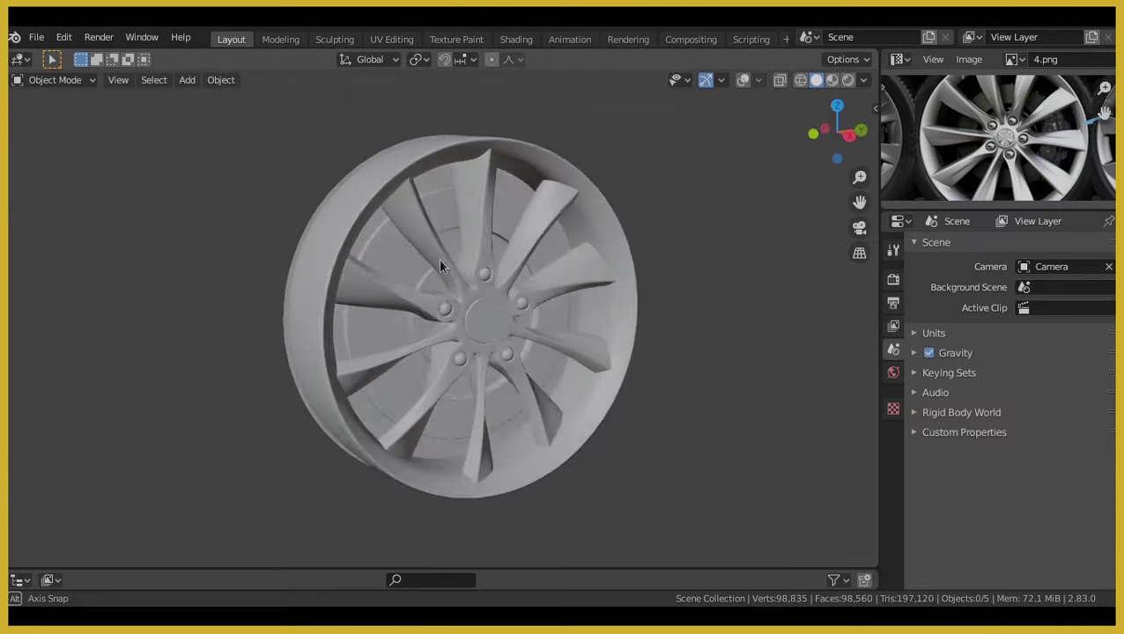
Examine the wheel, honeycomb grille, headlight and complete car model from several angles, with the Car_Body collection shown
{"action": "middle_click_drag", "start_coordinate": [438, 258], "coordinate": [384, 276]}
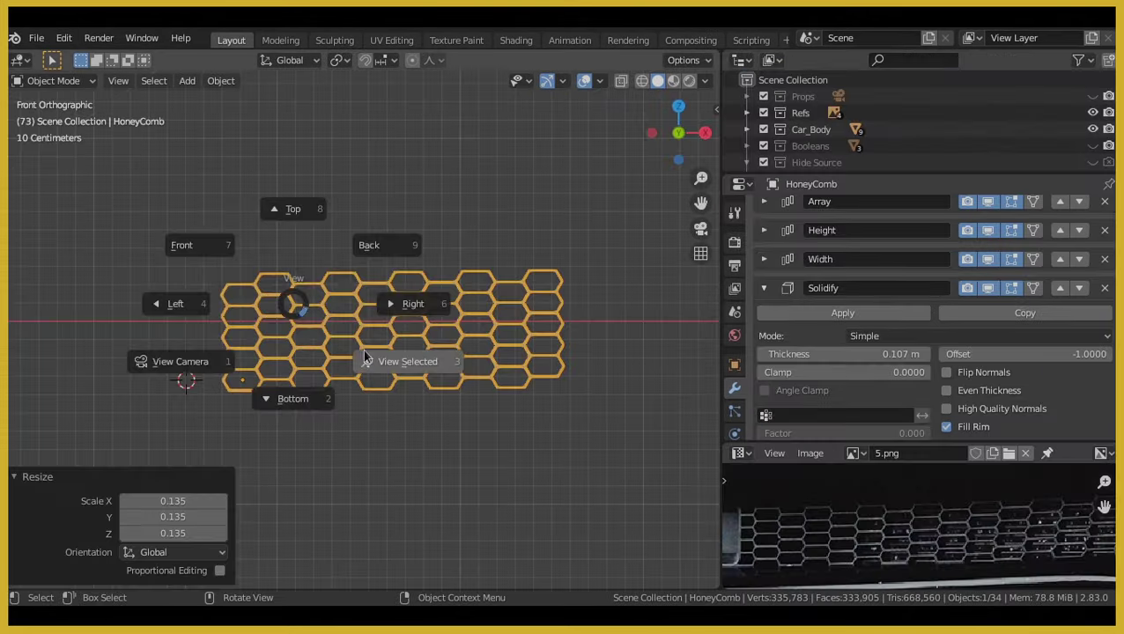
{"action": "scroll", "coordinate": [364, 350], "scroll_direction": "up", "scroll_amount": 4}
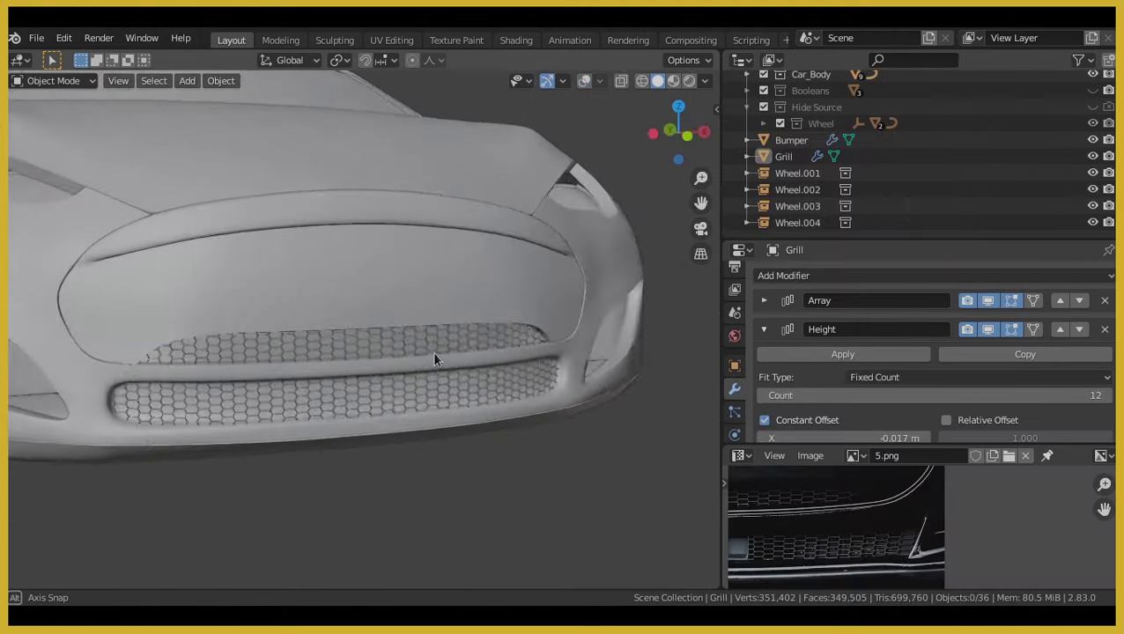
{"action": "middle_click_drag", "start_coordinate": [435, 354], "coordinate": [336, 366]}
{"action": "scroll", "coordinate": [401, 332], "scroll_direction": "down", "scroll_amount": 3}
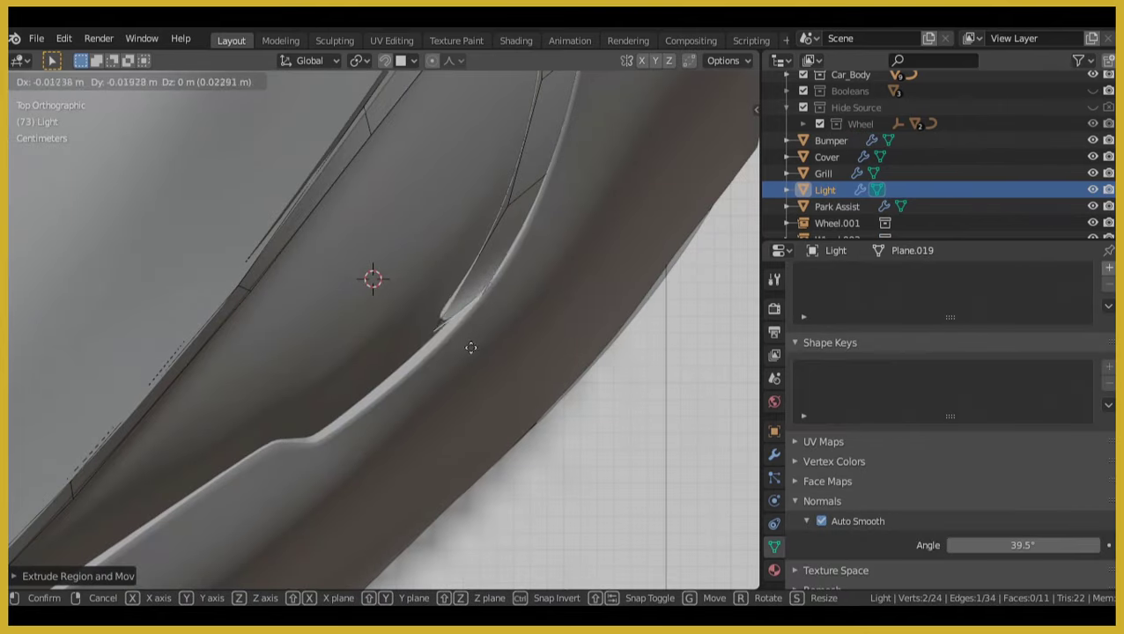
{"action": "left_click", "coordinate": [398, 417]}
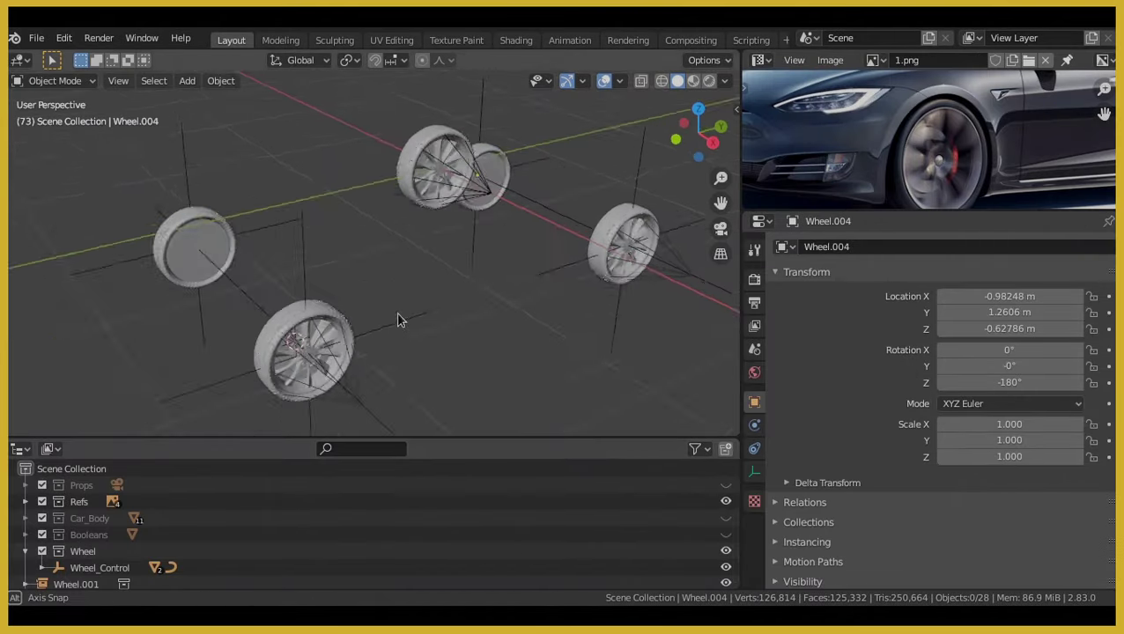
{"action": "middle_click_drag", "start_coordinate": [396, 319], "coordinate": [483, 299]}
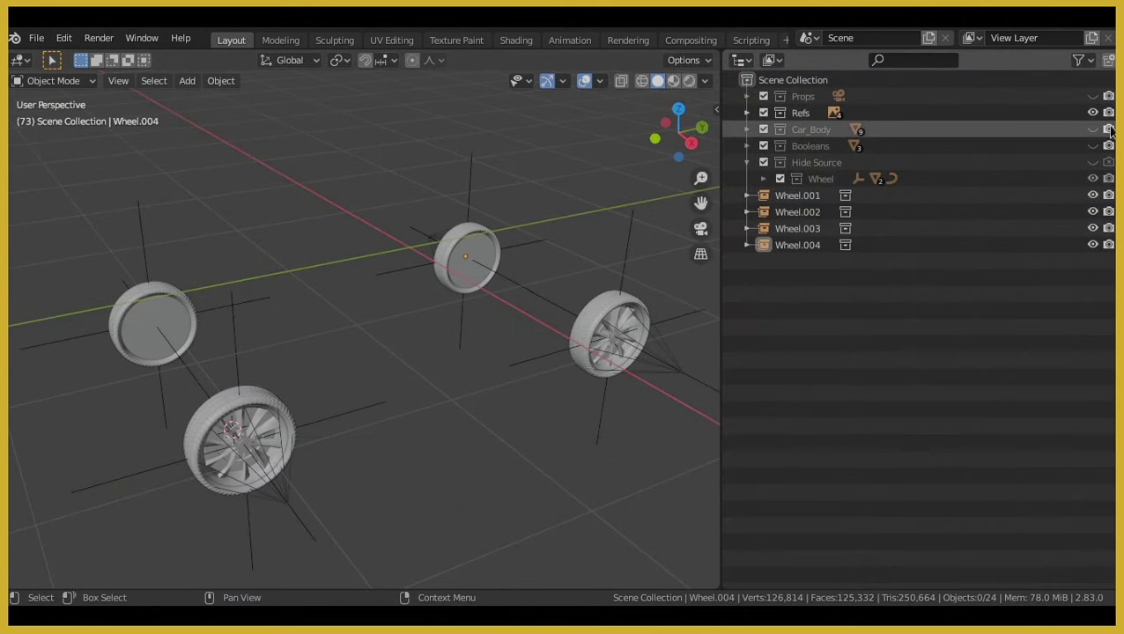
{"action": "left_click", "coordinate": [1094, 130]}
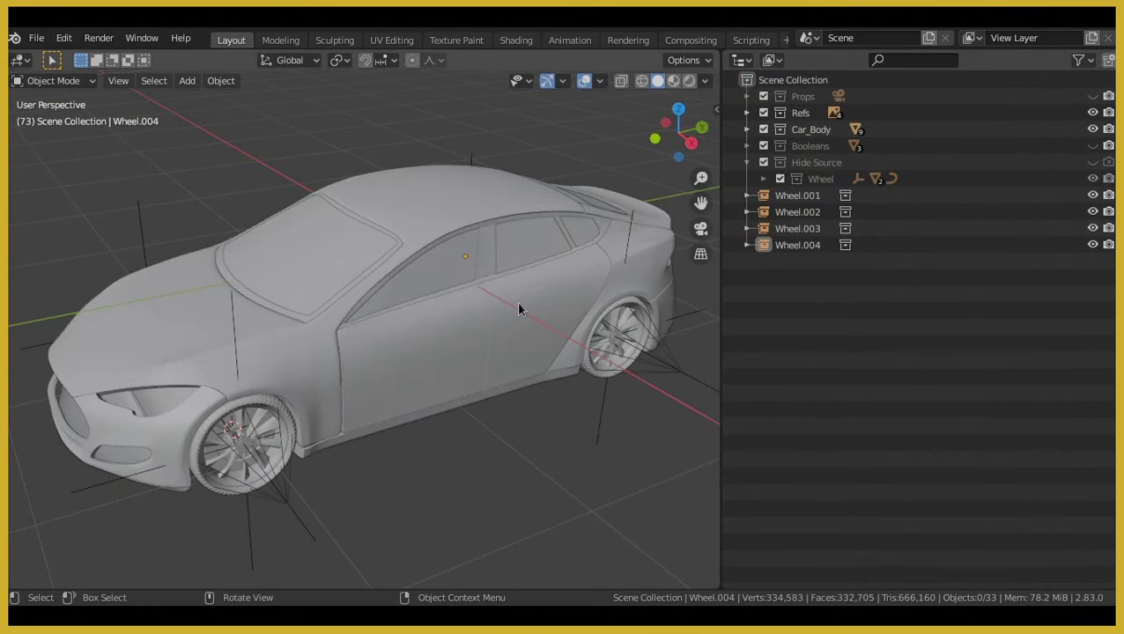
{"action": "middle_click_drag", "start_coordinate": [540, 274], "coordinate": [371, 288]}
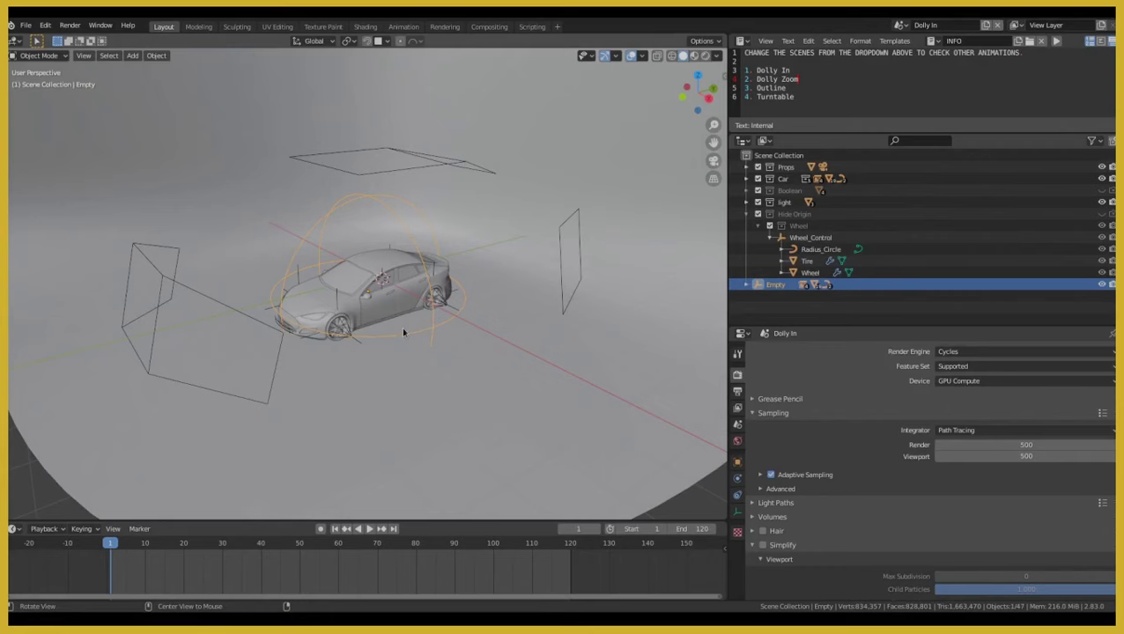
{"action": "middle_click_drag", "start_coordinate": [402, 327], "coordinate": [429, 302]}
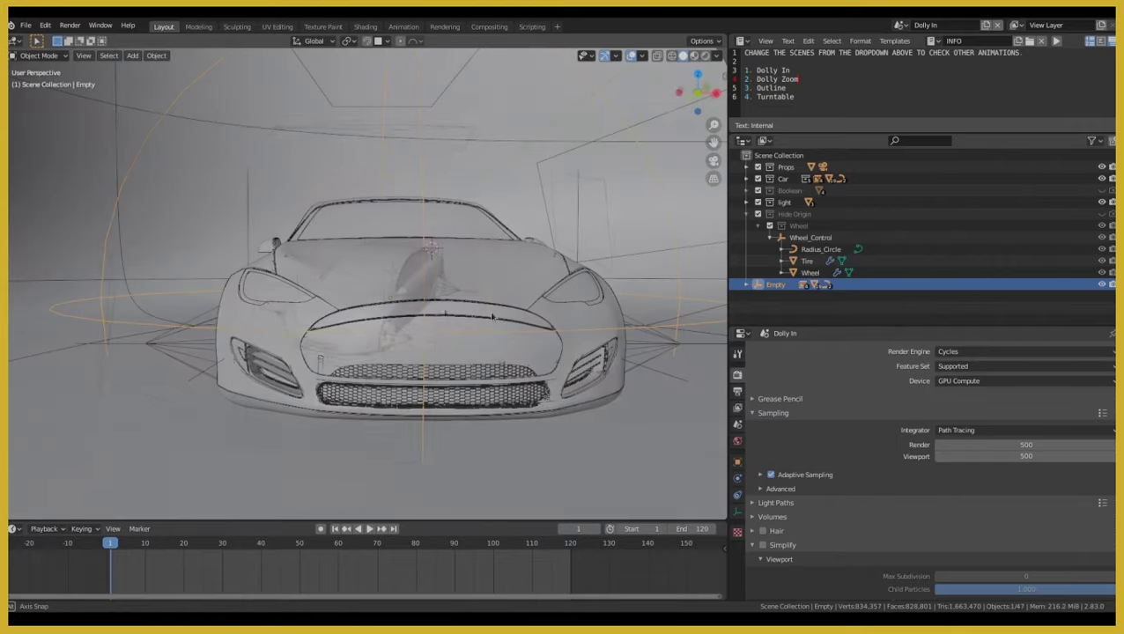
{"action": "middle_click_drag", "start_coordinate": [532, 286], "coordinate": [441, 320]}
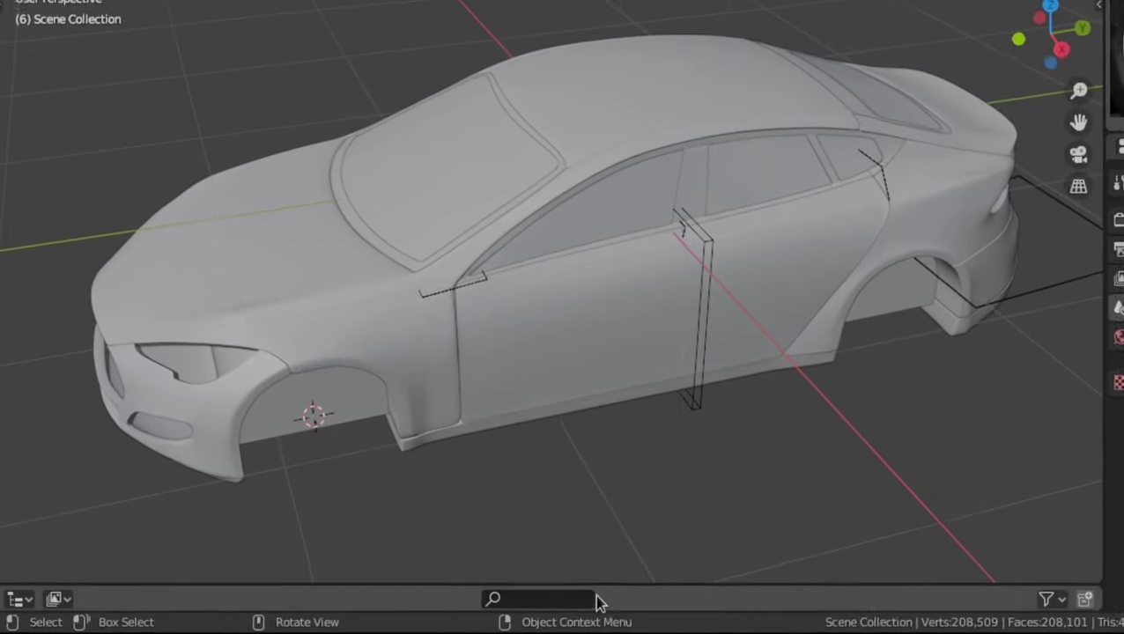
Hide the Car_Body, Booleans and Props collections in the outliner, enlarging its area for access and shrinking it back
{"action": "left_click_drag", "start_coordinate": [596, 588], "coordinate": [637, 432]}
{"action": "left_click", "coordinate": [1109, 535]}
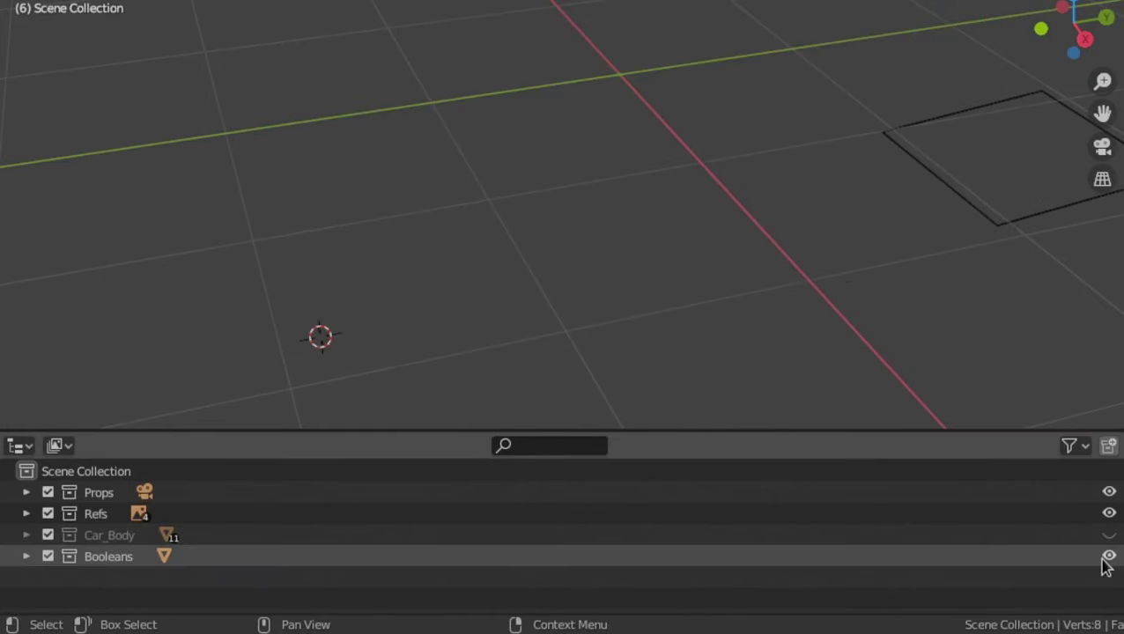
{"action": "left_click", "coordinate": [1107, 558]}
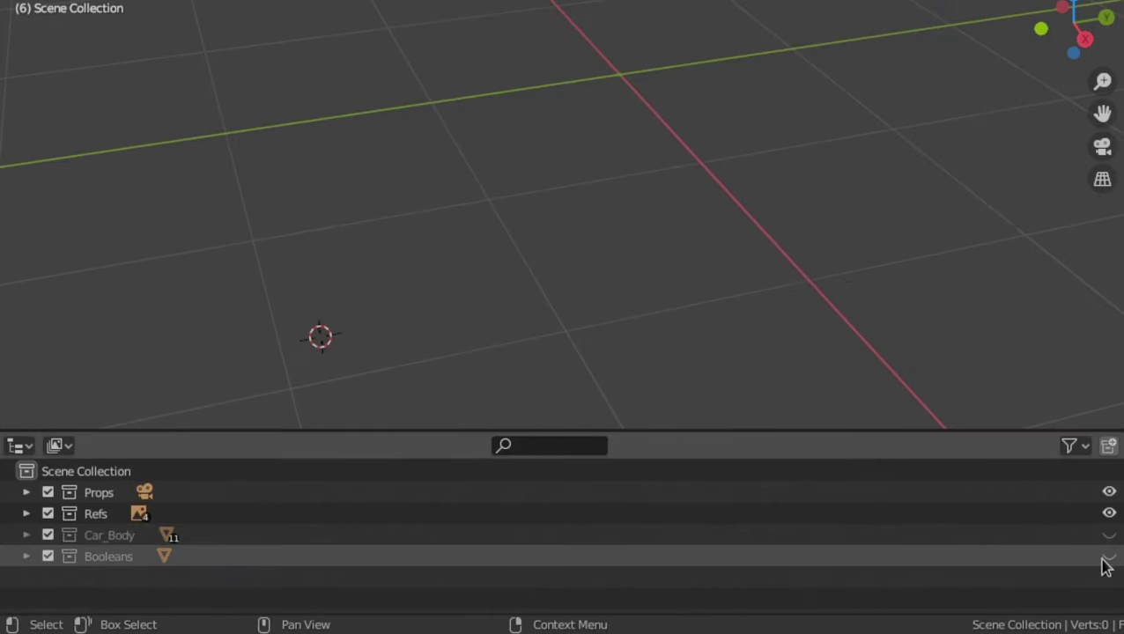
{"action": "left_click", "coordinate": [1108, 492]}
{"action": "left_click_drag", "start_coordinate": [973, 429], "coordinate": [945, 439]}
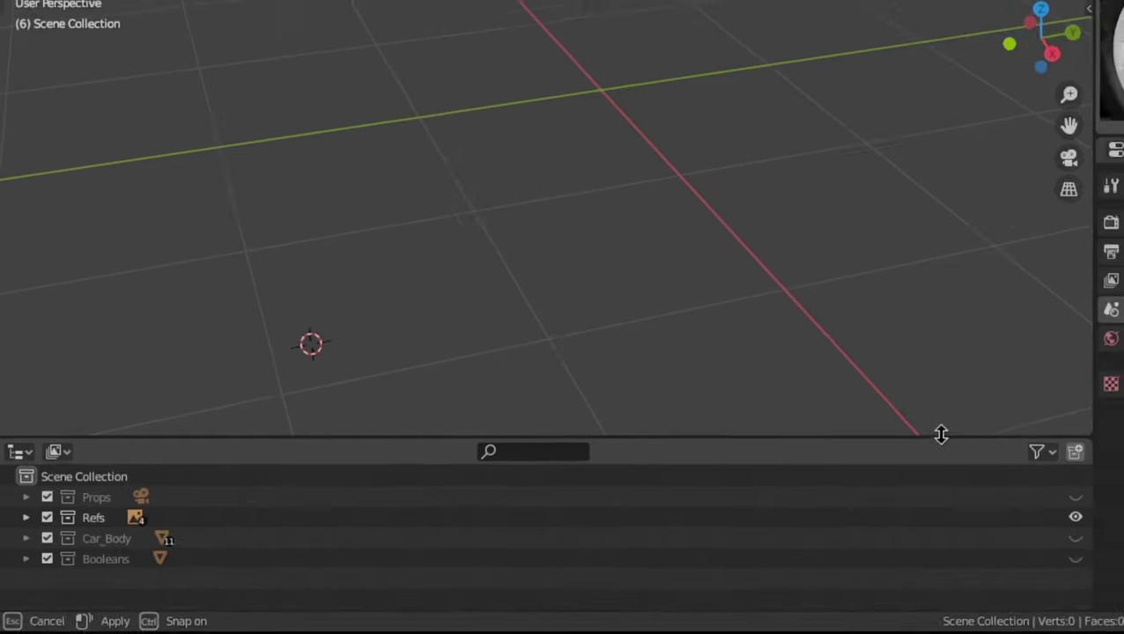
{"action": "left_click_drag", "start_coordinate": [774, 521], "coordinate": [776, 573]}
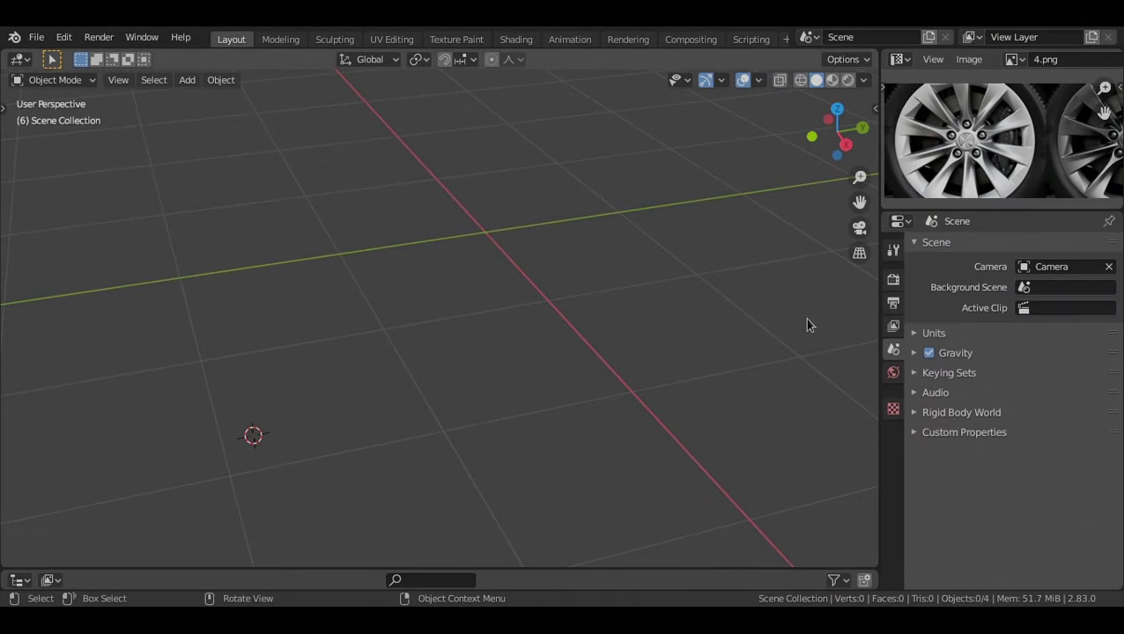
Place the 3D cursor at the center of the front wheel on the side blueprint in right orthographic view
{"action": "middle_click_drag", "start_coordinate": [528, 296], "coordinate": [503, 334], "text": "shift"}
{"action": "key", "text": "shift+c"}
{"action": "key", "text": "grave"}
{"action": "left_click", "coordinate": [694, 331]}
{"action": "middle_click_drag", "start_coordinate": [395, 362], "coordinate": [610, 300], "text": "shift"}
{"action": "scroll", "coordinate": [610, 301], "scroll_direction": "up", "scroll_amount": 5}
{"action": "right_click", "coordinate": [437, 331], "text": "shift"}
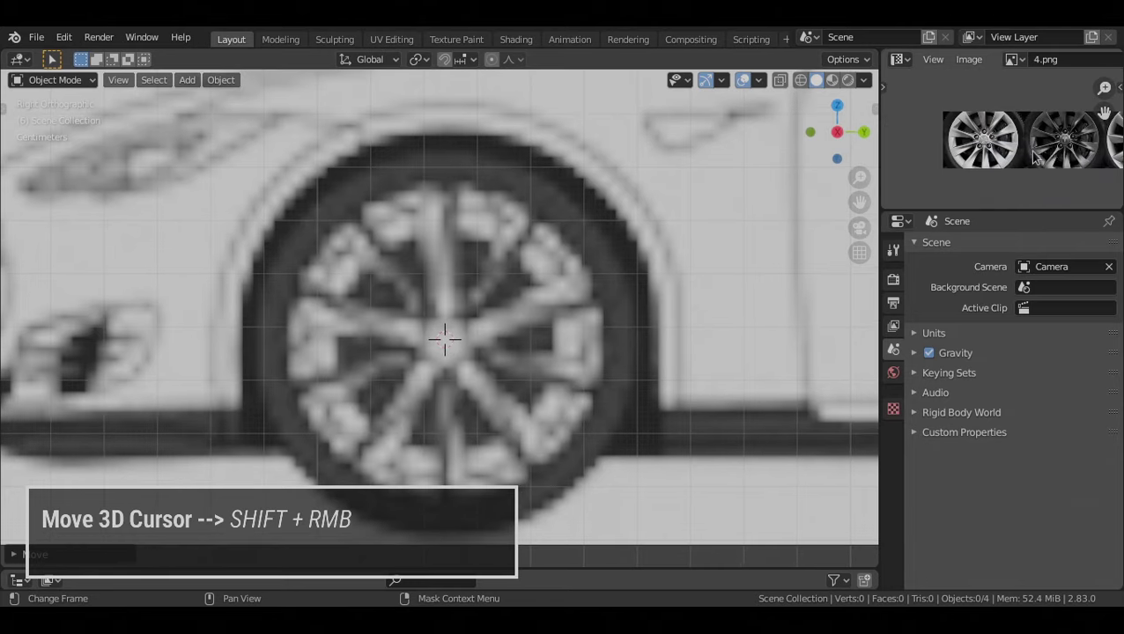
Bring the silver ten-spoke wheel in reference image 4.png into close view for study
{"action": "mouse_move", "coordinate": [1101, 148]}
{"action": "middle_mouse_down"}
{"action": "mouse_move", "coordinate": [1076, 157]}
{"action": "mouse_move", "coordinate": [1091, 147]}
{"action": "middle_mouse_up"}
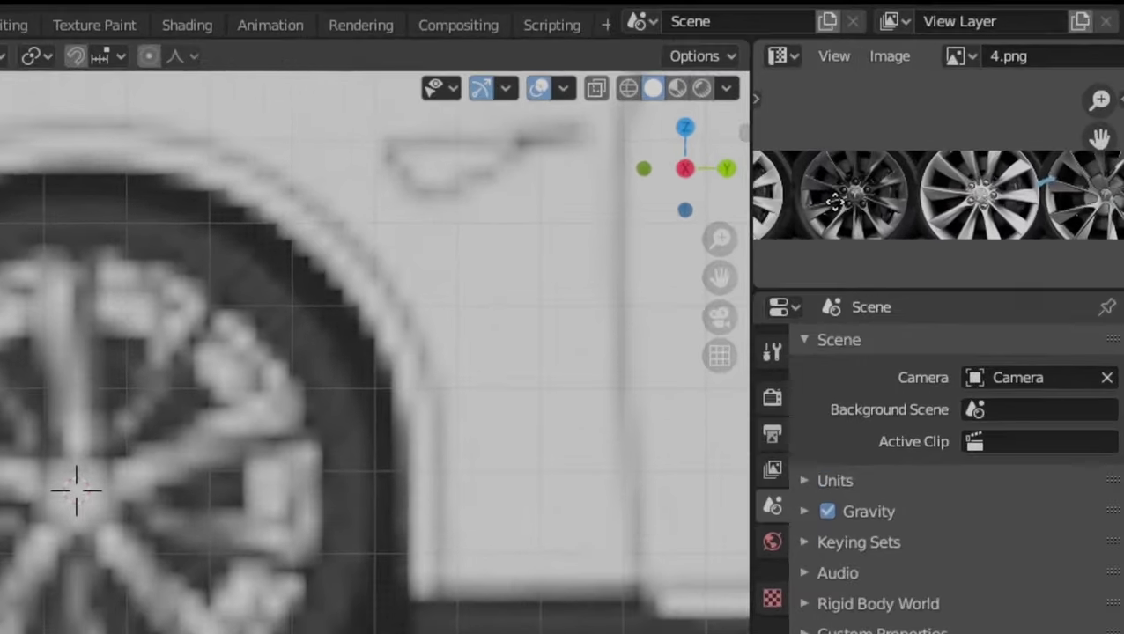
{"action": "middle_click_drag", "start_coordinate": [835, 202], "coordinate": [802, 218]}
{"action": "scroll", "coordinate": [944, 208], "scroll_direction": "up", "scroll_amount": 2}
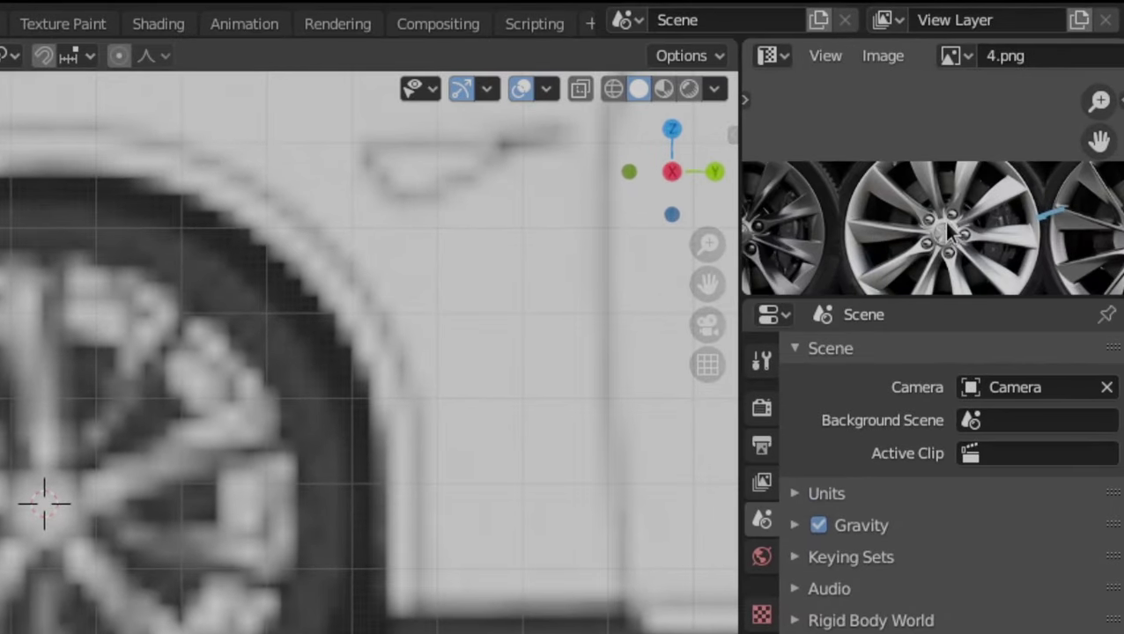
{"action": "middle_click_drag", "start_coordinate": [945, 210], "coordinate": [933, 157]}
{"action": "scroll", "coordinate": [933, 160], "scroll_direction": "up", "scroll_amount": 1}
{"action": "scroll", "coordinate": [927, 161], "scroll_direction": "up", "scroll_amount": 4}
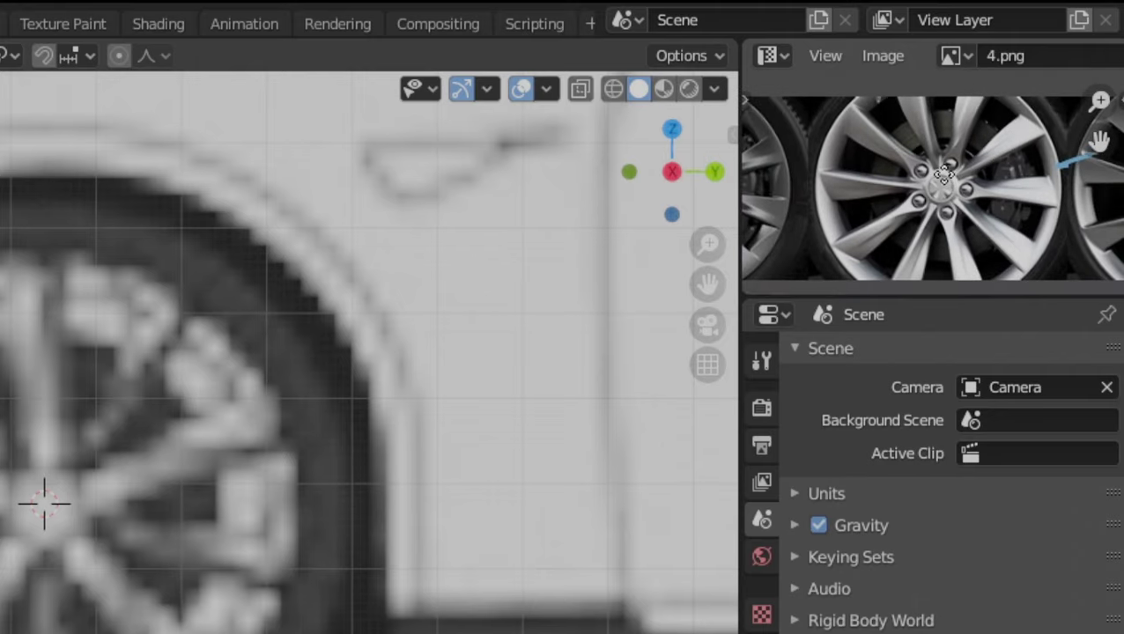
{"action": "middle_click_drag", "start_coordinate": [944, 167], "coordinate": [947, 154]}
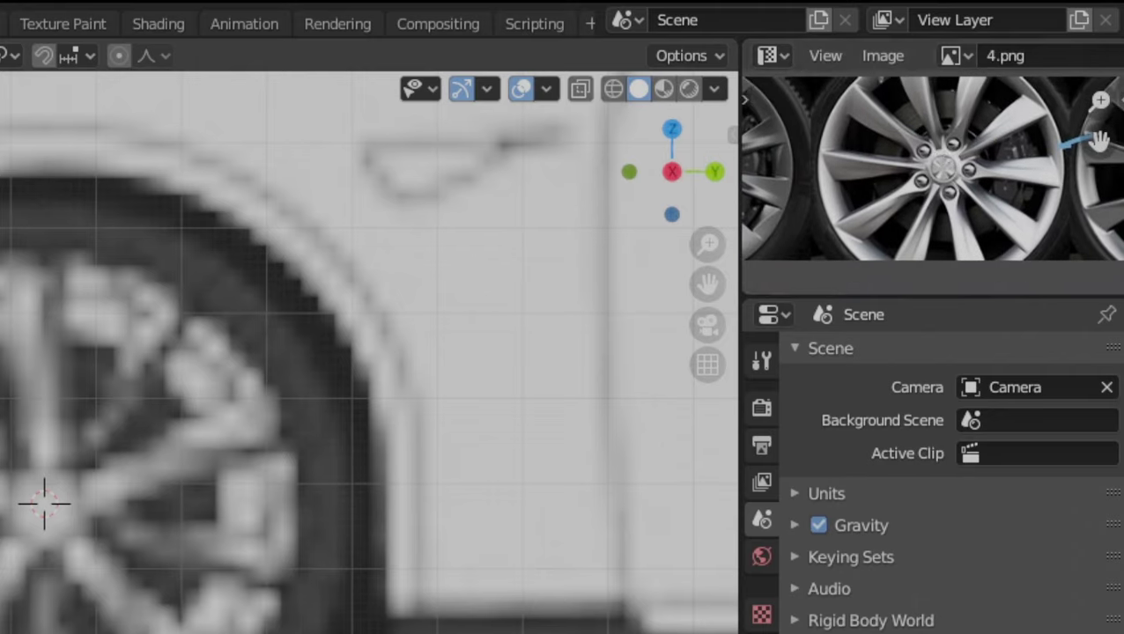
{"action": "middle_click_drag", "start_coordinate": [1003, 201], "coordinate": [996, 175]}
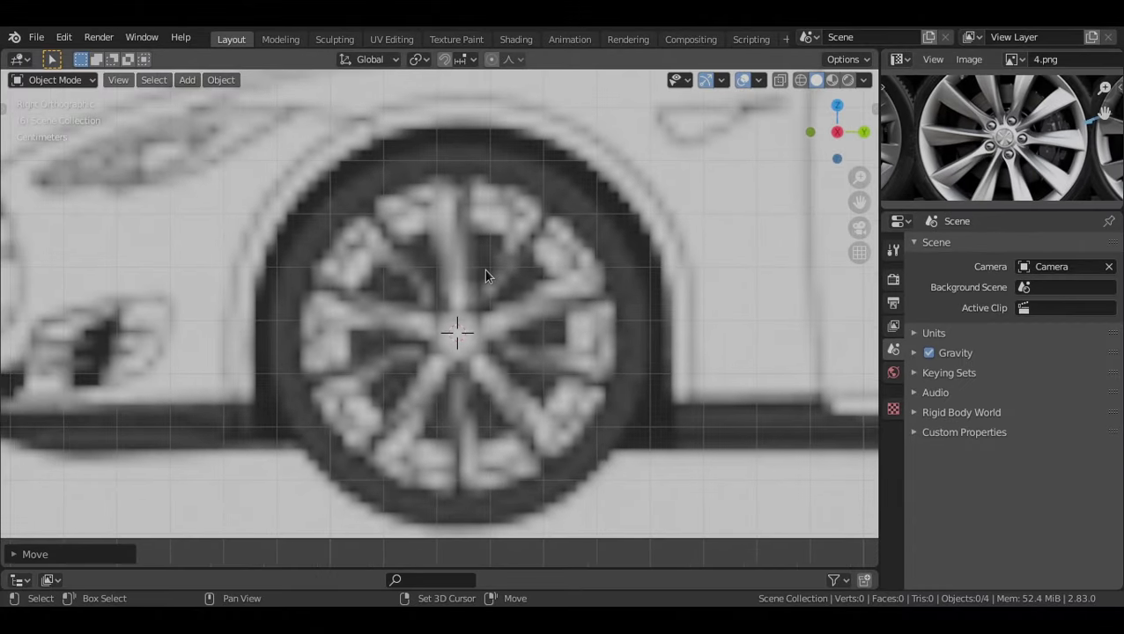
Add a mesh circle with 10 vertices at the 3D cursor, aligned to the view
{"action": "key", "text": "shift+a"}
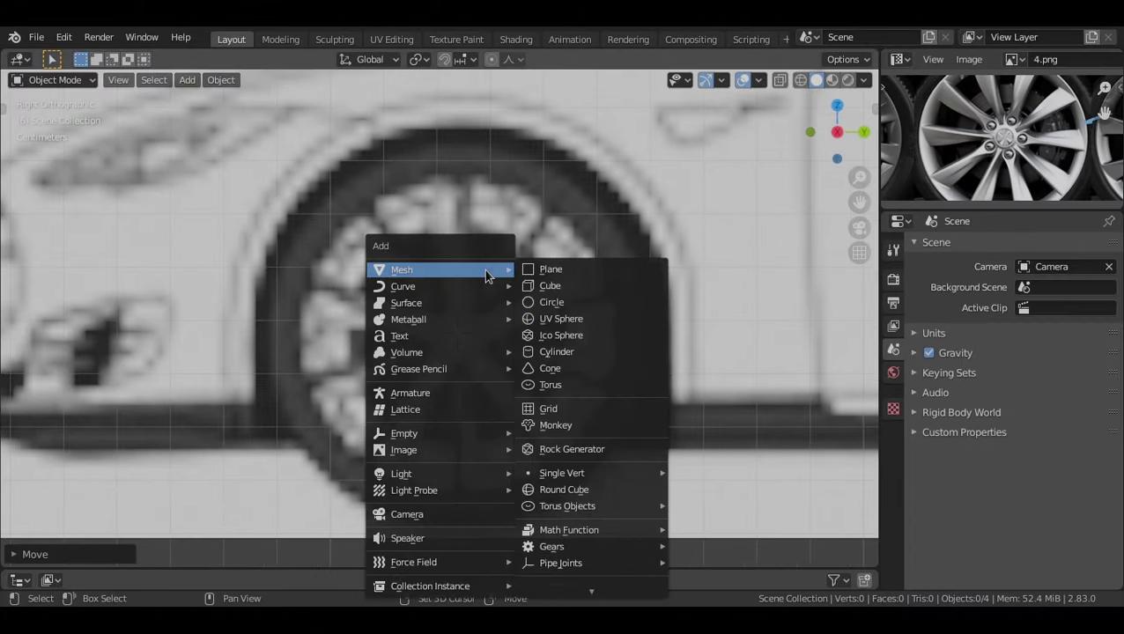
{"action": "left_click", "coordinate": [564, 304]}
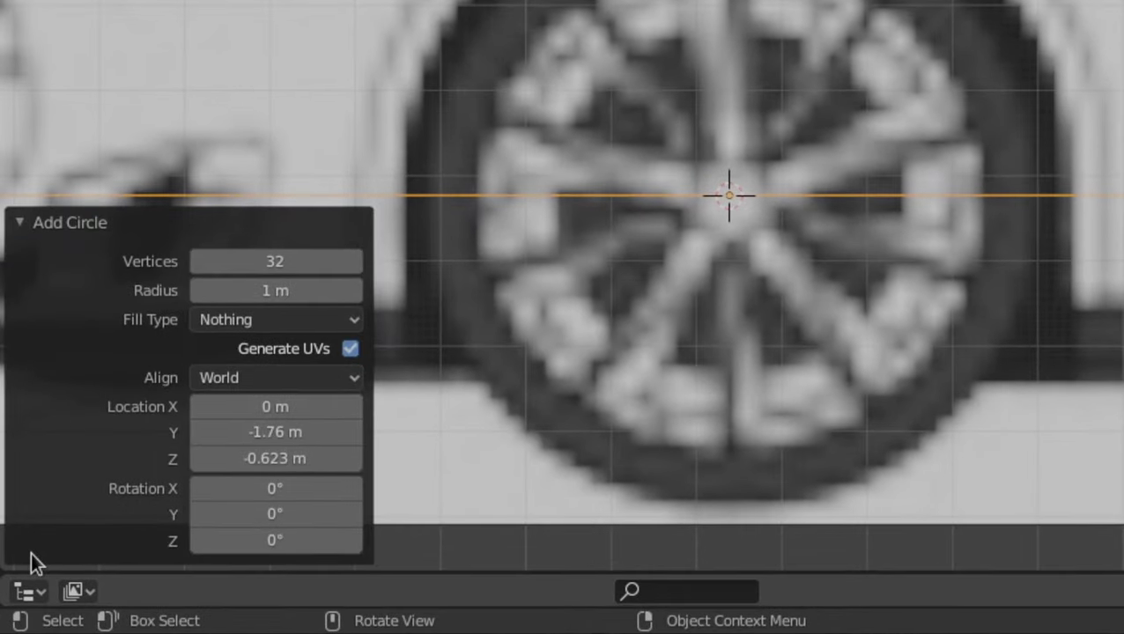
{"action": "left_click", "coordinate": [281, 253]}
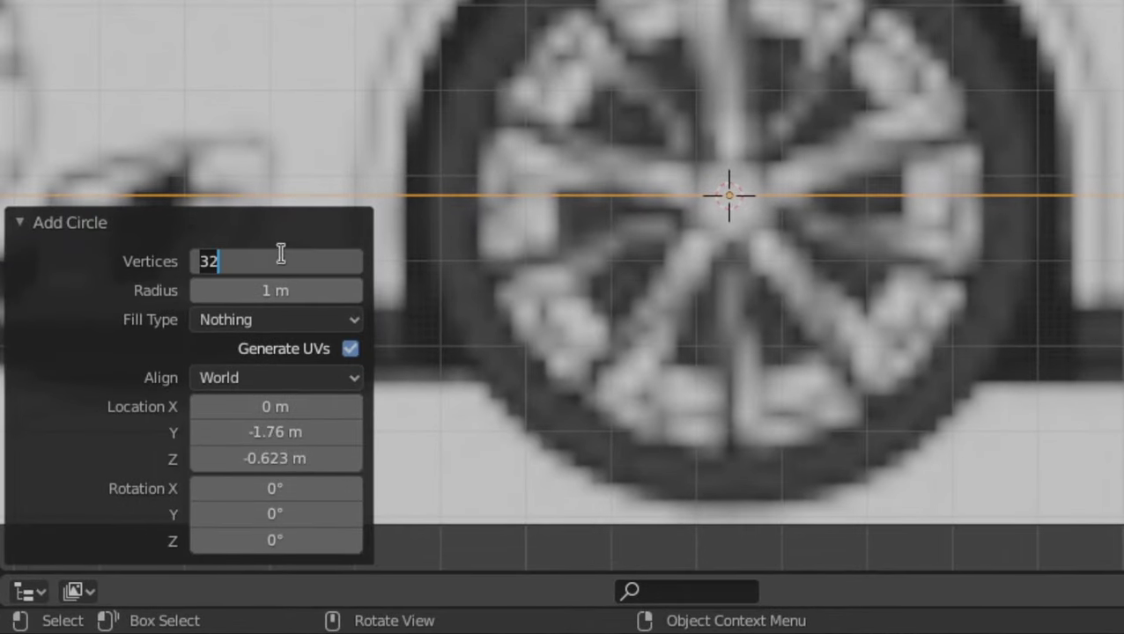
{"action": "left_click", "coordinate": [317, 383]}
{"action": "left_click", "coordinate": [291, 444]}
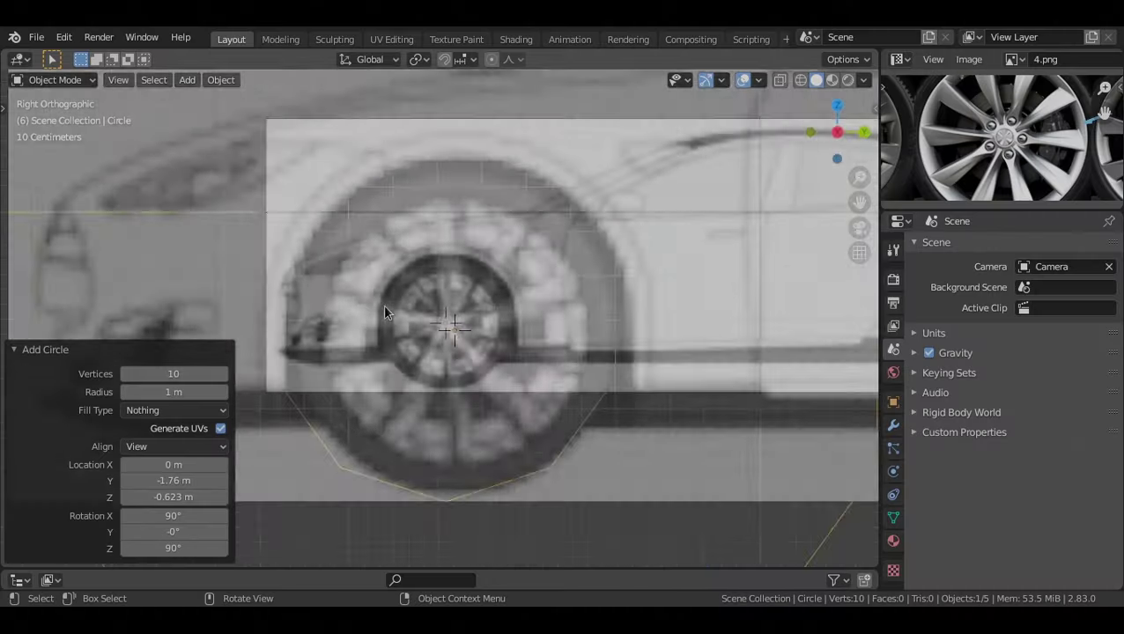
Scale the circle by 0.194 and again by about 0.39 to match the front wheel's center hub on the blueprint
{"action": "scroll", "coordinate": [385, 307], "scroll_direction": "down", "scroll_amount": 2}
{"action": "scroll", "coordinate": [492, 492], "scroll_direction": "up", "scroll_amount": 1}
{"action": "middle_click_drag", "start_coordinate": [515, 393], "coordinate": [538, 408], "text": "shift"}
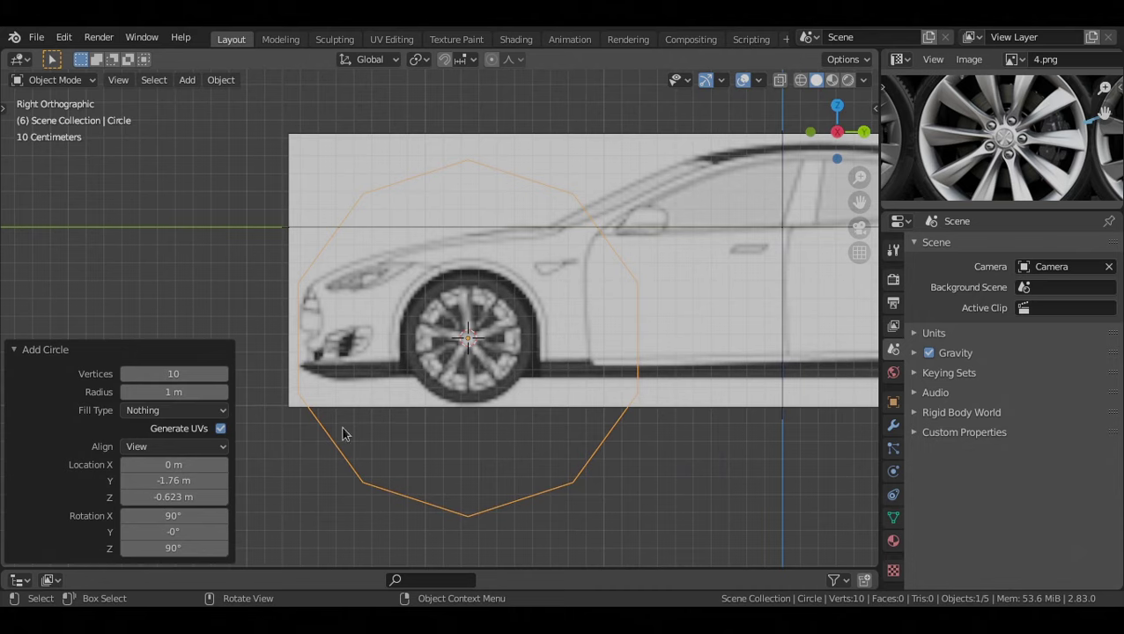
{"action": "middle_click_drag", "start_coordinate": [597, 214], "coordinate": [588, 222], "text": "shift"}
{"action": "middle_click_drag", "start_coordinate": [577, 336], "coordinate": [608, 333], "text": "shift"}
{"action": "scroll", "coordinate": [584, 324], "scroll_direction": "up", "scroll_amount": 1}
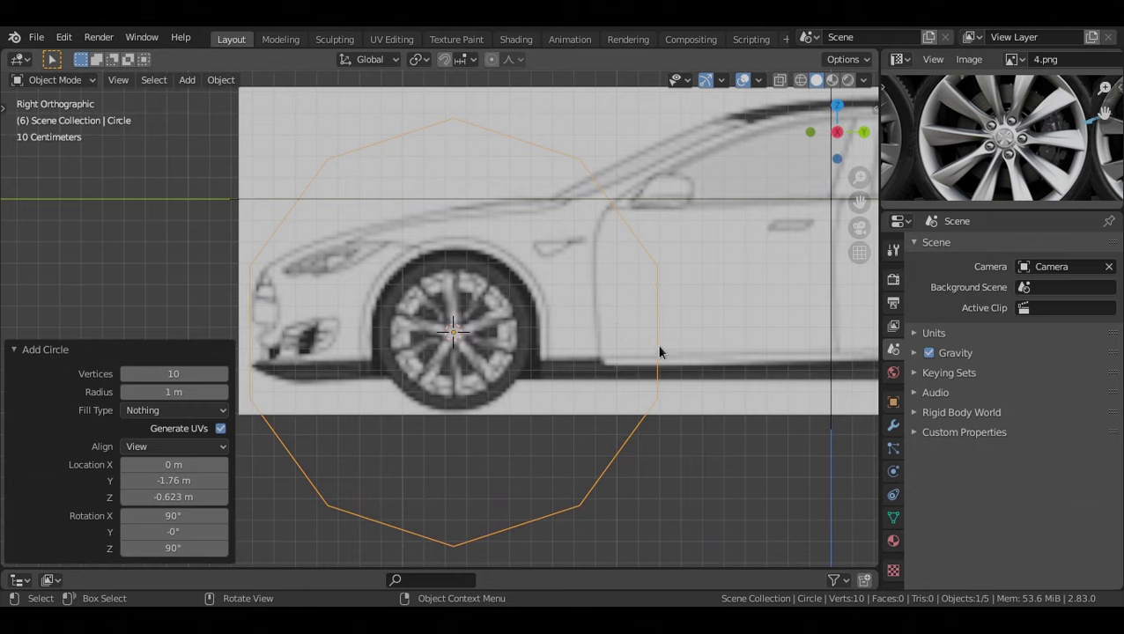
{"action": "key", "text": "s"}
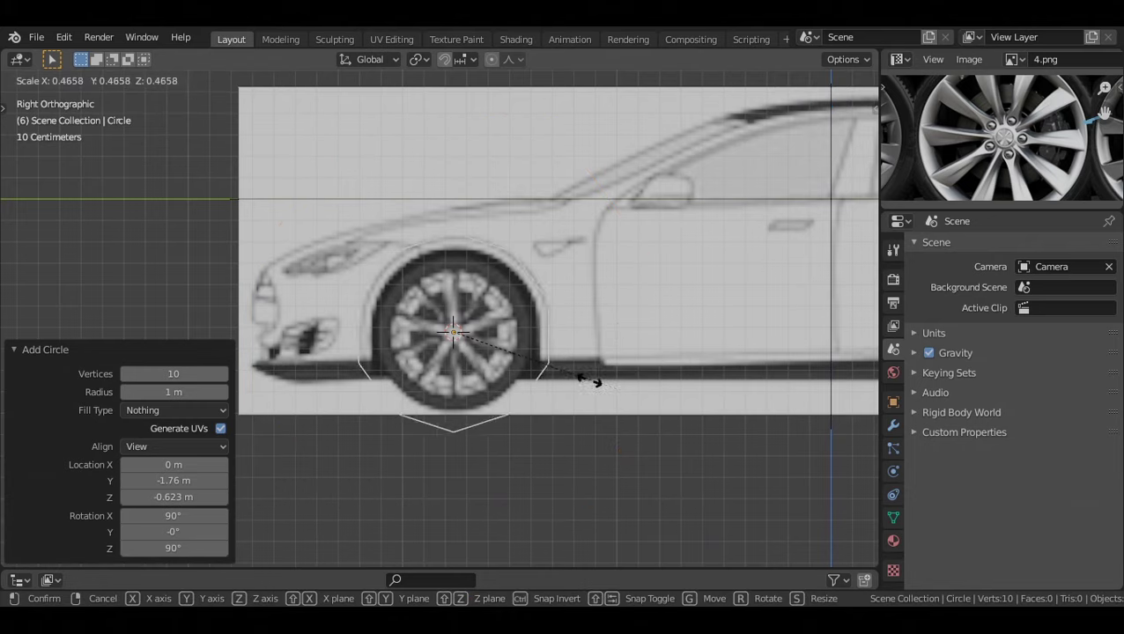
{"action": "left_click", "coordinate": [532, 361]}
{"action": "scroll", "coordinate": [511, 355], "scroll_direction": "up", "scroll_amount": 6}
{"action": "key", "text": "s"}
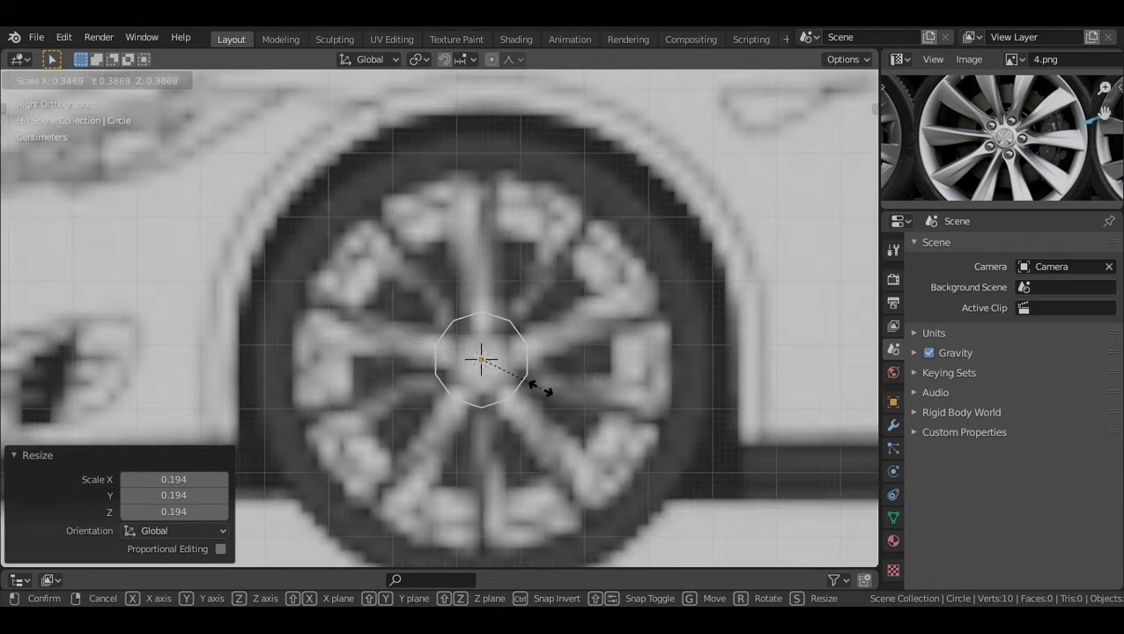
{"action": "left_click", "coordinate": [532, 390]}
Remove the annotation line and rotate the circle 17.9° in the side view so a flat edge faces the vertical spoke
{"action": "scroll", "coordinate": [423, 174], "scroll_direction": "up", "scroll_amount": 5}
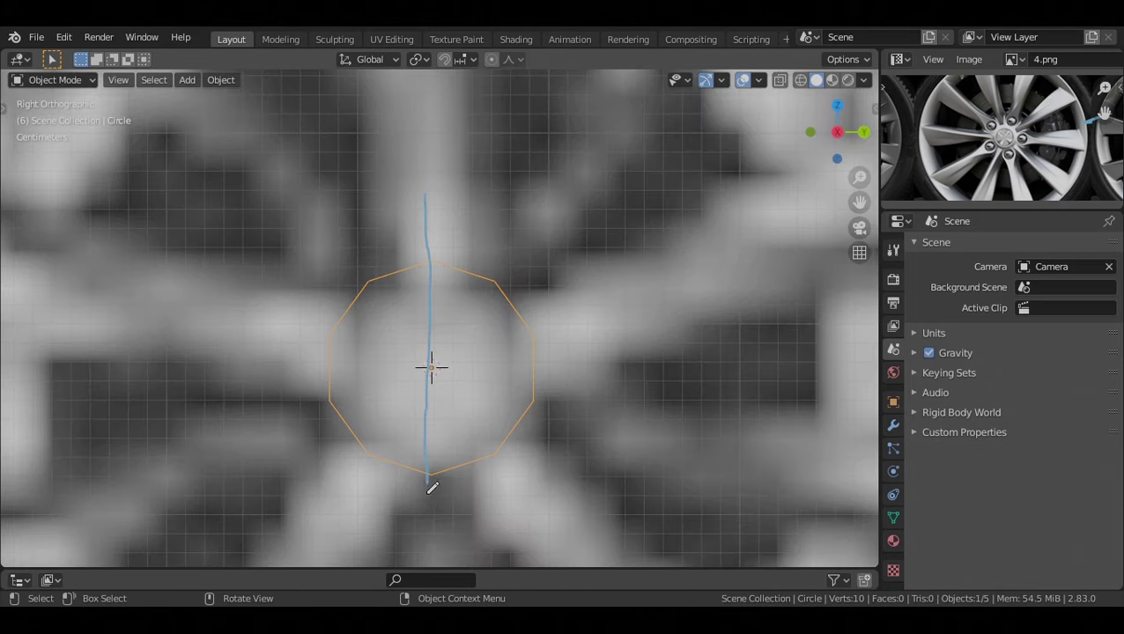
{"action": "key", "text": "ctrl+z"}
{"action": "scroll", "coordinate": [459, 302], "scroll_direction": "up", "scroll_amount": 1}
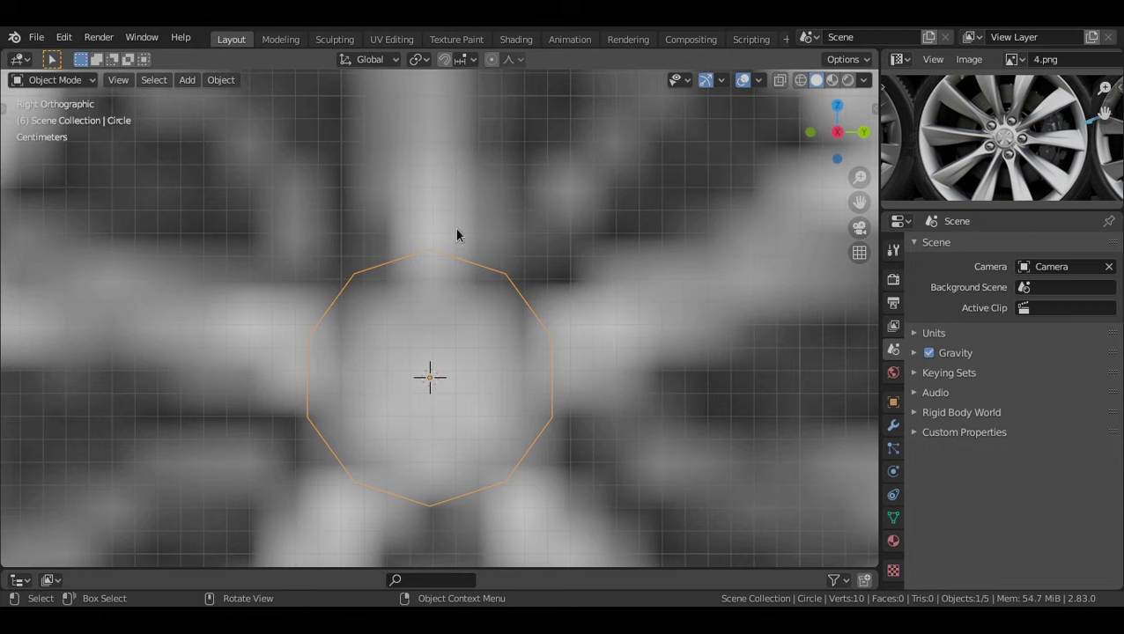
{"action": "key", "text": "r"}
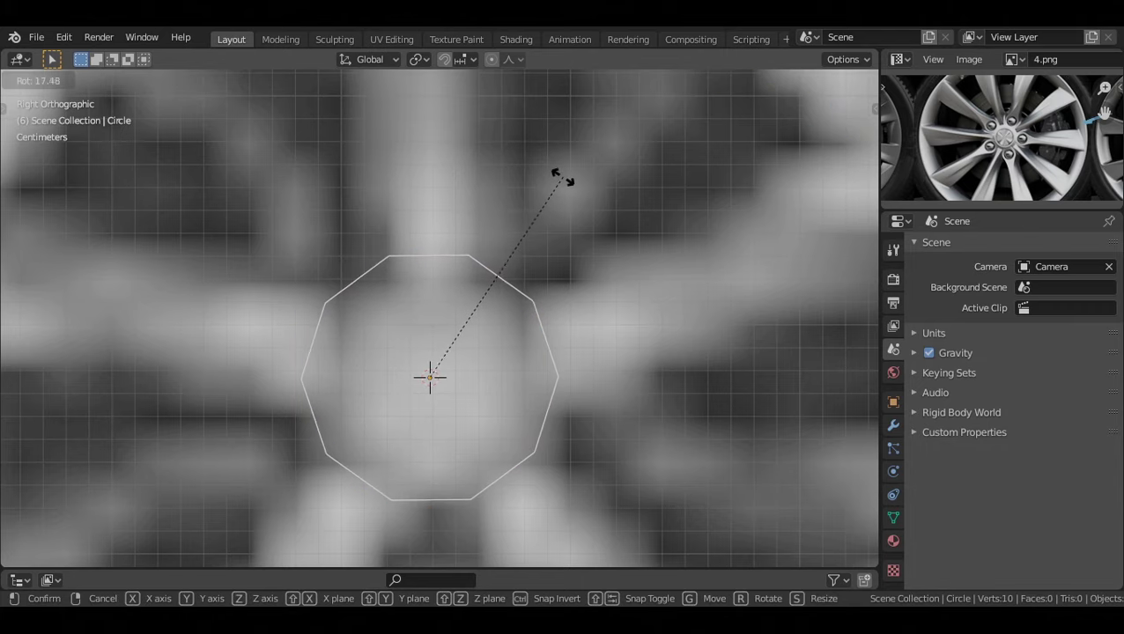
{"action": "left_click", "coordinate": [563, 178]}
{"action": "scroll", "coordinate": [409, 254], "scroll_direction": "down", "scroll_amount": 4}
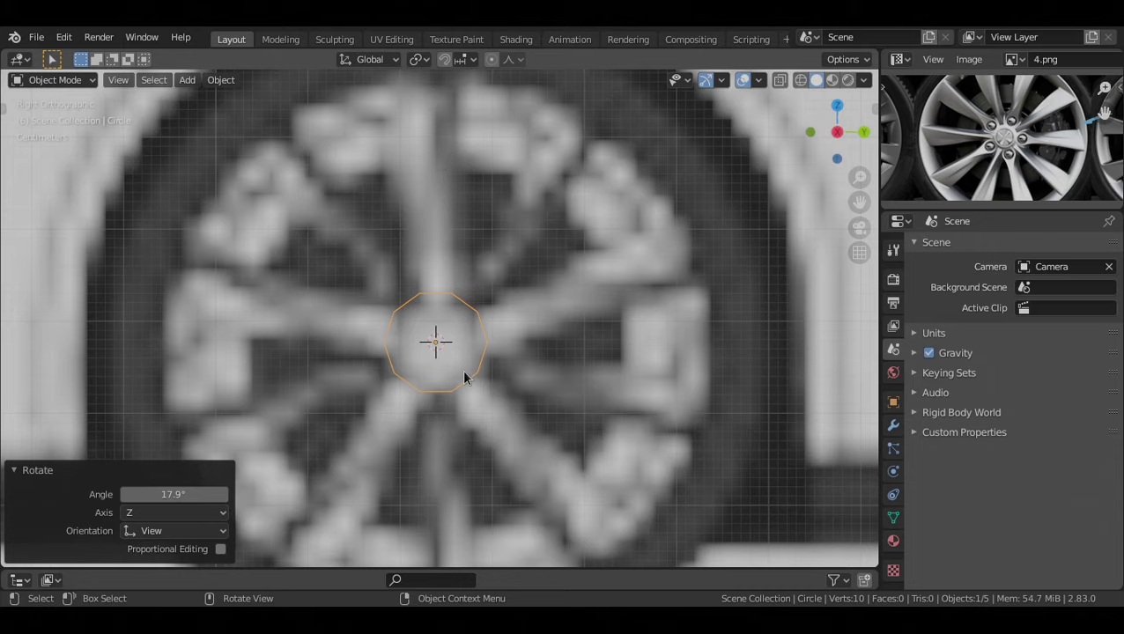
Extrude the whole circle outline in Edit Mode and scale it inward to form a narrow outer ring of faces
{"action": "scroll", "coordinate": [534, 430], "scroll_direction": "up", "scroll_amount": 3}
{"action": "middle_click_drag", "start_coordinate": [534, 430], "coordinate": [555, 372], "text": "shift"}
{"action": "middle_click_drag", "start_coordinate": [556, 371], "coordinate": [551, 302]}
{"action": "key", "text": "Tab"}
{"action": "key", "text": "1"}
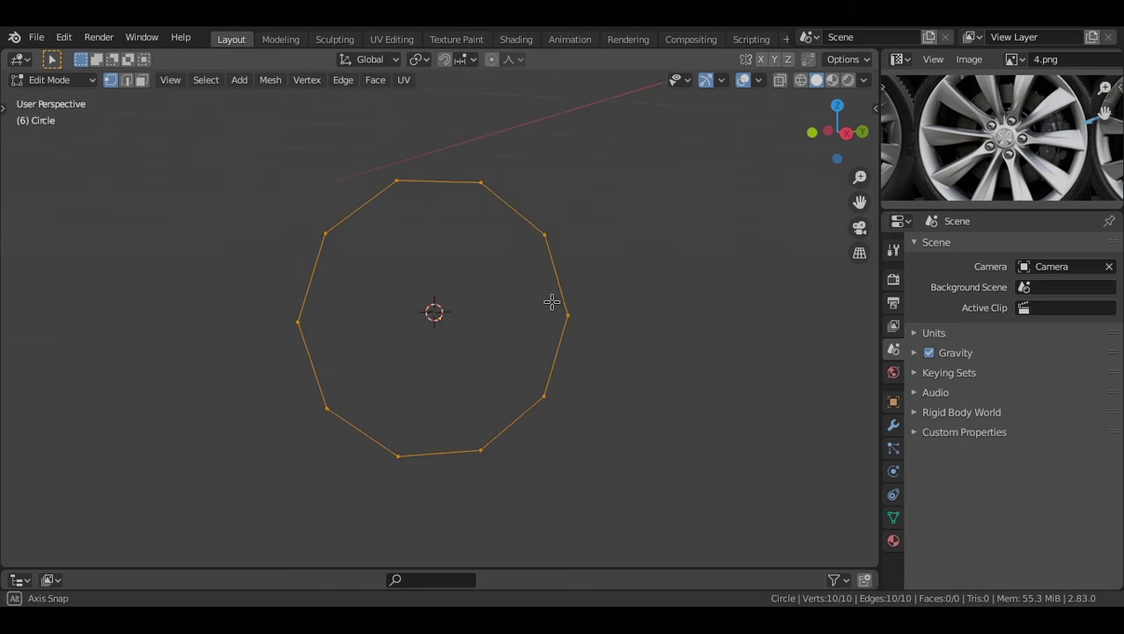
{"action": "middle_click_drag", "start_coordinate": [633, 375], "coordinate": [572, 343]}
{"action": "key", "text": "KP_3"}
{"action": "key", "text": "e"}
{"action": "key", "text": "Escape"}
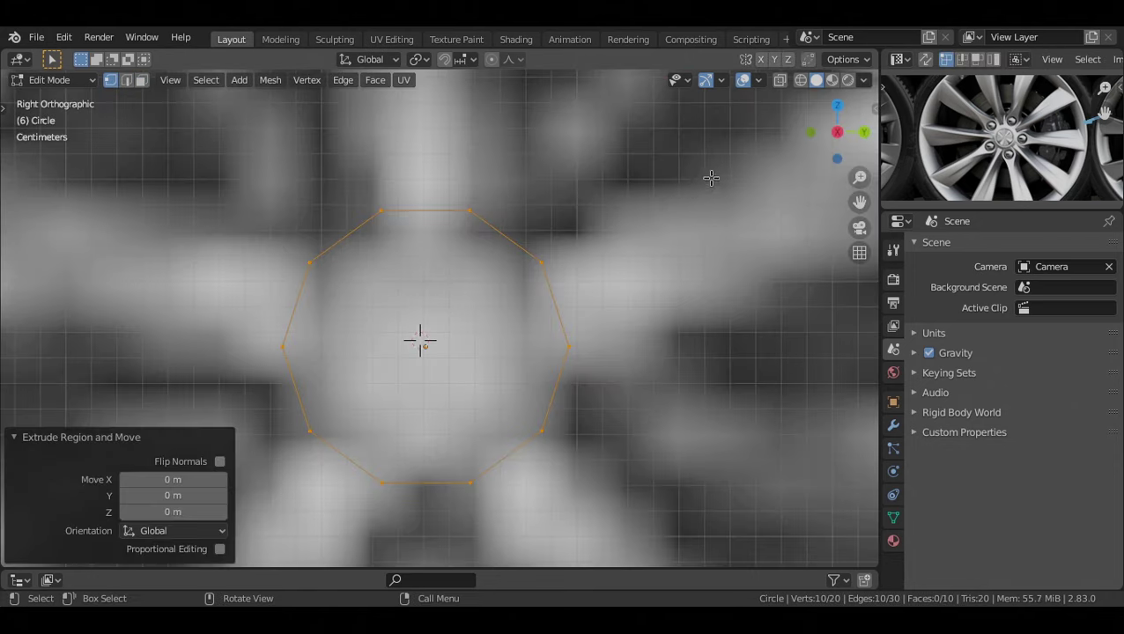
{"action": "key", "text": "s"}
{"action": "left_click", "coordinate": [464, 320]}
Extrude the hub's inner edge loop twice more, scaling each new loop inward and the innermost one by 0.284
{"action": "key", "text": "e"}
{"action": "key", "text": "Escape"}
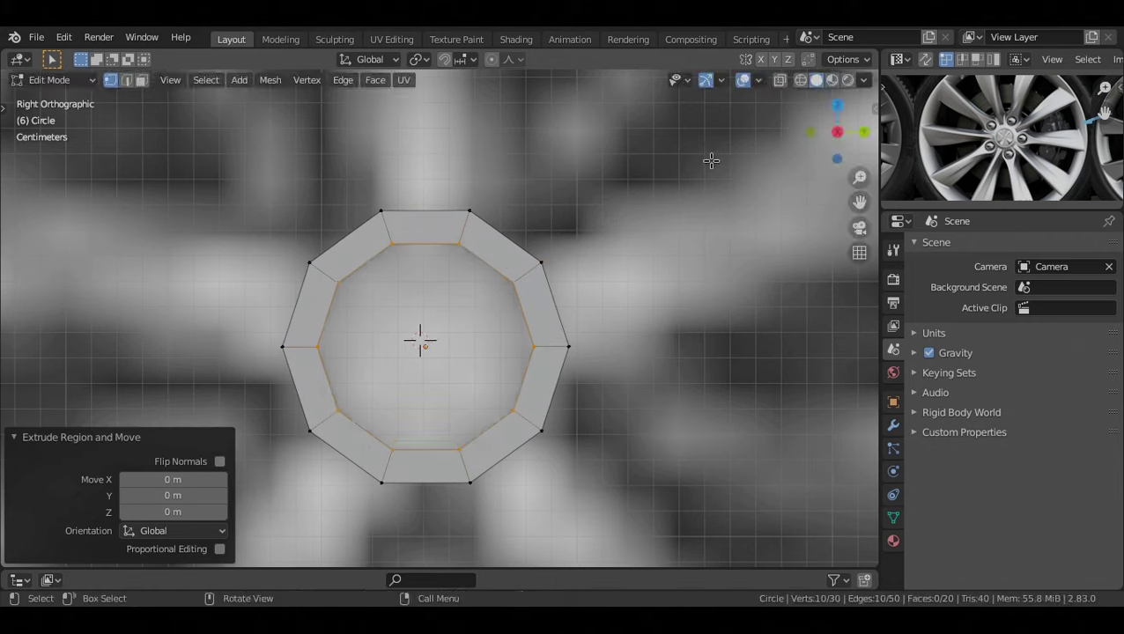
{"action": "key", "text": "s"}
{"action": "left_click", "coordinate": [564, 256]}
{"action": "key", "text": "e"}
{"action": "key", "text": "Escape"}
{"action": "key", "text": "s"}
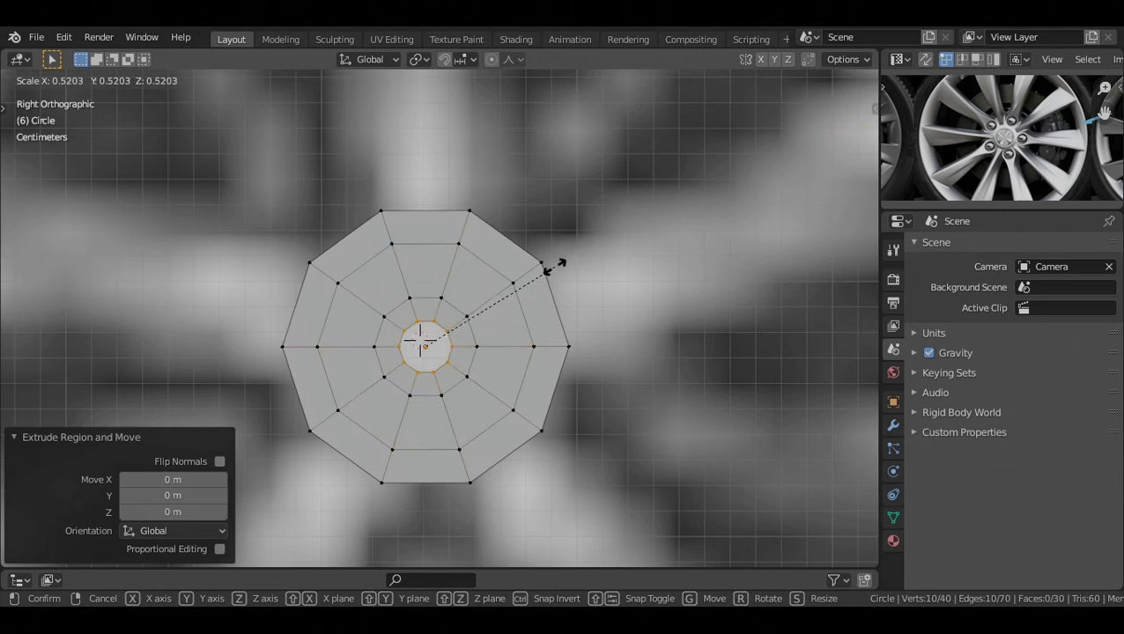
{"action": "left_click", "coordinate": [507, 293]}
Try to close the hub center by extruding the innermost loop, scaling it by 0.060 and filling it with a face
{"action": "scroll", "coordinate": [470, 371], "scroll_direction": "up", "scroll_amount": 10}
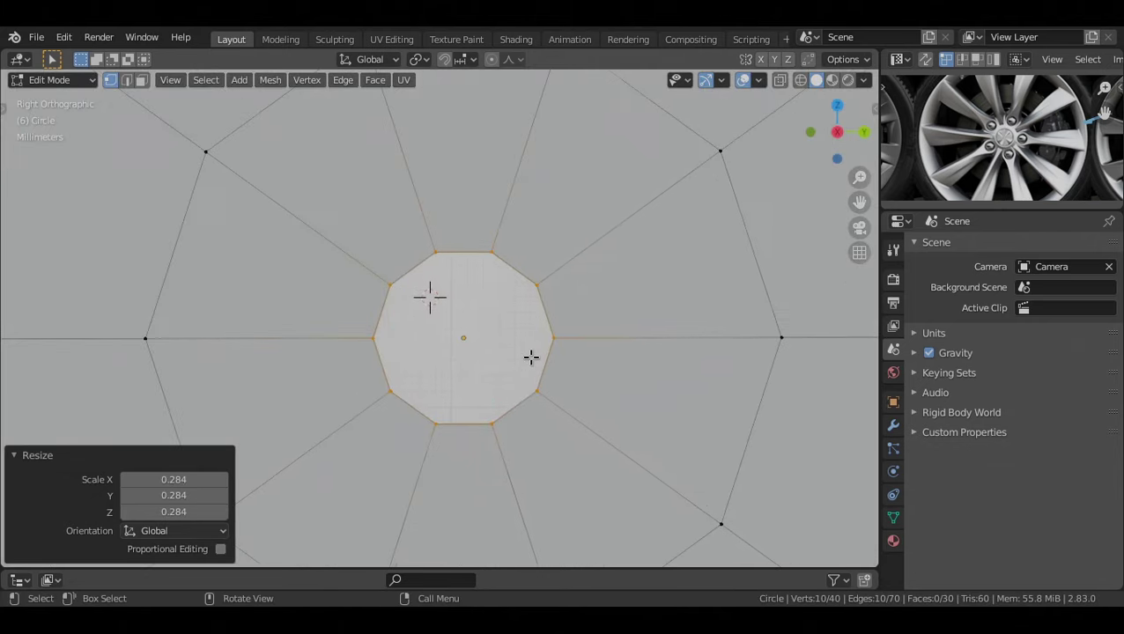
{"action": "key", "text": "e"}
{"action": "key", "text": "Escape"}
{"action": "key", "text": "s"}
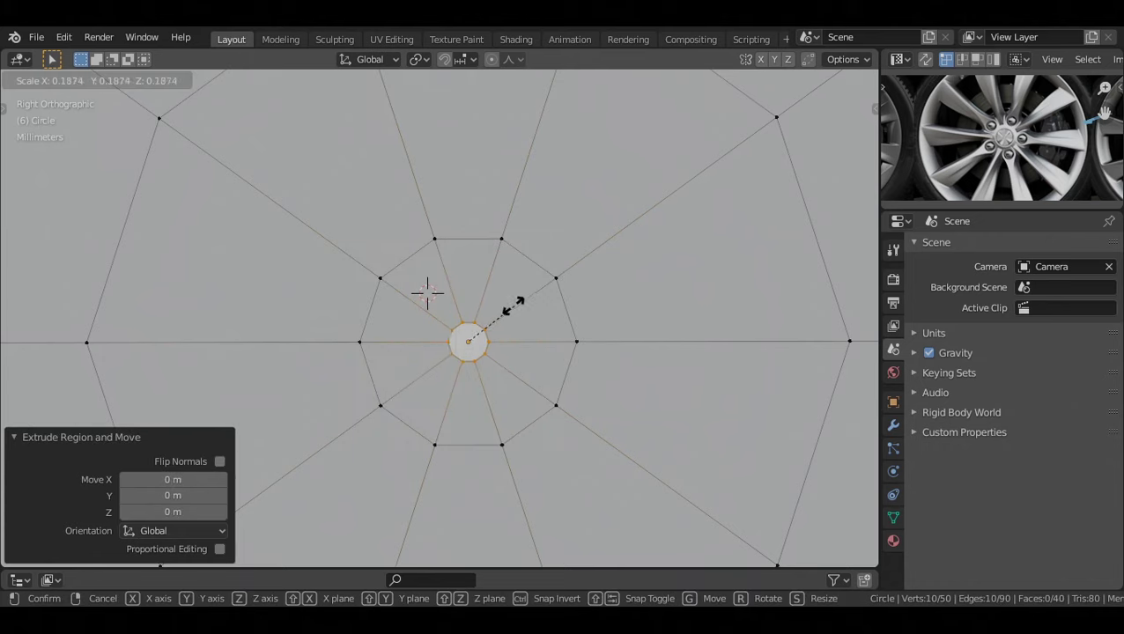
{"action": "left_click", "coordinate": [479, 327]}
{"action": "scroll", "coordinate": [503, 342], "scroll_direction": "up", "scroll_amount": 5}
{"action": "middle_click_drag", "start_coordinate": [511, 379], "coordinate": [504, 378], "text": "shift"}
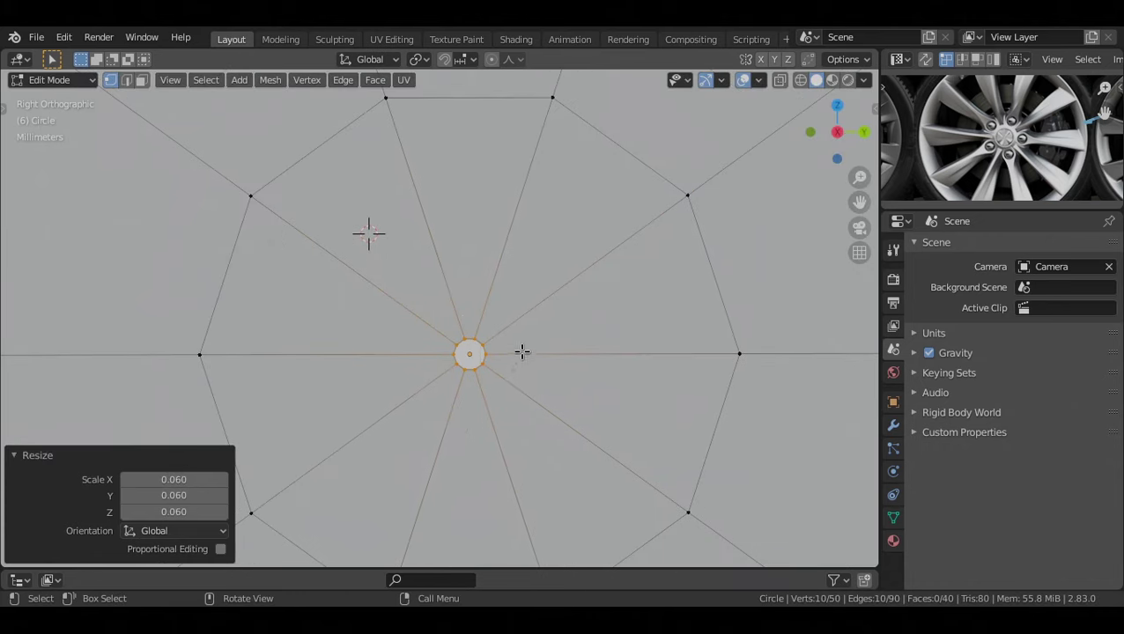
{"action": "key", "text": "f"}
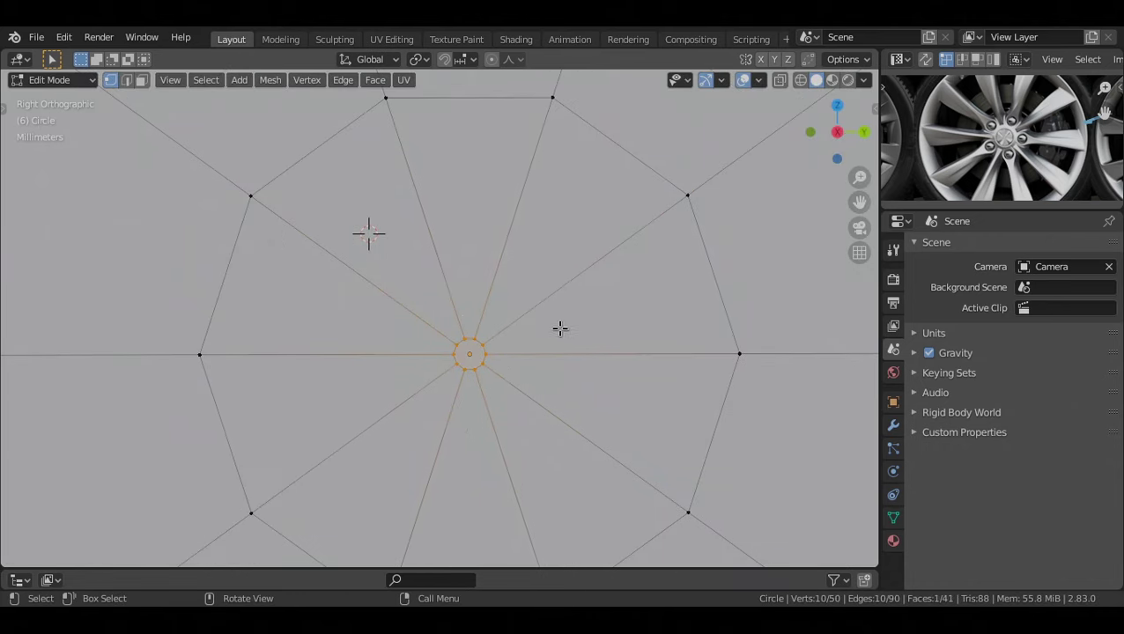
Undo the tiny center face and the last inward scaling, returning to the larger center opening in edge selection mode
{"action": "scroll", "coordinate": [504, 399], "scroll_direction": "up", "scroll_amount": 6}
{"action": "key", "text": "2"}
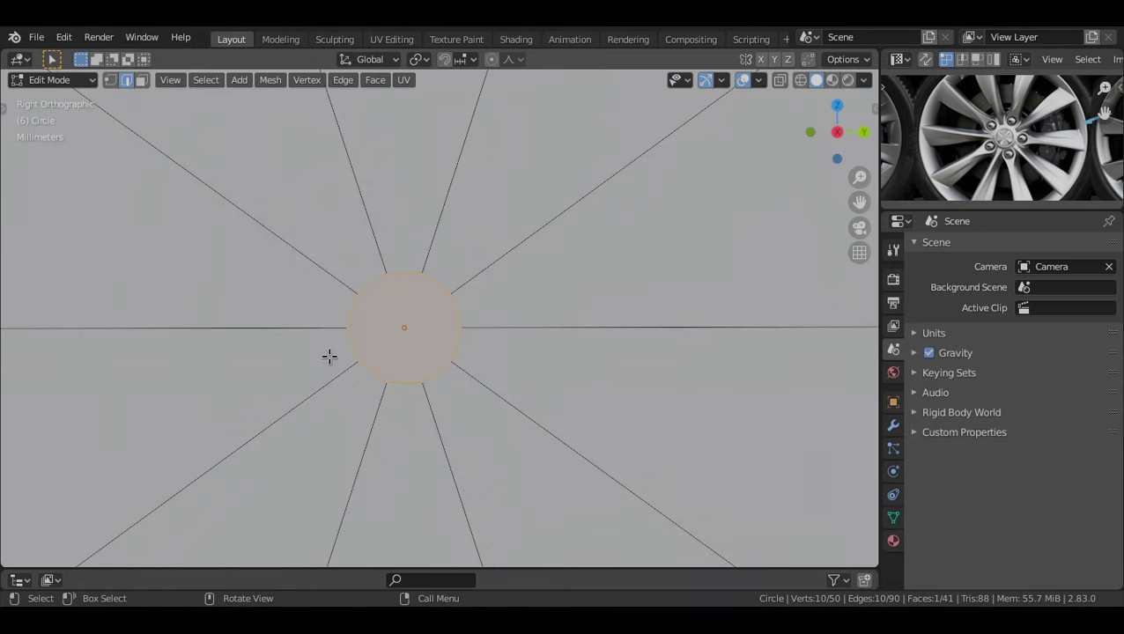
{"action": "scroll", "coordinate": [394, 307], "scroll_direction": "down", "scroll_amount": 7}
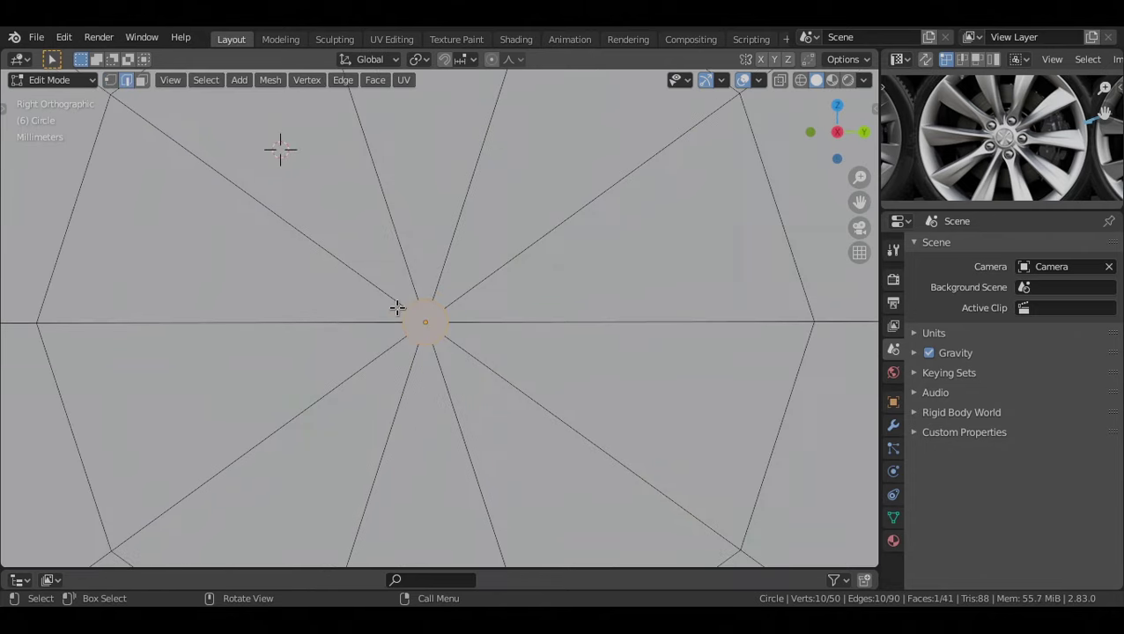
{"action": "middle_click_drag", "start_coordinate": [480, 246], "coordinate": [504, 231], "text": "shift"}
{"action": "scroll", "coordinate": [557, 266], "scroll_direction": "down", "scroll_amount": 3}
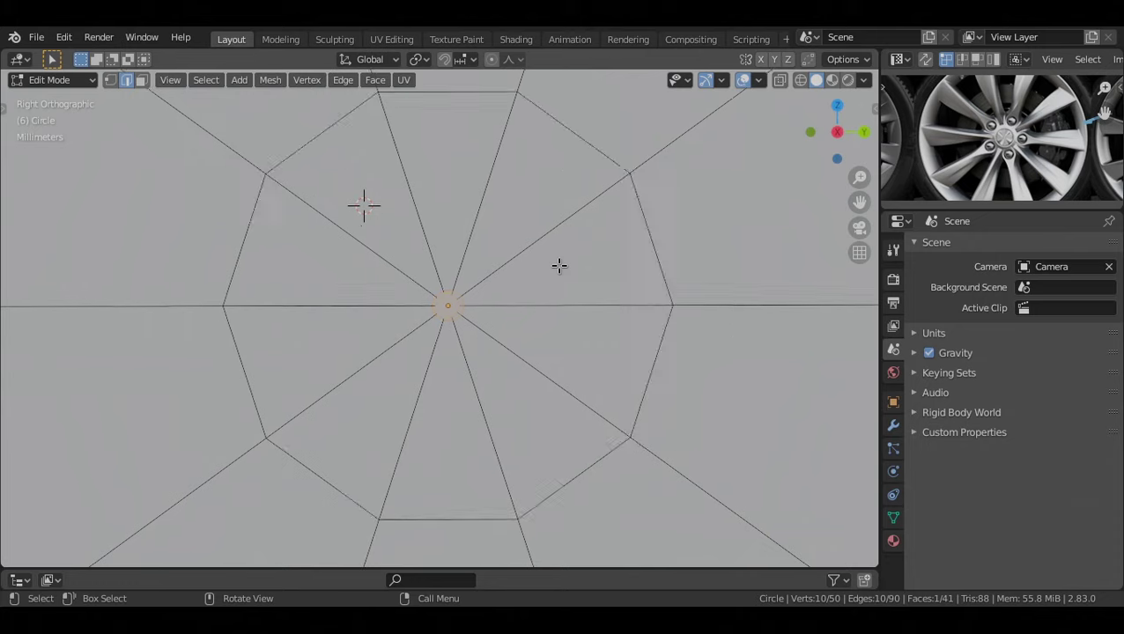
{"action": "middle_click_drag", "start_coordinate": [539, 287], "coordinate": [548, 280], "text": "shift"}
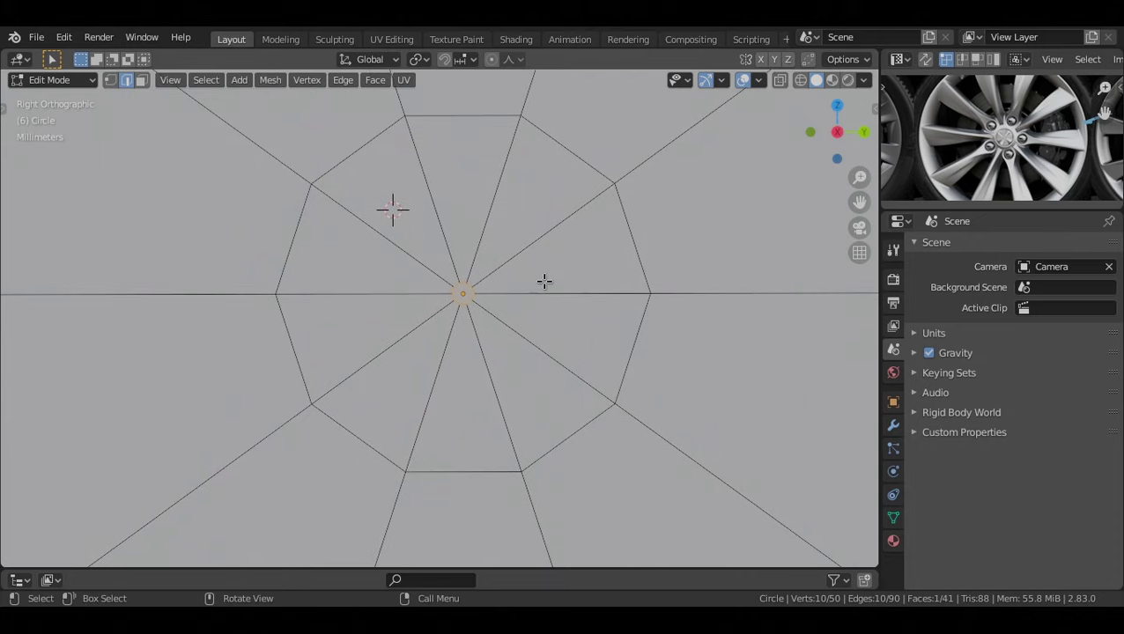
{"action": "middle_click_drag", "start_coordinate": [515, 245], "coordinate": [515, 299], "text": "shift"}
{"action": "scroll", "coordinate": [511, 298], "scroll_direction": "down", "scroll_amount": 5}
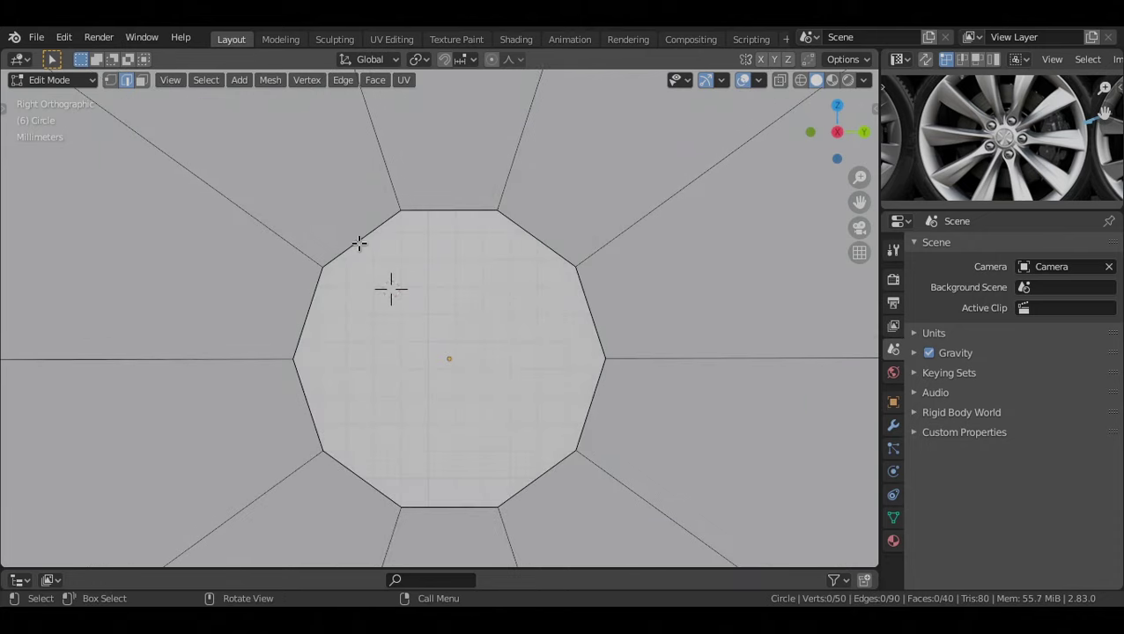
Fill a face between two opposite diagonal edges of the center opening and split it with one centered loop cut
{"action": "left_click", "coordinate": [360, 243]}
{"action": "left_click", "coordinate": [550, 465], "text": "shift"}
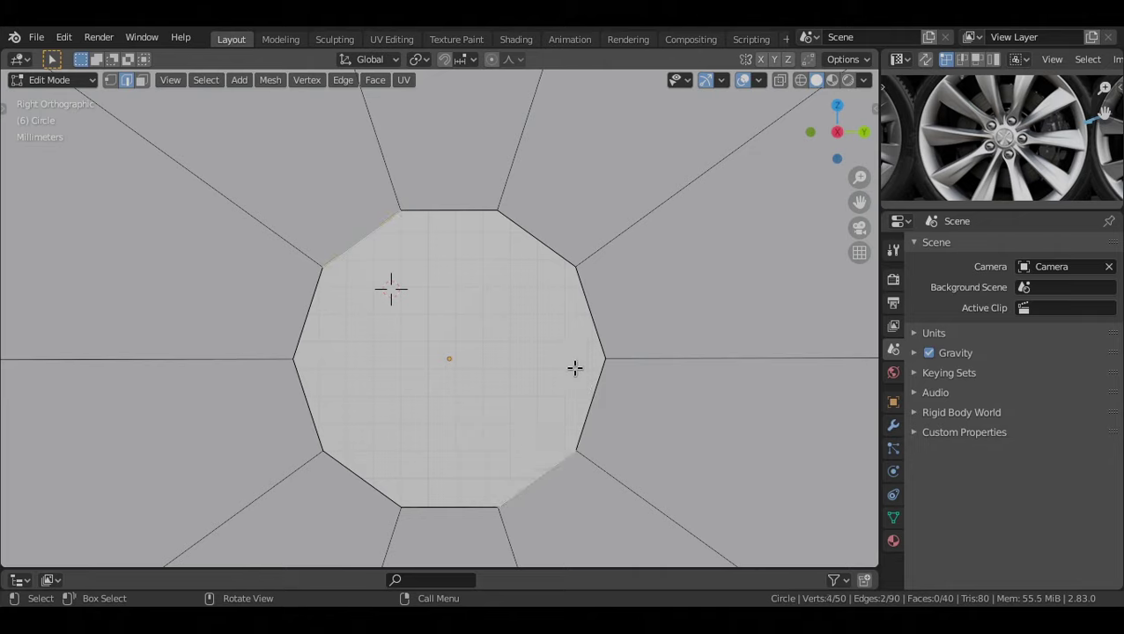
{"action": "key", "text": "f"}
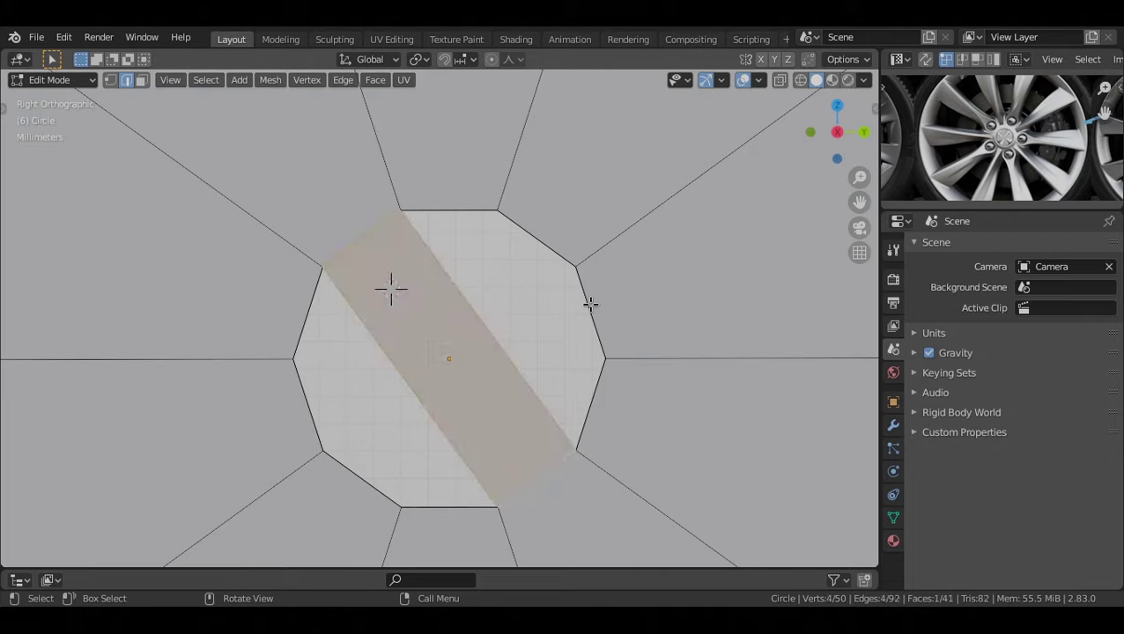
{"action": "key", "text": "ctrl+r"}
{"action": "left_click", "coordinate": [461, 329]}
{"action": "right_click", "coordinate": [461, 329]}
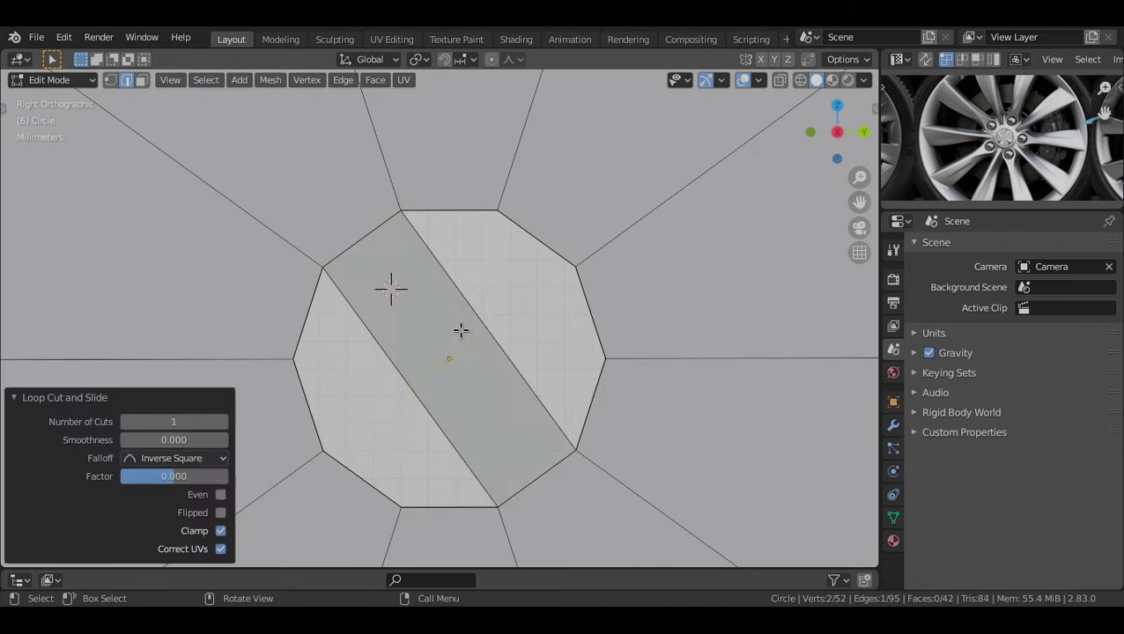
Fill the remaining gaps on both sides of the center strip with two faces each
{"action": "left_click", "coordinate": [450, 199]}
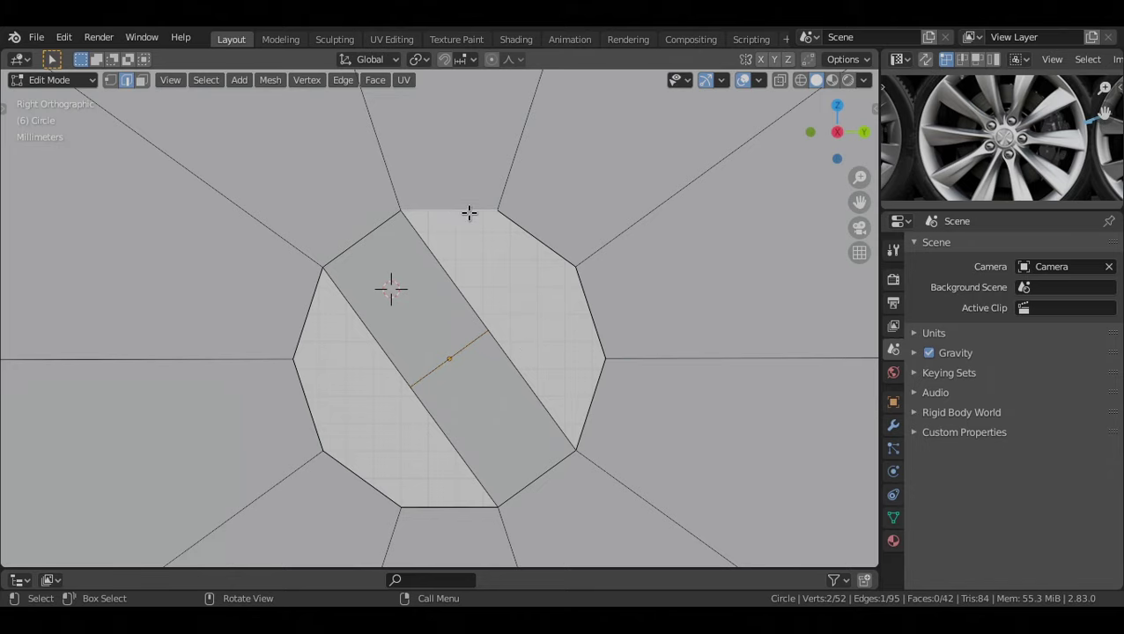
{"action": "key", "text": "f"}
{"action": "key", "text": "f"}
{"action": "left_click_drag", "start_coordinate": [492, 441], "coordinate": [545, 369], "text": "alt+shift"}
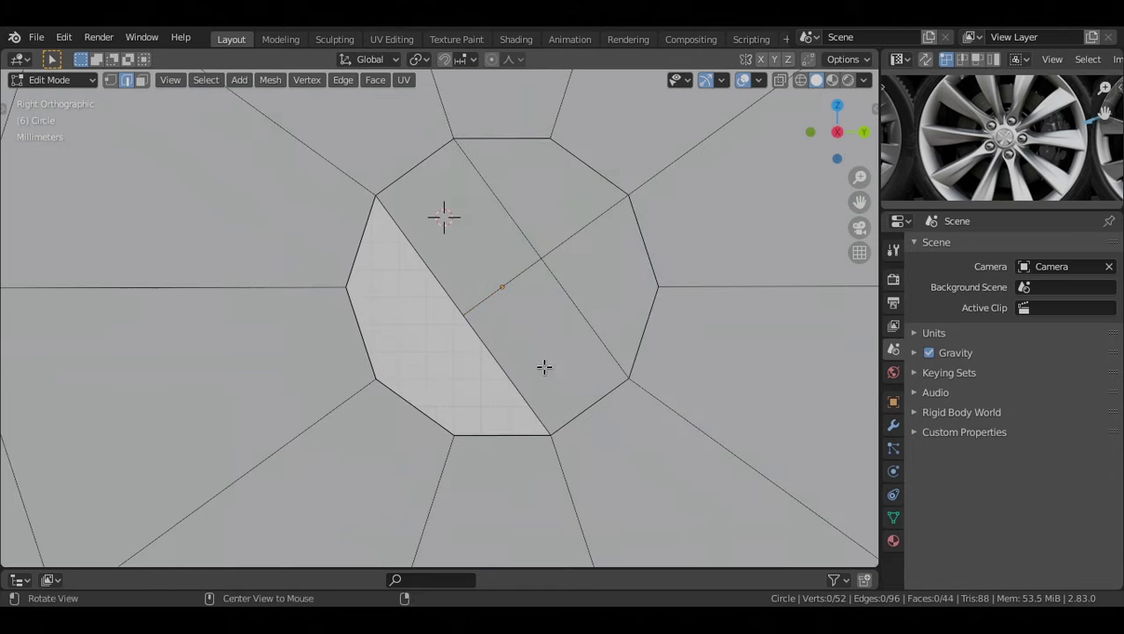
{"action": "left_click", "coordinate": [521, 428]}
{"action": "key", "text": "f"}
{"action": "key", "text": "f"}
{"action": "key", "text": "alt+a"}
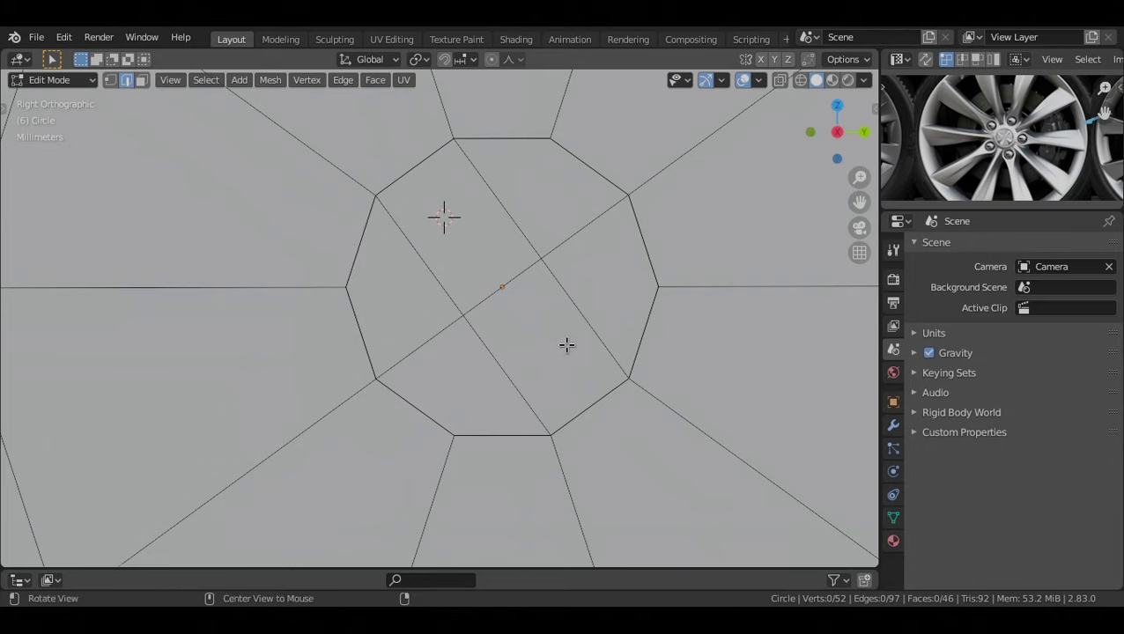
Select the whole hub mesh and extrude it 0.048013 m along its normal to give it thickness
{"action": "scroll", "coordinate": [568, 346], "scroll_direction": "down", "scroll_amount": 5}
{"action": "middle_click_drag", "start_coordinate": [547, 326], "coordinate": [500, 337]}
{"action": "key", "text": "a"}
{"action": "key", "text": "e"}
{"action": "left_click", "coordinate": [619, 284]}
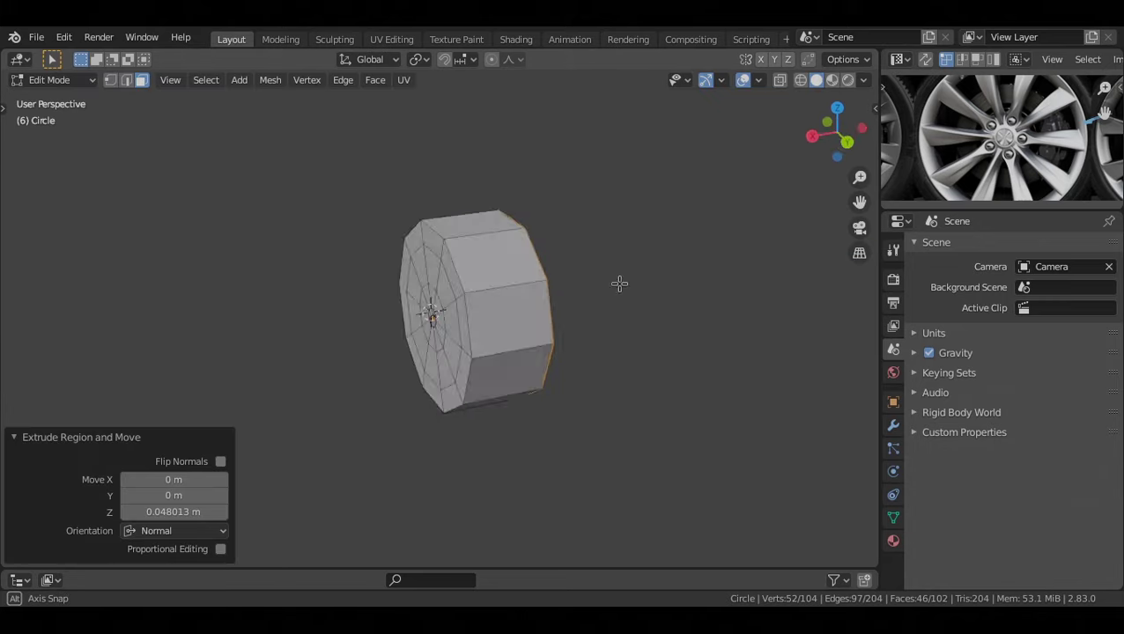
{"action": "key", "text": "alt+a"}
Add a Subdivision Surface modifier to the hub and set its viewport subdivisions to 2
{"action": "middle_click_drag", "start_coordinate": [619, 284], "coordinate": [515, 275]}
{"action": "scroll", "coordinate": [514, 276], "scroll_direction": "up", "scroll_amount": 2}
{"action": "scroll", "coordinate": [994, 141], "scroll_direction": "up", "scroll_amount": 3}
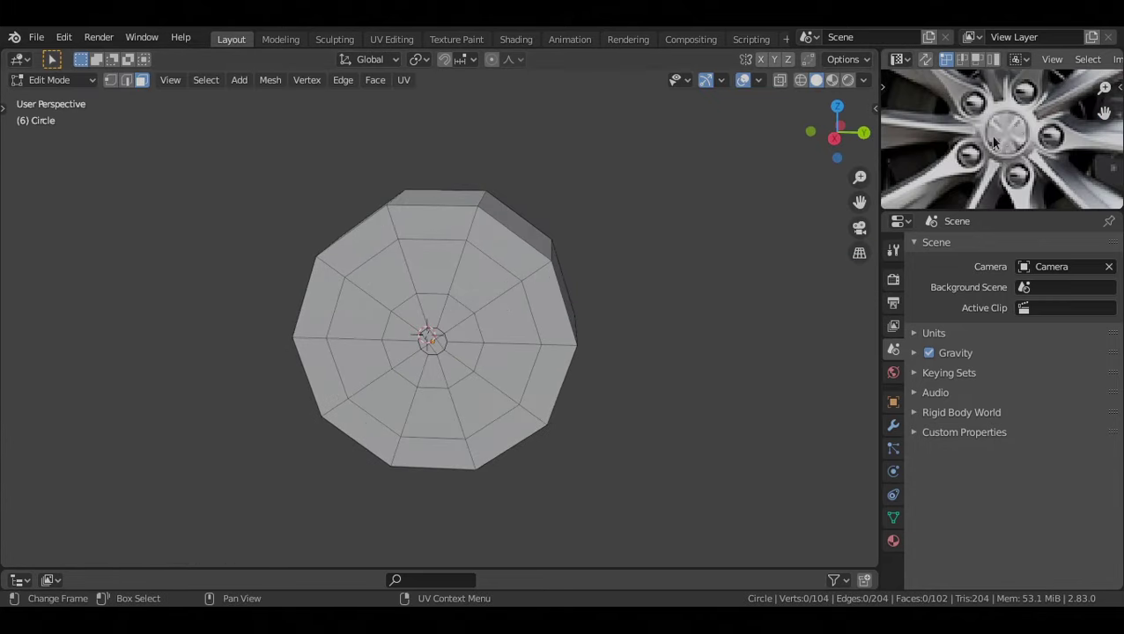
{"action": "scroll", "coordinate": [993, 122], "scroll_direction": "down", "scroll_amount": 4}
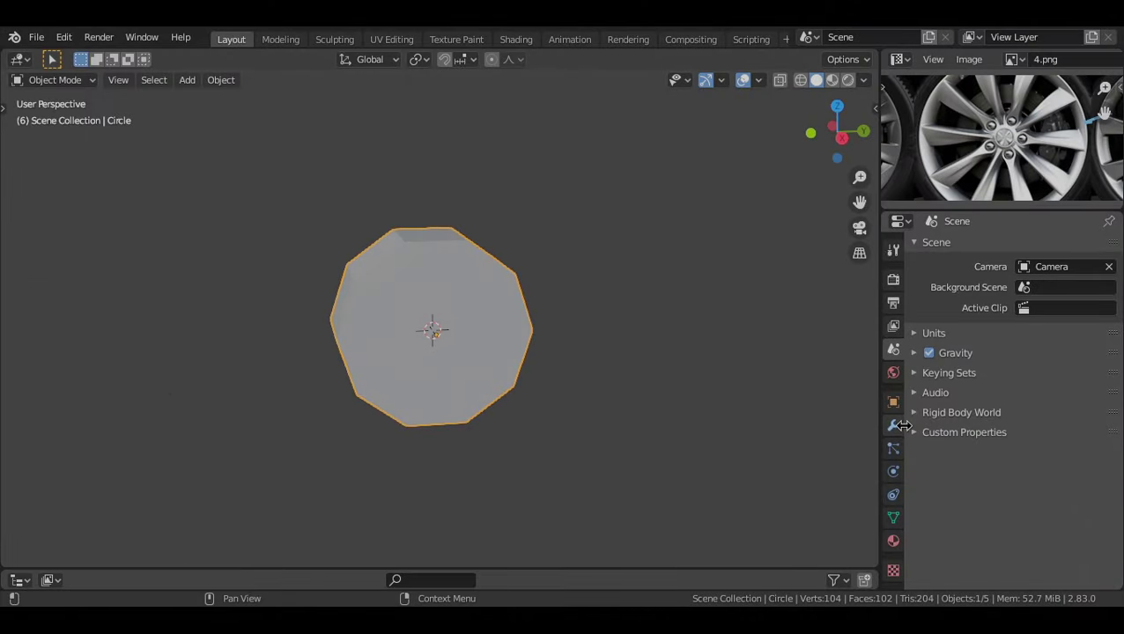
{"action": "left_click", "coordinate": [895, 426]}
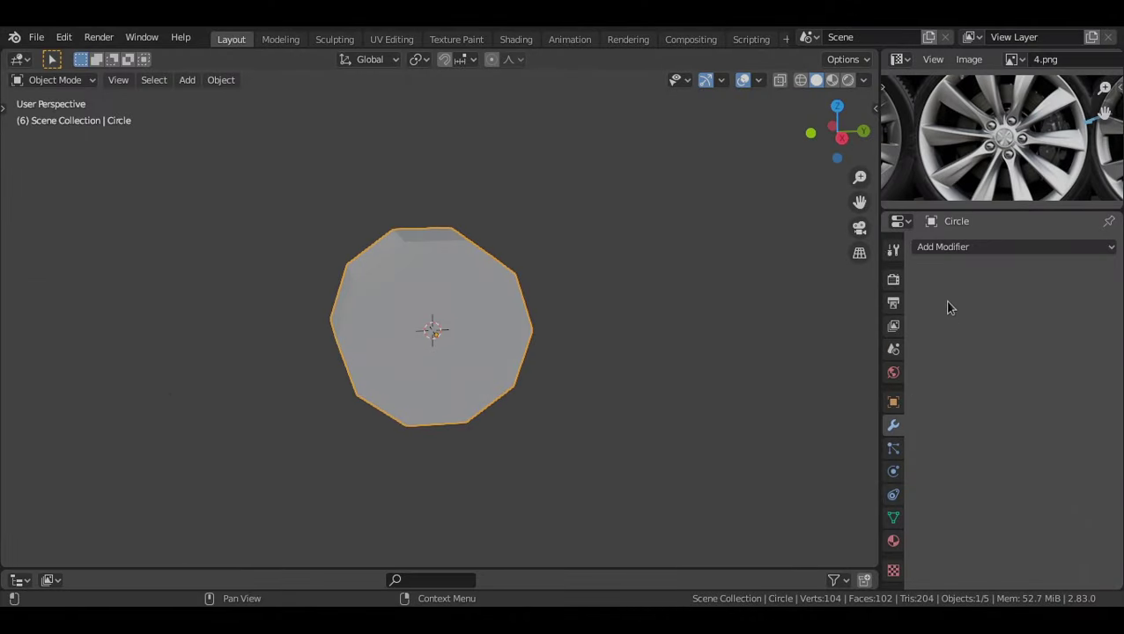
{"action": "left_click", "coordinate": [957, 256]}
{"action": "left_click", "coordinate": [789, 520]}
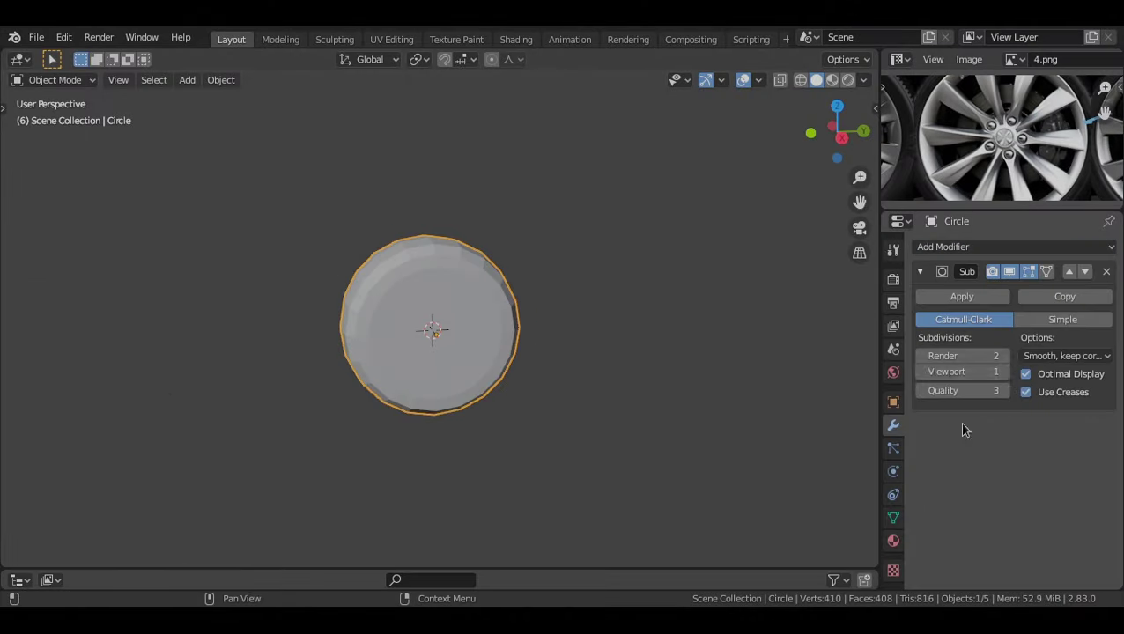
{"action": "left_click", "coordinate": [1005, 373]}
Add a centered edge loop around the hub's front face in Edit Mode and bevel it with a 0.0148 m offset
{"action": "middle_click_drag", "start_coordinate": [568, 387], "coordinate": [520, 343]}
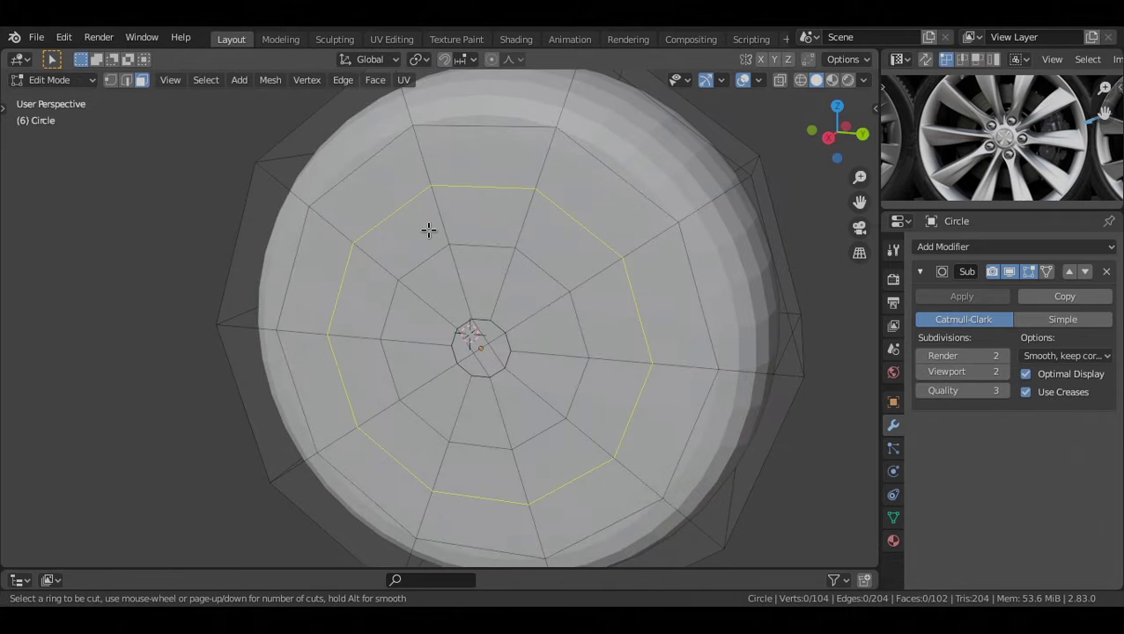
{"action": "left_click", "coordinate": [344, 355]}
{"action": "right_click", "coordinate": [344, 355]}
{"action": "key", "text": "ctrl+b"}
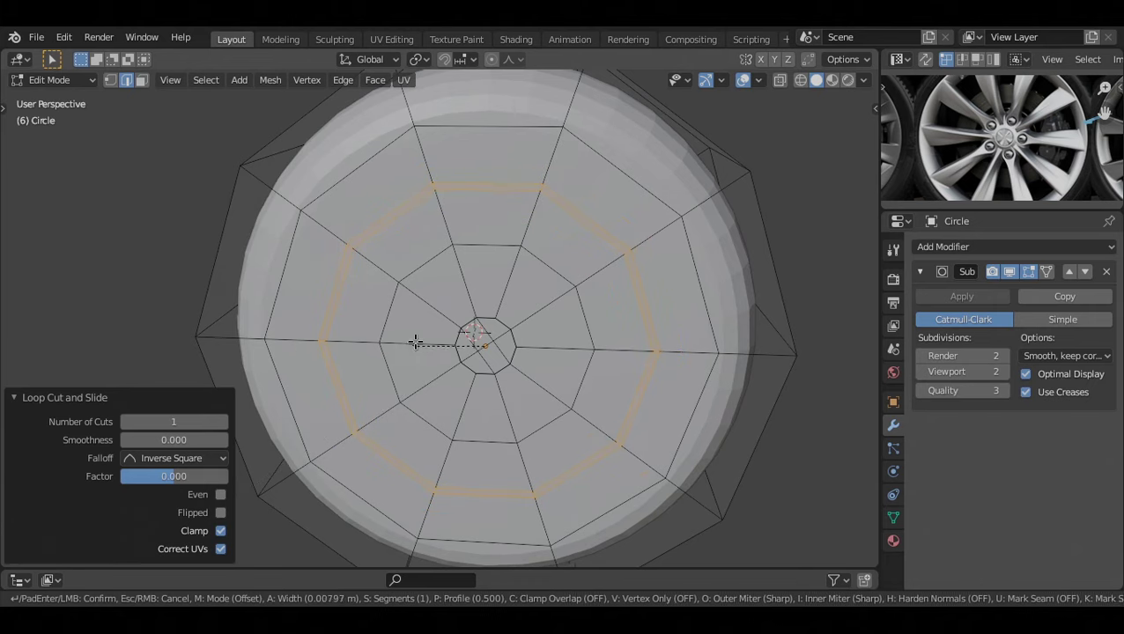
{"action": "left_click", "coordinate": [389, 356]}
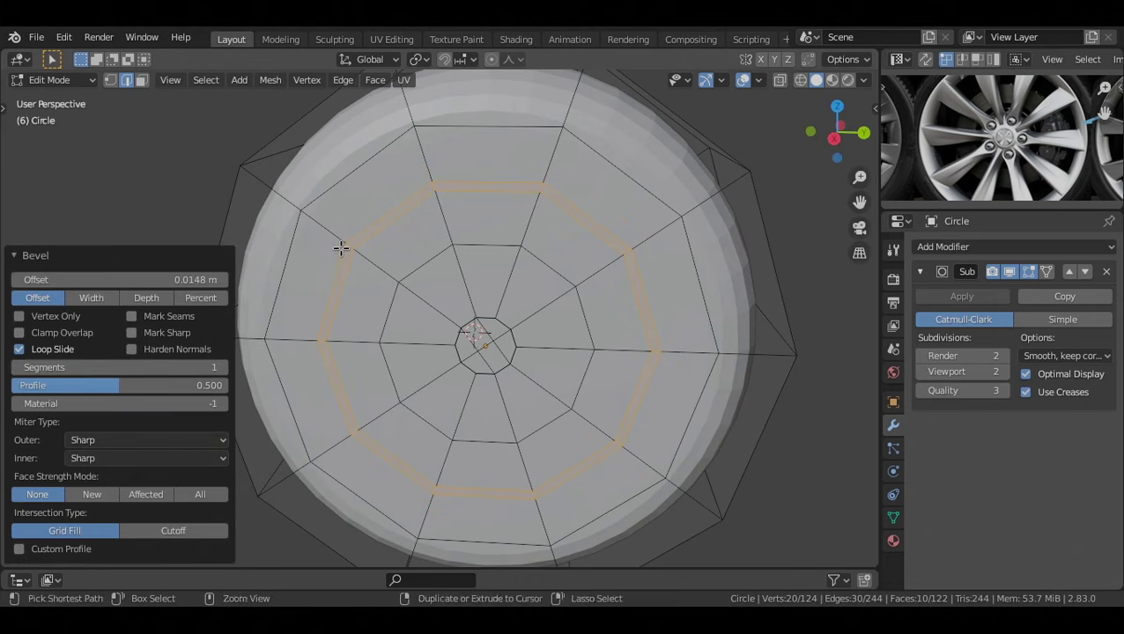
Add a centered loop cut inside the narrow beveled band and move it slightly inward along X to form a groove
{"action": "key", "text": "ctrl+r"}
{"action": "left_click", "coordinate": [351, 246]}
{"action": "right_click", "coordinate": [351, 246]}
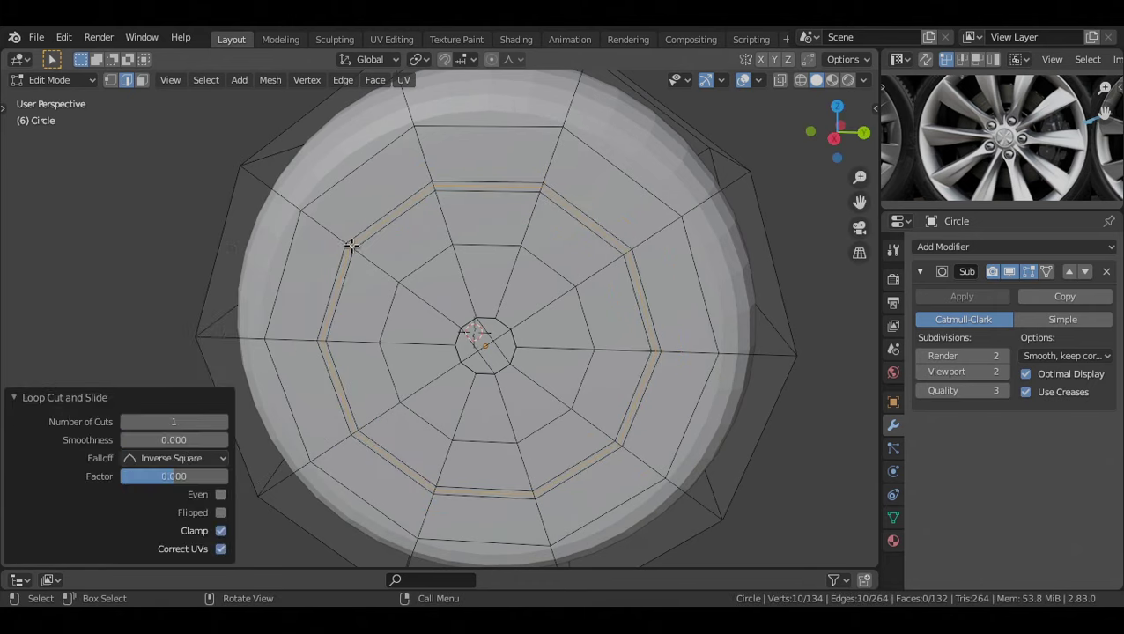
{"action": "middle_click_drag", "start_coordinate": [603, 326], "coordinate": [590, 286]}
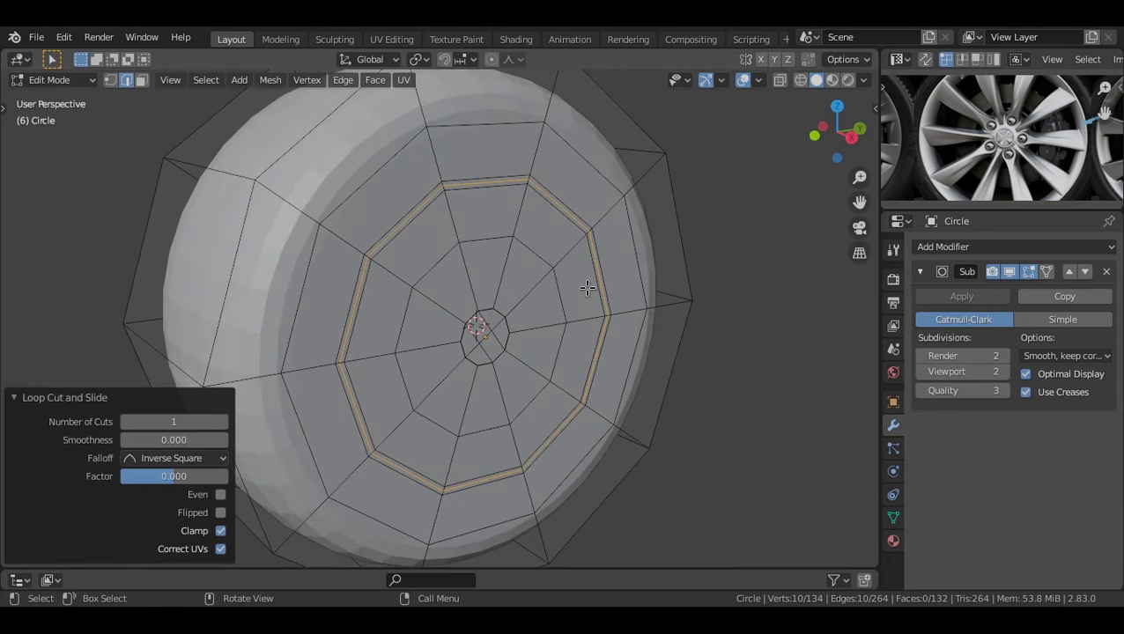
{"action": "key", "text": "g"}
{"action": "key", "text": "x"}
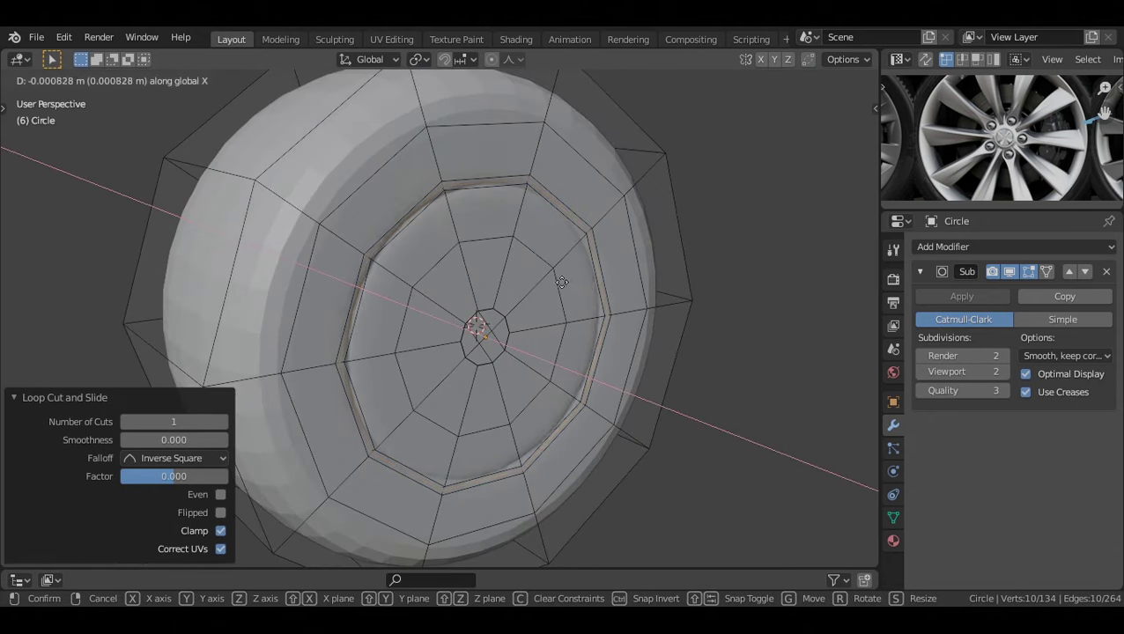
{"action": "left_click", "coordinate": [535, 278]}
Adjust the groove's outer edge loop slightly along X and give it an edge crease of 0.301
{"action": "left_click", "coordinate": [378, 217], "text": "alt"}
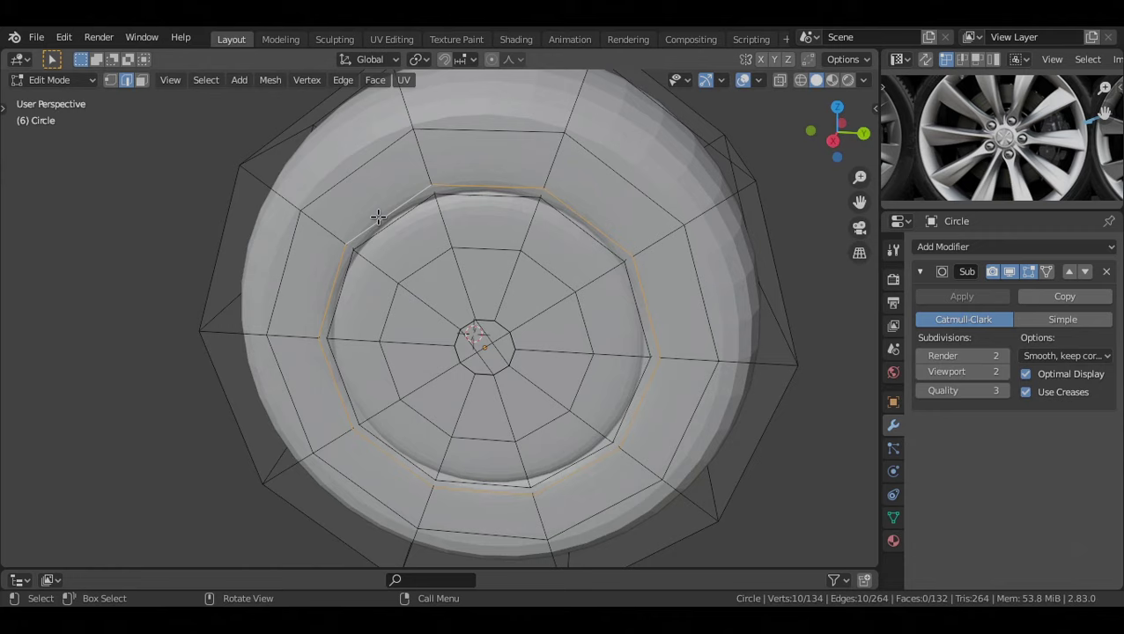
{"action": "middle_click_drag", "start_coordinate": [378, 216], "coordinate": [507, 264]}
{"action": "key", "text": "g"}
{"action": "key", "text": "x"}
{"action": "left_click", "coordinate": [527, 248]}
{"action": "key", "text": "shift+e"}
{"action": "left_click", "coordinate": [526, 251]}
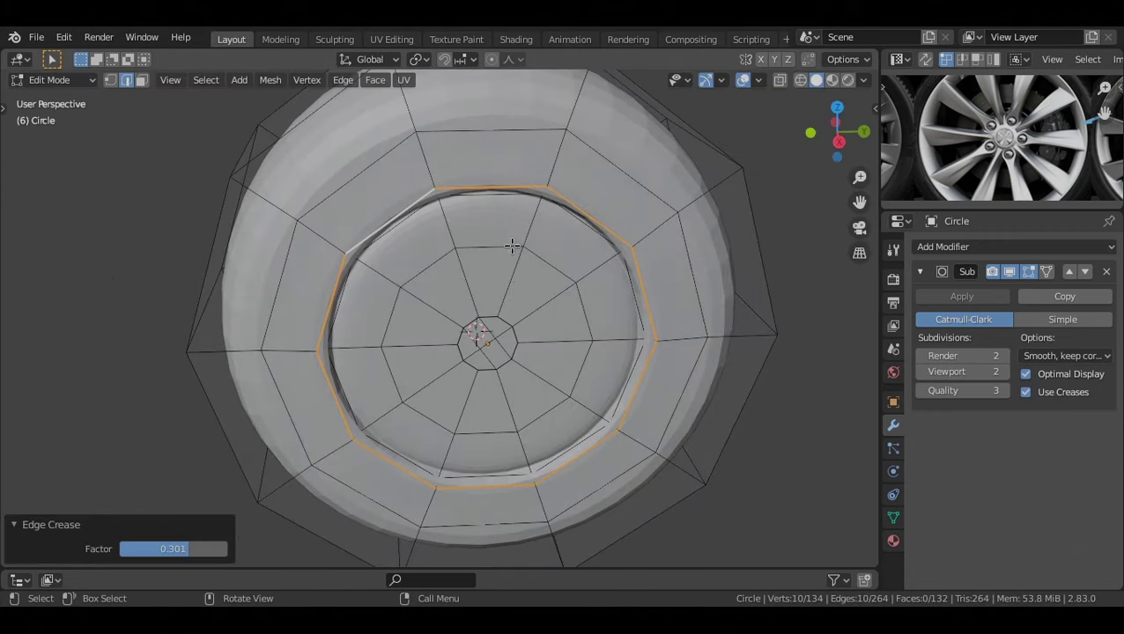
Select the neighboring edge loop inside the groove and sharpen it with an edge crease
{"action": "left_click", "coordinate": [402, 220], "text": "alt"}
{"action": "middle_click_drag", "start_coordinate": [402, 219], "coordinate": [545, 189]}
{"action": "key", "text": "shift+e"}
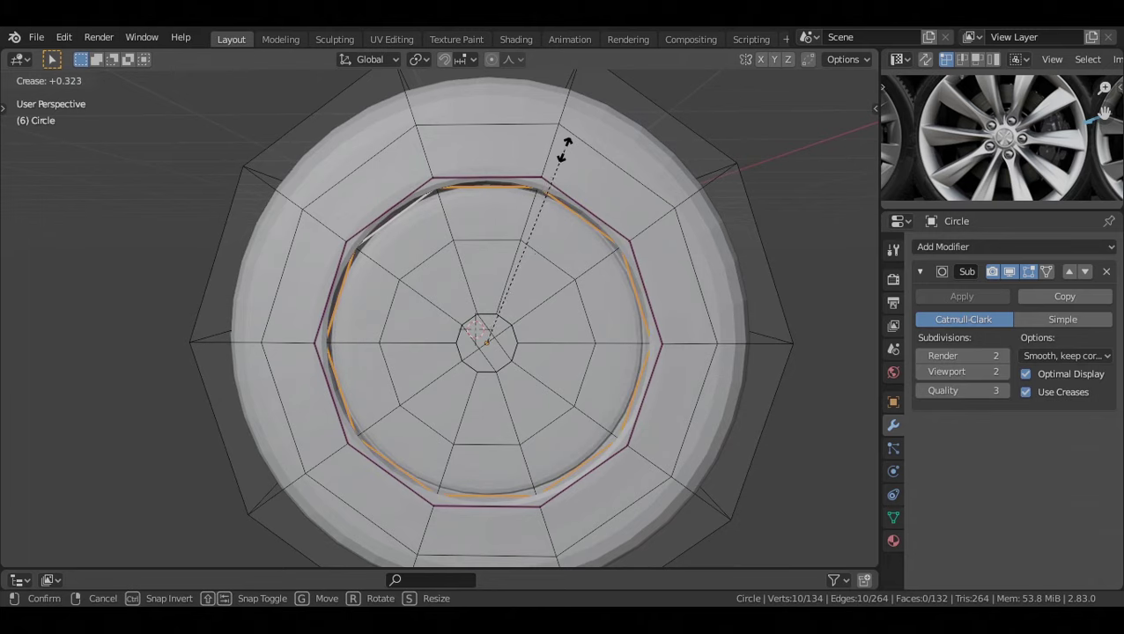
{"action": "left_click", "coordinate": [570, 125]}
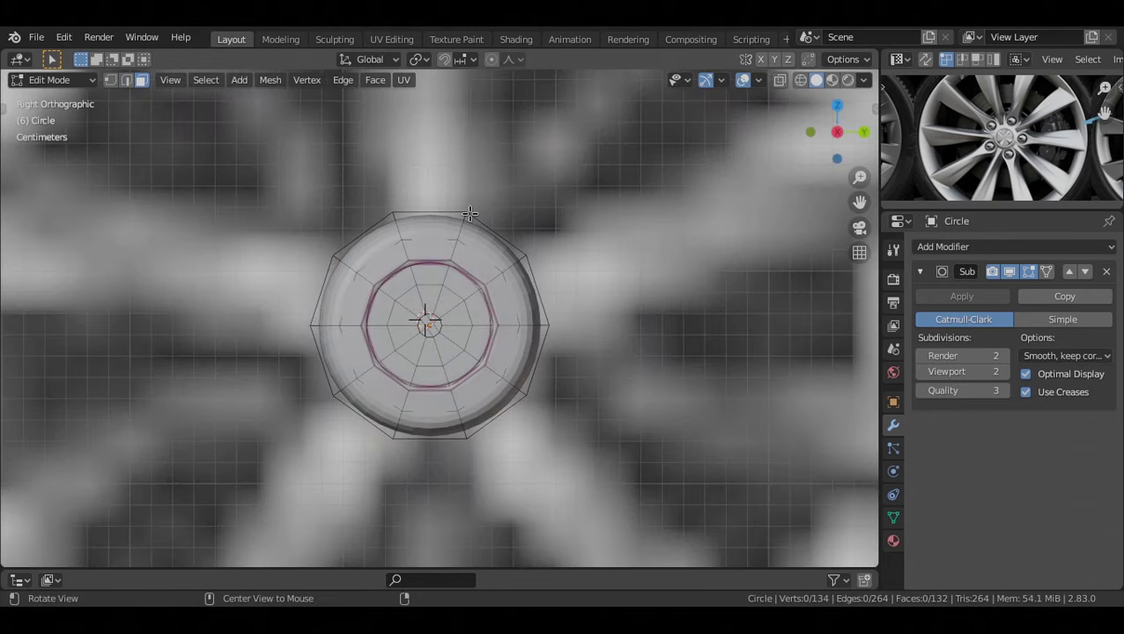
Select the face loop around the hub's outer side wall
{"action": "middle_click_drag", "start_coordinate": [469, 214], "coordinate": [341, 241]}
{"action": "middle_click_drag", "start_coordinate": [374, 175], "coordinate": [363, 217], "text": "shift"}
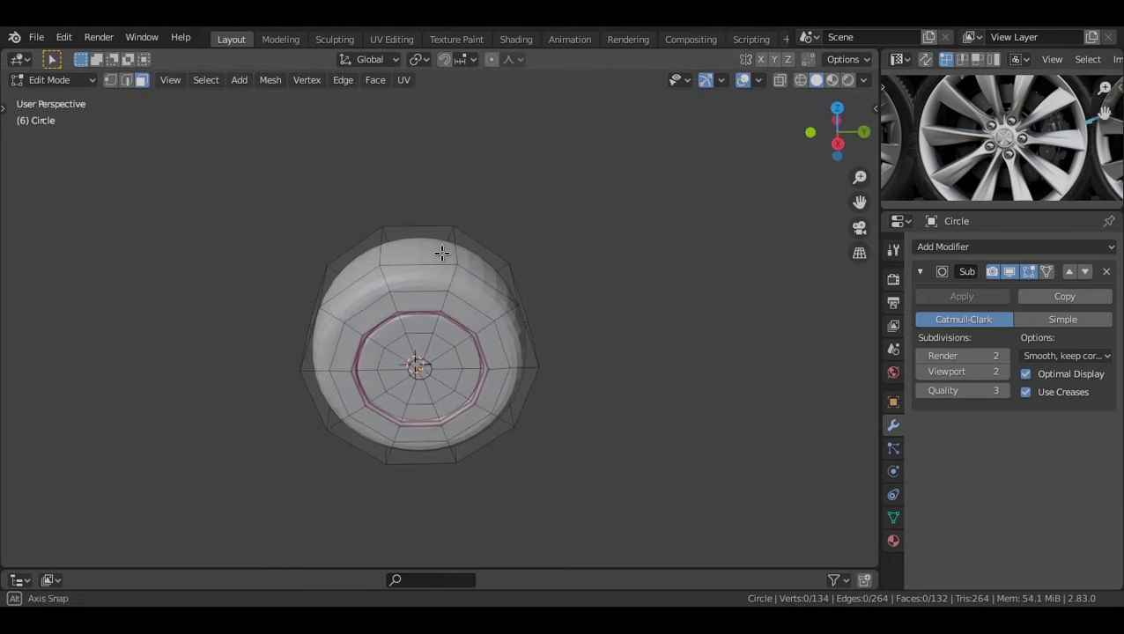
{"action": "middle_click_drag", "start_coordinate": [441, 254], "coordinate": [371, 266]}
{"action": "left_click", "coordinate": [379, 253], "text": "alt"}
{"action": "scroll", "coordinate": [347, 231], "scroll_direction": "up", "scroll_amount": 2}
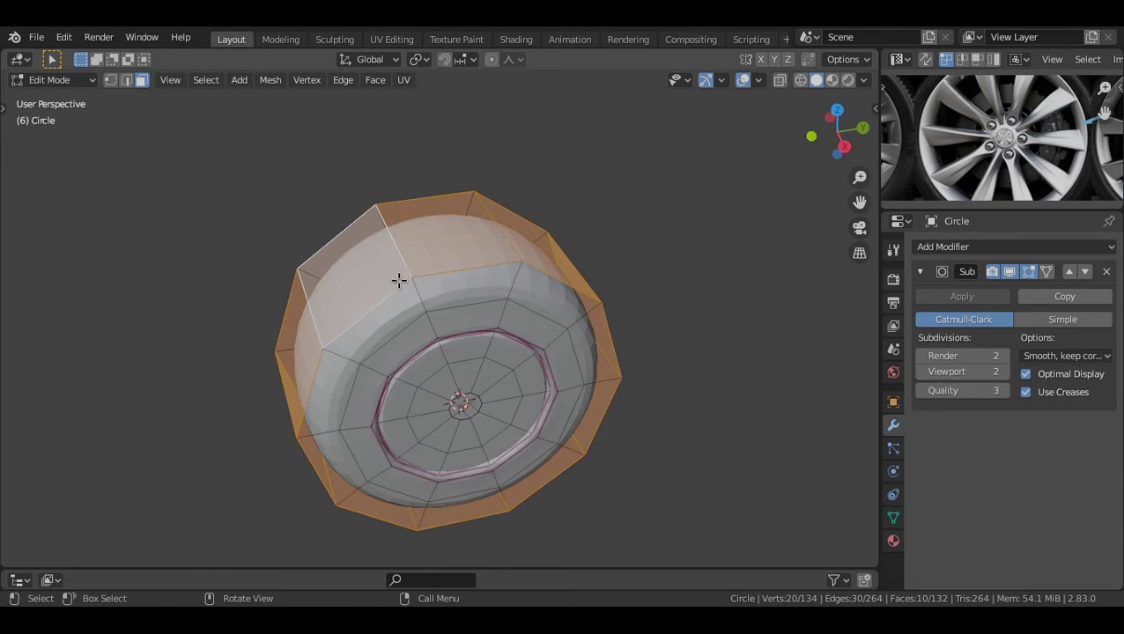
{"action": "middle_click_drag", "start_coordinate": [509, 276], "coordinate": [374, 268]}
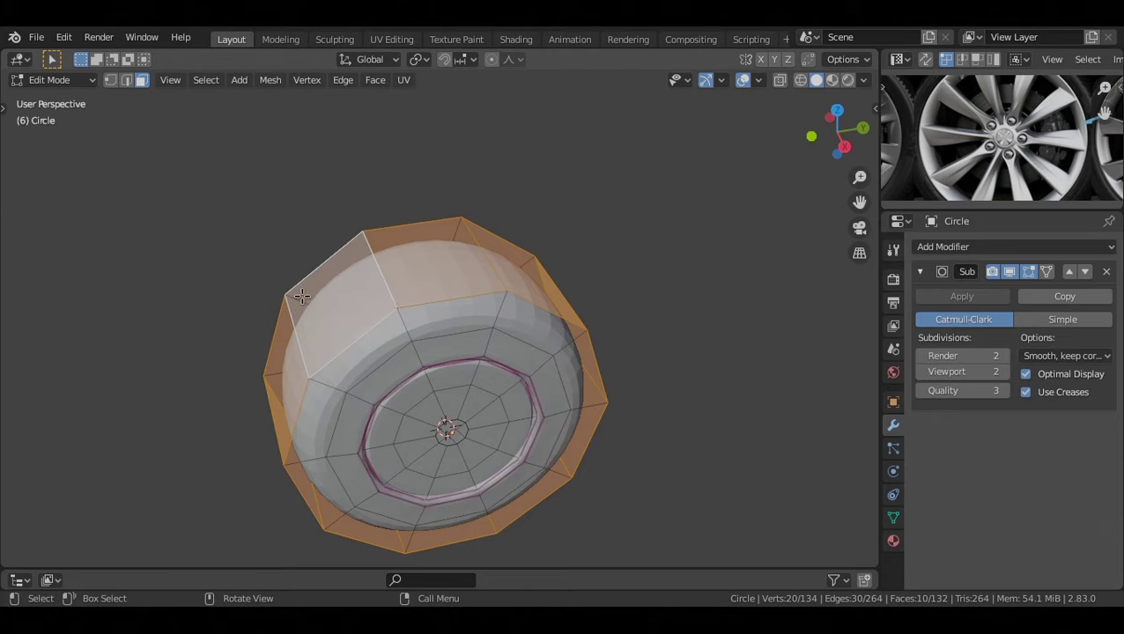
{"action": "middle_click_drag", "start_coordinate": [314, 315], "coordinate": [430, 313]}
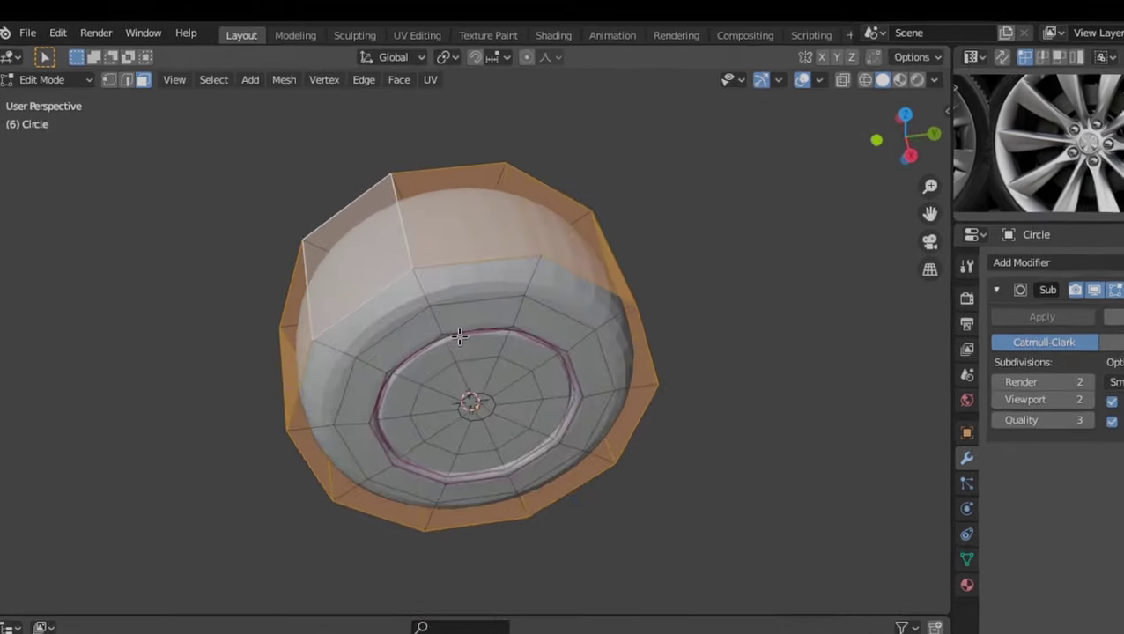
Try Checker Deselect on the hub's side face loop and undo it to restore the full loop selection
{"action": "left_click", "coordinate": [212, 80]}
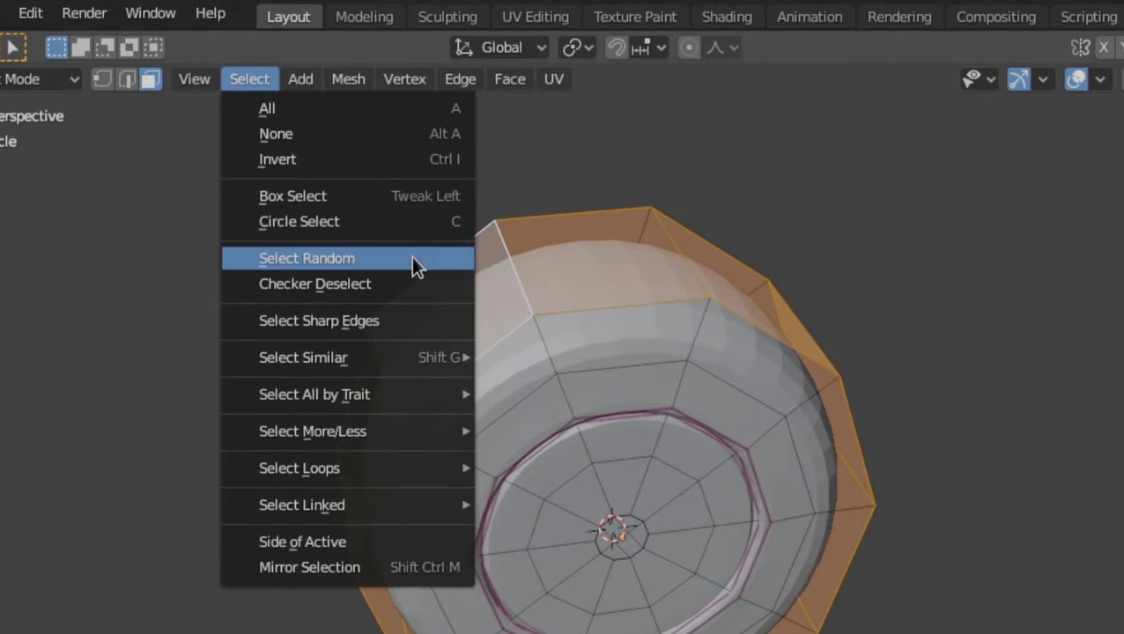
{"action": "left_click", "coordinate": [410, 282]}
{"action": "middle_click_drag", "start_coordinate": [665, 311], "coordinate": [591, 329]}
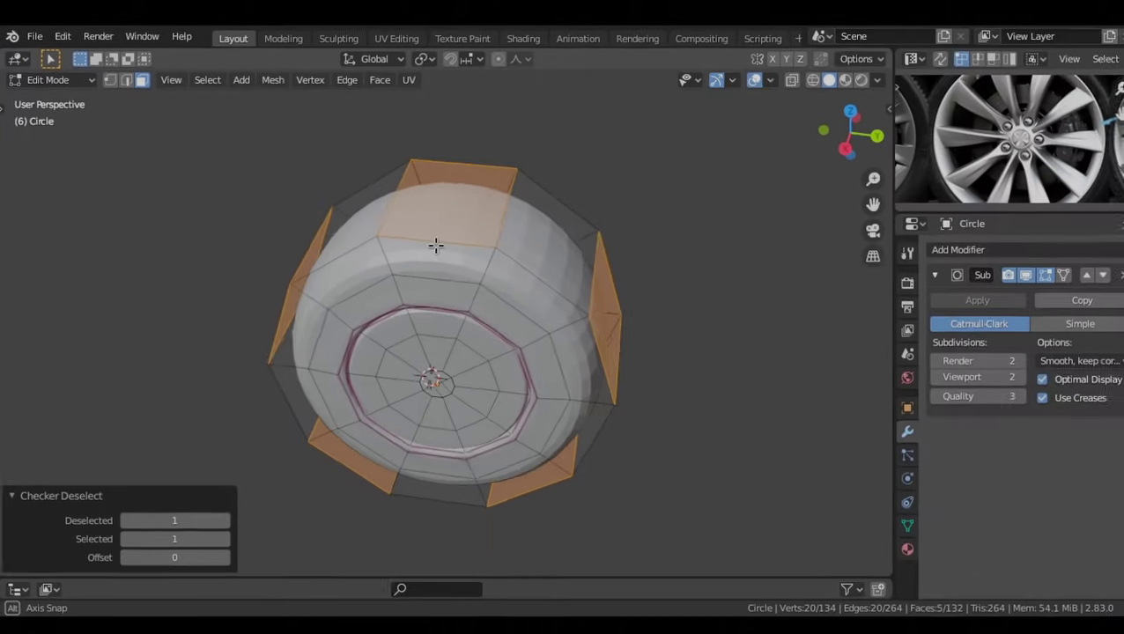
{"action": "middle_click_drag", "start_coordinate": [435, 245], "coordinate": [482, 258]}
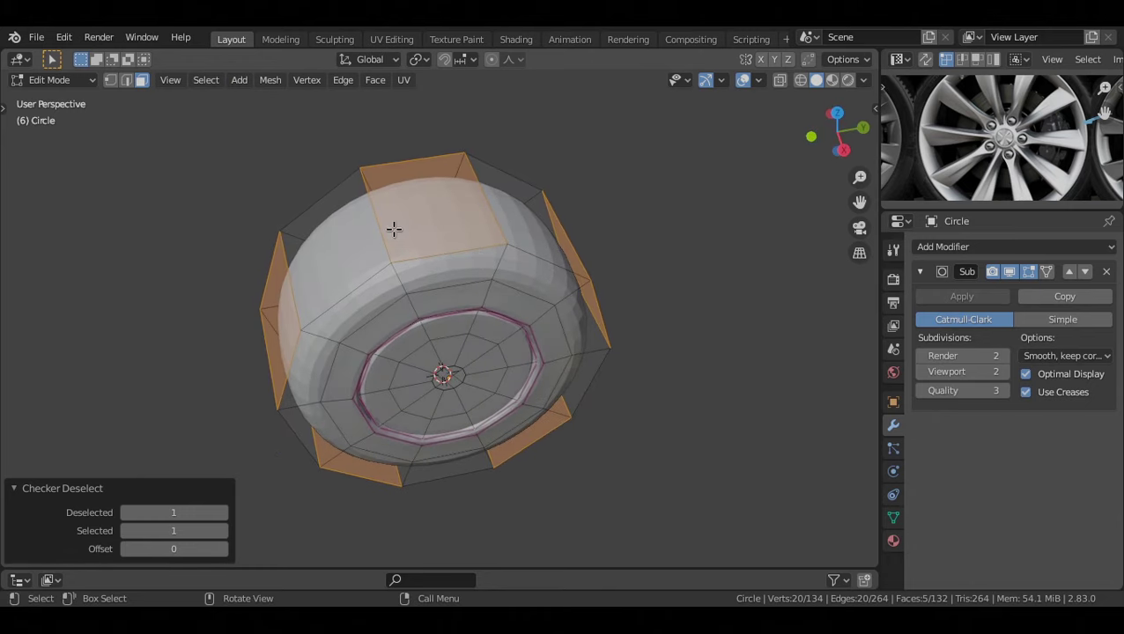
{"action": "key", "text": "ctrl+z"}
Reduce the side face loop to every other face with Checker Deselect
{"action": "middle_click_drag", "start_coordinate": [388, 228], "coordinate": [361, 246]}
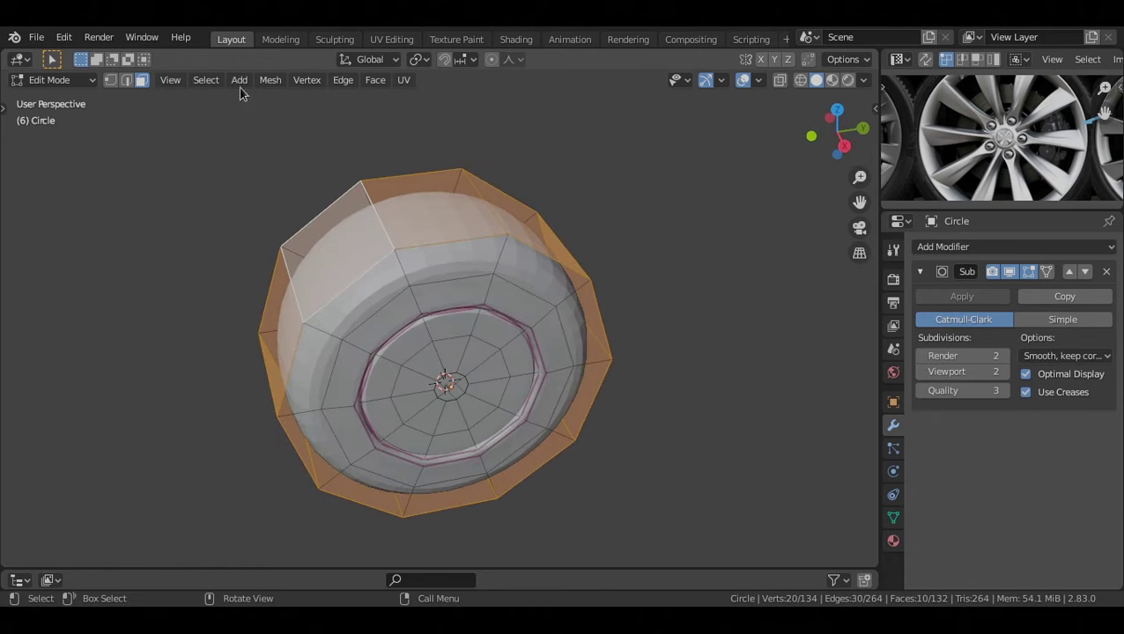
{"action": "left_click", "coordinate": [206, 80]}
{"action": "left_click", "coordinate": [236, 214]}
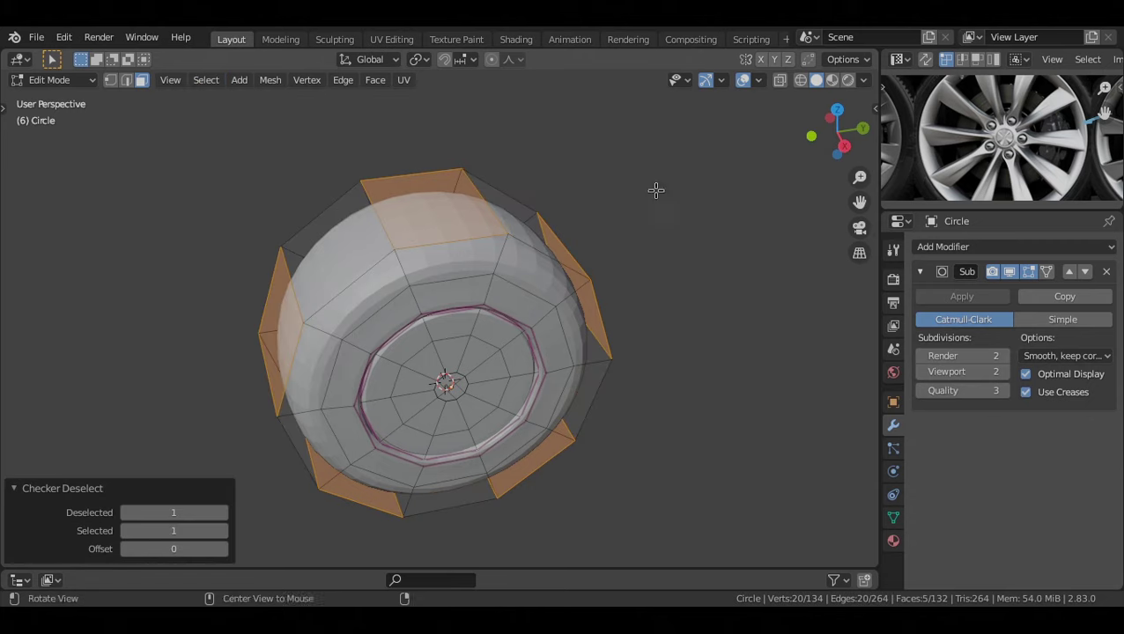
Try extruding the five alternate side faces outward as spokes over the wheel blueprint in the right view
{"action": "left_click_drag", "start_coordinate": [656, 191], "coordinate": [591, 203], "text": "alt"}
{"action": "scroll", "coordinate": [473, 238], "scroll_direction": "down", "scroll_amount": 3}
{"action": "key", "text": "KP_3"}
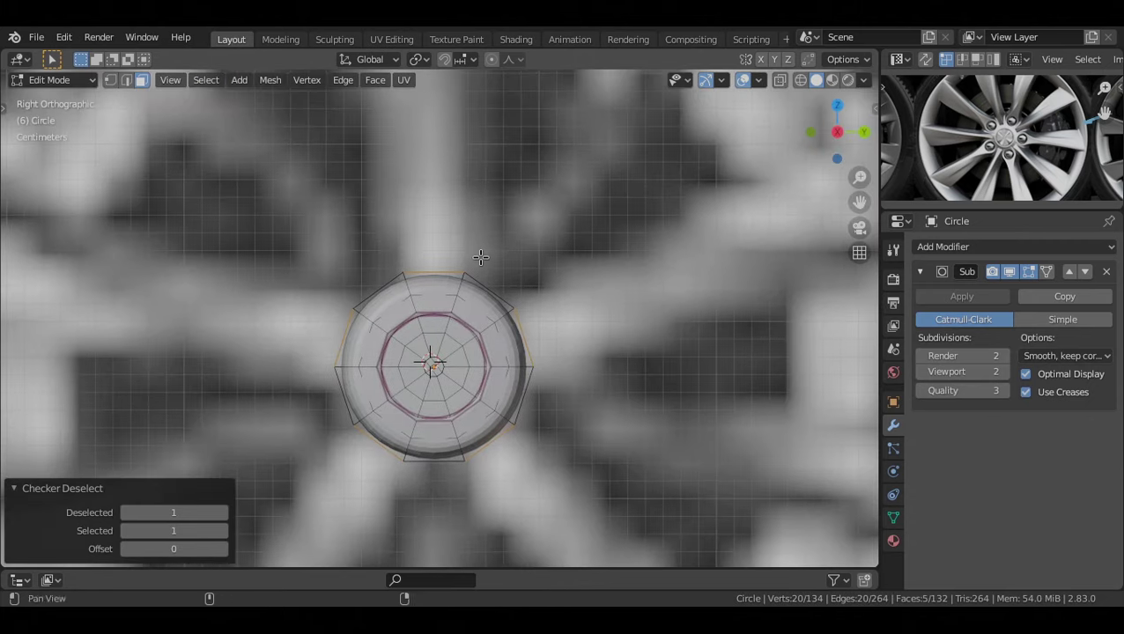
{"action": "scroll", "coordinate": [476, 242], "scroll_direction": "down", "scroll_amount": 3}
{"action": "scroll", "coordinate": [475, 229], "scroll_direction": "up", "scroll_amount": 4}
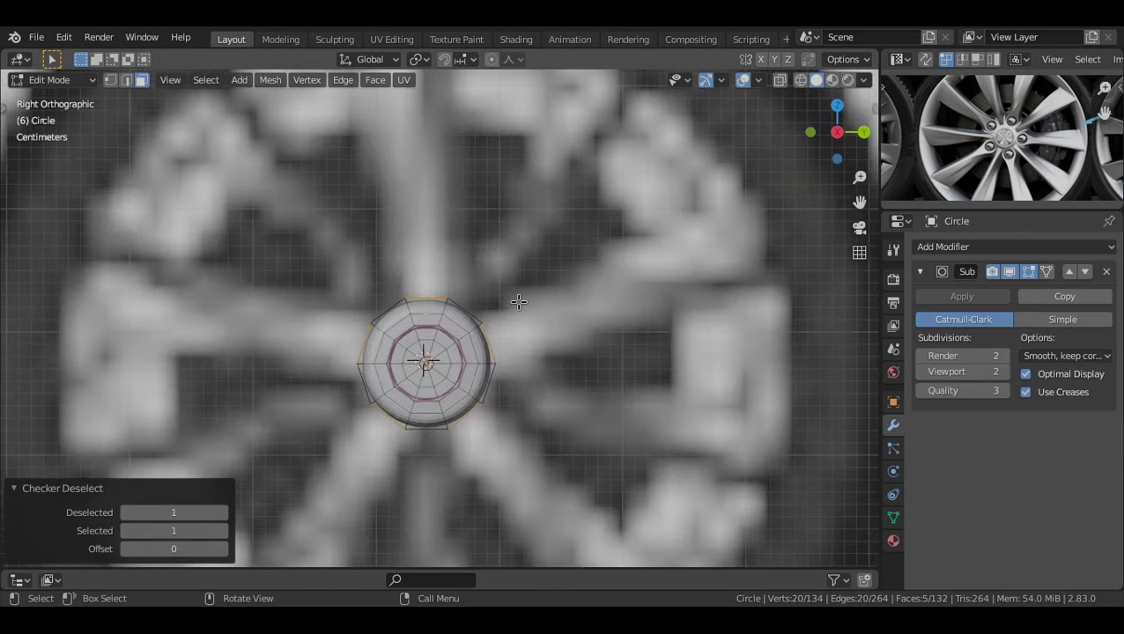
{"action": "scroll", "coordinate": [529, 357], "scroll_direction": "down", "scroll_amount": 3}
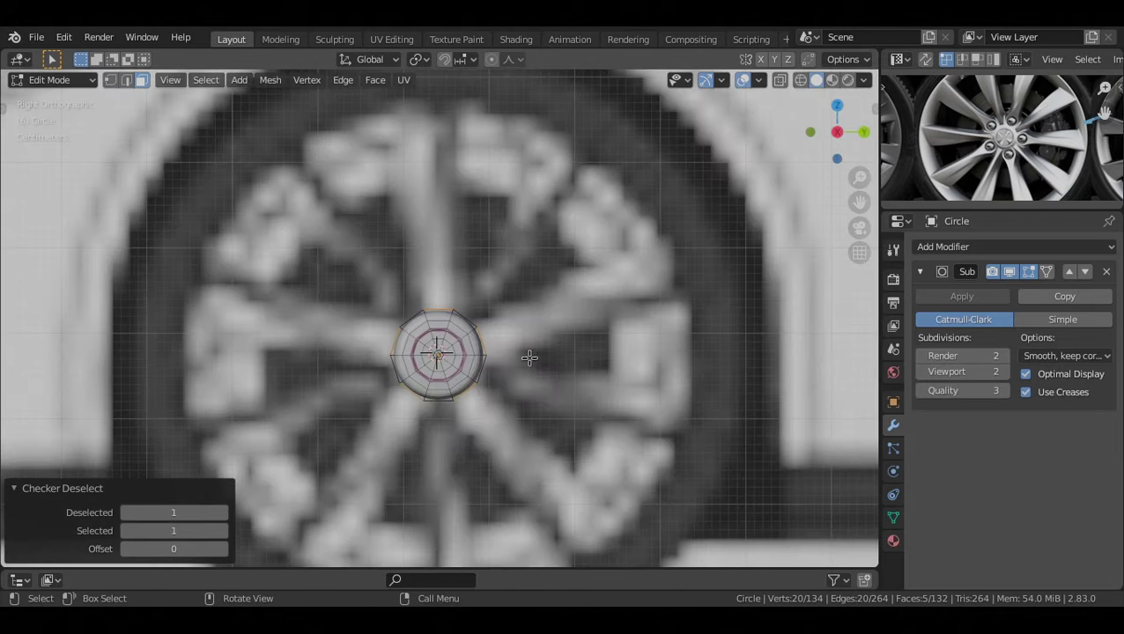
{"action": "scroll", "coordinate": [524, 361], "scroll_direction": "down", "scroll_amount": 2}
{"action": "scroll", "coordinate": [527, 351], "scroll_direction": "up", "scroll_amount": 6}
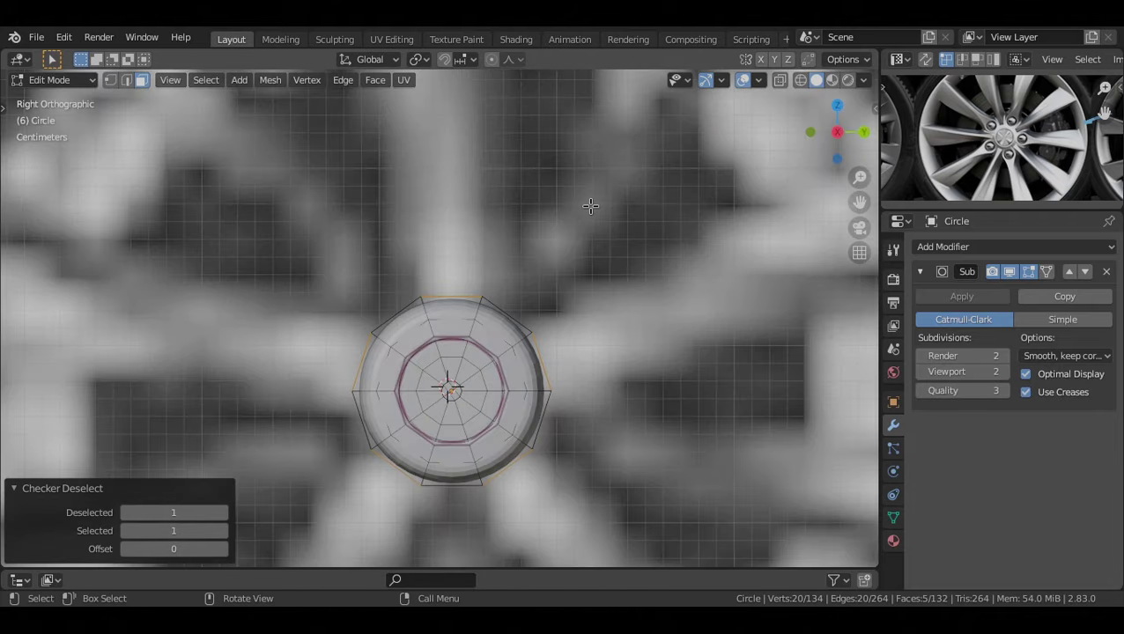
{"action": "key", "text": "e"}
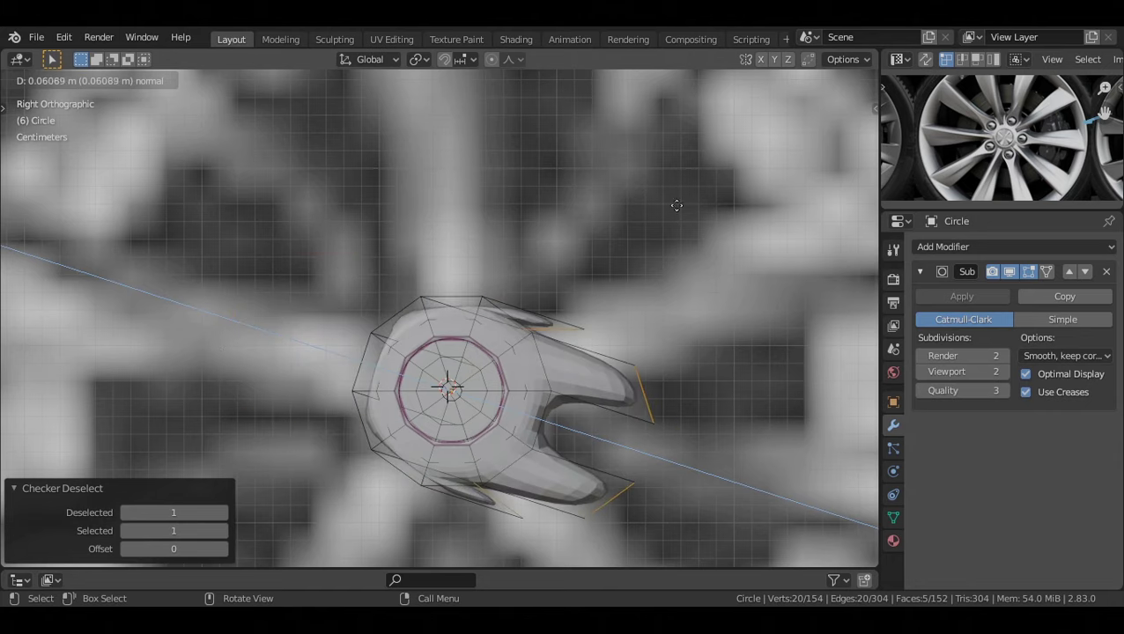
{"action": "right_click", "coordinate": [696, 231]}
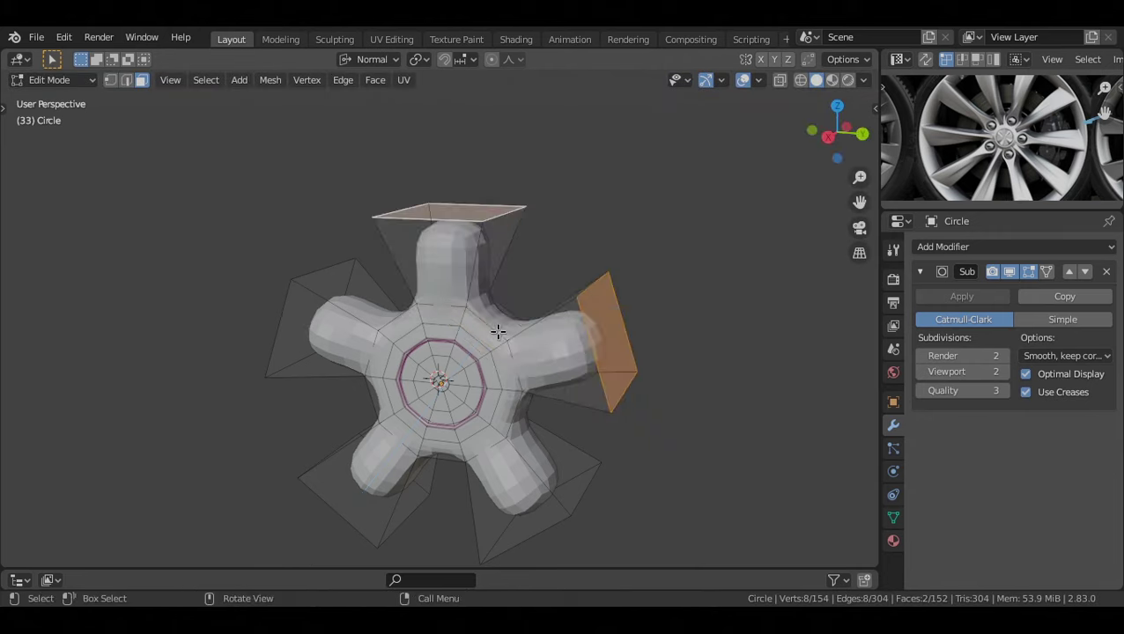
Add a third spoke's end face to the selection and set the transform pivot point to Individual Origins
{"action": "middle_click_drag", "start_coordinate": [499, 328], "coordinate": [520, 319]}
{"action": "left_click", "coordinate": [306, 325], "text": "shift"}
{"action": "middle_click_drag", "start_coordinate": [306, 325], "coordinate": [529, 344]}
{"action": "left_click", "coordinate": [424, 60]}
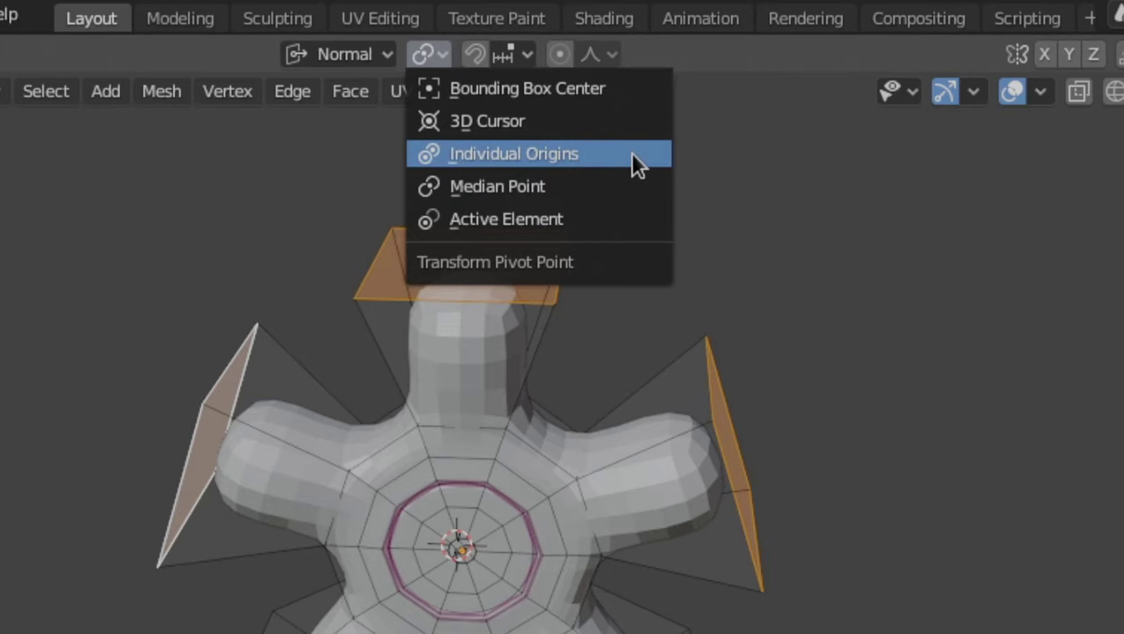
{"action": "left_click", "coordinate": [630, 153]}
Try rotating the three selected spoke end faces around their normal Z axis
{"action": "middle_click_drag", "start_coordinate": [769, 351], "coordinate": [799, 319]}
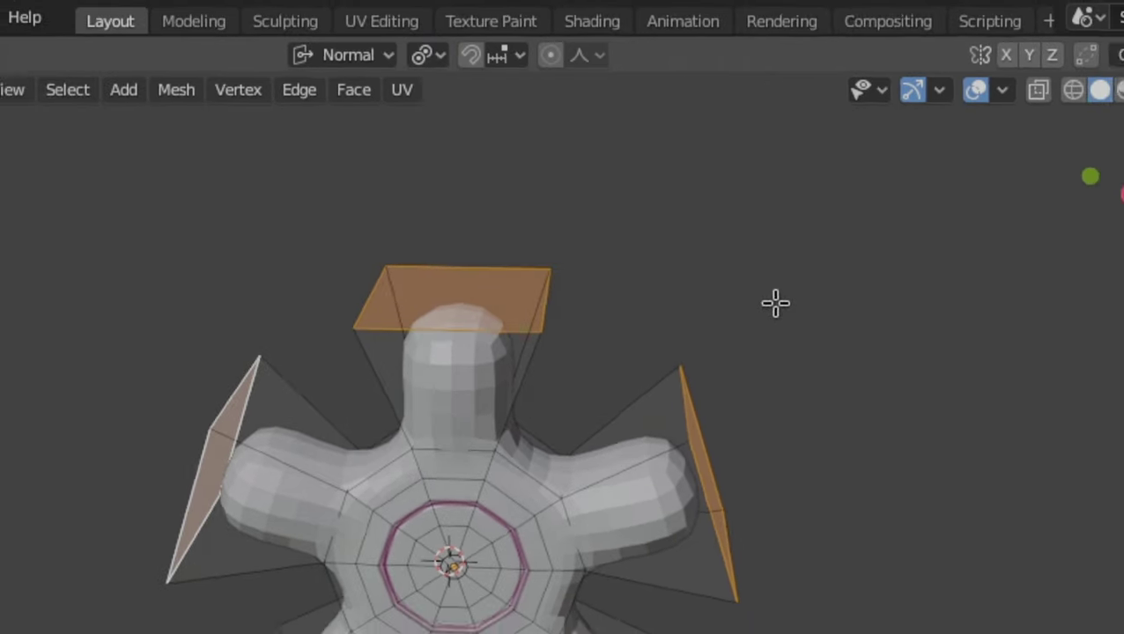
{"action": "key", "text": "r"}
{"action": "key", "text": "z"}
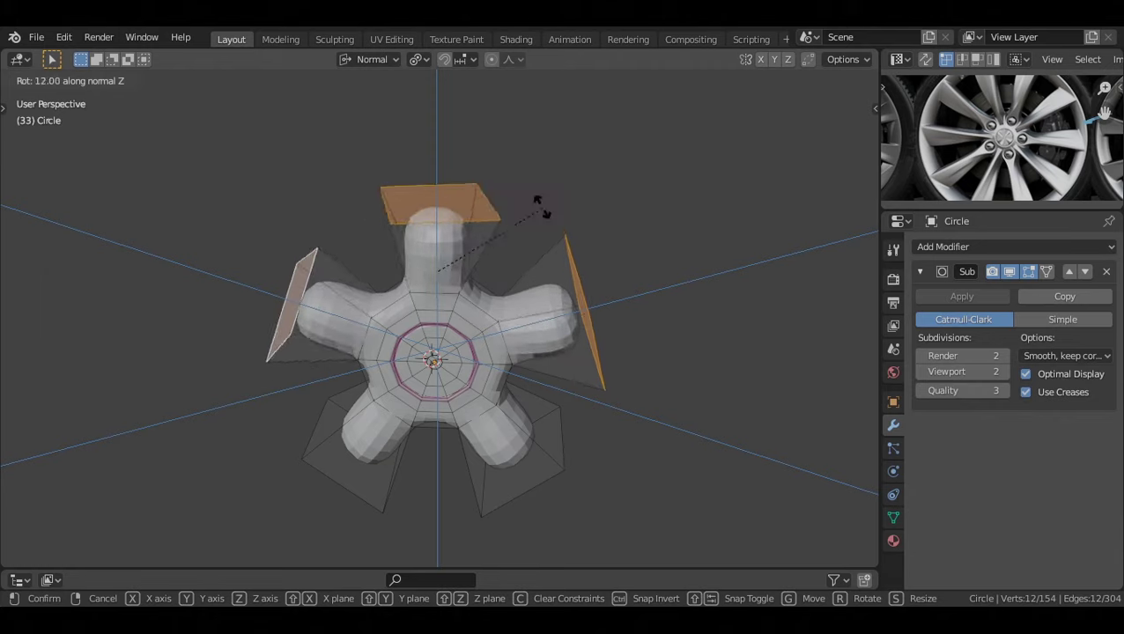
{"action": "left_click", "coordinate": [522, 264]}
Undo the trial spokes back to the plain hub with its side face loop selected
{"action": "key", "text": "grave"}
{"action": "left_click", "coordinate": [566, 263]}
{"action": "middle_click_drag", "start_coordinate": [566, 263], "coordinate": [597, 238], "text": "shift"}
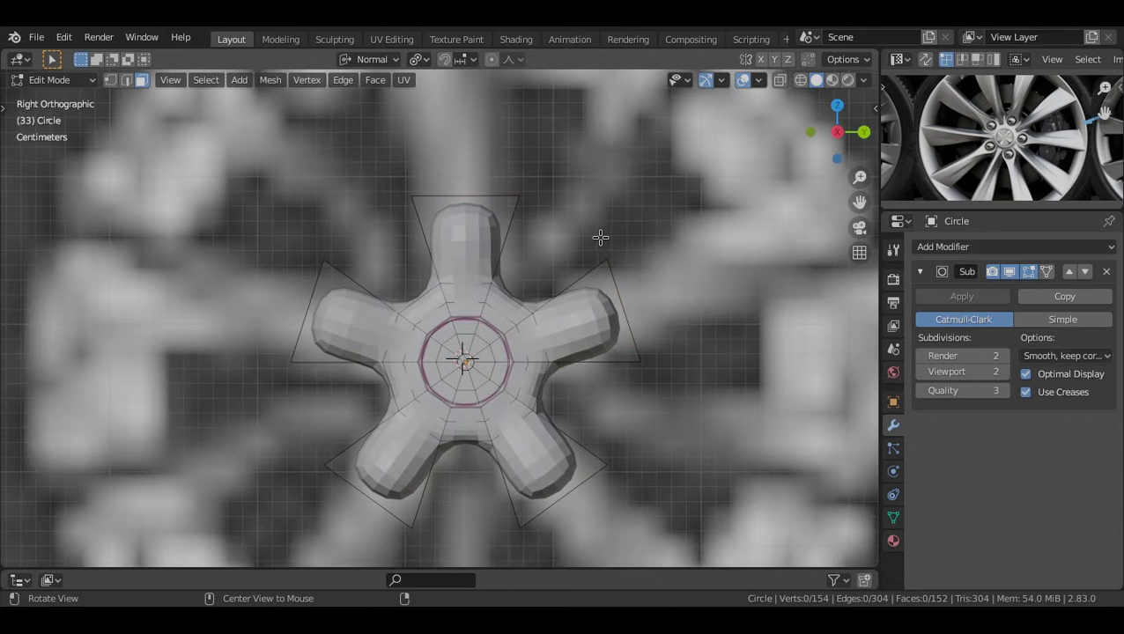
{"action": "scroll", "coordinate": [606, 236], "scroll_direction": "down", "scroll_amount": 4}
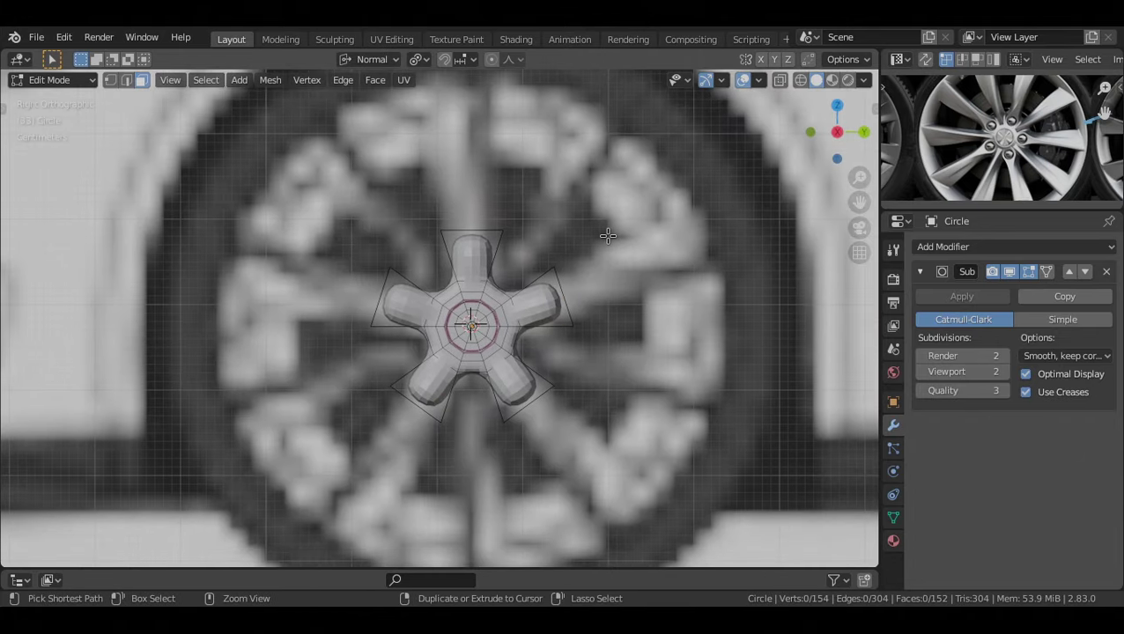
{"action": "key", "text": "ctrl+z"}
Apply Checker Deselect to the hub's side face loop so five alternate faces stay selected
{"action": "middle_click_drag", "start_coordinate": [608, 236], "coordinate": [536, 304]}
{"action": "scroll", "coordinate": [501, 271], "scroll_direction": "up", "scroll_amount": 4}
{"action": "left_click", "coordinate": [213, 83]}
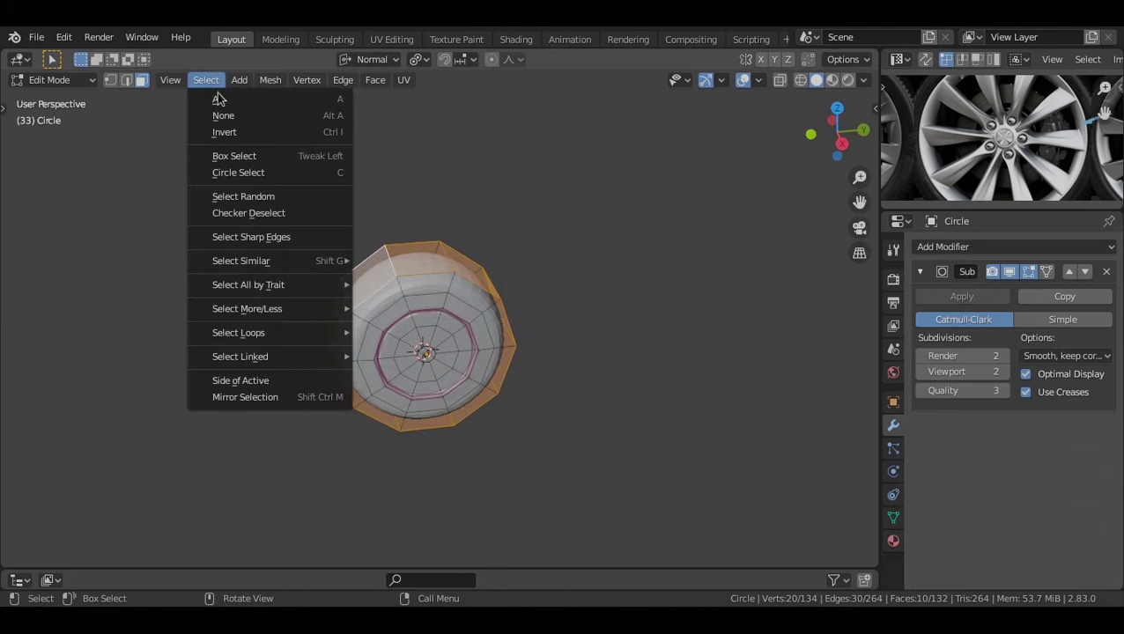
{"action": "left_click", "coordinate": [259, 214]}
Extrude the five alternate faces outward by about 0.036 m in the right view to start the spokes
{"action": "key", "text": "KP_3"}
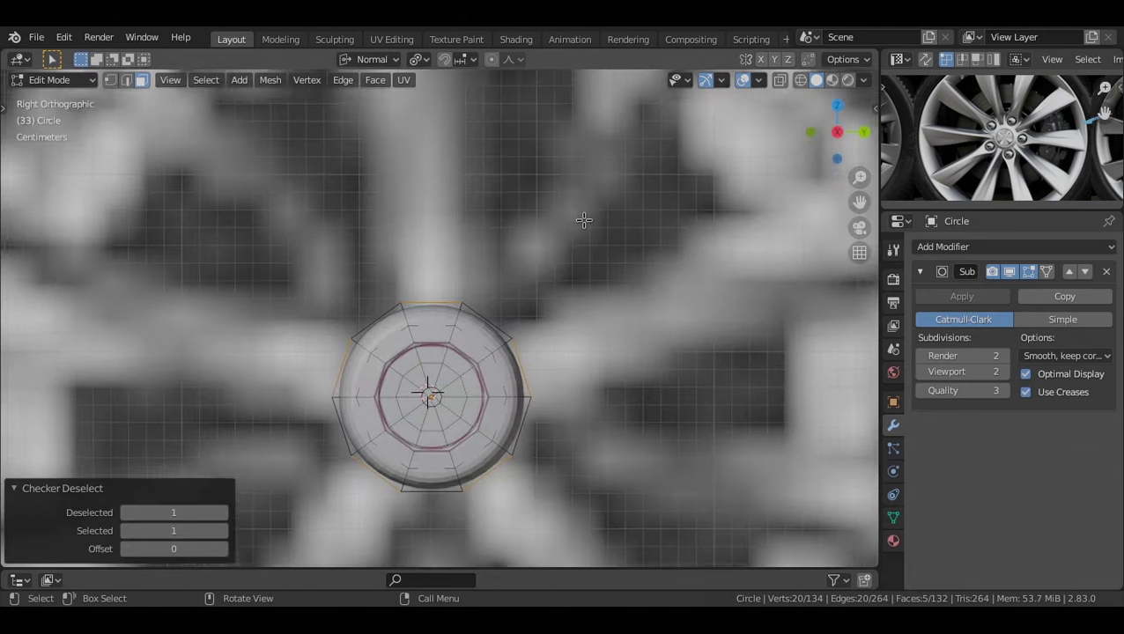
{"action": "scroll", "coordinate": [584, 218], "scroll_direction": "down", "scroll_amount": 3}
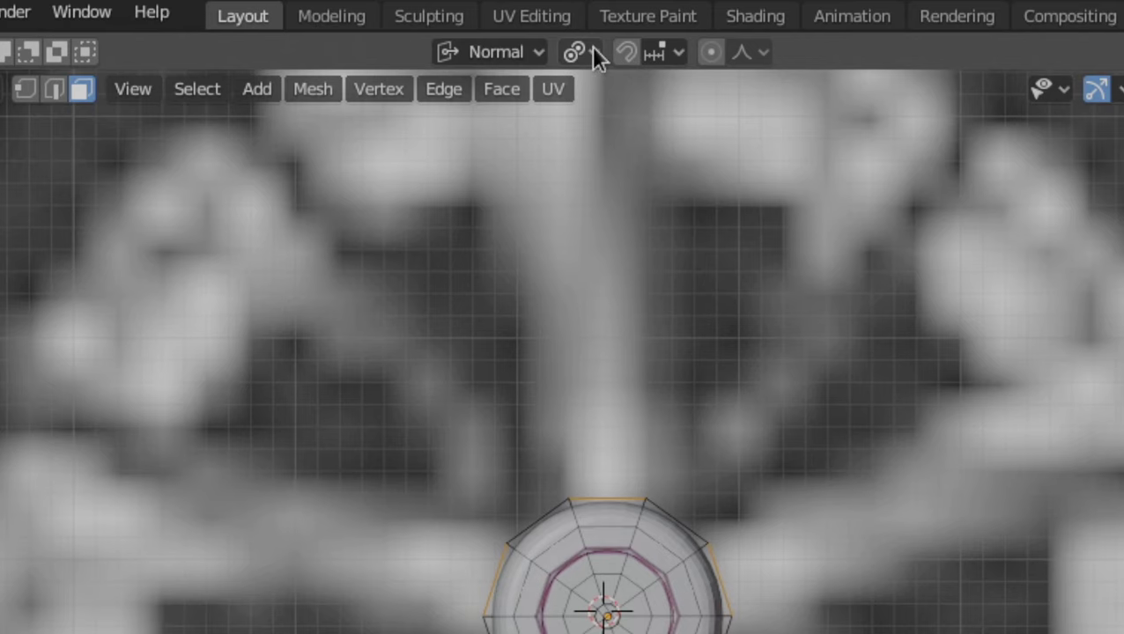
{"action": "middle_click_drag", "start_coordinate": [723, 504], "coordinate": [721, 498], "text": "shift"}
{"action": "scroll", "coordinate": [722, 498], "scroll_direction": "down", "scroll_amount": 3}
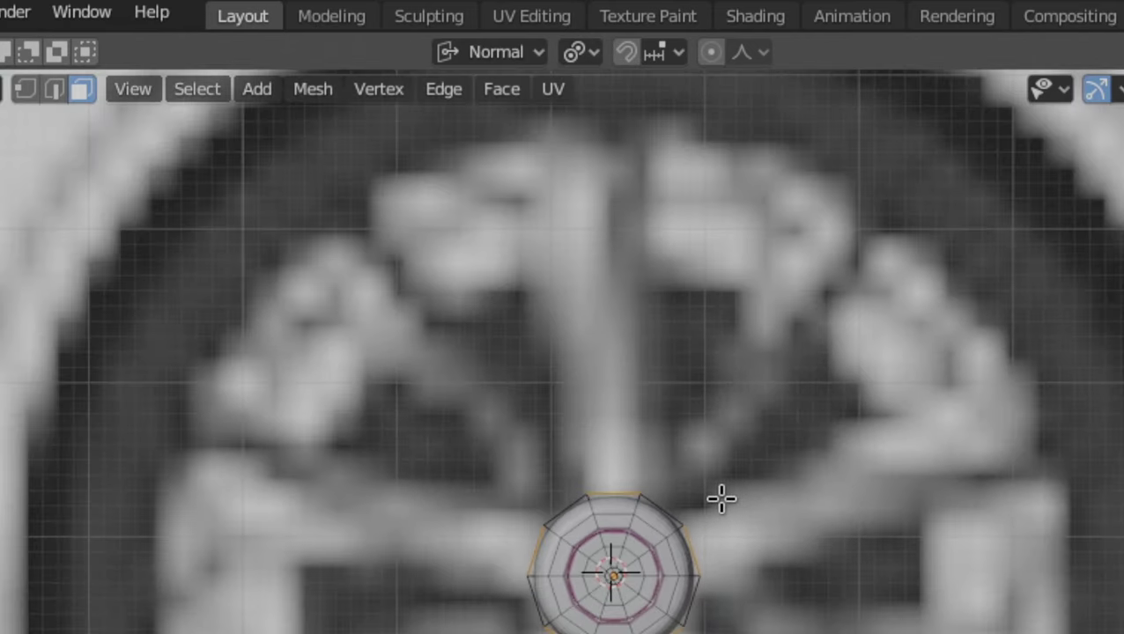
{"action": "key", "text": "e"}
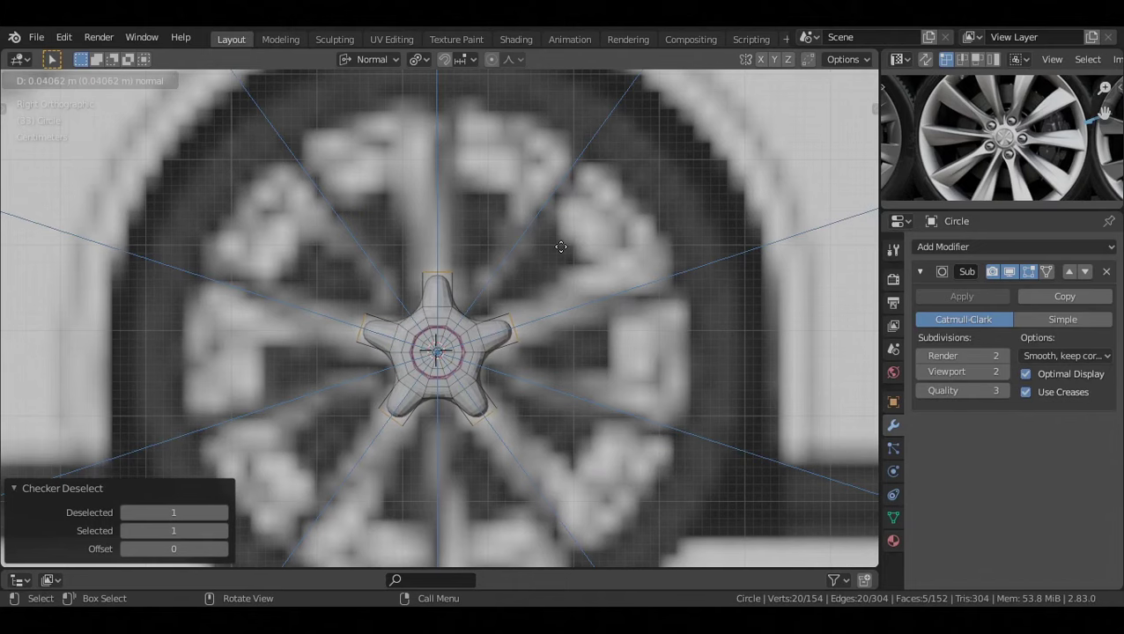
{"action": "left_click", "coordinate": [553, 244]}
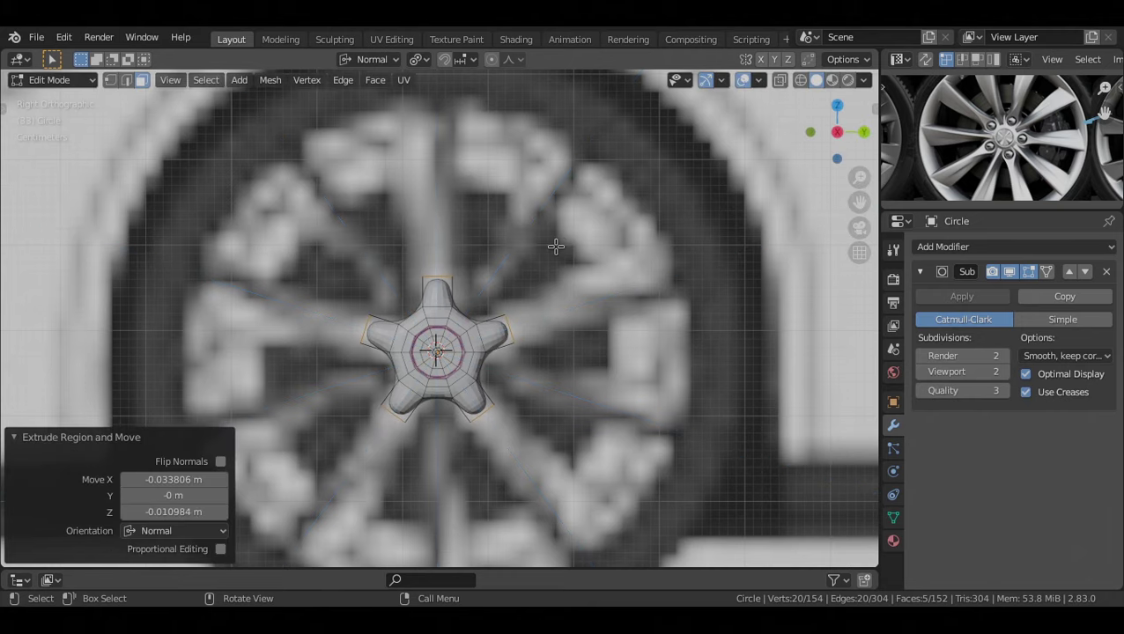
{"action": "key", "text": "s"}
{"action": "key", "text": "x"}
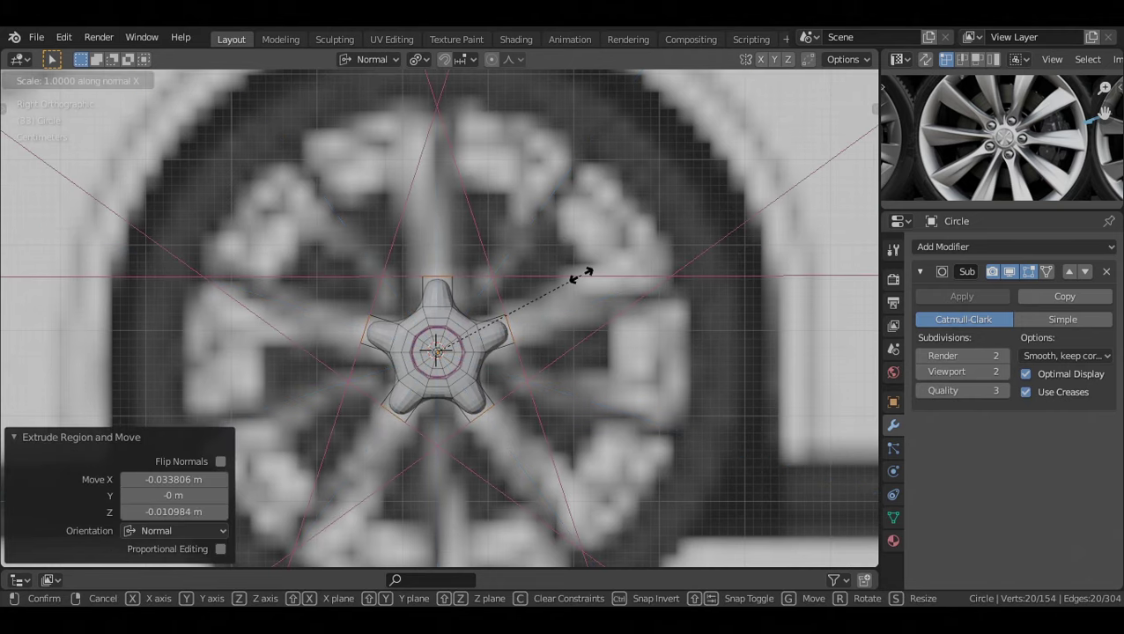
{"action": "key", "text": "Escape"}
Widen the five spoke end faces by scaling them along their normal X axis
{"action": "middle_click_drag", "start_coordinate": [527, 271], "coordinate": [582, 290]}
{"action": "key", "text": "s"}
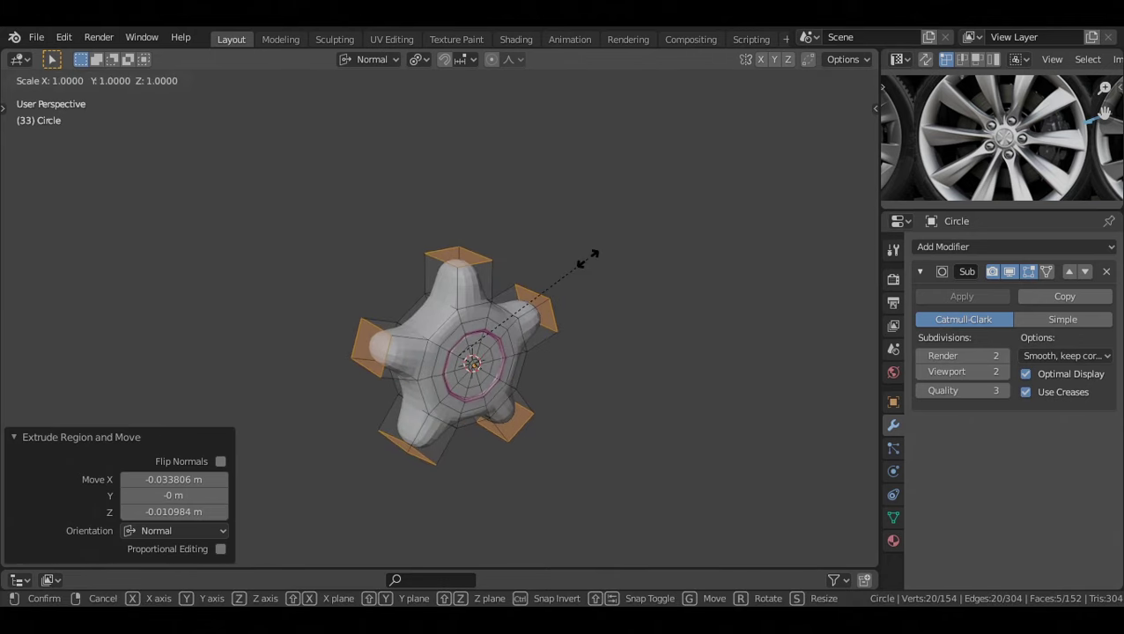
{"action": "key", "text": "x"}
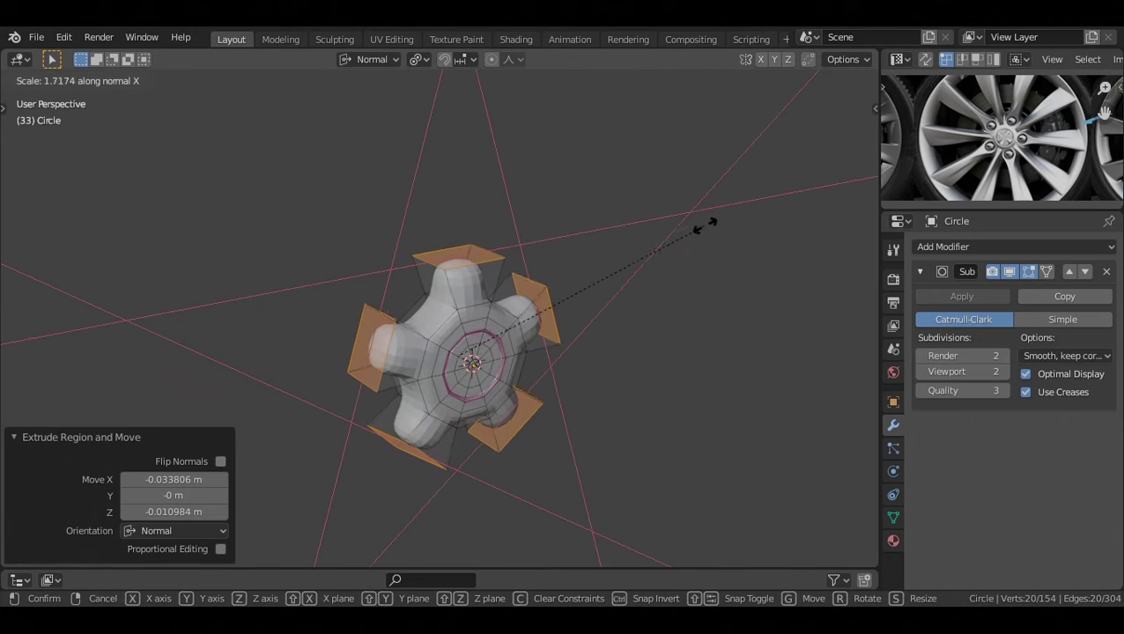
{"action": "left_click_drag", "start_coordinate": [637, 281], "coordinate": [526, 298], "text": "alt"}
Extrude the widened spoke end faces outward by about 0.046 m in the right view
{"action": "key", "text": "KP_3"}
{"action": "key", "text": "e"}
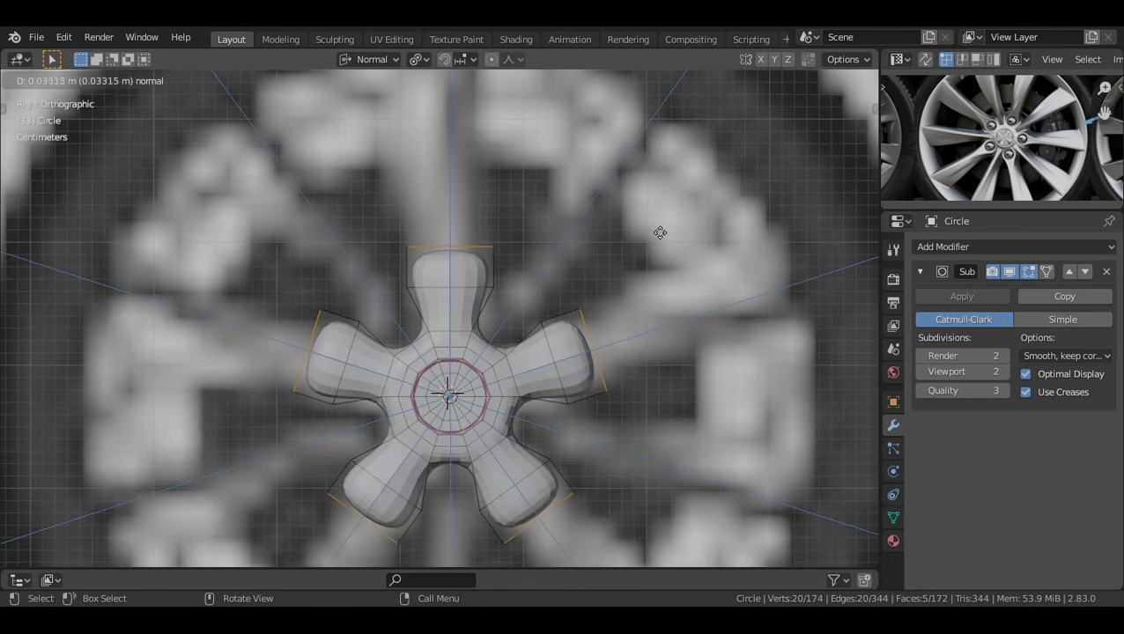
{"action": "left_click", "coordinate": [672, 220]}
Narrow the five spoke end faces by scaling them to 0.655 along their normal Y axis
{"action": "middle_click_drag", "start_coordinate": [672, 220], "coordinate": [698, 195]}
{"action": "key", "text": "s"}
{"action": "key", "text": "x"}
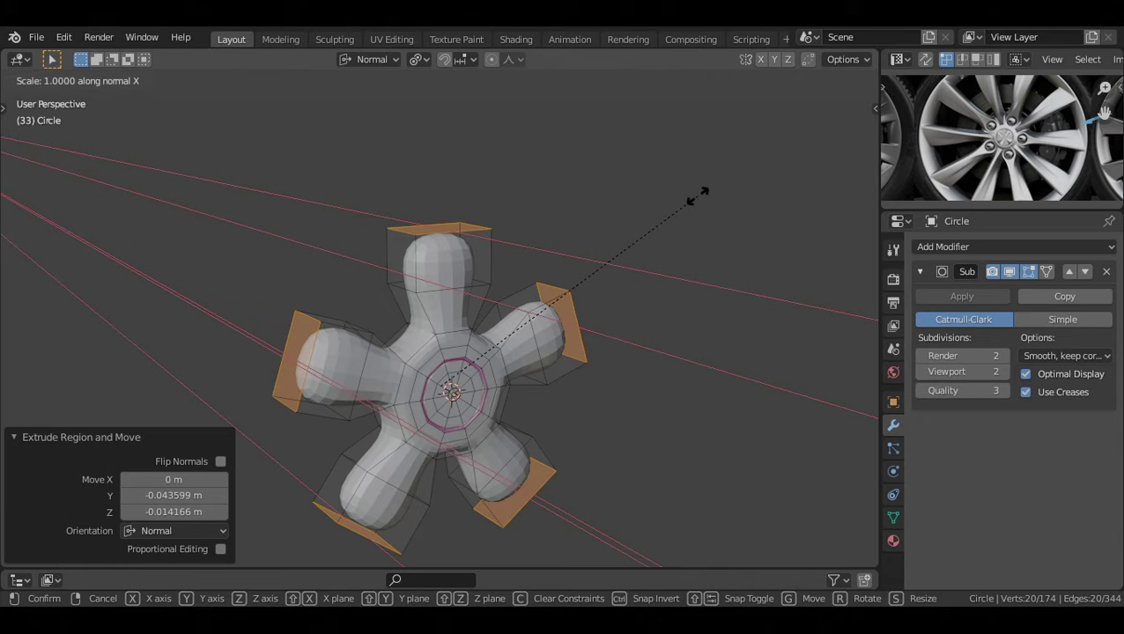
{"action": "key", "text": "y"}
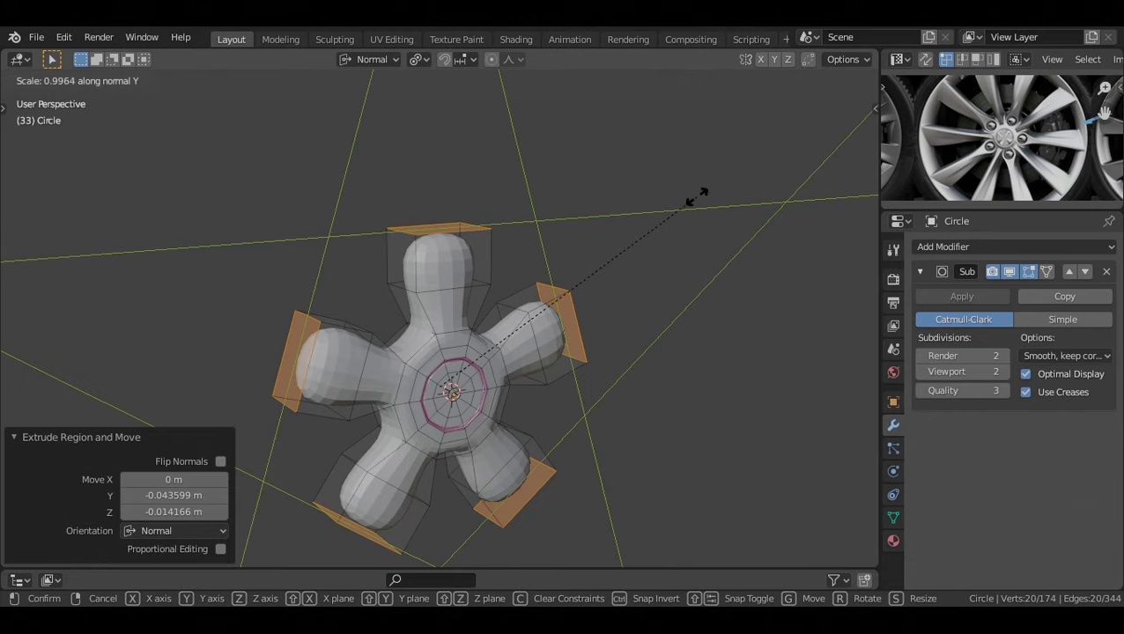
{"action": "left_click", "coordinate": [591, 236]}
Extrude the five spoke end faces outward by about 0.2 m in the right view, reaching the tyre area of the blueprint
{"action": "key", "text": "KP_3"}
{"action": "scroll", "coordinate": [442, 254], "scroll_direction": "up", "scroll_amount": 2}
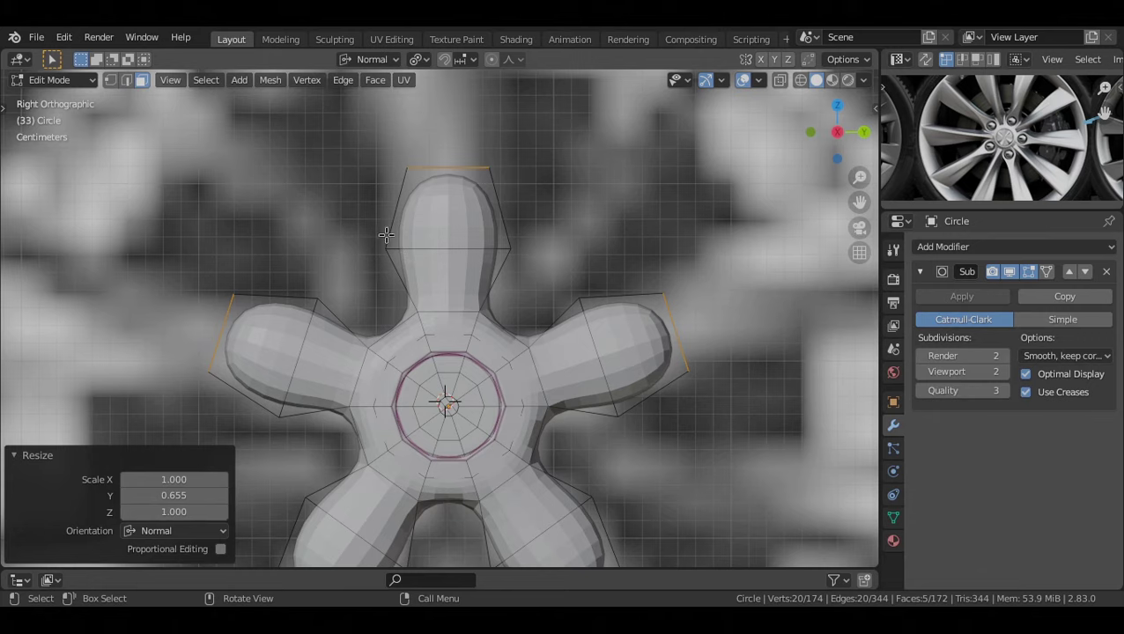
{"action": "scroll", "coordinate": [516, 242], "scroll_direction": "down", "scroll_amount": 5}
{"action": "middle_click_drag", "start_coordinate": [513, 243], "coordinate": [455, 292]}
{"action": "key", "text": "grave"}
{"action": "left_click", "coordinate": [598, 306]}
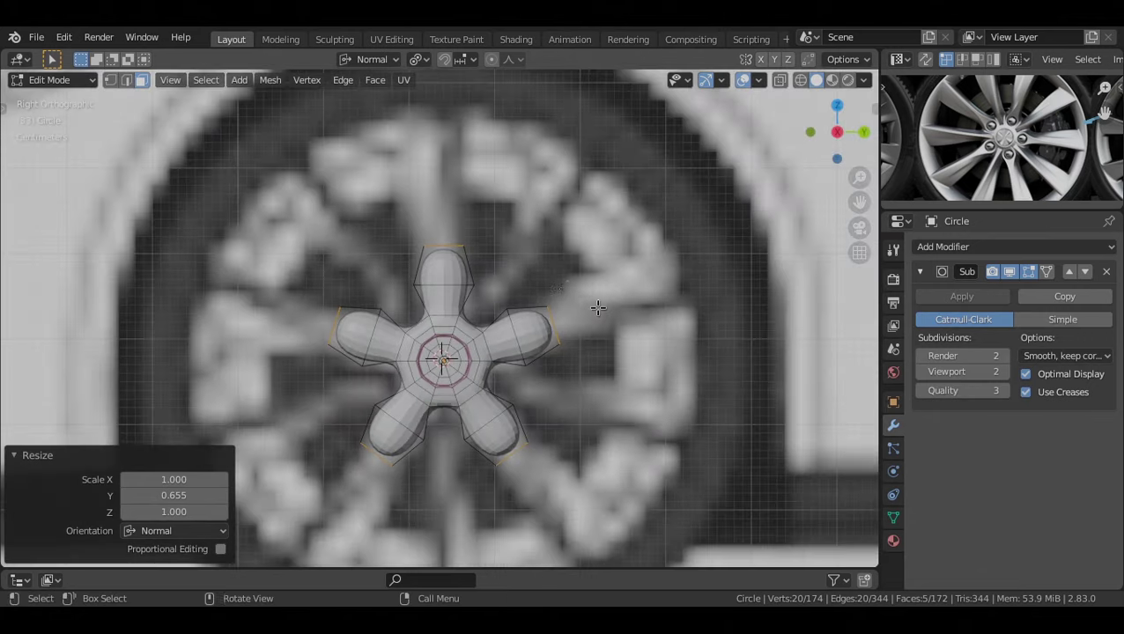
{"action": "scroll", "coordinate": [573, 314], "scroll_direction": "up", "scroll_amount": 2}
{"action": "key", "text": "e"}
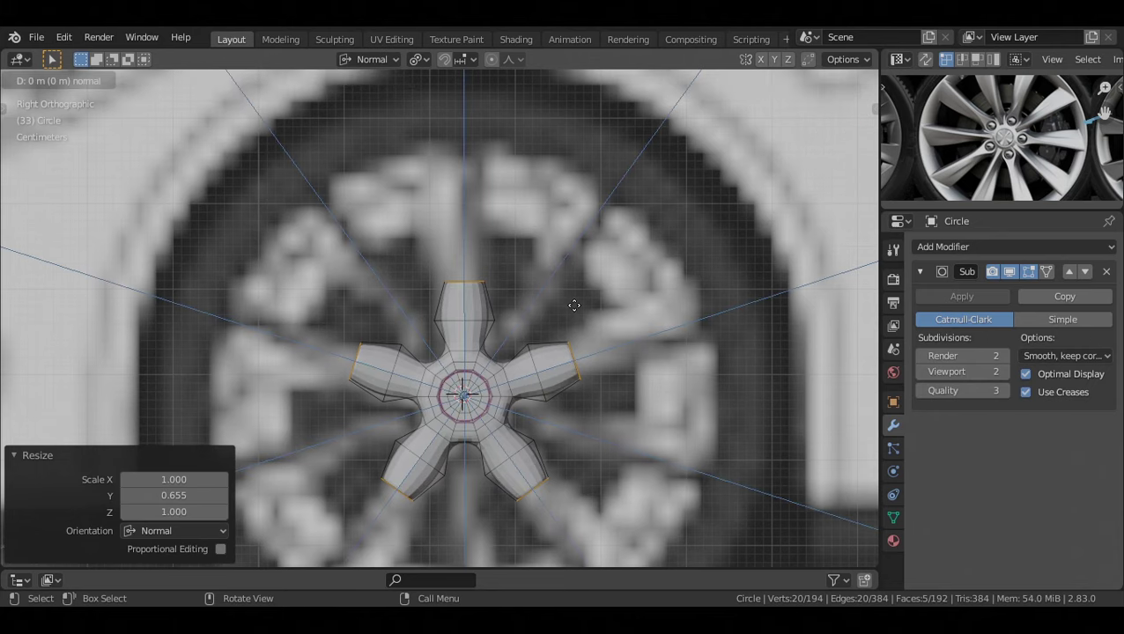
{"action": "left_click", "coordinate": [727, 268]}
{"action": "scroll", "coordinate": [696, 246], "scroll_direction": "down", "scroll_amount": 2}
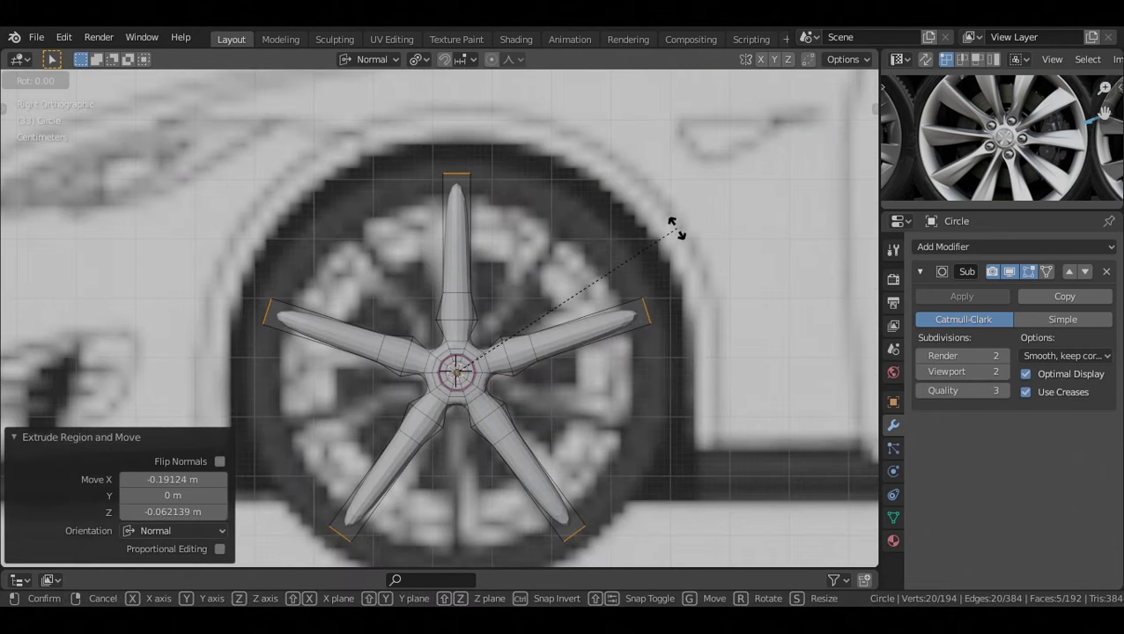
Rotate the five spoke end faces by about 64.7° around their normal Z axis
{"action": "key", "text": "r"}
{"action": "key", "text": "z"}
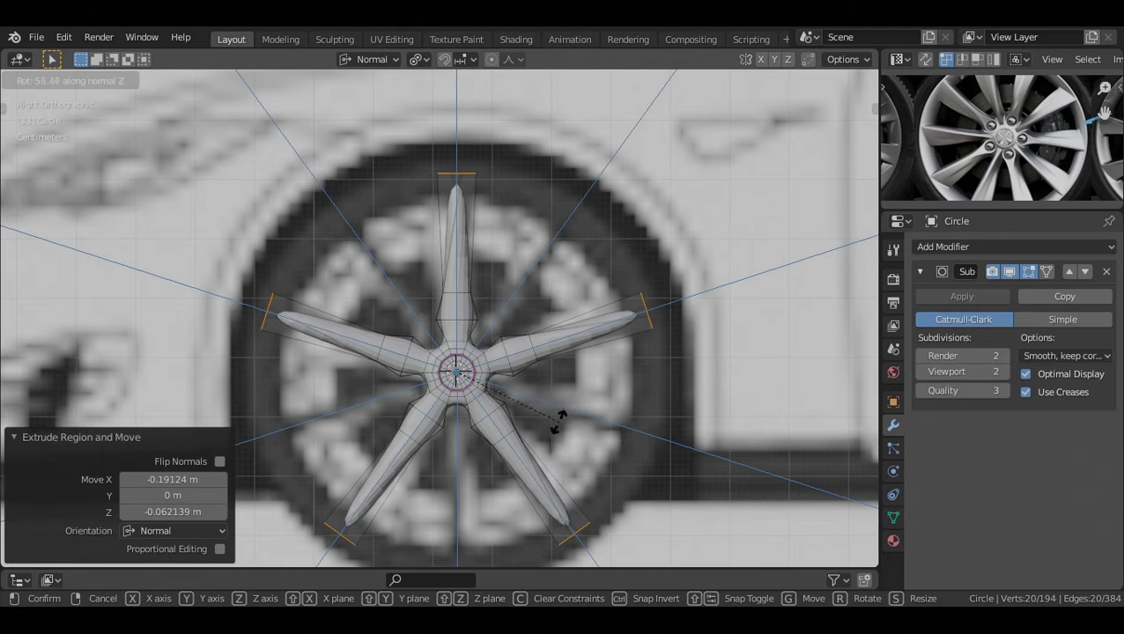
{"action": "left_click", "coordinate": [557, 421]}
Scale the five rotated end faces to 2.219 along normal Y and 1.394 along normal X to flare the spokes
{"action": "middle_click_drag", "start_coordinate": [557, 421], "coordinate": [522, 324]}
{"action": "key", "text": "s"}
{"action": "key", "text": "y"}
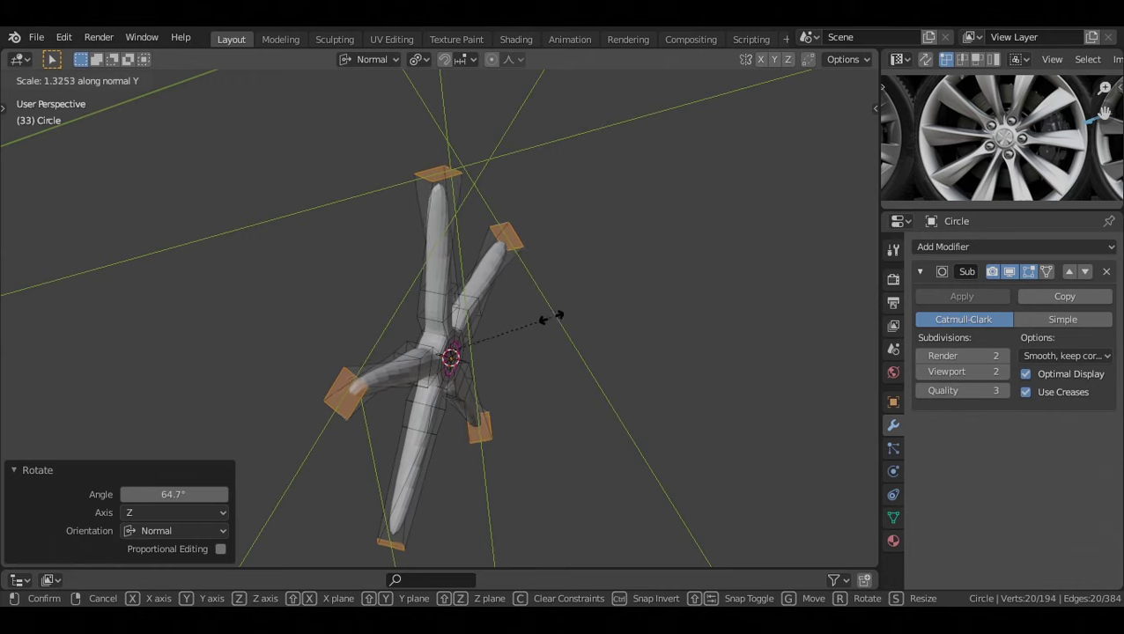
{"action": "left_click", "coordinate": [668, 299]}
{"action": "middle_click_drag", "start_coordinate": [668, 298], "coordinate": [546, 287]}
{"action": "key", "text": "s"}
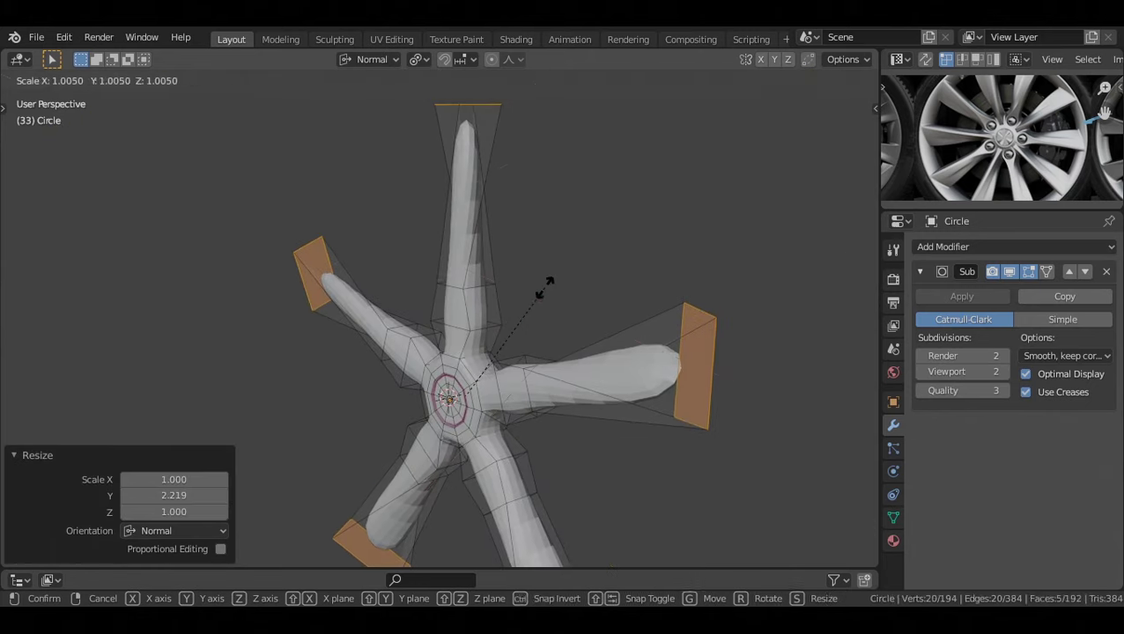
{"action": "key", "text": "x"}
{"action": "left_click", "coordinate": [621, 292]}
Delete the end faces of the five wide spokes so their outer ends are open
{"action": "key", "text": "KP_3"}
{"action": "key", "text": "x"}
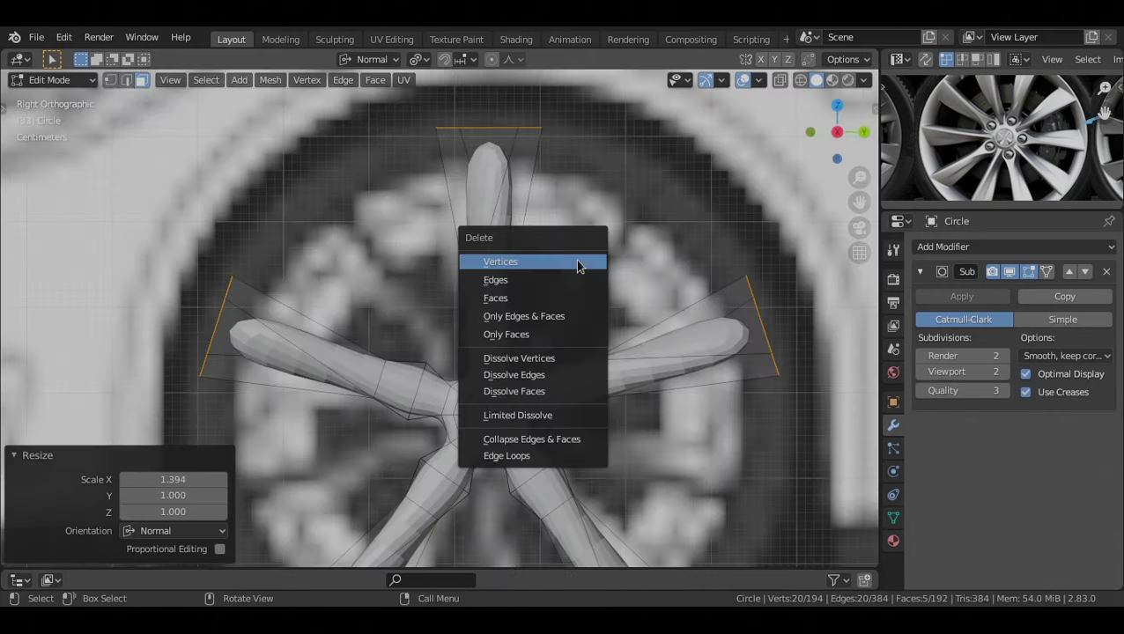
{"action": "left_click", "coordinate": [563, 304]}
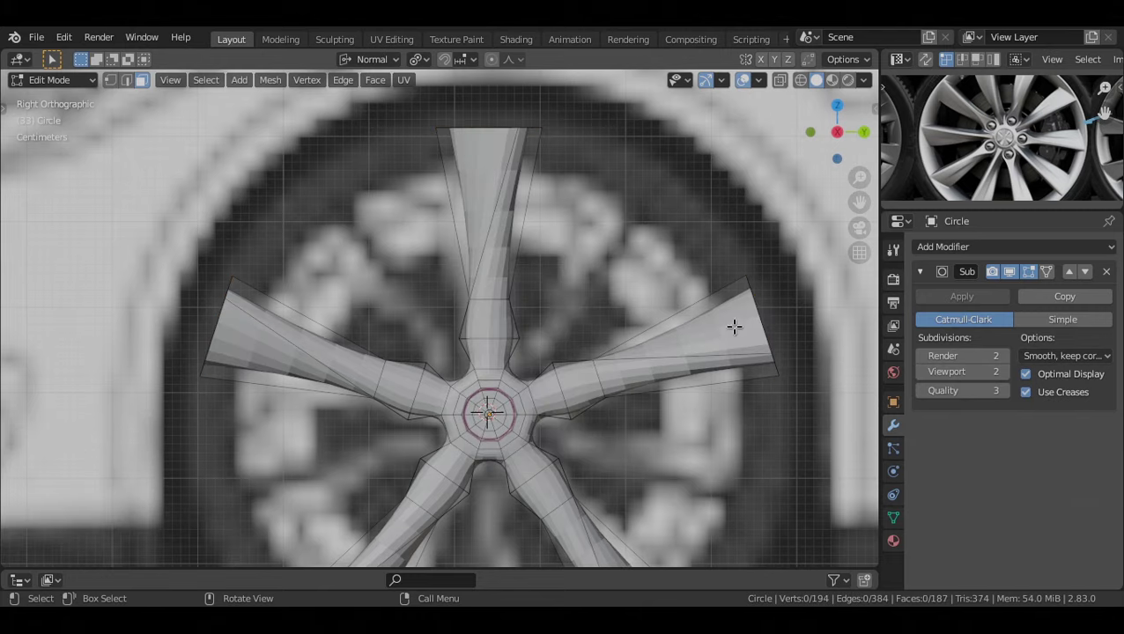
Shade the wheel object smooth in Object Mode and return to Edit Mode in the right view
{"action": "scroll", "coordinate": [735, 326], "scroll_direction": "down", "scroll_amount": 3}
{"action": "middle_click_drag", "start_coordinate": [665, 329], "coordinate": [605, 347]}
{"action": "key", "text": "Tab"}
{"action": "left_click_drag", "start_coordinate": [605, 341], "coordinate": [493, 309], "text": "alt"}
{"action": "right_click", "coordinate": [498, 276]}
{"action": "left_click", "coordinate": [498, 276]}
{"action": "key", "text": "alt+a"}
{"action": "middle_click_drag", "start_coordinate": [492, 315], "coordinate": [577, 319]}
{"action": "key", "text": "KP_3"}
{"action": "left_click", "coordinate": [590, 375]}
{"action": "key", "text": "Tab"}
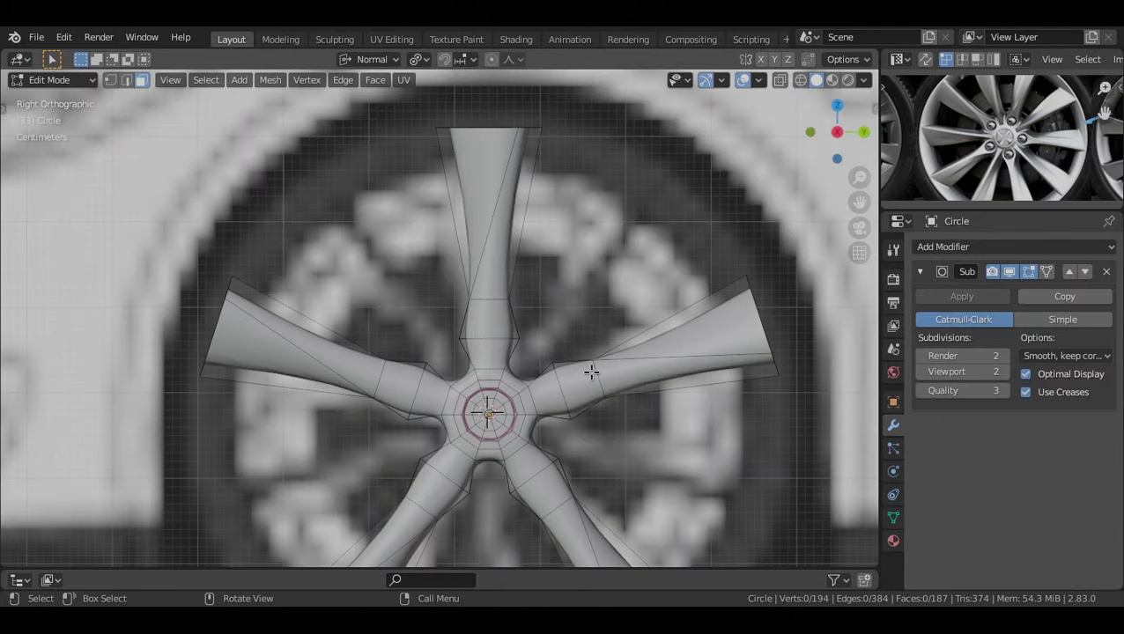
Select the five remaining hub side faces between the wide spokes and extrude them outward by about 0.035 m
{"action": "scroll", "coordinate": [592, 371], "scroll_direction": "down", "scroll_amount": 3}
{"action": "middle_click_drag", "start_coordinate": [592, 371], "coordinate": [555, 393]}
{"action": "mouse_move", "coordinate": [478, 344]}
{"action": "middle_mouse_down"}
{"action": "mouse_move", "coordinate": [465, 348]}
{"action": "mouse_move", "coordinate": [476, 375]}
{"action": "mouse_move", "coordinate": [514, 385]}
{"action": "mouse_move", "coordinate": [487, 359]}
{"action": "middle_mouse_up"}
{"action": "left_click", "coordinate": [435, 361], "text": "shift"}
{"action": "left_click", "coordinate": [512, 359], "text": "shift"}
{"action": "left_click", "coordinate": [473, 383], "text": "shift"}
{"action": "key", "text": "KP_3"}
{"action": "key", "text": "e"}
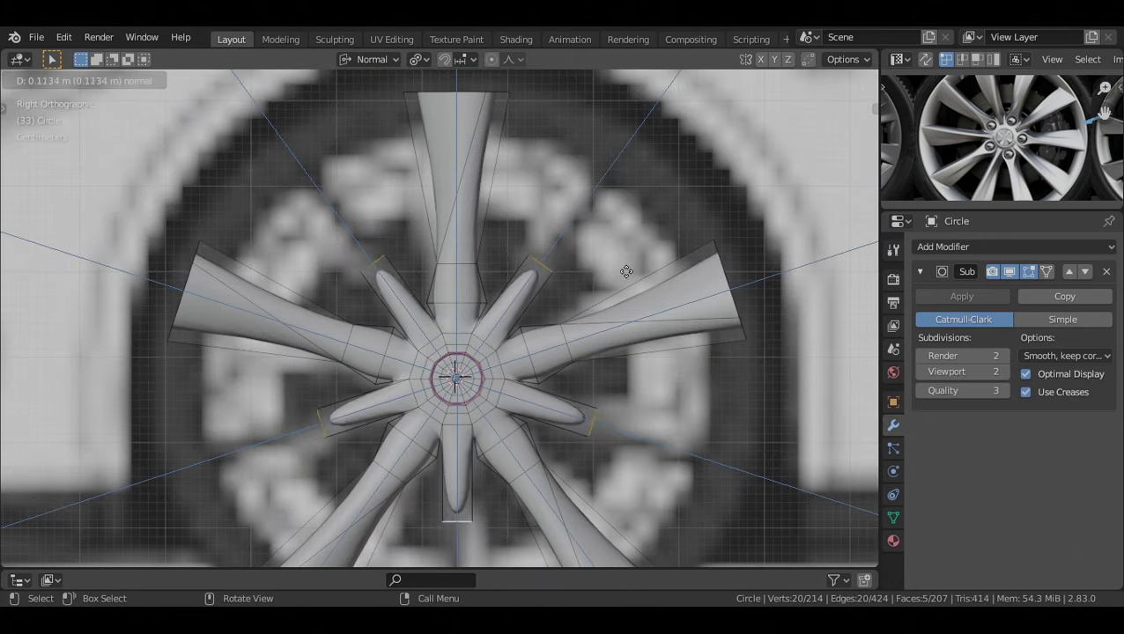
{"action": "left_click", "coordinate": [567, 309]}
Extrude the ends of the five short spokes outward again by about 0.03 m
{"action": "middle_click_drag", "start_coordinate": [572, 299], "coordinate": [586, 319], "text": "shift"}
{"action": "key", "text": "e"}
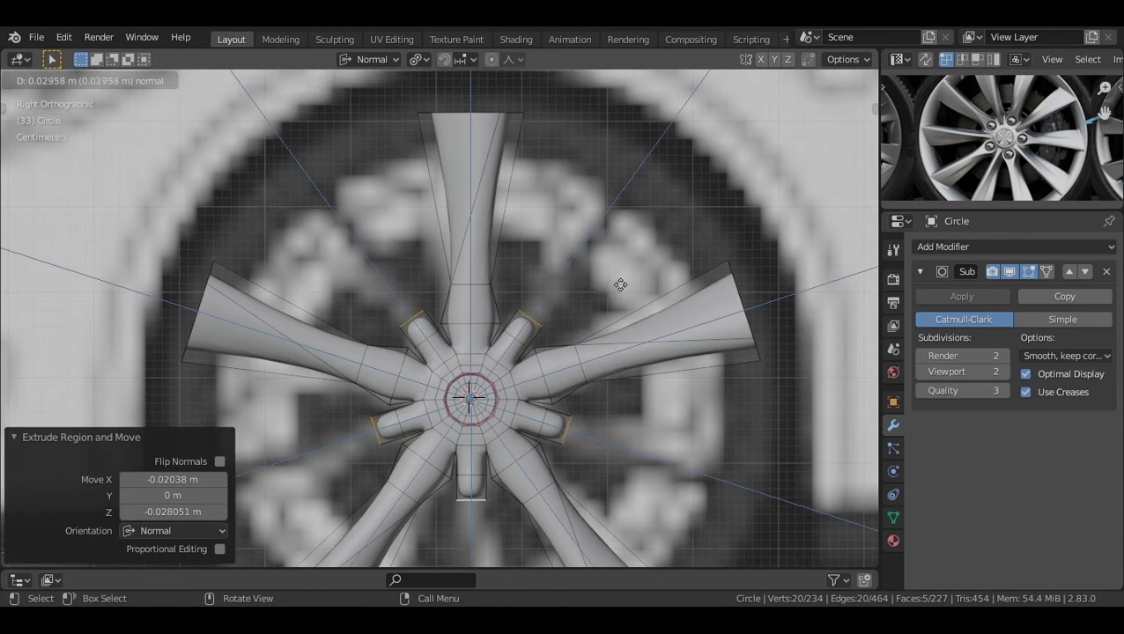
{"action": "left_click", "coordinate": [623, 279]}
Scale the five short spoke end faces to 0.791 along normal X and 1.363 along normal Y
{"action": "key", "text": "s"}
{"action": "key", "text": "x"}
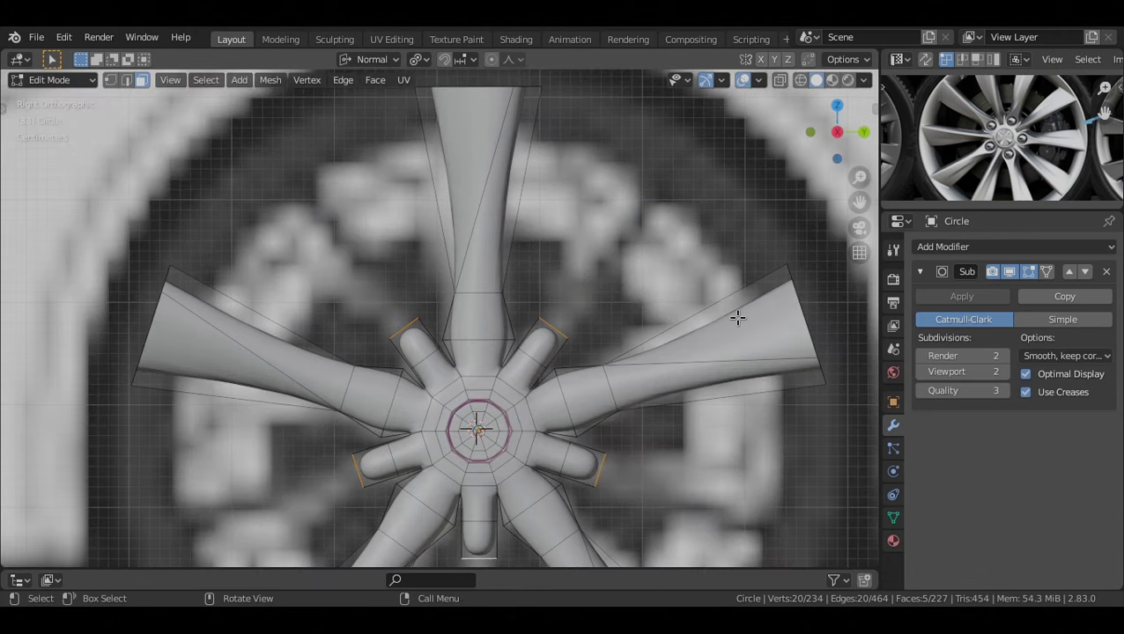
{"action": "key", "text": "s"}
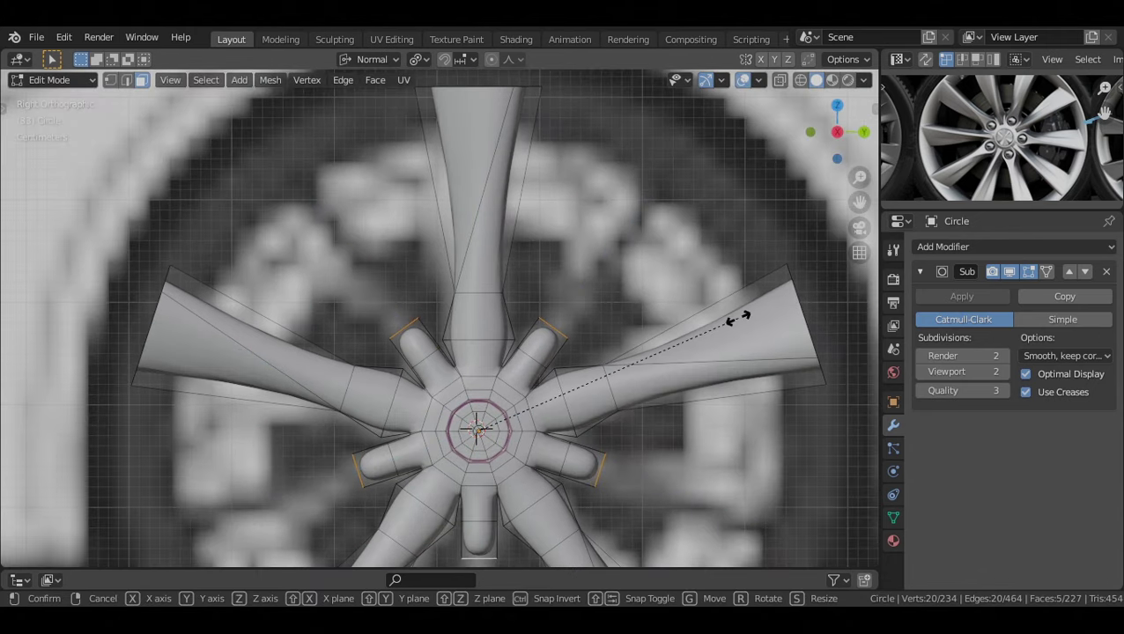
{"action": "key", "text": "x"}
{"action": "left_click", "coordinate": [674, 324]}
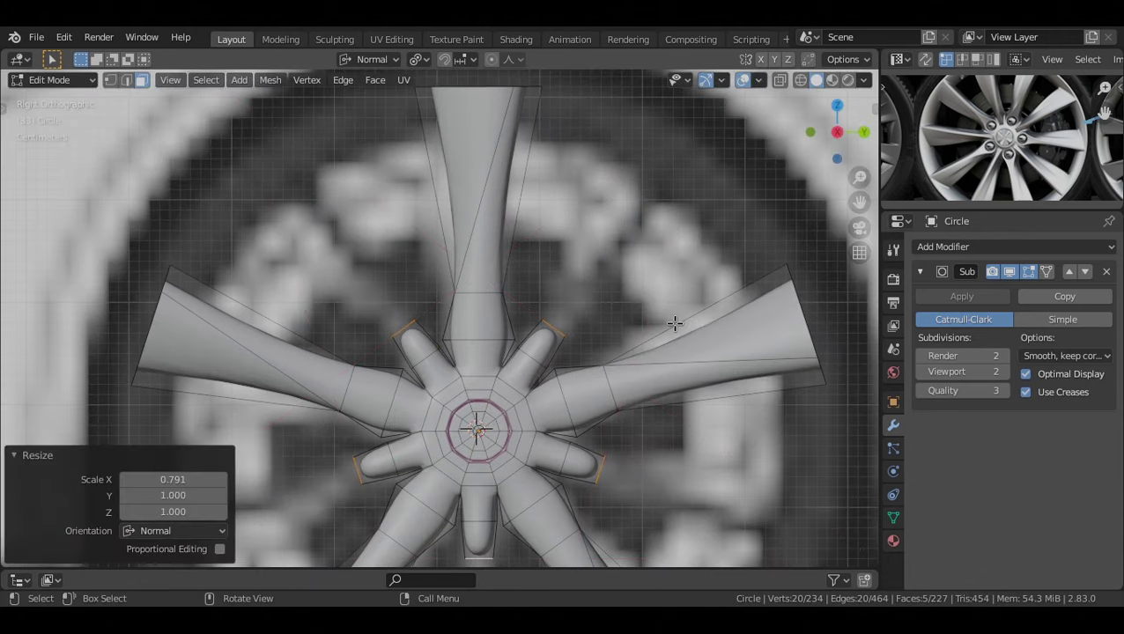
{"action": "middle_click_drag", "start_coordinate": [535, 305], "coordinate": [627, 351]}
{"action": "key", "text": "s"}
{"action": "key", "text": "y"}
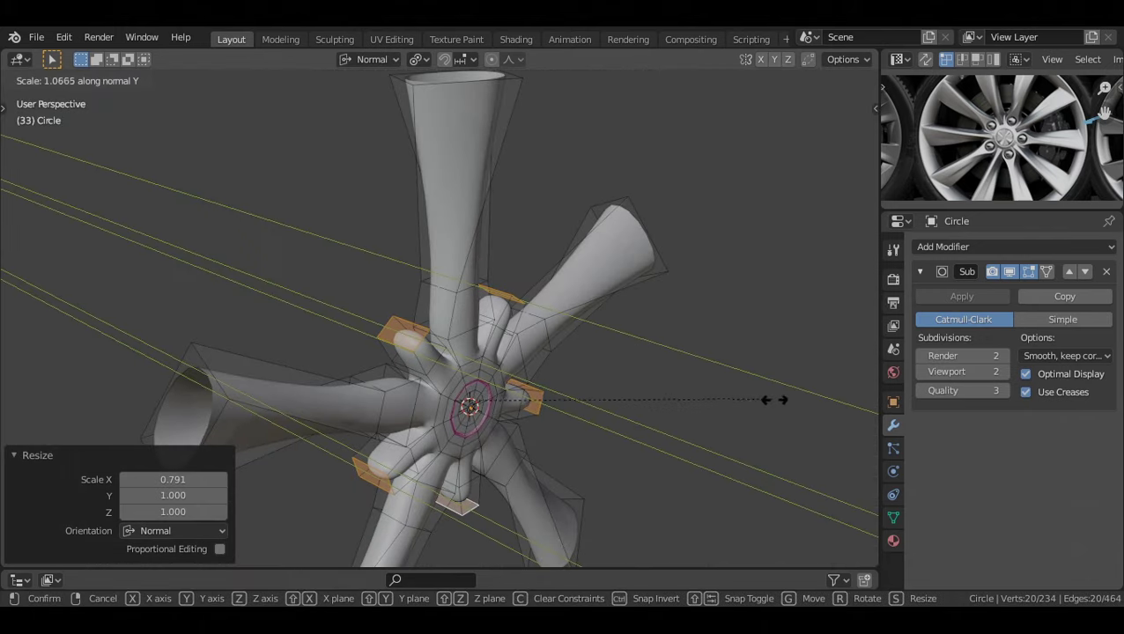
{"action": "left_click", "coordinate": [248, 459]}
Extrude the five narrow spoke ends outward by about 0.215 m in the right view, level with the wide spokes
{"action": "key", "text": "KP_3"}
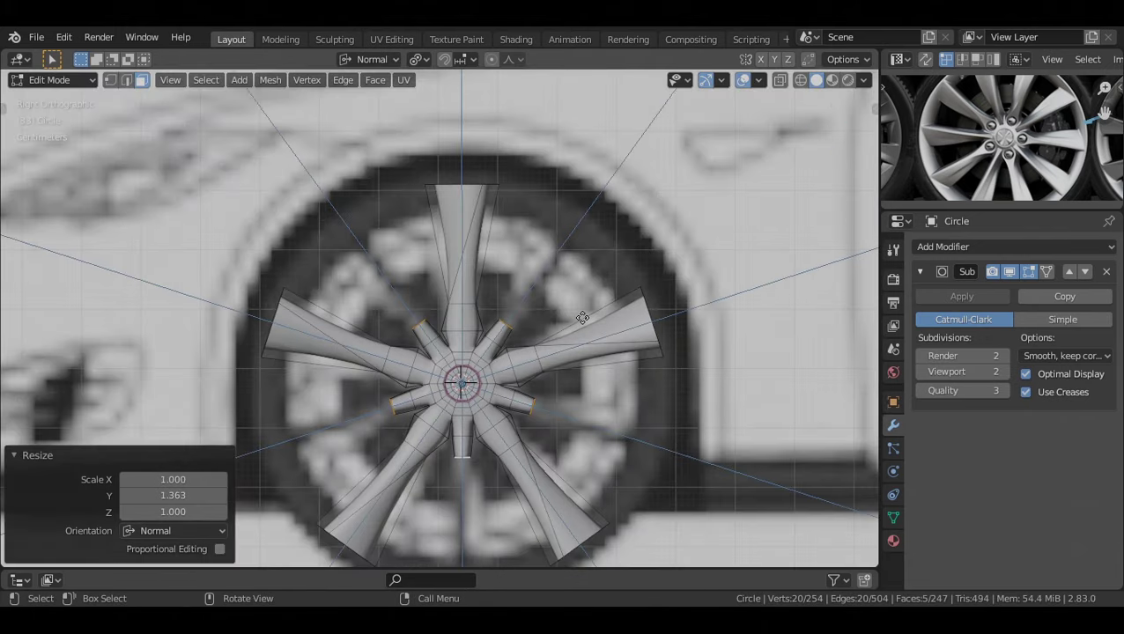
{"action": "key", "text": "e"}
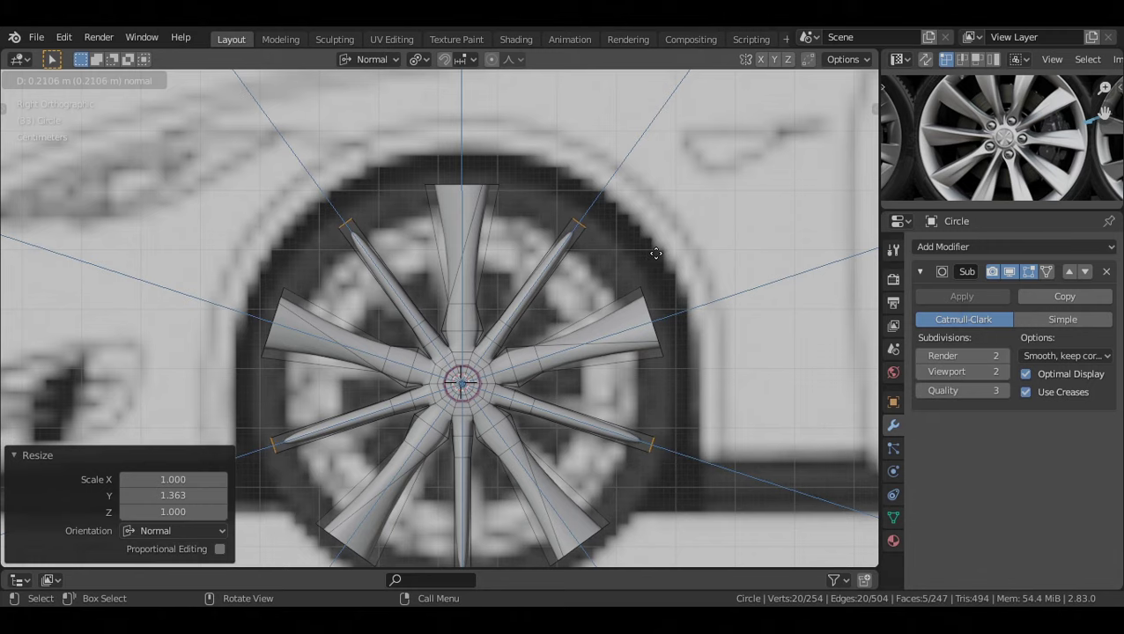
{"action": "left_click", "coordinate": [657, 252]}
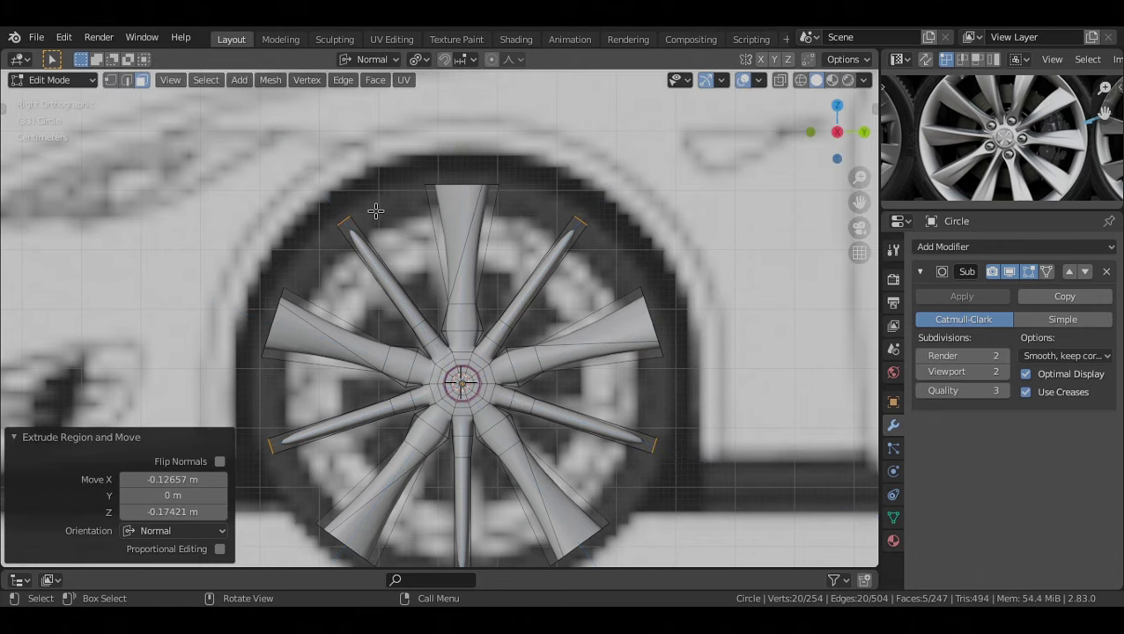
Scale the end faces of the five narrow spokes to 1.988 along their normal Y axis
{"action": "middle_click_drag", "start_coordinate": [644, 359], "coordinate": [520, 280]}
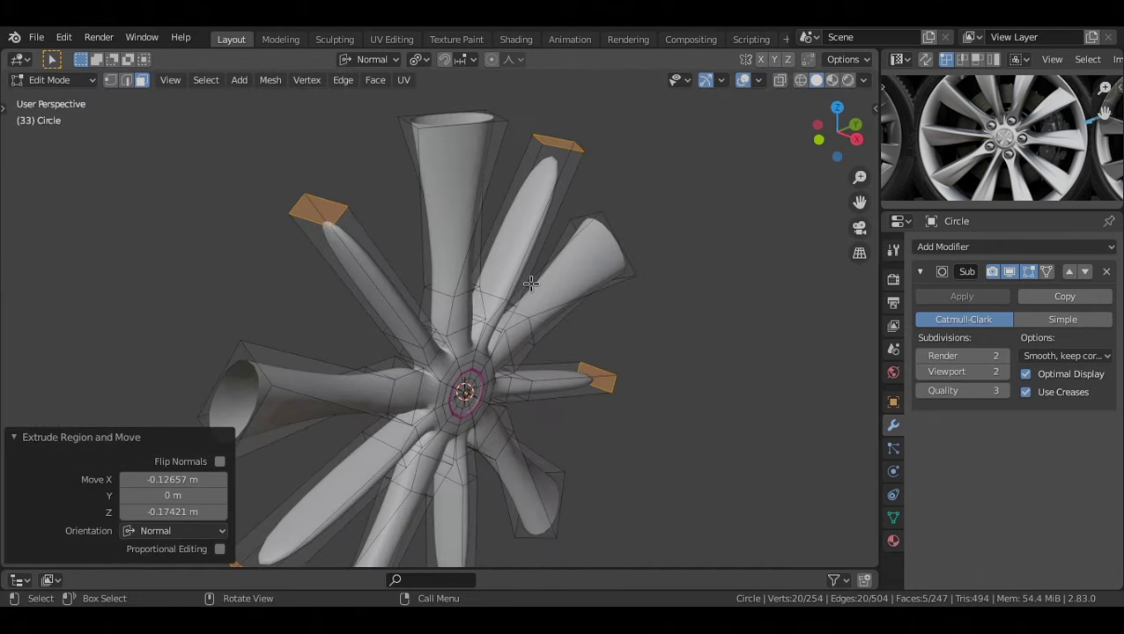
{"action": "key", "text": "s"}
{"action": "key", "text": "y"}
{"action": "left_click", "coordinate": [693, 300]}
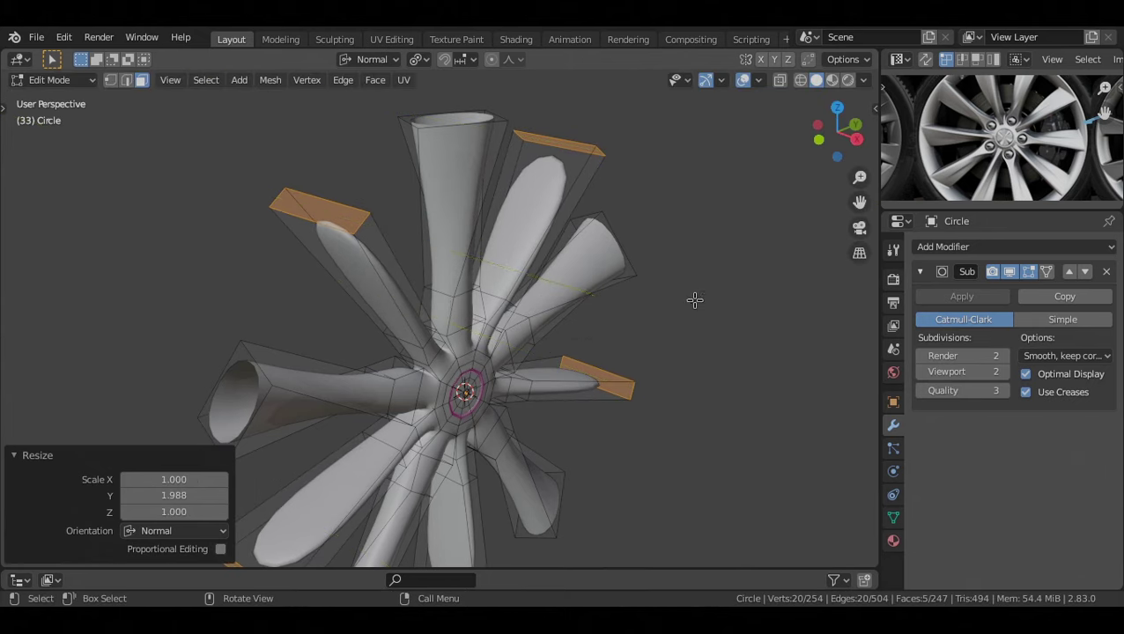
Widen the end faces of the five narrow spokes to 2.610 along normal X in the right view
{"action": "key", "text": "KP_3"}
{"action": "key", "text": "grave"}
{"action": "scroll", "coordinate": [543, 199], "scroll_direction": "up", "scroll_amount": 1}
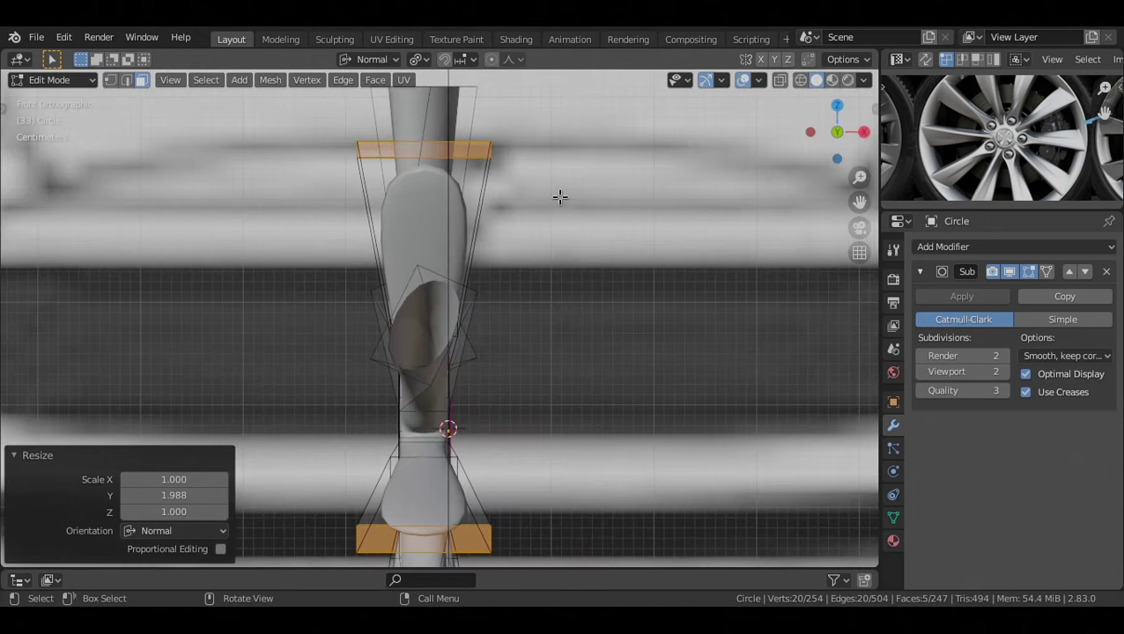
{"action": "key", "text": "grave"}
{"action": "left_click", "coordinate": [679, 235]}
{"action": "key", "text": "s"}
{"action": "key", "text": "x"}
{"action": "key", "text": "x"}
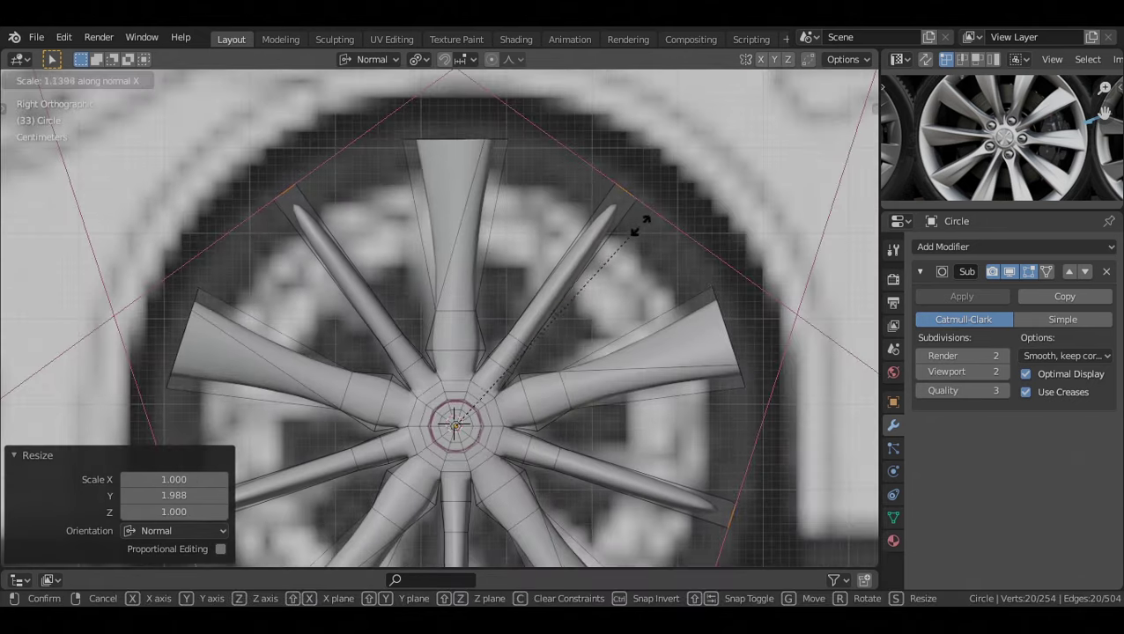
{"action": "left_click", "coordinate": [589, 310]}
Delete the end faces of the five narrow spokes so their outer ends are open
{"action": "key", "text": "x"}
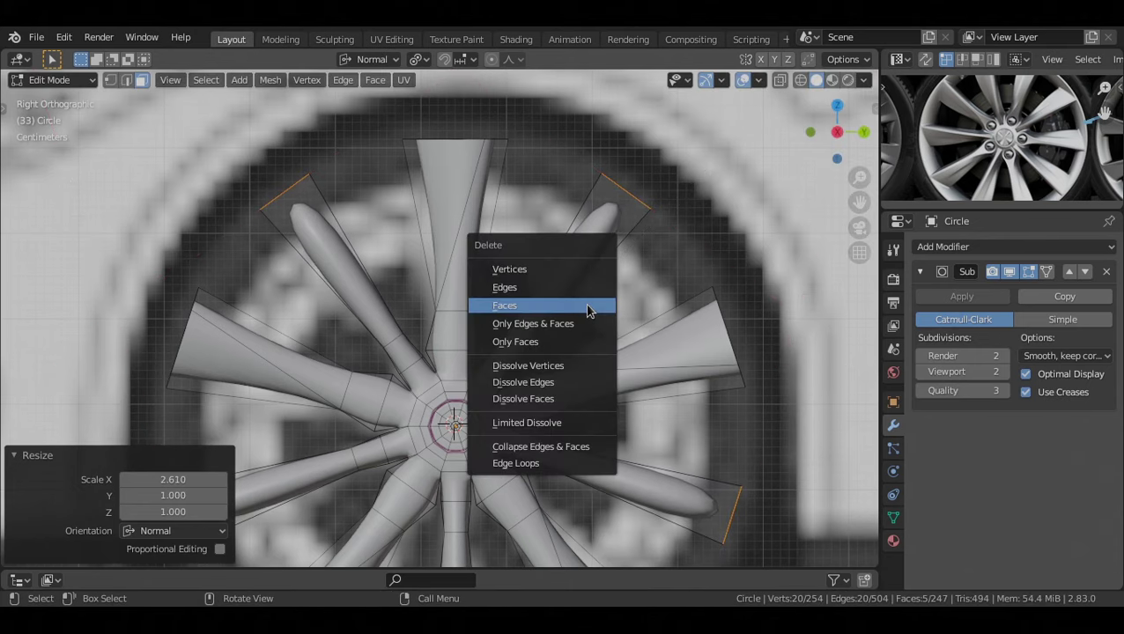
{"action": "left_click", "coordinate": [589, 310]}
{"action": "scroll", "coordinate": [643, 360], "scroll_direction": "down", "scroll_amount": 2}
{"action": "left_click_drag", "start_coordinate": [644, 360], "coordinate": [481, 361], "text": "alt"}
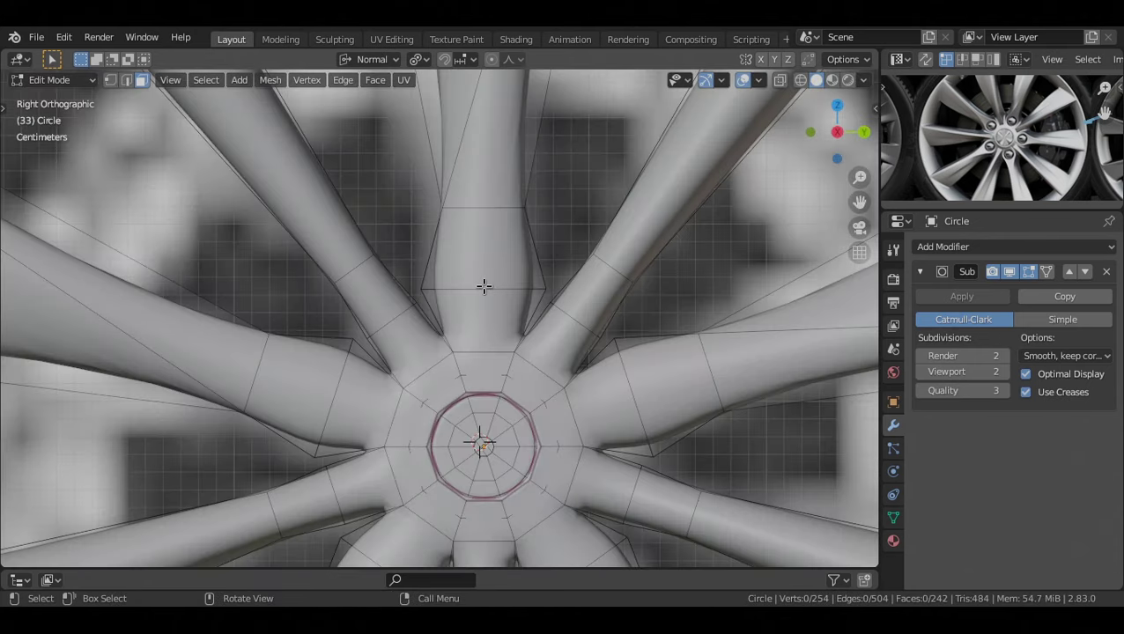
Circle-select the two front faces at the root of the upright wide spoke and of the wide spoke clockwise from it
{"action": "key", "text": "c"}
{"action": "left_click", "coordinate": [483, 278]}
{"action": "right_click", "coordinate": [478, 356]}
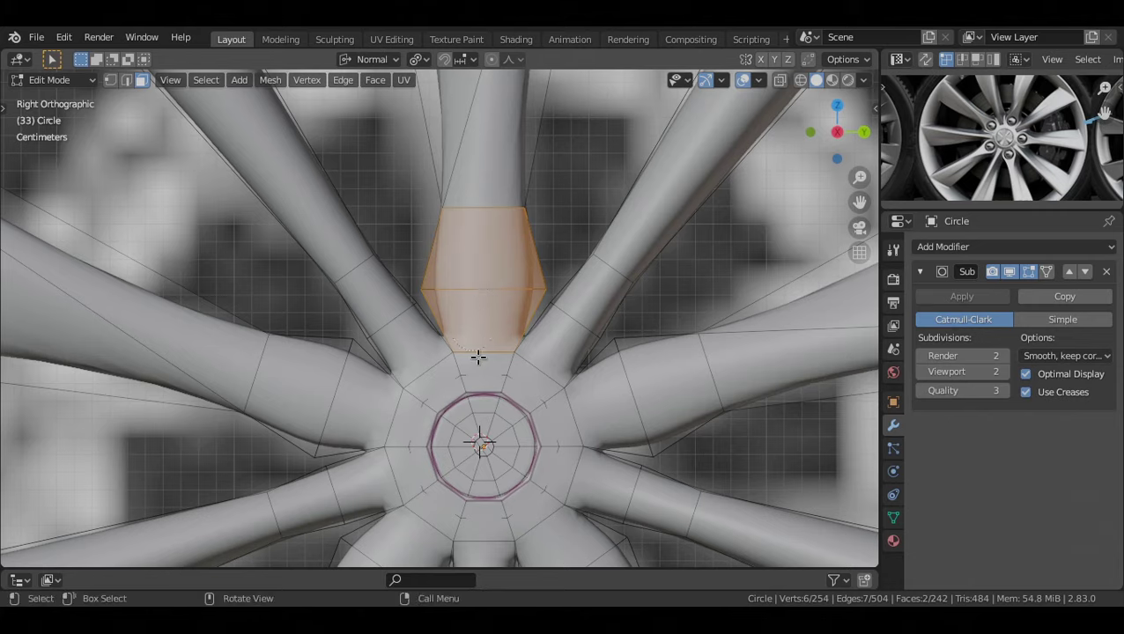
{"action": "middle_click_drag", "start_coordinate": [477, 356], "coordinate": [403, 247], "text": "shift"}
{"action": "key", "text": "c"}
{"action": "right_click", "coordinate": [564, 283]}
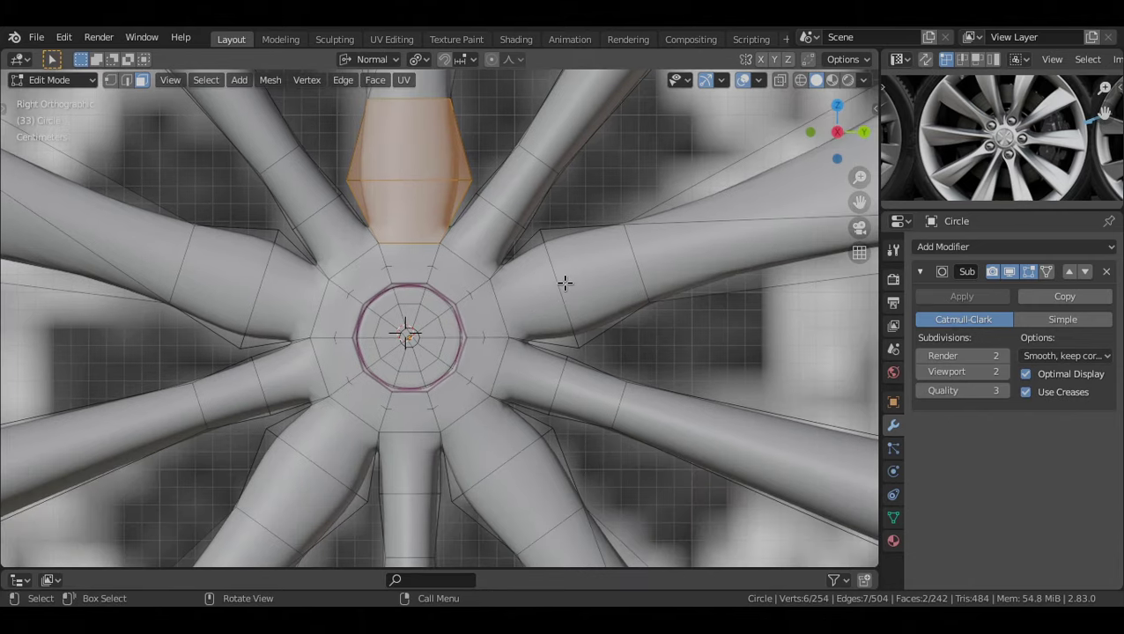
{"action": "key", "text": "c"}
{"action": "left_click", "coordinate": [565, 283]}
{"action": "right_click", "coordinate": [565, 283]}
{"action": "middle_click_drag", "start_coordinate": [566, 410], "coordinate": [572, 301], "text": "shift"}
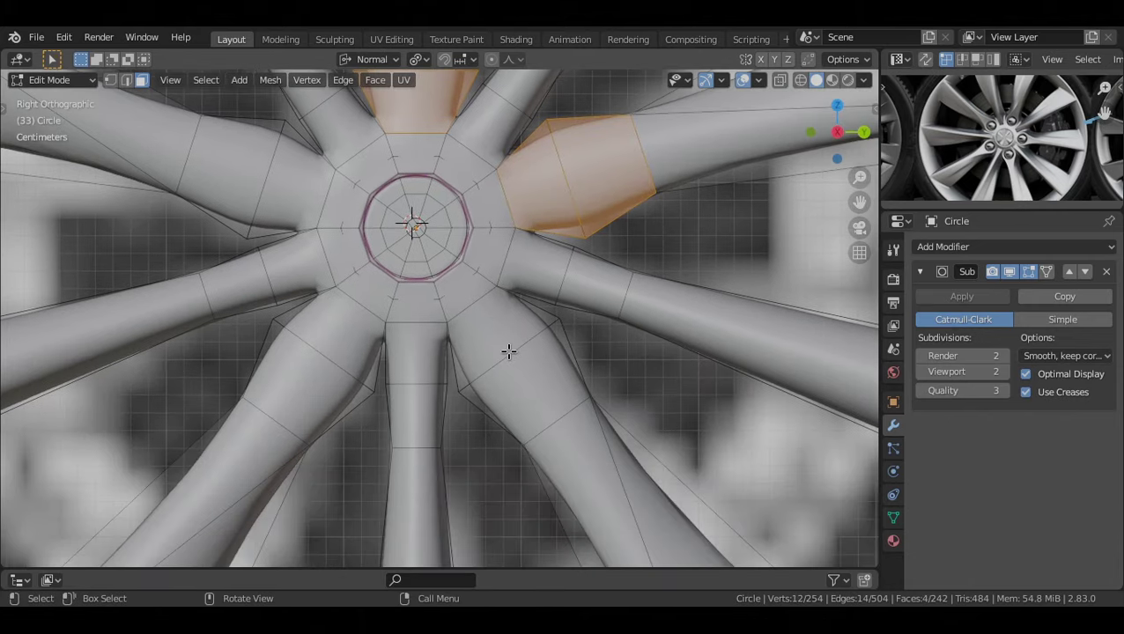
Add the two front root faces of each of the other three wide spokes to the selection
{"action": "left_click", "coordinate": [508, 351], "text": "alt+shift"}
{"action": "scroll", "coordinate": [465, 357], "scroll_direction": "up", "scroll_amount": 5, "text": "ctrl"}
{"action": "left_click", "coordinate": [441, 332], "text": "alt+shift"}
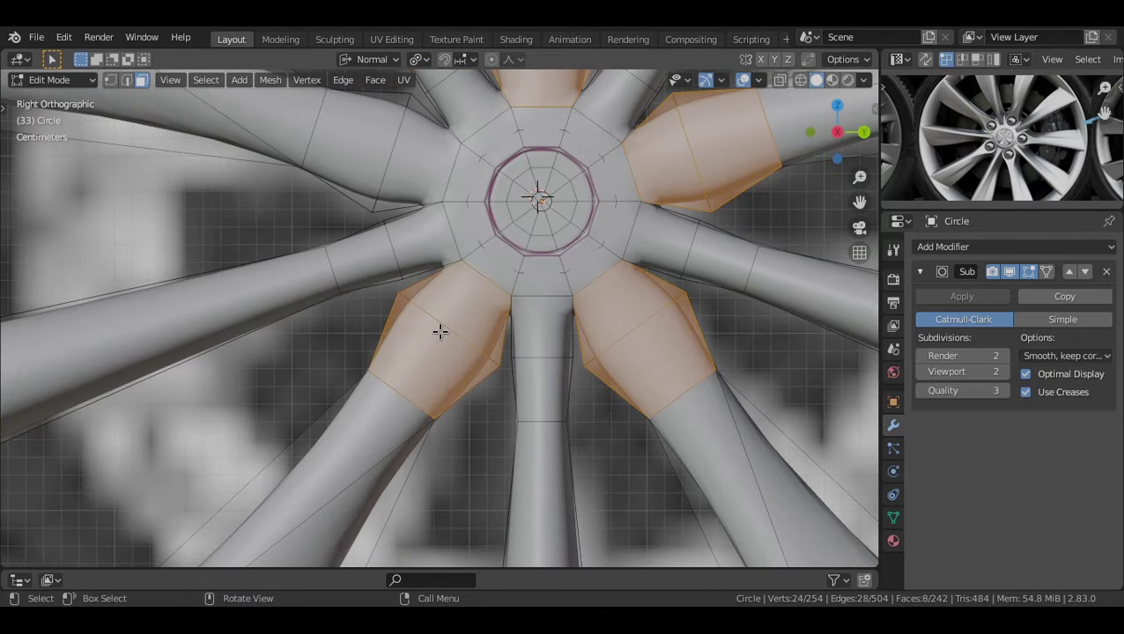
{"action": "middle_click_drag", "start_coordinate": [428, 307], "coordinate": [510, 417], "text": "shift"}
{"action": "key", "text": "c"}
{"action": "left_click", "coordinate": [467, 263]}
{"action": "right_click", "coordinate": [467, 264]}
{"action": "middle_click_drag", "start_coordinate": [622, 245], "coordinate": [533, 284], "text": "shift"}
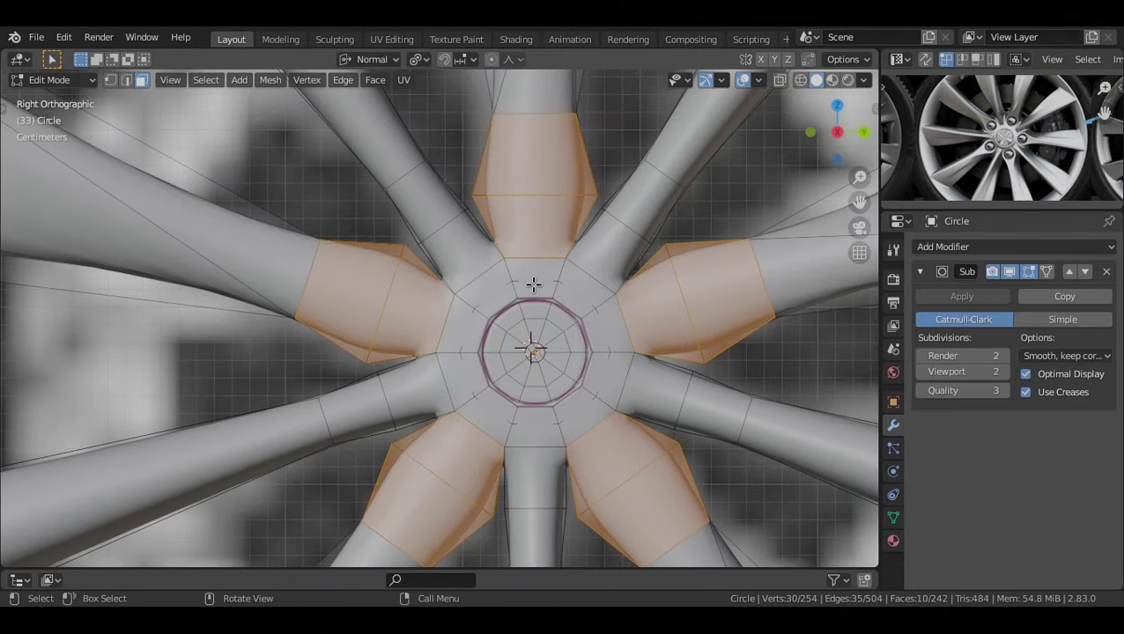
Switch to edge selection and deselect the cross edge between the two root faces on each wide spoke, keeping the outlines selected
{"action": "scroll", "coordinate": [533, 283], "scroll_direction": "down", "scroll_amount": 3}
{"action": "scroll", "coordinate": [491, 248], "scroll_direction": "up", "scroll_amount": 1}
{"action": "key", "text": "2"}
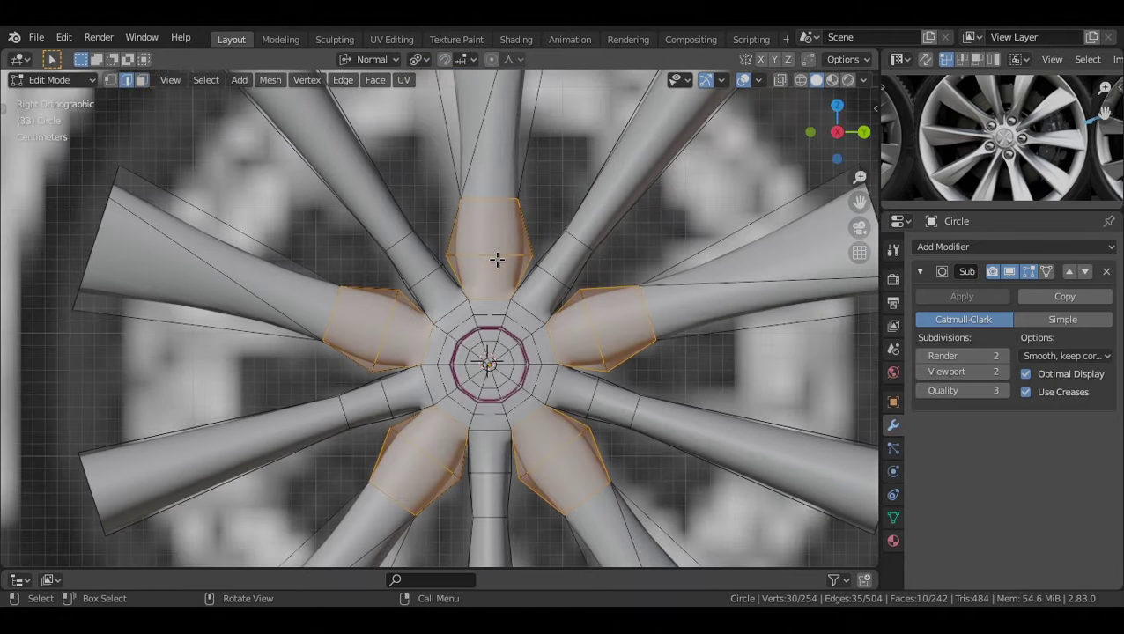
{"action": "scroll", "coordinate": [497, 264], "scroll_direction": "up", "scroll_amount": 2}
{"action": "key", "text": "c"}
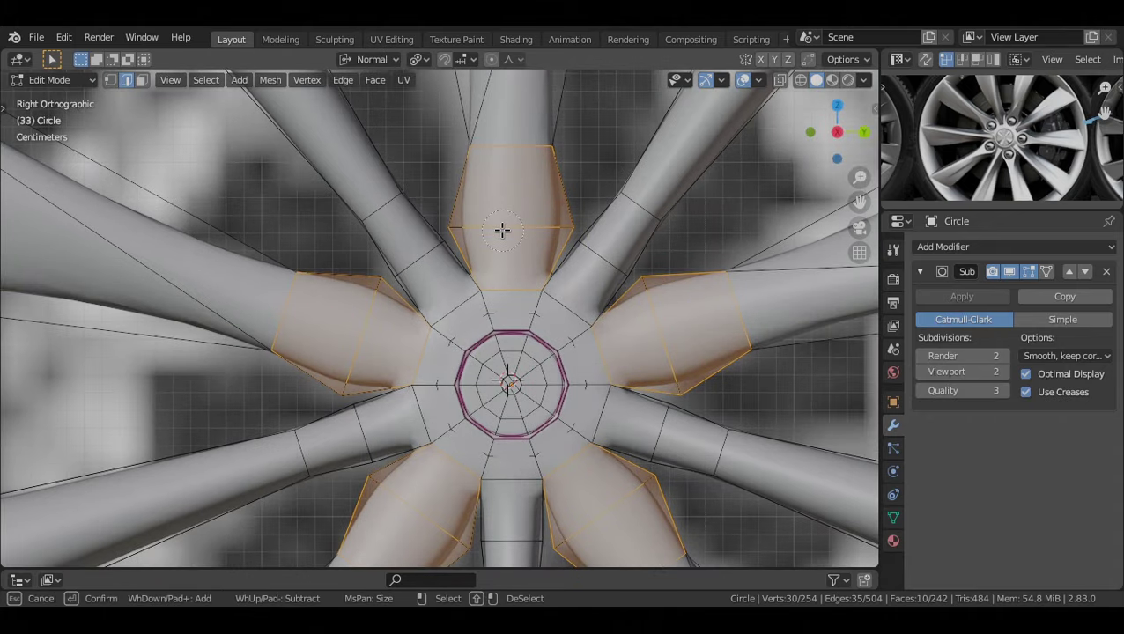
{"action": "mouse_move", "coordinate": [502, 230]}
{"action": "left_mouse_down", "text": "shift"}
{"action": "mouse_move", "coordinate": [715, 321]}
{"action": "mouse_move", "coordinate": [667, 338]}
{"action": "left_mouse_up", "text": "shift"}
{"action": "left_click_drag", "start_coordinate": [596, 557], "coordinate": [608, 527], "text": "shift"}
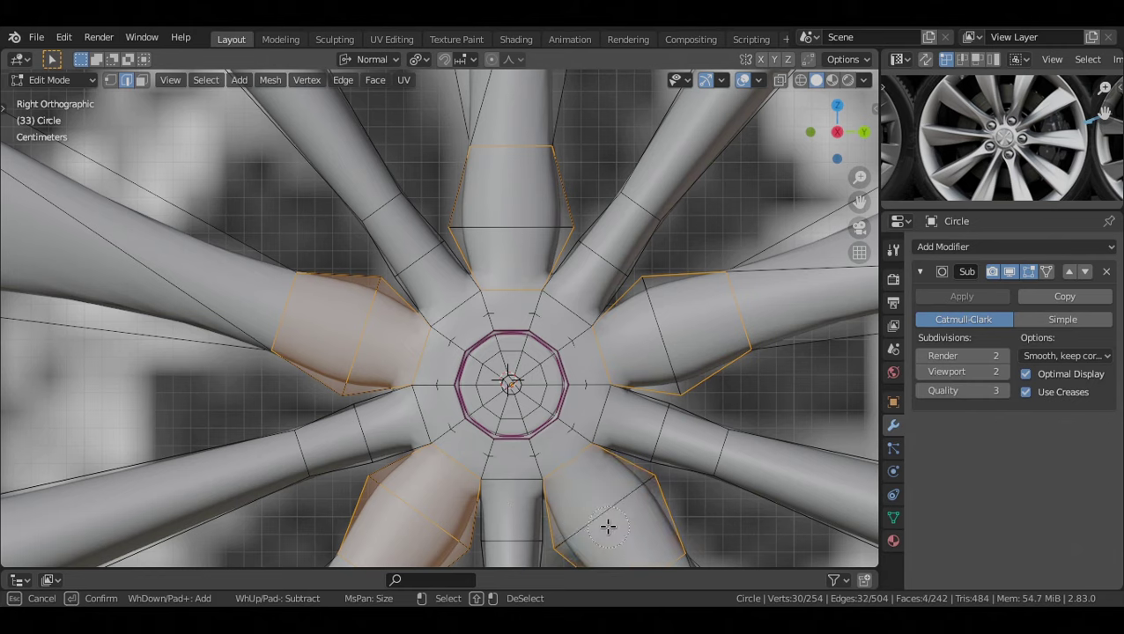
Round the selected root outlines of the five wide spokes with the LoopTools Circle operation
{"action": "right_click", "coordinate": [725, 183]}
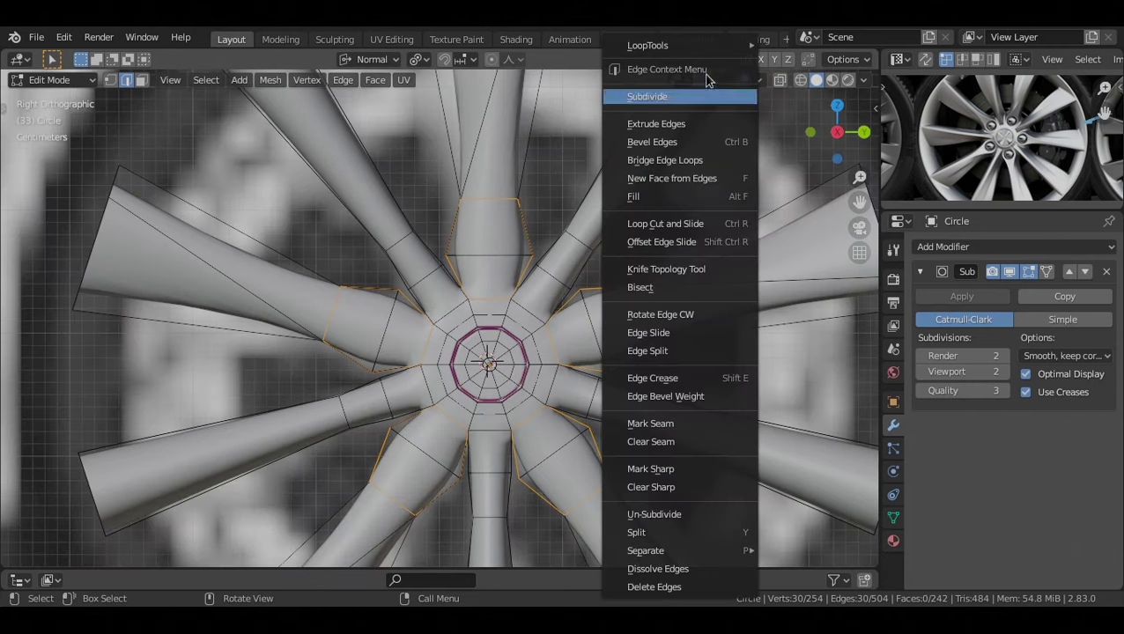
{"action": "mouse_move", "coordinate": [695, 51]}
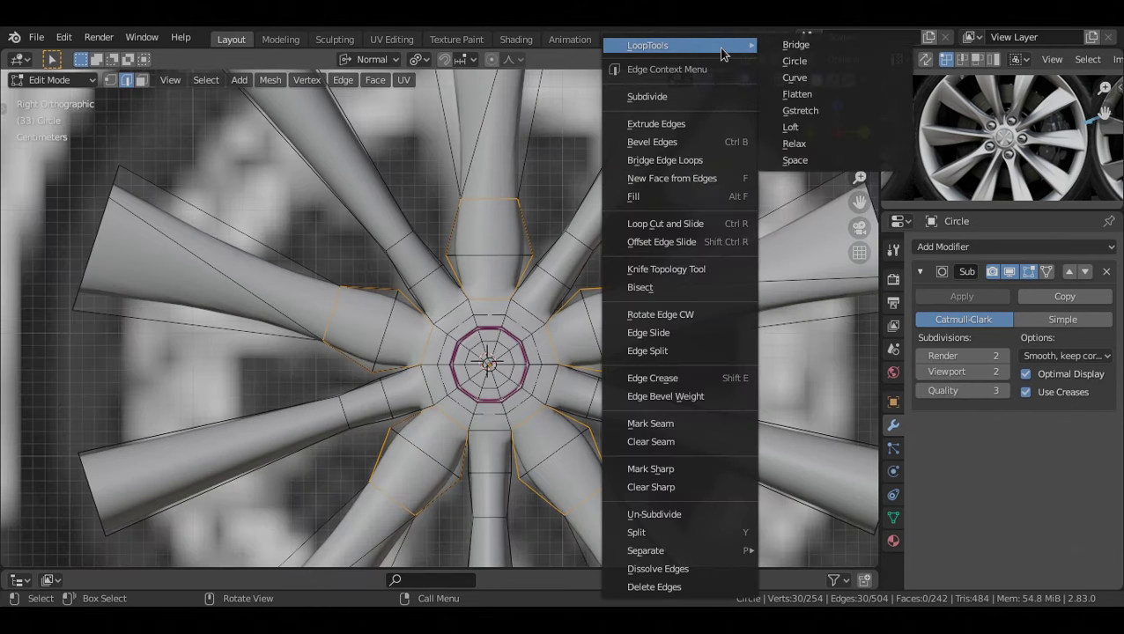
{"action": "left_click", "coordinate": [848, 66]}
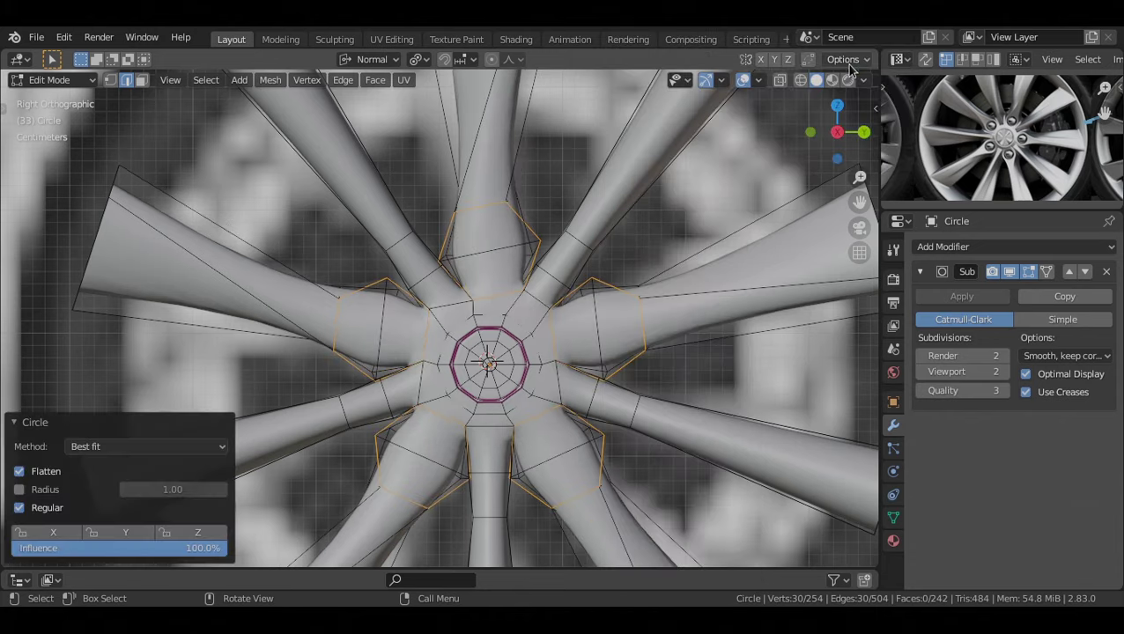
Rotate the rounded outlines by 7.47° and deselect those on the upright, upper-left and lower-left wide spokes
{"action": "scroll", "coordinate": [691, 225], "scroll_direction": "up", "scroll_amount": 3}
{"action": "scroll", "coordinate": [415, 154], "scroll_direction": "down", "scroll_amount": 2}
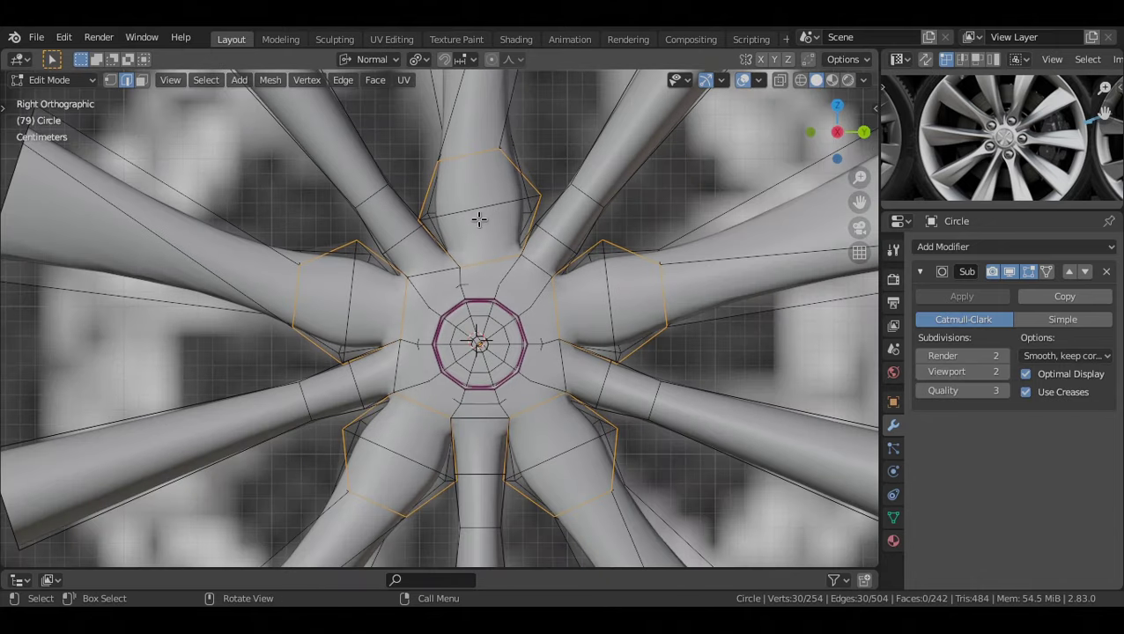
{"action": "key", "text": "r"}
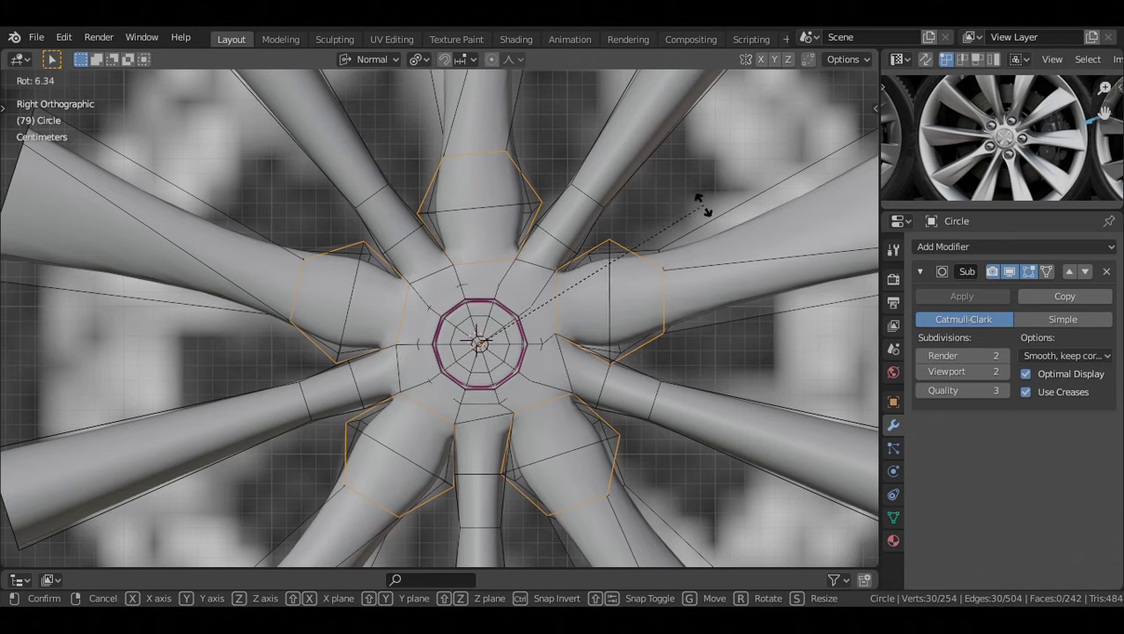
{"action": "mouse_move", "coordinate": [428, 367]}
{"action": "middle_mouse_down"}
{"action": "mouse_move", "coordinate": [471, 431]}
{"action": "mouse_move", "coordinate": [494, 414]}
{"action": "mouse_move", "coordinate": [347, 189]}
{"action": "middle_mouse_up"}
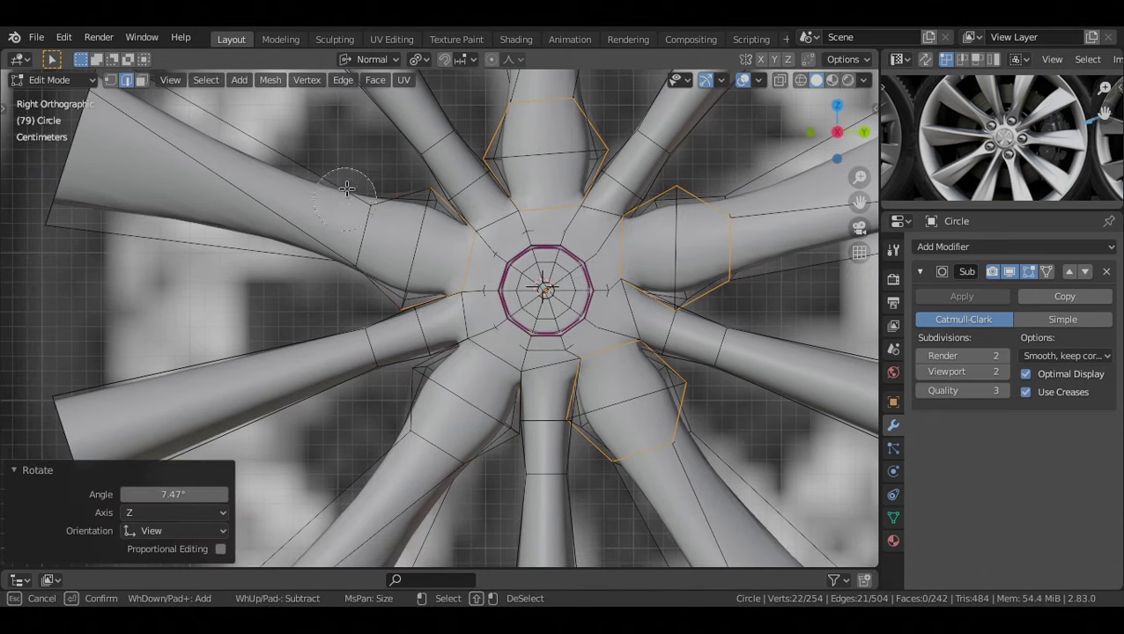
{"action": "middle_click_drag", "start_coordinate": [429, 236], "coordinate": [432, 279]}
{"action": "left_click", "coordinate": [647, 110]}
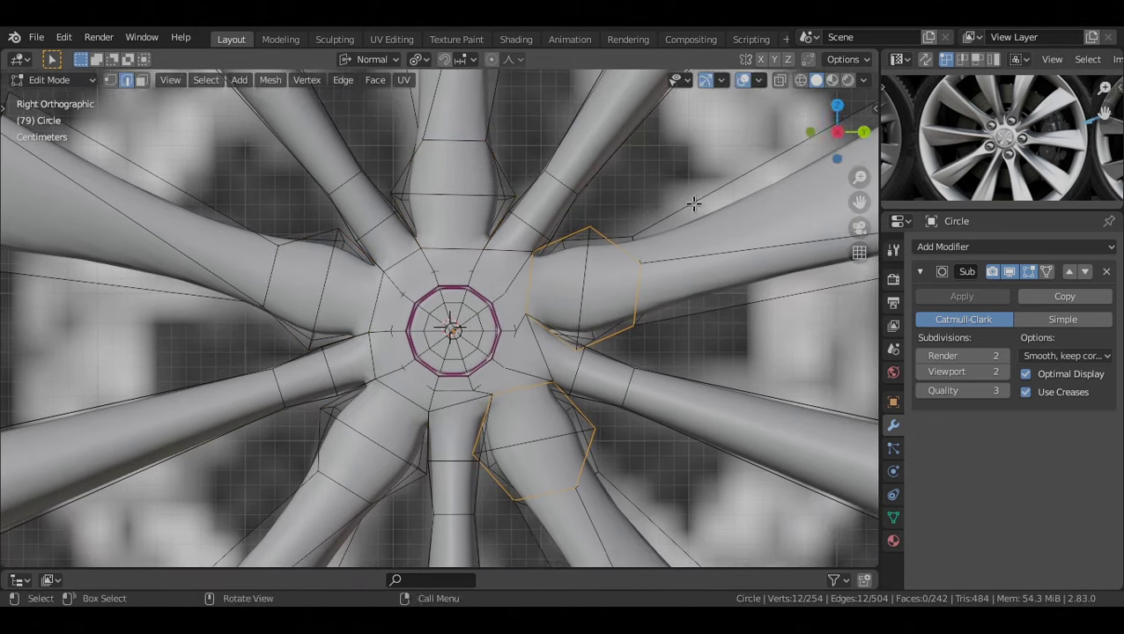
Rotate the two remaining outlines on the upper-right and lower-right wide spokes into line with their spokes, deselecting them once aligned
{"action": "key", "text": "r"}
{"action": "left_click", "coordinate": [675, 121]}
{"action": "key", "text": "c"}
{"action": "mouse_move", "coordinate": [579, 237]}
{"action": "middle_mouse_down"}
{"action": "mouse_move", "coordinate": [598, 261]}
{"action": "mouse_move", "coordinate": [608, 344]}
{"action": "middle_mouse_up"}
{"action": "right_click", "coordinate": [601, 371]}
{"action": "middle_click_drag", "start_coordinate": [601, 371], "coordinate": [651, 287], "text": "shift"}
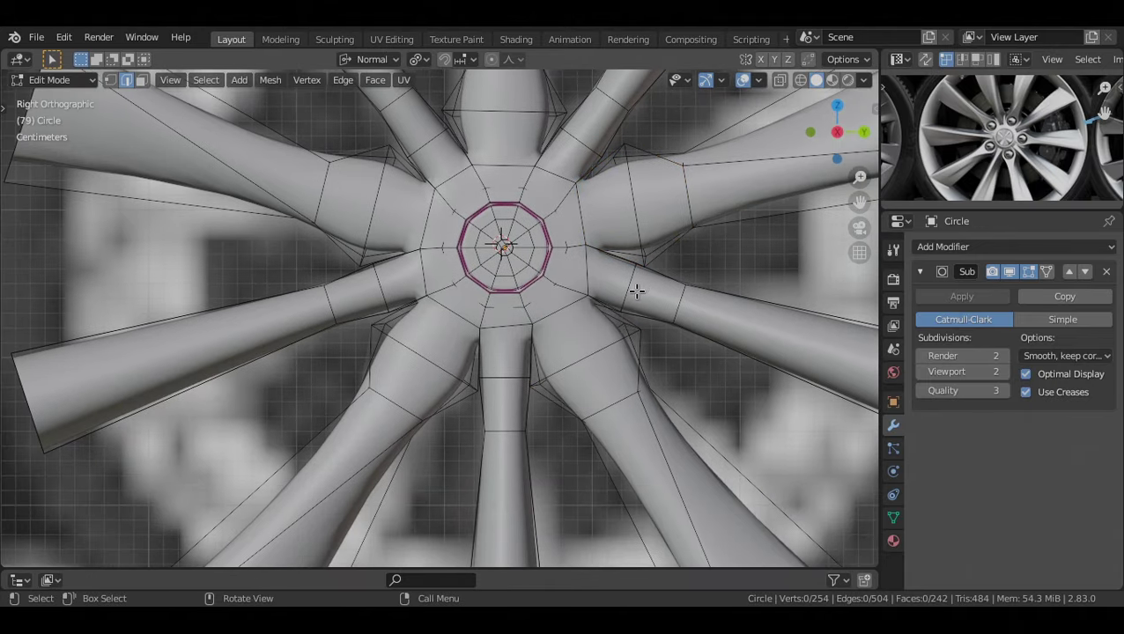
{"action": "key", "text": "r"}
{"action": "left_click", "coordinate": [604, 191]}
Switch to face selection and circle-select the front root faces of the upright wide spoke and the wide spoke clockwise from it
{"action": "scroll", "coordinate": [661, 243], "scroll_direction": "up", "scroll_amount": 1}
{"action": "middle_click_drag", "start_coordinate": [650, 188], "coordinate": [590, 328], "text": "shift"}
{"action": "scroll", "coordinate": [661, 243], "scroll_direction": "down", "scroll_amount": 3}
{"action": "key", "text": "alt+a"}
{"action": "scroll", "coordinate": [590, 329], "scroll_direction": "up", "scroll_amount": 3}
{"action": "key", "text": "3"}
{"action": "key", "text": "c"}
{"action": "left_click", "coordinate": [510, 293]}
{"action": "right_click", "coordinate": [509, 293]}
{"action": "key", "text": "c"}
{"action": "left_click", "coordinate": [673, 411]}
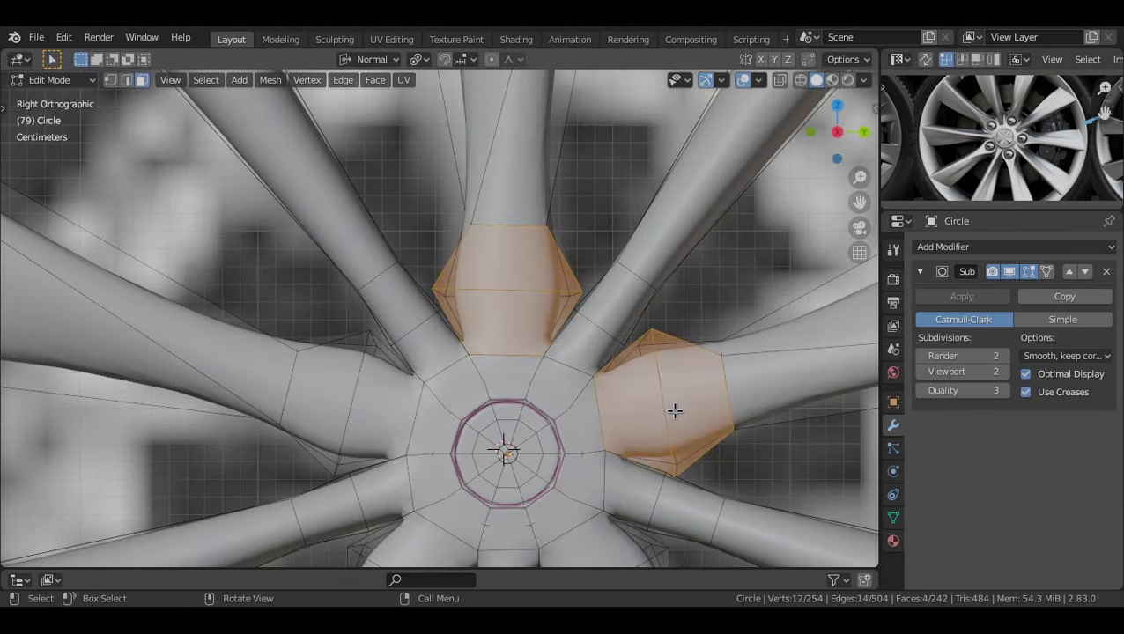
Add the front root faces of the two lower and the upper-left wide spokes to the face selection
{"action": "middle_click_drag", "start_coordinate": [633, 373], "coordinate": [660, 150], "text": "shift"}
{"action": "key", "text": "c"}
{"action": "left_click", "coordinate": [630, 352]}
{"action": "left_click", "coordinate": [436, 354]}
{"action": "left_click", "coordinate": [376, 170]}
{"action": "right_click", "coordinate": [375, 170]}
{"action": "middle_click_drag", "start_coordinate": [557, 113], "coordinate": [487, 226], "text": "shift"}
{"action": "scroll", "coordinate": [488, 226], "scroll_direction": "down", "scroll_amount": 1}
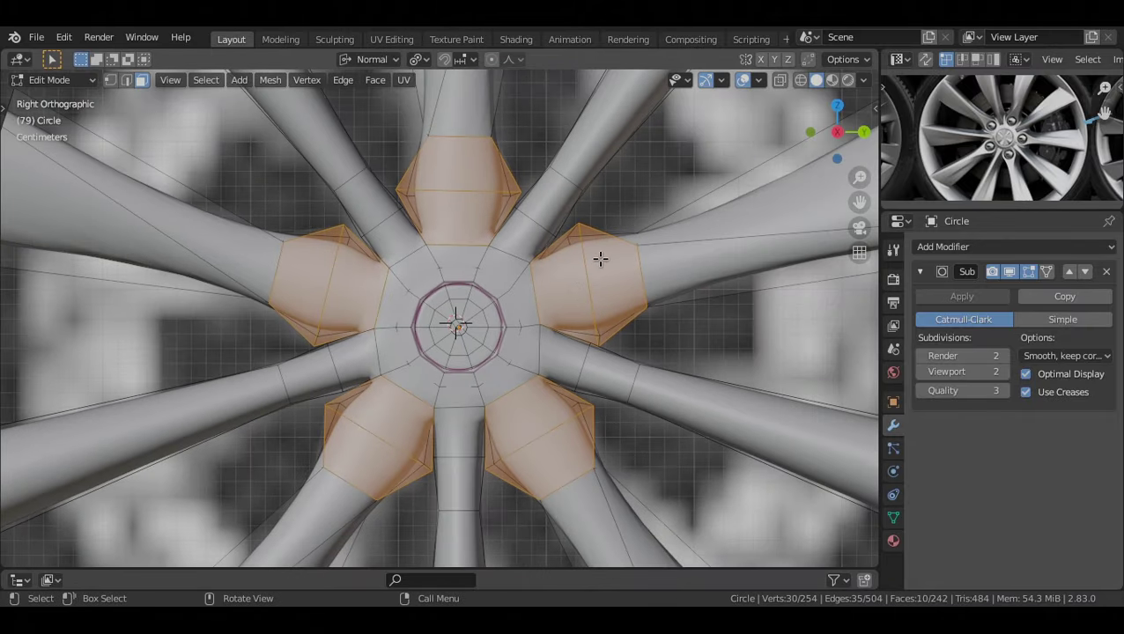
Inset the selected root faces of the five wide spokes twice, with a thickness of 0.2322 m for the second inset
{"action": "key", "text": "i"}
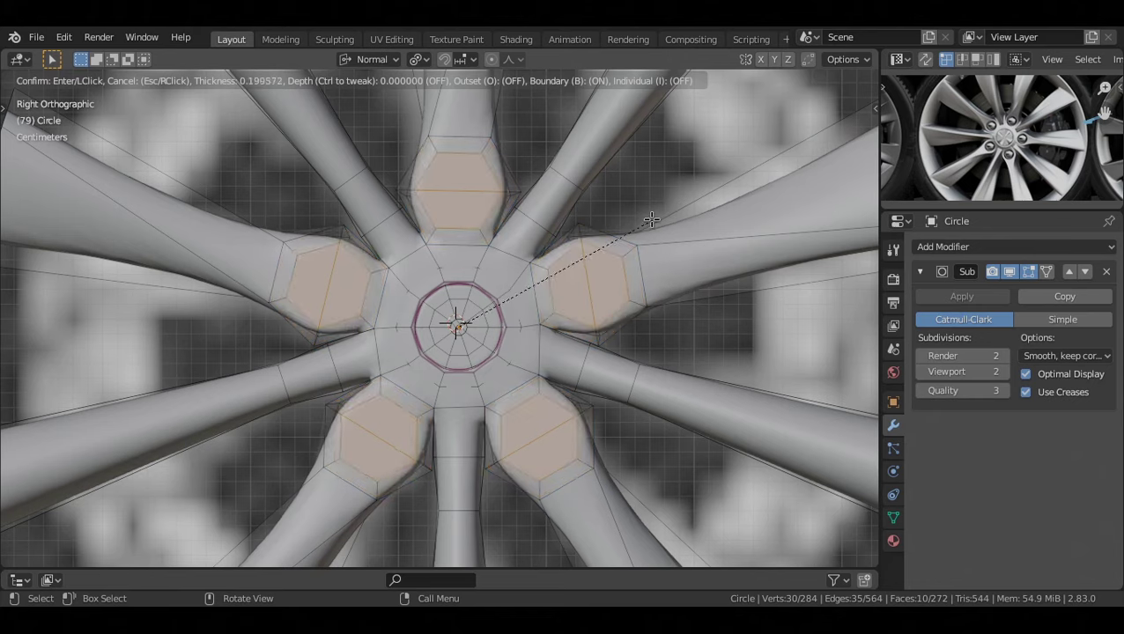
{"action": "left_click", "coordinate": [705, 195]}
{"action": "key", "text": "i"}
{"action": "left_click", "coordinate": [688, 198]}
Extrude the inset hexagonal faces inward to form a lug-bolt recess at the root of each wide spoke
{"action": "middle_click_drag", "start_coordinate": [688, 197], "coordinate": [504, 309]}
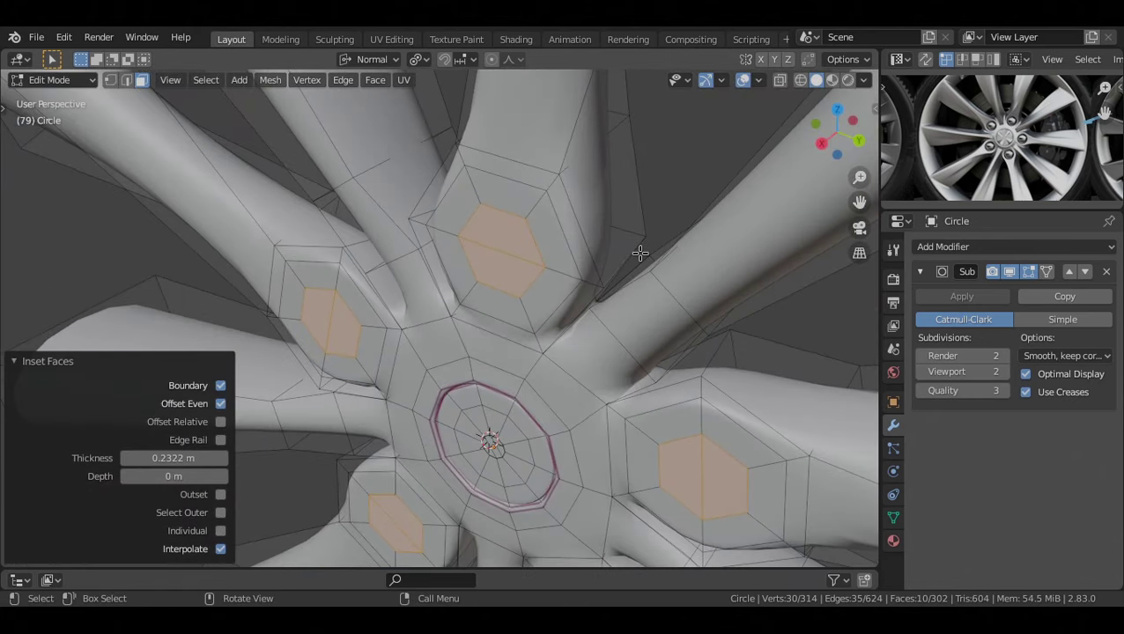
{"action": "key", "text": "e"}
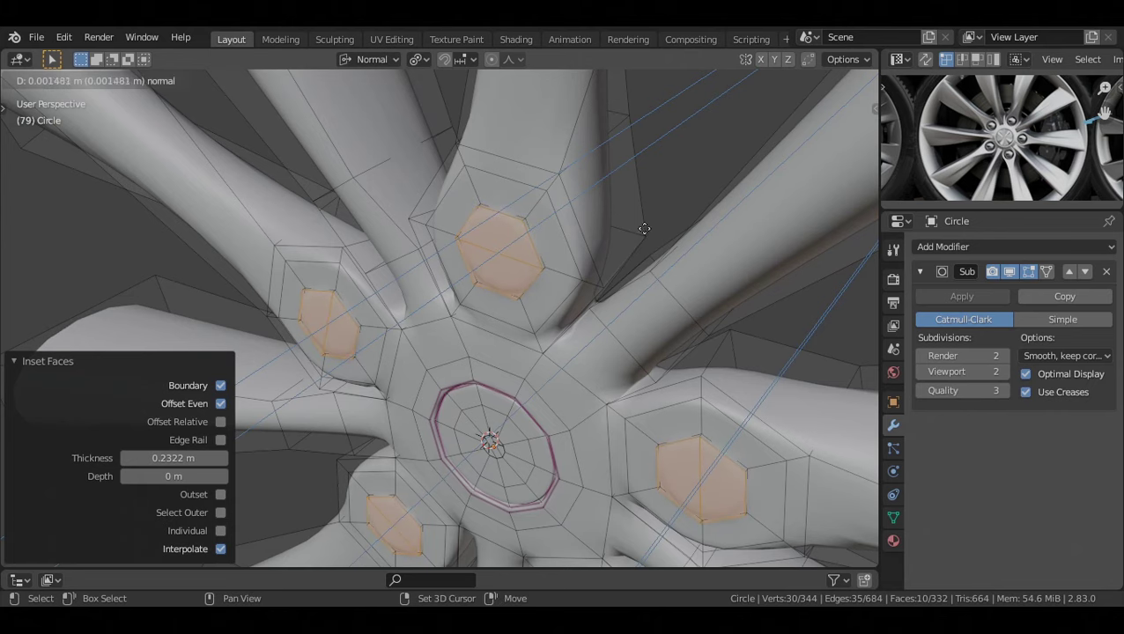
{"action": "right_click", "coordinate": [58, 436]}
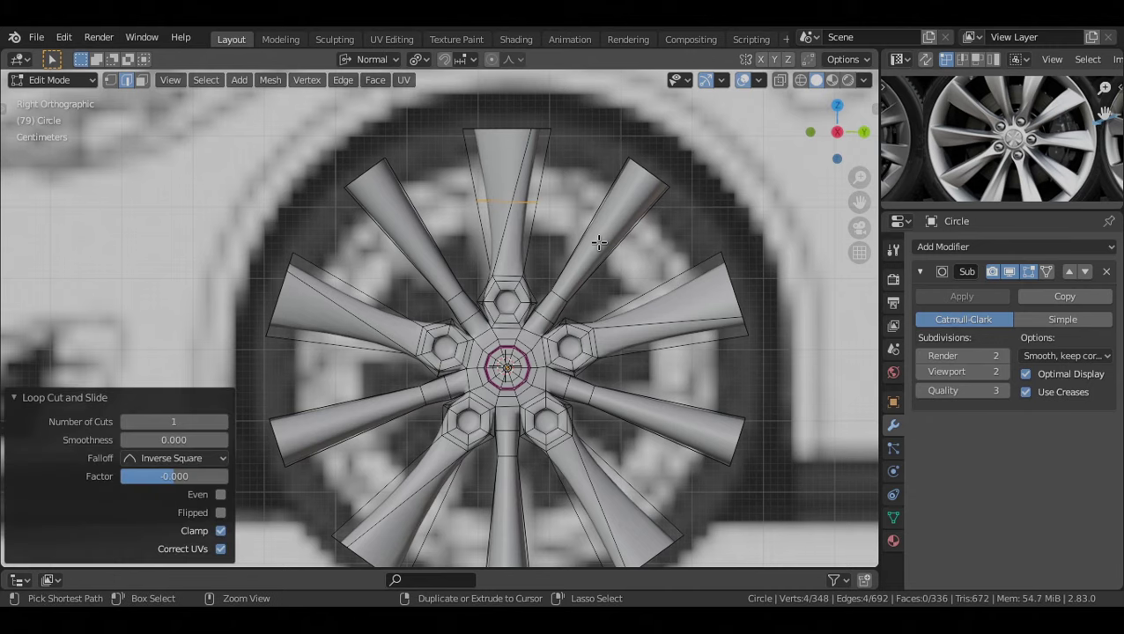
Undo the last loop cut and add a centred loop cut across the upright wide spoke and the next two spokes clockwise
{"action": "key", "text": "ctrl+z"}
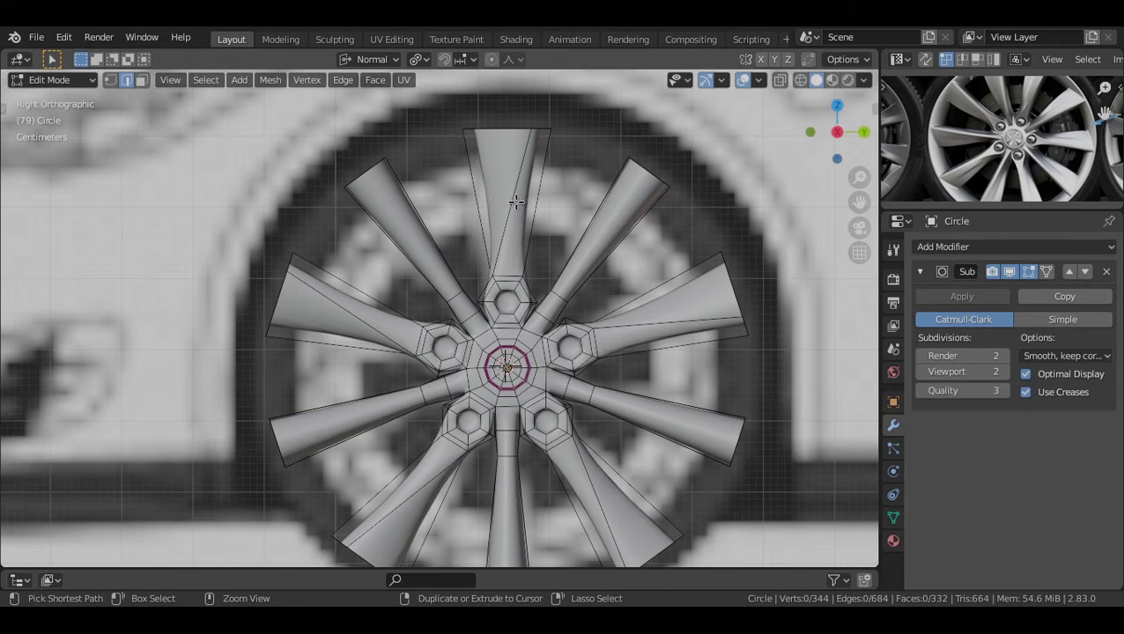
{"action": "key", "text": "ctrl+r"}
{"action": "double_click", "coordinate": [516, 204]}
{"action": "key", "text": "ctrl+r"}
{"action": "double_click", "coordinate": [593, 235]}
{"action": "key", "text": "ctrl+r"}
{"action": "left_click", "coordinate": [652, 298]}
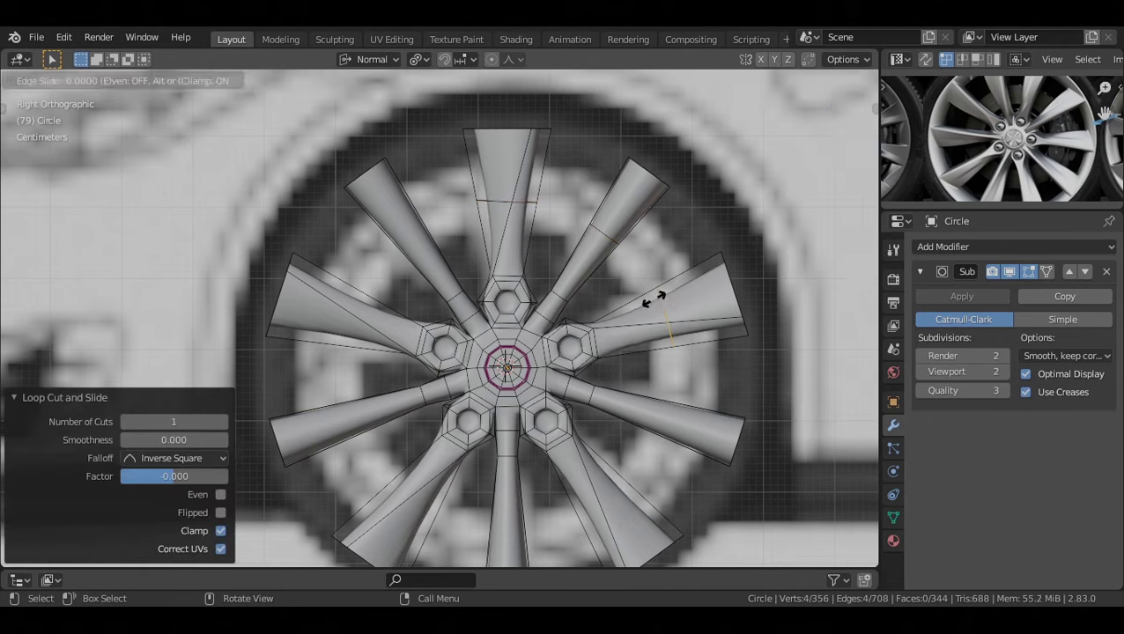
{"action": "left_click", "coordinate": [652, 298]}
Add a centred loop cut across each of the remaining seven spokes, continuing clockwise around the wheel
{"action": "middle_click_drag", "start_coordinate": [640, 351], "coordinate": [644, 296], "text": "shift"}
{"action": "key", "text": "ctrl+r"}
{"action": "double_click", "coordinate": [668, 398]}
{"action": "key", "text": "ctrl+r"}
{"action": "double_click", "coordinate": [590, 459]}
{"action": "key", "text": "ctrl+r"}
{"action": "double_click", "coordinate": [520, 476]}
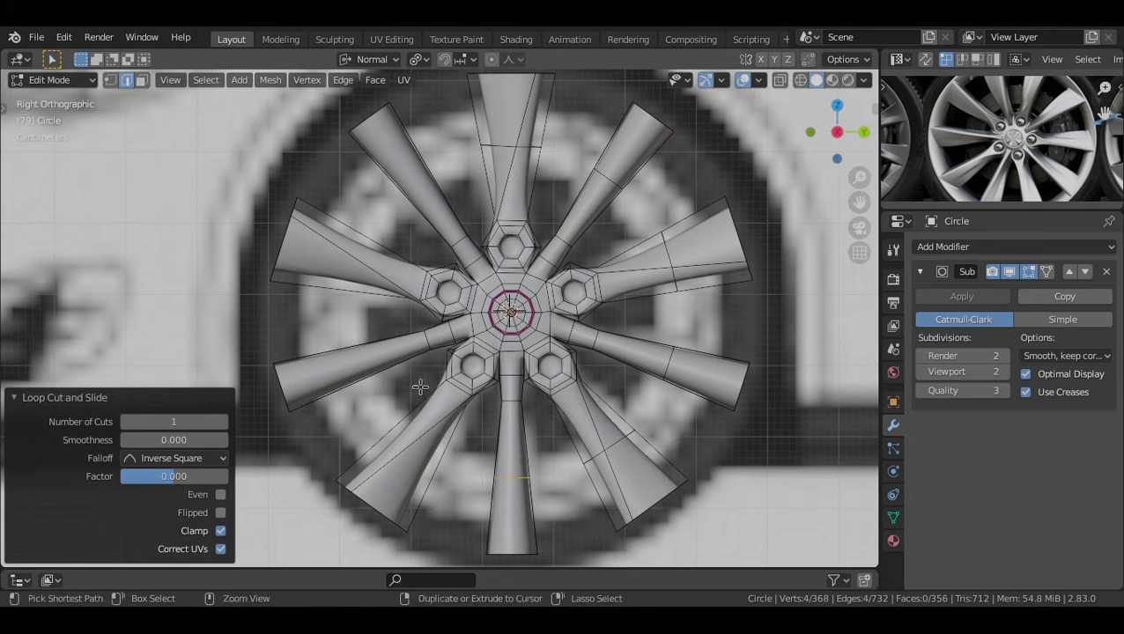
{"action": "key", "text": "ctrl+r"}
{"action": "key", "text": "ctrl+r"}
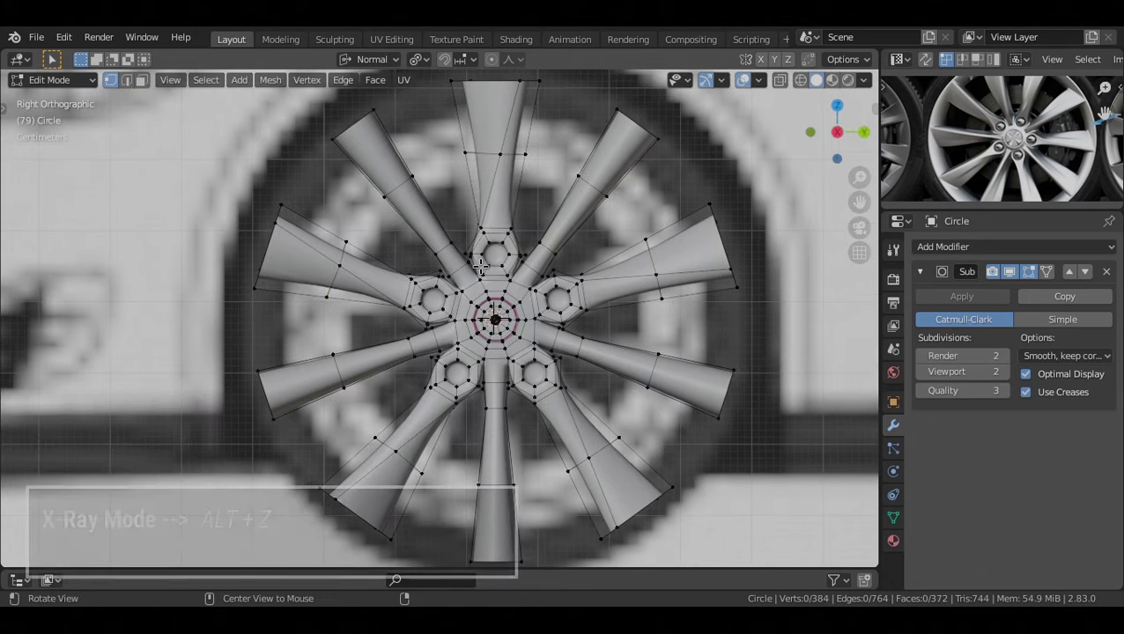
Enable X-ray and circle-select the mid-spoke loops of all ten spokes, leaving the hub and root vertices deselected
{"action": "key", "text": "alt+z"}
{"action": "scroll", "coordinate": [474, 272], "scroll_direction": "down", "scroll_amount": 2}
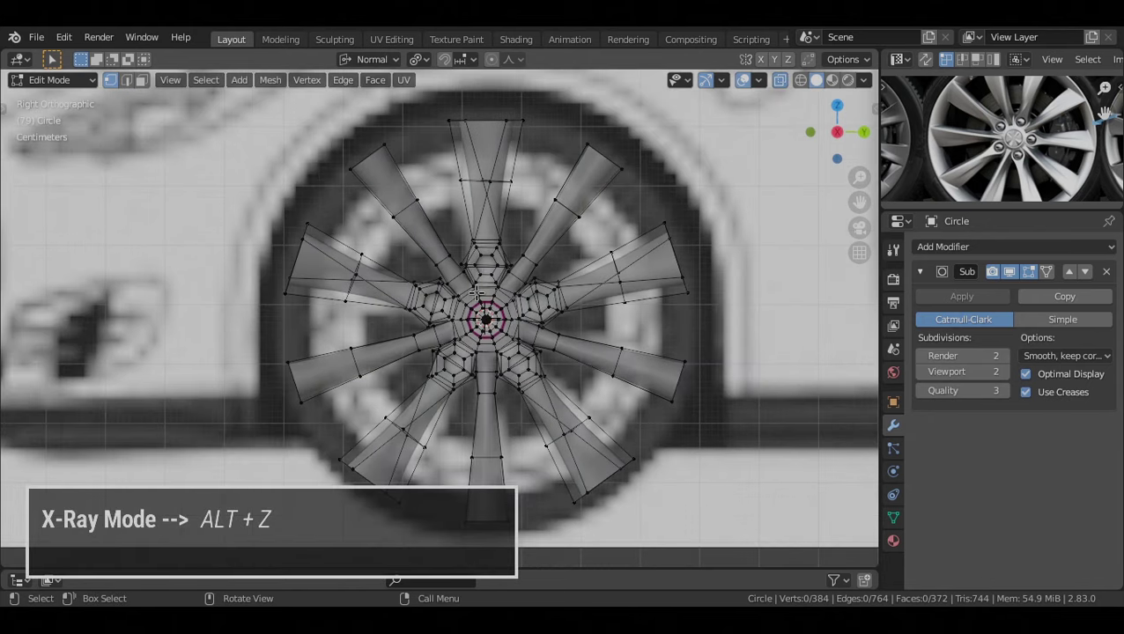
{"action": "key", "text": "c"}
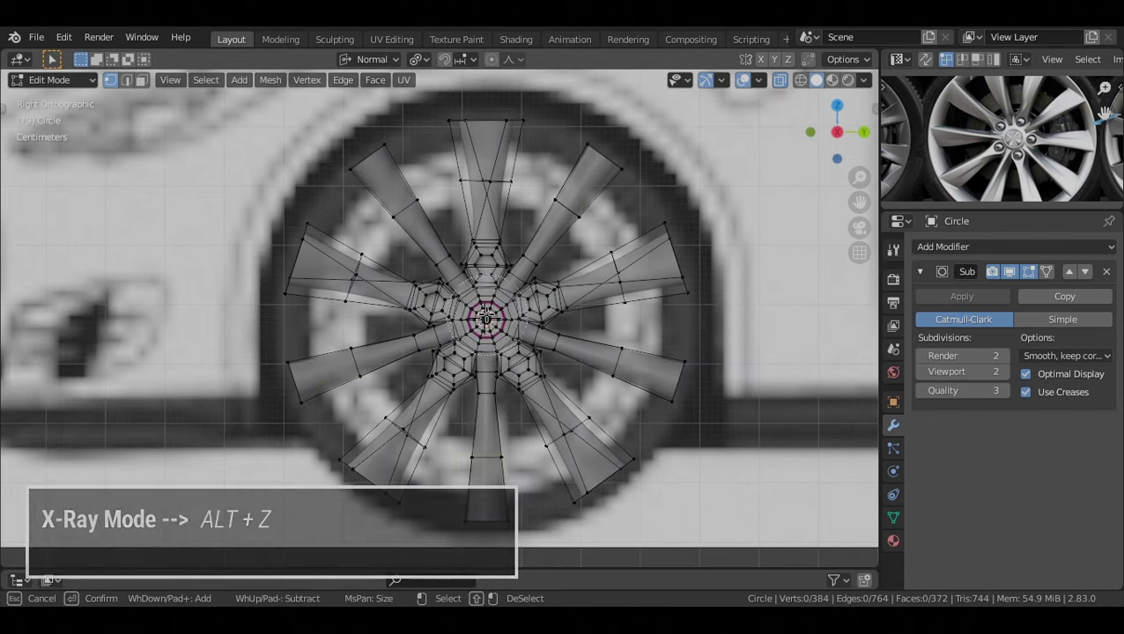
{"action": "scroll", "coordinate": [486, 315], "scroll_direction": "down", "scroll_amount": 5}
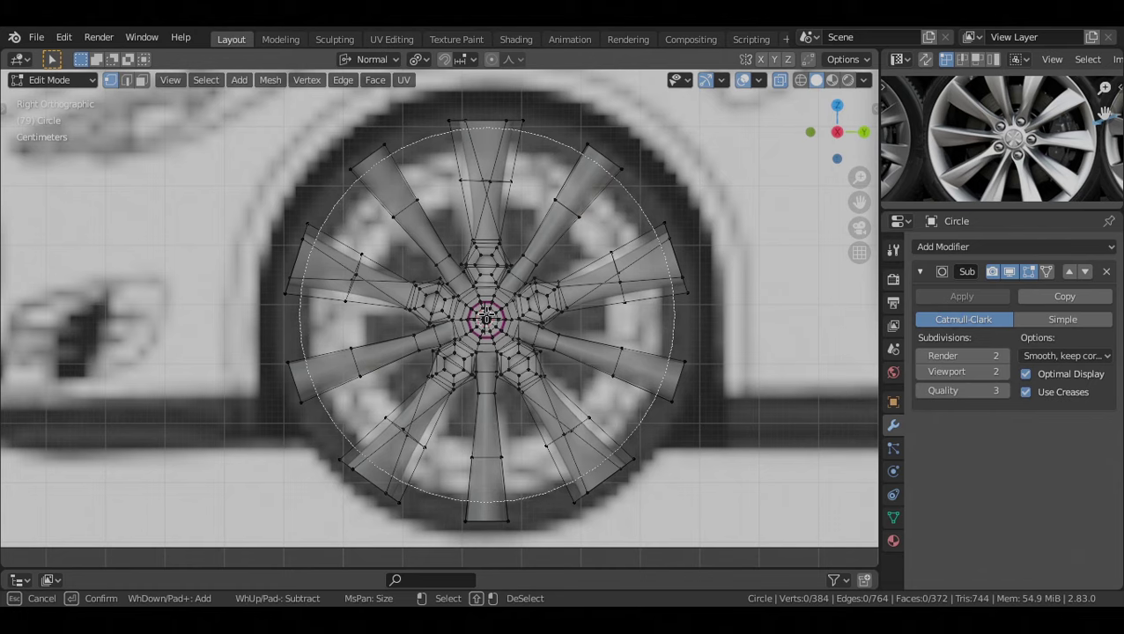
{"action": "scroll", "coordinate": [486, 316], "scroll_direction": "up", "scroll_amount": 2}
{"action": "left_click", "coordinate": [486, 316]}
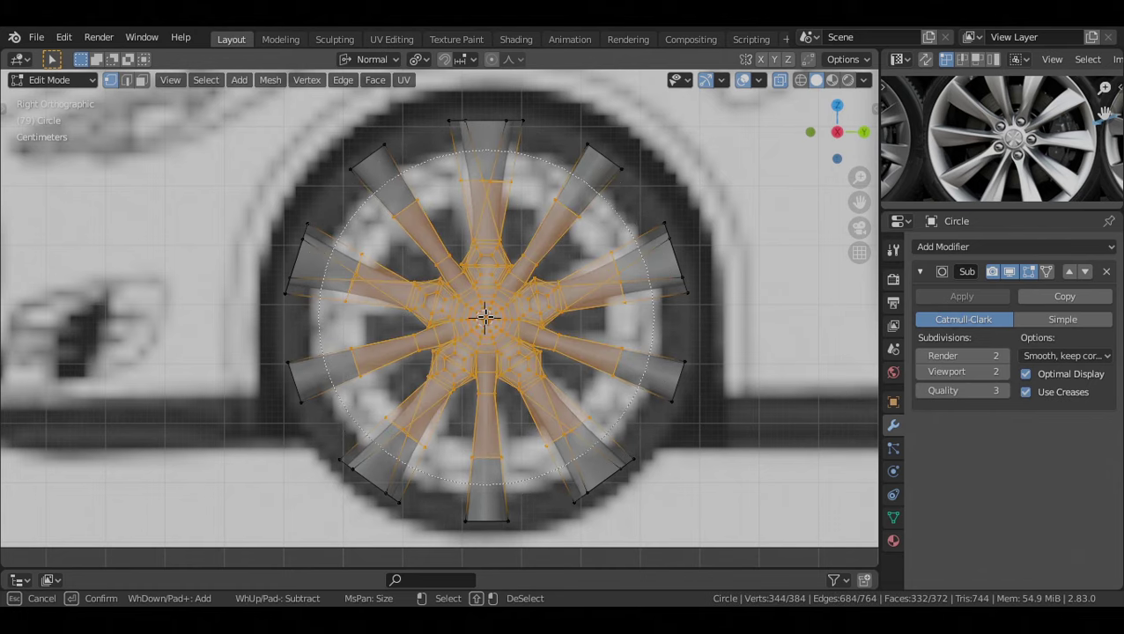
{"action": "scroll", "coordinate": [485, 316], "scroll_direction": "up", "scroll_amount": 5}
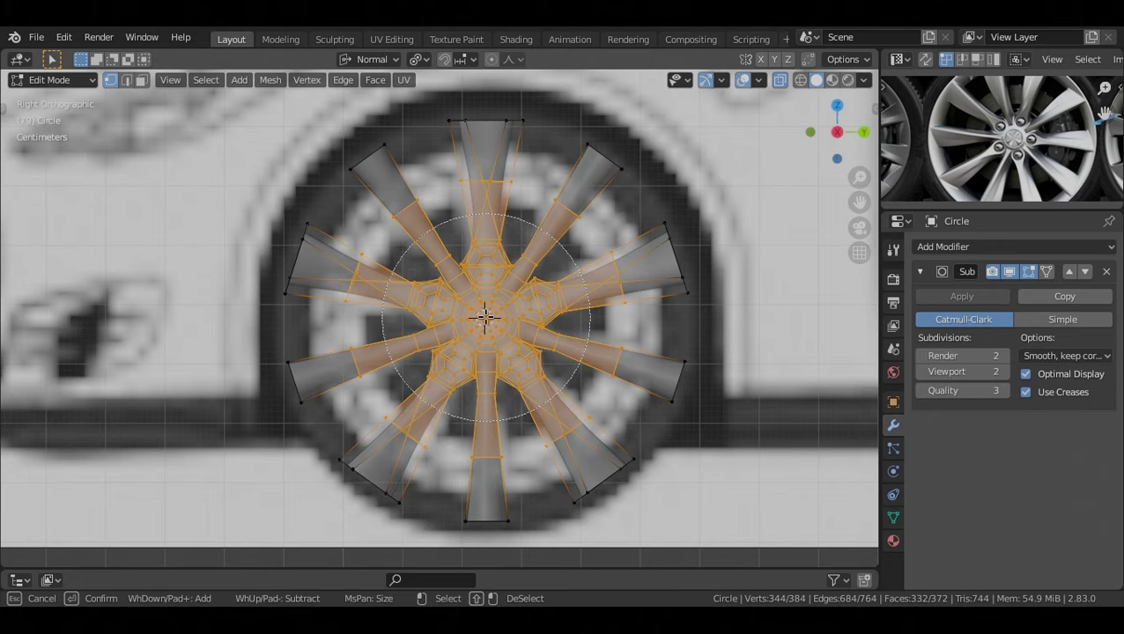
{"action": "left_click", "coordinate": [486, 316], "text": "shift"}
{"action": "right_click", "coordinate": [485, 315]}
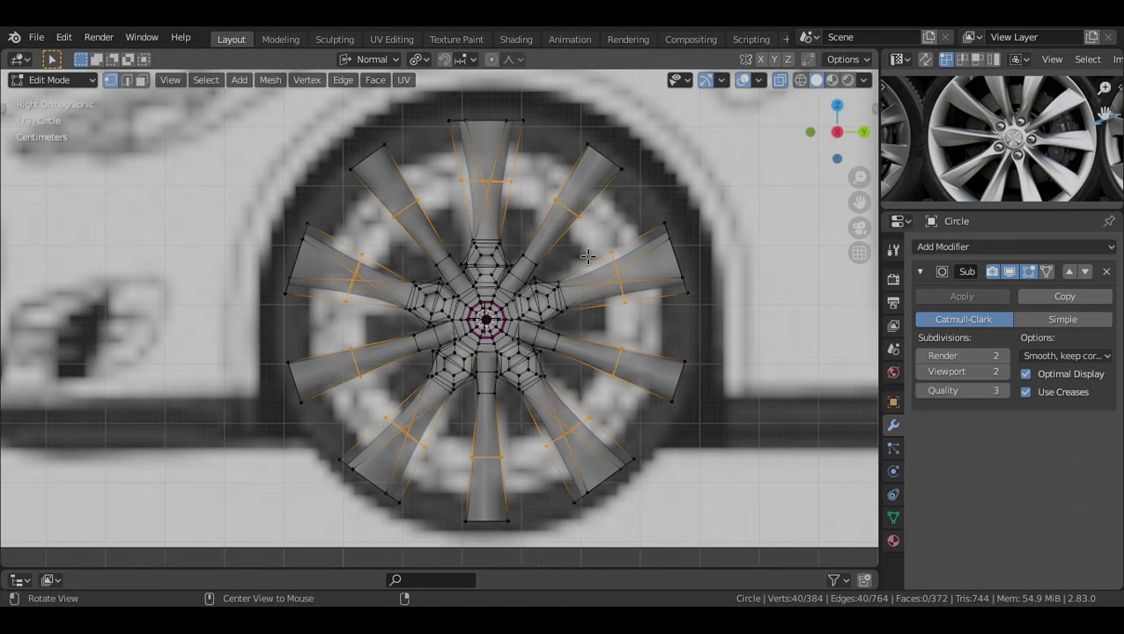
{"action": "middle_click_drag", "start_coordinate": [589, 229], "coordinate": [709, 262]}
{"action": "key", "text": "r"}
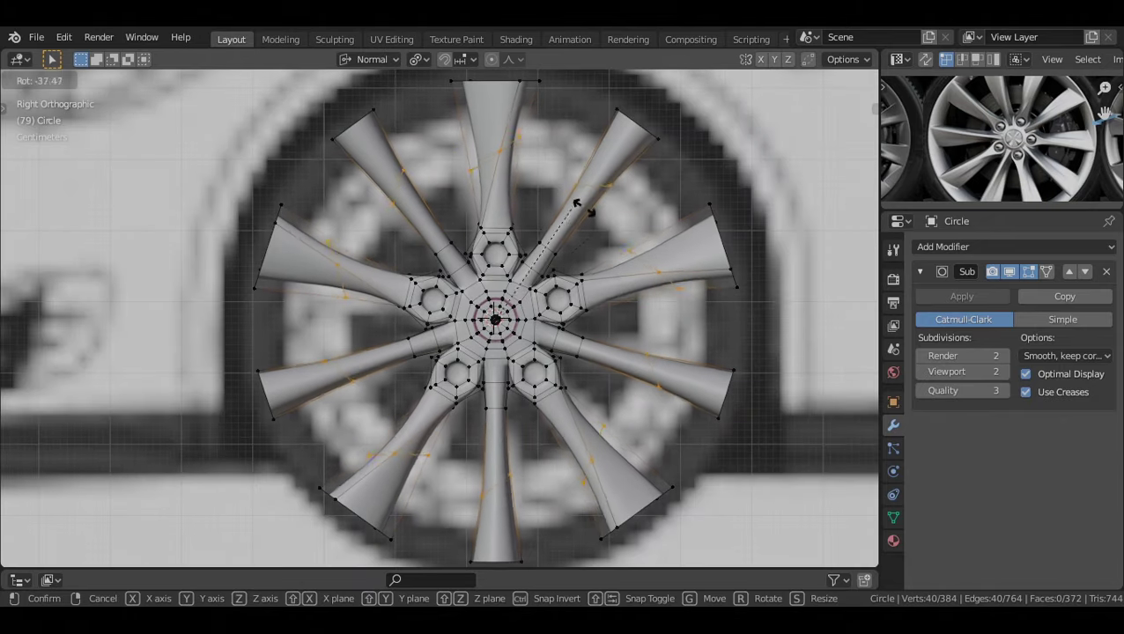
{"action": "left_click", "coordinate": [577, 204]}
Set the orientation to Global and the pivot to Median Point, and rotate the mid-spoke loops slightly counter-clockwise around the hub
{"action": "left_click", "coordinate": [374, 59]}
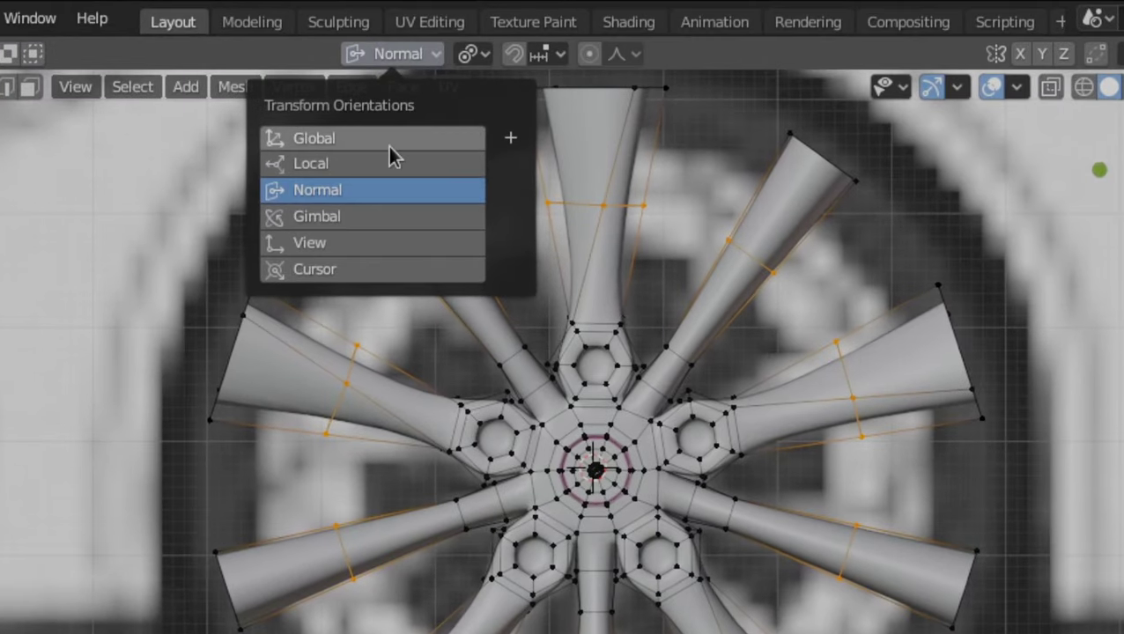
{"action": "left_click", "coordinate": [389, 143]}
{"action": "left_click", "coordinate": [472, 53]}
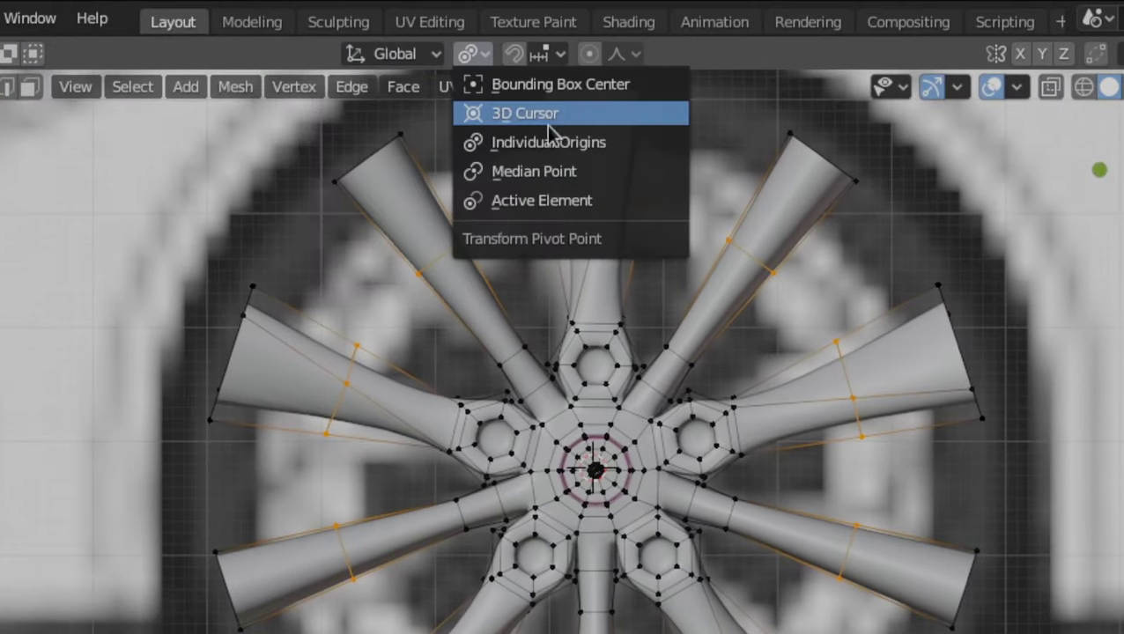
{"action": "left_click", "coordinate": [631, 174]}
{"action": "key", "text": "r"}
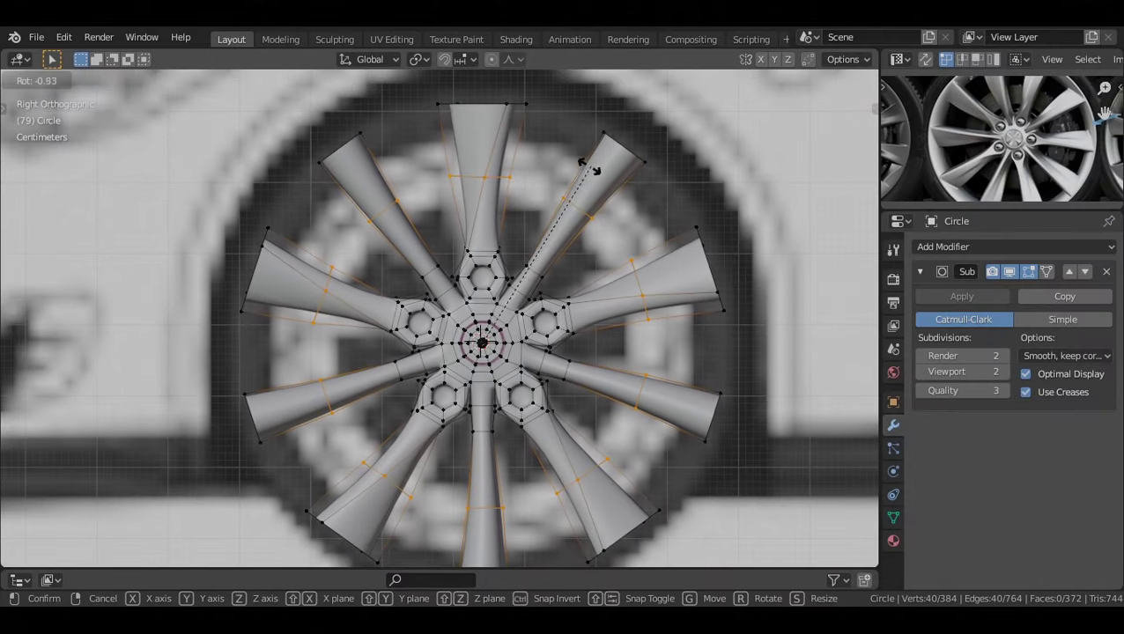
{"action": "left_click", "coordinate": [483, 163]}
{"action": "scroll", "coordinate": [459, 302], "scroll_direction": "down", "scroll_amount": 3}
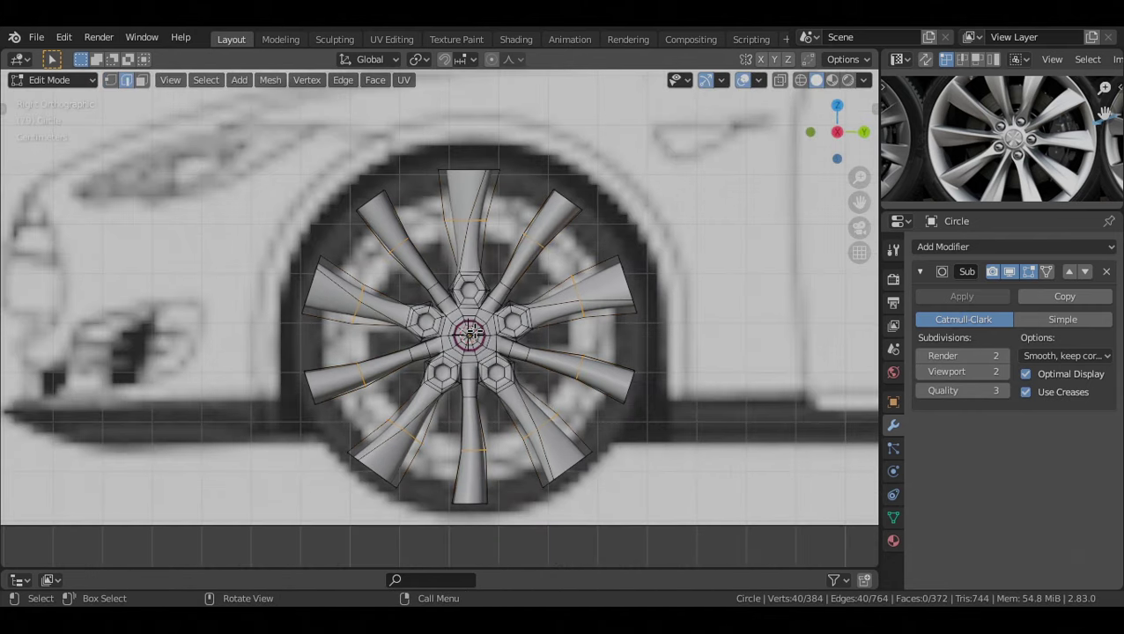
Select the side edge chains of the spokes in edge mode, working clockwise from the upright wide spoke
{"action": "scroll", "coordinate": [463, 324], "scroll_direction": "up", "scroll_amount": 4}
{"action": "middle_click_drag", "start_coordinate": [461, 325], "coordinate": [497, 351]}
{"action": "scroll", "coordinate": [497, 351], "scroll_direction": "up", "scroll_amount": 3}
{"action": "middle_click_drag", "start_coordinate": [483, 188], "coordinate": [468, 285], "text": "shift"}
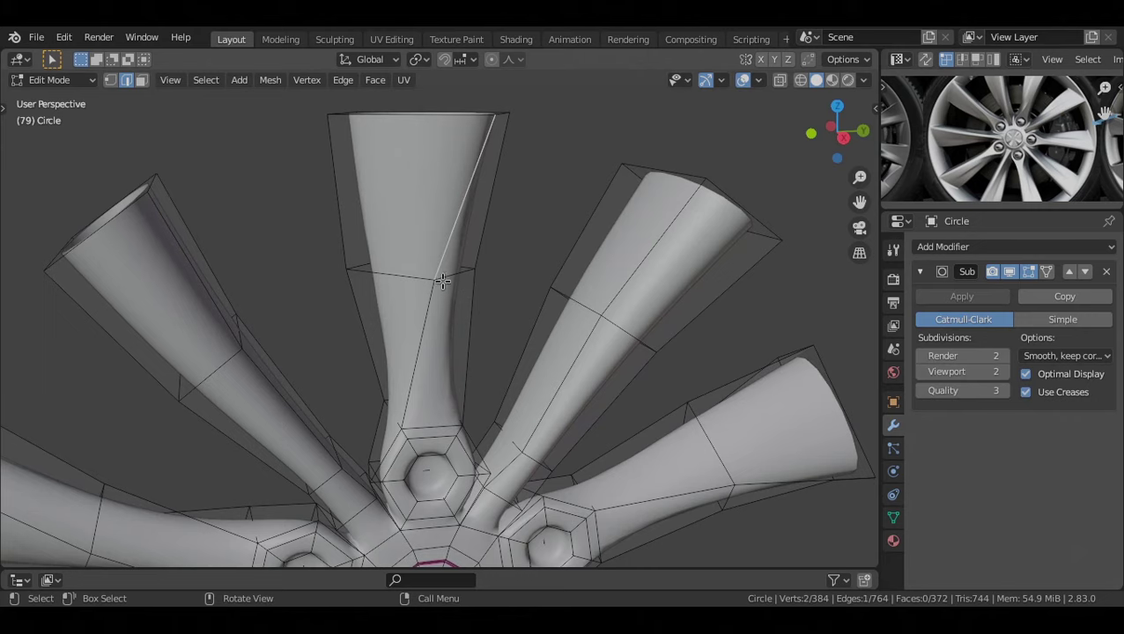
{"action": "middle_click_drag", "start_coordinate": [420, 324], "coordinate": [444, 249], "text": "shift"}
{"action": "middle_click_drag", "start_coordinate": [434, 343], "coordinate": [489, 246], "text": "shift"}
{"action": "middle_click_drag", "start_coordinate": [467, 268], "coordinate": [415, 243]}
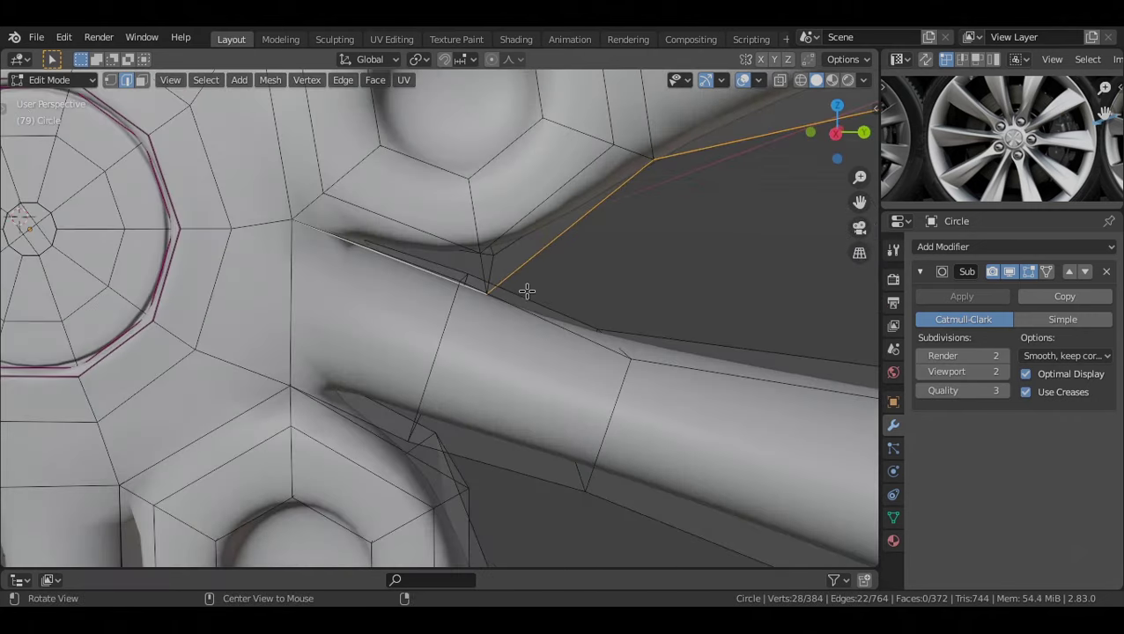
{"action": "scroll", "coordinate": [526, 292], "scroll_direction": "down", "scroll_amount": 5}
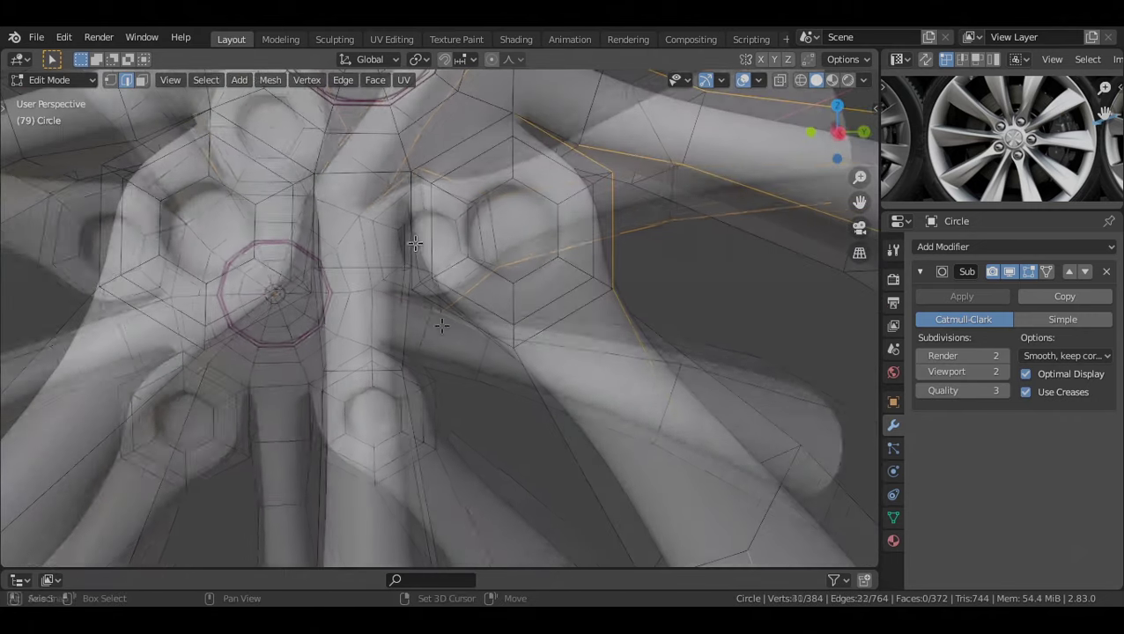
Add the edge chain along the inner side of the lower-right wide spoke to the selection, from its root to its outer end
{"action": "left_click", "coordinate": [413, 241], "text": "alt+shift"}
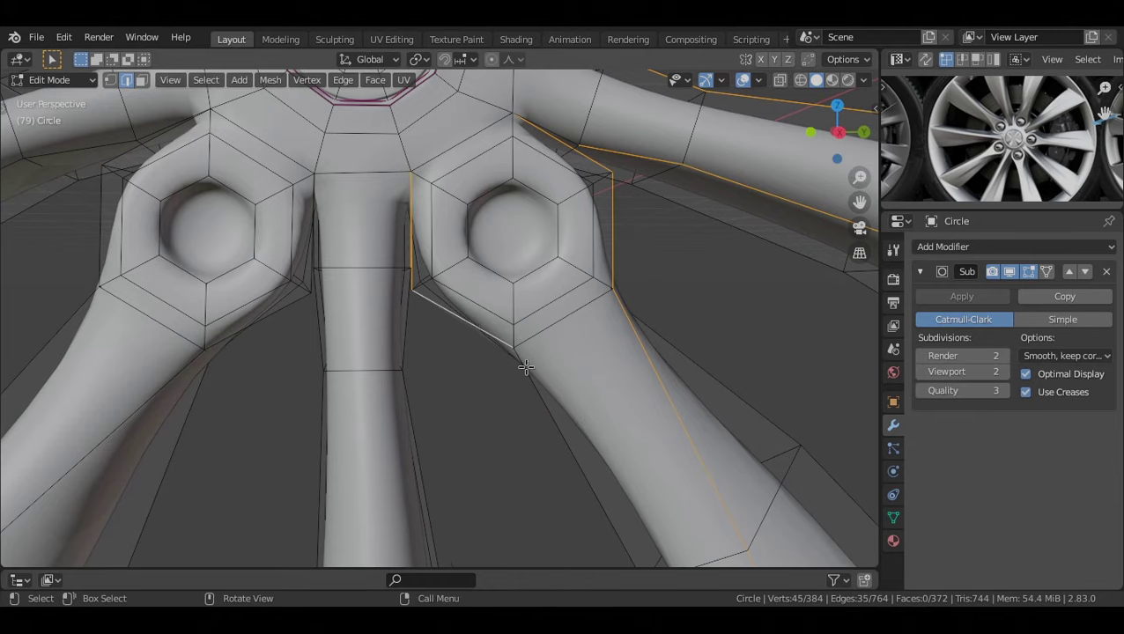
{"action": "scroll", "coordinate": [526, 368], "scroll_direction": "down", "scroll_amount": 2}
{"action": "left_click", "coordinate": [529, 403], "text": "shift"}
{"action": "left_click", "coordinate": [592, 523], "text": "shift"}
{"action": "middle_click_drag", "start_coordinate": [438, 322], "coordinate": [479, 199], "text": "shift"}
{"action": "scroll", "coordinate": [602, 234], "scroll_direction": "down", "scroll_amount": 5}
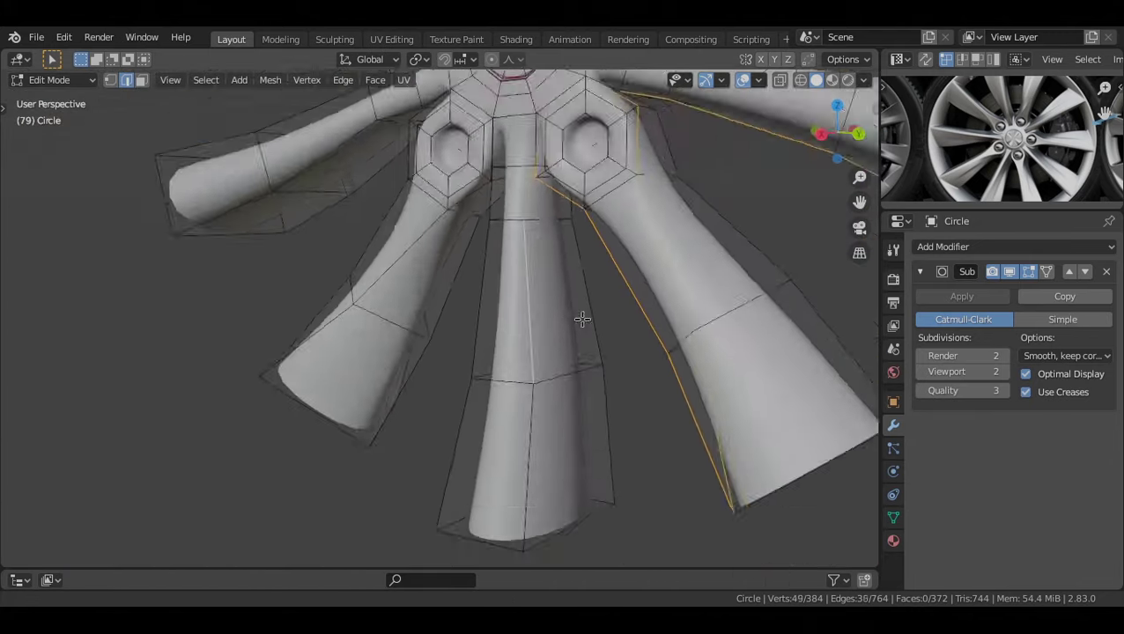
Add the side edge chains of the bottom spoke and the remaining lower-left, left and upper-left spokes to the selection
{"action": "left_click", "coordinate": [582, 319], "text": "shift"}
{"action": "middle_click_drag", "start_coordinate": [583, 319], "coordinate": [570, 289]}
{"action": "scroll", "coordinate": [570, 289], "scroll_direction": "up", "scroll_amount": 3}
{"action": "left_click", "coordinate": [460, 291], "text": "shift"}
{"action": "middle_click_drag", "start_coordinate": [440, 352], "coordinate": [498, 500], "text": "shift"}
{"action": "left_click", "coordinate": [524, 235], "text": "shift"}
{"action": "left_click", "coordinate": [436, 251], "text": "shift"}
{"action": "scroll", "coordinate": [387, 243], "scroll_direction": "down", "scroll_amount": 3}
{"action": "middle_click_drag", "start_coordinate": [342, 237], "coordinate": [570, 373], "text": "shift"}
{"action": "left_click", "coordinate": [302, 174], "text": "shift"}
{"action": "scroll", "coordinate": [529, 229], "scroll_direction": "up", "scroll_amount": 3}
{"action": "middle_click_drag", "start_coordinate": [753, 254], "coordinate": [552, 334], "text": "shift"}
{"action": "scroll", "coordinate": [537, 353], "scroll_direction": "down", "scroll_amount": 4}
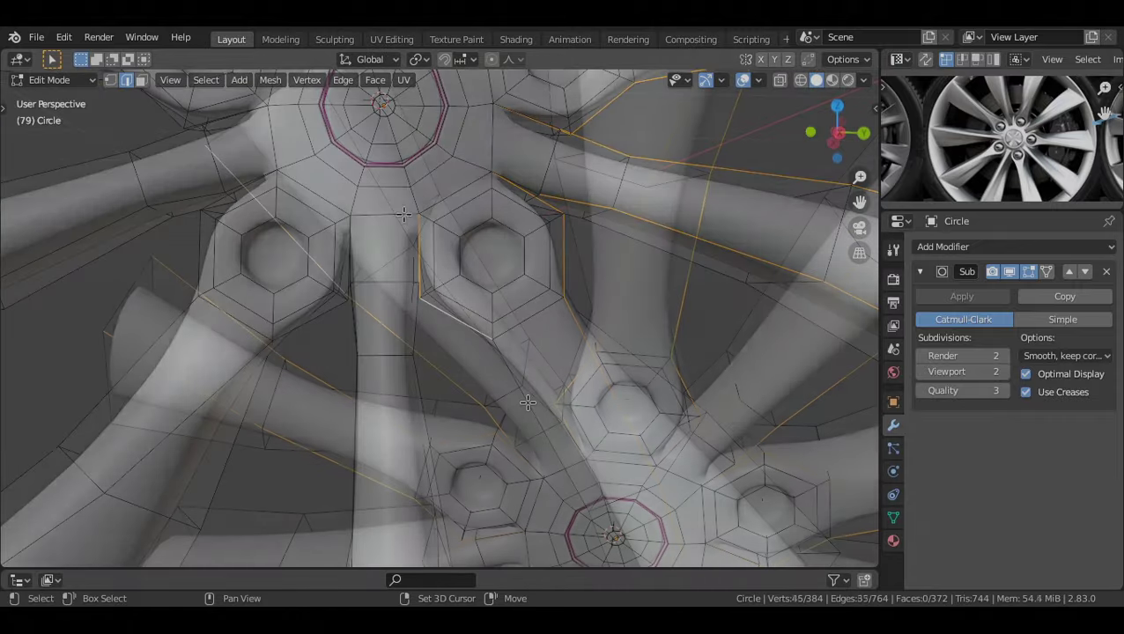
Crease the selected side edges of all ten spokes and toggle the viewport overlays to check the smoothed shape
{"action": "middle_click_drag", "start_coordinate": [528, 402], "coordinate": [515, 373]}
{"action": "scroll", "coordinate": [519, 281], "scroll_direction": "down", "scroll_amount": 3}
{"action": "scroll", "coordinate": [484, 285], "scroll_direction": "down", "scroll_amount": 4}
{"action": "scroll", "coordinate": [491, 301], "scroll_direction": "up", "scroll_amount": 2}
{"action": "scroll", "coordinate": [520, 324], "scroll_direction": "down", "scroll_amount": 2}
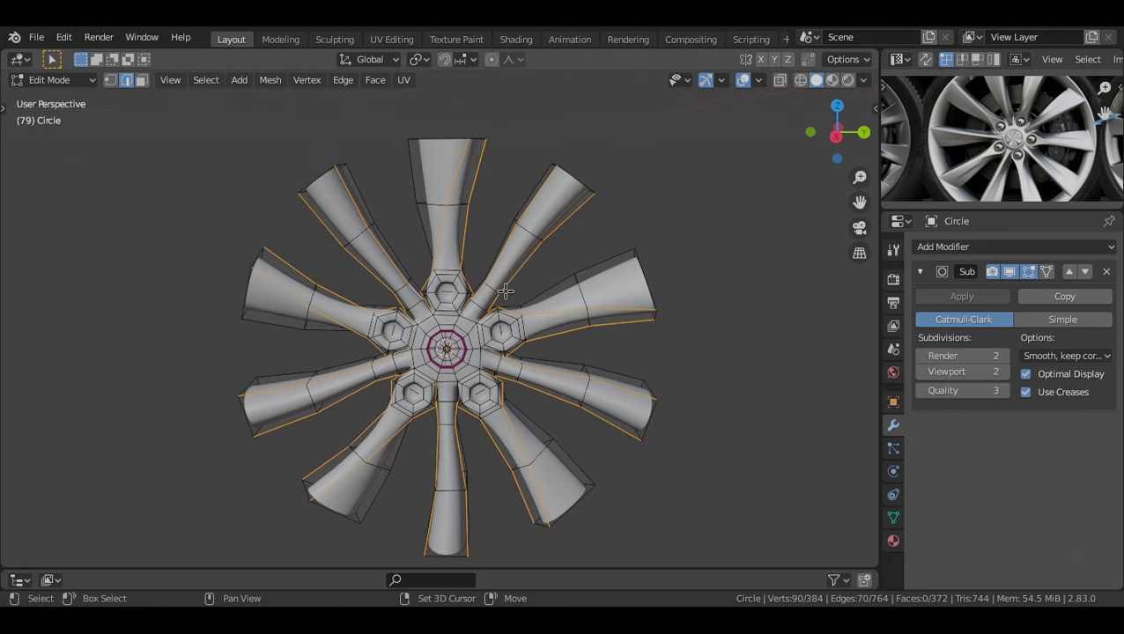
{"action": "right_click", "coordinate": [606, 271]}
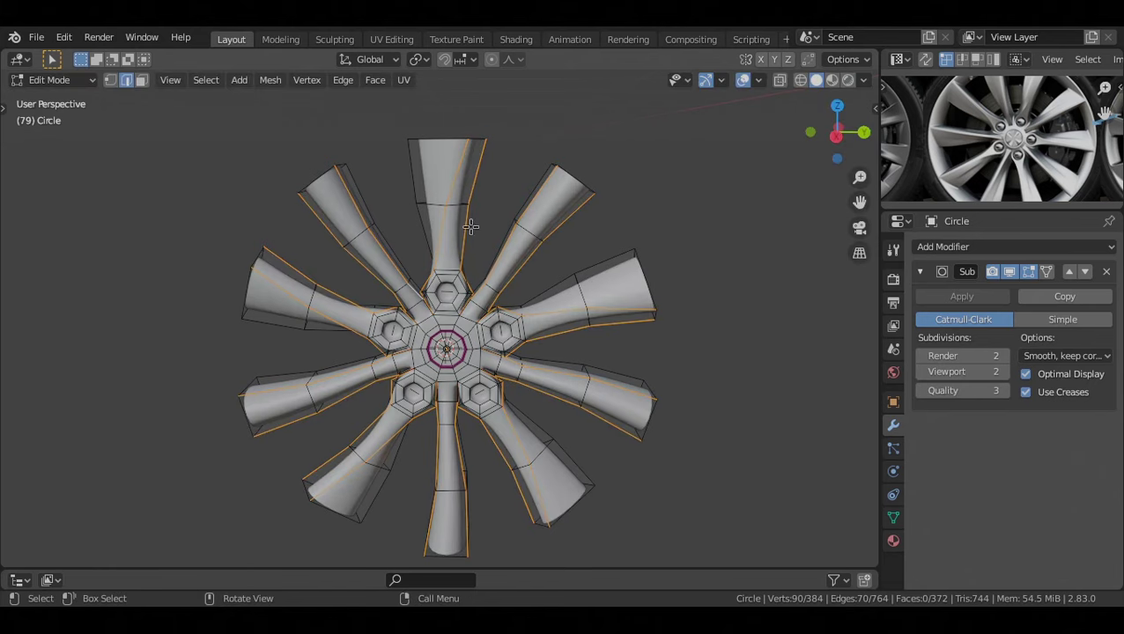
{"action": "middle_click_drag", "start_coordinate": [470, 226], "coordinate": [459, 189]}
{"action": "scroll", "coordinate": [459, 189], "scroll_direction": "up", "scroll_amount": 1}
{"action": "scroll", "coordinate": [577, 400], "scroll_direction": "down", "scroll_amount": 1}
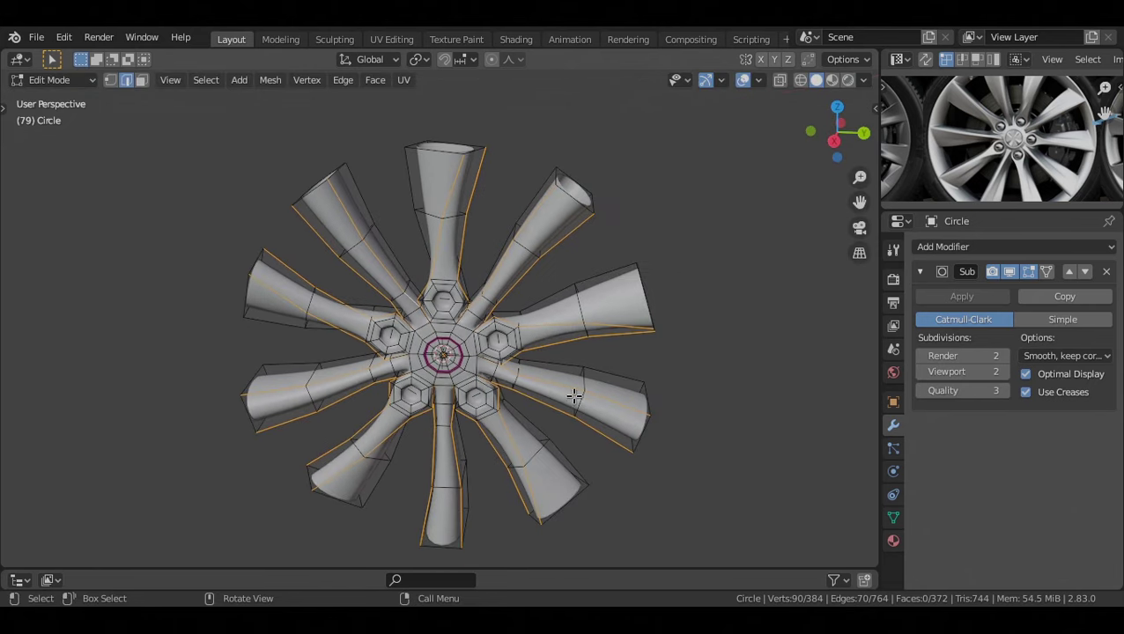
{"action": "middle_click_drag", "start_coordinate": [555, 311], "coordinate": [575, 307]}
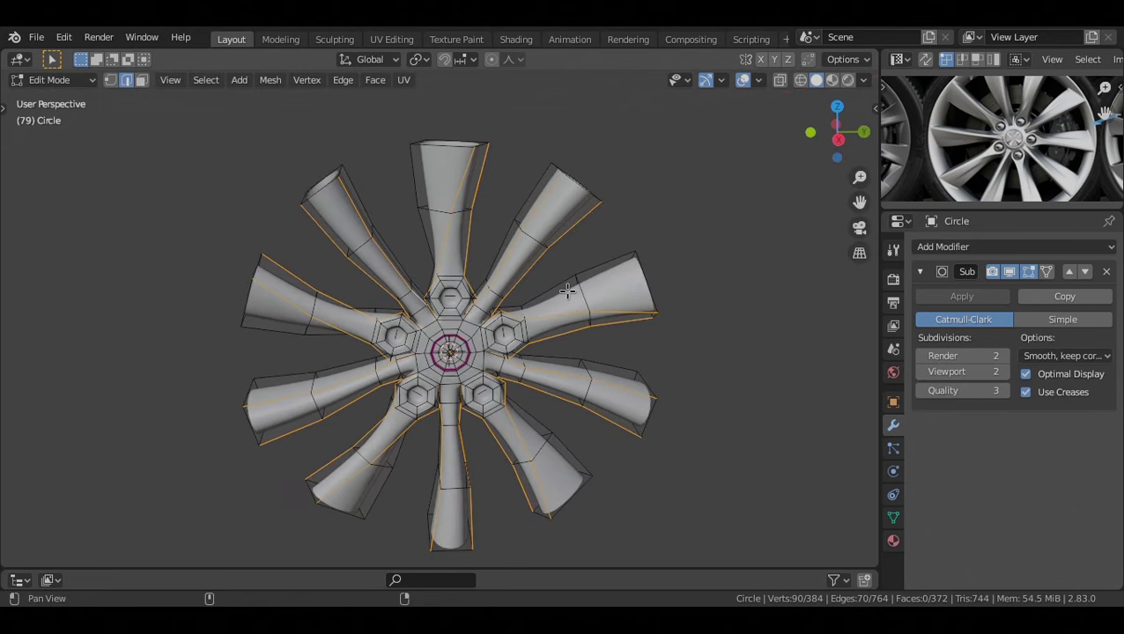
{"action": "key", "text": "shift+alt+z"}
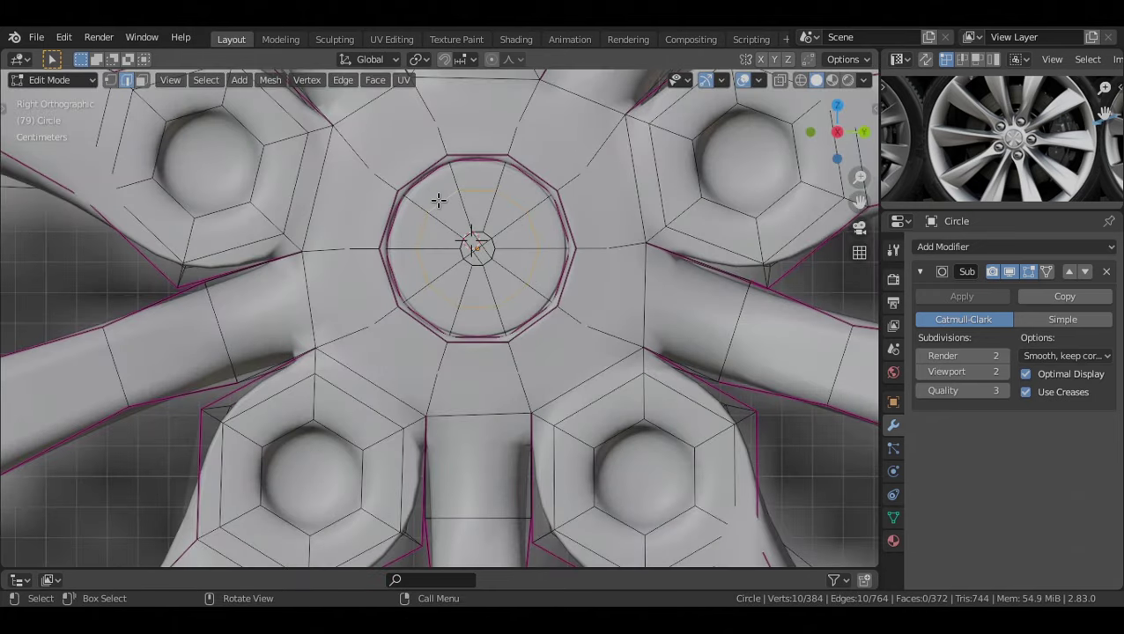
Duplicate the edge ring inside the hub in place and scale the copy up to surround the spoke ends
{"action": "scroll", "coordinate": [438, 201], "scroll_direction": "down", "scroll_amount": 10}
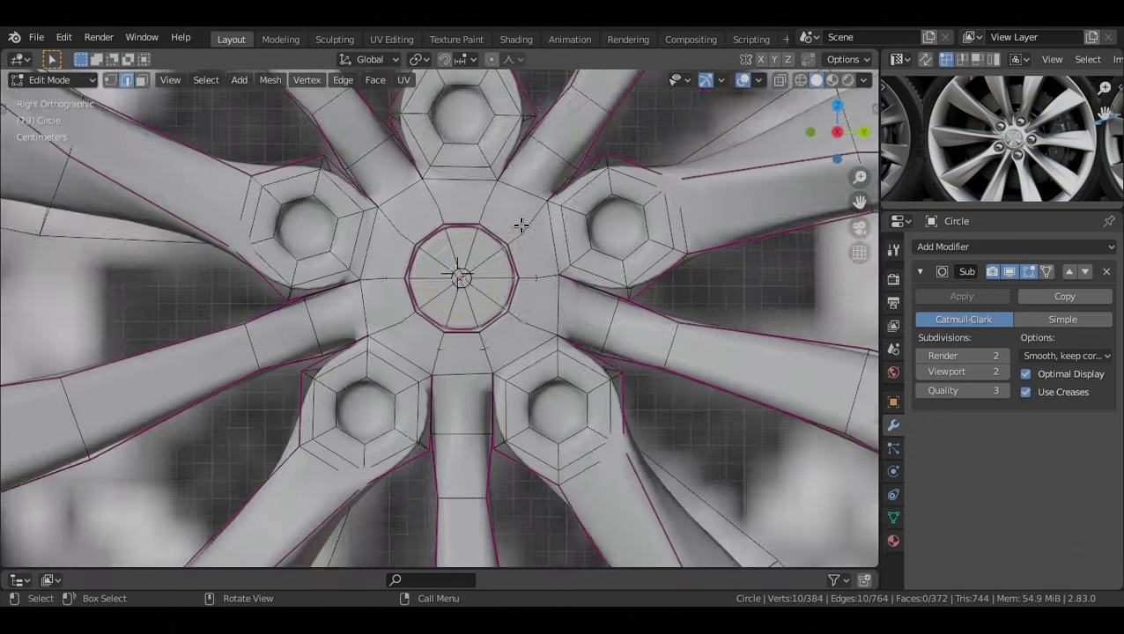
{"action": "key", "text": "shift+d"}
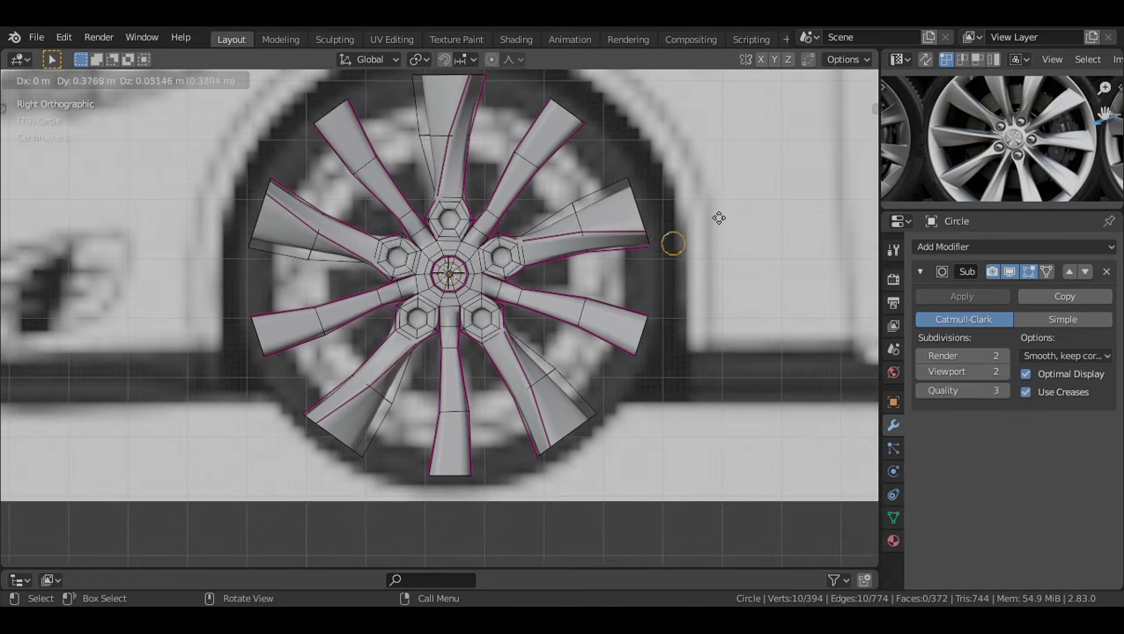
{"action": "right_click", "coordinate": [717, 225]}
{"action": "middle_click_drag", "start_coordinate": [592, 229], "coordinate": [508, 263]}
{"action": "key", "text": "s"}
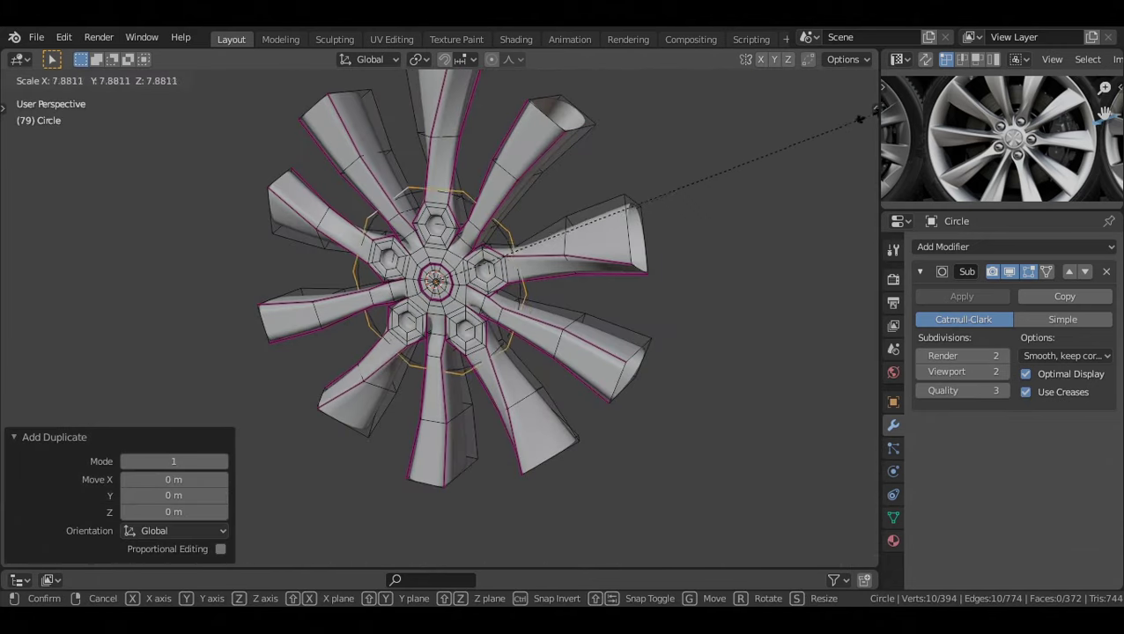
{"action": "left_click", "coordinate": [639, 397]}
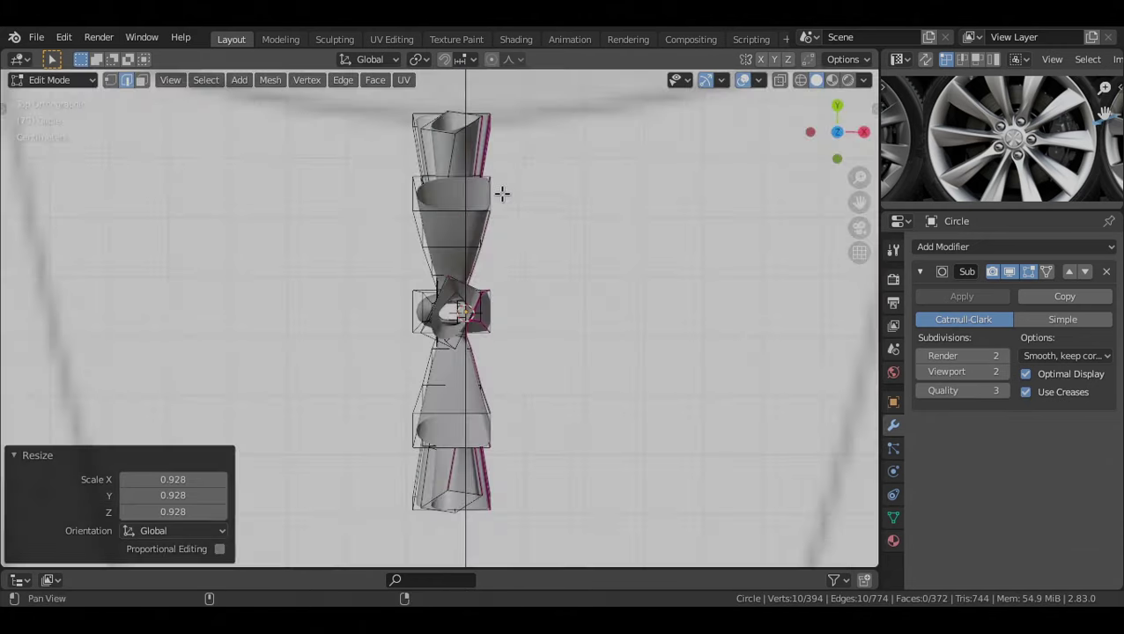
Move the large ring about 0.082 m along X and extrude it back along X into a rim band covering the spokes' depth
{"action": "middle_click_drag", "start_coordinate": [502, 195], "coordinate": [514, 203], "text": "shift"}
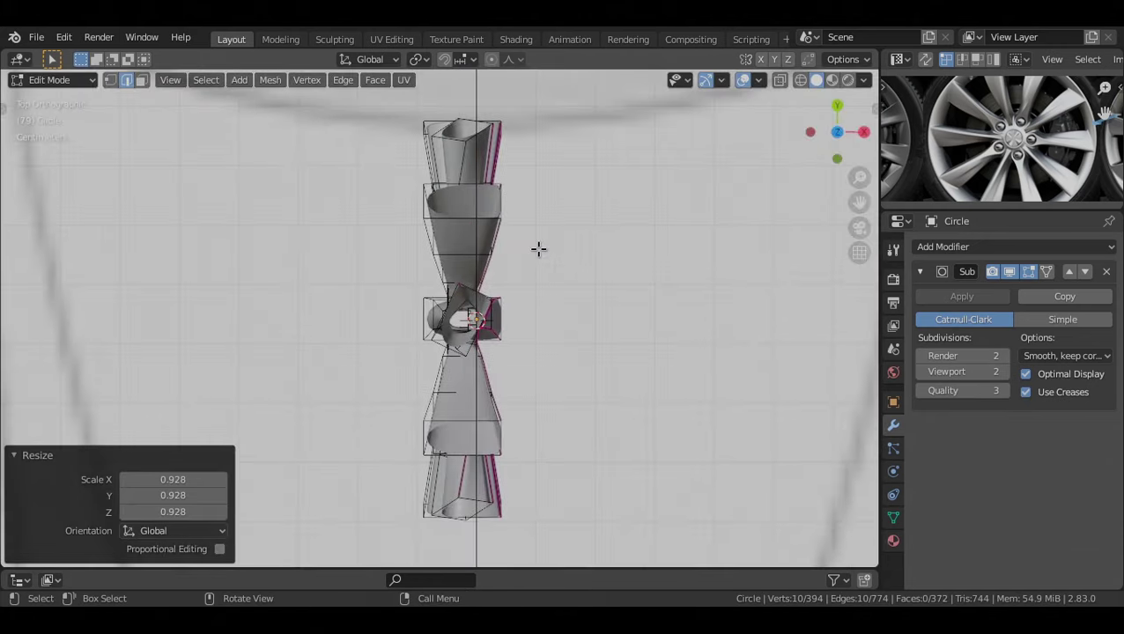
{"action": "scroll", "coordinate": [540, 249], "scroll_direction": "down", "scroll_amount": 2}
{"action": "key", "text": "g"}
{"action": "key", "text": "x"}
{"action": "left_click", "coordinate": [553, 329]}
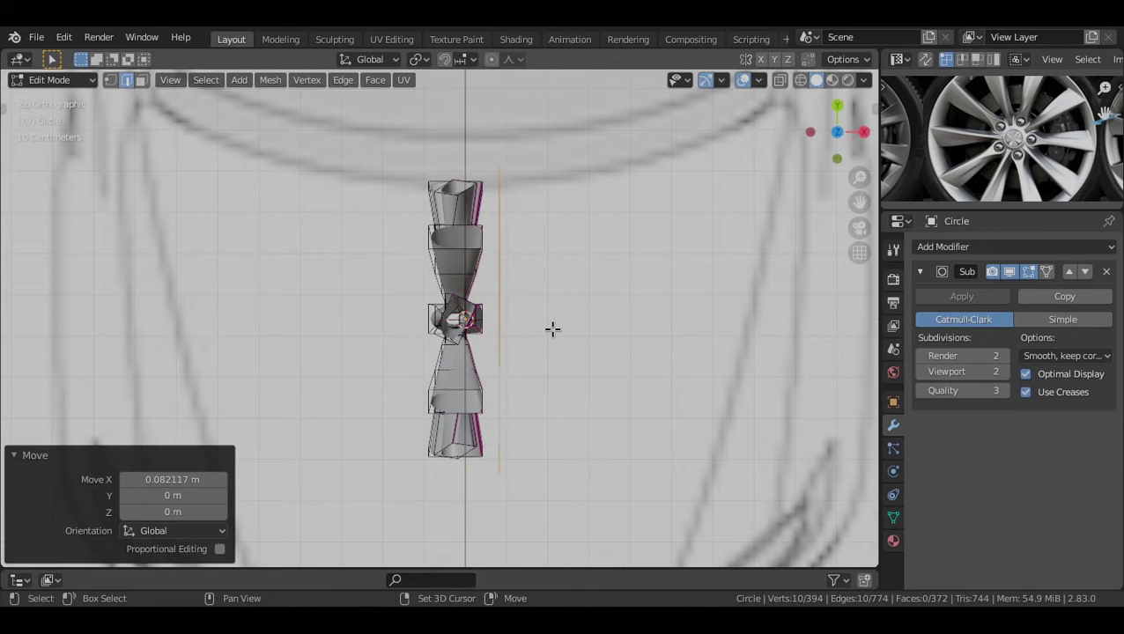
{"action": "key", "text": "g"}
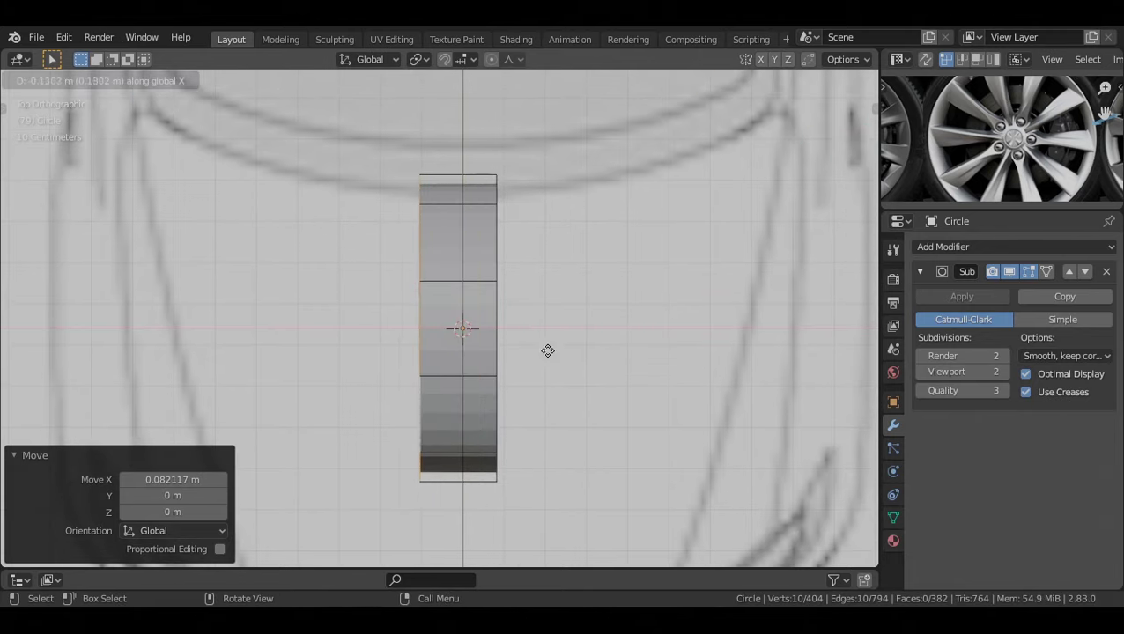
{"action": "left_click", "coordinate": [557, 354]}
Select the rim band's whole face loop, extrude it in place and scale the new faces slightly inward to thicken the rim
{"action": "middle_click_drag", "start_coordinate": [557, 354], "coordinate": [542, 233]}
{"action": "left_click", "coordinate": [576, 208], "text": "alt"}
{"action": "key", "text": "KP_3"}
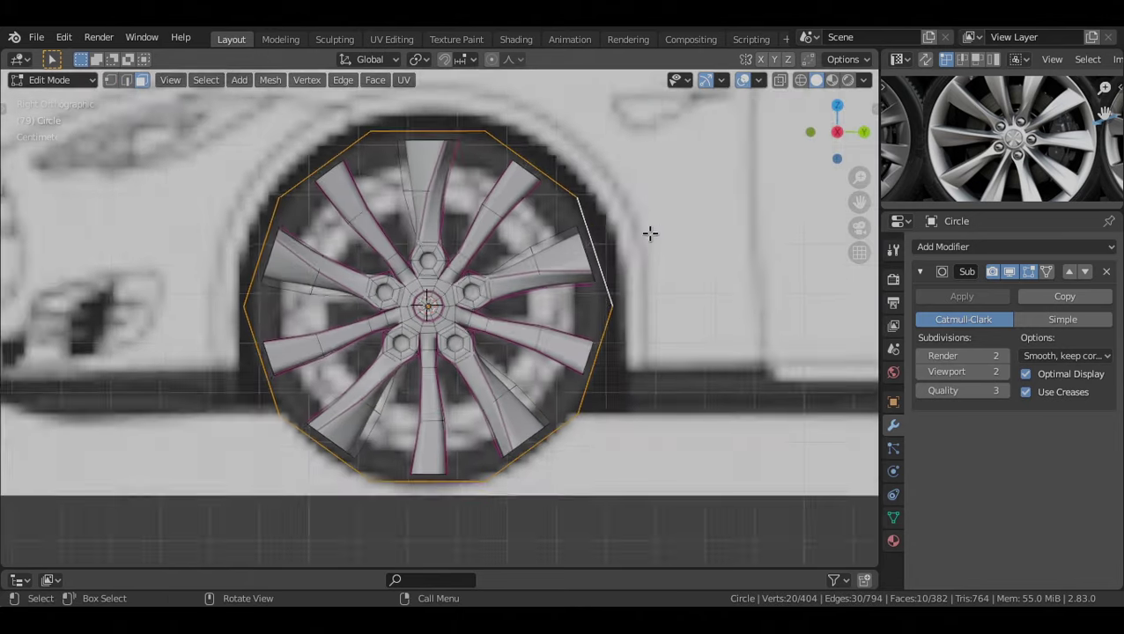
{"action": "scroll", "coordinate": [650, 234], "scroll_direction": "up", "scroll_amount": 1}
{"action": "middle_click_drag", "start_coordinate": [650, 234], "coordinate": [665, 269], "text": "shift"}
{"action": "key", "text": "e"}
{"action": "key", "text": "Escape"}
{"action": "key", "text": "s"}
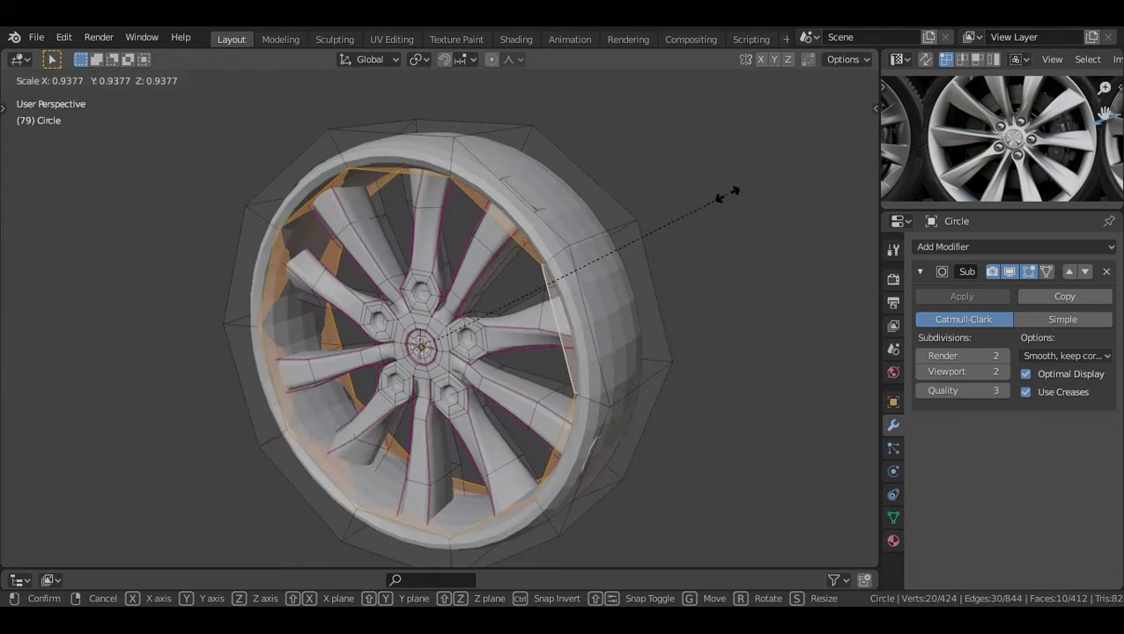
{"action": "left_click", "coordinate": [710, 197]}
Scale the rim's new inner faces along the X axis only
{"action": "middle_click_drag", "start_coordinate": [599, 199], "coordinate": [715, 208]}
{"action": "key", "text": "s"}
{"action": "key", "text": "x"}
{"action": "left_click", "coordinate": [750, 203]}
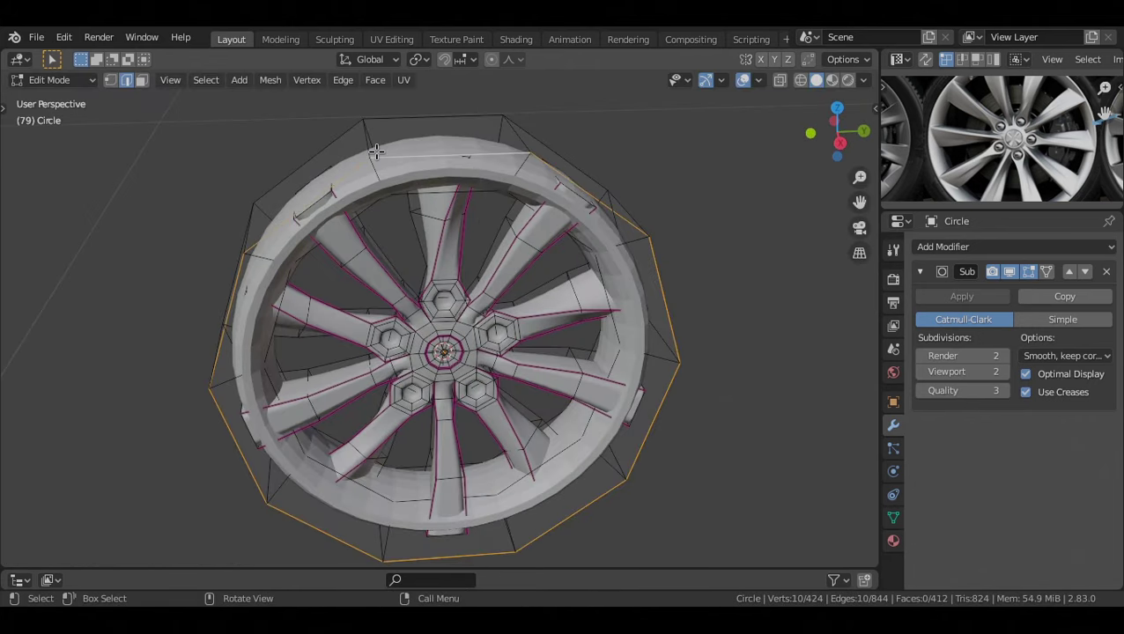
Crease the two outer edge loops at the front and back of the rim
{"action": "middle_click_drag", "start_coordinate": [376, 151], "coordinate": [503, 162]}
{"action": "key", "text": "shift+e"}
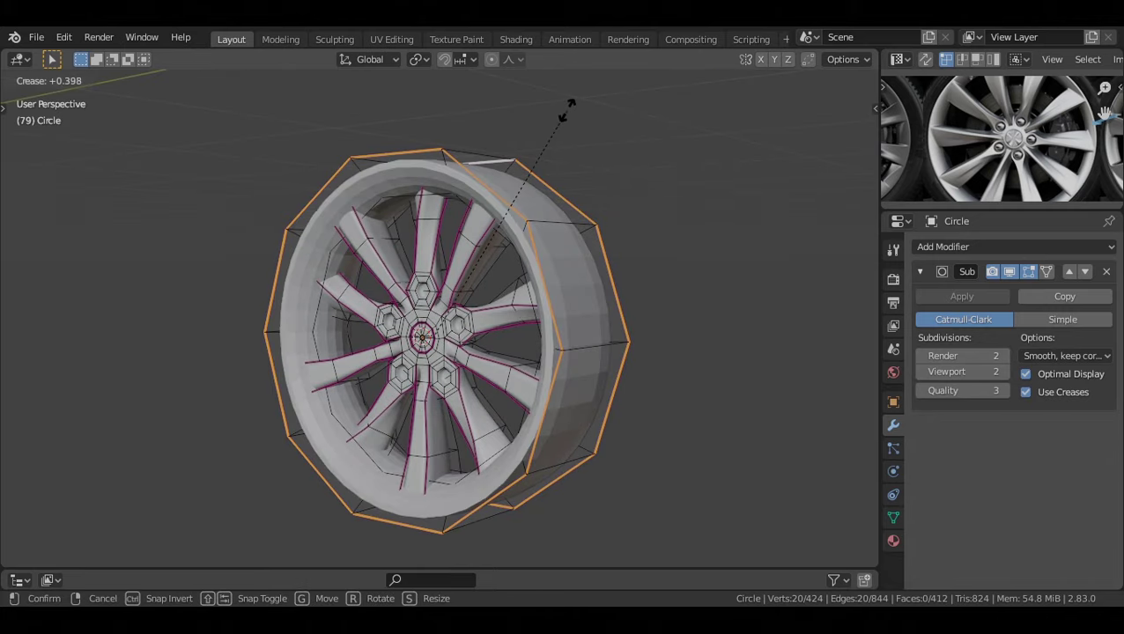
{"action": "left_click", "coordinate": [568, 108]}
Shade the wheel object smooth and add one more edge loop around the rim in Edit Mode
{"action": "middle_click_drag", "start_coordinate": [568, 108], "coordinate": [516, 172]}
{"action": "key", "text": "Tab"}
{"action": "right_click", "coordinate": [467, 151]}
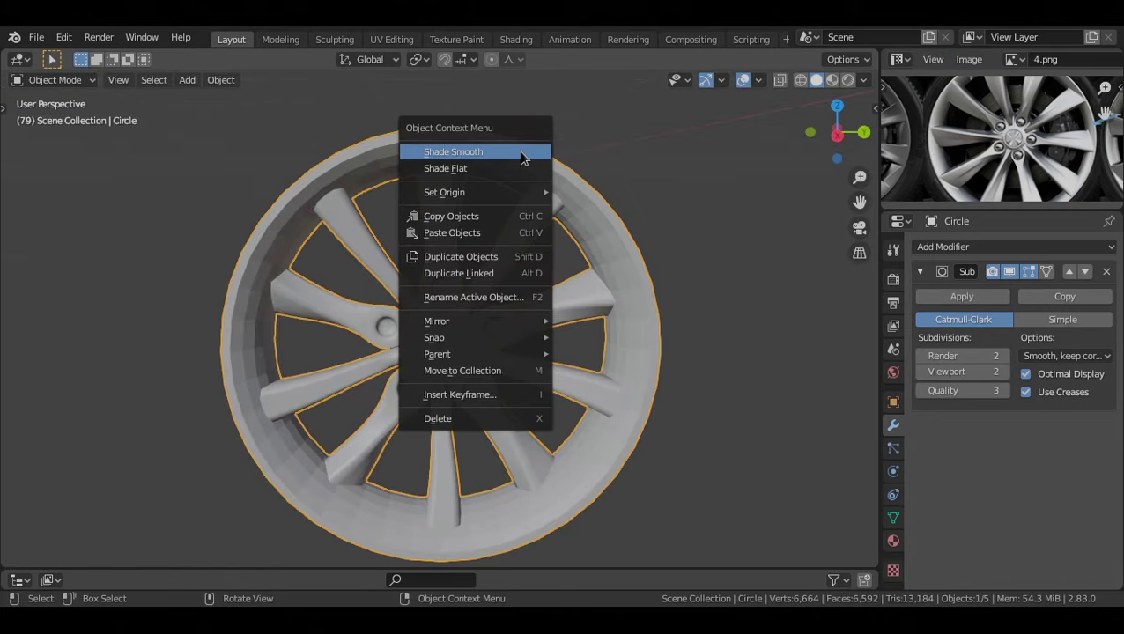
{"action": "left_click", "coordinate": [465, 151]}
{"action": "middle_click_drag", "start_coordinate": [622, 201], "coordinate": [643, 255]}
{"action": "key", "text": "Tab"}
{"action": "left_click", "coordinate": [617, 246]}
{"action": "key", "text": "Tab"}
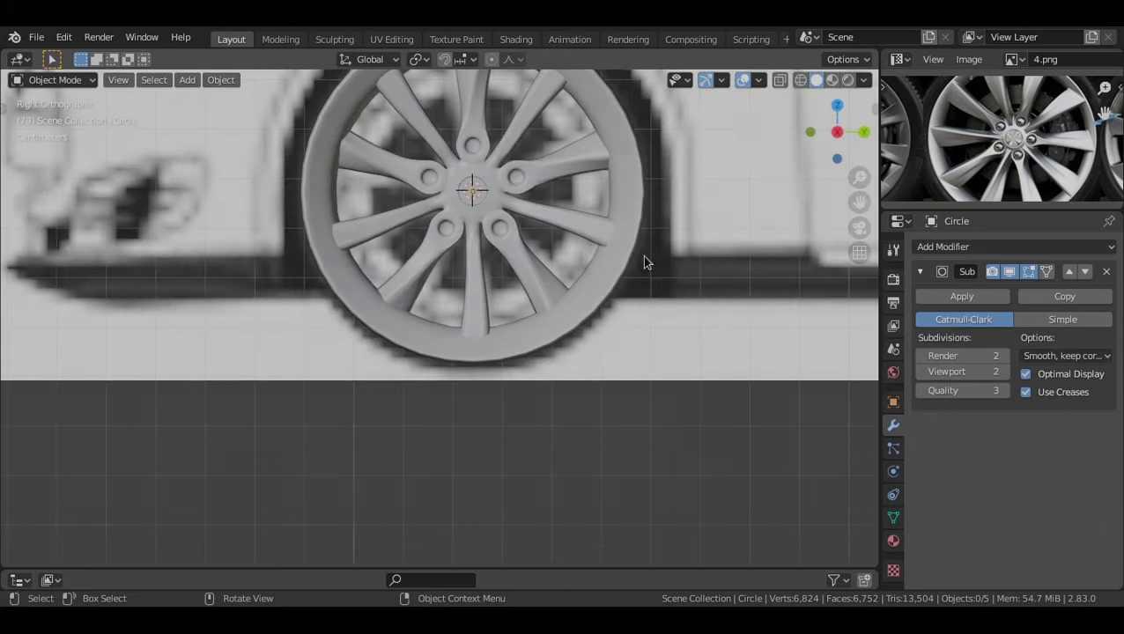
Examine the wheel from the right view against the blueprint and compare the hub and lug nuts with the reference photo
{"action": "scroll", "coordinate": [643, 255], "scroll_direction": "up", "scroll_amount": 3}
{"action": "middle_click_drag", "start_coordinate": [343, 195], "coordinate": [477, 317], "text": "shift"}
{"action": "middle_click_drag", "start_coordinate": [651, 261], "coordinate": [567, 338], "text": "shift"}
{"action": "scroll", "coordinate": [1035, 133], "scroll_direction": "up", "scroll_amount": 5}
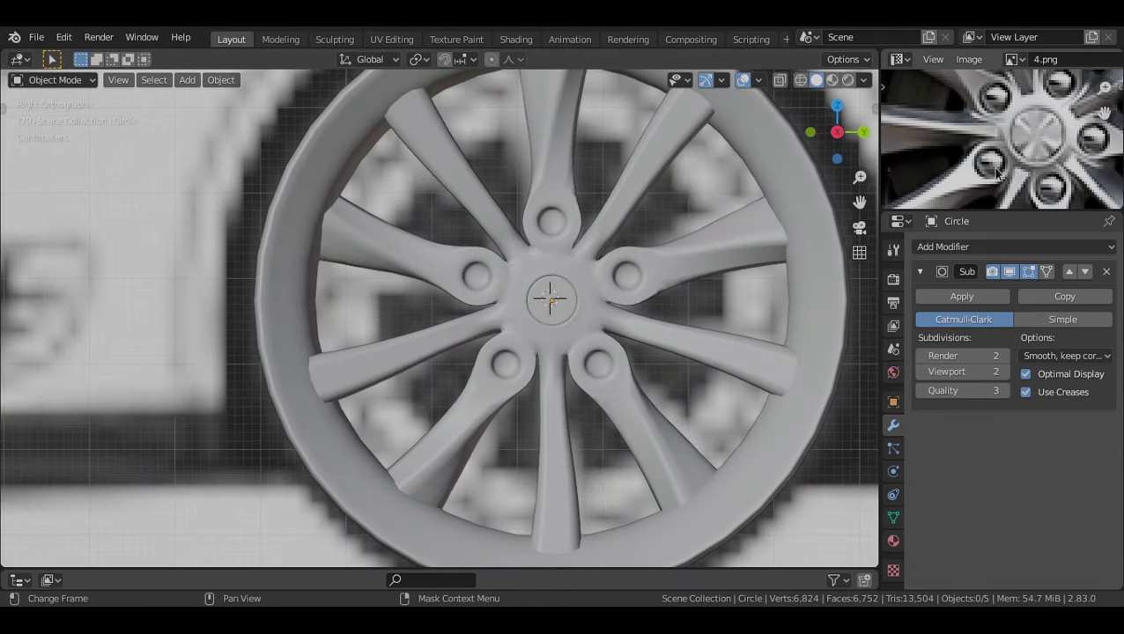
{"action": "scroll", "coordinate": [569, 235], "scroll_direction": "up", "scroll_amount": 2}
{"action": "scroll", "coordinate": [700, 299], "scroll_direction": "down", "scroll_amount": 4}
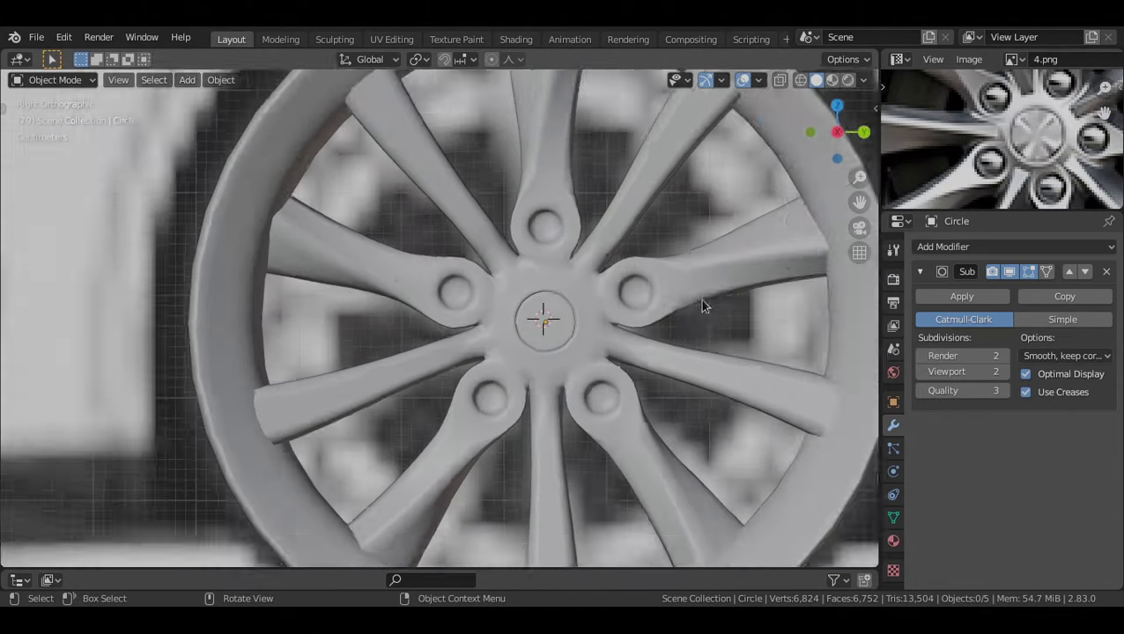
{"action": "scroll", "coordinate": [1002, 139], "scroll_direction": "down", "scroll_amount": 2}
{"action": "middle_click_drag", "start_coordinate": [872, 301], "coordinate": [538, 337], "text": "shift"}
{"action": "scroll", "coordinate": [422, 334], "scroll_direction": "down", "scroll_amount": 1}
{"action": "middle_click_drag", "start_coordinate": [392, 331], "coordinate": [468, 313], "text": "shift"}
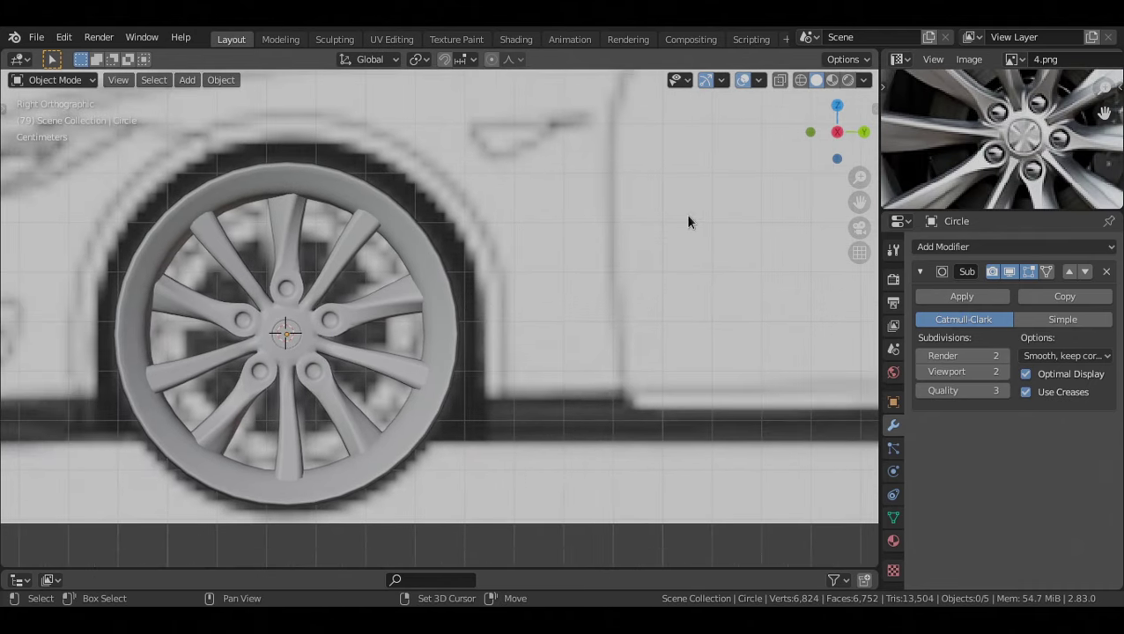
Place the 3D cursor in the empty space beside the wheel
{"action": "key", "text": "shift+a"}
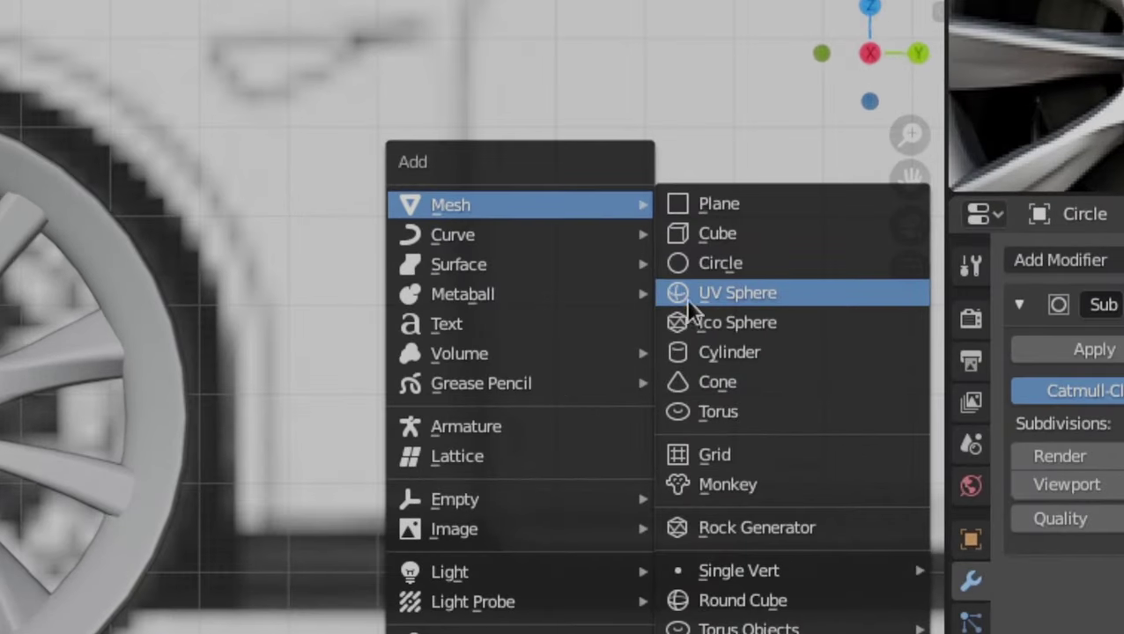
{"action": "key", "text": "Escape"}
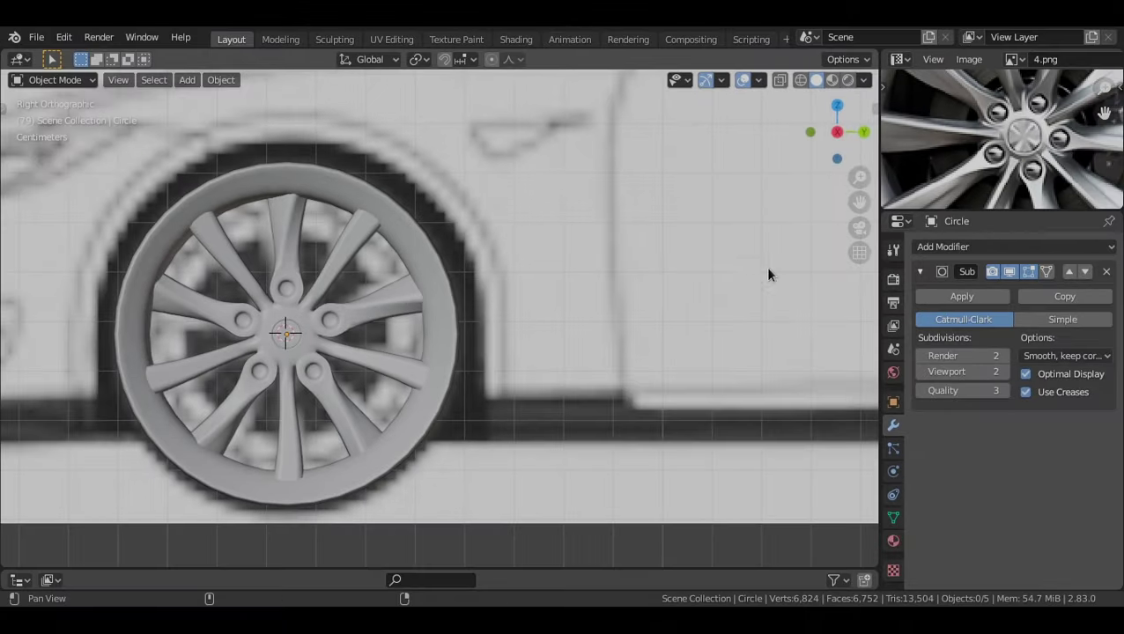
{"action": "middle_click_drag", "start_coordinate": [741, 296], "coordinate": [366, 265], "text": "shift"}
{"action": "right_click_drag", "start_coordinate": [239, 353], "coordinate": [260, 346], "text": "shift"}
{"action": "middle_click_drag", "start_coordinate": [521, 313], "coordinate": [494, 229]}
Add a cube mesh at the 3D cursor and scale it to 0.409
{"action": "key", "text": "shift+a"}
{"action": "mouse_move", "coordinate": [492, 229]}
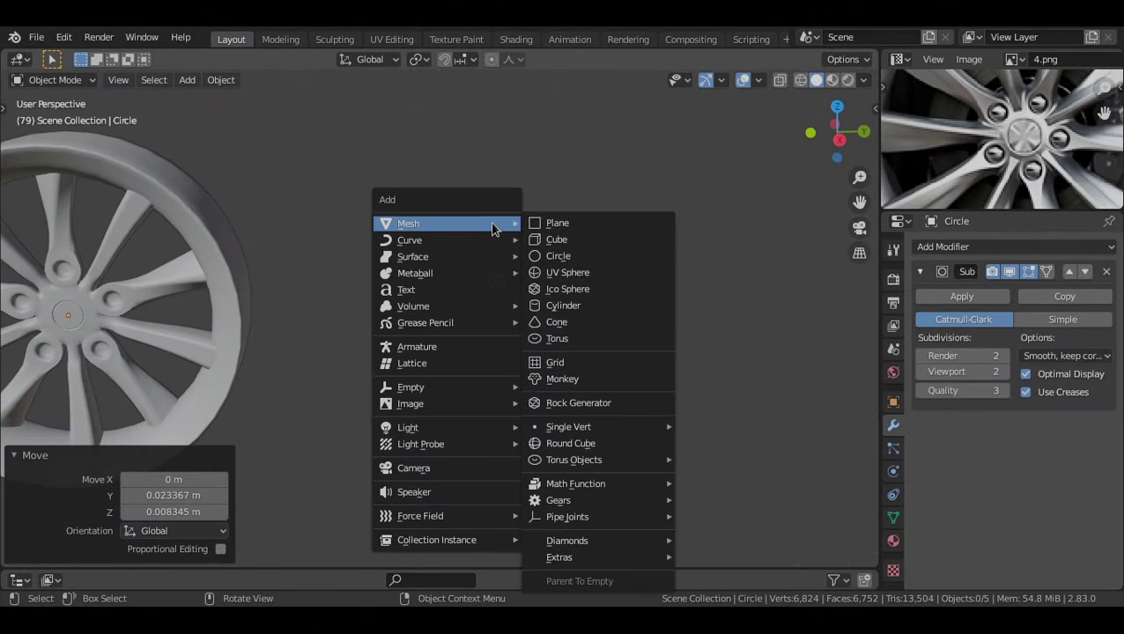
{"action": "left_click", "coordinate": [550, 240]}
{"action": "scroll", "coordinate": [627, 315], "scroll_direction": "down", "scroll_amount": 5}
{"action": "key", "text": "s"}
{"action": "left_click", "coordinate": [588, 337]}
{"action": "scroll", "coordinate": [546, 339], "scroll_direction": "up", "scroll_amount": 1}
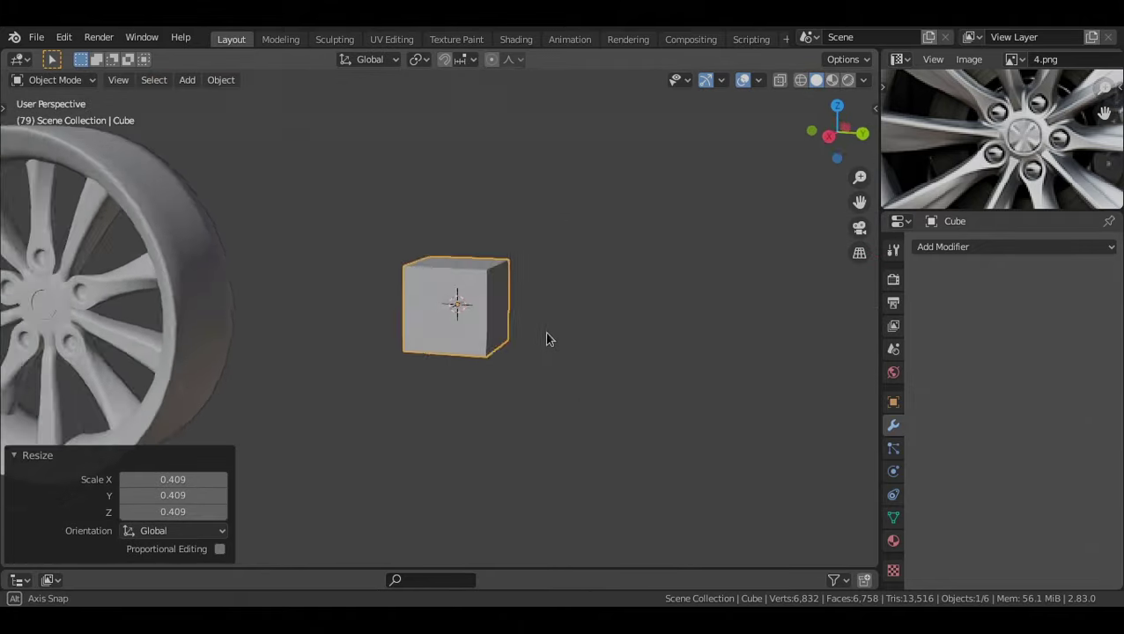
Give the cube a Subdivision Surface modifier with the viewport level set to 3
{"action": "left_click", "coordinate": [943, 247]}
{"action": "left_click", "coordinate": [798, 513]}
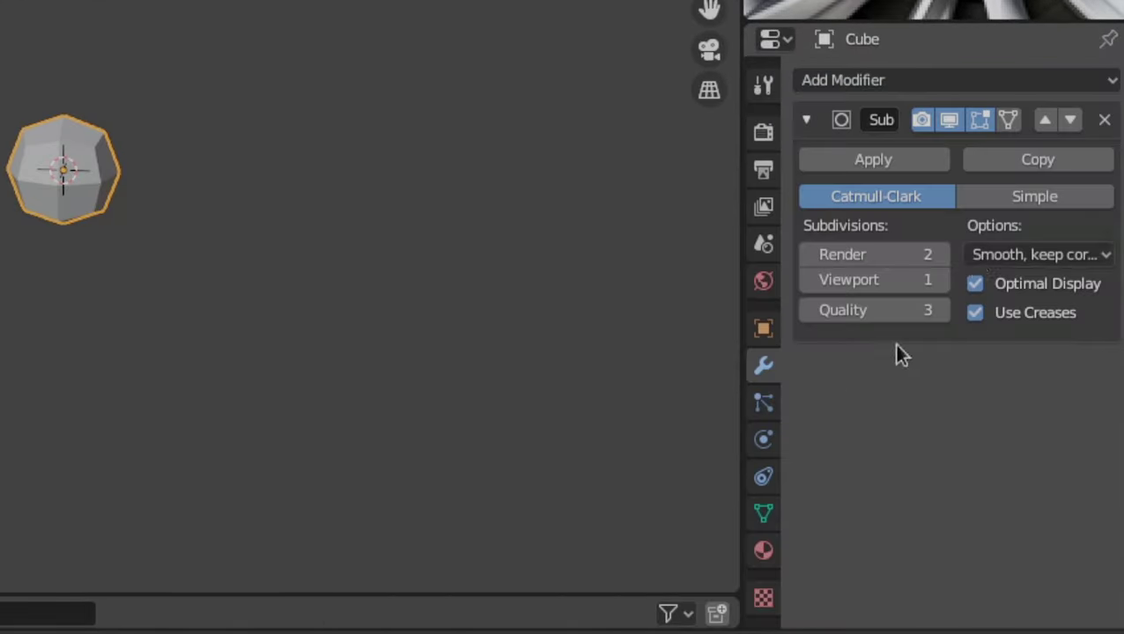
{"action": "left_click", "coordinate": [943, 279]}
{"action": "left_click", "coordinate": [943, 280]}
{"action": "left_click", "coordinate": [943, 279]}
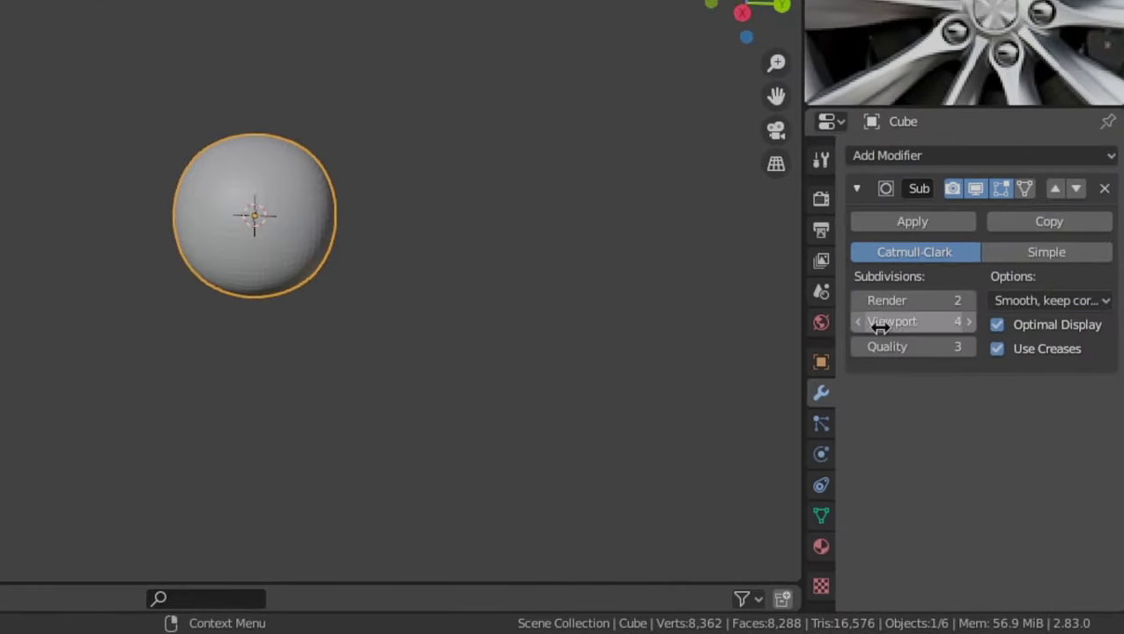
{"action": "left_click", "coordinate": [859, 323]}
Add a Cast modifier of type Sphere to the cube and apply both the Subdivision Surface and Cast modifiers
{"action": "left_click", "coordinate": [887, 155]}
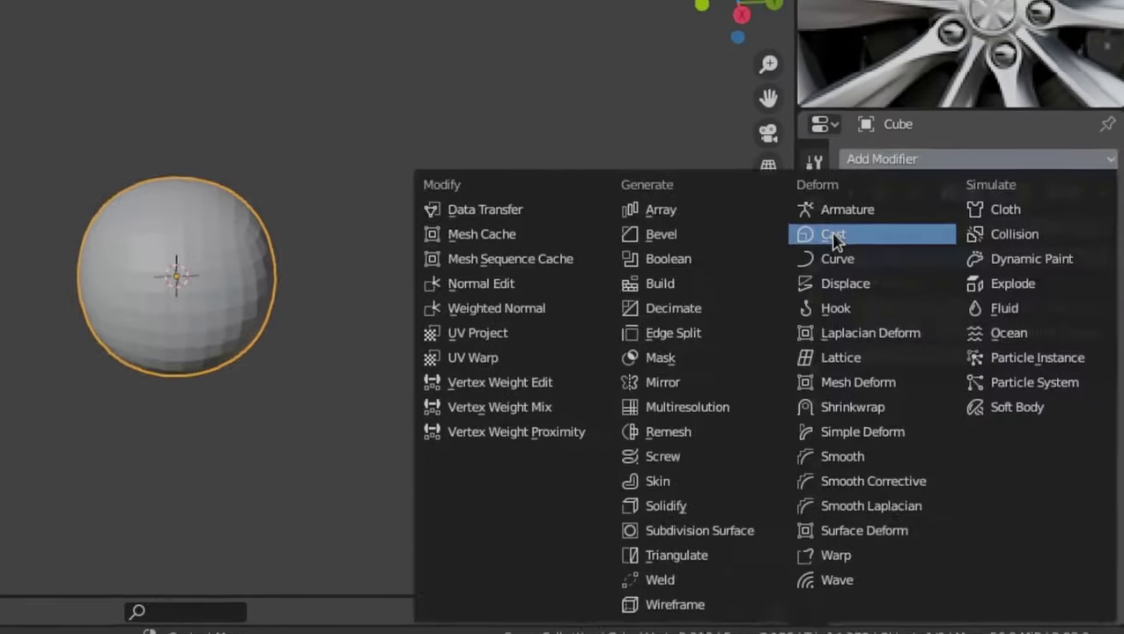
{"action": "left_click", "coordinate": [835, 234]}
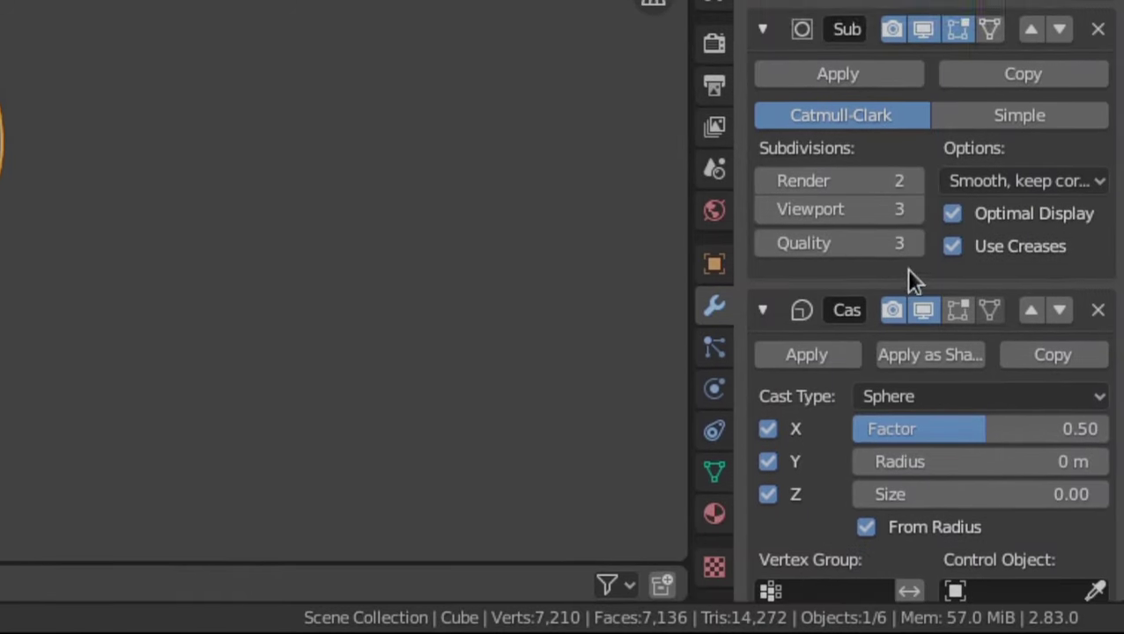
{"action": "scroll", "coordinate": [905, 268], "scroll_direction": "down", "scroll_amount": 1}
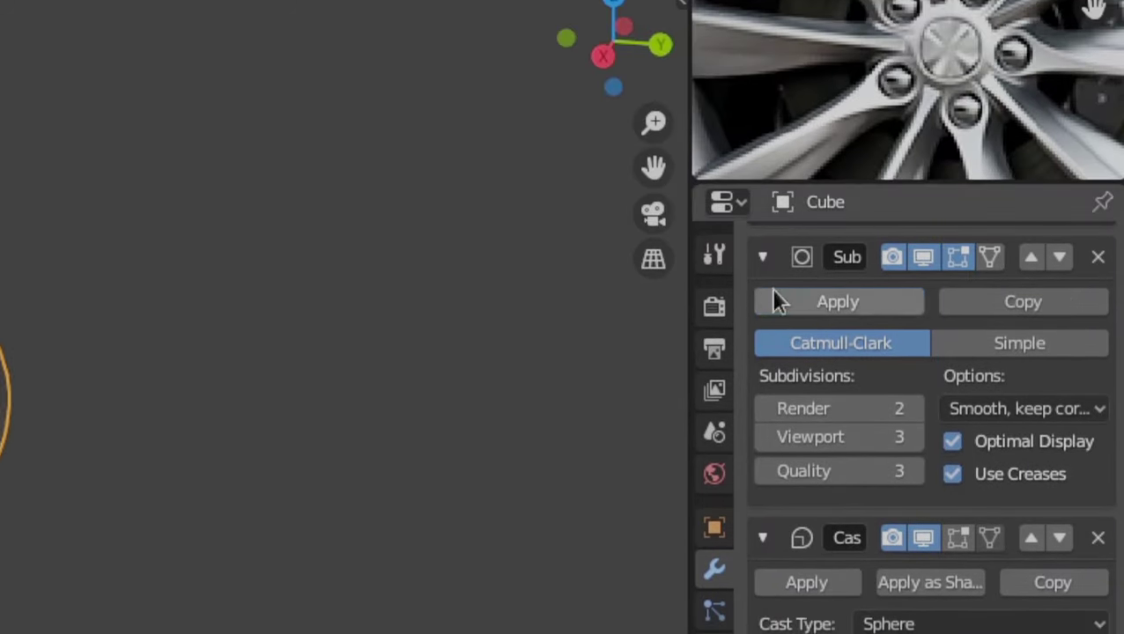
{"action": "left_click", "coordinate": [775, 38]}
{"action": "left_click", "coordinate": [810, 314]}
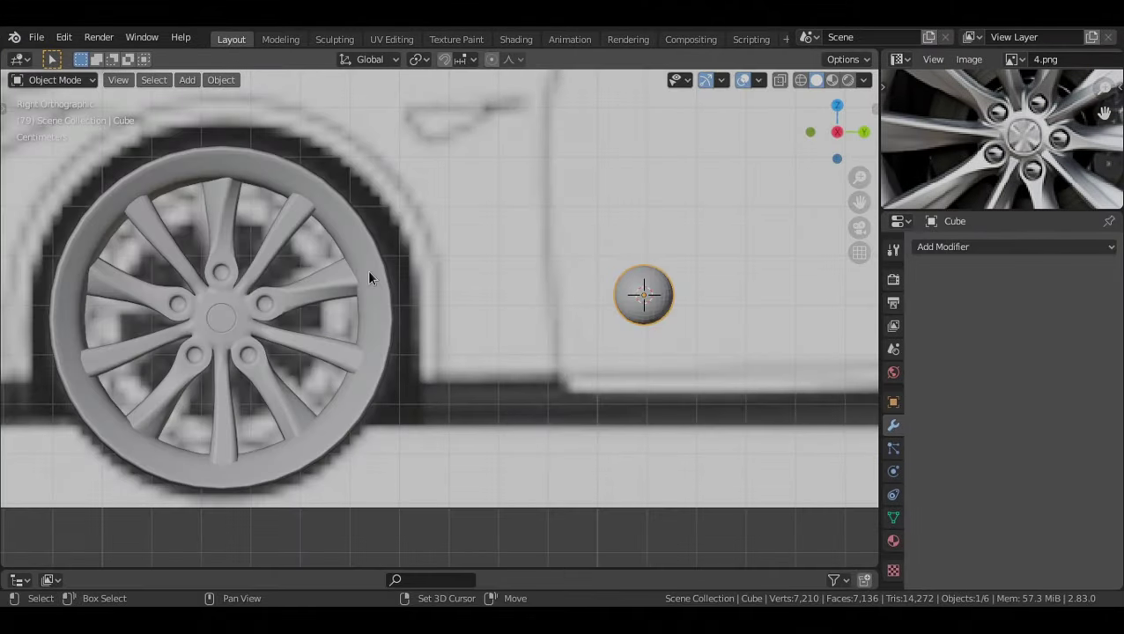
Join the sphere into the wheel object and select all of the sphere's linked geometry in Edit Mode
{"action": "left_click", "coordinate": [368, 270]}
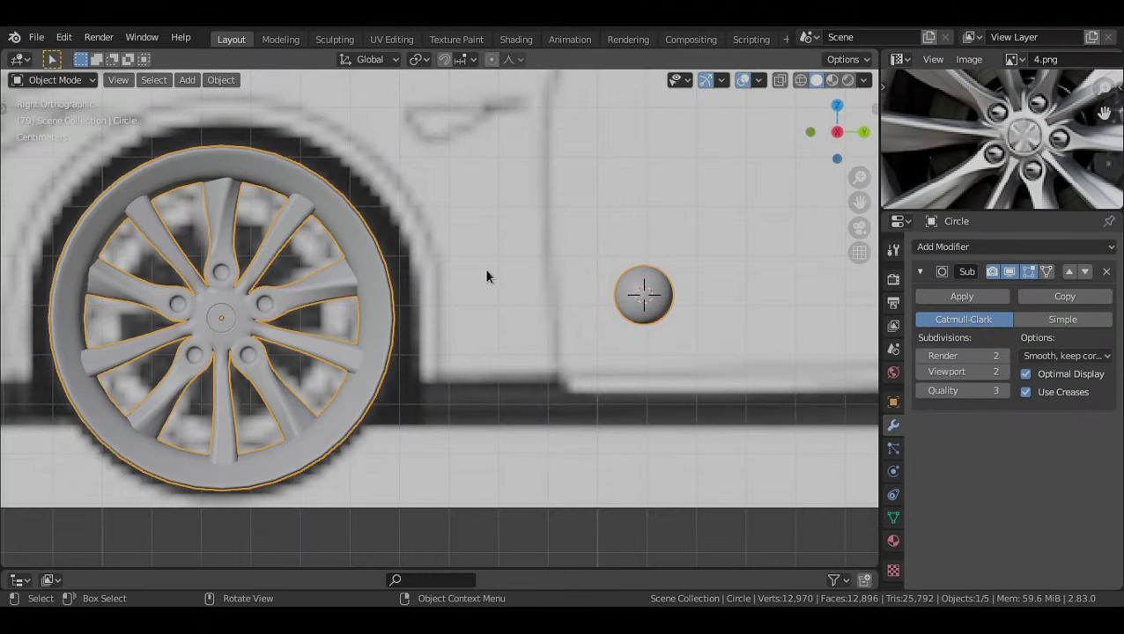
{"action": "key", "text": "Tab"}
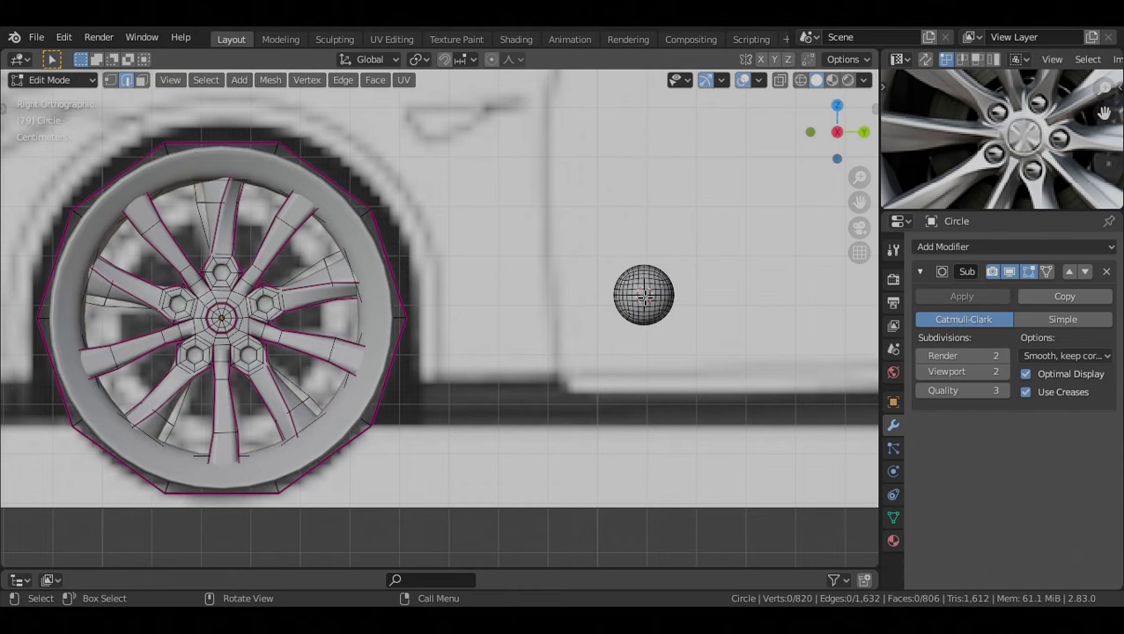
{"action": "key", "text": "l"}
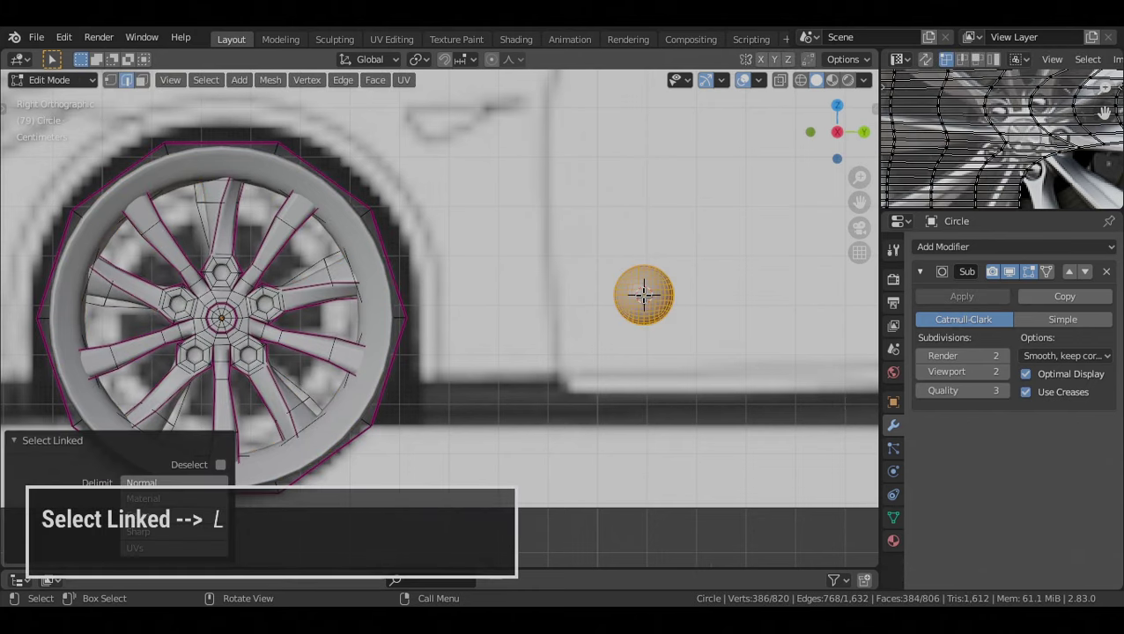
Move the sphere -0.84955 m along Y and 0.03505 m along Z onto the wheel's uppermost lug hole
{"action": "key", "text": "g"}
{"action": "right_click", "coordinate": [679, 186]}
{"action": "key", "text": "g"}
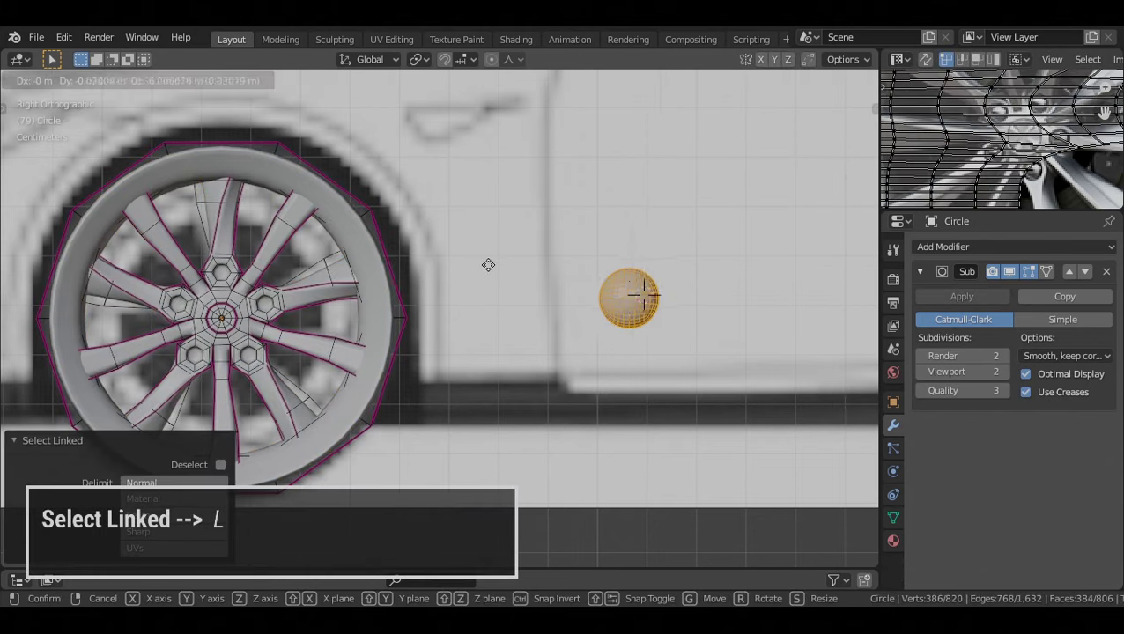
{"action": "left_click", "coordinate": [222, 277]}
{"action": "scroll", "coordinate": [474, 293], "scroll_direction": "up", "scroll_amount": 6}
{"action": "middle_click_drag", "start_coordinate": [222, 277], "coordinate": [438, 337], "text": "shift"}
{"action": "scroll", "coordinate": [594, 378], "scroll_direction": "up", "scroll_amount": 3}
Scale the sphere to about 0.35 and centre it in the uppermost lug hole
{"action": "key", "text": "s"}
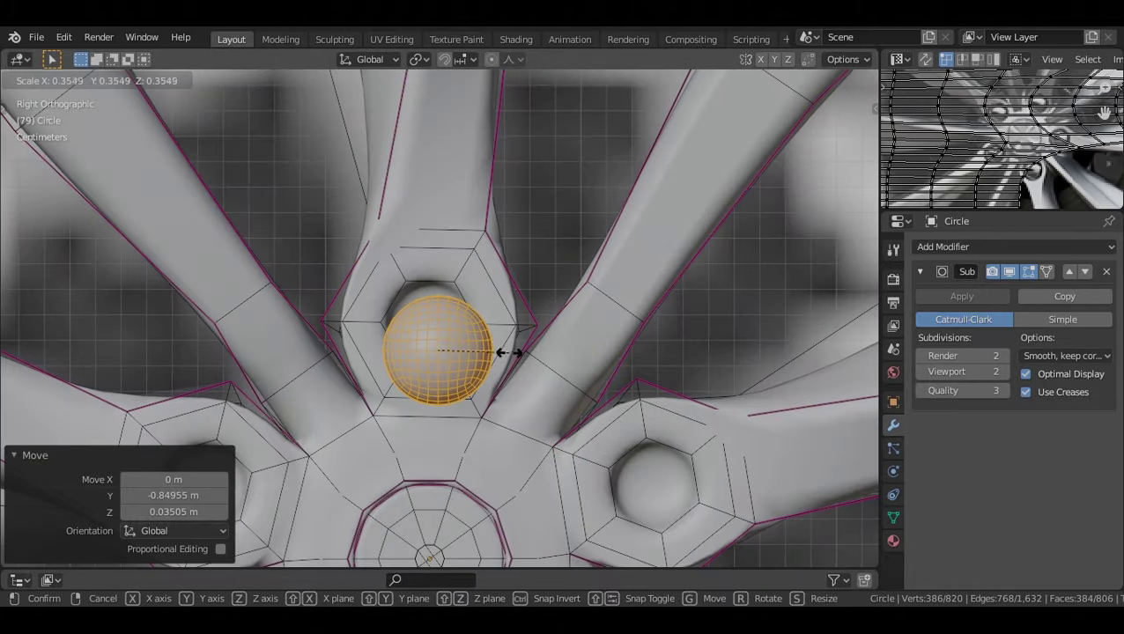
{"action": "left_click", "coordinate": [510, 353]}
{"action": "middle_click_drag", "start_coordinate": [509, 353], "coordinate": [535, 363], "text": "shift"}
{"action": "scroll", "coordinate": [535, 364], "scroll_direction": "up", "scroll_amount": 3}
{"action": "key", "text": "g"}
Duplicate the sphere and centre the copy in the upper-right lug hole
{"action": "key", "text": "shift+d"}
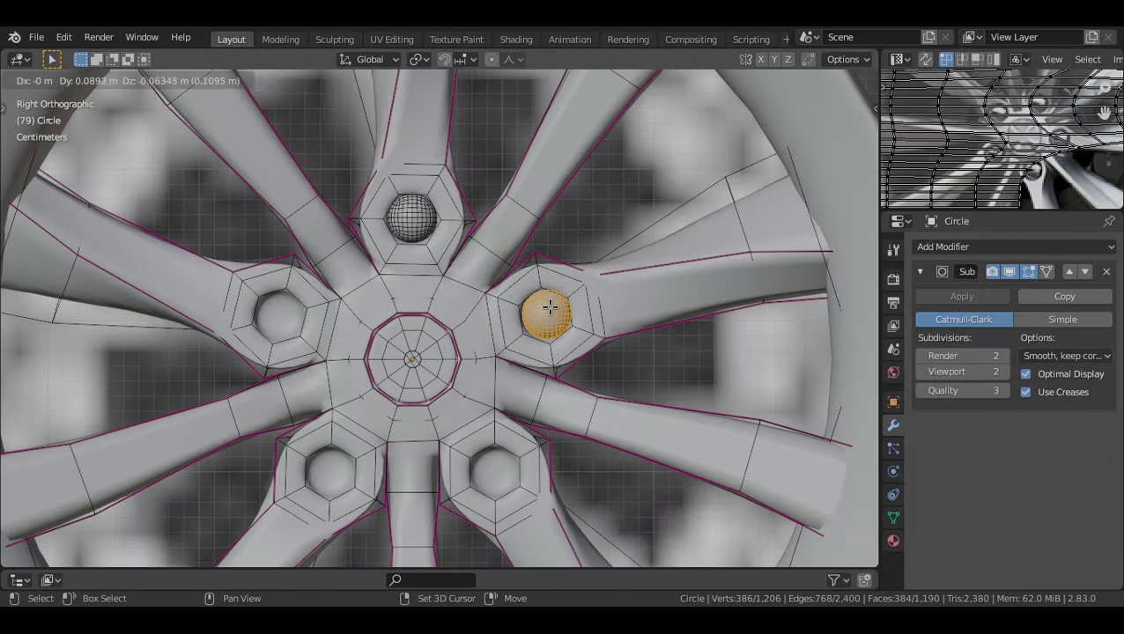
{"action": "left_click", "coordinate": [549, 307]}
{"action": "scroll", "coordinate": [617, 319], "scroll_direction": "up", "scroll_amount": 6}
{"action": "middle_click_drag", "start_coordinate": [678, 328], "coordinate": [482, 306], "text": "shift"}
{"action": "key", "text": "g"}
{"action": "left_click", "coordinate": [461, 248]}
Duplicate the sphere into the lower-right lug hole and the remaining empty lug holes
{"action": "scroll", "coordinate": [462, 248], "scroll_direction": "down", "scroll_amount": 4}
{"action": "key", "text": "shift+d"}
{"action": "left_click", "coordinate": [480, 111]}
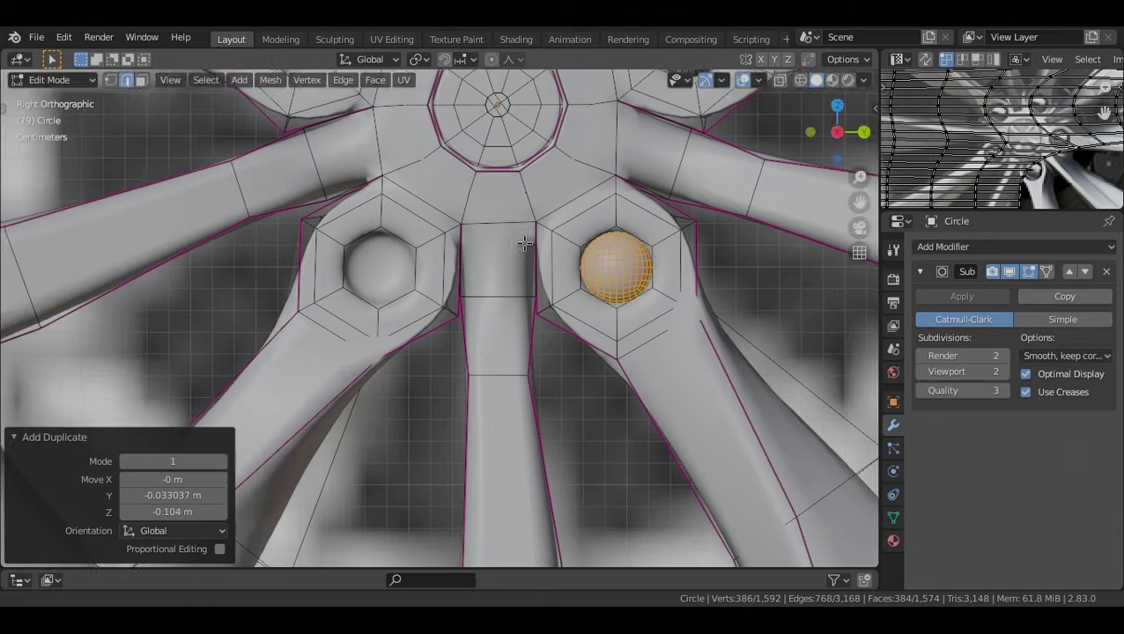
{"action": "key", "text": "shift+d"}
{"action": "scroll", "coordinate": [426, 167], "scroll_direction": "down", "scroll_amount": 2}
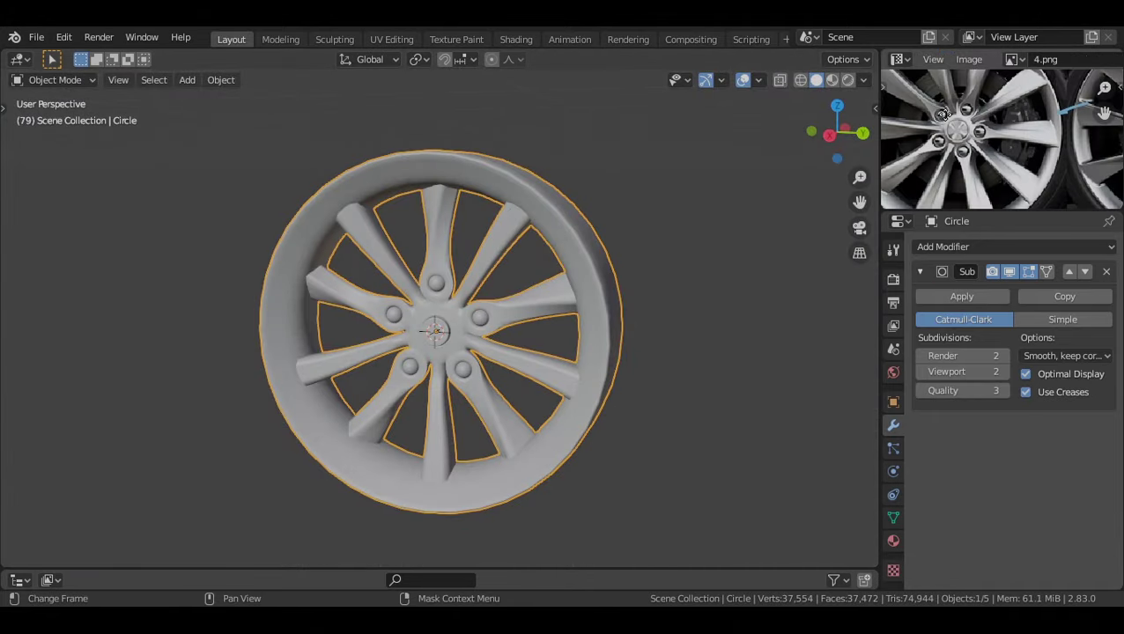
Examine the hub, lug nuts and area behind the spokes in the 4.png wheel reference photo
{"action": "scroll", "coordinate": [941, 112], "scroll_direction": "up", "scroll_amount": 3}
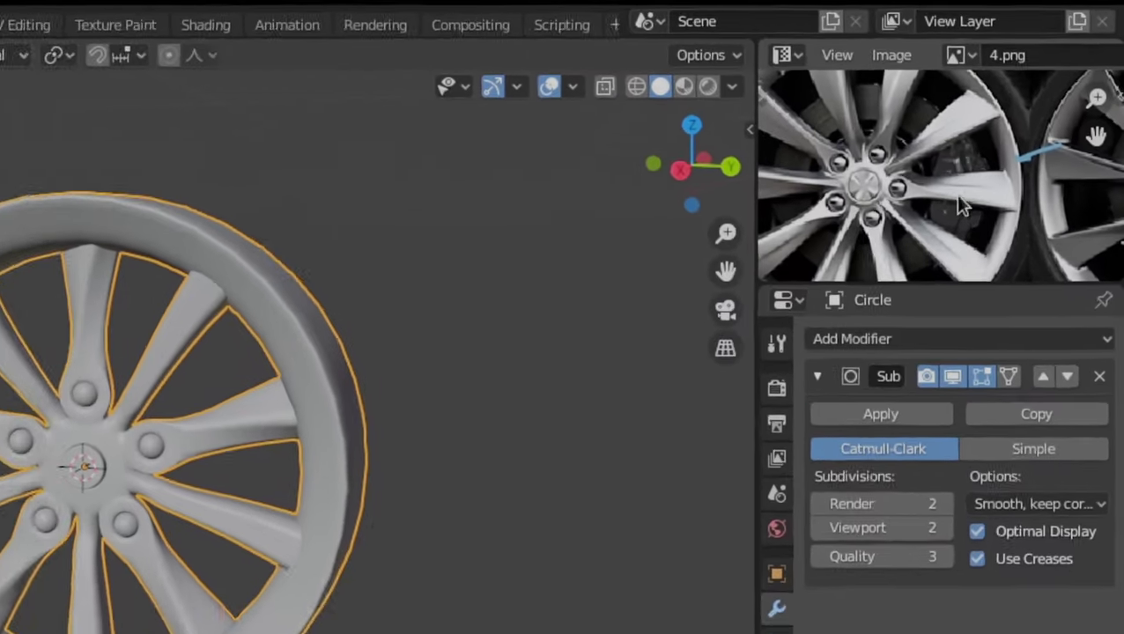
{"action": "scroll", "coordinate": [825, 119], "scroll_direction": "down", "scroll_amount": 1}
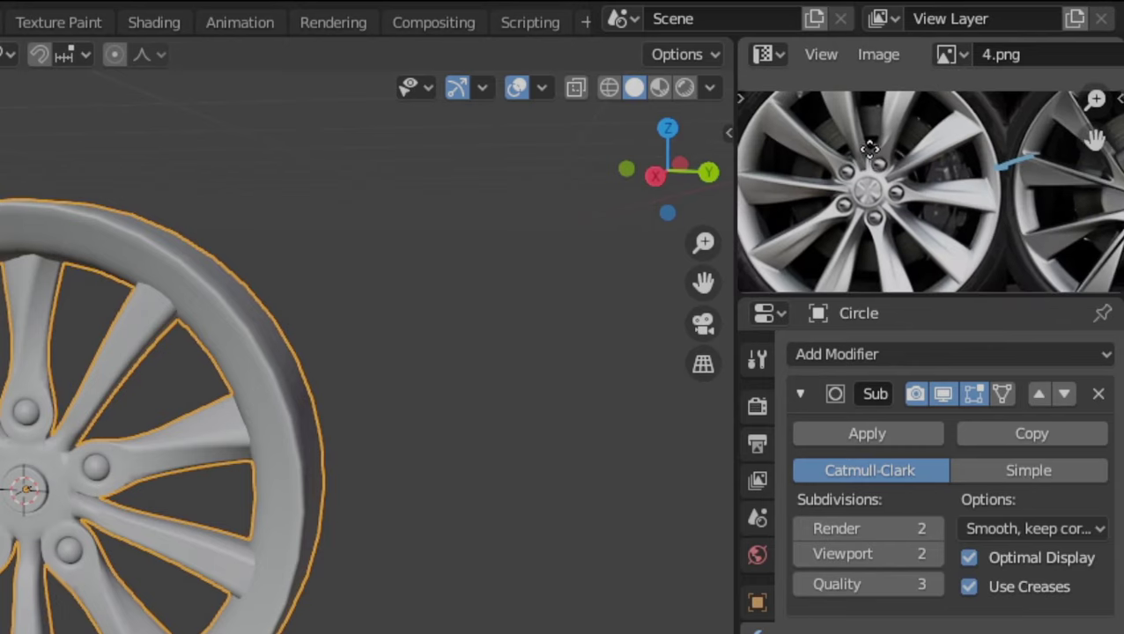
{"action": "mouse_move", "coordinate": [866, 157]}
{"action": "middle_mouse_down"}
{"action": "mouse_move", "coordinate": [931, 125]}
{"action": "mouse_move", "coordinate": [875, 169]}
{"action": "middle_mouse_up"}
{"action": "scroll", "coordinate": [877, 172], "scroll_direction": "up", "scroll_amount": 2}
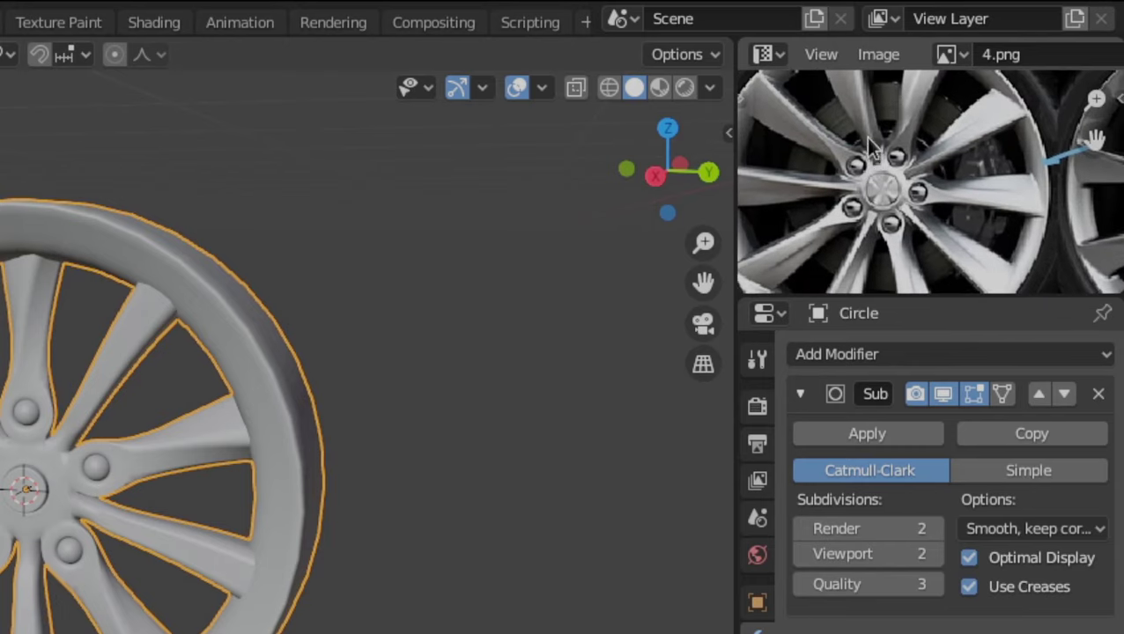
{"action": "scroll", "coordinate": [903, 129], "scroll_direction": "down", "scroll_amount": 1}
{"action": "middle_click_drag", "start_coordinate": [912, 120], "coordinate": [957, 109]}
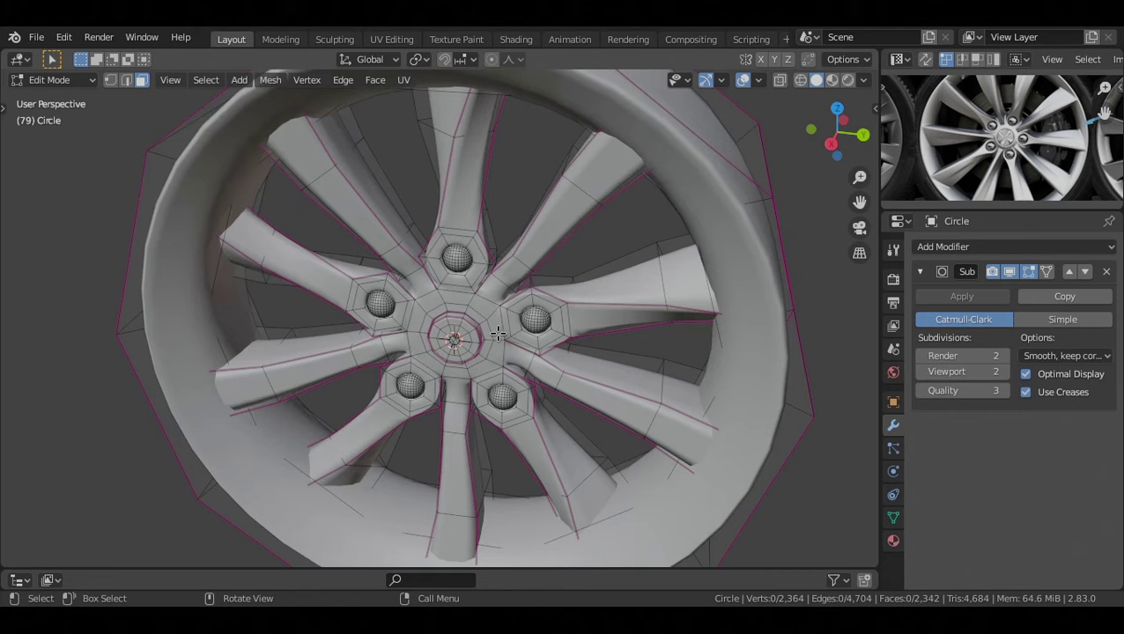
Duplicate the hub's centre cap faces in place and scale the copy by 10.486 into a large disc
{"action": "middle_click_drag", "start_coordinate": [493, 335], "coordinate": [602, 314]}
{"action": "middle_click_drag", "start_coordinate": [553, 346], "coordinate": [476, 328]}
{"action": "scroll", "coordinate": [452, 323], "scroll_direction": "up", "scroll_amount": 6}
{"action": "key", "text": "c"}
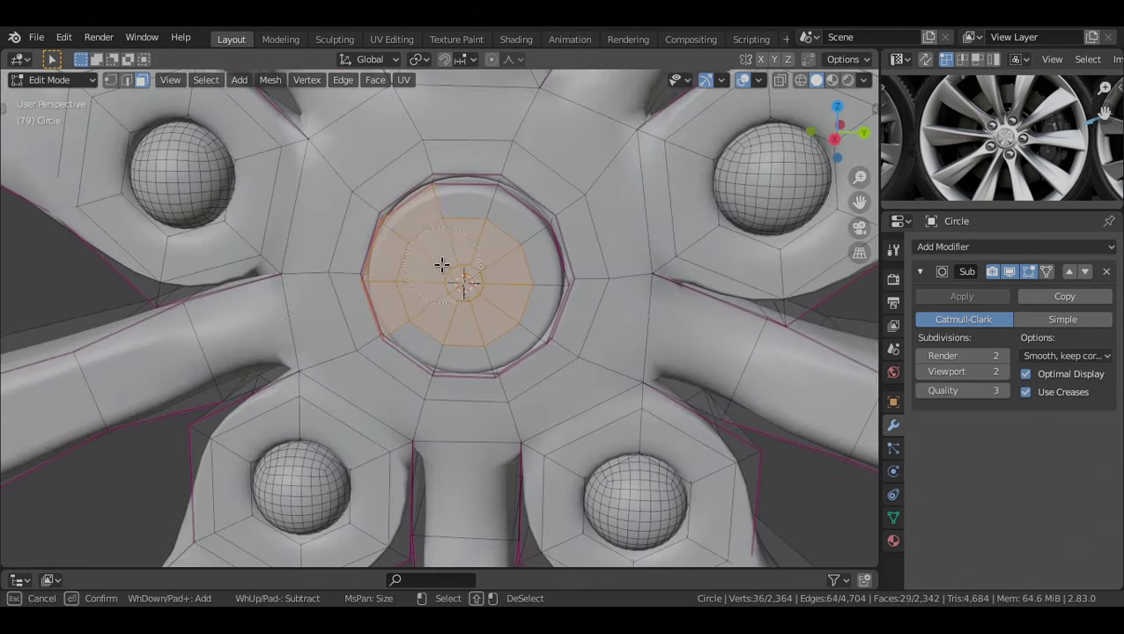
{"action": "key", "text": "shift+d"}
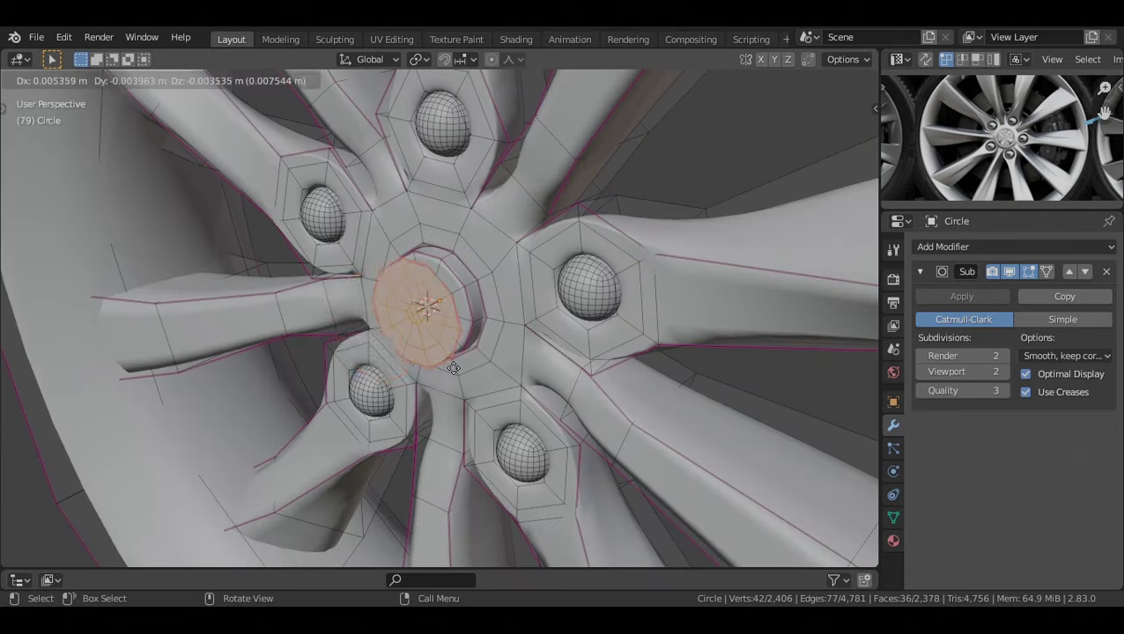
{"action": "right_click", "coordinate": [432, 362]}
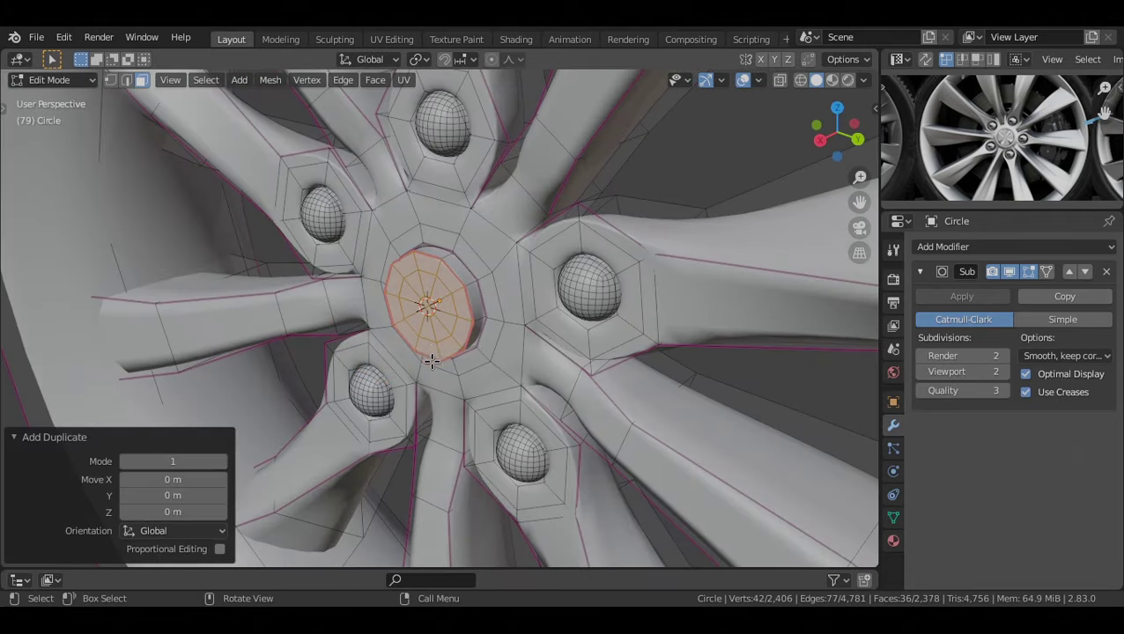
{"action": "key", "text": "s"}
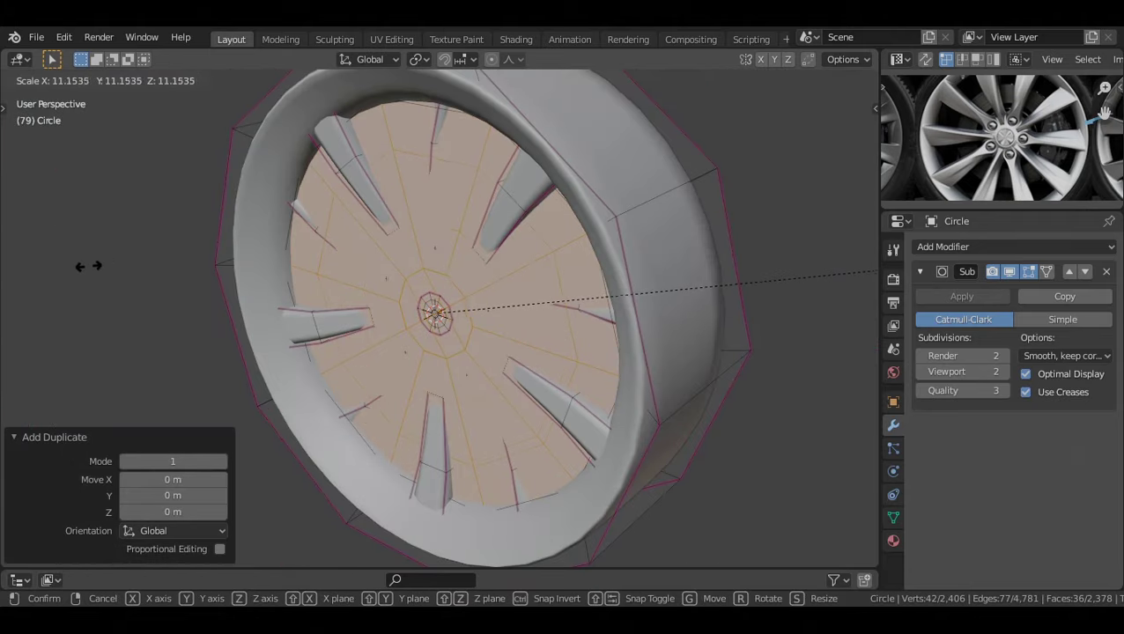
{"action": "left_click", "coordinate": [70, 266]}
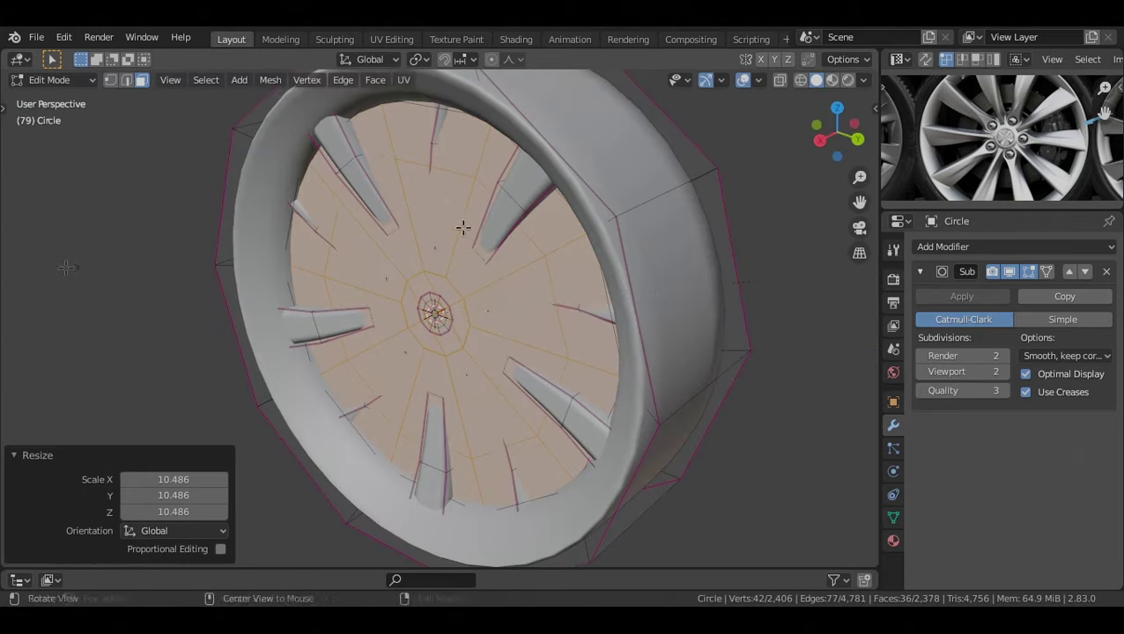
Move the disc along X towards the back of the rim, scale it by 1.101 and 1.028, and deselect it
{"action": "middle_click_drag", "start_coordinate": [464, 228], "coordinate": [344, 265]}
{"action": "key", "text": "g"}
{"action": "key", "text": "x"}
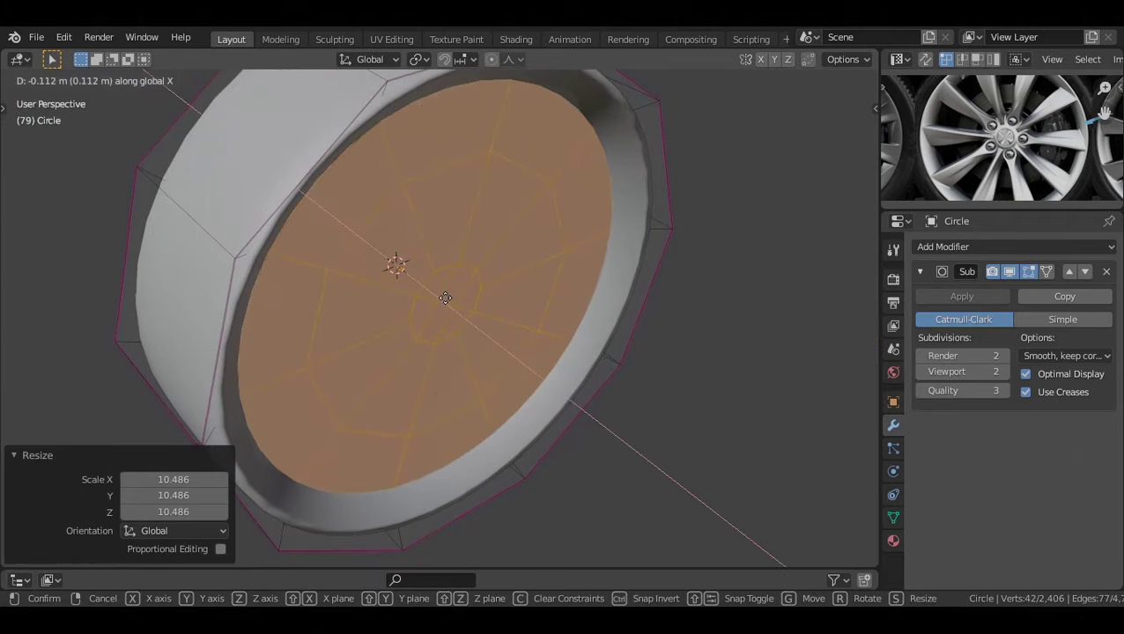
{"action": "key", "text": "s"}
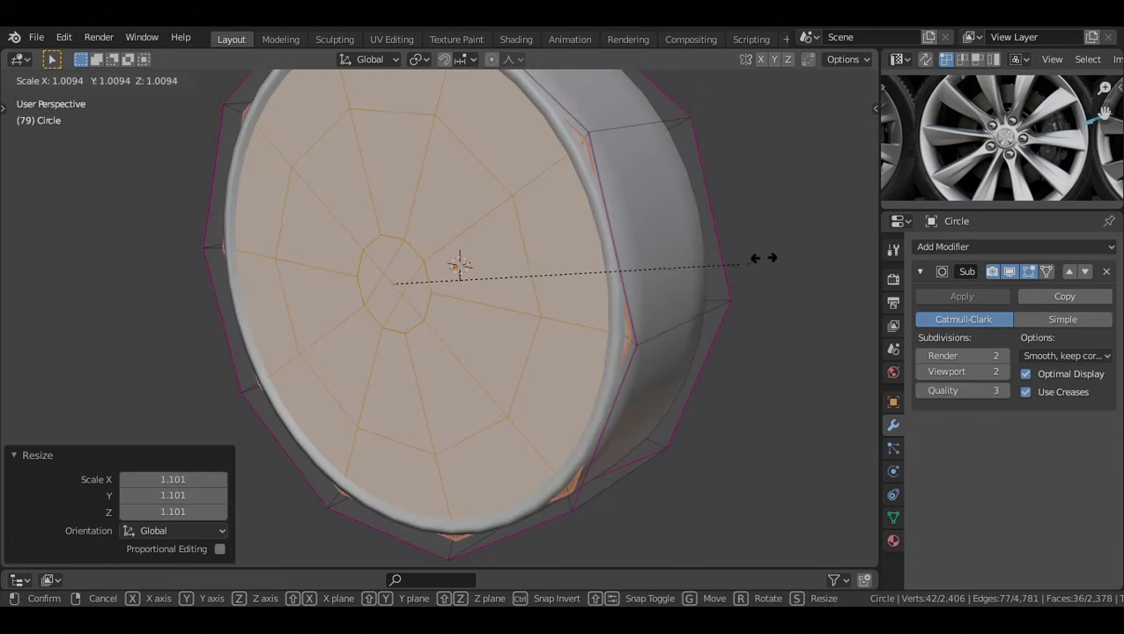
{"action": "left_click", "coordinate": [766, 258]}
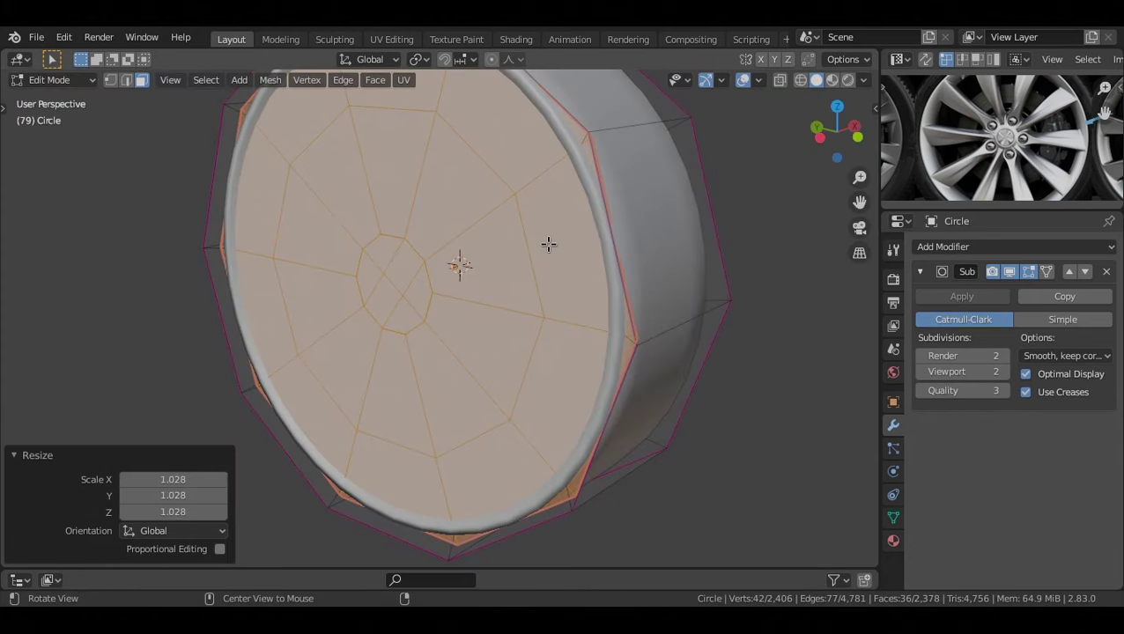
{"action": "middle_click_drag", "start_coordinate": [388, 249], "coordinate": [599, 255]}
{"action": "scroll", "coordinate": [424, 276], "scroll_direction": "down", "scroll_amount": 1}
{"action": "key", "text": "alt+a"}
{"action": "middle_click_drag", "start_coordinate": [424, 276], "coordinate": [527, 269]}
Select the linked geometry of the spokes and all five lug nut spheres and hide it in Edit Mode
{"action": "key", "text": "Tab"}
{"action": "scroll", "coordinate": [476, 264], "scroll_direction": "up", "scroll_amount": 4}
{"action": "key", "text": "Tab"}
{"action": "key", "text": "l"}
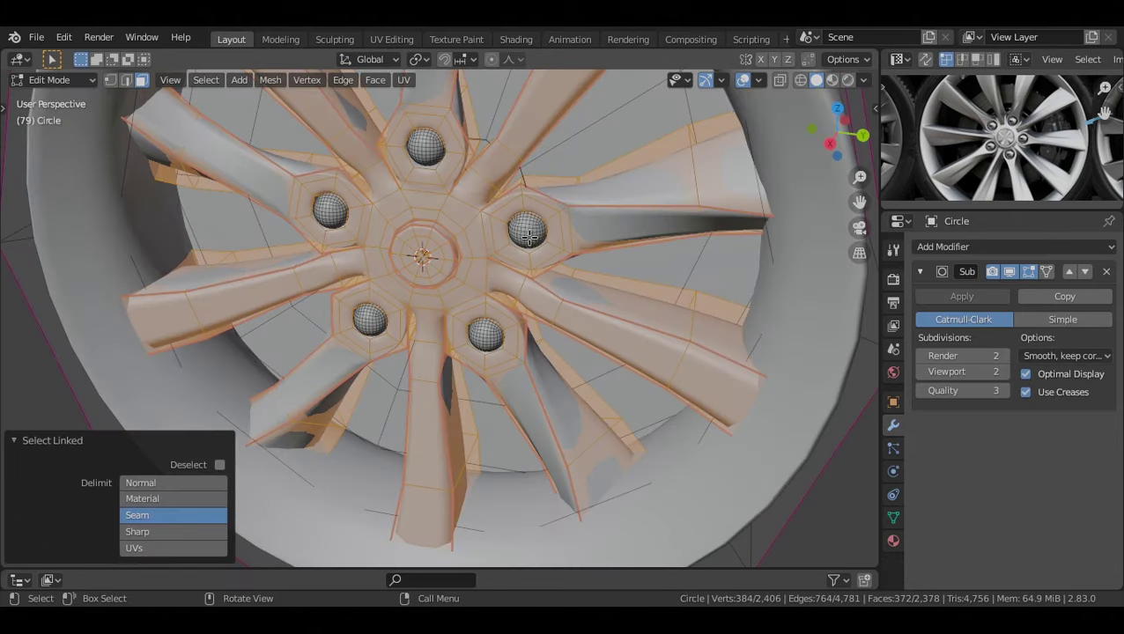
{"action": "key", "text": "l"}
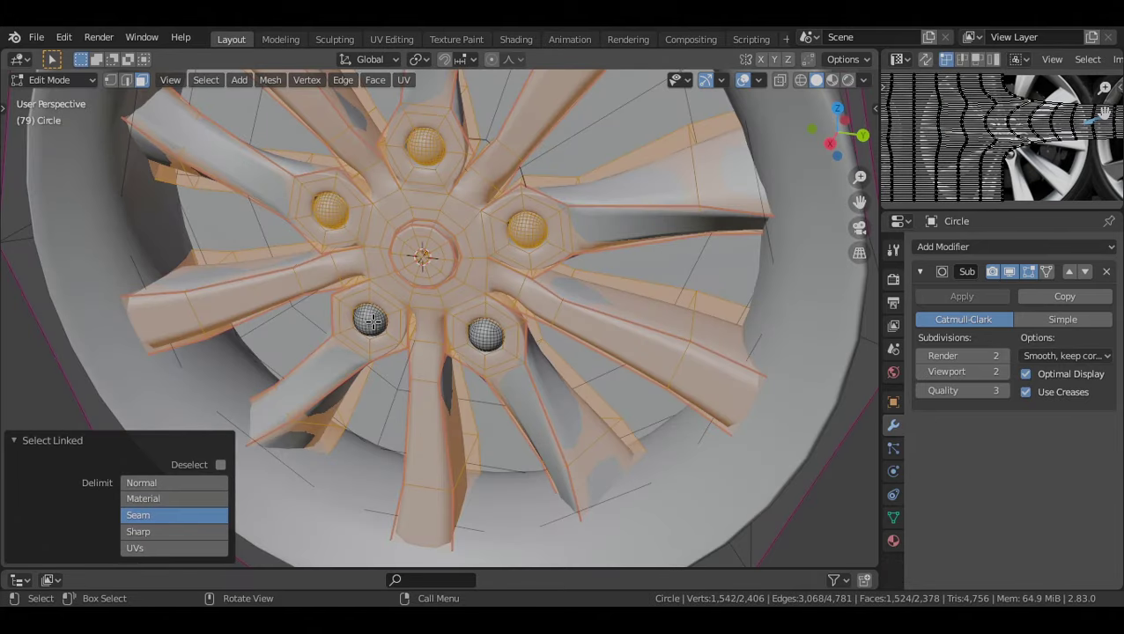
{"action": "key", "text": "l"}
{"action": "key", "text": "l"}
{"action": "key", "text": "h"}
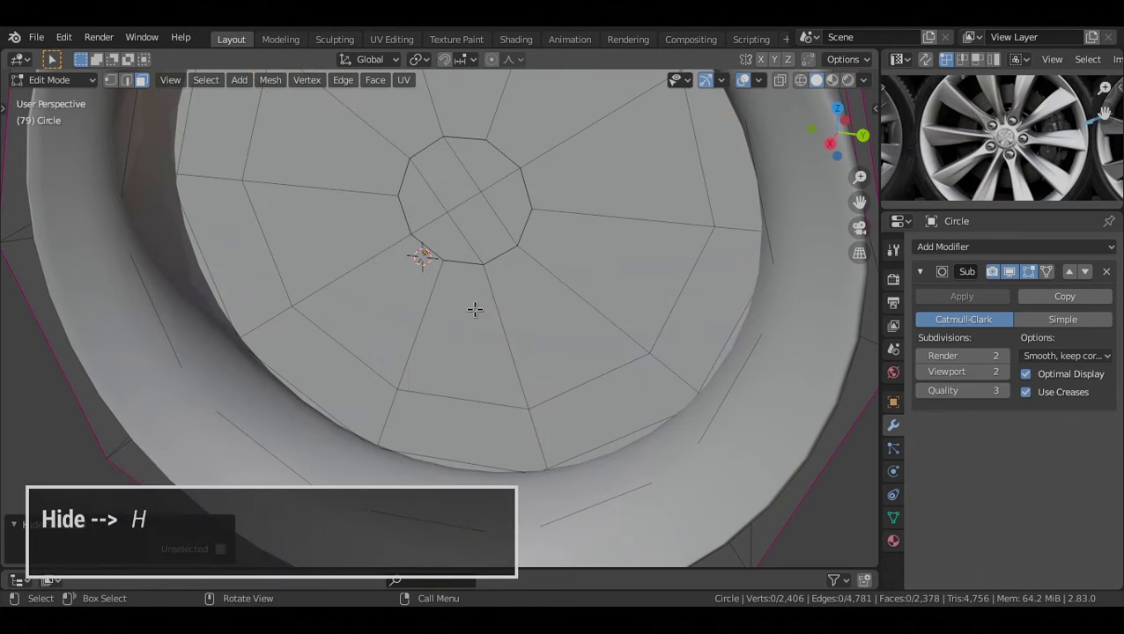
Duplicate the inner faces of the back disc and place the copy slightly in front of it
{"action": "mouse_move", "coordinate": [488, 205]}
{"action": "left_mouse_down", "text": "alt+shift"}
{"action": "mouse_move", "coordinate": [472, 352]}
{"action": "mouse_move", "coordinate": [457, 349]}
{"action": "mouse_move", "coordinate": [451, 326]}
{"action": "left_mouse_up", "text": "alt+shift"}
{"action": "scroll", "coordinate": [451, 326], "scroll_direction": "down", "scroll_amount": 2}
{"action": "key", "text": "c"}
{"action": "mouse_move", "coordinate": [451, 326]}
{"action": "left_mouse_down"}
{"action": "mouse_move", "coordinate": [482, 296]}
{"action": "mouse_move", "coordinate": [434, 268]}
{"action": "left_mouse_up"}
{"action": "right_click", "coordinate": [434, 268]}
{"action": "middle_click_drag", "start_coordinate": [434, 268], "coordinate": [497, 271]}
{"action": "key", "text": "shift+d"}
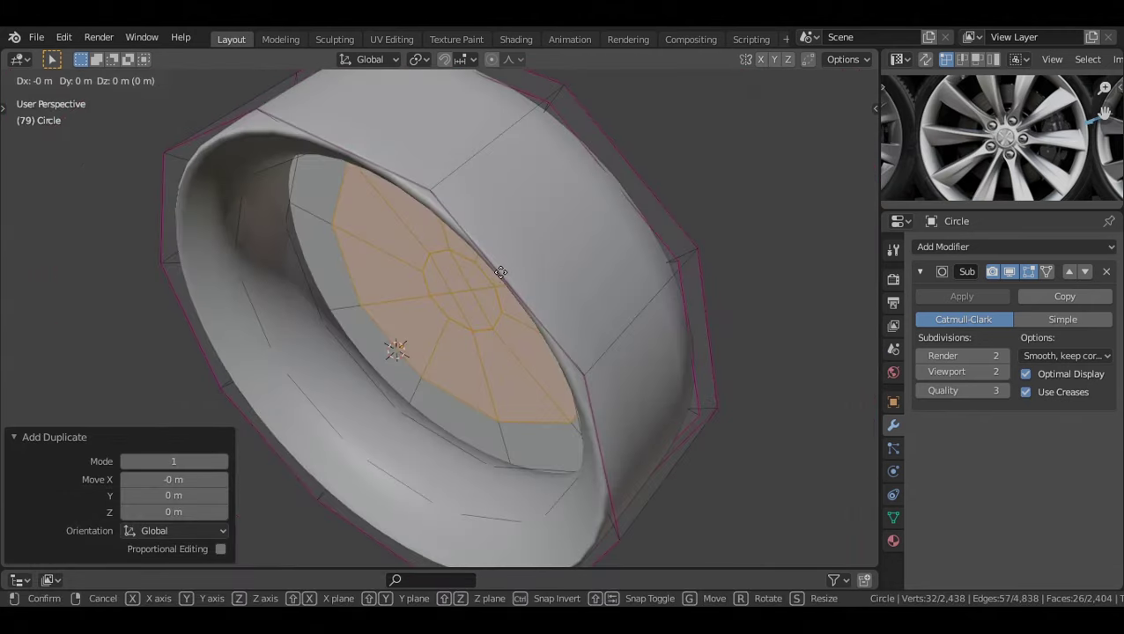
{"action": "left_click", "coordinate": [380, 344]}
Shrink the selection to the duplicated disc's centre faces and delete them to open a round hole
{"action": "middle_click_drag", "start_coordinate": [362, 369], "coordinate": [421, 339], "text": "shift"}
{"action": "mouse_move", "coordinate": [421, 338]}
{"action": "middle_mouse_down"}
{"action": "mouse_move", "coordinate": [546, 278]}
{"action": "mouse_move", "coordinate": [456, 296]}
{"action": "mouse_move", "coordinate": [399, 340]}
{"action": "middle_mouse_up"}
{"action": "scroll", "coordinate": [472, 284], "scroll_direction": "up", "scroll_amount": 2}
{"action": "key", "text": "ctrl+KP_Subtract"}
{"action": "key", "text": "ctrl+KP_Subtract"}
{"action": "key", "text": "x"}
{"action": "left_click", "coordinate": [471, 267]}
Select the whole holed disc and extrude it about 0.027 m along the negative X axis to give it thickness
{"action": "key", "text": "ctrl+l"}
{"action": "key", "text": "shift+d"}
{"action": "key", "text": "x"}
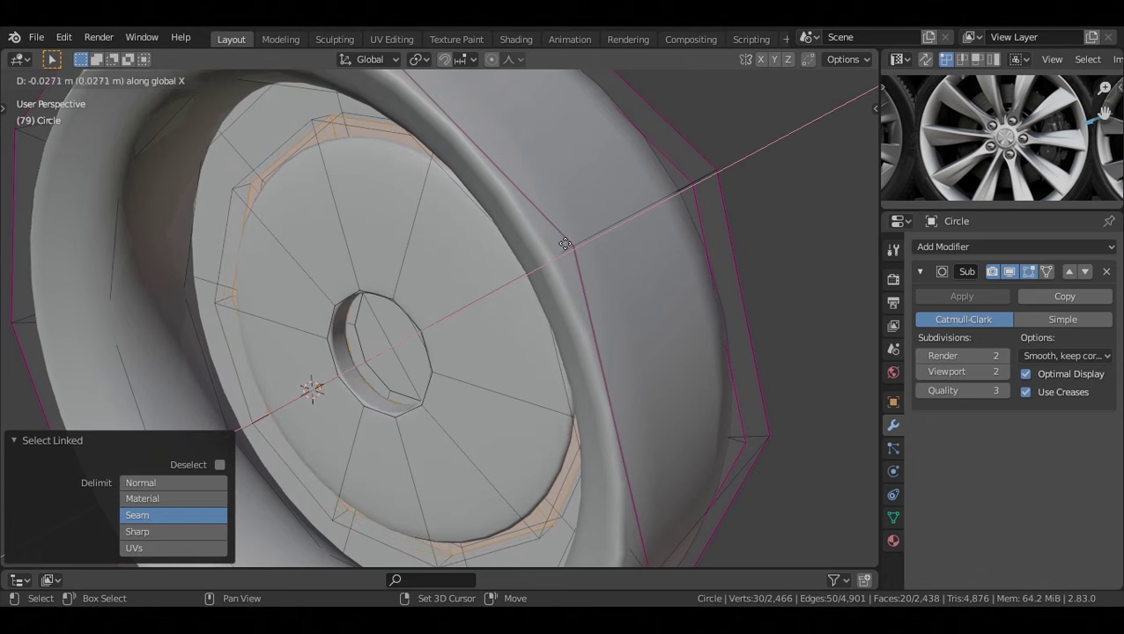
{"action": "left_click", "coordinate": [550, 251]}
Select the front and back outer edge loops of the thickened disc and crease them by 0.526
{"action": "middle_click_drag", "start_coordinate": [435, 242], "coordinate": [551, 257]}
{"action": "key", "text": "2"}
{"action": "left_click", "coordinate": [310, 176], "text": "alt"}
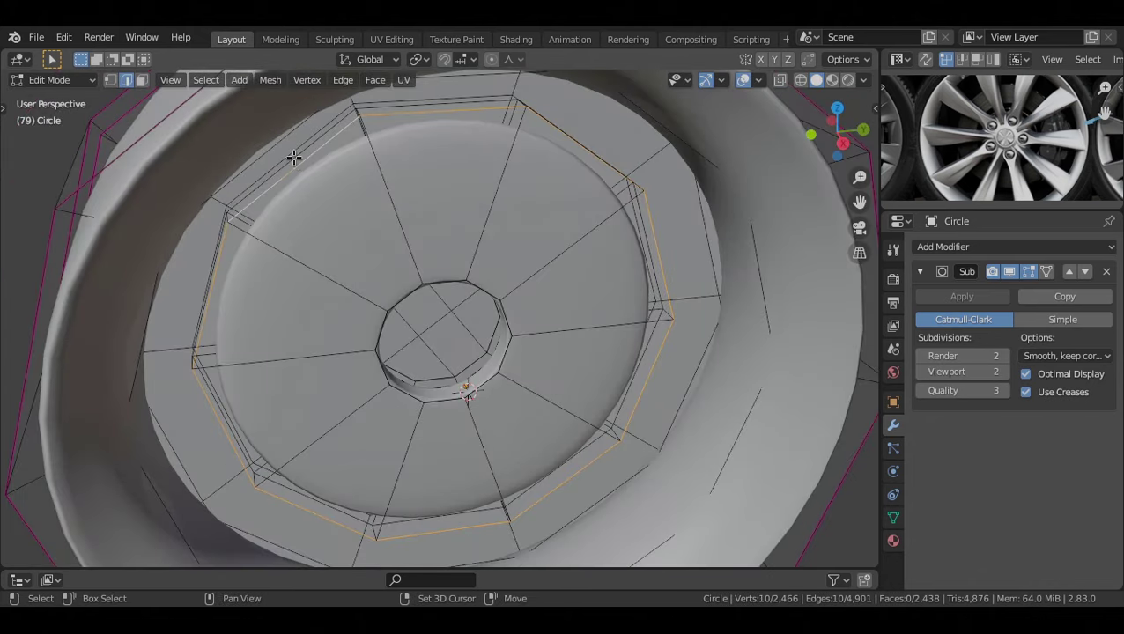
{"action": "left_click_drag", "start_coordinate": [542, 200], "coordinate": [551, 196], "text": "alt"}
{"action": "key", "text": "shift+e"}
{"action": "left_click", "coordinate": [607, 158]}
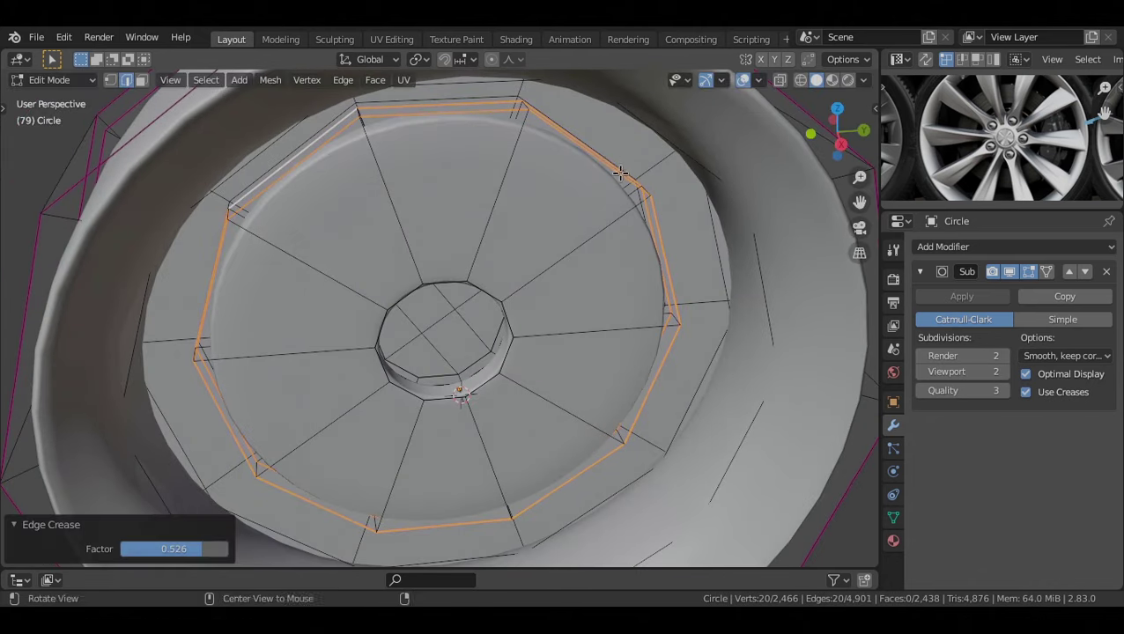
Add concentric loop cuts to the disc's front face and extrude the outer band of faces slightly inward
{"action": "left_click_drag", "start_coordinate": [604, 160], "coordinate": [535, 202], "text": "alt"}
{"action": "key", "text": "ctrl+r"}
{"action": "left_click", "coordinate": [534, 202]}
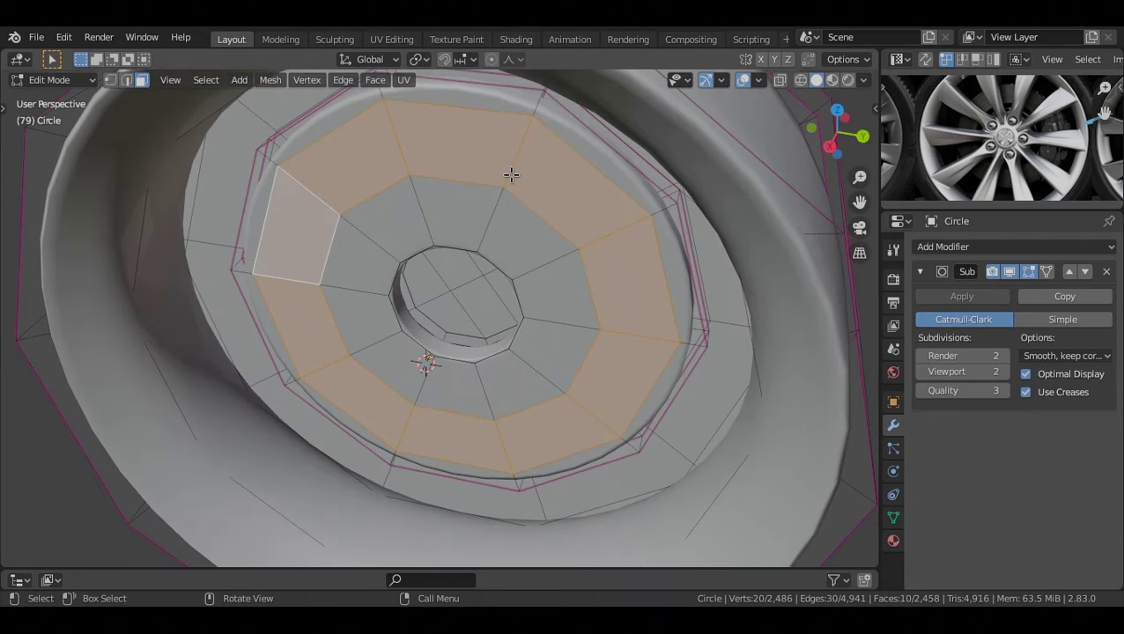
{"action": "key", "text": "e"}
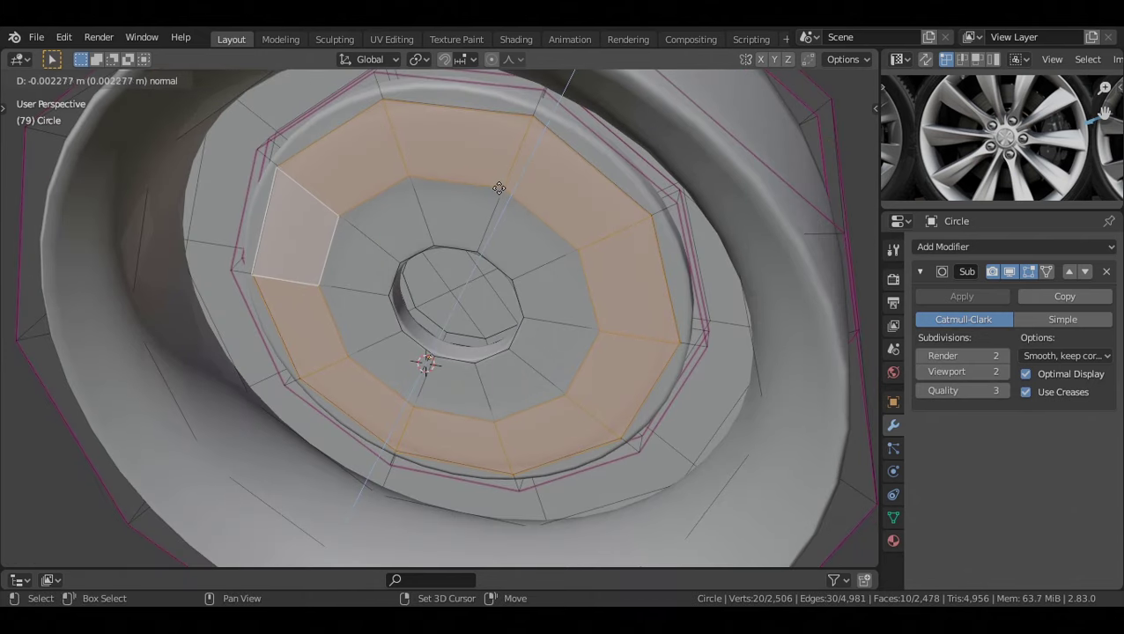
{"action": "left_click", "coordinate": [484, 198]}
{"action": "middle_click_drag", "start_coordinate": [484, 198], "coordinate": [465, 215]}
{"action": "key", "text": "Tab"}
{"action": "key", "text": "Tab"}
Select an edge loop along the disc's recessed band and crease it
{"action": "left_click_drag", "start_coordinate": [460, 222], "coordinate": [456, 263], "text": "alt"}
{"action": "scroll", "coordinate": [431, 220], "scroll_direction": "up", "scroll_amount": 1}
{"action": "key", "text": "2"}
{"action": "left_click", "coordinate": [397, 145], "text": "alt"}
{"action": "key", "text": "shift+e"}
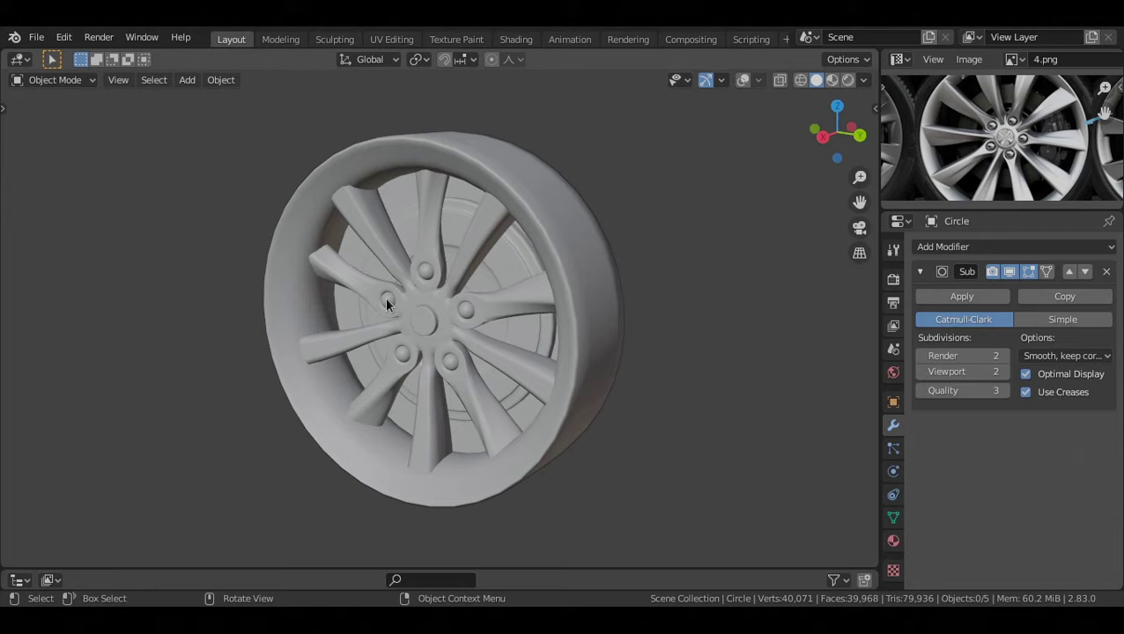
Inspect the complete wheel with its lug nuts and brake disc from several angles
{"action": "middle_click_drag", "start_coordinate": [386, 304], "coordinate": [458, 303]}
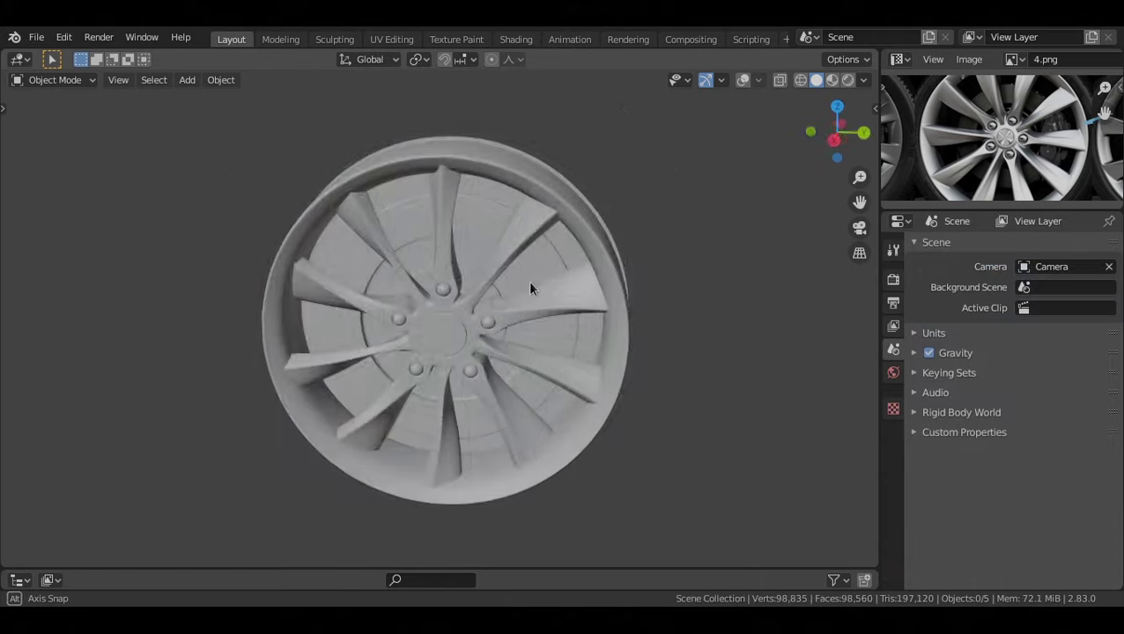
{"action": "middle_click_drag", "start_coordinate": [528, 280], "coordinate": [474, 232]}
{"action": "middle_click_drag", "start_coordinate": [406, 302], "coordinate": [430, 234]}
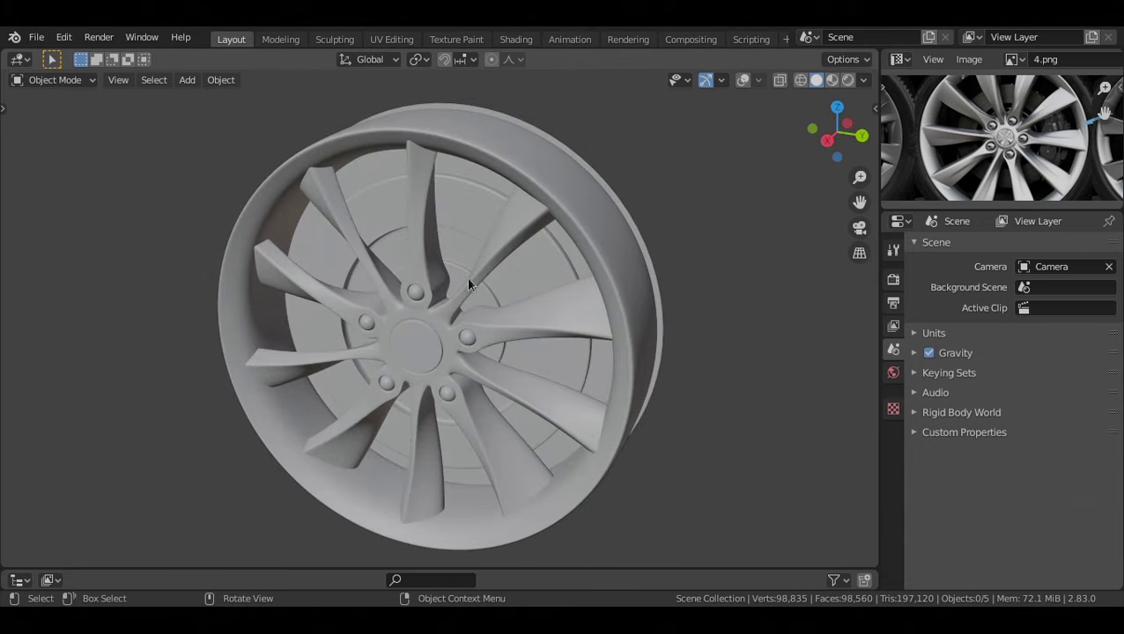
{"action": "middle_click_drag", "start_coordinate": [468, 284], "coordinate": [370, 207]}
{"action": "middle_click_drag", "start_coordinate": [417, 305], "coordinate": [489, 332]}
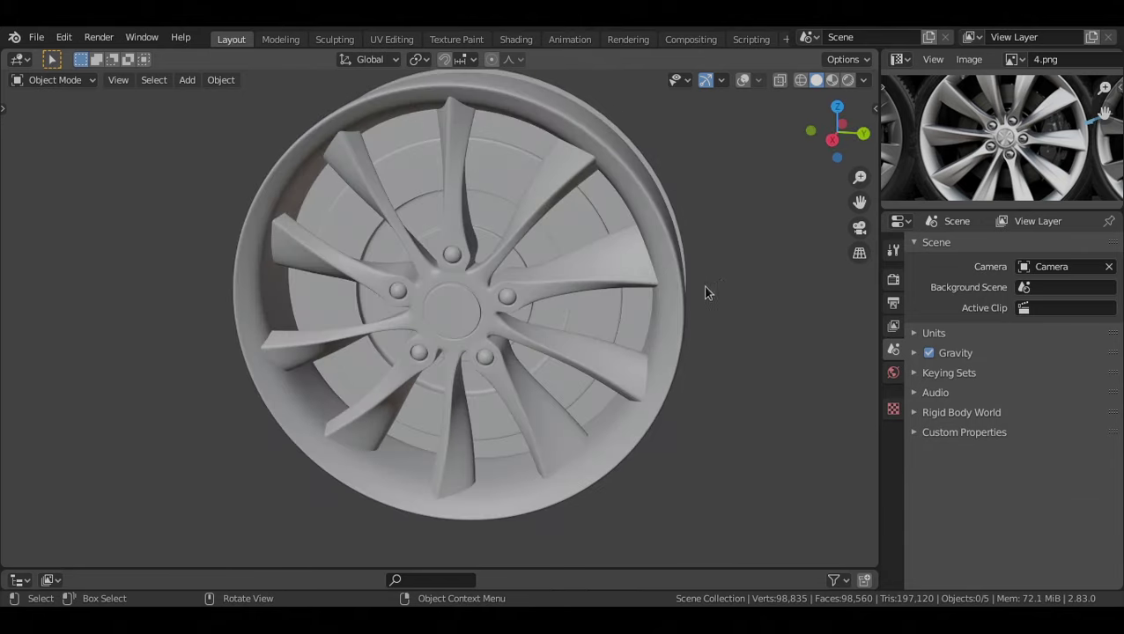
{"action": "scroll", "coordinate": [705, 293], "scroll_direction": "down", "scroll_amount": 1}
{"action": "middle_click_drag", "start_coordinate": [529, 251], "coordinate": [492, 243]}
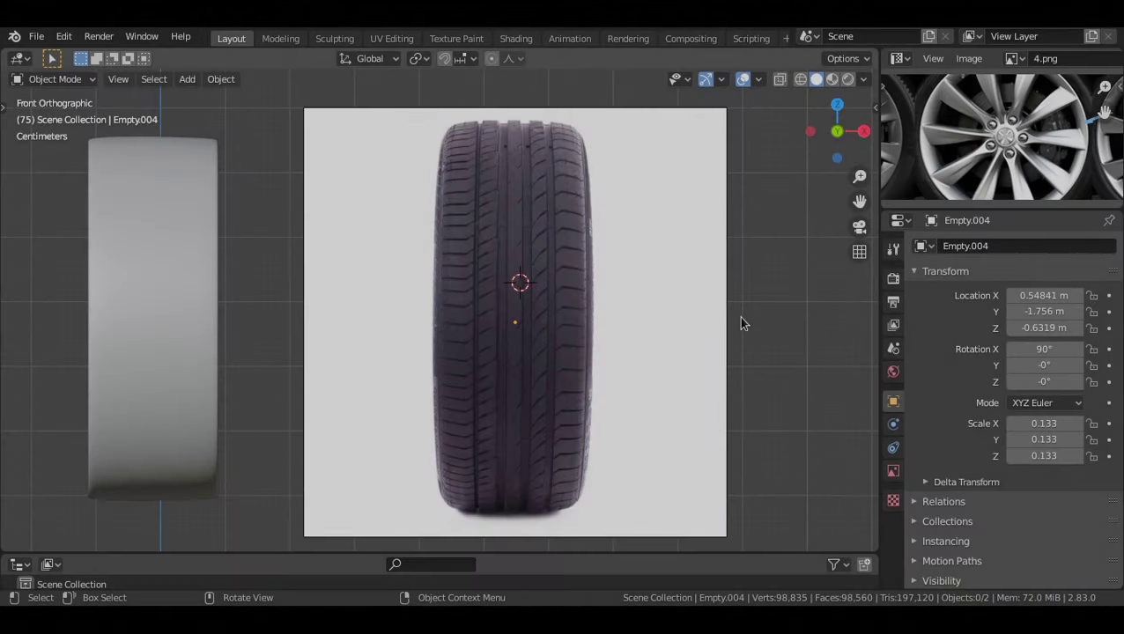
{"action": "left_click", "coordinate": [738, 317]}
{"action": "key", "text": "g"}
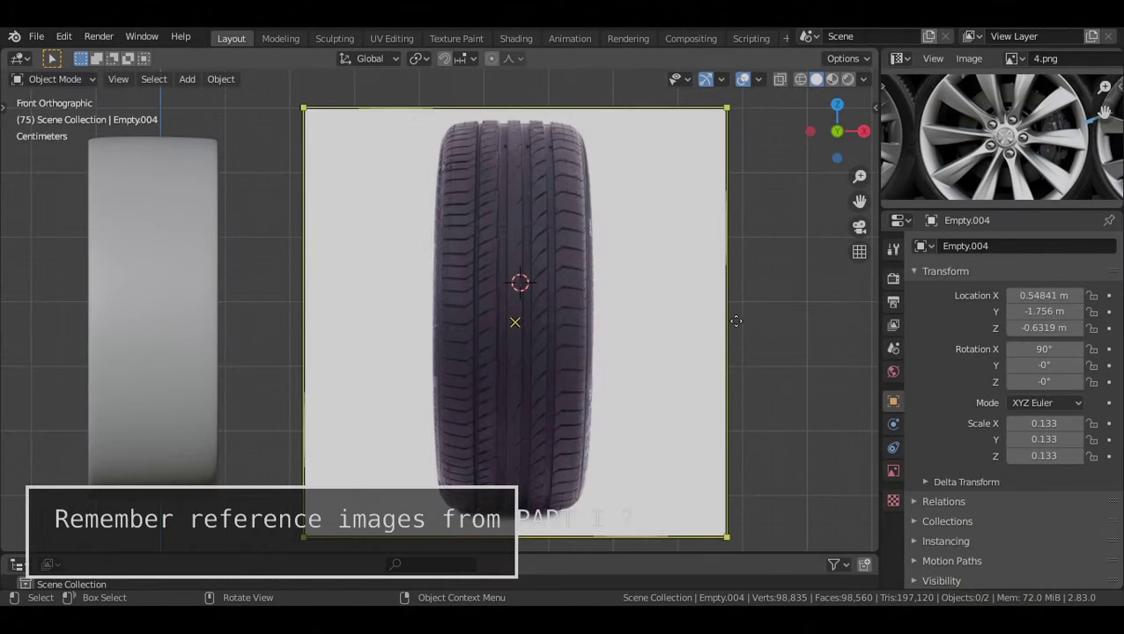
{"action": "key", "text": "g"}
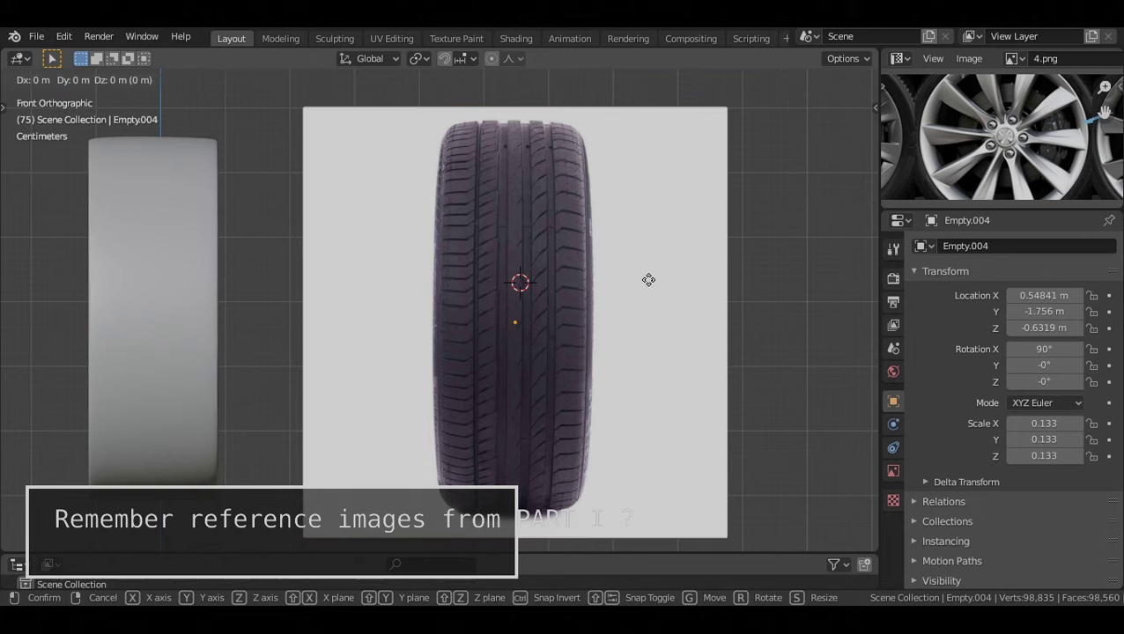
{"action": "key", "text": "x"}
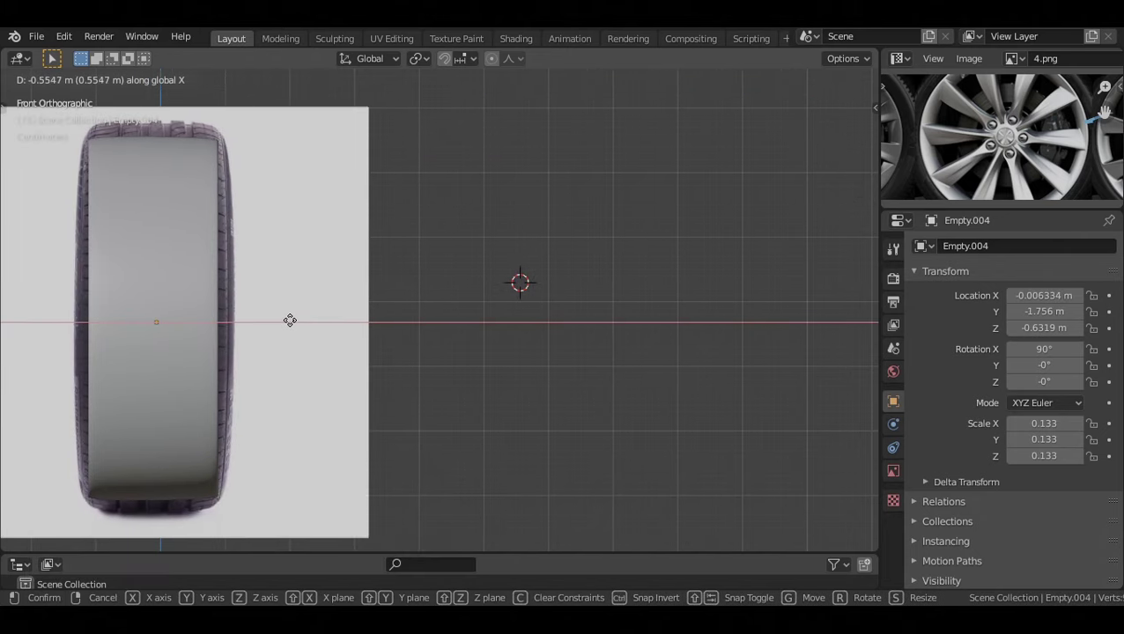
{"action": "right_click", "coordinate": [290, 320]}
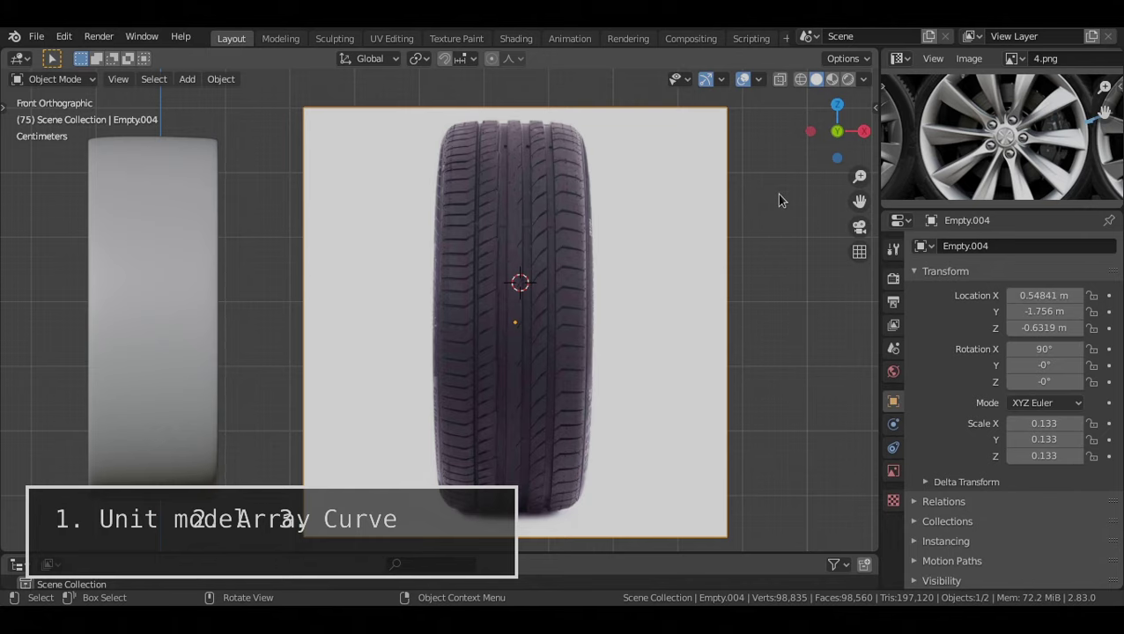
{"action": "scroll", "coordinate": [776, 193], "scroll_direction": "up", "scroll_amount": 2}
{"action": "left_click_drag", "start_coordinate": [578, 201], "coordinate": [653, 204]}
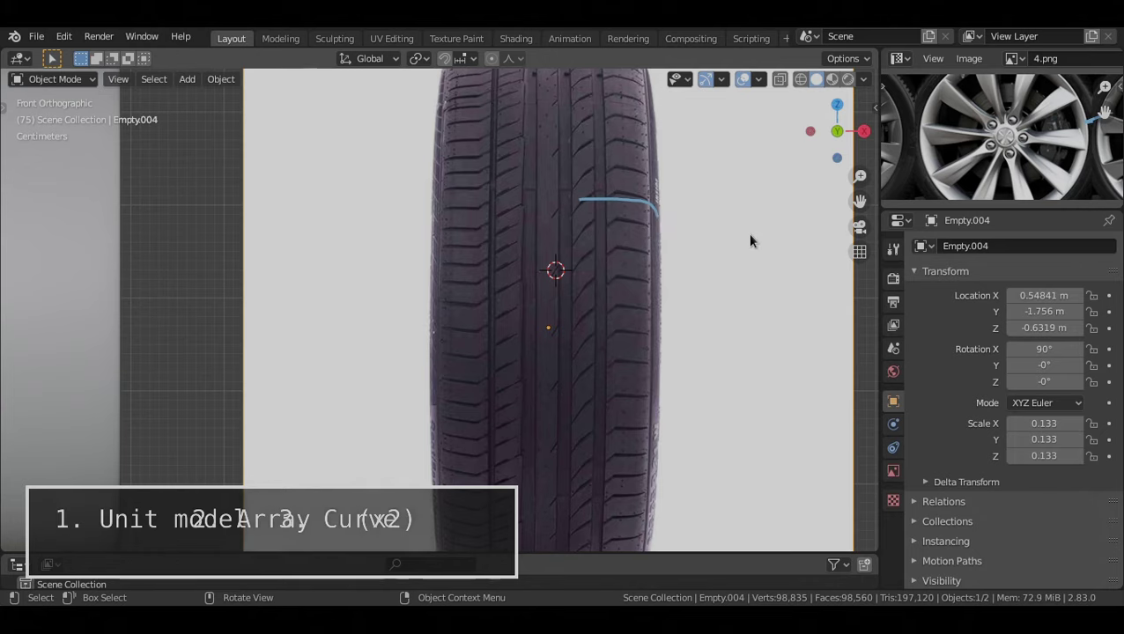
{"action": "key", "text": "ctrl+z"}
{"action": "scroll", "coordinate": [723, 257], "scroll_direction": "down", "scroll_amount": 3}
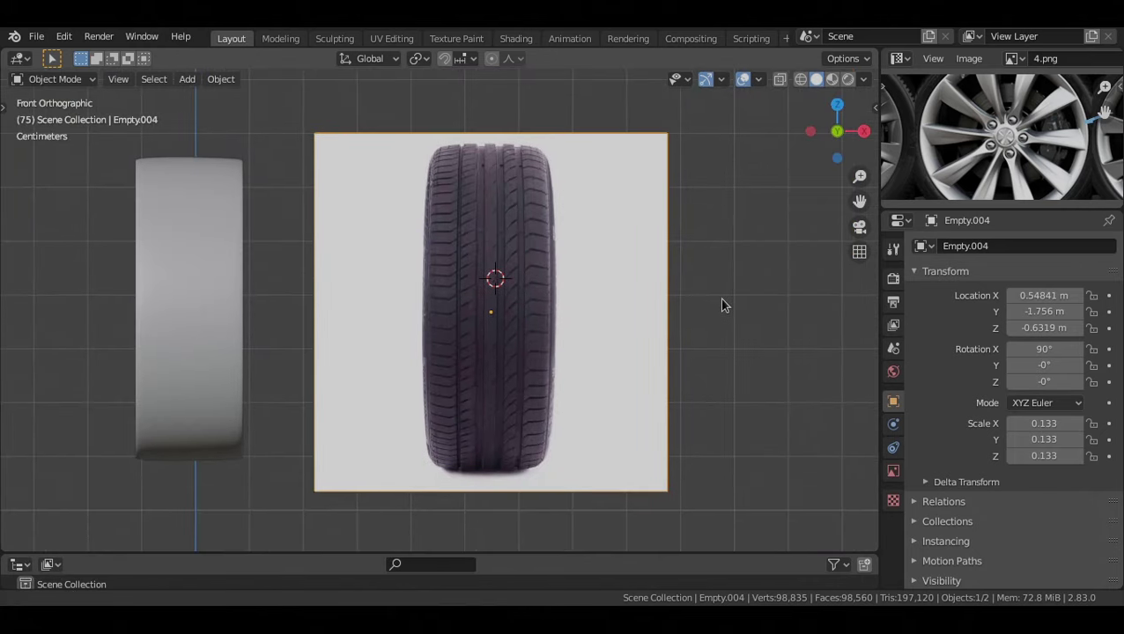
Examine the repeating tread blocks and grooves across the front-view tyre reference image
{"action": "scroll", "coordinate": [710, 308], "scroll_direction": "up", "scroll_amount": 5}
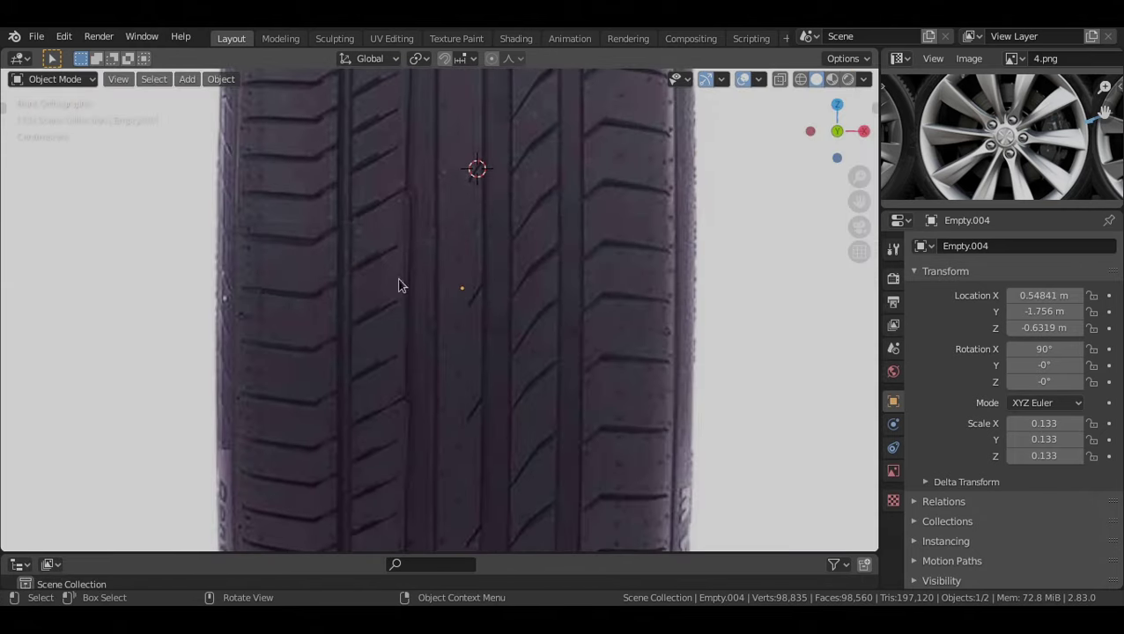
{"action": "scroll", "coordinate": [388, 300], "scroll_direction": "down", "scroll_amount": 4}
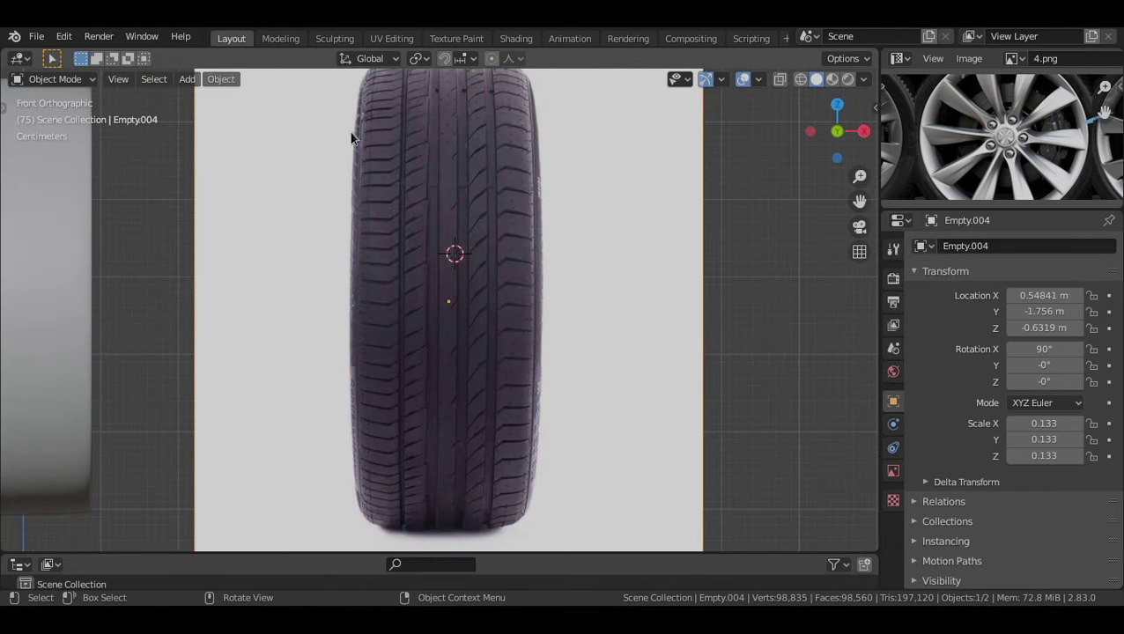
{"action": "scroll", "coordinate": [420, 262], "scroll_direction": "down", "scroll_amount": 1}
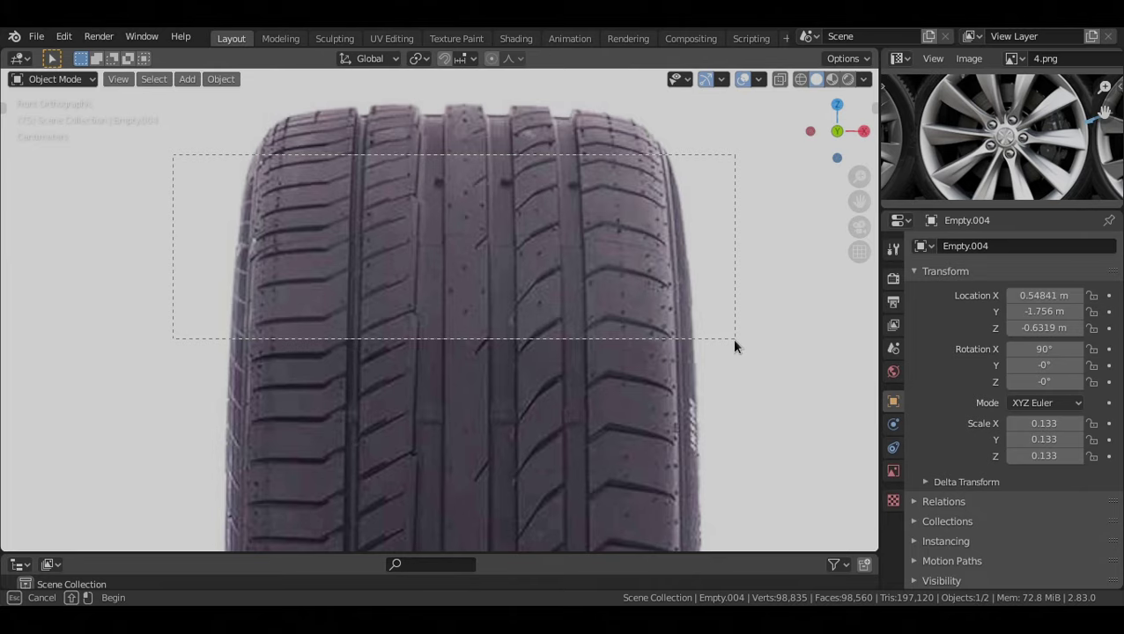
{"action": "left_click_drag", "start_coordinate": [735, 346], "coordinate": [735, 345]}
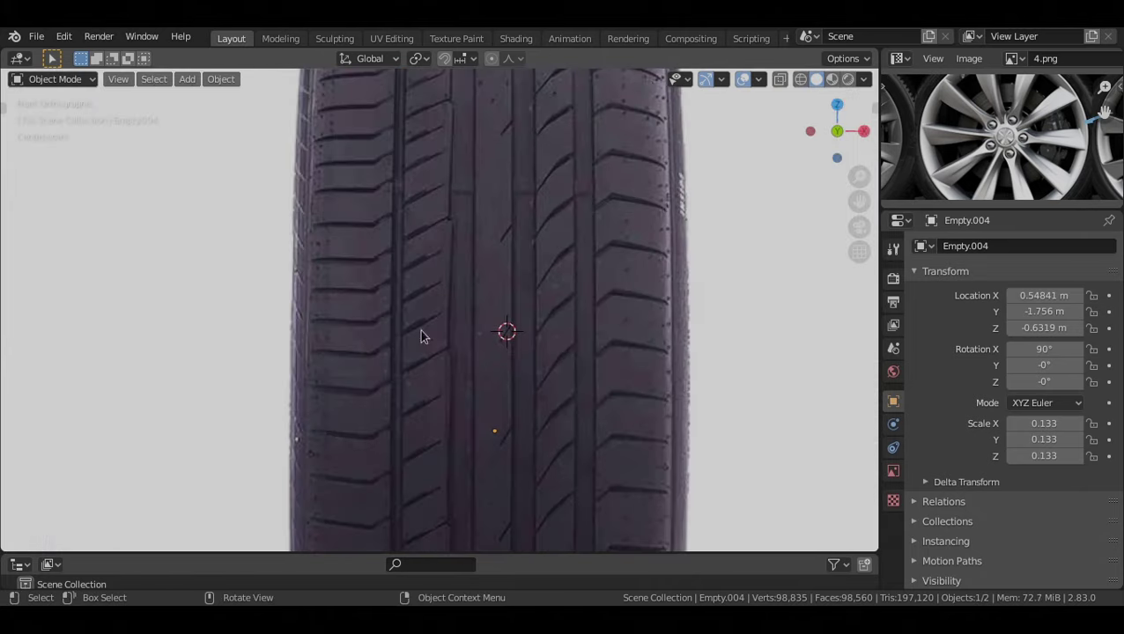
{"action": "middle_click_drag", "start_coordinate": [343, 359], "coordinate": [343, 297], "text": "shift"}
{"action": "scroll", "coordinate": [429, 356], "scroll_direction": "up", "scroll_amount": 2}
{"action": "middle_click_drag", "start_coordinate": [448, 357], "coordinate": [428, 352], "text": "shift"}
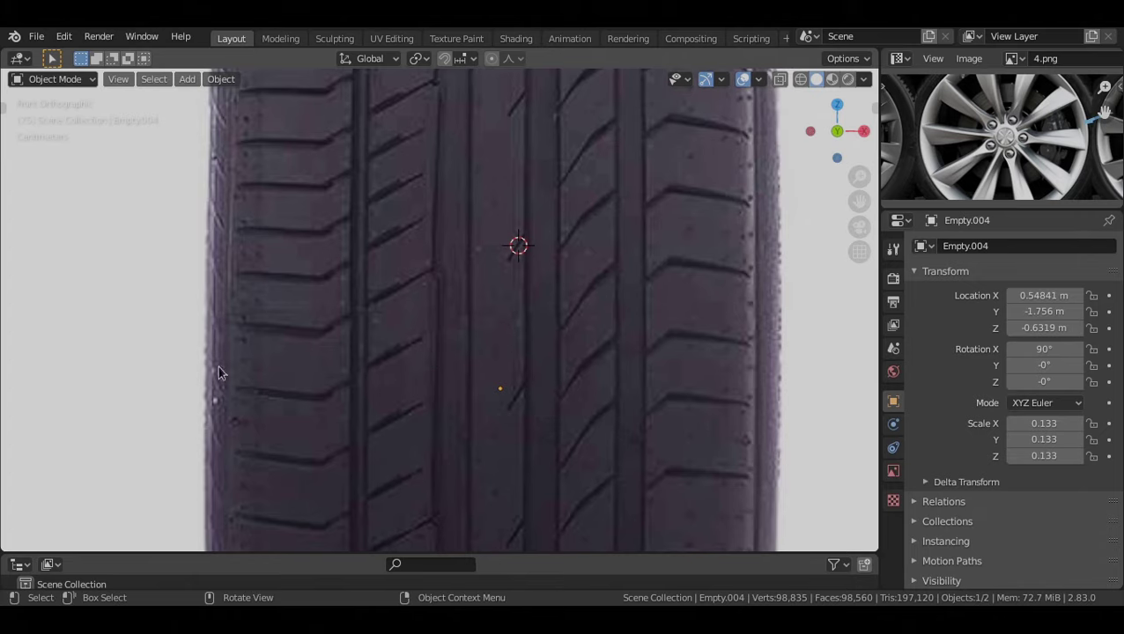
{"action": "scroll", "coordinate": [480, 344], "scroll_direction": "up", "scroll_amount": 3}
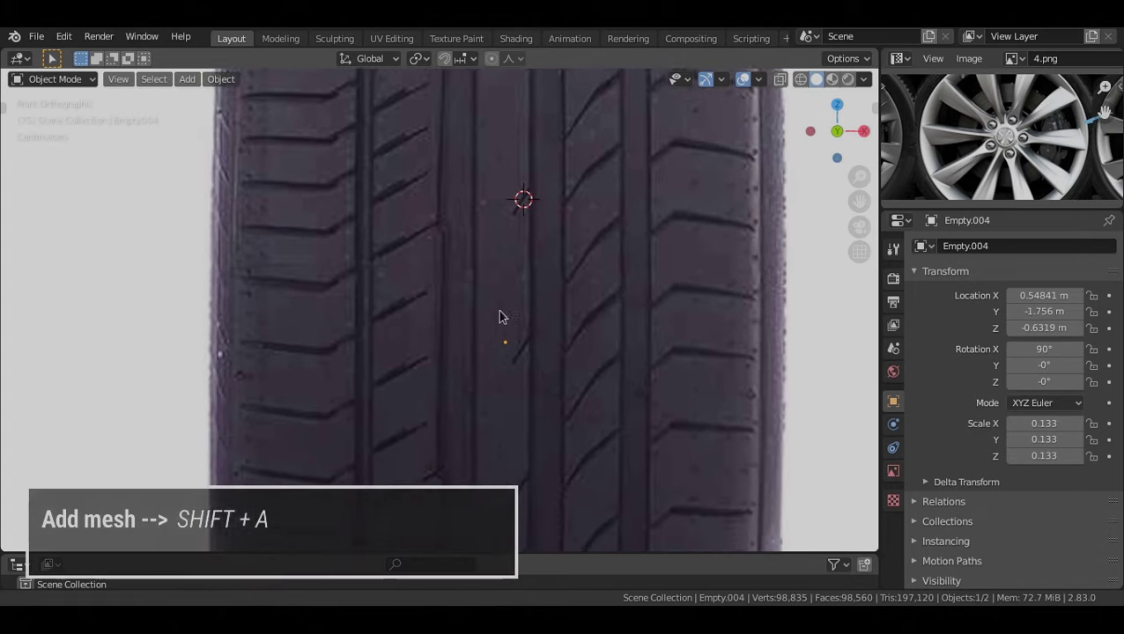
Add a plane aligned to the view over the tyre reference and scale it down to a small square on the tread
{"action": "key", "text": "shift+a"}
{"action": "left_click", "coordinate": [717, 259]}
{"action": "left_click", "coordinate": [213, 431]}
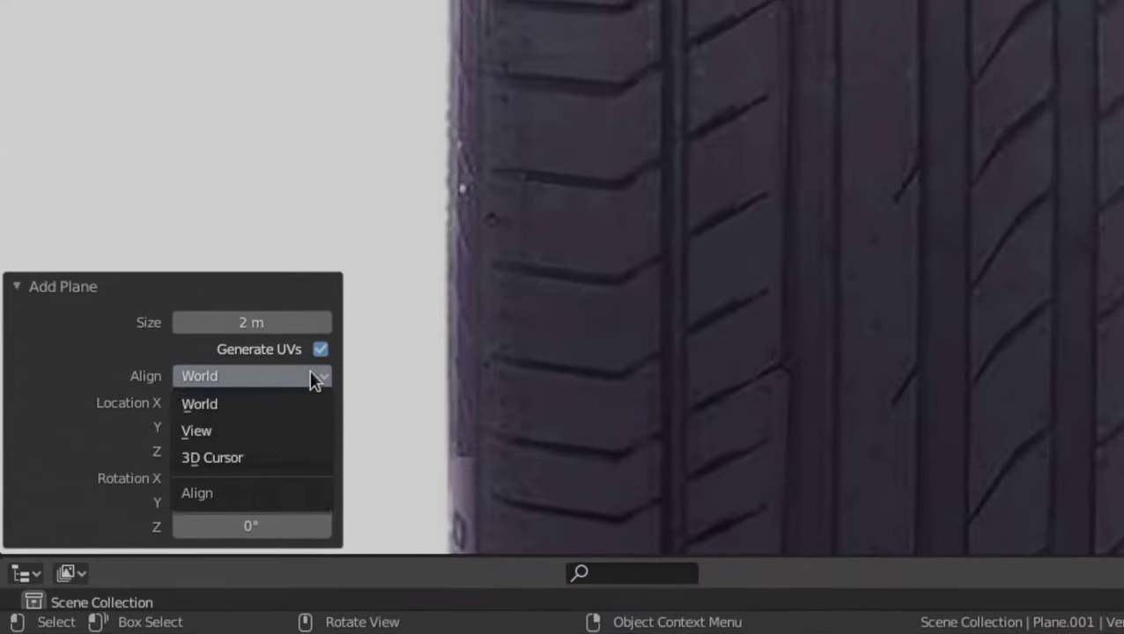
{"action": "left_click", "coordinate": [208, 470]}
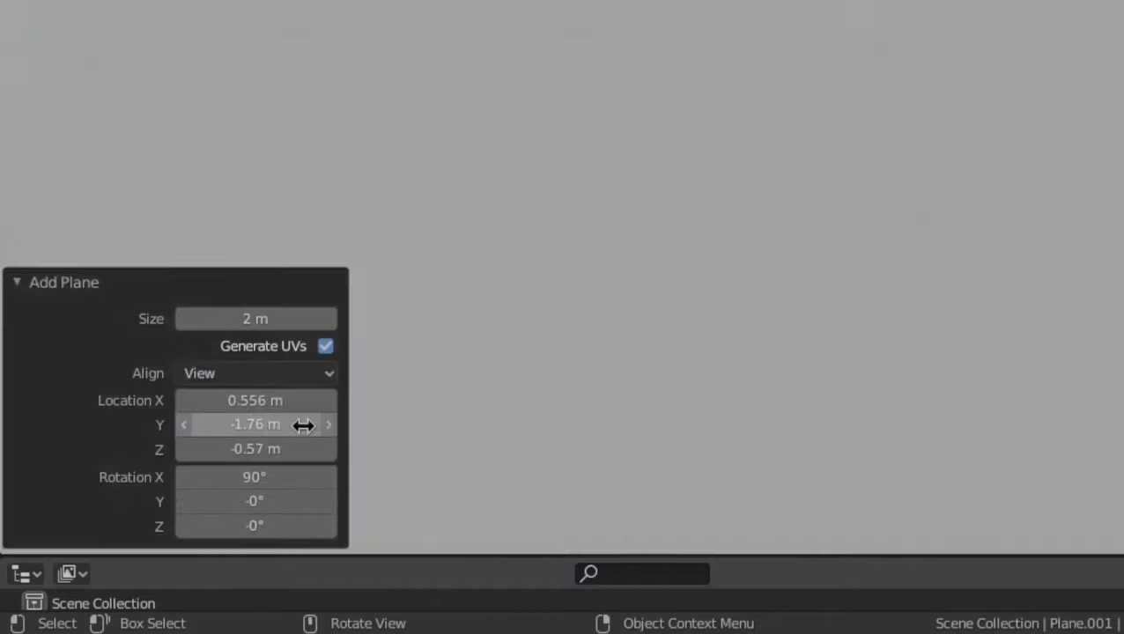
{"action": "scroll", "coordinate": [560, 402], "scroll_direction": "down", "scroll_amount": 10}
{"action": "key", "text": "s"}
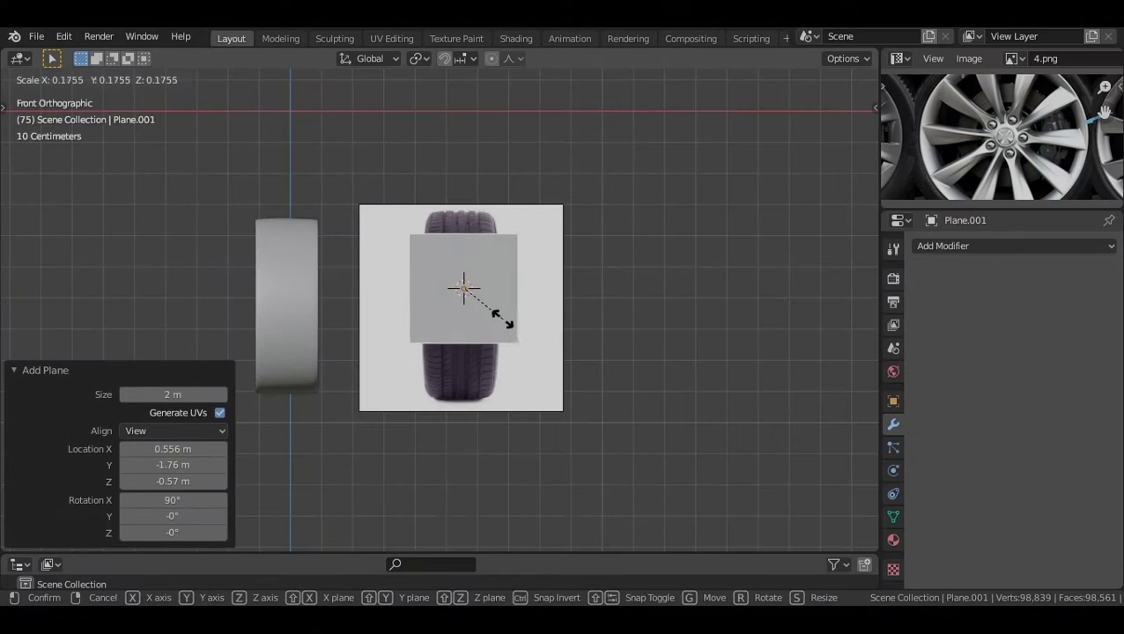
{"action": "left_click", "coordinate": [479, 319]}
{"action": "scroll", "coordinate": [479, 319], "scroll_direction": "up", "scroll_amount": 7}
{"action": "key", "text": "s"}
{"action": "left_click", "coordinate": [557, 276]}
Reduce the plane to a single vertex and place it where a sideways groove meets the tread's left main groove
{"action": "key", "text": "Tab"}
{"action": "scroll", "coordinate": [597, 351], "scroll_direction": "up", "scroll_amount": 3}
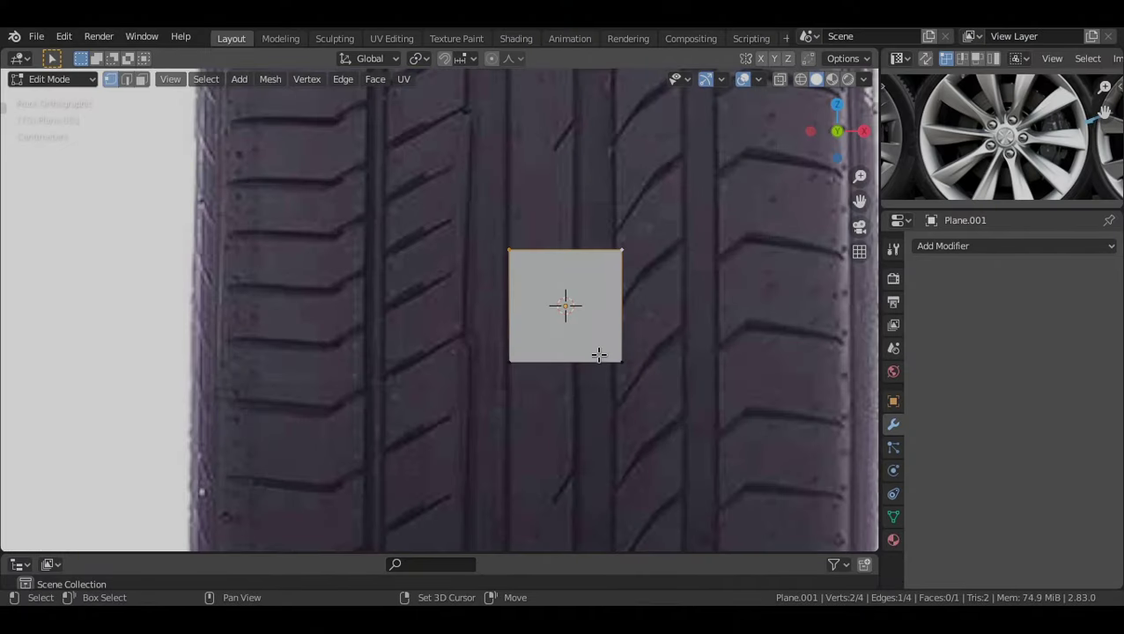
{"action": "key", "text": "x"}
{"action": "left_click", "coordinate": [568, 244]}
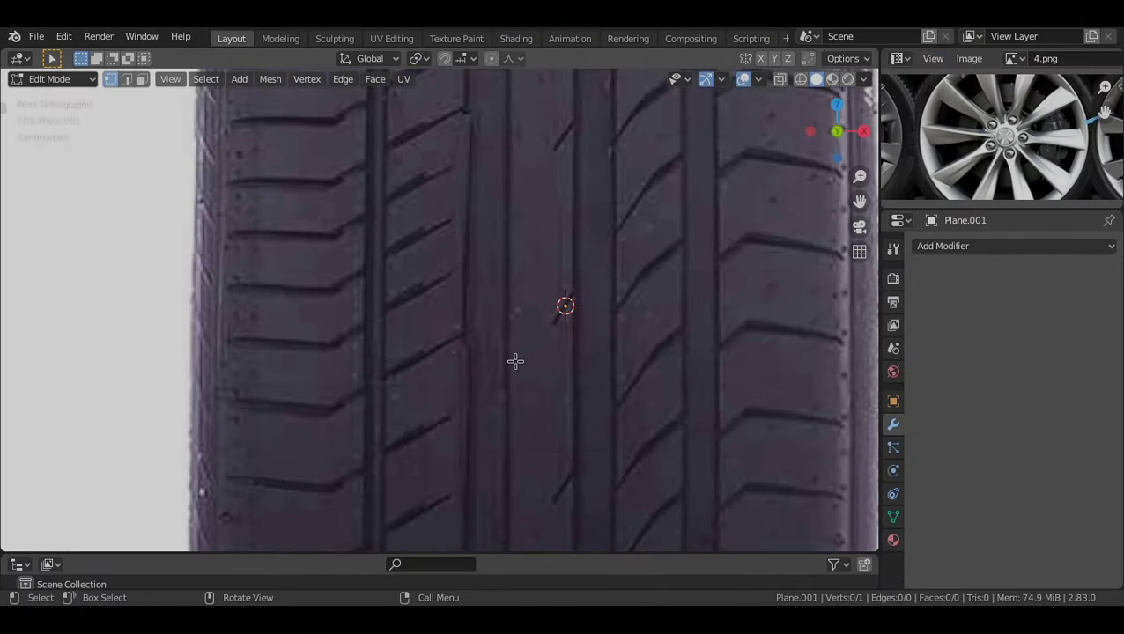
{"action": "middle_click_drag", "start_coordinate": [515, 361], "coordinate": [595, 334], "text": "shift"}
{"action": "left_click", "coordinate": [574, 331]}
{"action": "key", "text": "g"}
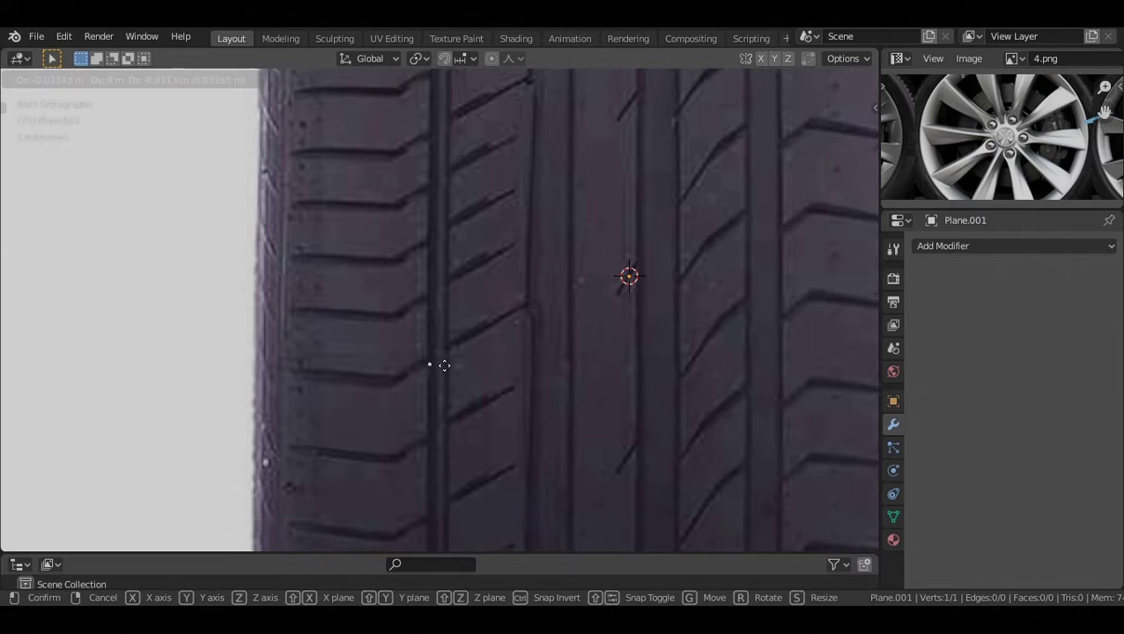
{"action": "left_click", "coordinate": [445, 366]}
Duplicate the vertex straight down along Z by about 0.0044 m, to the other side of the sideways groove
{"action": "scroll", "coordinate": [444, 342], "scroll_direction": "up", "scroll_amount": 5}
{"action": "key", "text": "shift+d"}
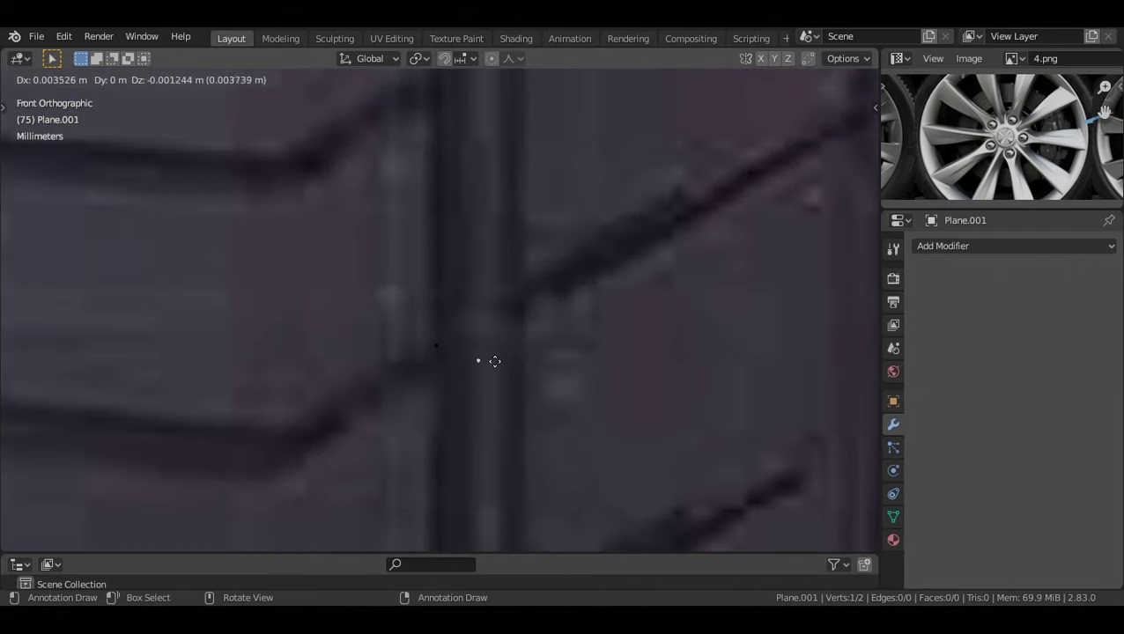
{"action": "key", "text": "z"}
{"action": "left_click", "coordinate": [507, 493]}
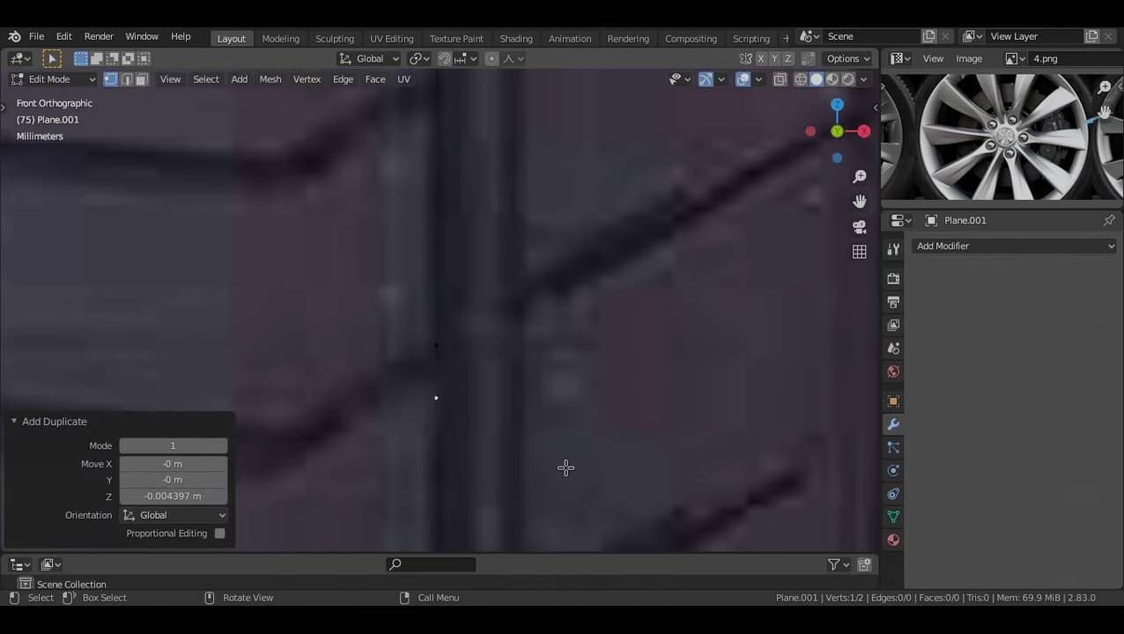
Extrude both vertices in place and scale the new ones along Z by 6.667 to form two vertical edges
{"action": "left_click_drag", "start_coordinate": [368, 292], "coordinate": [522, 421]}
{"action": "scroll", "coordinate": [508, 336], "scroll_direction": "down", "scroll_amount": 1}
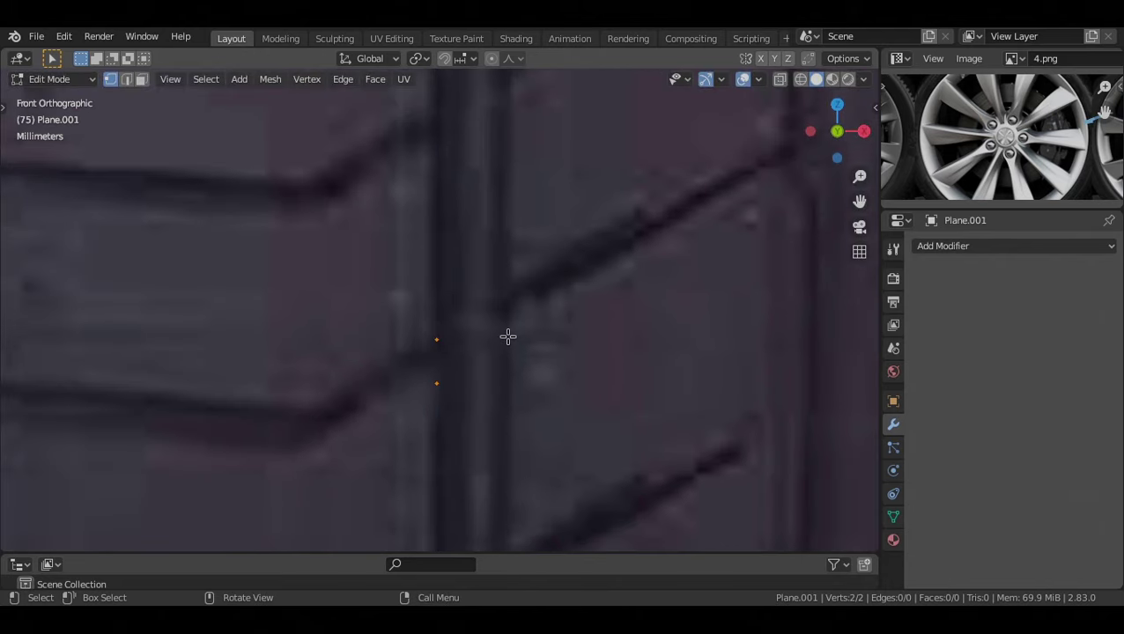
{"action": "key", "text": "e"}
{"action": "right_click", "coordinate": [508, 336]}
{"action": "key", "text": "s"}
{"action": "key", "text": "z"}
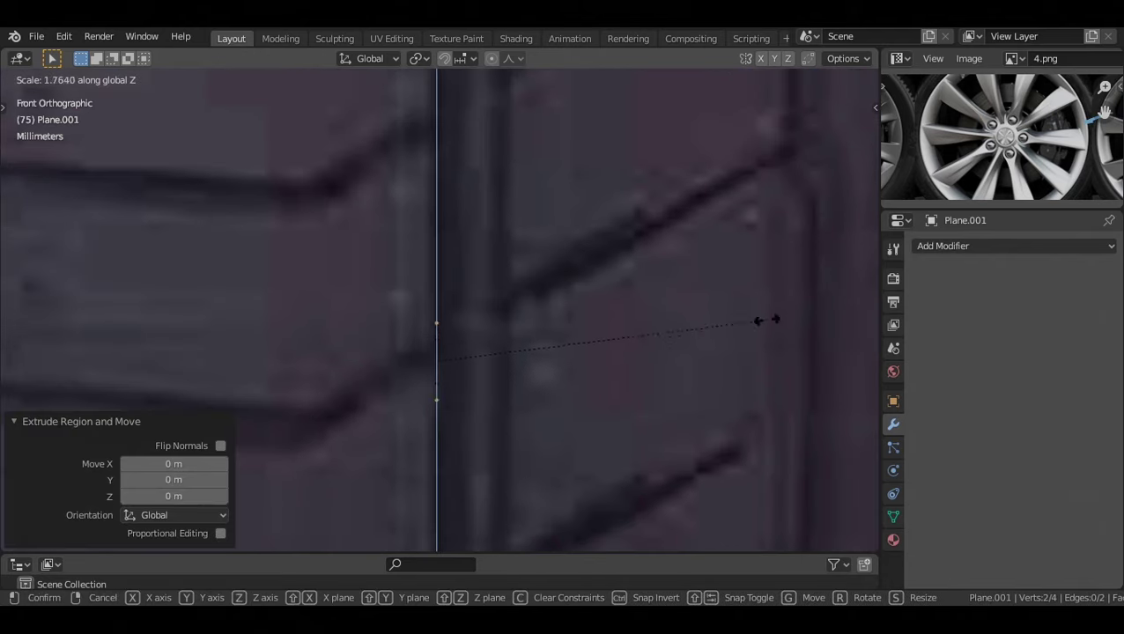
{"action": "left_click", "coordinate": [797, 187]}
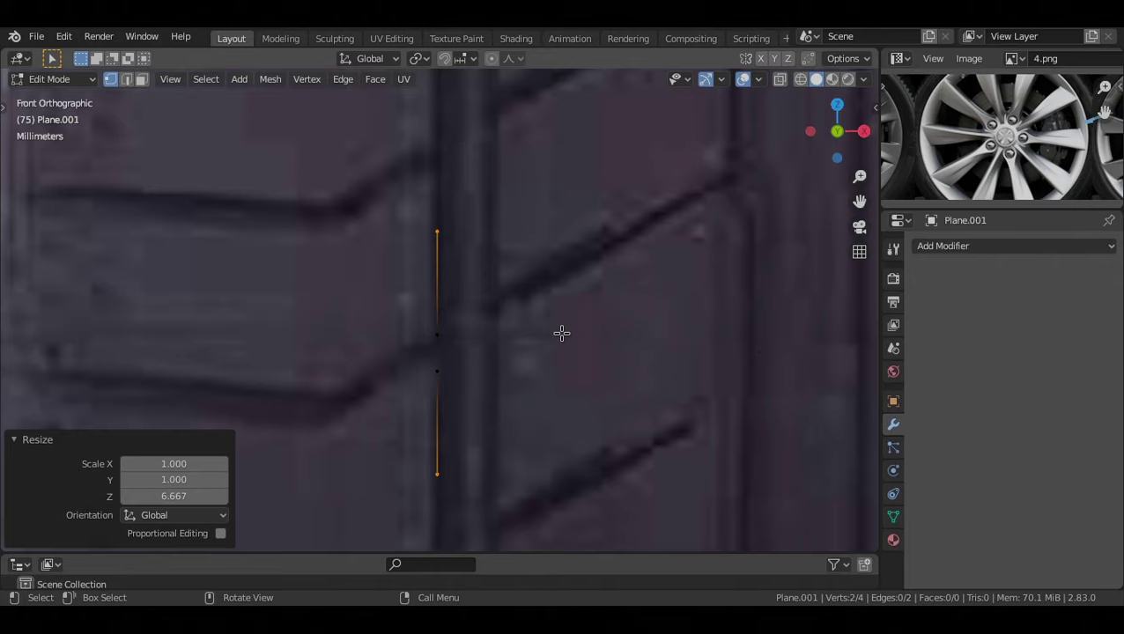
Select both vertical edges in edge mode and duplicate them to the bend of the left sideways groove
{"action": "middle_click_drag", "start_coordinate": [562, 333], "coordinate": [602, 329], "text": "shift"}
{"action": "key", "text": "a"}
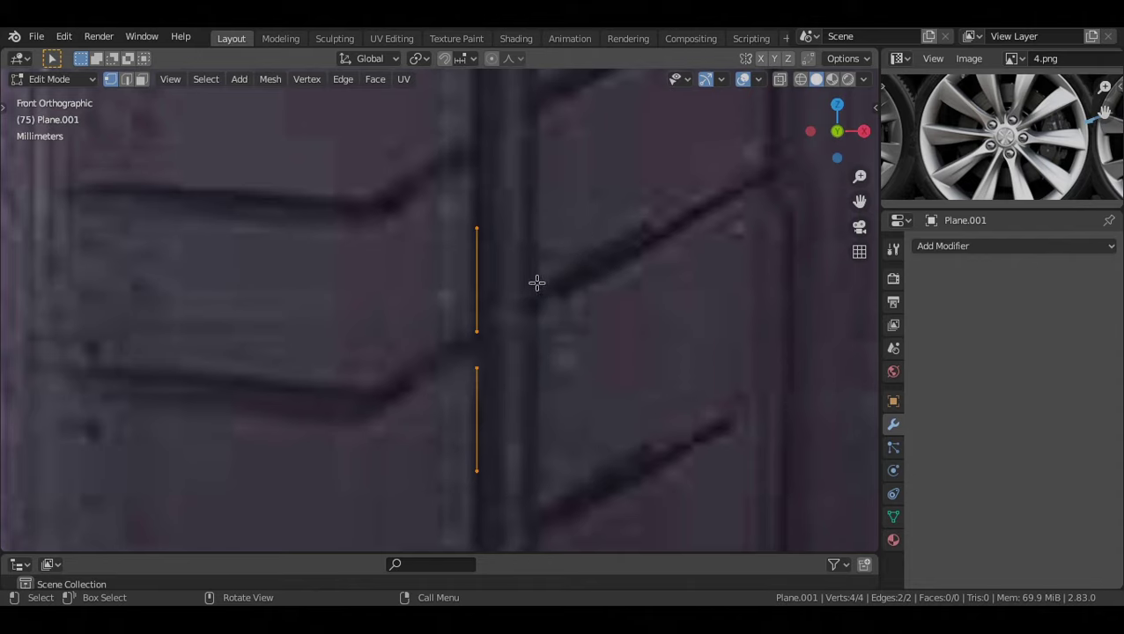
{"action": "left_click_drag", "start_coordinate": [505, 294], "coordinate": [505, 333]}
{"action": "key", "text": "Escape"}
{"action": "key", "text": "2"}
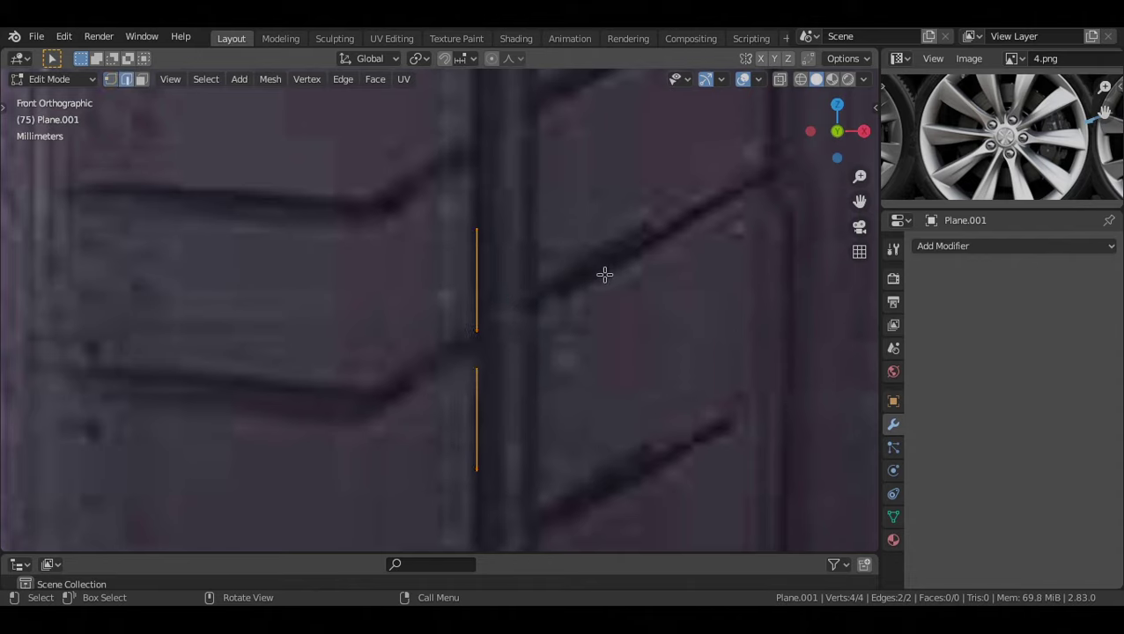
{"action": "middle_click_drag", "start_coordinate": [563, 281], "coordinate": [592, 273], "text": "shift"}
{"action": "key", "text": "shift+d"}
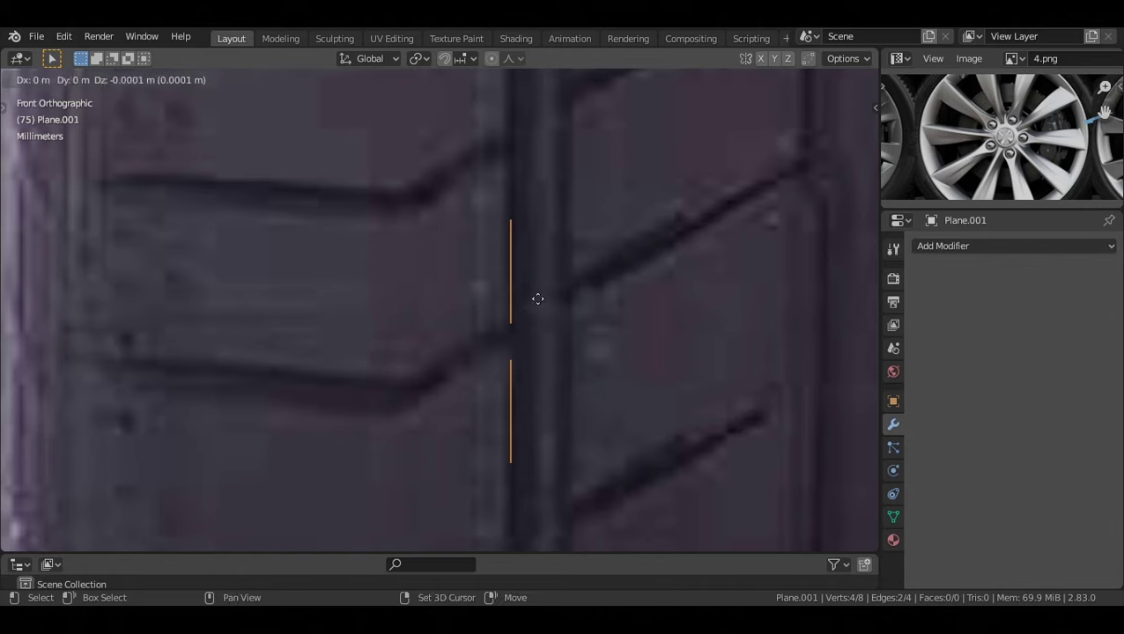
{"action": "left_click", "coordinate": [454, 340]}
Duplicate the edge pair to the sideways groove's outer end, and again along X onto the tyre's left outer edge
{"action": "middle_click_drag", "start_coordinate": [417, 302], "coordinate": [550, 308], "text": "shift"}
{"action": "key", "text": "shift+d"}
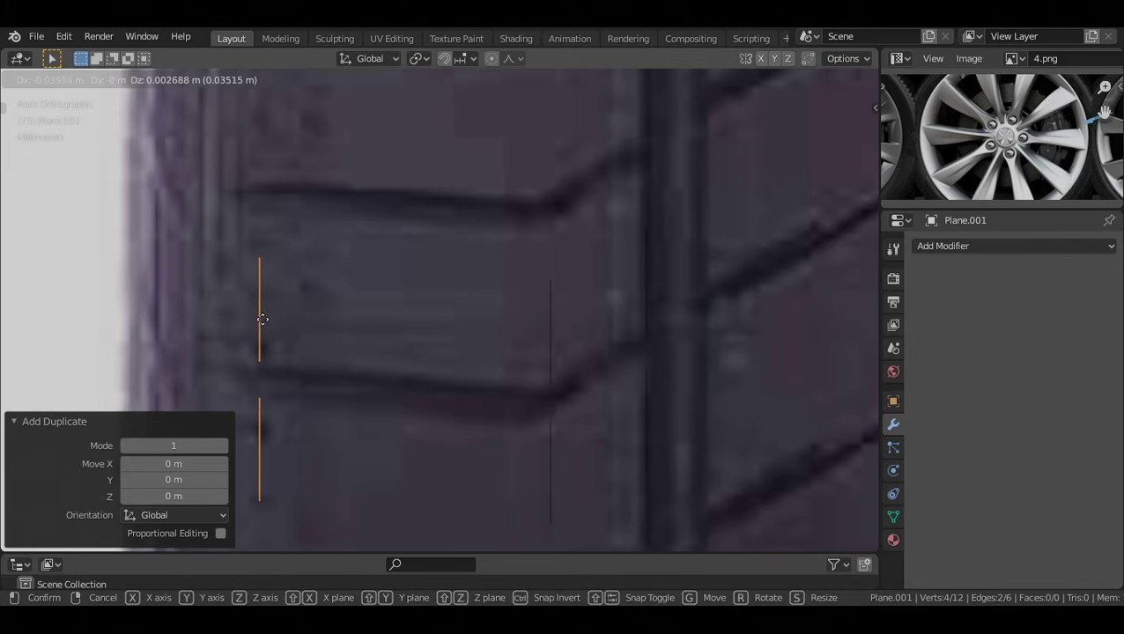
{"action": "left_click", "coordinate": [262, 319]}
{"action": "middle_click_drag", "start_coordinate": [262, 319], "coordinate": [465, 326], "text": "shift"}
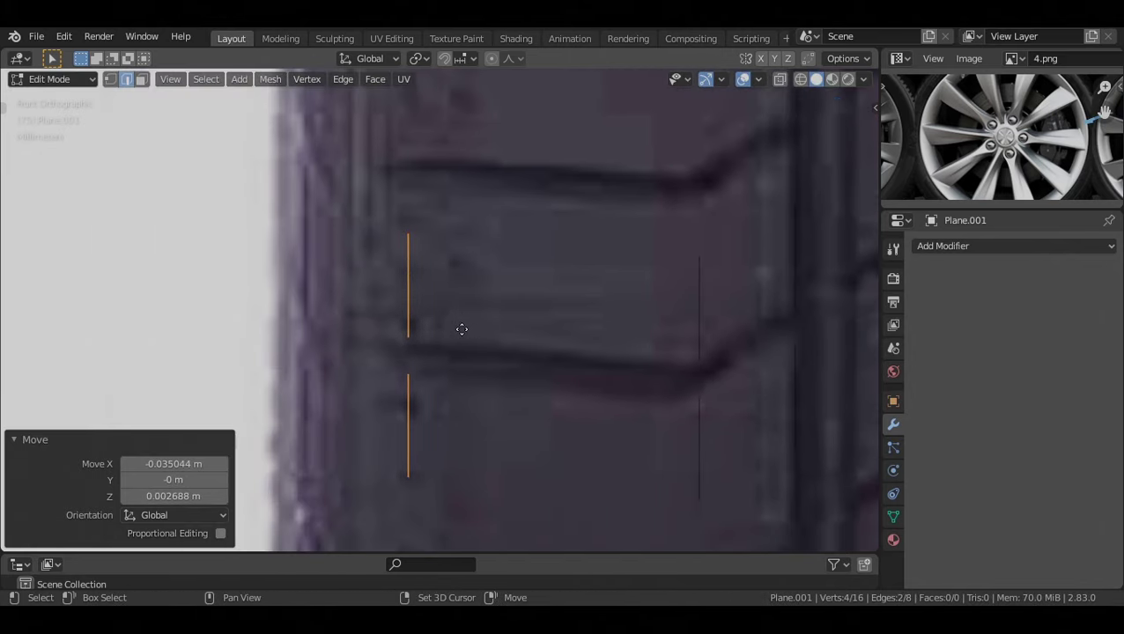
{"action": "key", "text": "shift+d"}
{"action": "key", "text": "x"}
{"action": "left_click", "coordinate": [338, 339]}
Duplicate the main groove's edge pair along X to its right side, and again to the upper end of the diagonal groove
{"action": "middle_click_drag", "start_coordinate": [339, 339], "coordinate": [409, 379], "text": "shift"}
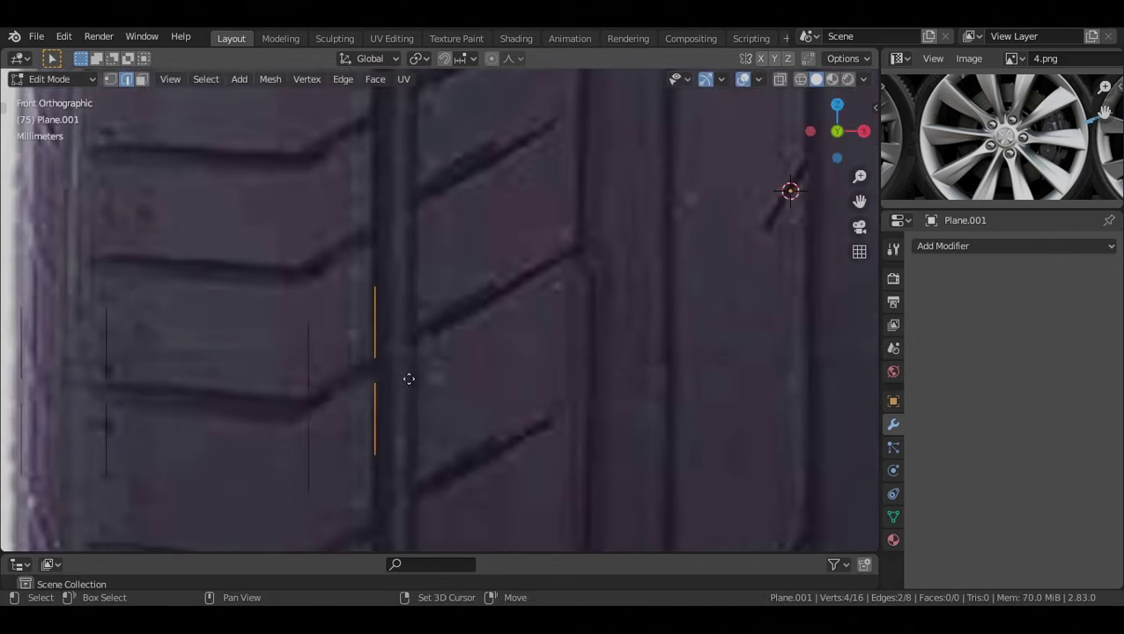
{"action": "key", "text": "shift+d"}
{"action": "key", "text": "x"}
{"action": "left_click", "coordinate": [452, 345]}
{"action": "scroll", "coordinate": [452, 345], "scroll_direction": "up", "scroll_amount": 4}
{"action": "key", "text": "shift+d"}
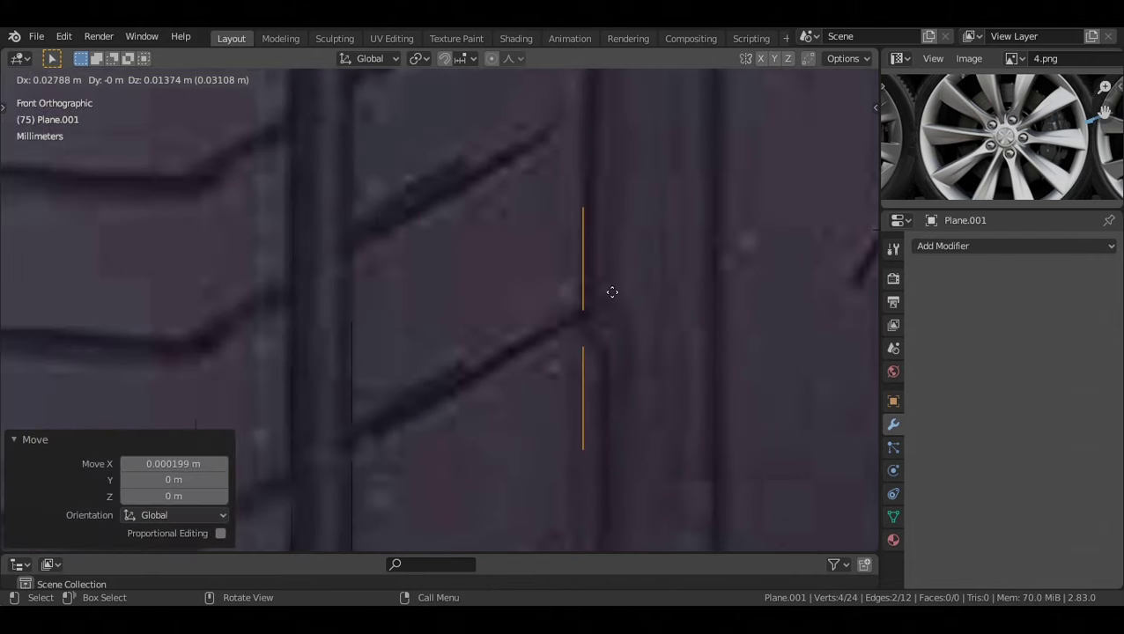
{"action": "left_click", "coordinate": [620, 277]}
Duplicate the edge pair along X to the central rib's left edge, and again to its right edge beside the short slit
{"action": "scroll", "coordinate": [619, 276], "scroll_direction": "down", "scroll_amount": 2}
{"action": "middle_click_drag", "start_coordinate": [592, 302], "coordinate": [414, 322], "text": "shift"}
{"action": "key", "text": "shift+d"}
{"action": "key", "text": "x"}
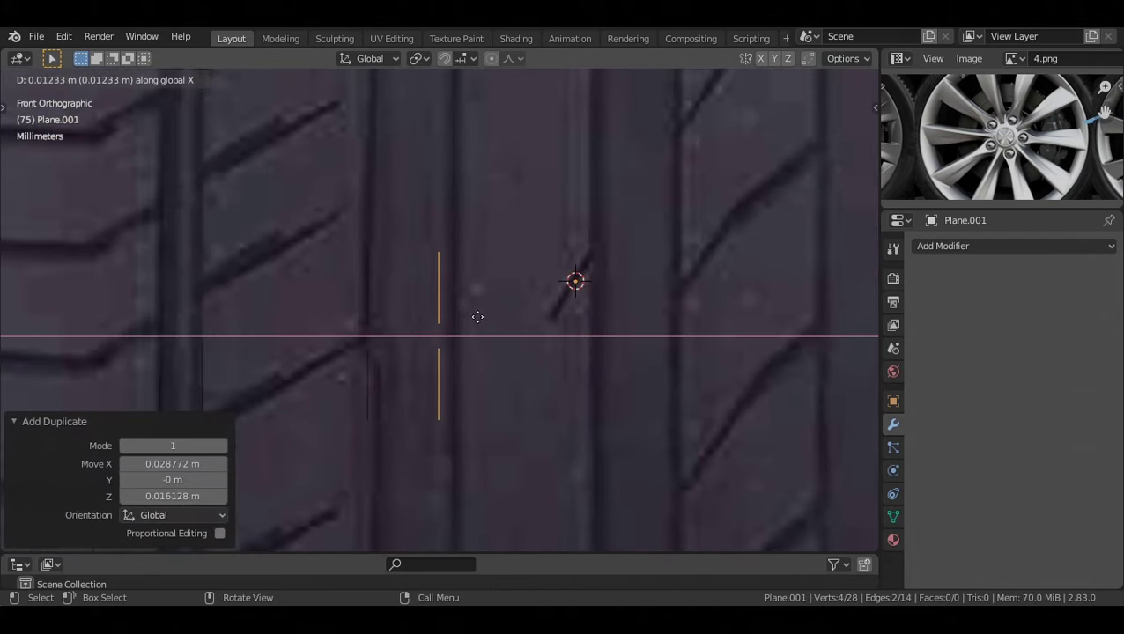
{"action": "left_click", "coordinate": [502, 312]}
{"action": "key", "text": "shift+d"}
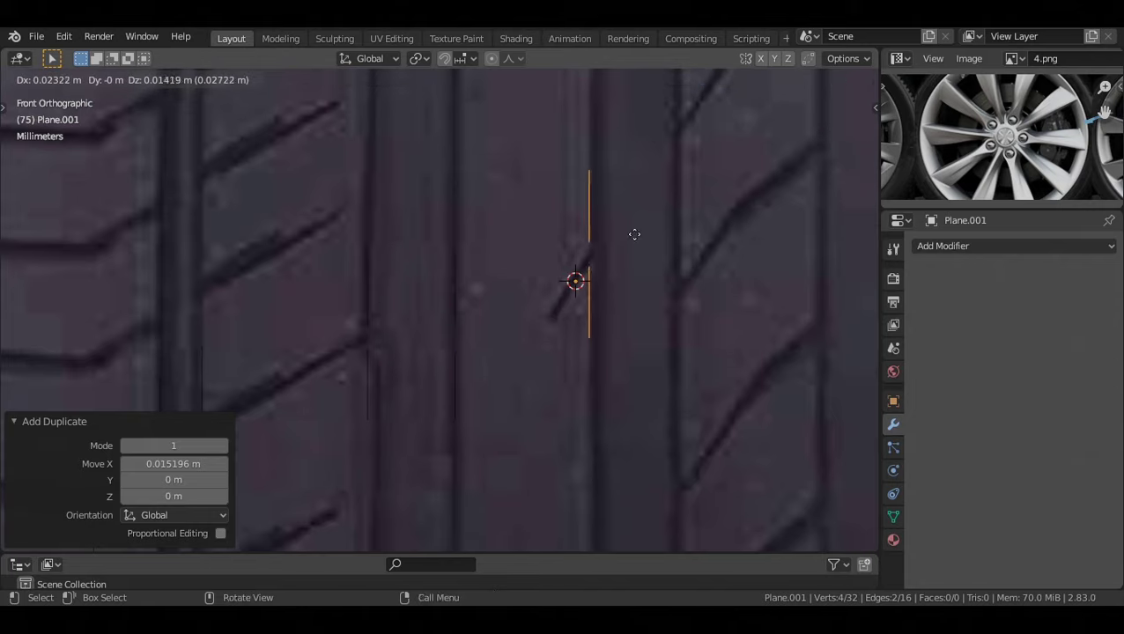
{"action": "left_click", "coordinate": [633, 235]}
Duplicate the edge pair to the left and right ends of the curved groove right of the central rib
{"action": "scroll", "coordinate": [622, 242], "scroll_direction": "up", "scroll_amount": 3}
{"action": "middle_click_drag", "start_coordinate": [622, 243], "coordinate": [363, 312], "text": "shift"}
{"action": "key", "text": "shift+d"}
{"action": "left_click", "coordinate": [515, 370]}
{"action": "scroll", "coordinate": [647, 308], "scroll_direction": "down", "scroll_amount": 2}
{"action": "key", "text": "shift+d"}
{"action": "left_click", "coordinate": [642, 164]}
Duplicate the edge pair to the inner end, bend and outer end of the right shoulder's sideways groove
{"action": "scroll", "coordinate": [643, 167], "scroll_direction": "up", "scroll_amount": 3}
{"action": "key", "text": "shift+d"}
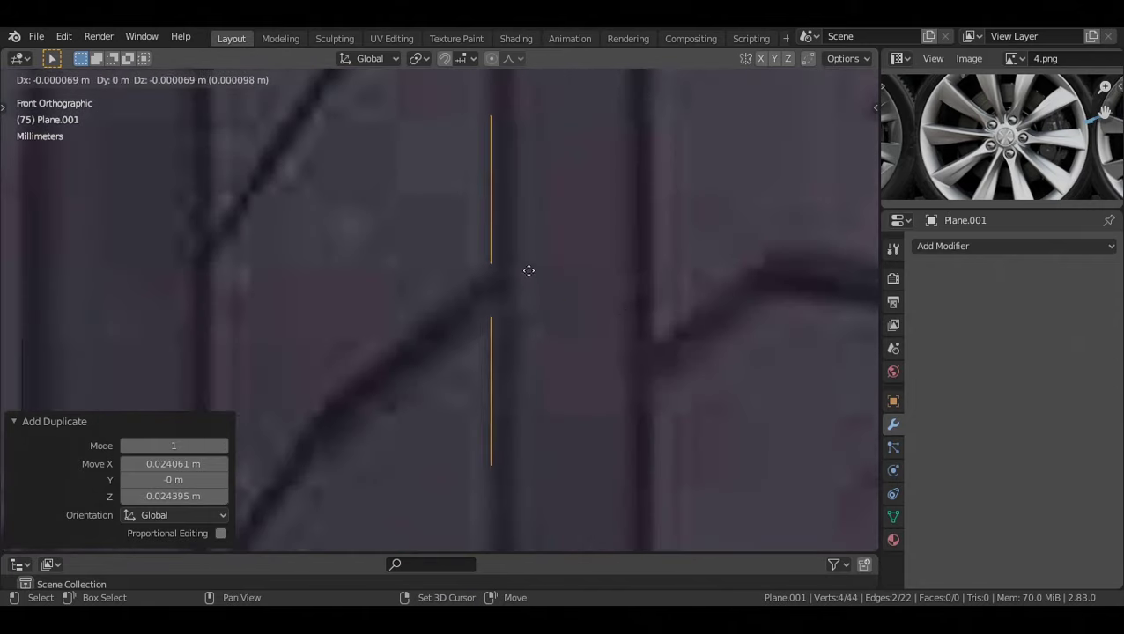
{"action": "left_click", "coordinate": [691, 350]}
{"action": "key", "text": "shift+d"}
{"action": "left_click", "coordinate": [553, 299]}
{"action": "key", "text": "shift+d"}
{"action": "left_click", "coordinate": [758, 327]}
Place two more duplicates of the edge pair towards the tyre's right outer edge, the last along X, and deselect everything
{"action": "middle_click_drag", "start_coordinate": [745, 344], "coordinate": [536, 332], "text": "shift"}
{"action": "scroll", "coordinate": [536, 332], "scroll_direction": "up", "scroll_amount": 2}
{"action": "key", "text": "shift+d"}
{"action": "left_click", "coordinate": [592, 354]}
{"action": "key", "text": "shift+d"}
{"action": "key", "text": "x"}
{"action": "middle_click_drag", "start_coordinate": [592, 354], "coordinate": [635, 323], "text": "shift"}
{"action": "left_click", "coordinate": [673, 337]}
{"action": "scroll", "coordinate": [673, 336], "scroll_direction": "down", "scroll_amount": 6}
{"action": "key", "text": "a"}
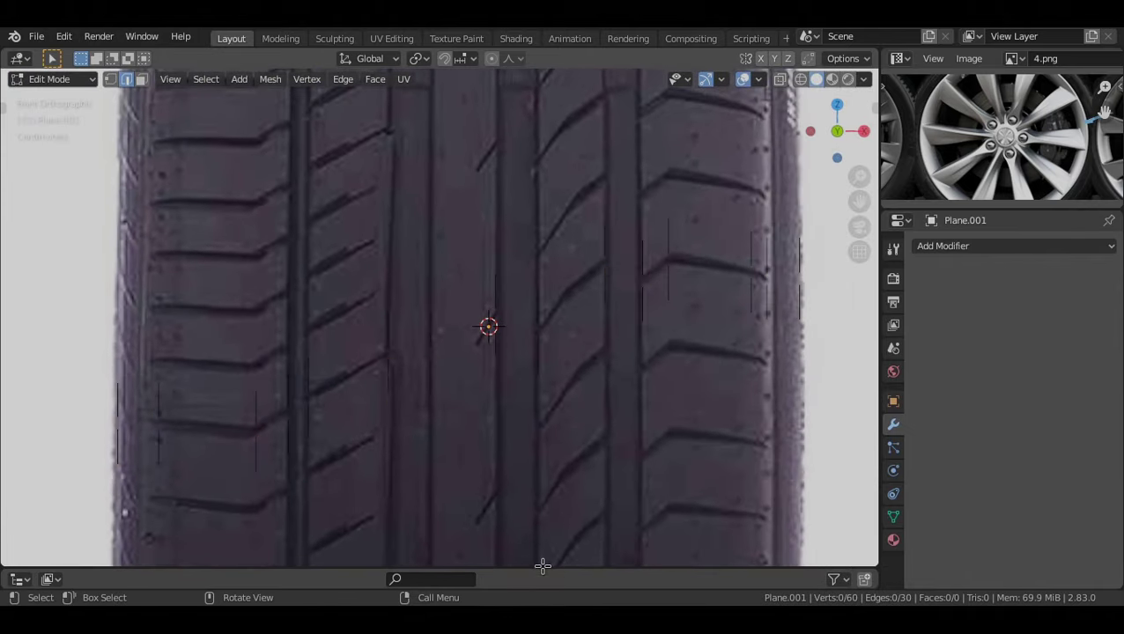
{"action": "left_click_drag", "start_coordinate": [543, 566], "coordinate": [550, 344]}
{"action": "left_click", "coordinate": [865, 459]}
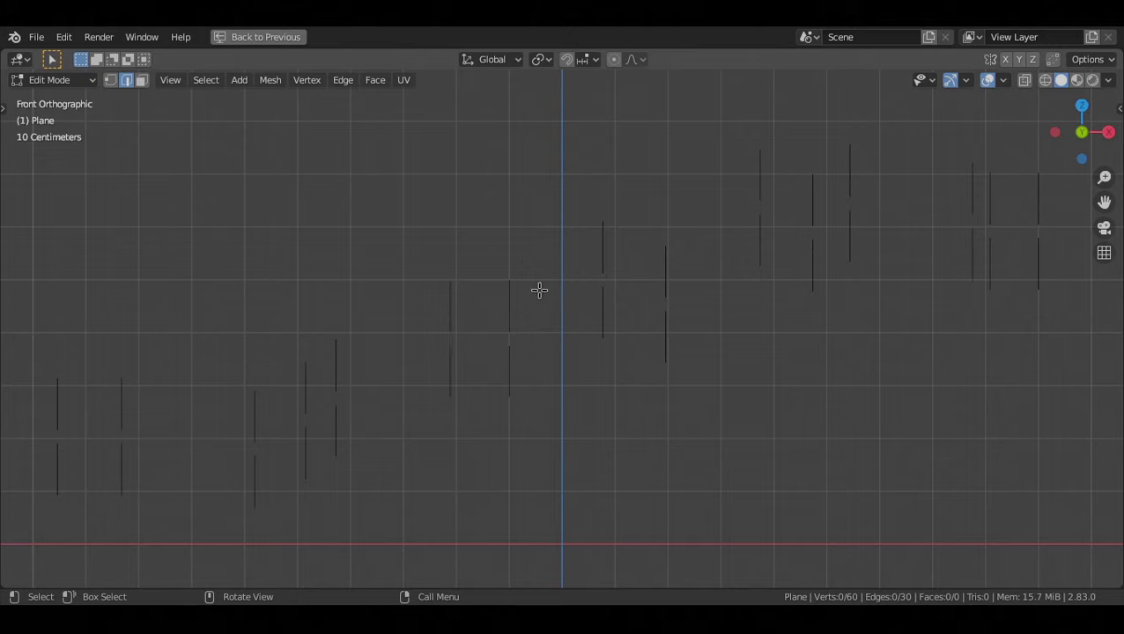
Join the upper edges of the five leftmost pairs into one face strip with LoopTools Loft
{"action": "left_click", "coordinate": [63, 407], "text": "shift"}
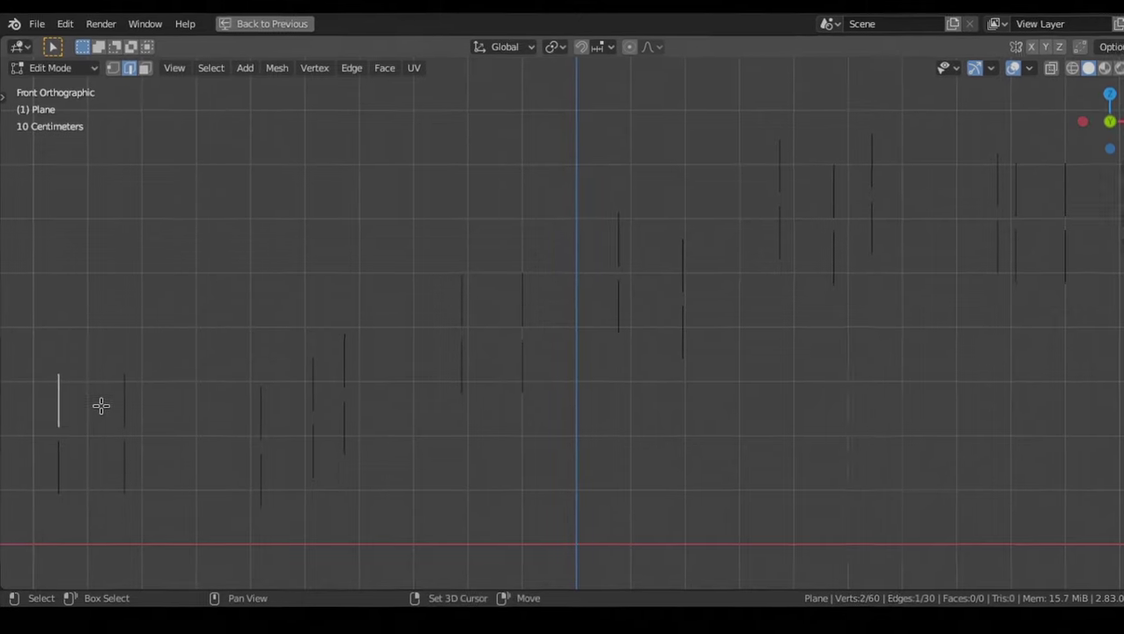
{"action": "left_click", "coordinate": [121, 406], "text": "shift"}
{"action": "left_click", "coordinate": [255, 412], "text": "shift"}
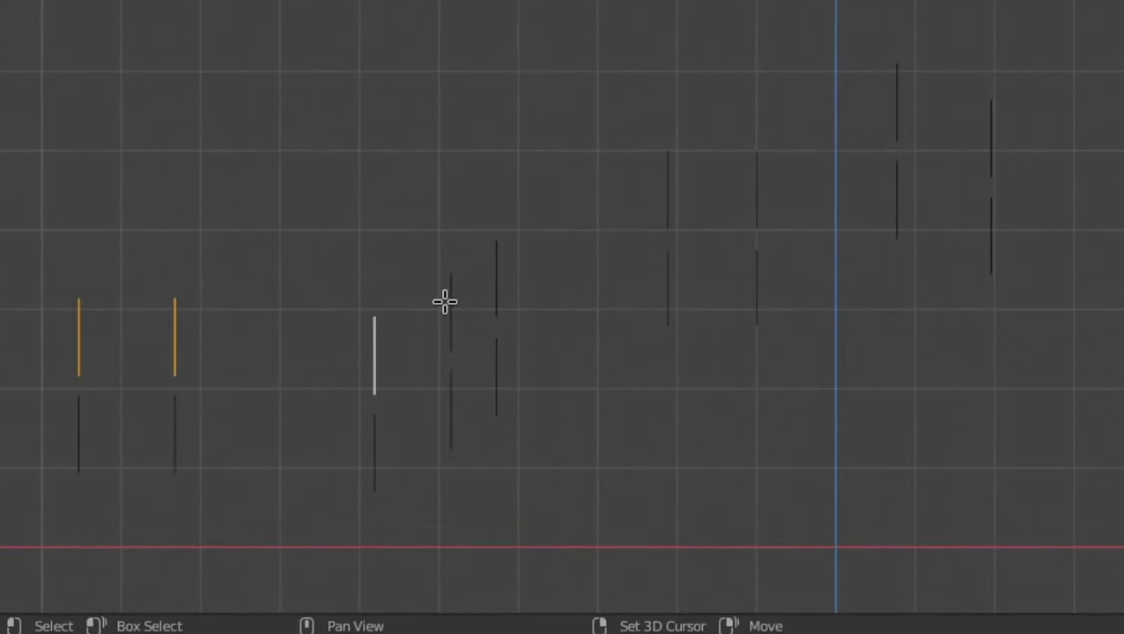
{"action": "left_click", "coordinate": [450, 304], "text": "shift"}
{"action": "left_click", "coordinate": [496, 264], "text": "shift"}
{"action": "right_click", "coordinate": [781, 9]}
{"action": "mouse_move", "coordinate": [728, 27]}
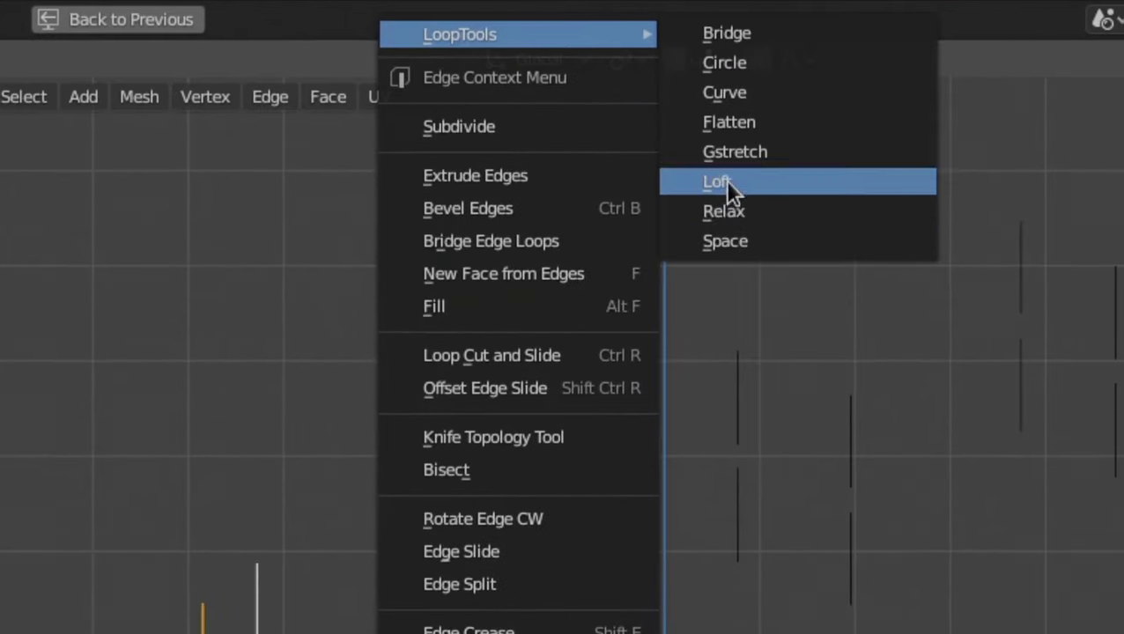
{"action": "left_click", "coordinate": [725, 181]}
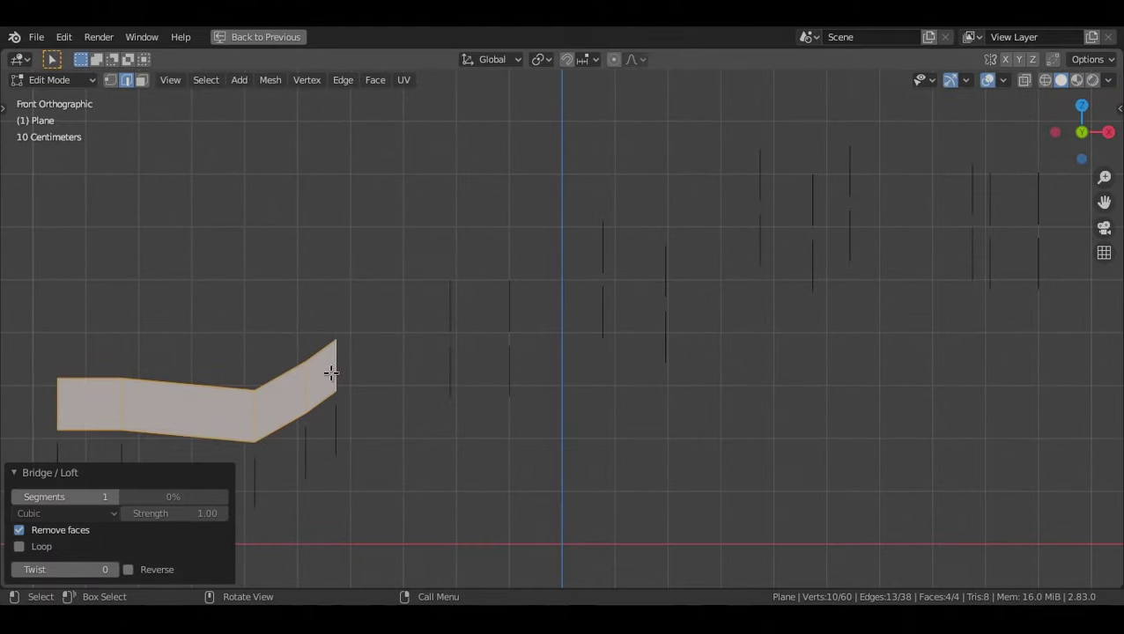
Extend the upper face strip from its right end through the next three upper edges with LoopTools Loft
{"action": "left_click", "coordinate": [337, 358]}
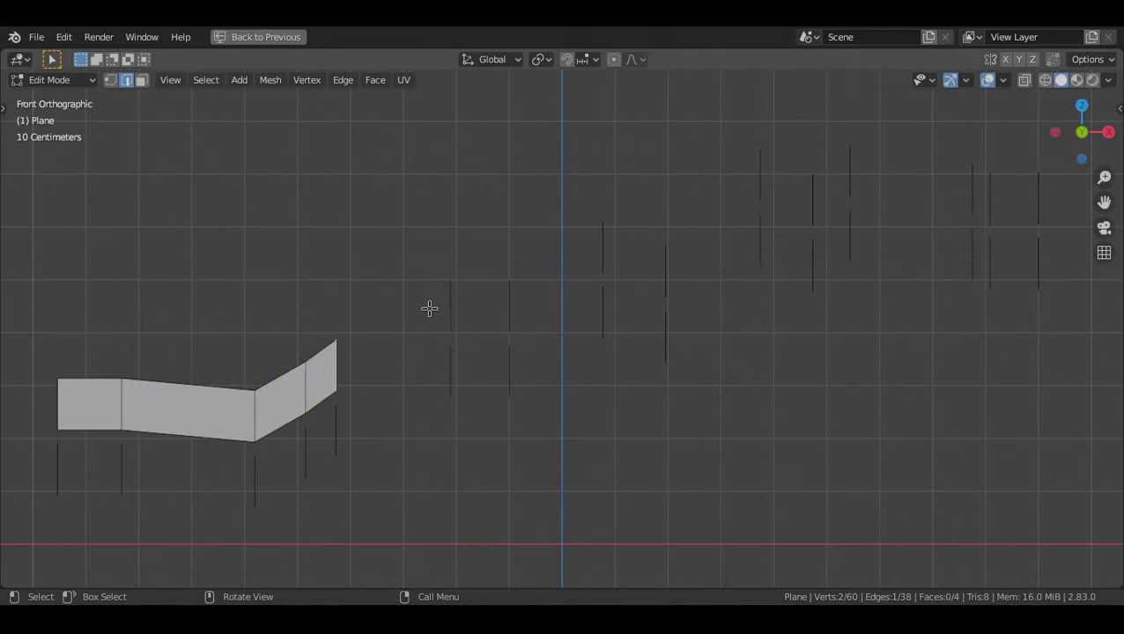
{"action": "left_click", "coordinate": [471, 304], "text": "shift"}
{"action": "left_click", "coordinate": [492, 300], "text": "shift"}
{"action": "left_click", "coordinate": [599, 245], "text": "shift"}
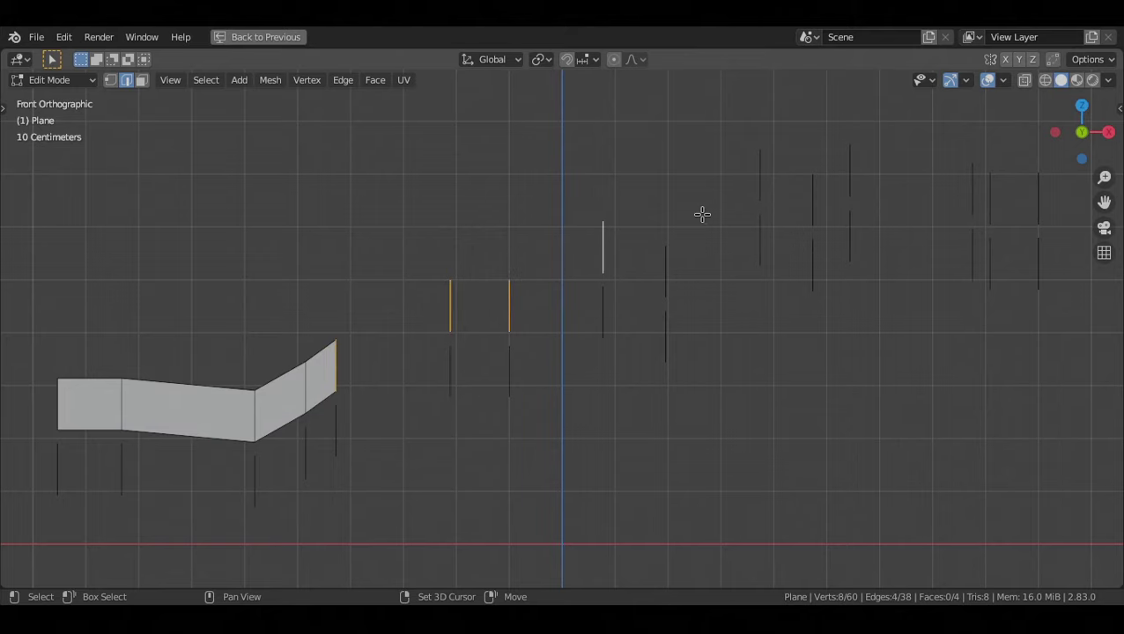
{"action": "right_click", "coordinate": [590, 124]}
{"action": "mouse_move", "coordinate": [594, 45]}
{"action": "left_click", "coordinate": [708, 123]}
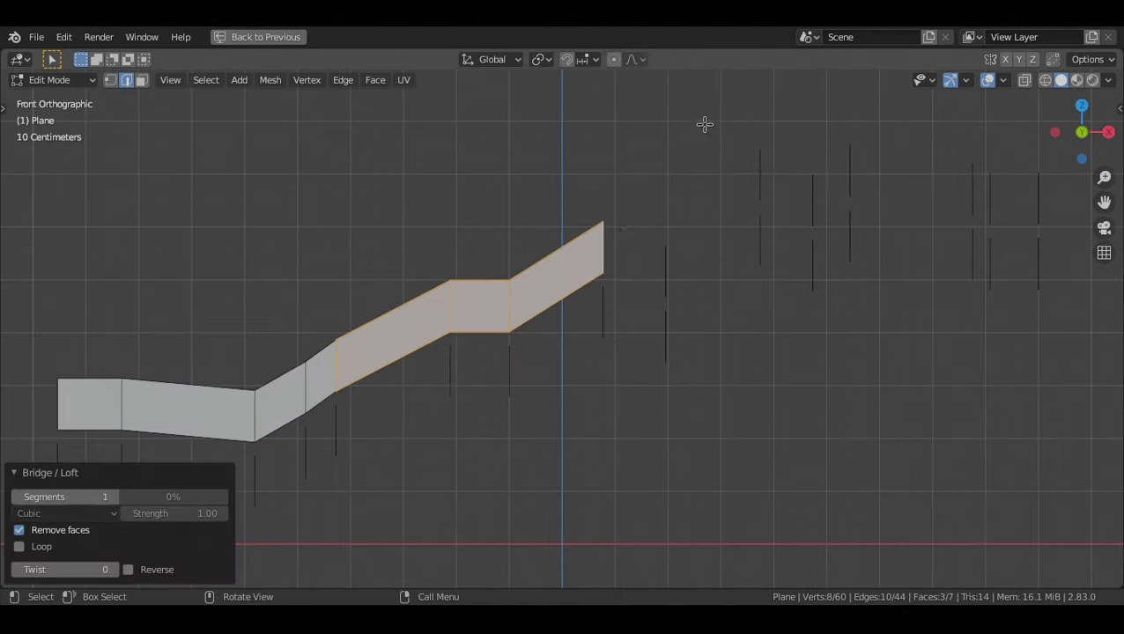
Loft the upper strip onward across the central rib and right grooves through four more upper edges, skipping the edge just right of its end
{"action": "left_click", "coordinate": [805, 190], "text": "shift"}
{"action": "left_click", "coordinate": [844, 171], "text": "shift"}
{"action": "left_click", "coordinate": [965, 201], "text": "shift"}
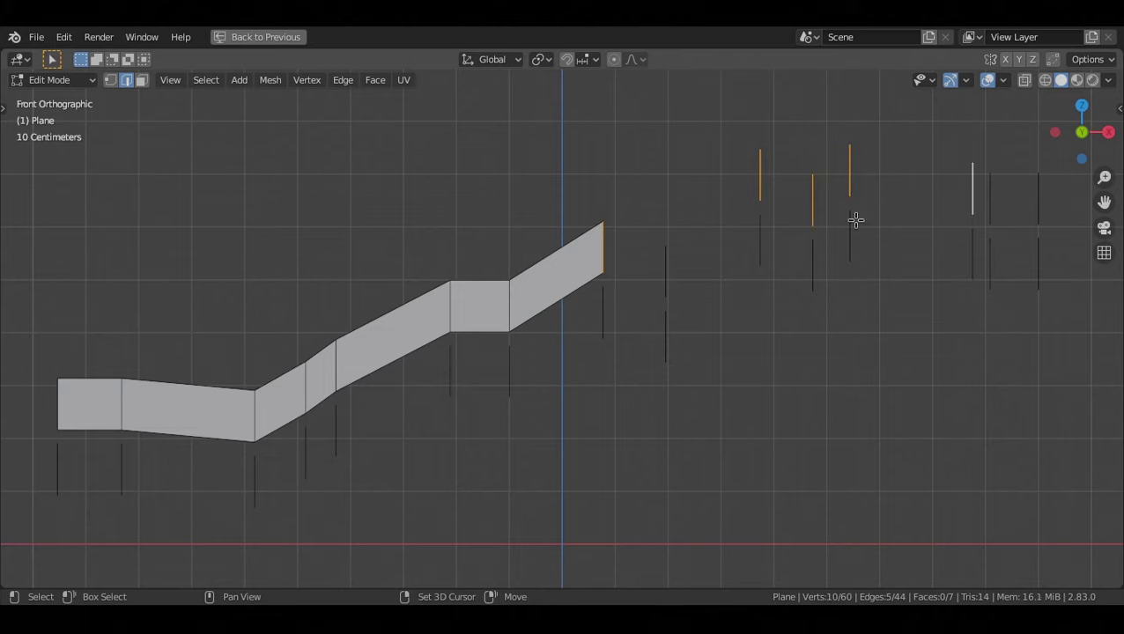
{"action": "right_click", "coordinate": [795, 228]}
{"action": "mouse_move", "coordinate": [734, 51]}
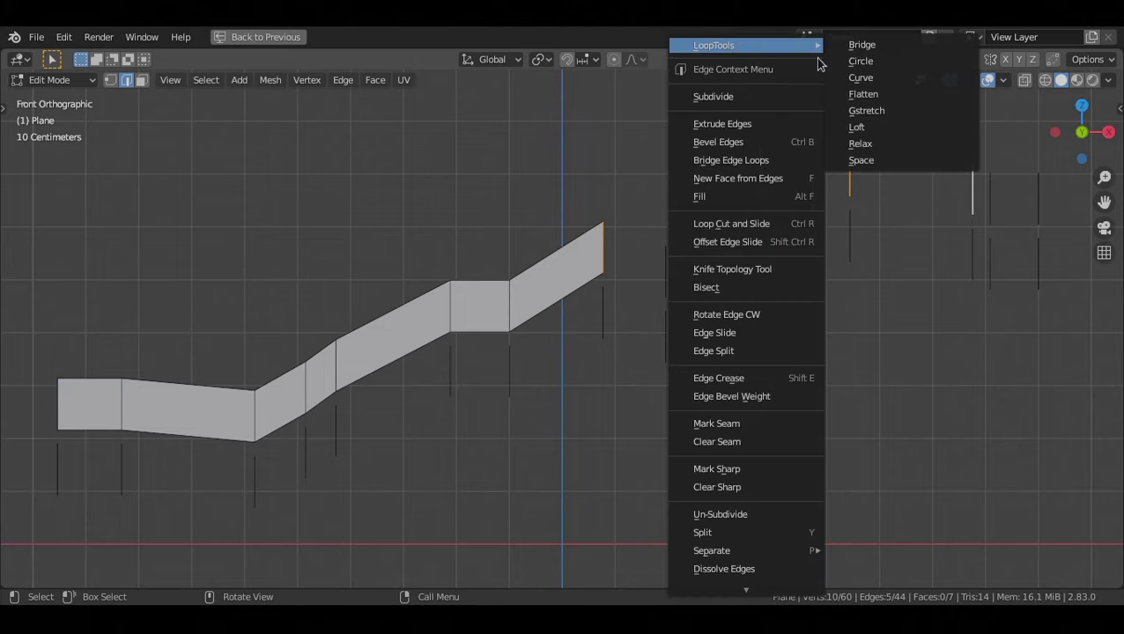
{"action": "left_click", "coordinate": [842, 126]}
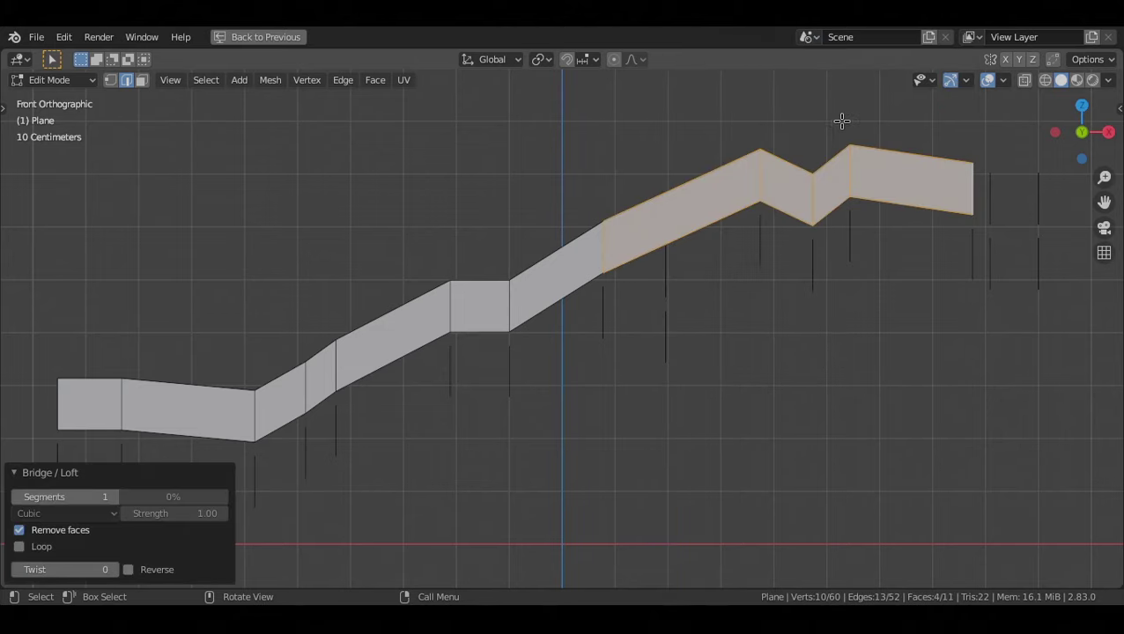
Loft the upper strip through the last two upper edges to the tyre's right outer edge
{"action": "left_click", "coordinate": [973, 198]}
{"action": "left_click", "coordinate": [990, 199], "text": "shift"}
{"action": "left_click", "coordinate": [1031, 196], "text": "shift"}
{"action": "right_click", "coordinate": [750, 222]}
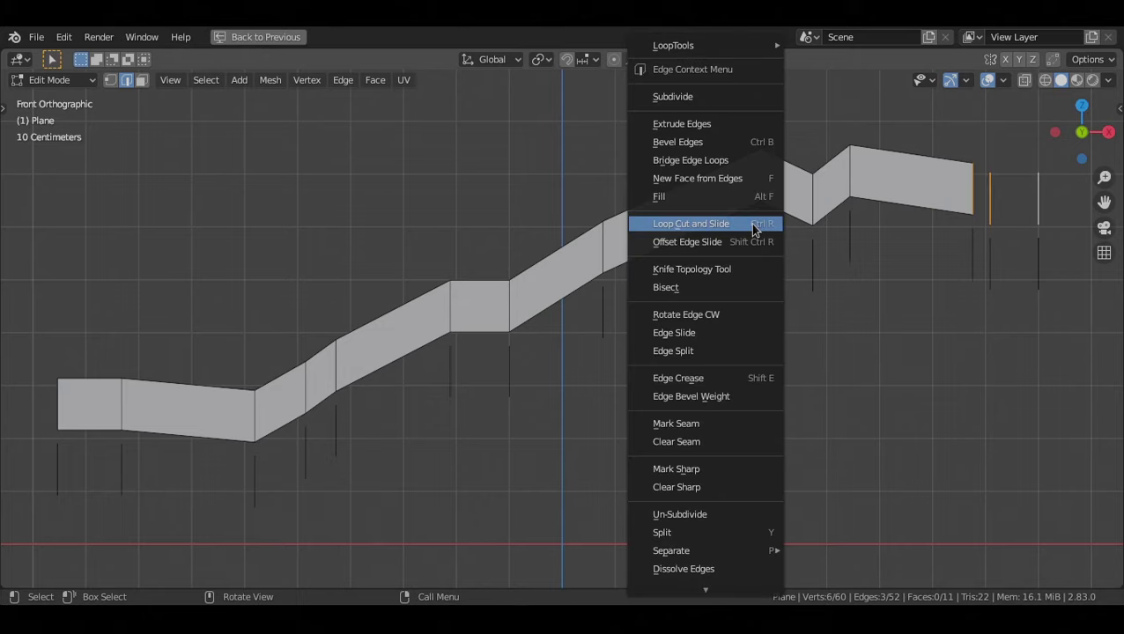
{"action": "mouse_move", "coordinate": [674, 45]}
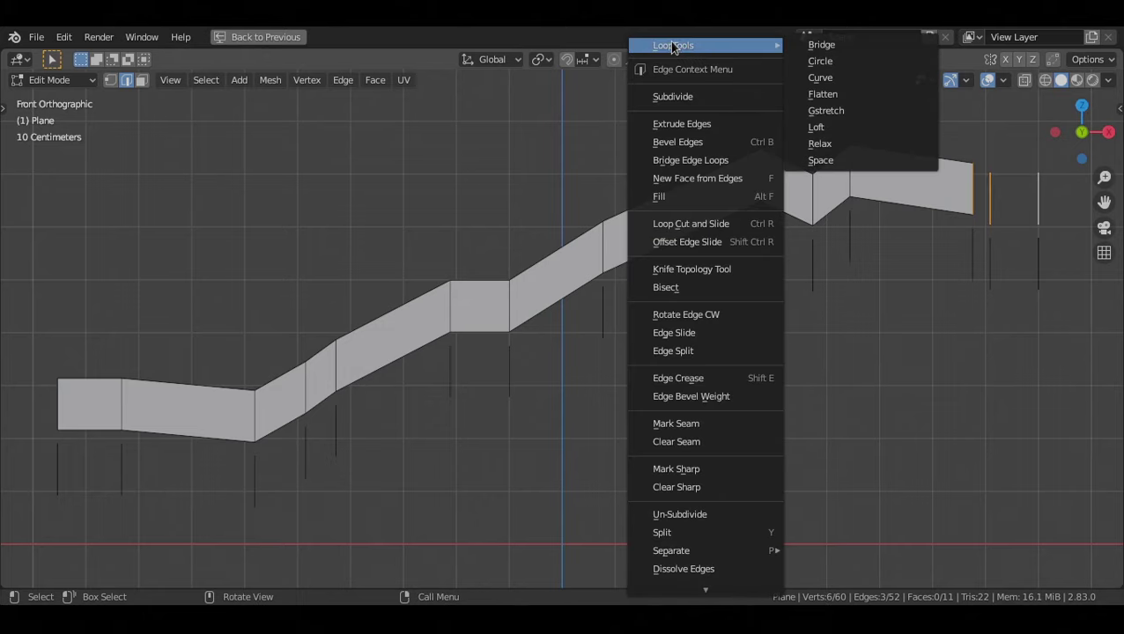
{"action": "left_click", "coordinate": [848, 127]}
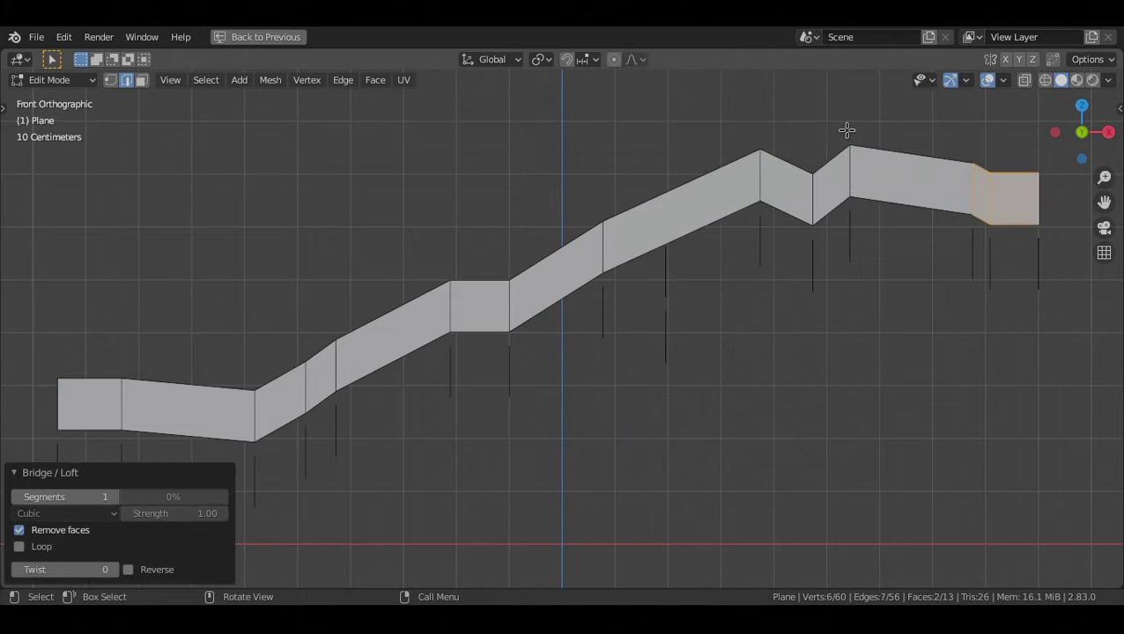
Join the lower edges of the five rightmost pairs into one face strip by repeating the Loft
{"action": "left_click", "coordinate": [1028, 261]}
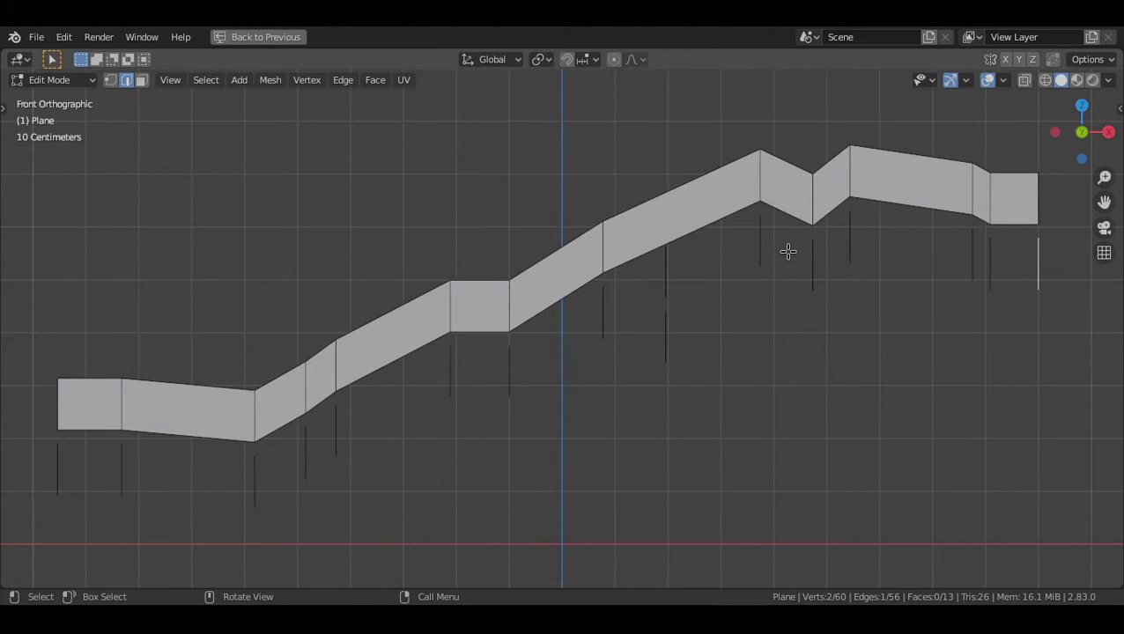
{"action": "right_click", "coordinate": [788, 252]}
{"action": "mouse_move", "coordinate": [785, 79]}
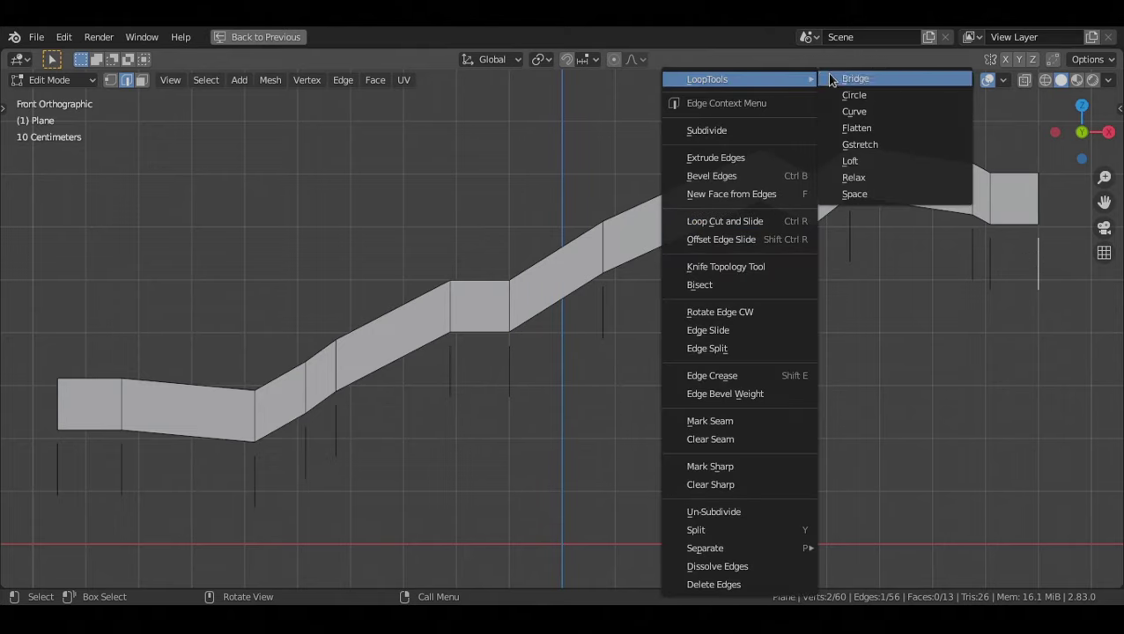
{"action": "left_click", "coordinate": [846, 178]}
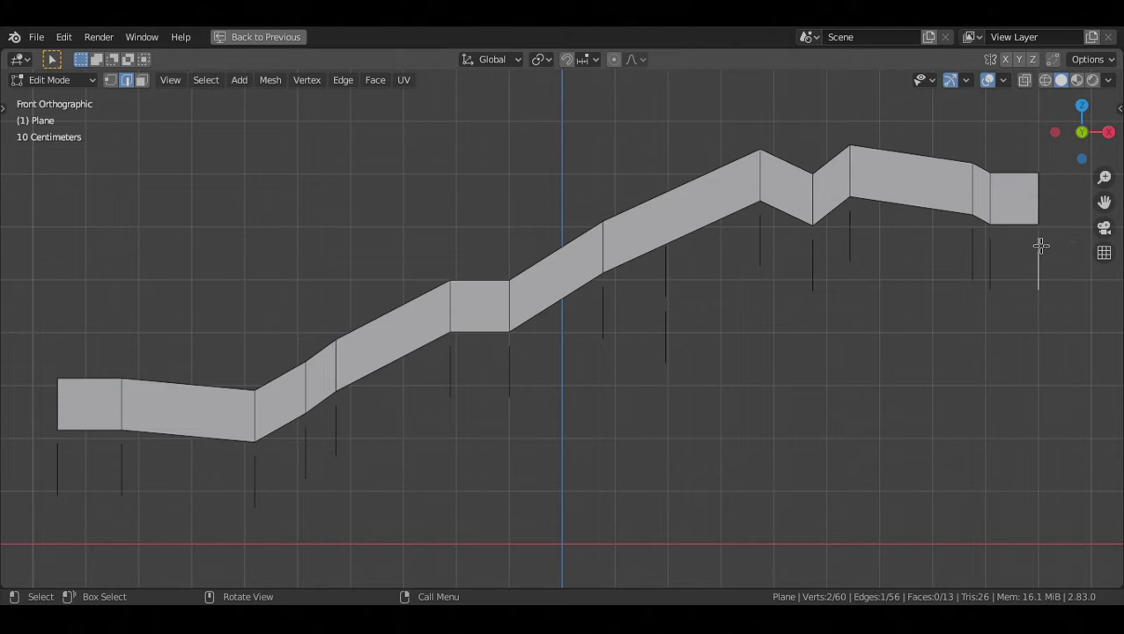
{"action": "left_click", "coordinate": [991, 266], "text": "shift"}
{"action": "left_click", "coordinate": [972, 251], "text": "shift"}
{"action": "left_click", "coordinate": [852, 243], "text": "shift"}
{"action": "left_click", "coordinate": [811, 269], "text": "shift"}
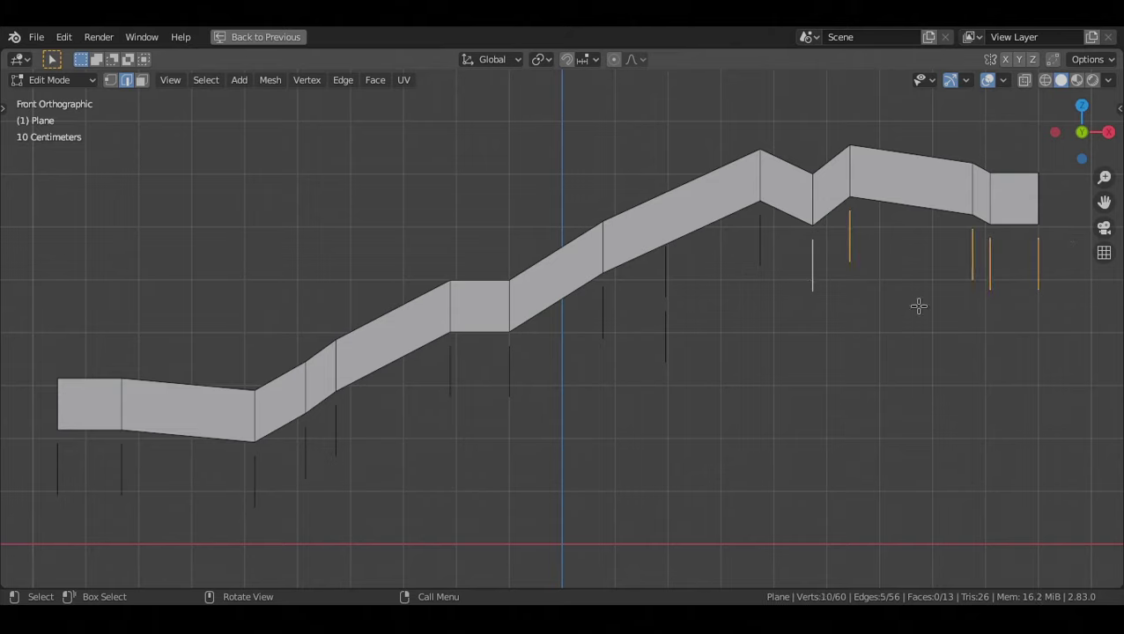
{"action": "key", "text": "shift+r"}
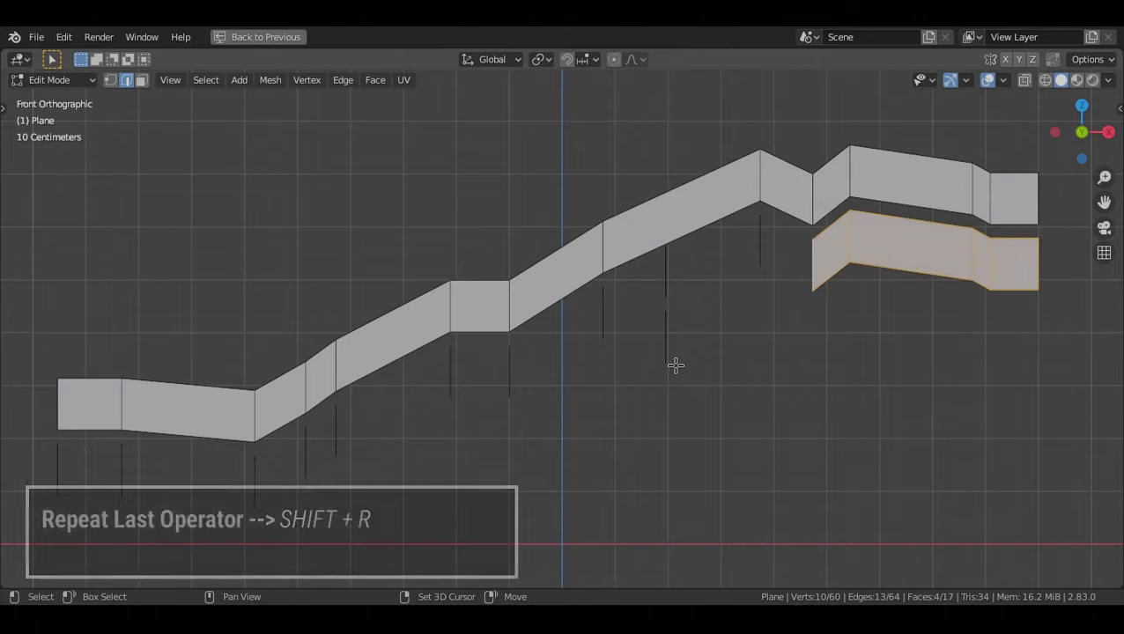
Extend the lower strip leftward from its inner end through the next three lower edges with the repeated Loft
{"action": "left_click", "coordinate": [809, 258]}
{"action": "left_click", "coordinate": [761, 244]}
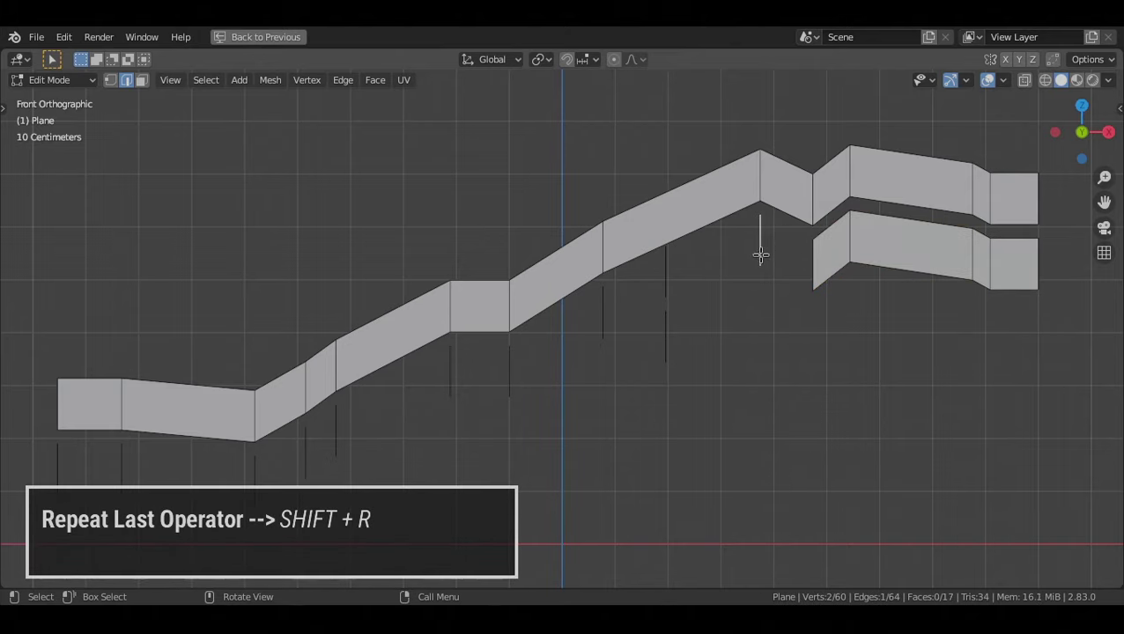
{"action": "left_click", "coordinate": [810, 268]}
{"action": "left_click", "coordinate": [762, 245], "text": "shift"}
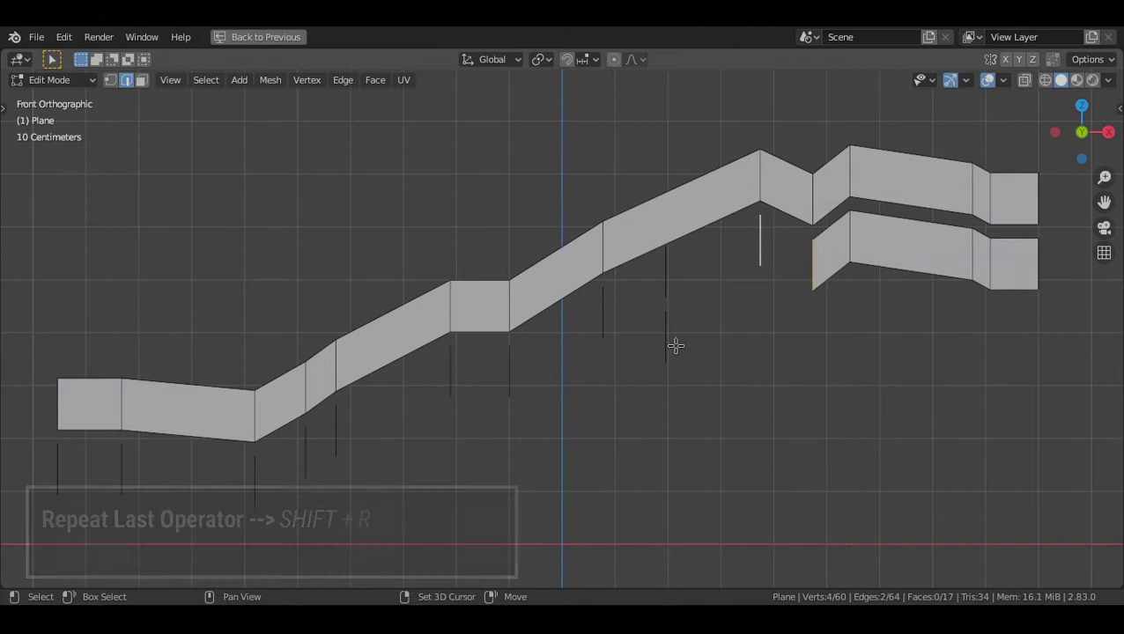
{"action": "left_click", "coordinate": [671, 351], "text": "shift"}
{"action": "left_click", "coordinate": [617, 334], "text": "shift"}
{"action": "key", "text": "shift+r"}
Continue the lower strip leftward across the central rib through three more lower edges with the repeated Loft
{"action": "left_click", "coordinate": [610, 331]}
{"action": "left_click", "coordinate": [504, 371], "text": "shift"}
{"action": "left_click", "coordinate": [449, 373], "text": "shift"}
{"action": "left_click", "coordinate": [361, 396], "text": "shift"}
{"action": "key", "text": "shift+r"}
Complete the lower strip through the four leftmost lower edges with the repeated Loft
{"action": "left_click", "coordinate": [339, 430]}
{"action": "left_click", "coordinate": [308, 460], "text": "shift"}
{"action": "left_click", "coordinate": [257, 476], "text": "shift"}
{"action": "left_click", "coordinate": [120, 473], "text": "shift"}
{"action": "left_click", "coordinate": [59, 470], "text": "shift"}
{"action": "key", "text": "shift+r"}
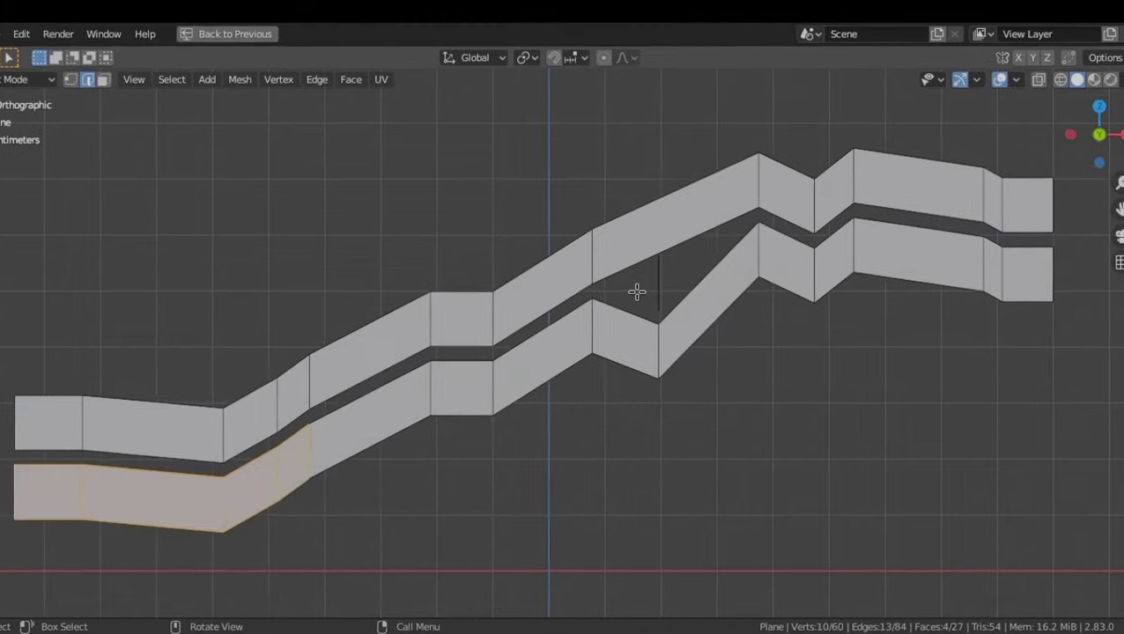
Delete the long upper-strip face that passes over the skipped upper edge
{"action": "left_click", "coordinate": [672, 265]}
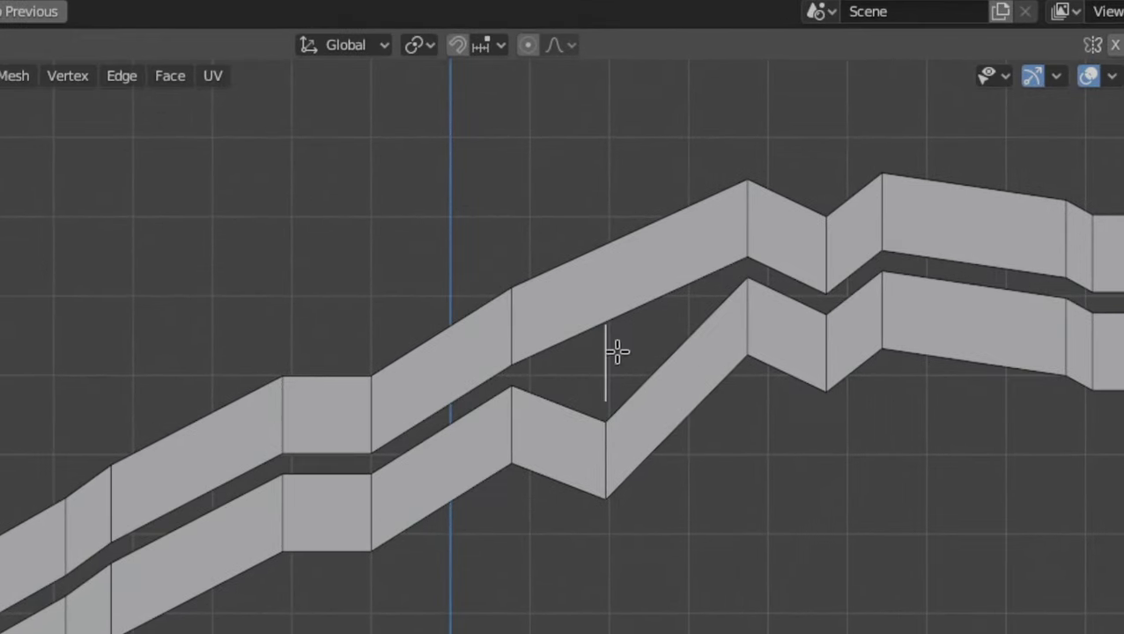
{"action": "key", "text": "alt+a"}
{"action": "left_click", "coordinate": [605, 285]}
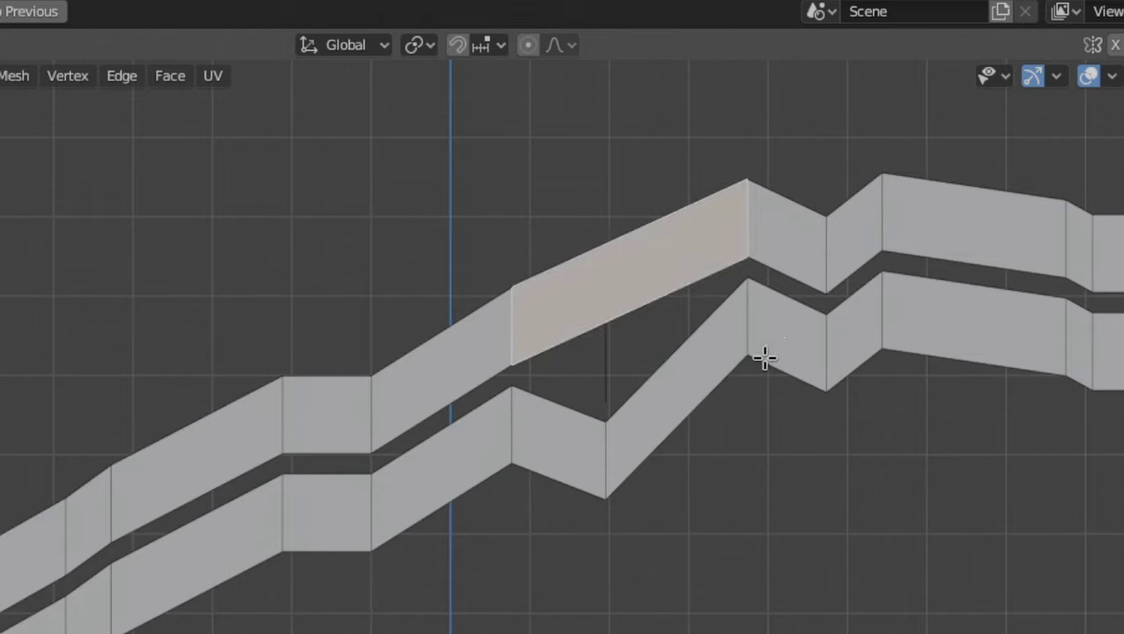
{"action": "key", "text": "x"}
{"action": "left_click", "coordinate": [721, 342]}
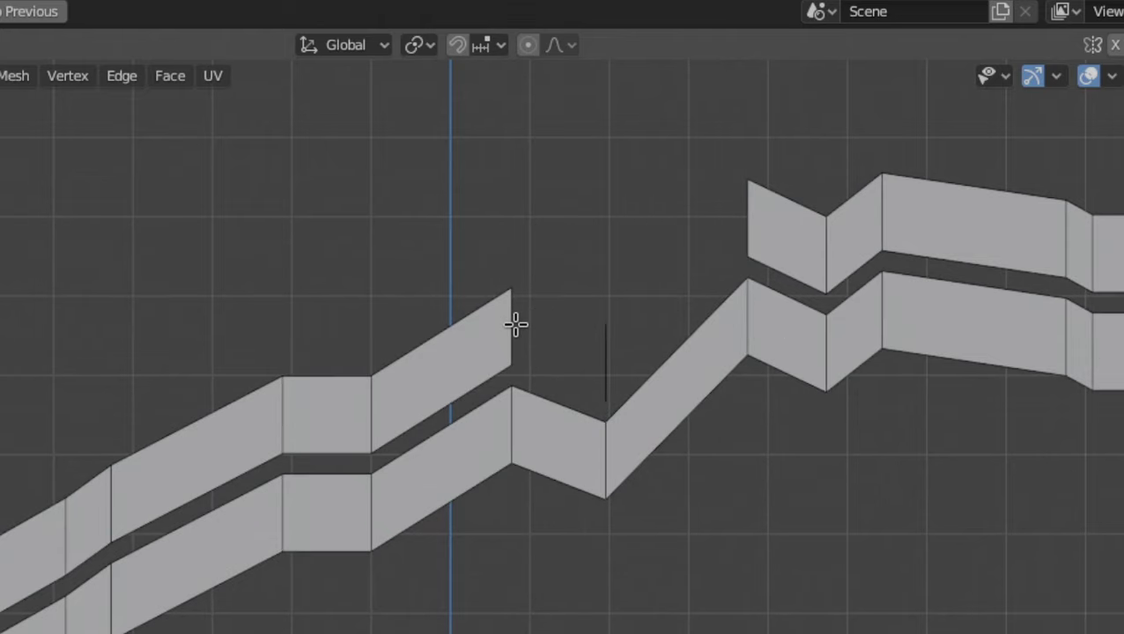
Close the upper strip's gap through the skipped edge with LoopTools Loft and deselect everything
{"action": "left_click", "coordinate": [516, 325]}
{"action": "left_click", "coordinate": [607, 362], "text": "shift"}
{"action": "right_click", "coordinate": [672, 266]}
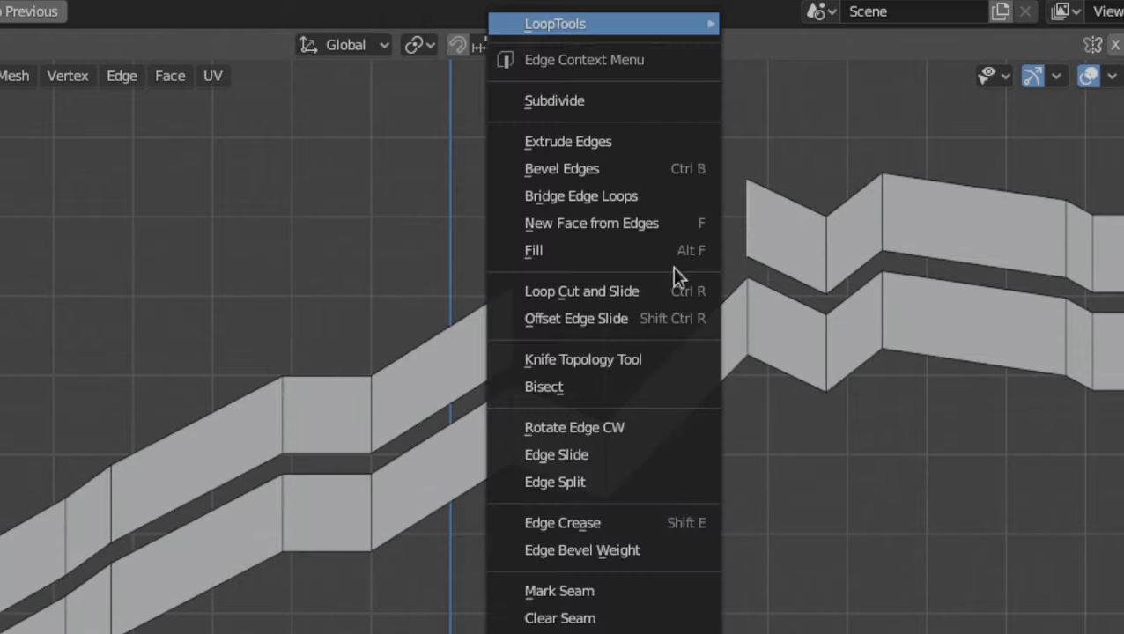
{"action": "mouse_move", "coordinate": [635, 23]}
{"action": "left_click", "coordinate": [771, 146]}
{"action": "key", "text": "alt+a"}
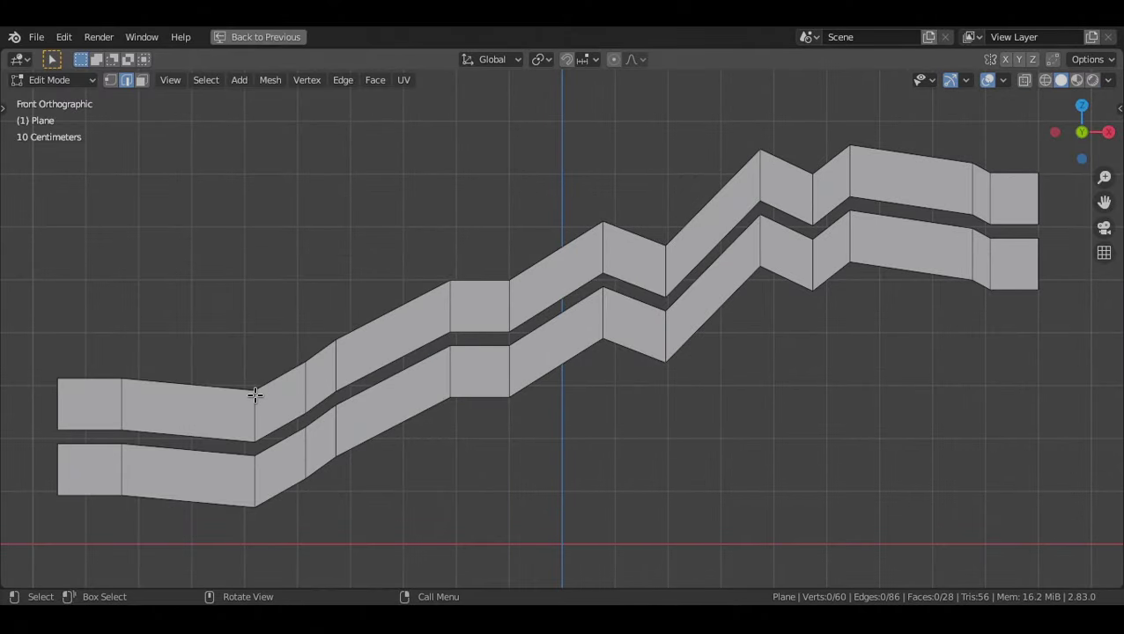
Bridge the facing long borders of the upper and lower strips with Bridge Edge Loops, then deselect everything
{"action": "left_click", "coordinate": [394, 360], "text": "alt"}
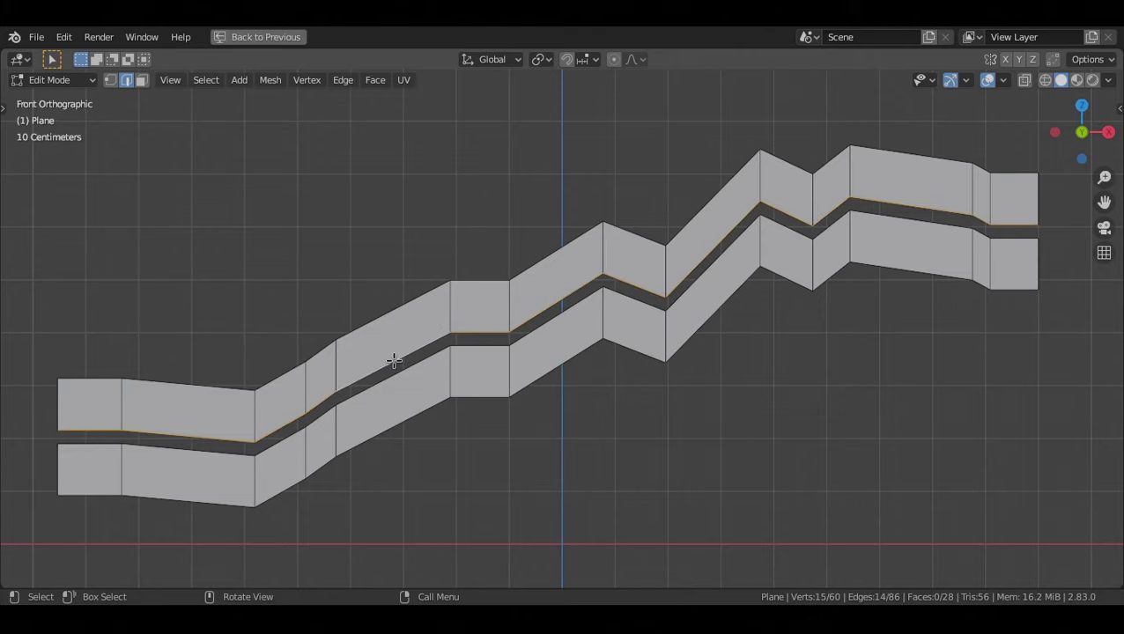
{"action": "left_click", "coordinate": [397, 380], "text": "alt+shift"}
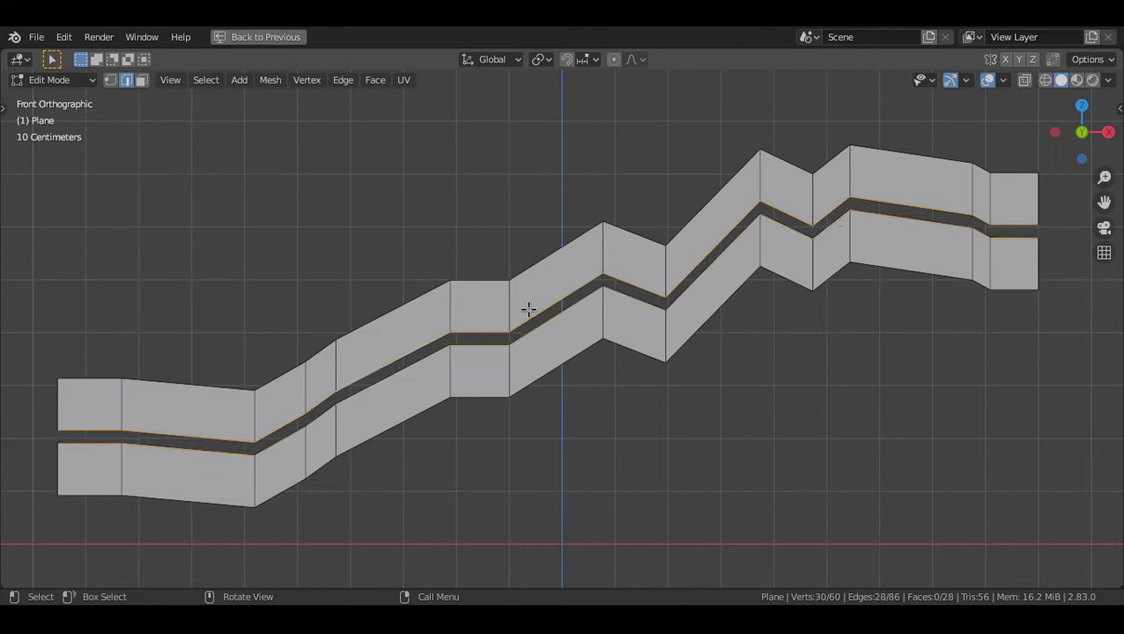
{"action": "key", "text": "ctrl"}
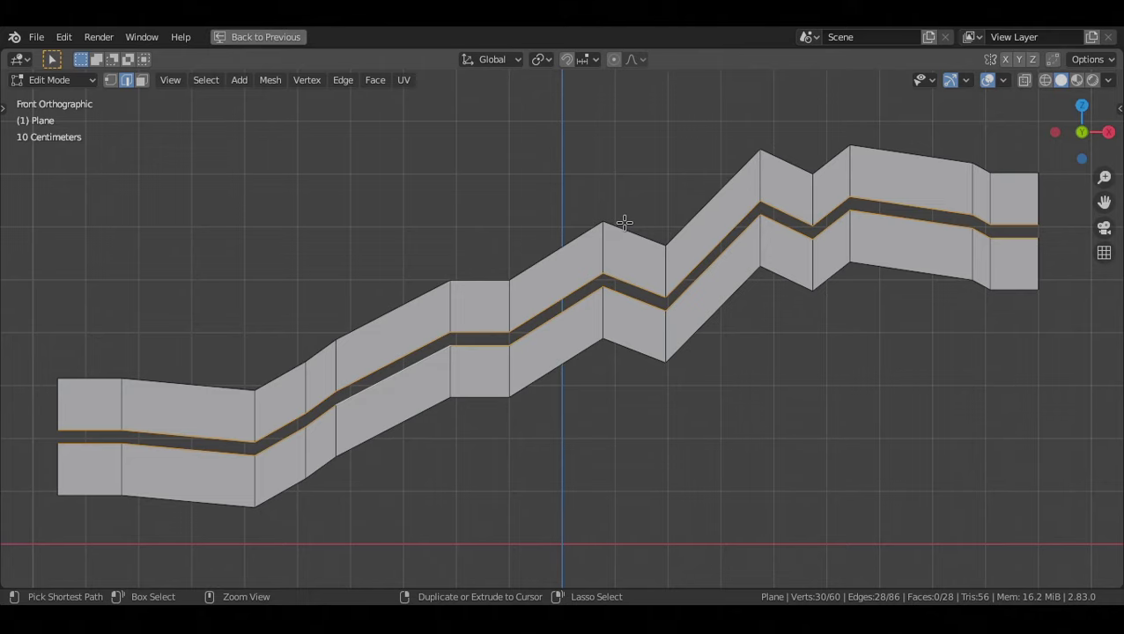
{"action": "key", "text": "ctrl+e"}
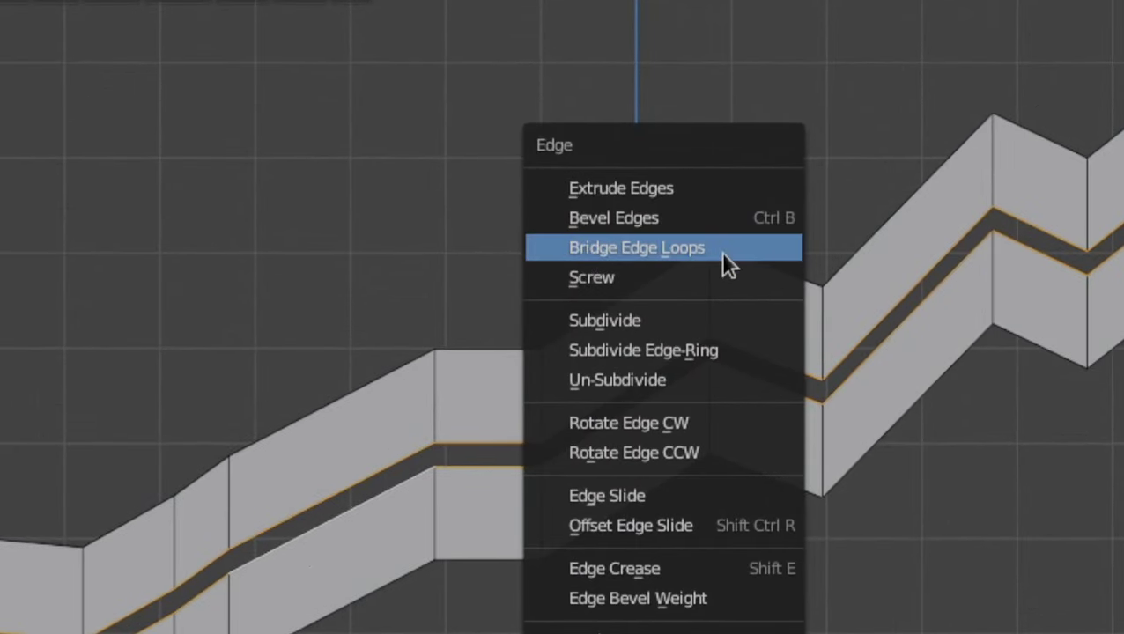
{"action": "left_click", "coordinate": [742, 246]}
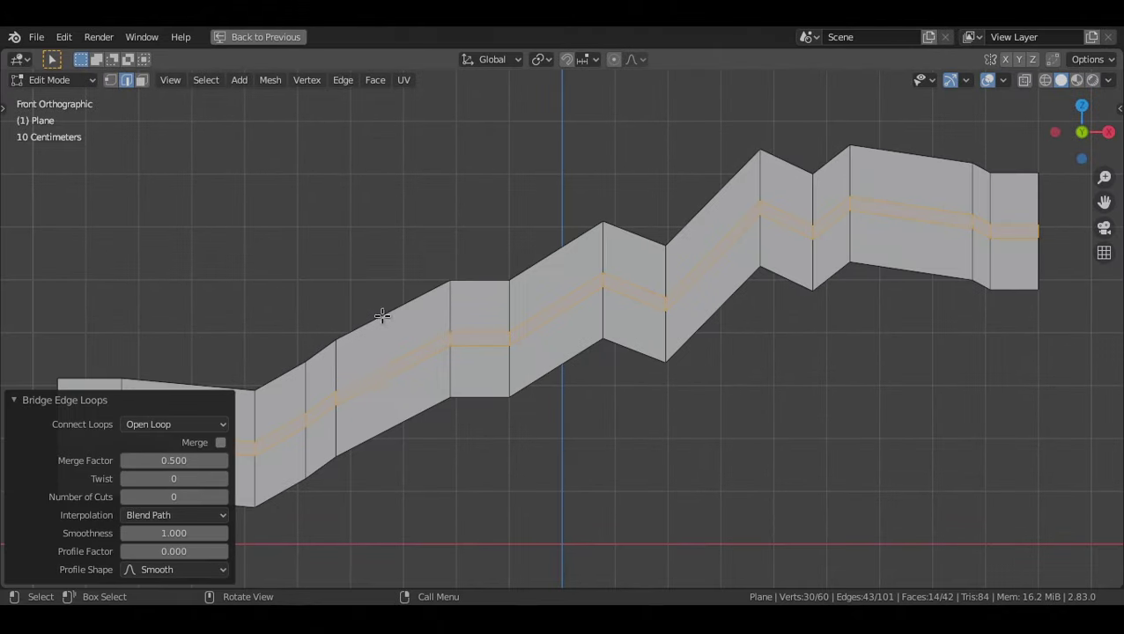
{"action": "left_click", "coordinate": [43, 407]}
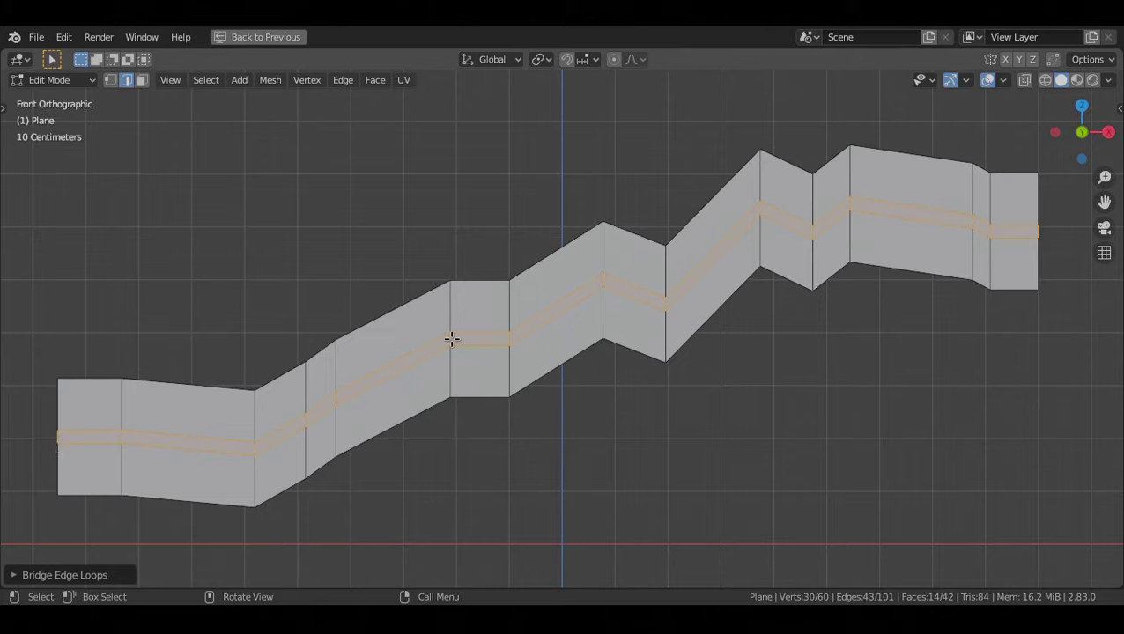
{"action": "left_click", "coordinate": [960, 212]}
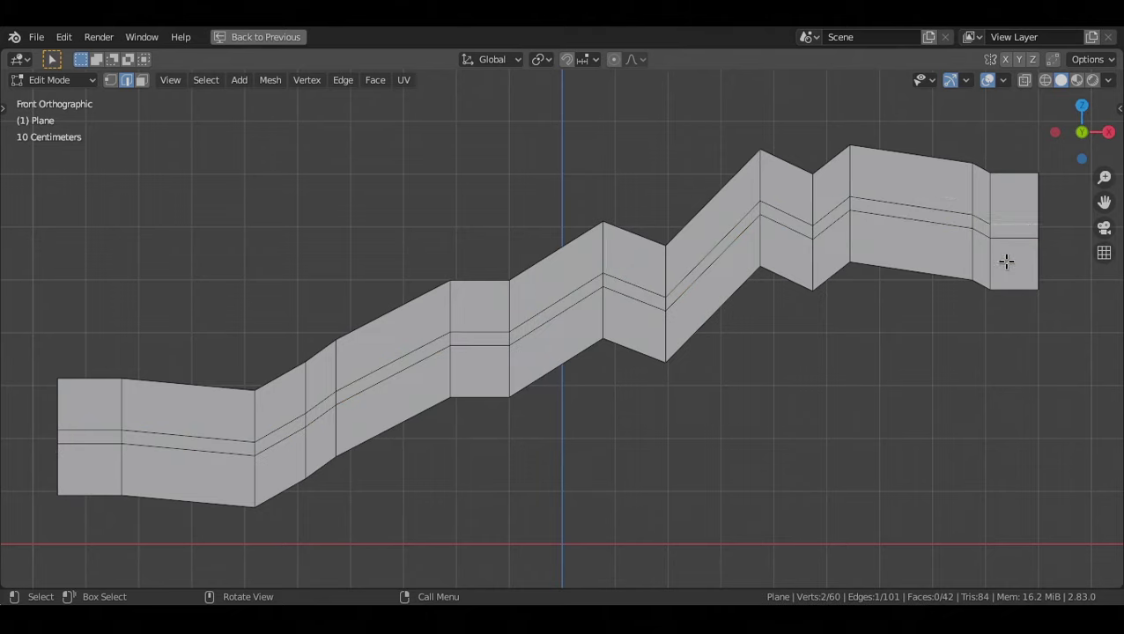
{"action": "key", "text": "alt+a"}
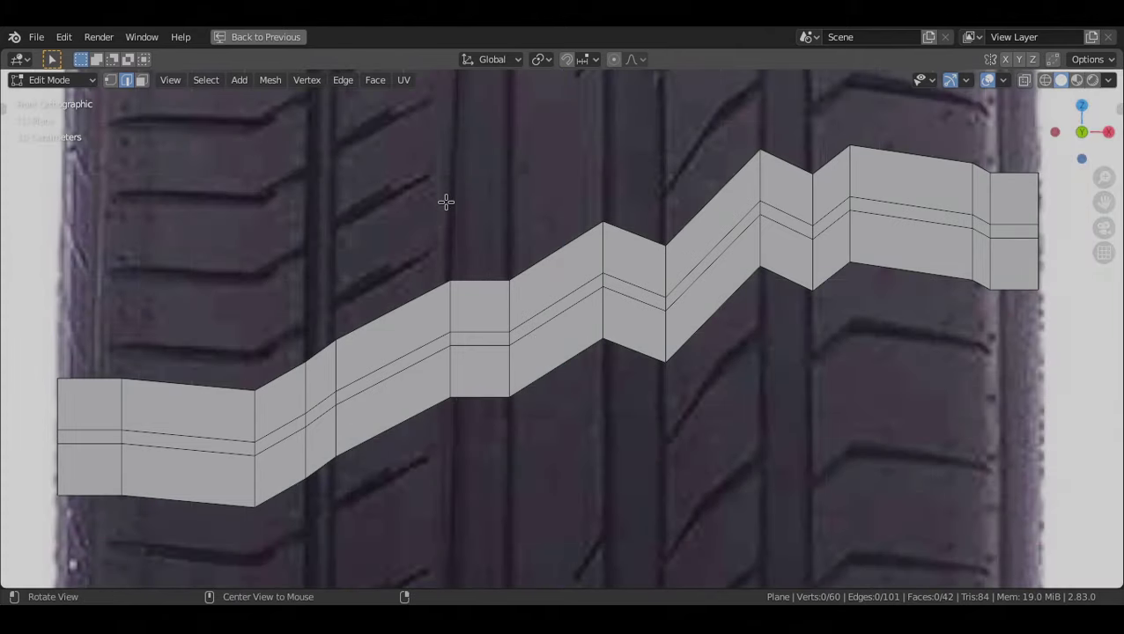
Turn on X-ray and select the left vertical groove's three faces plus the two thin middle faces left of it
{"action": "key", "text": "alt+z"}
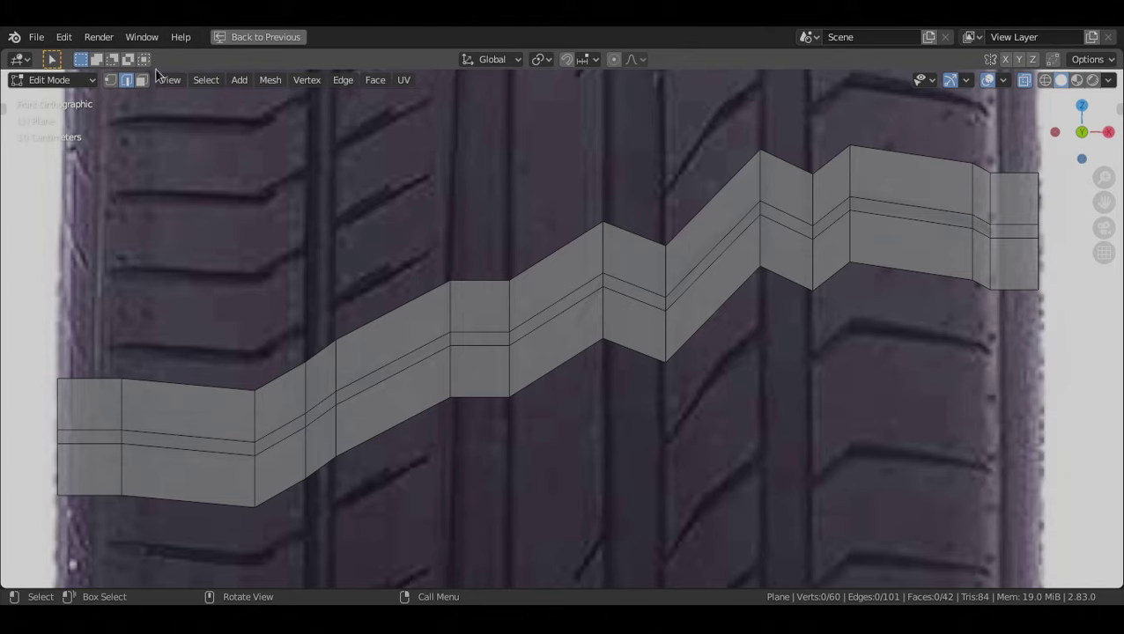
{"action": "key", "text": "c"}
{"action": "left_click_drag", "start_coordinate": [322, 374], "coordinate": [318, 445]}
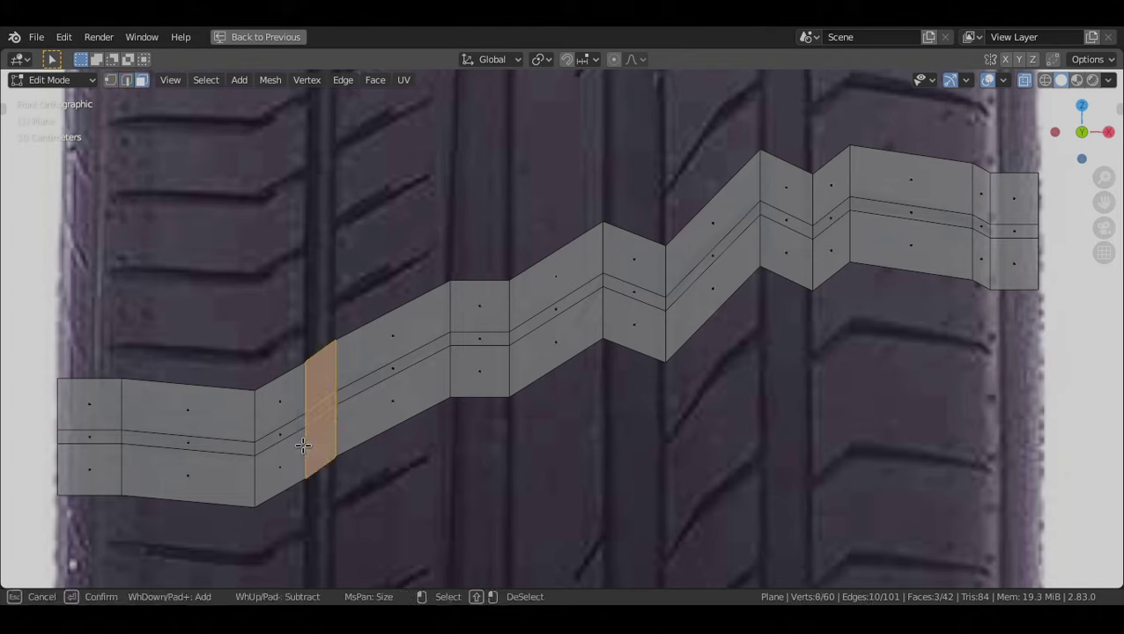
{"action": "right_click", "coordinate": [314, 445]}
{"action": "left_click", "coordinate": [280, 434], "text": "shift"}
{"action": "left_click", "coordinate": [195, 444], "text": "shift"}
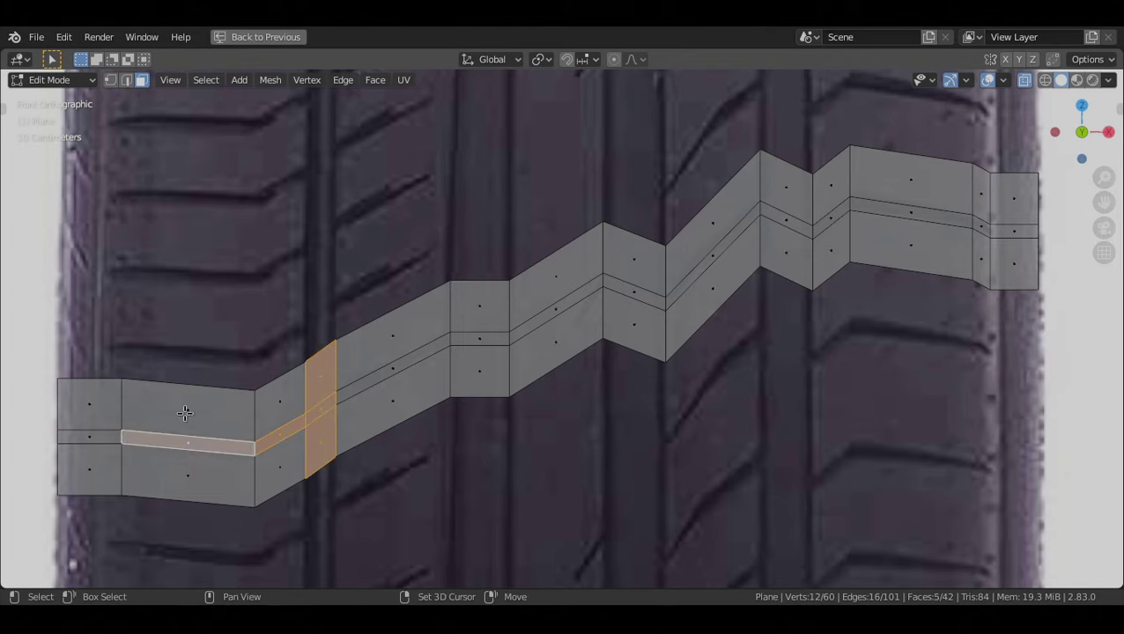
Add the second vertical groove's three faces and the thin middle faces on both sides of it to the selection
{"action": "left_click", "coordinate": [391, 368], "text": "shift"}
{"action": "left_click", "coordinate": [474, 350], "text": "shift"}
{"action": "key", "text": "c"}
{"action": "left_click_drag", "start_coordinate": [472, 361], "coordinate": [478, 308]}
{"action": "right_click", "coordinate": [478, 326]}
{"action": "left_click", "coordinate": [561, 308], "text": "shift"}
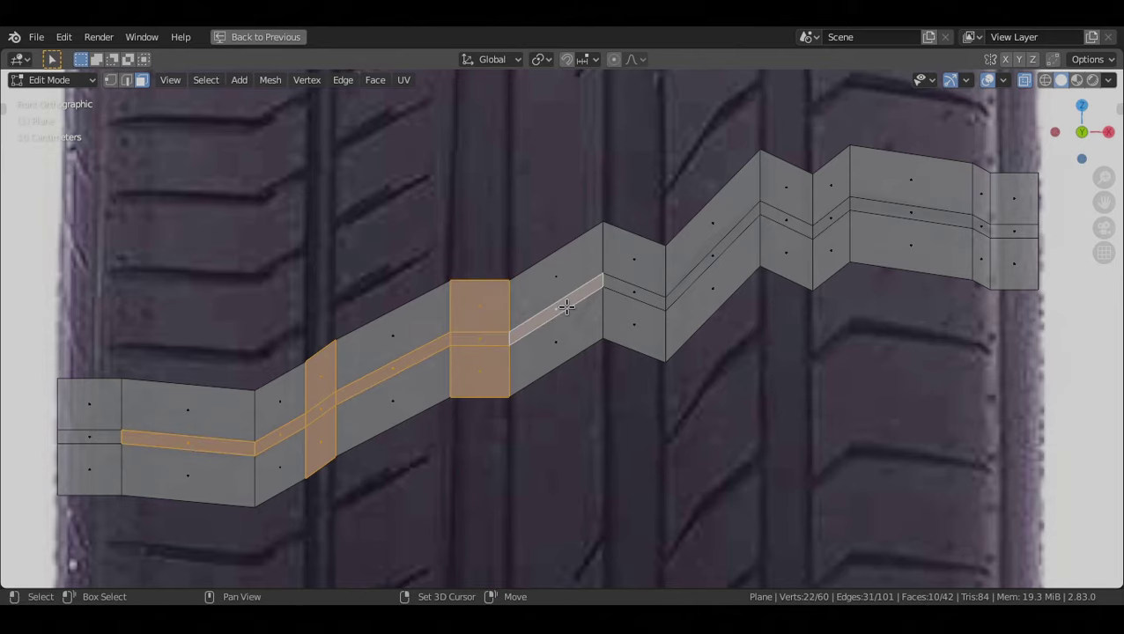
Add all faces of the third and fourth vertical grooves and the thin middle face between them to the selection
{"action": "left_click", "coordinate": [631, 289], "text": "shift"}
{"action": "key", "text": "c"}
{"action": "left_click_drag", "start_coordinate": [640, 256], "coordinate": [636, 323]}
{"action": "right_click", "coordinate": [638, 319]}
{"action": "left_click", "coordinate": [709, 260], "text": "shift"}
{"action": "key", "text": "c"}
{"action": "left_click_drag", "start_coordinate": [785, 181], "coordinate": [786, 252]}
{"action": "right_click", "coordinate": [786, 251]}
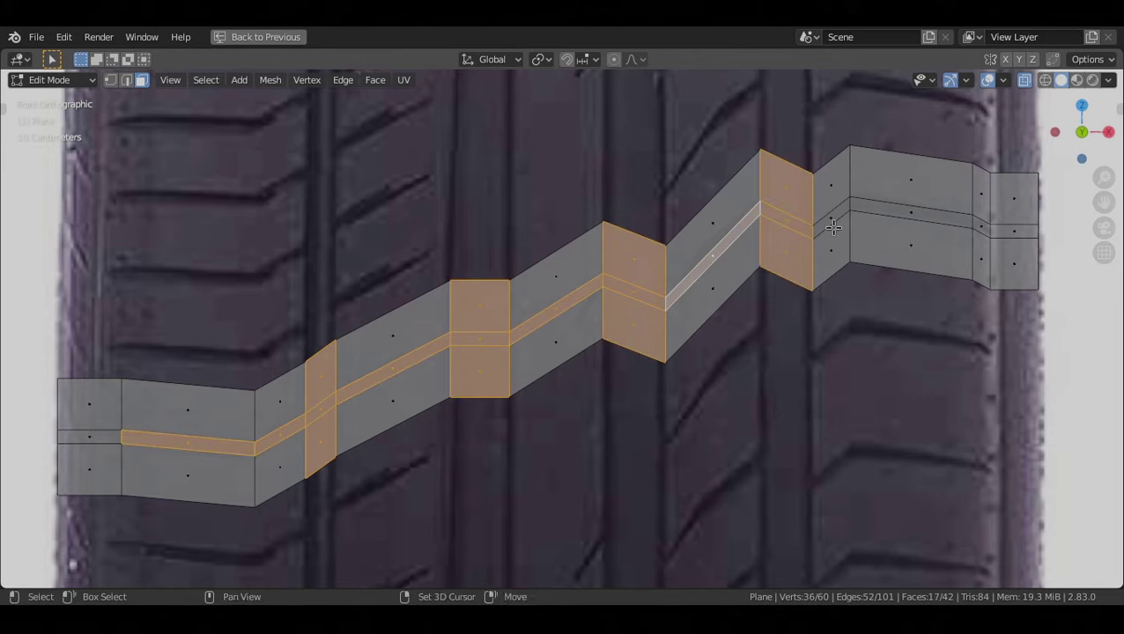
Add the three thin middle faces right of the fourth vertical groove to the selection
{"action": "left_click", "coordinate": [832, 220], "text": "shift"}
{"action": "left_click", "coordinate": [911, 213], "text": "shift"}
{"action": "left_click", "coordinate": [980, 226], "text": "shift"}
Examine how the small slanted grooves repeat around the reference tyre compared with the unit strip
{"action": "mouse_move", "coordinate": [627, 298]}
{"action": "middle_mouse_down", "text": "shift"}
{"action": "mouse_move", "coordinate": [640, 477]}
{"action": "mouse_move", "coordinate": [633, 431]}
{"action": "middle_mouse_up", "text": "shift"}
{"action": "scroll", "coordinate": [640, 474], "scroll_direction": "down", "scroll_amount": 2}
{"action": "middle_click_drag", "start_coordinate": [634, 186], "coordinate": [625, 326], "text": "shift"}
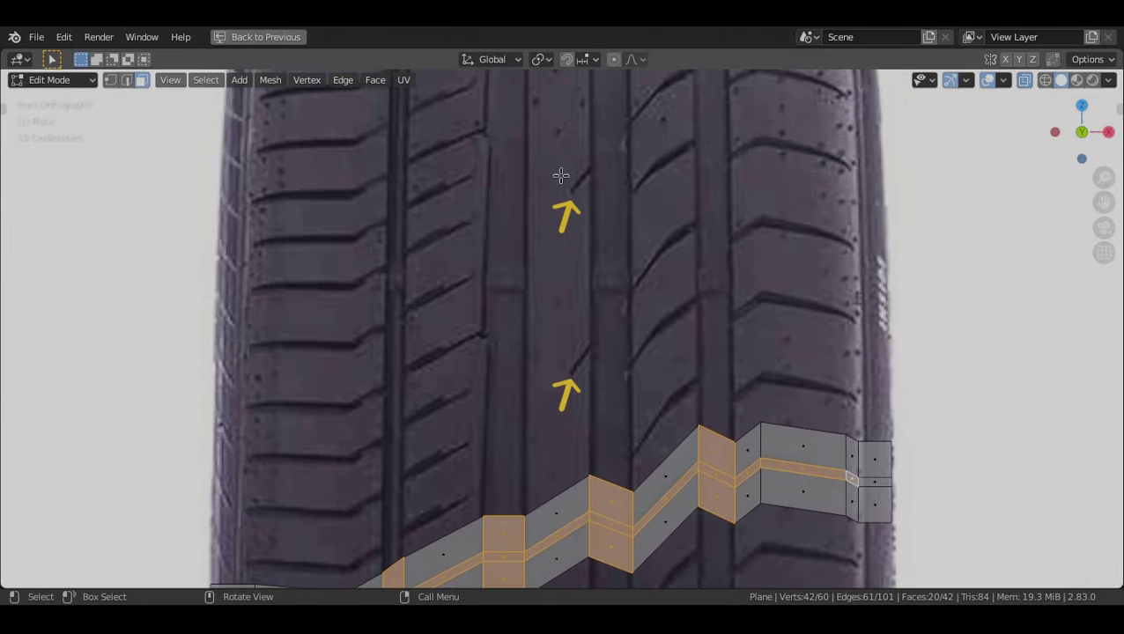
{"action": "scroll", "coordinate": [587, 137], "scroll_direction": "down", "scroll_amount": 3}
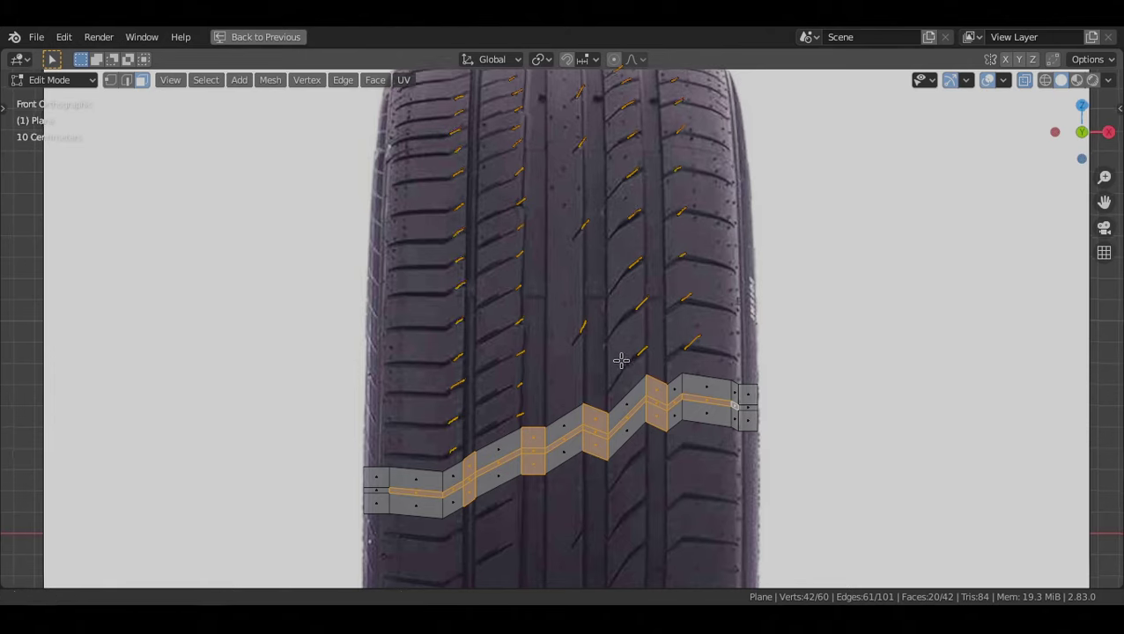
{"action": "scroll", "coordinate": [543, 320], "scroll_direction": "up", "scroll_amount": 1}
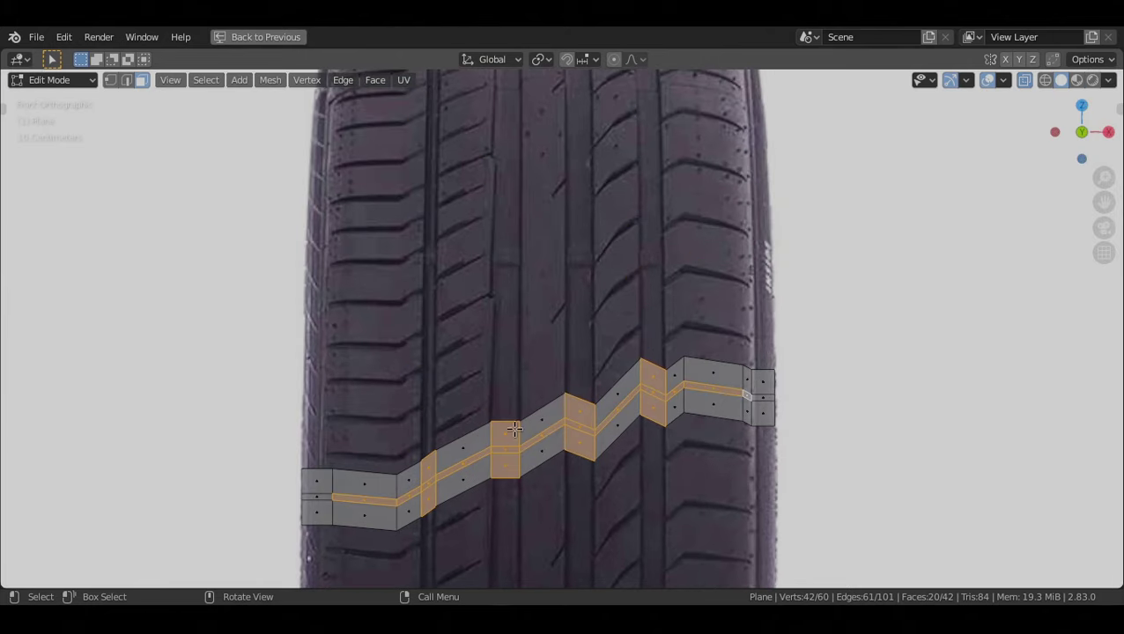
{"action": "scroll", "coordinate": [485, 351], "scroll_direction": "down", "scroll_amount": 1}
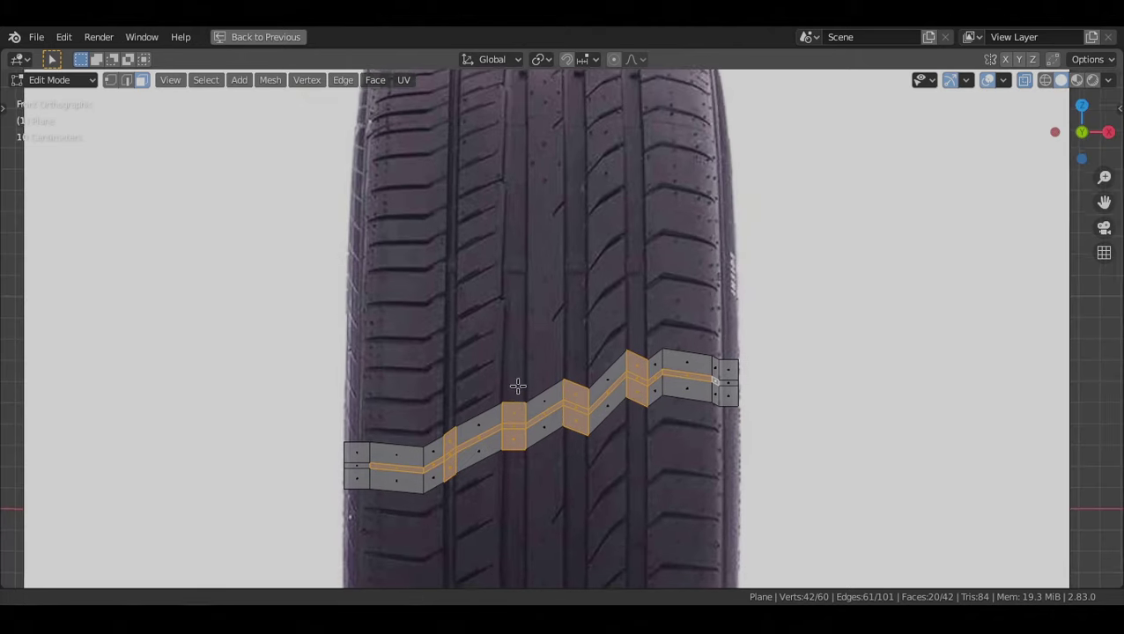
{"action": "middle_click_drag", "start_coordinate": [518, 384], "coordinate": [497, 323], "text": "shift"}
{"action": "scroll", "coordinate": [503, 275], "scroll_direction": "up", "scroll_amount": 2}
{"action": "scroll", "coordinate": [503, 275], "scroll_direction": "up", "scroll_amount": 1}
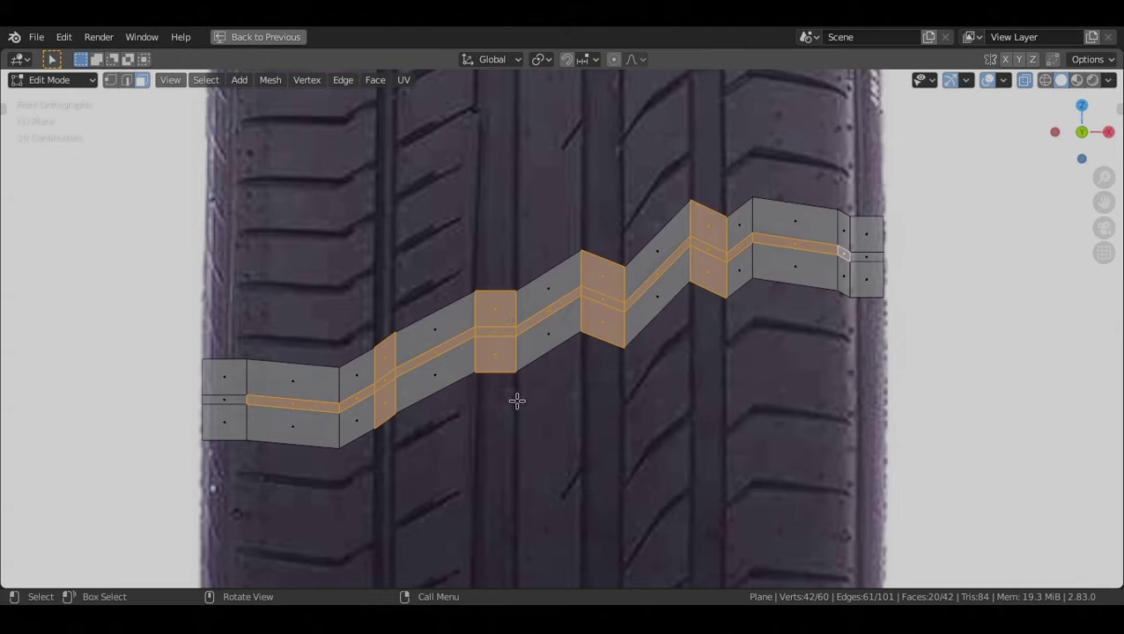
Inset the selected groove faces with a thickness of about 0.0064 and Boundary turned off
{"action": "scroll", "coordinate": [891, 336], "scroll_direction": "up", "scroll_amount": 2}
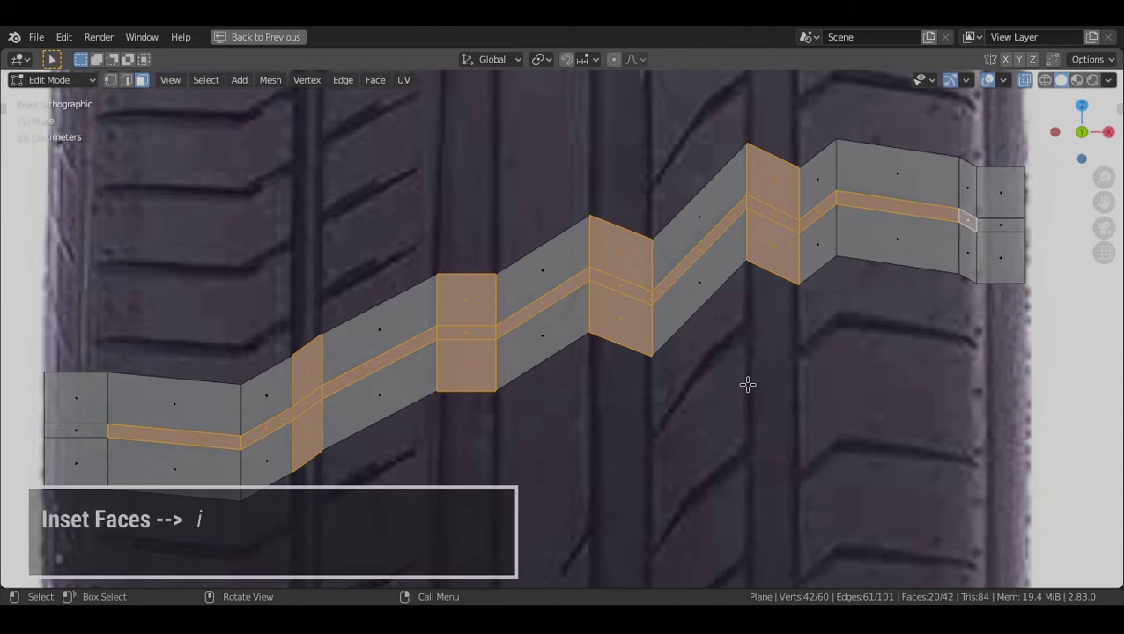
{"action": "key", "text": "i"}
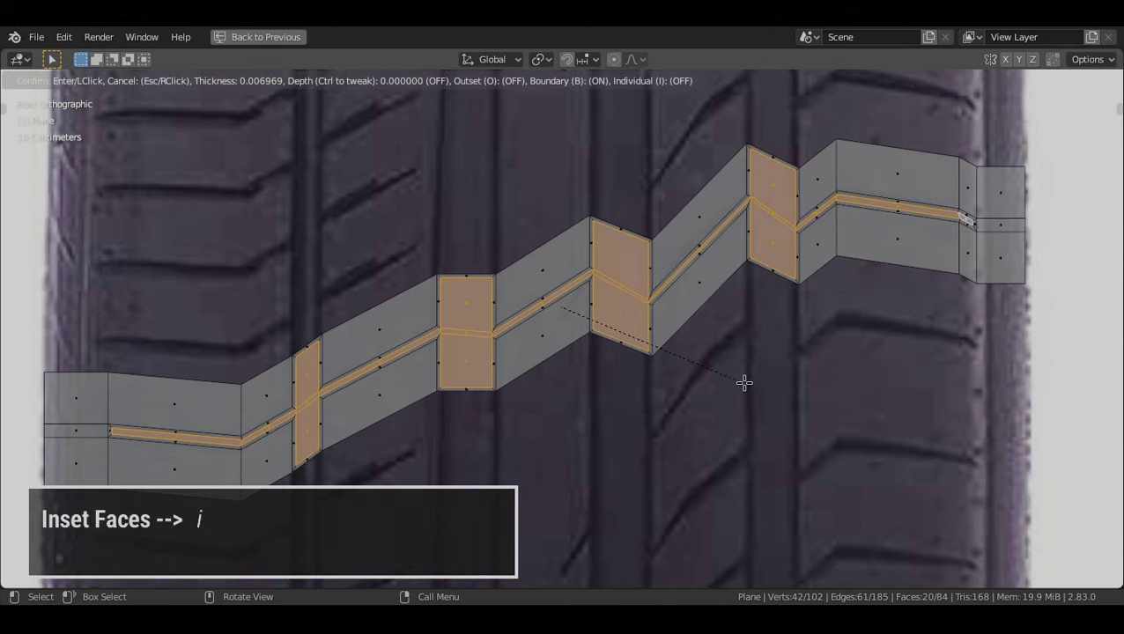
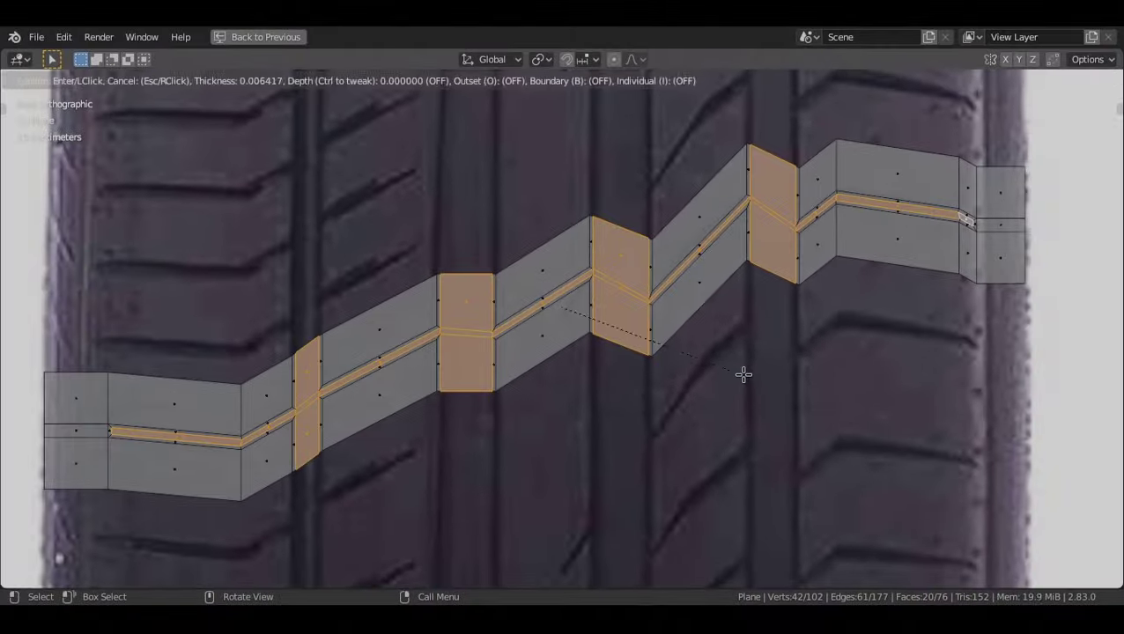
{"action": "left_click", "coordinate": [743, 374]}
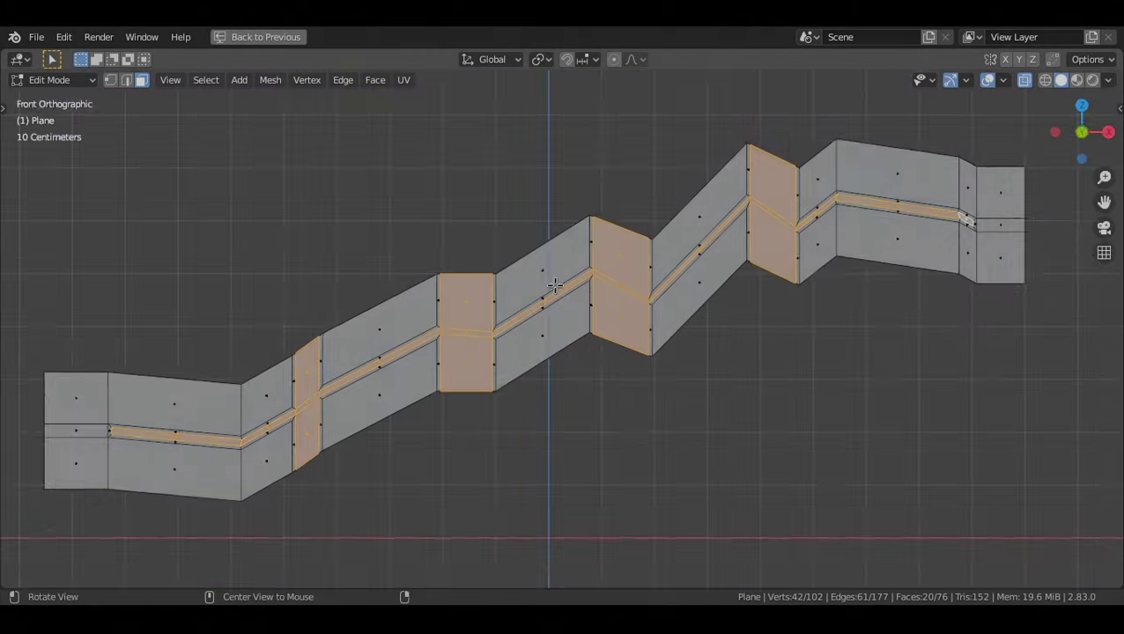
Extrude the inset faces inward to form the grooves, recalculate all the strip's normals, and clear the selection
{"action": "left_click_drag", "start_coordinate": [555, 284], "coordinate": [585, 373], "text": "alt"}
{"action": "key", "text": "e"}
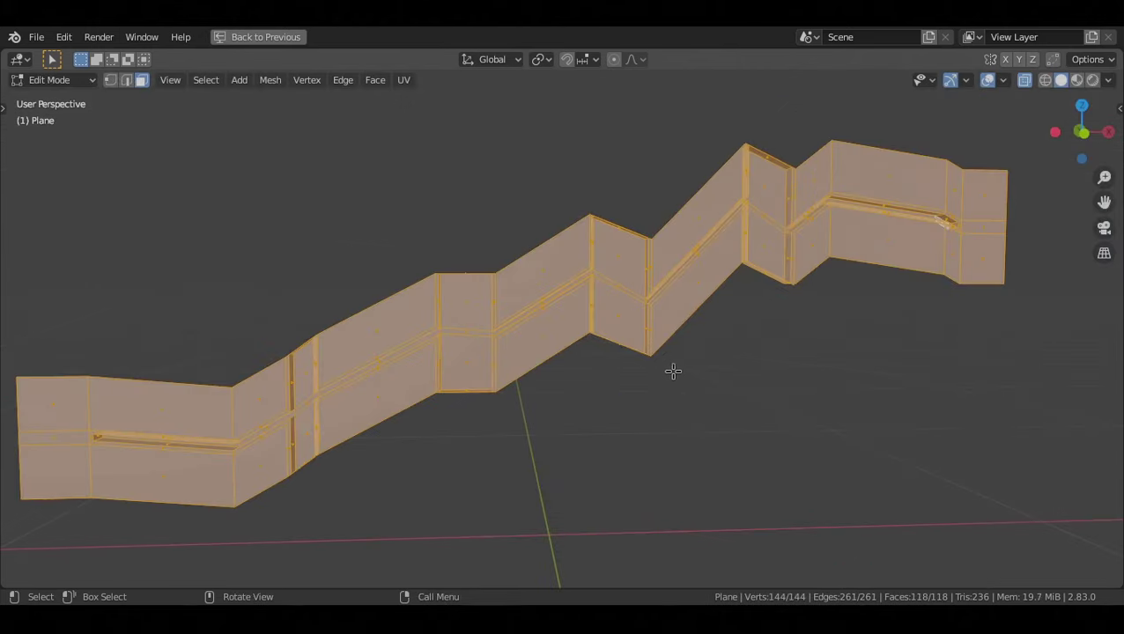
{"action": "middle_click_drag", "start_coordinate": [620, 342], "coordinate": [628, 344], "text": "shift"}
{"action": "key", "text": "shift+n"}
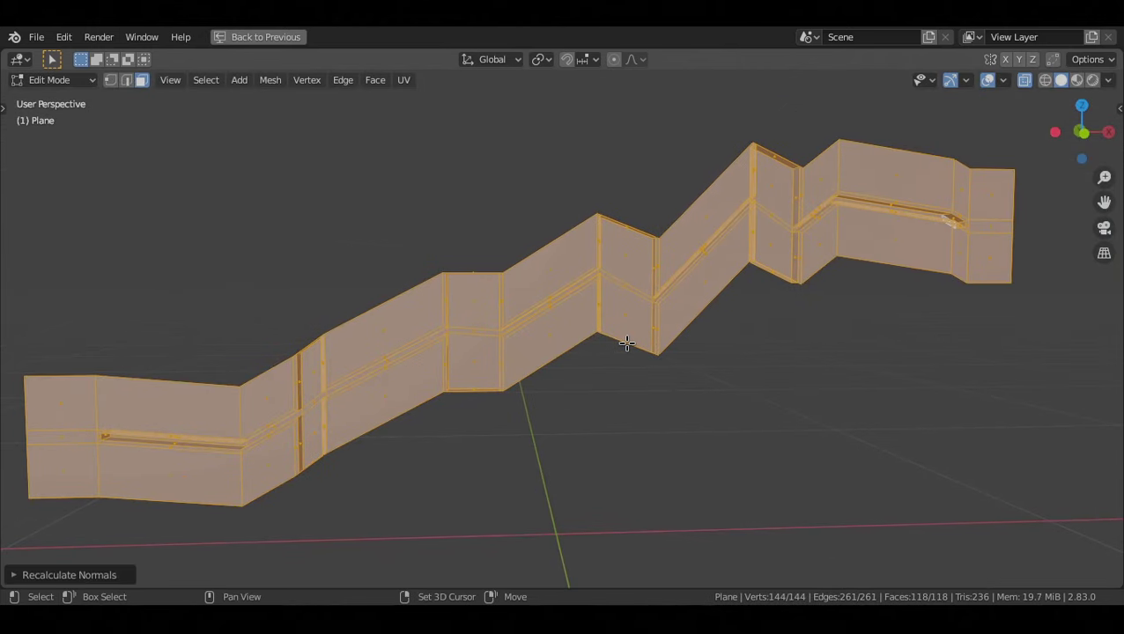
{"action": "left_click_drag", "start_coordinate": [571, 313], "coordinate": [557, 349], "text": "alt"}
{"action": "key", "text": "alt+a"}
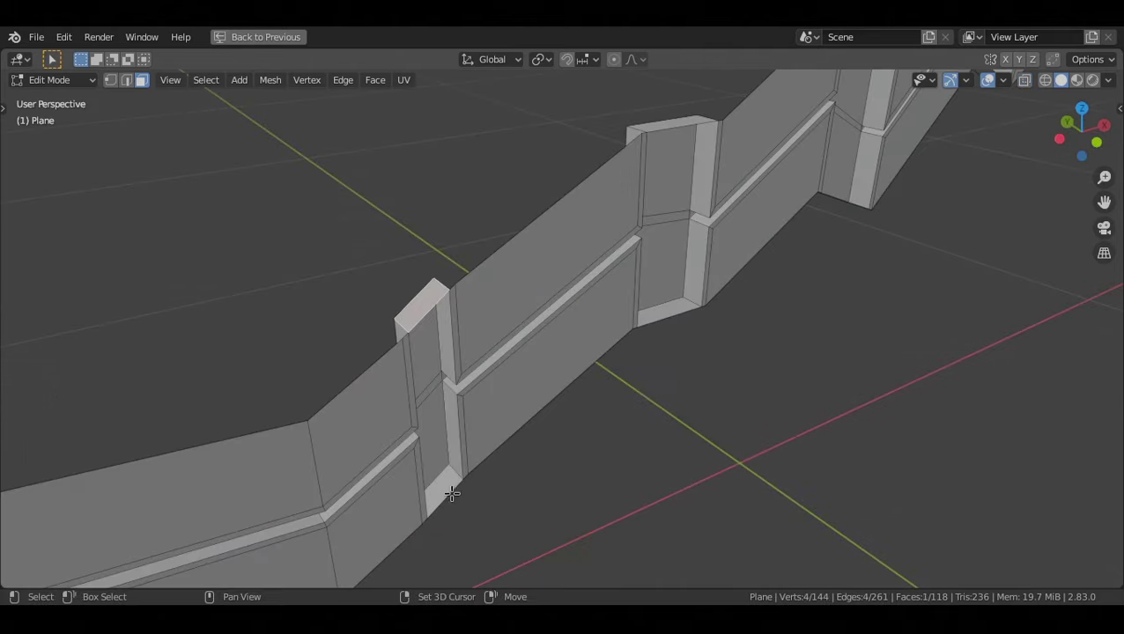
Select the cap faces closing both ends of the vertical grooves and delete them
{"action": "left_click", "coordinate": [425, 310]}
{"action": "middle_click_drag", "start_coordinate": [559, 353], "coordinate": [590, 306]}
{"action": "left_click", "coordinate": [589, 306], "text": "shift"}
{"action": "left_click", "coordinate": [589, 453], "text": "shift"}
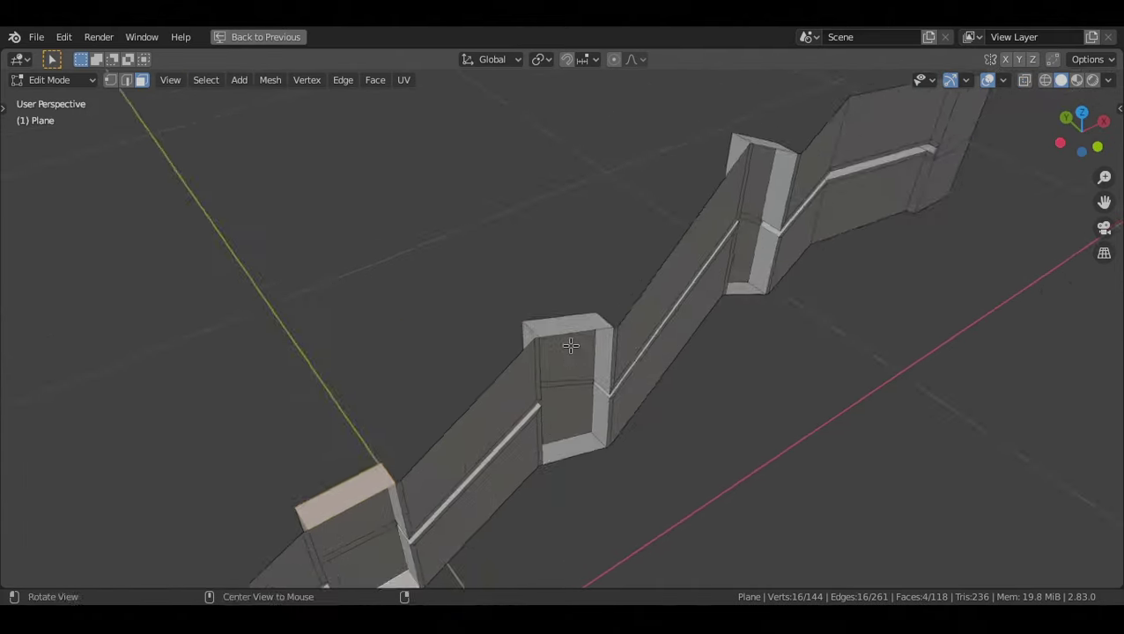
{"action": "left_click_drag", "start_coordinate": [572, 347], "coordinate": [515, 326], "text": "alt"}
{"action": "left_click", "coordinate": [578, 323], "text": "shift"}
{"action": "left_click", "coordinate": [574, 426], "text": "shift"}
{"action": "left_click", "coordinate": [633, 269], "text": "shift"}
{"action": "left_click", "coordinate": [630, 391], "text": "shift"}
{"action": "left_click_drag", "start_coordinate": [749, 352], "coordinate": [650, 334], "text": "alt"}
{"action": "key", "text": "x"}
{"action": "middle_click_drag", "start_coordinate": [650, 334], "coordinate": [509, 342]}
{"action": "left_click", "coordinate": [598, 306]}
In top view, add a Bezier curve at the 3D cursor and open it in Edit Mode
{"action": "scroll", "coordinate": [594, 308], "scroll_direction": "down", "scroll_amount": 1}
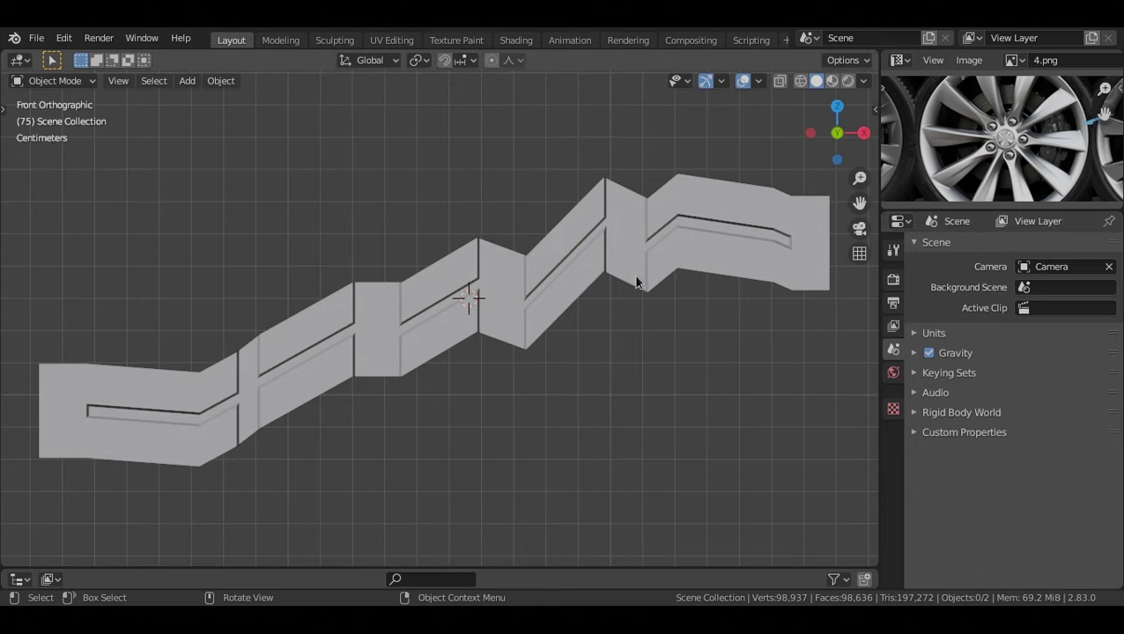
{"action": "scroll", "coordinate": [634, 281], "scroll_direction": "down", "scroll_amount": 2}
{"action": "middle_click_drag", "start_coordinate": [527, 239], "coordinate": [452, 331]}
{"action": "key", "text": "grave"}
{"action": "left_click", "coordinate": [450, 205]}
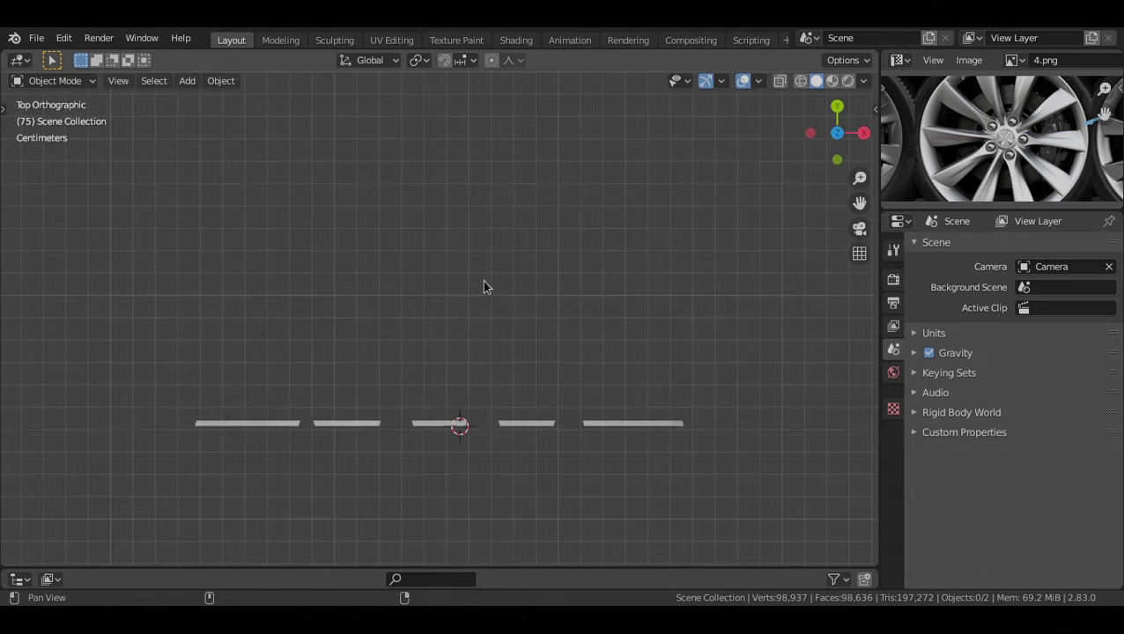
{"action": "middle_click_drag", "start_coordinate": [483, 281], "coordinate": [438, 288], "text": "shift"}
{"action": "middle_click_drag", "start_coordinate": [465, 334], "coordinate": [484, 315], "text": "shift"}
{"action": "key", "text": "shift+a"}
{"action": "mouse_move", "coordinate": [464, 231]}
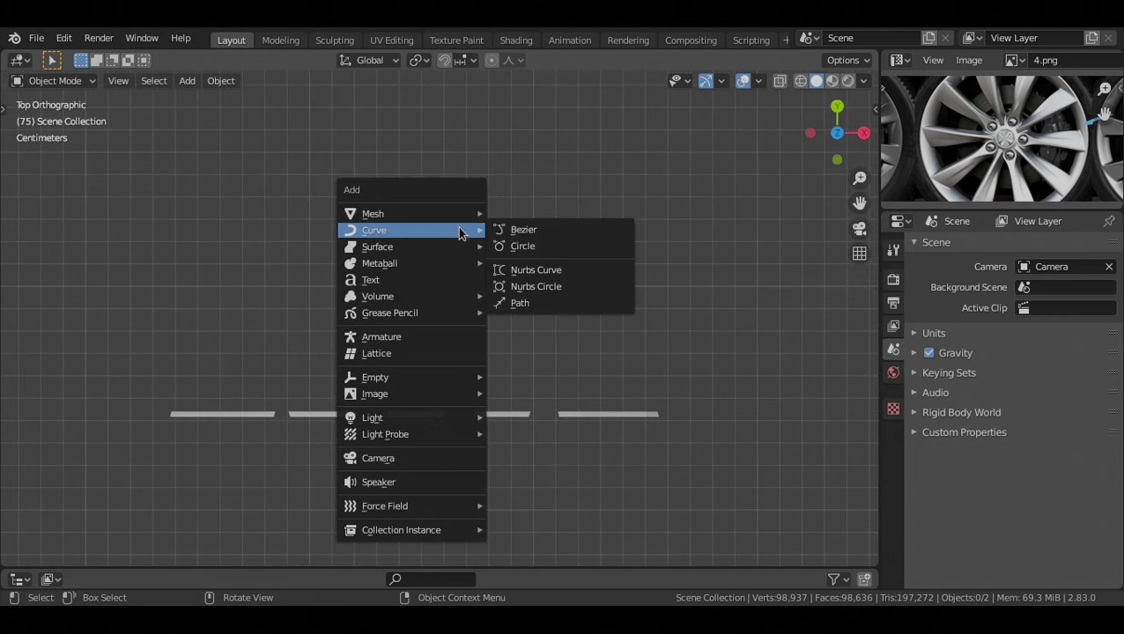
{"action": "left_click", "coordinate": [598, 231]}
{"action": "scroll", "coordinate": [564, 282], "scroll_direction": "up", "scroll_amount": 5}
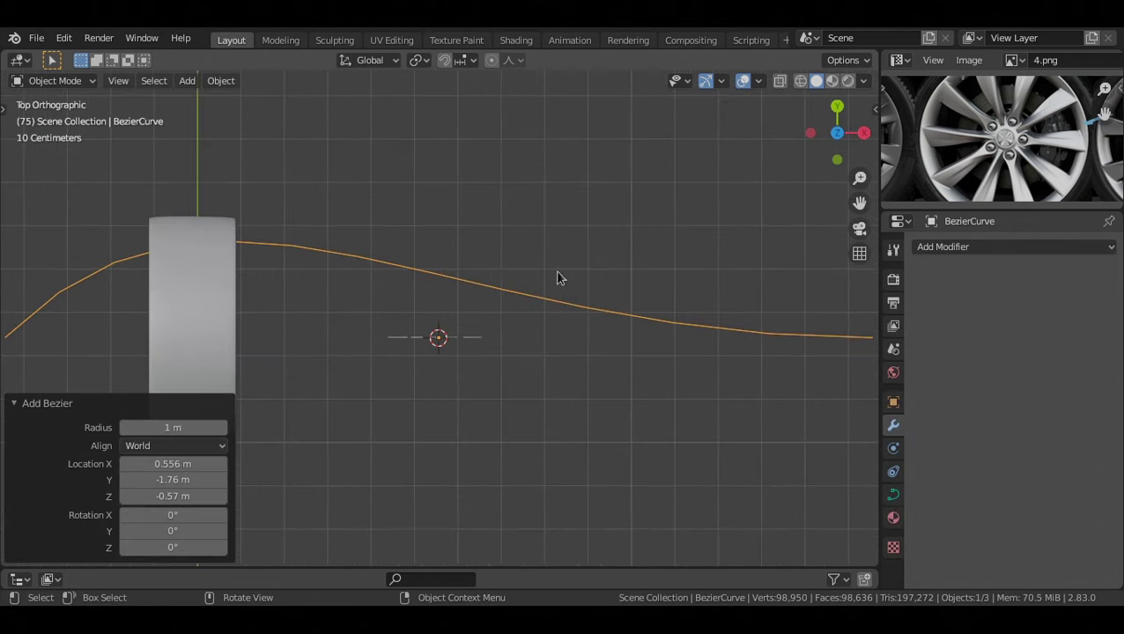
{"action": "key", "text": "Tab"}
{"action": "scroll", "coordinate": [495, 286], "scroll_direction": "down", "scroll_amount": 5}
{"action": "middle_click_drag", "start_coordinate": [455, 290], "coordinate": [410, 304], "text": "shift"}
{"action": "left_click", "coordinate": [239, 333]}
{"action": "scroll", "coordinate": [430, 301], "scroll_direction": "up", "scroll_amount": 1}
{"action": "left_click", "coordinate": [605, 337]}
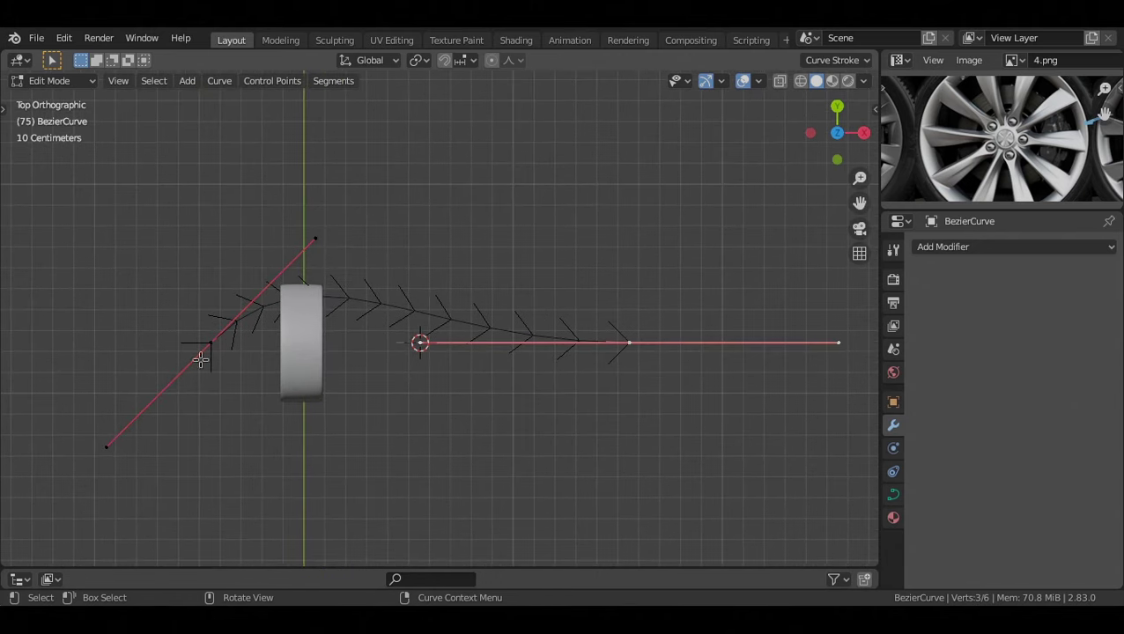
{"action": "left_click", "coordinate": [203, 358]}
{"action": "key", "text": "s"}
{"action": "key", "text": "r"}
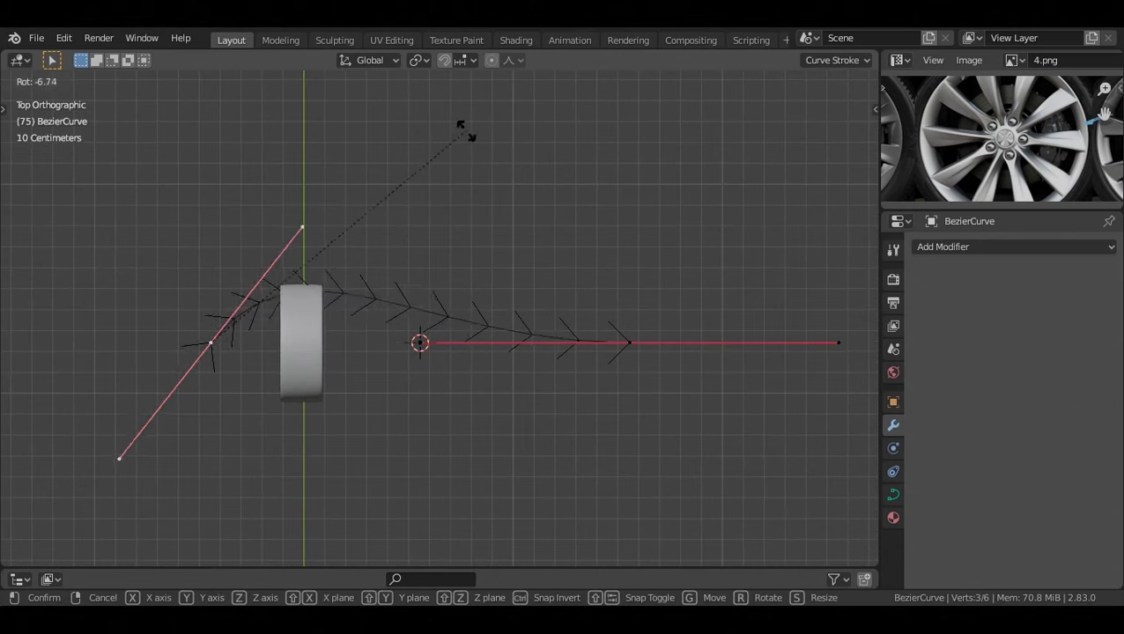
{"action": "right_click", "coordinate": [380, 340]}
{"action": "middle_click_drag", "start_coordinate": [380, 340], "coordinate": [540, 370], "text": "shift"}
{"action": "scroll", "coordinate": [540, 370], "scroll_direction": "up", "scroll_amount": 1}
{"action": "left_click", "coordinate": [548, 359]}
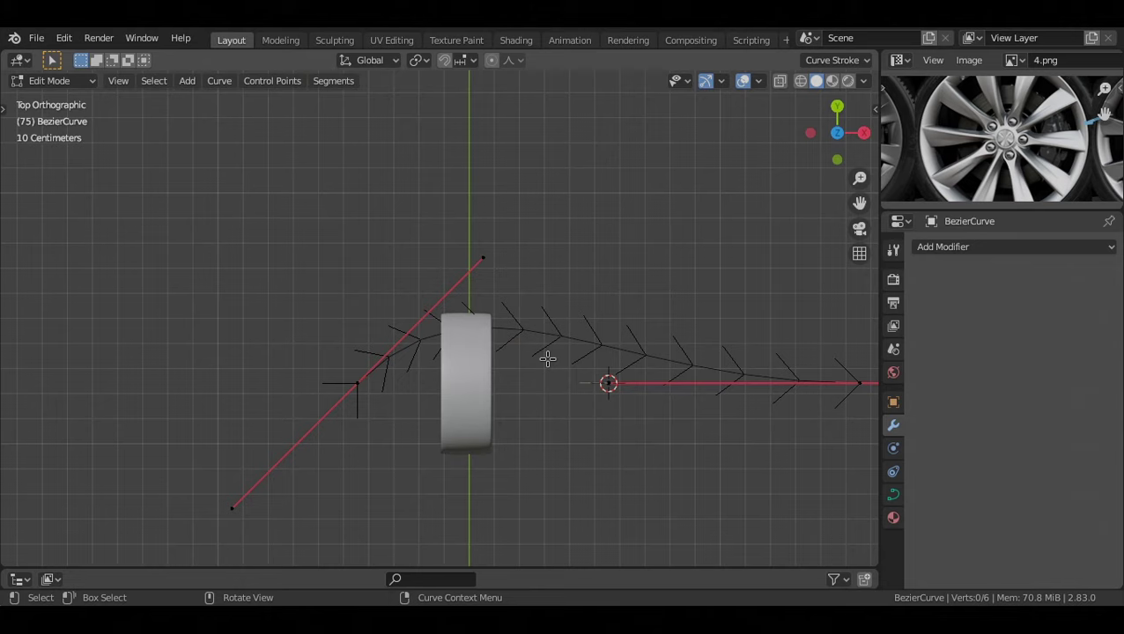
{"action": "left_click", "coordinate": [375, 399]}
{"action": "left_click", "coordinate": [483, 258]}
{"action": "left_click", "coordinate": [232, 508]}
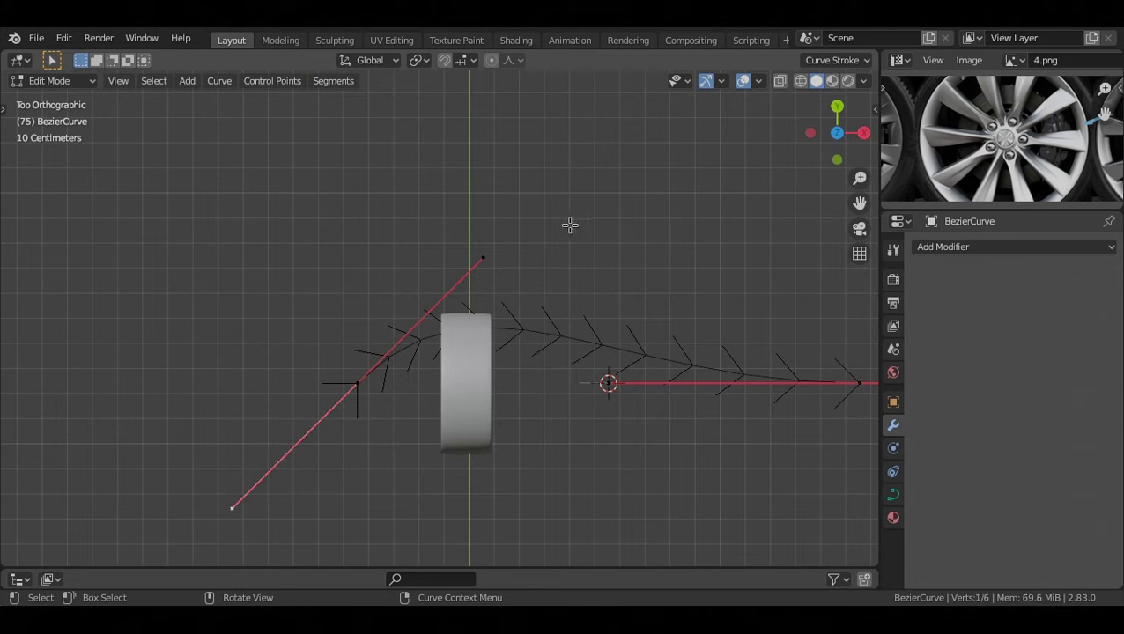
{"action": "left_click", "coordinate": [494, 251]}
{"action": "key", "text": "g"}
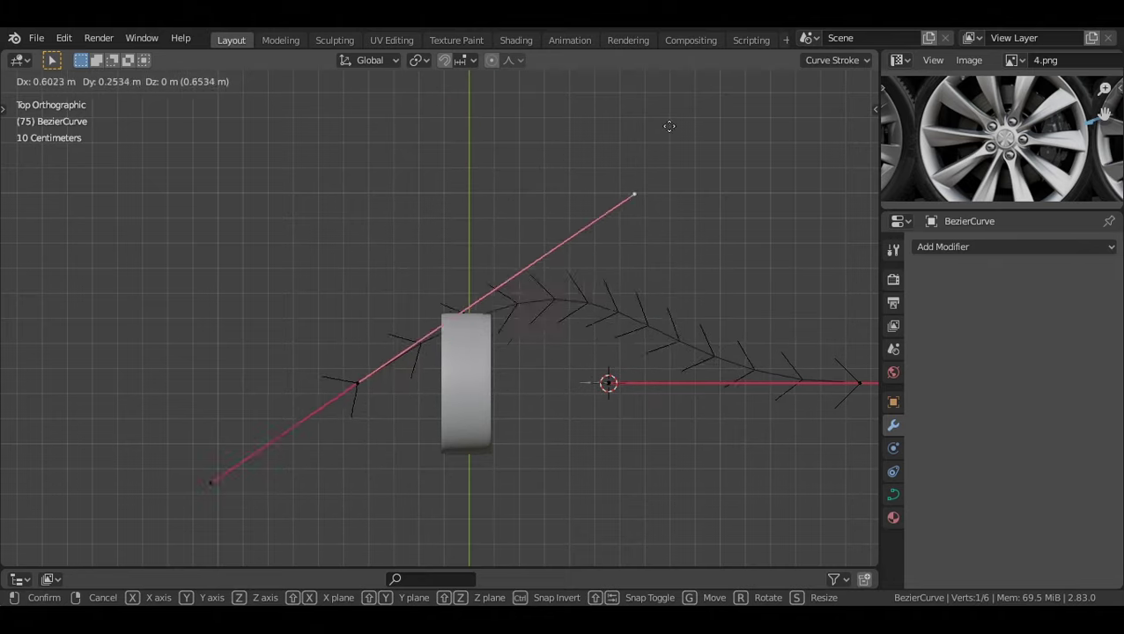
{"action": "right_click", "coordinate": [374, 133]}
Flatten the left control point's handles by scaling them to 0 along Y
{"action": "middle_click_drag", "start_coordinate": [534, 370], "coordinate": [489, 394], "text": "shift"}
{"action": "left_click", "coordinate": [311, 406]}
{"action": "middle_click_drag", "start_coordinate": [777, 221], "coordinate": [660, 228], "text": "shift"}
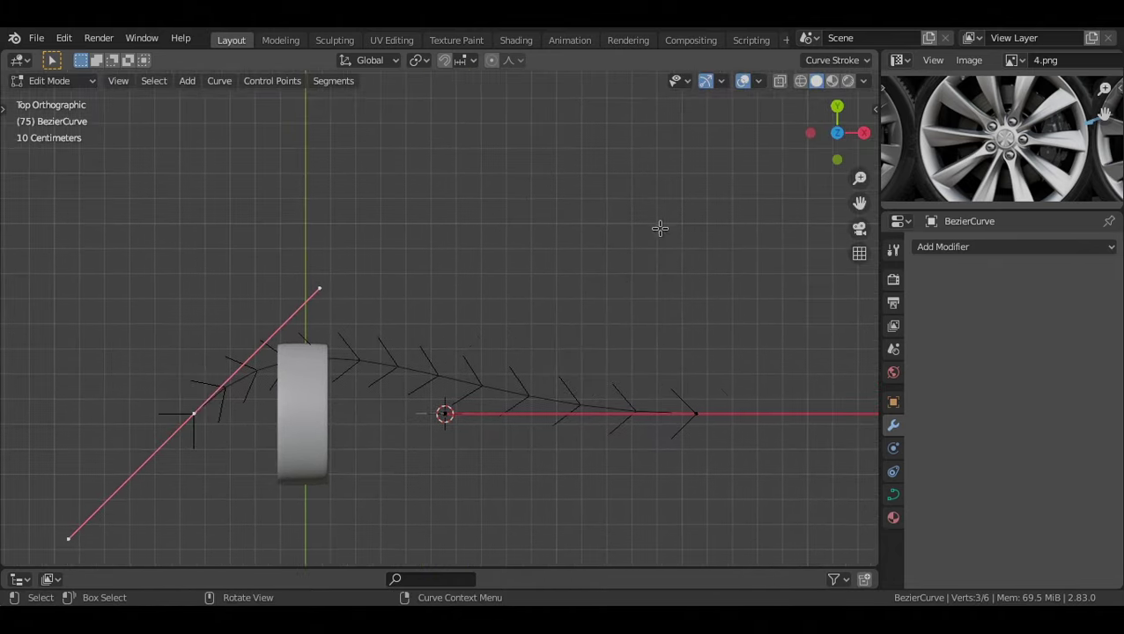
{"action": "middle_click_drag", "start_coordinate": [295, 387], "coordinate": [364, 311], "text": "shift"}
{"action": "key", "text": "s"}
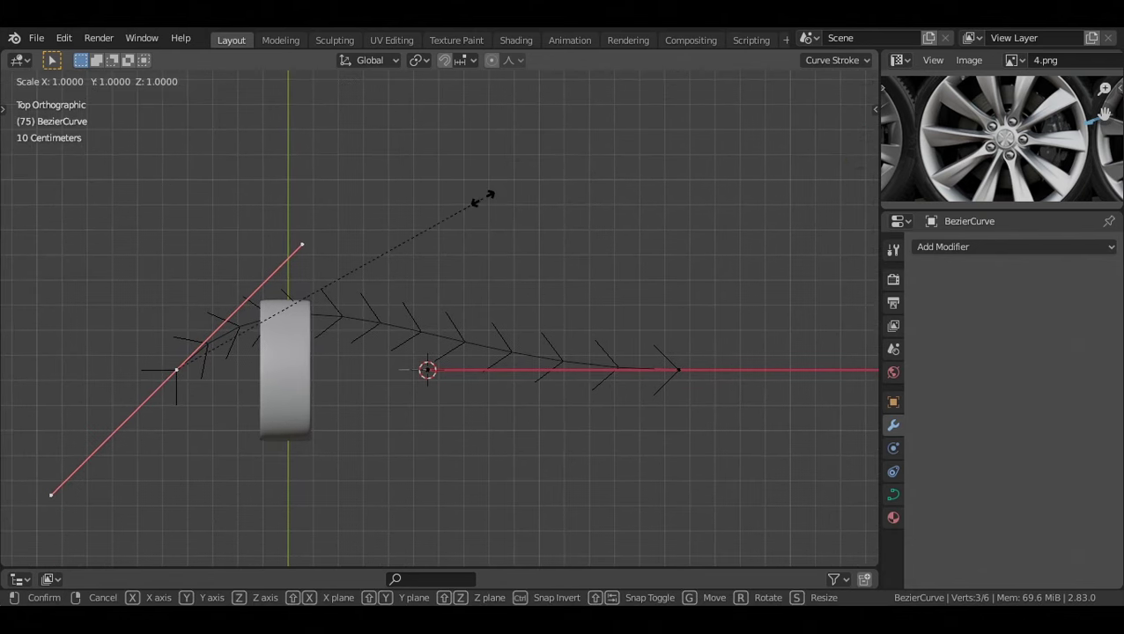
{"action": "type", "text": "y"}
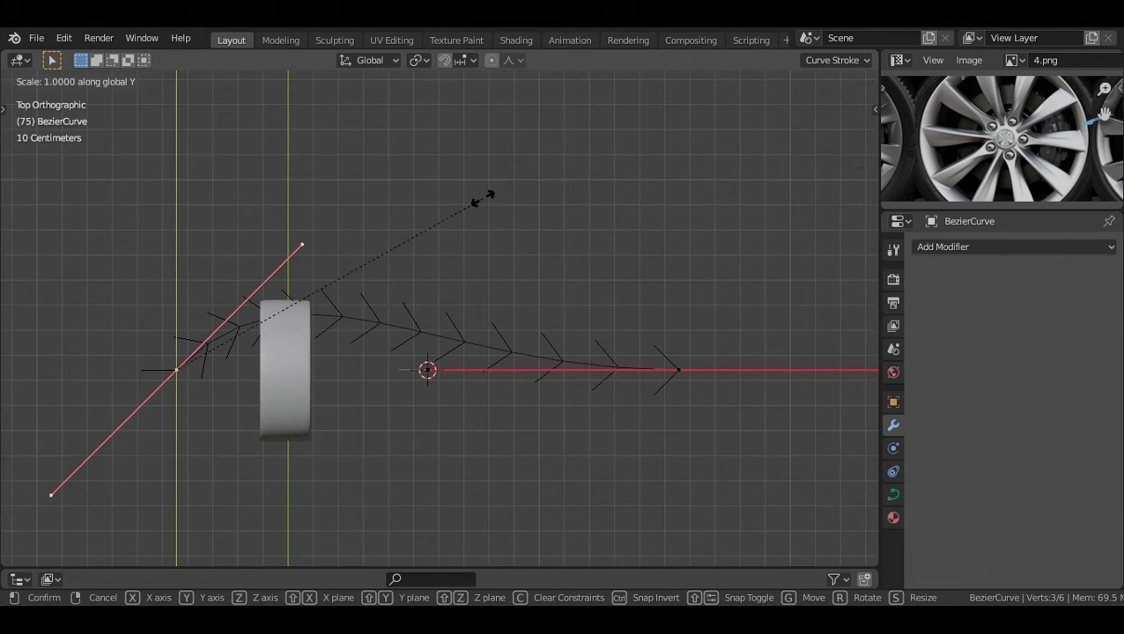
{"action": "type", "text": "0"}
{"action": "key", "text": "Return"}
Scale the right control point's handles down along X to about the length of the left point's handles
{"action": "left_click", "coordinate": [643, 402]}
{"action": "left_click", "coordinate": [682, 367]}
{"action": "key", "text": "s"}
{"action": "key", "text": "x"}
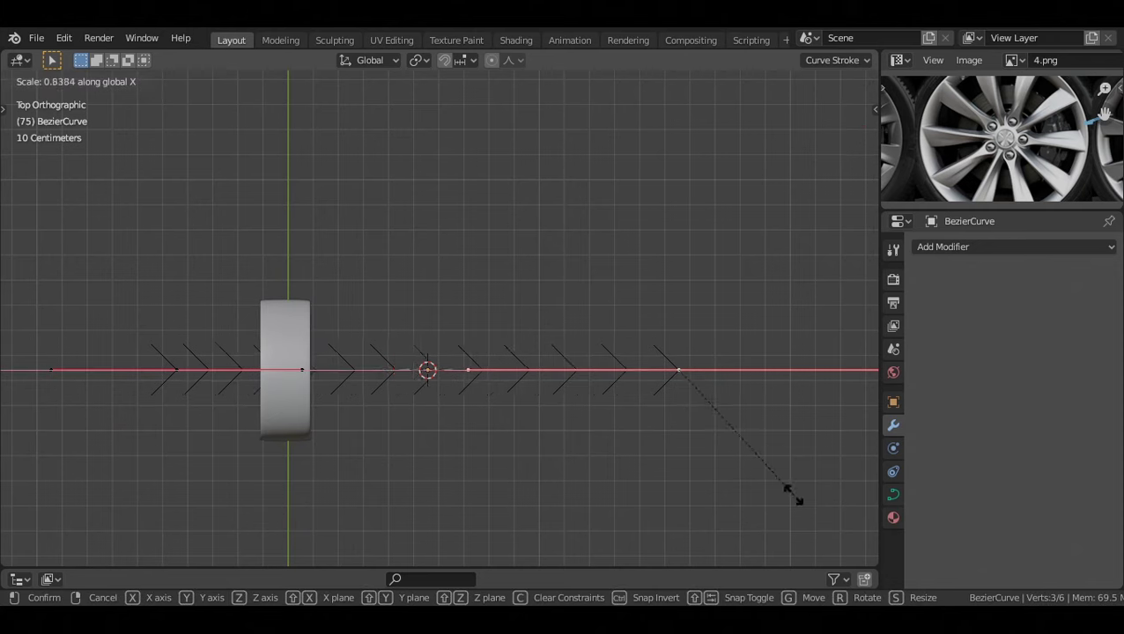
{"action": "left_click", "coordinate": [728, 454]}
{"action": "scroll", "coordinate": [728, 453], "scroll_direction": "down", "scroll_amount": 1}
In Object Mode, scale the whole Bezier curve down to about 0.257 so it nears the tread strip's width
{"action": "key", "text": "Tab"}
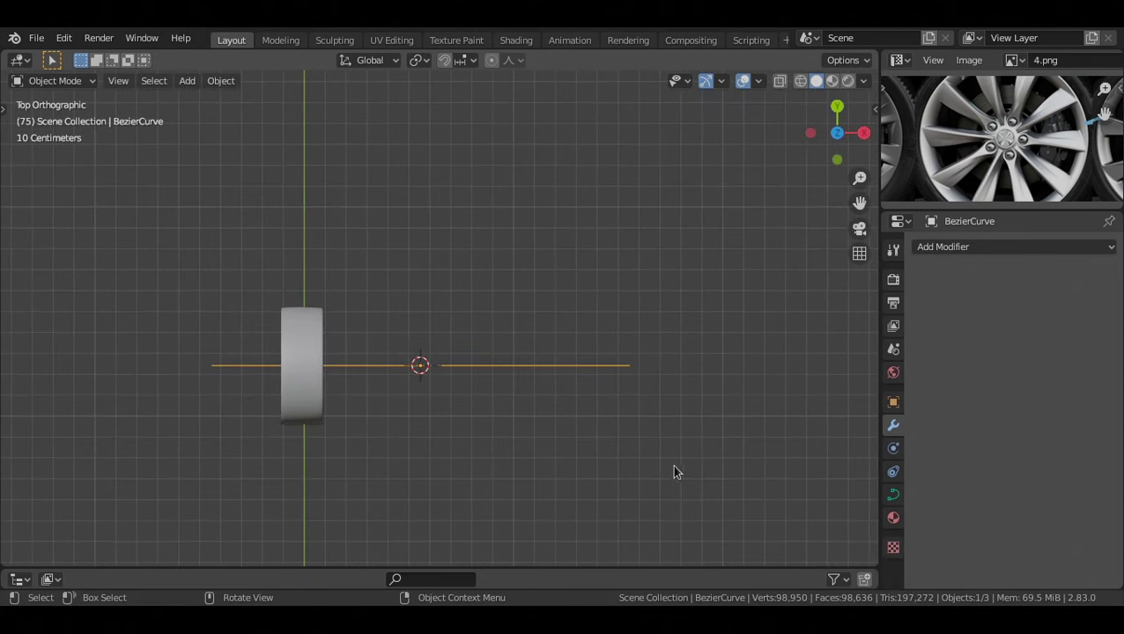
{"action": "key", "text": "s"}
{"action": "left_click", "coordinate": [494, 427]}
{"action": "scroll", "coordinate": [487, 440], "scroll_direction": "up", "scroll_amount": 4}
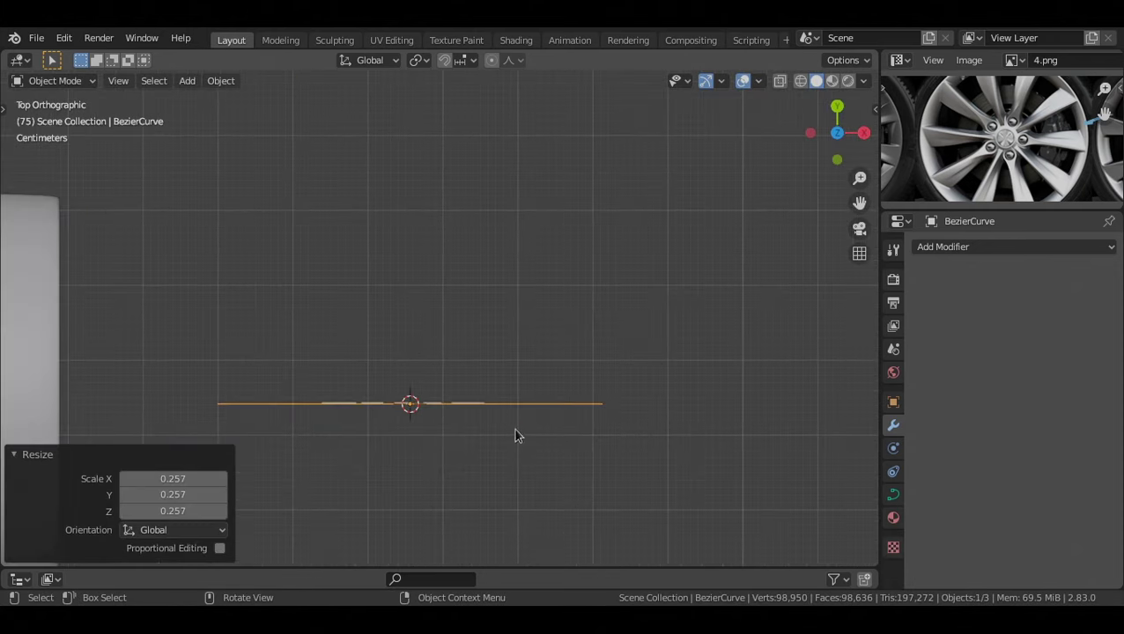
Select both control points of the curve and subdivide the segment between them
{"action": "key", "text": "Tab"}
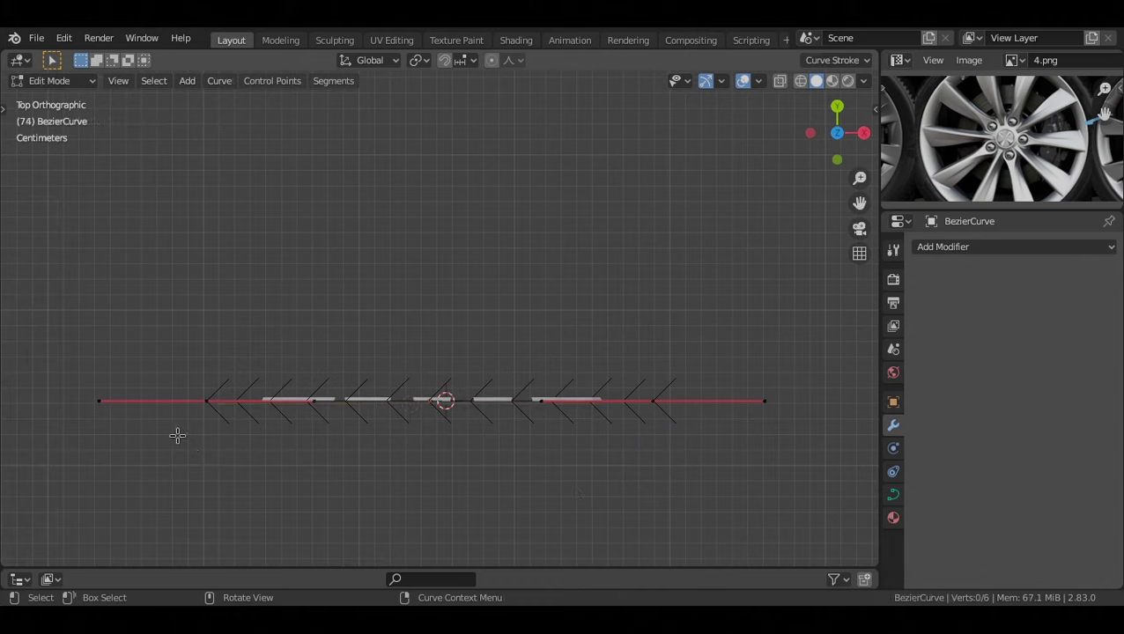
{"action": "left_click", "coordinate": [206, 402]}
{"action": "left_click", "coordinate": [667, 398], "text": "shift"}
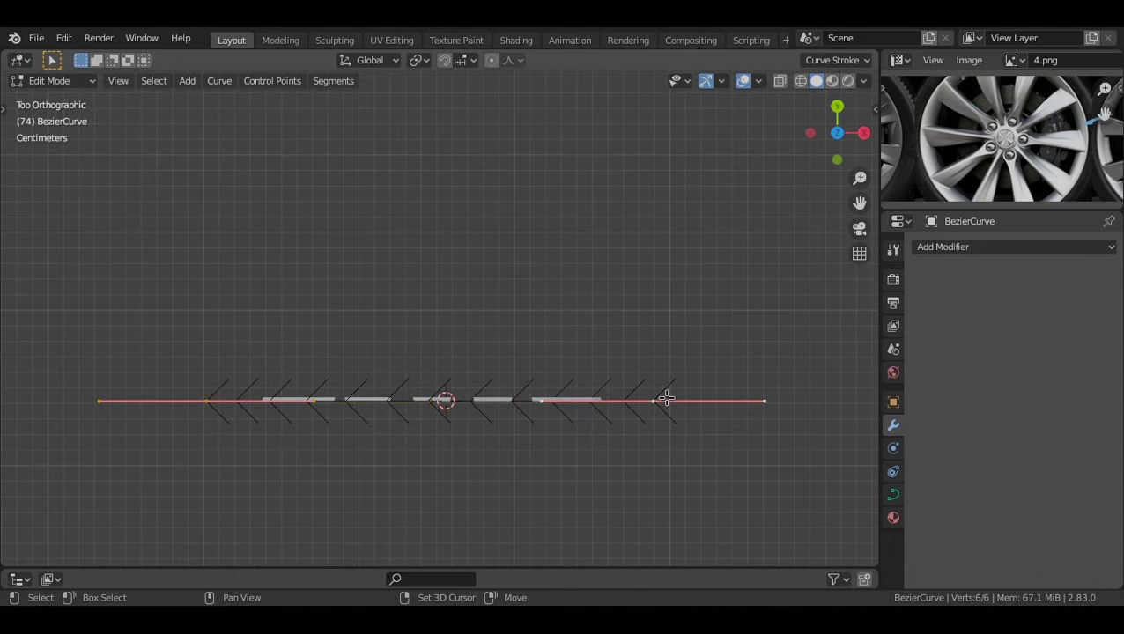
{"action": "right_click", "coordinate": [599, 234]}
{"action": "left_click", "coordinate": [565, 151]}
{"action": "middle_click_drag", "start_coordinate": [632, 397], "coordinate": [690, 439], "text": "shift"}
Delete the curve's right end control point
{"action": "left_click", "coordinate": [679, 364]}
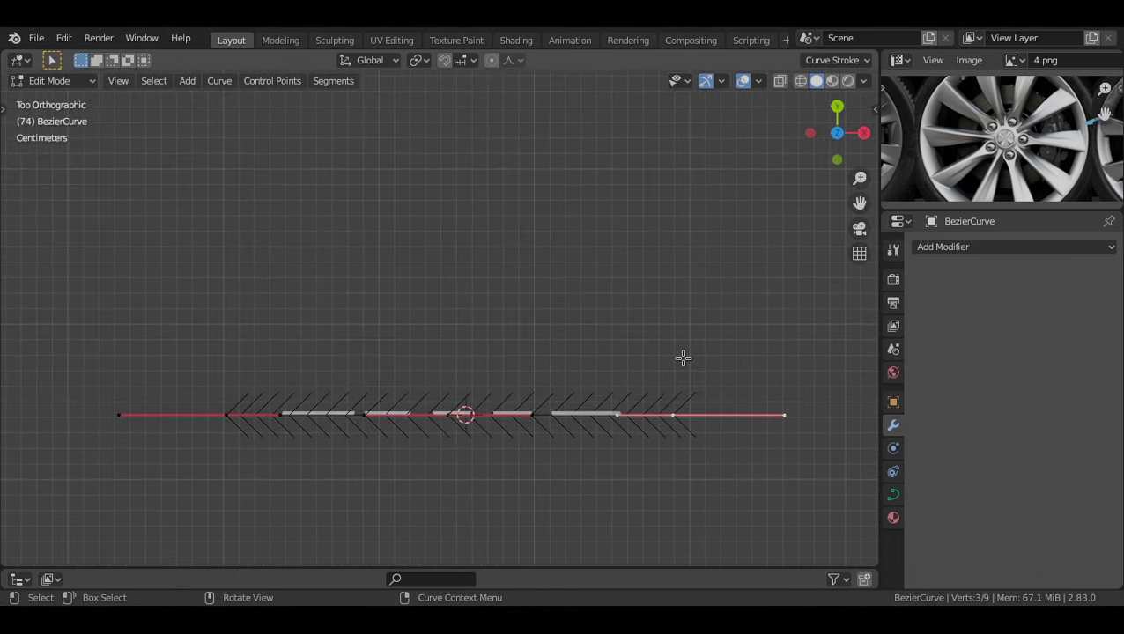
{"action": "key", "text": "x"}
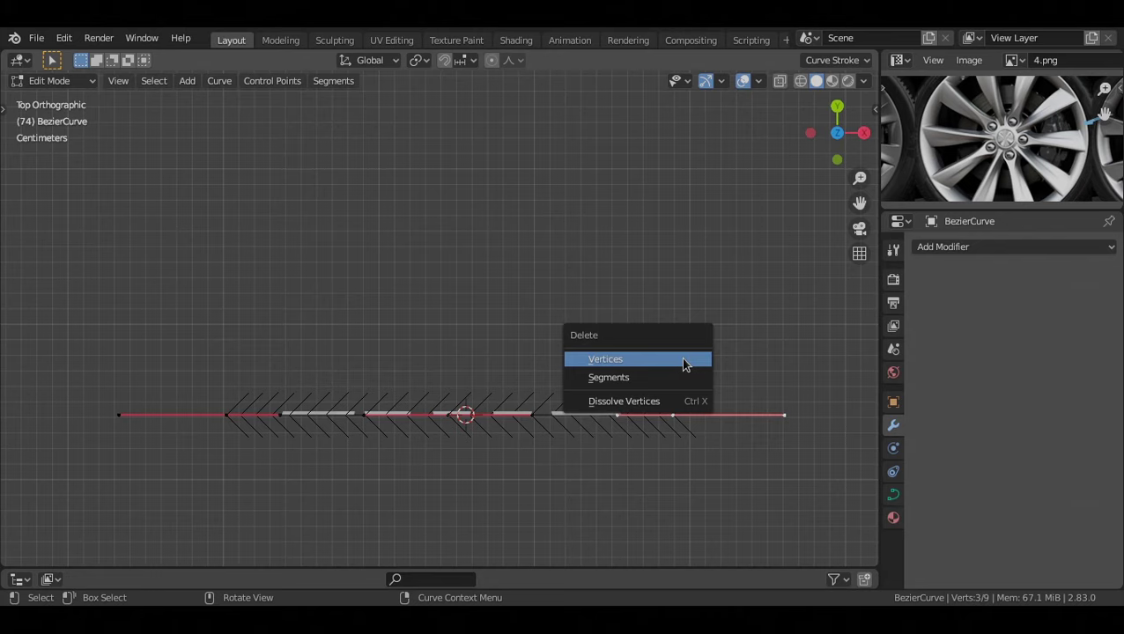
{"action": "left_click", "coordinate": [684, 363]}
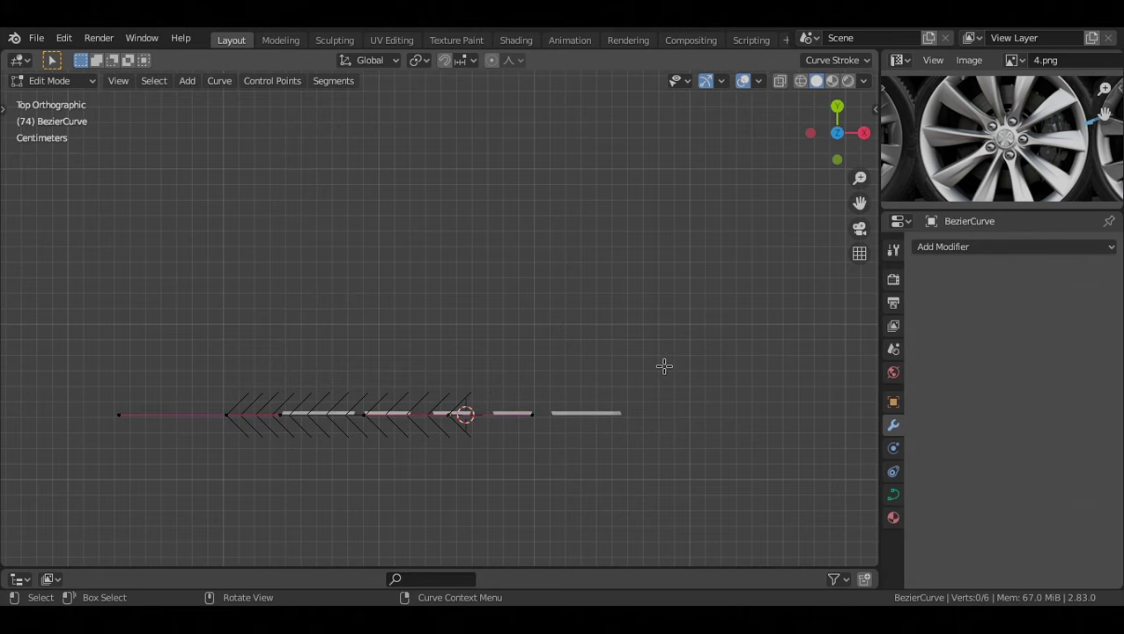
Extrude the curve's left control point about 0.066 m up along Y, shift it outward along X and turn its handles vertical
{"action": "middle_click_drag", "start_coordinate": [442, 397], "coordinate": [515, 440], "text": "shift"}
{"action": "left_click", "coordinate": [305, 447]}
{"action": "key", "text": "e"}
{"action": "left_click", "coordinate": [295, 343]}
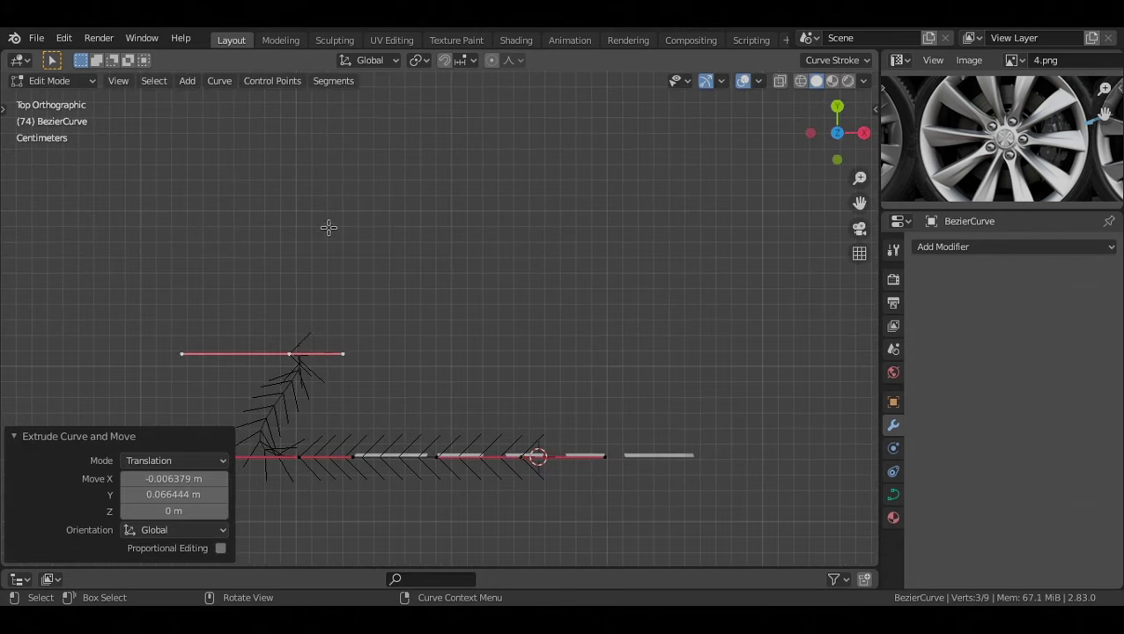
{"action": "key", "text": "g"}
{"action": "key", "text": "x"}
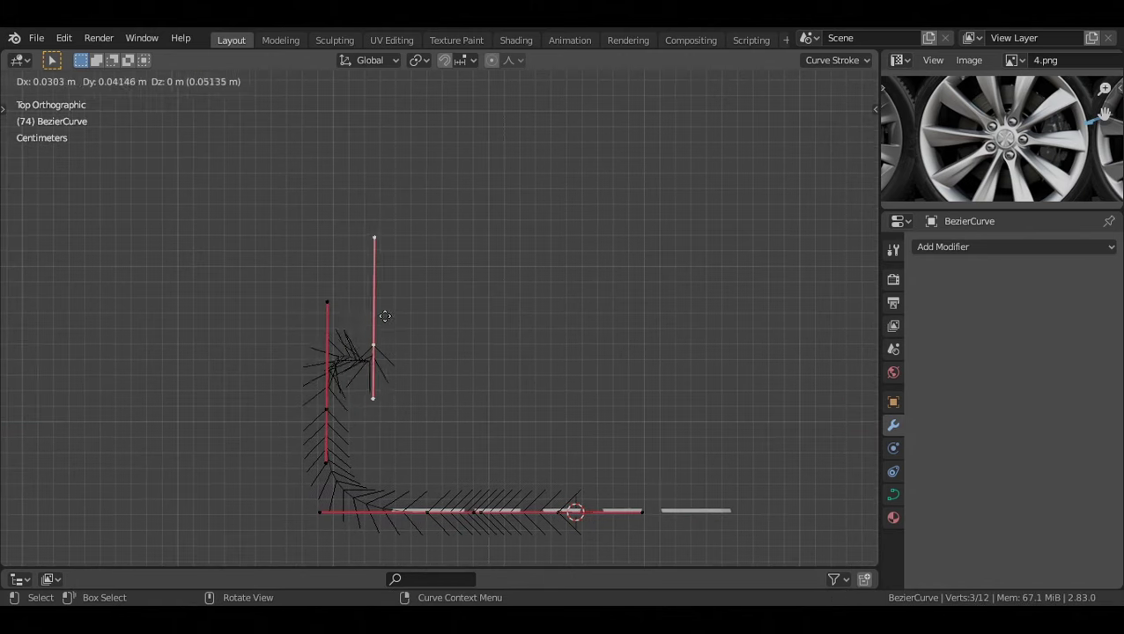
Extrude another control point up and inward from the sidewall's upper end and rotate its handles to nearly horizontal
{"action": "left_click", "coordinate": [416, 325]}
{"action": "key", "text": "r"}
{"action": "right_click", "coordinate": [520, 297]}
Delete the curve's end control point near the middle of the tread strip
{"action": "scroll", "coordinate": [520, 297], "scroll_direction": "up", "scroll_amount": 7}
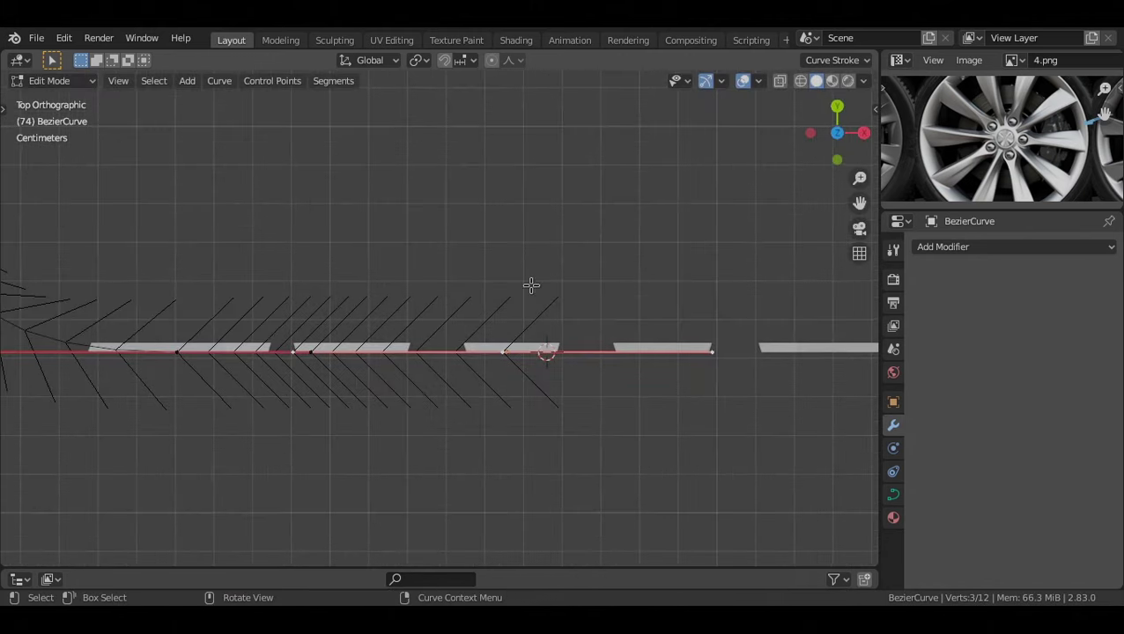
{"action": "key", "text": "x"}
{"action": "left_click", "coordinate": [535, 275]}
{"action": "middle_click_drag", "start_coordinate": [507, 207], "coordinate": [492, 308], "text": "shift"}
{"action": "scroll", "coordinate": [492, 308], "scroll_direction": "down", "scroll_amount": 8}
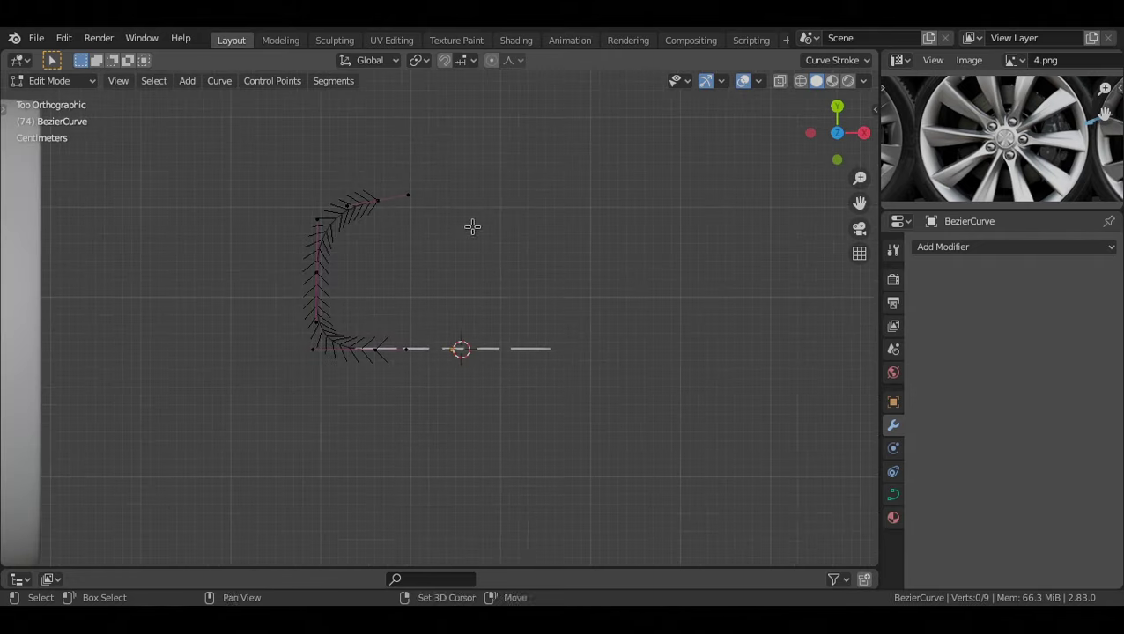
Duplicate all control points of the half profile in place and mirror the copy along X
{"action": "middle_click_drag", "start_coordinate": [472, 227], "coordinate": [448, 286], "text": "shift"}
{"action": "key", "text": "a"}
{"action": "scroll", "coordinate": [415, 326], "scroll_direction": "up", "scroll_amount": 4}
{"action": "middle_click_drag", "start_coordinate": [407, 332], "coordinate": [429, 343], "text": "shift"}
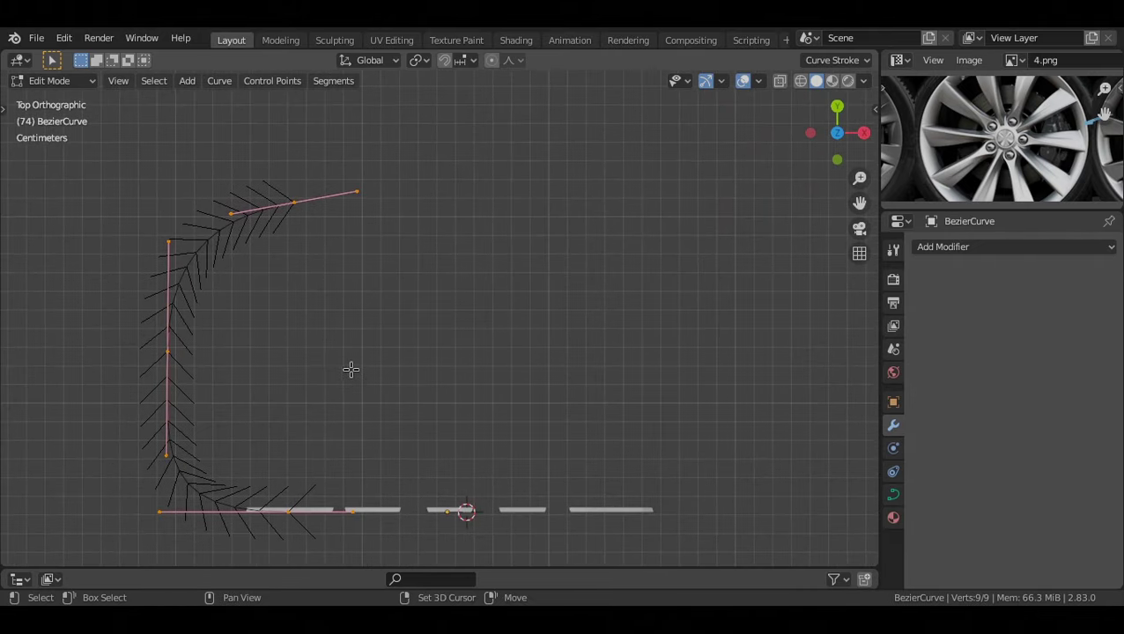
{"action": "key", "text": "shift+d"}
{"action": "key", "text": "Escape"}
{"action": "middle_click_drag", "start_coordinate": [422, 285], "coordinate": [479, 275], "text": "shift"}
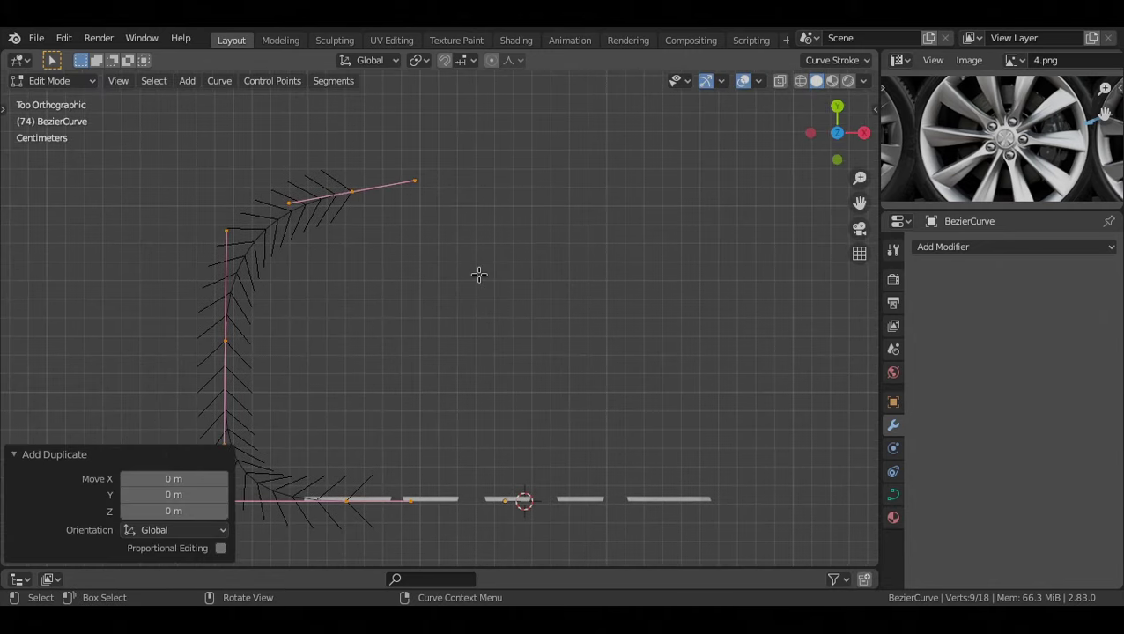
{"action": "key", "text": "ctrl+m"}
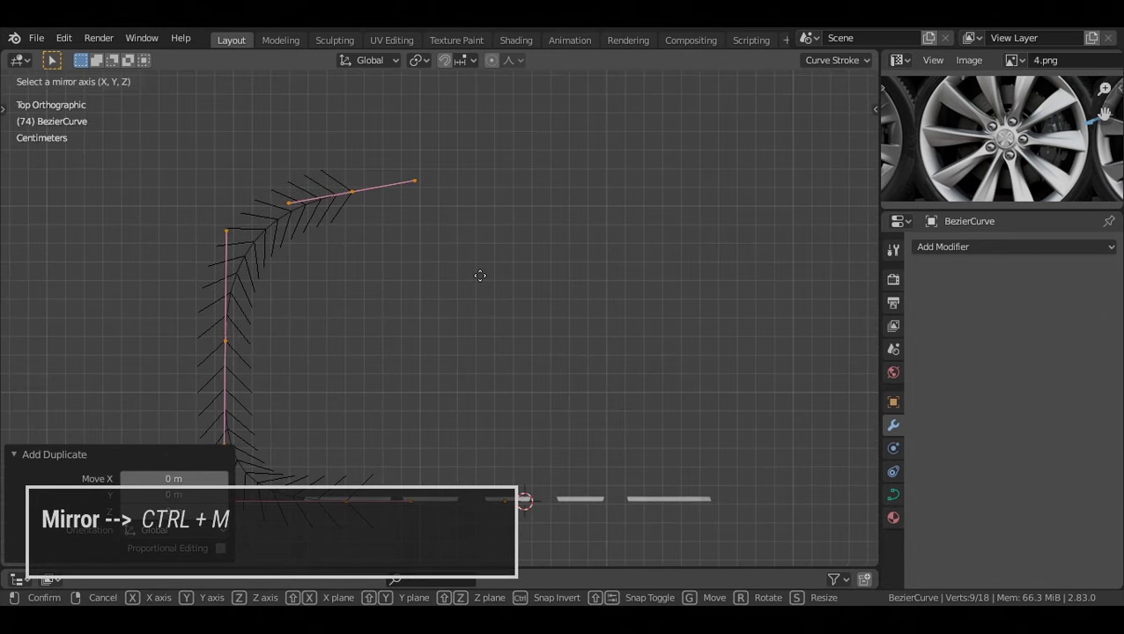
{"action": "key", "text": "x"}
{"action": "left_click", "coordinate": [520, 201]}
Move the mirrored half 0.2128 m along X so it faces the original half
{"action": "key", "text": "g"}
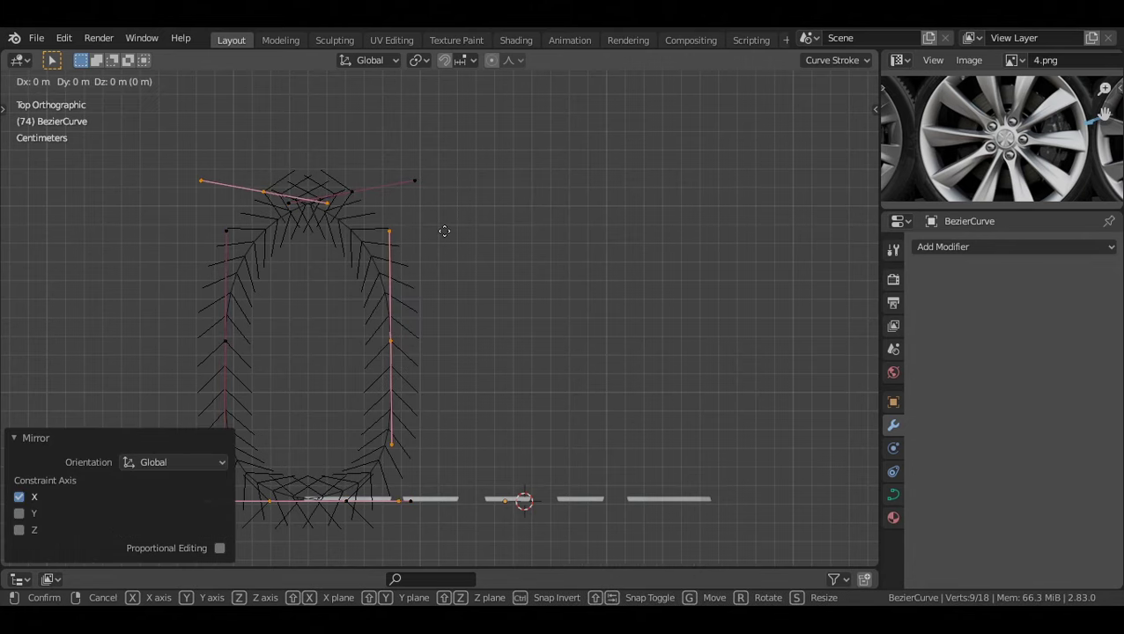
{"action": "key", "text": "x"}
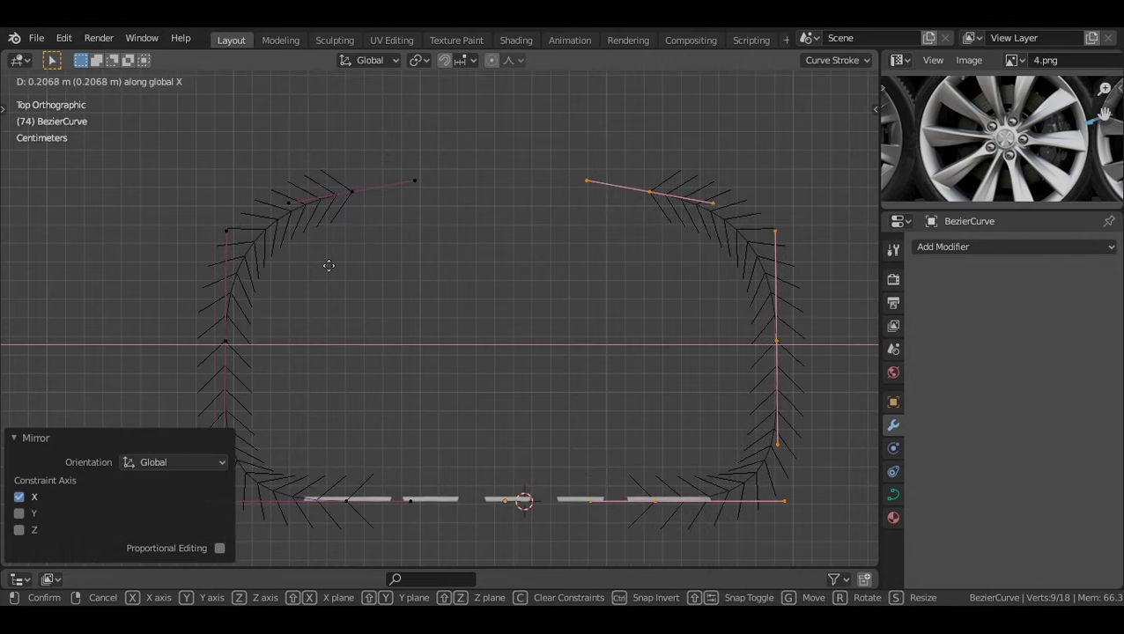
{"action": "left_click", "coordinate": [440, 231]}
{"action": "scroll", "coordinate": [439, 228], "scroll_direction": "down", "scroll_amount": 3}
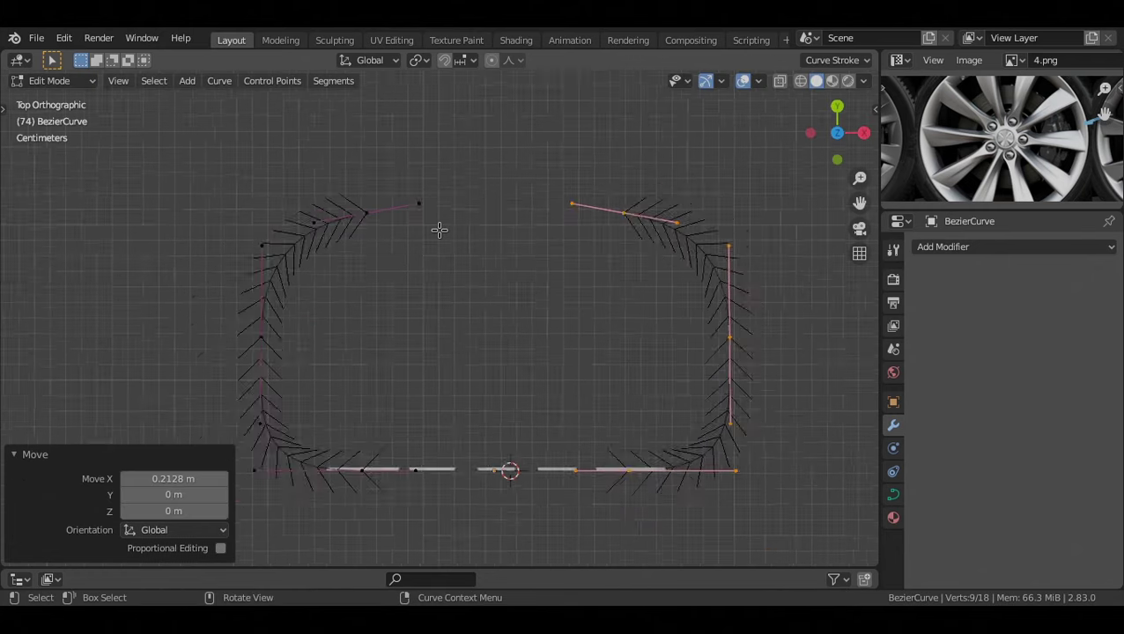
Join the two profile halves with a segment between their lower end control points, and return to Object Mode
{"action": "left_click", "coordinate": [375, 446]}
{"action": "scroll", "coordinate": [375, 446], "scroll_direction": "up", "scroll_amount": 2}
{"action": "left_click", "coordinate": [687, 504], "text": "shift"}
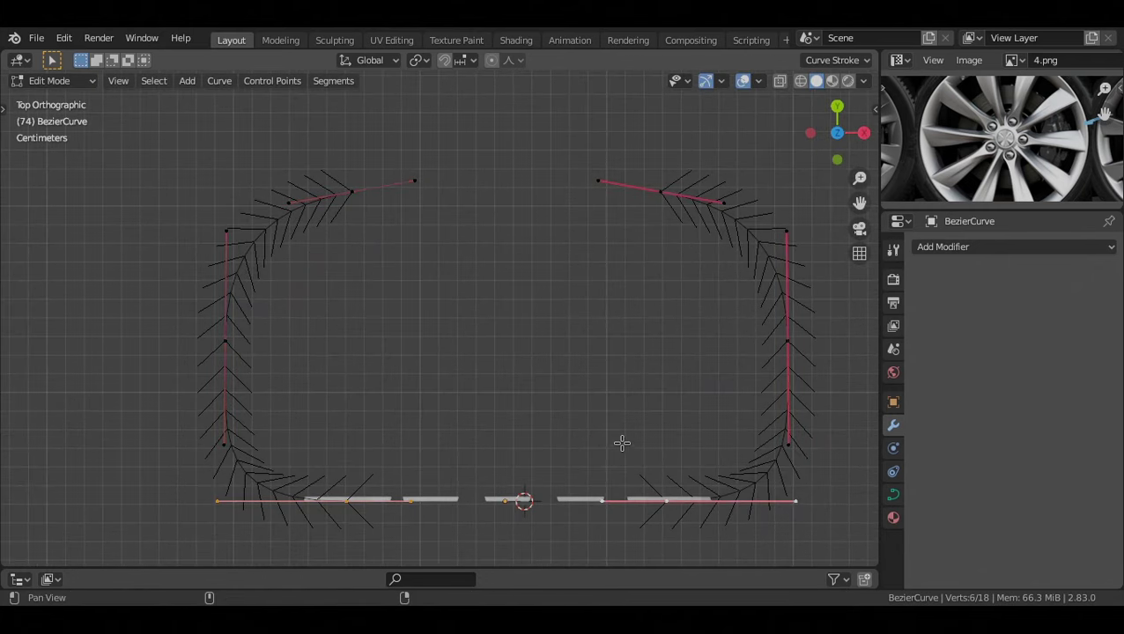
{"action": "middle_click_drag", "start_coordinate": [620, 444], "coordinate": [573, 371], "text": "shift"}
{"action": "left_click", "coordinate": [548, 245]}
{"action": "middle_click_drag", "start_coordinate": [518, 258], "coordinate": [511, 279], "text": "shift"}
{"action": "left_click_drag", "start_coordinate": [310, 551], "coordinate": [608, 421]}
{"action": "middle_click_drag", "start_coordinate": [628, 420], "coordinate": [601, 363], "text": "shift"}
{"action": "key", "text": "Tab"}
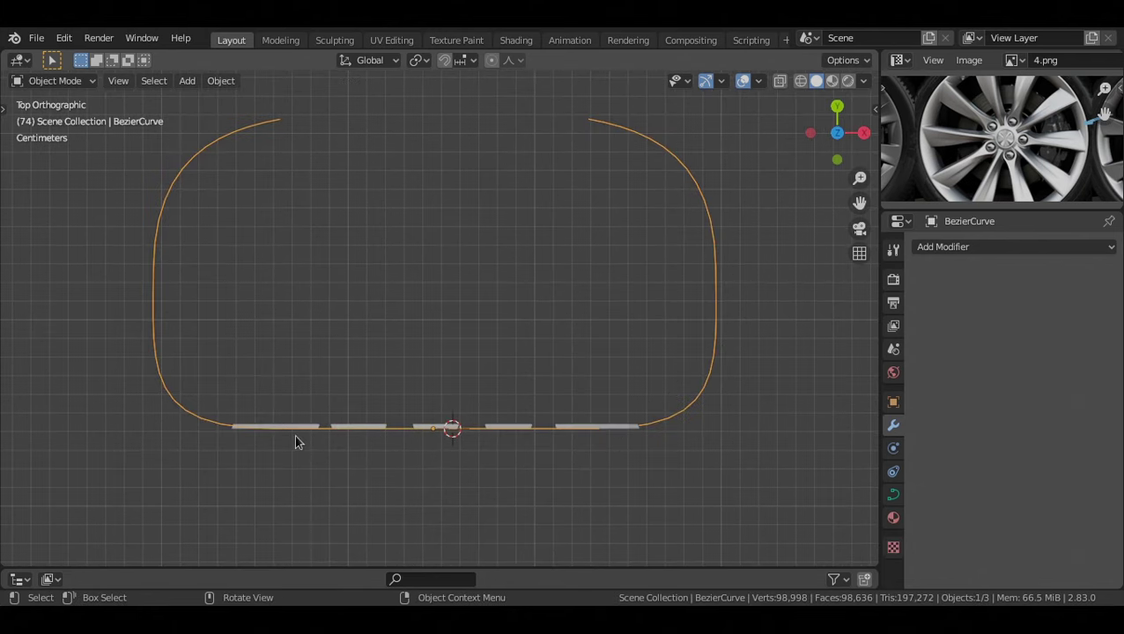
In Edit Mode, scale the two inner handles of the lower control points to 0.522 along X and move them slightly down along Y
{"action": "middle_click_drag", "start_coordinate": [476, 442], "coordinate": [495, 459], "text": "shift"}
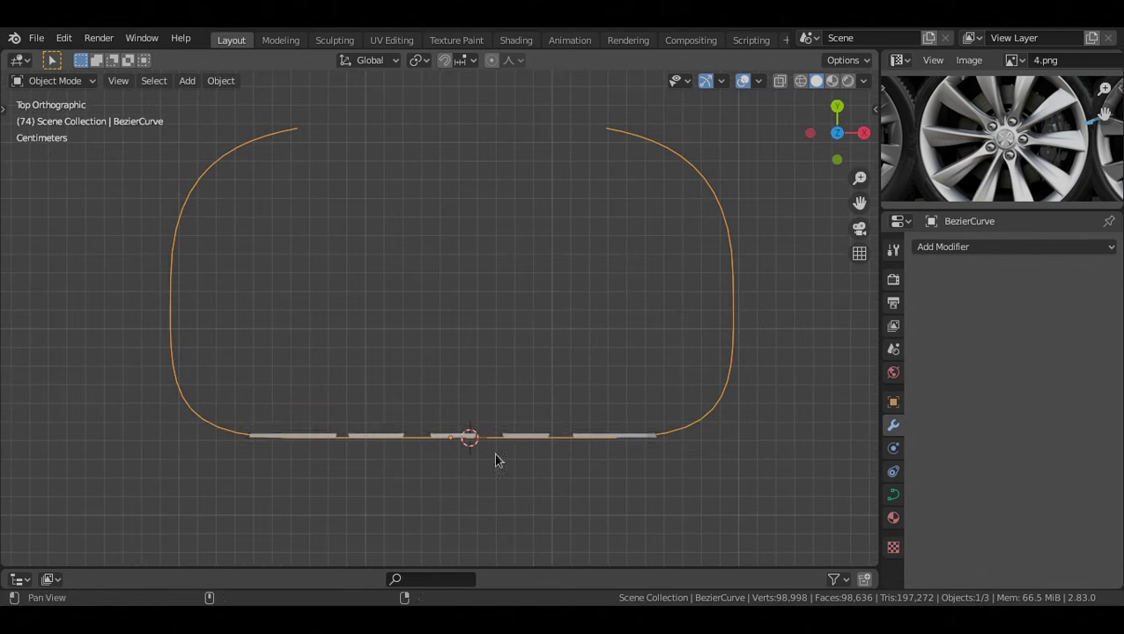
{"action": "right_click", "coordinate": [513, 291], "text": "shift"}
{"action": "key", "text": "Tab"}
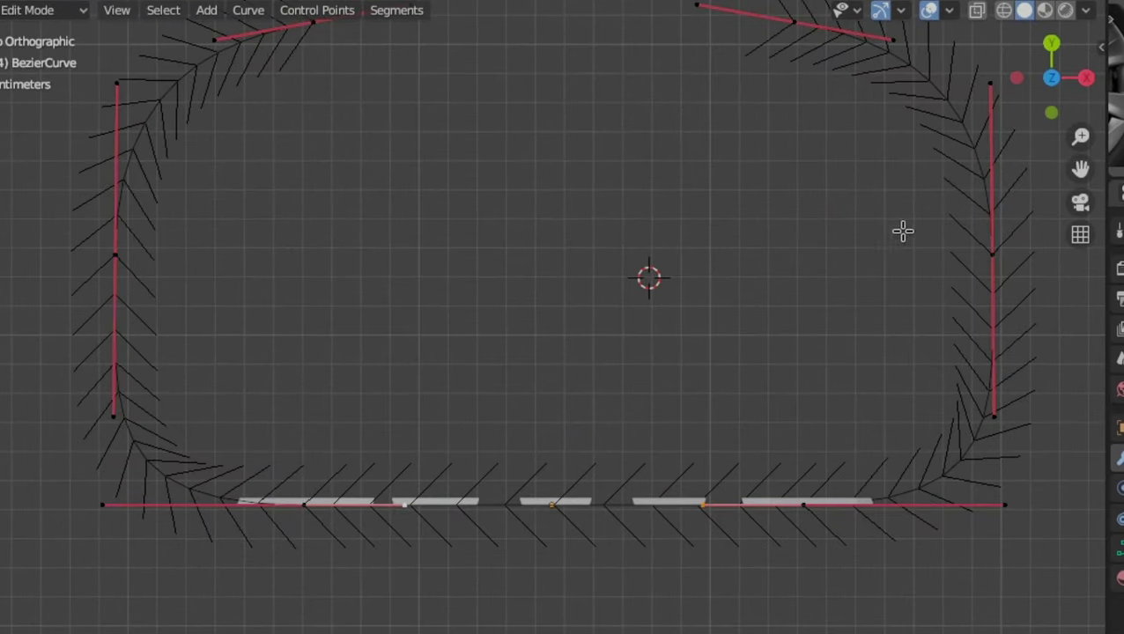
{"action": "key", "text": "s"}
{"action": "key", "text": "x"}
{"action": "left_click", "coordinate": [733, 337]}
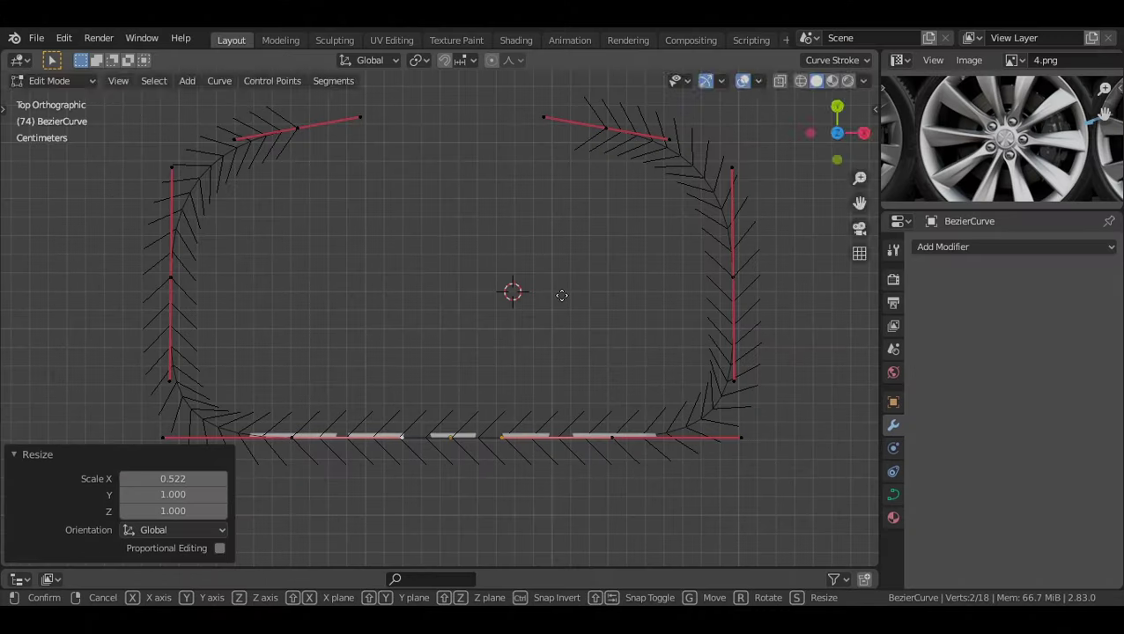
{"action": "key", "text": "g"}
{"action": "key", "text": "y"}
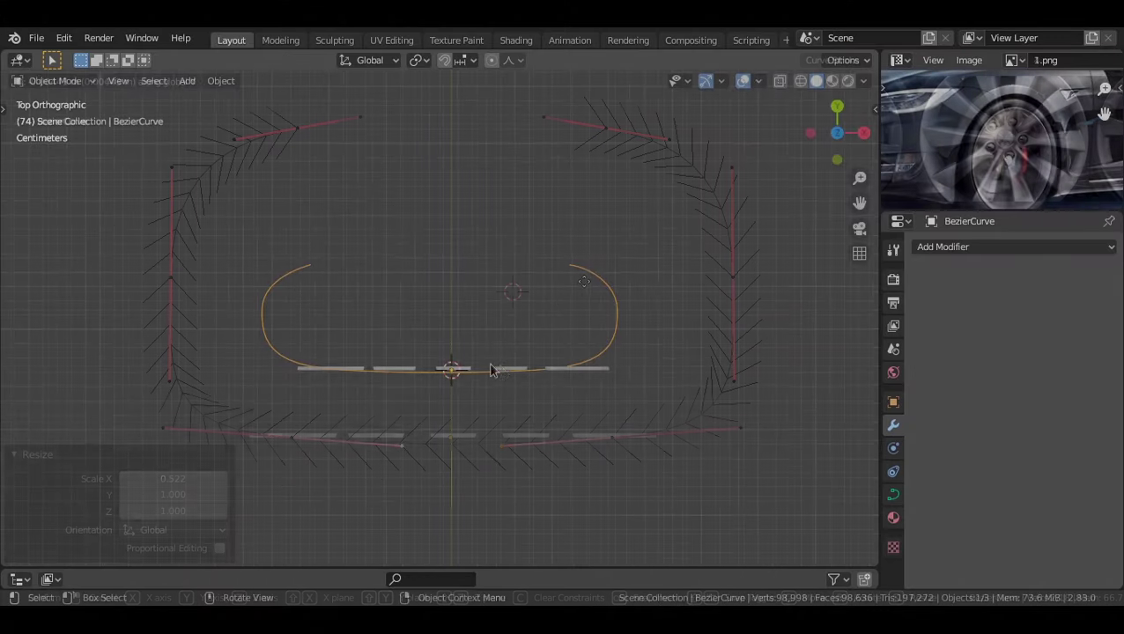
Widen the Properties editor and add a Curve modifier to the tread strip, with BezierCurve as its object
{"action": "scroll", "coordinate": [768, 407], "scroll_direction": "up", "scroll_amount": 4}
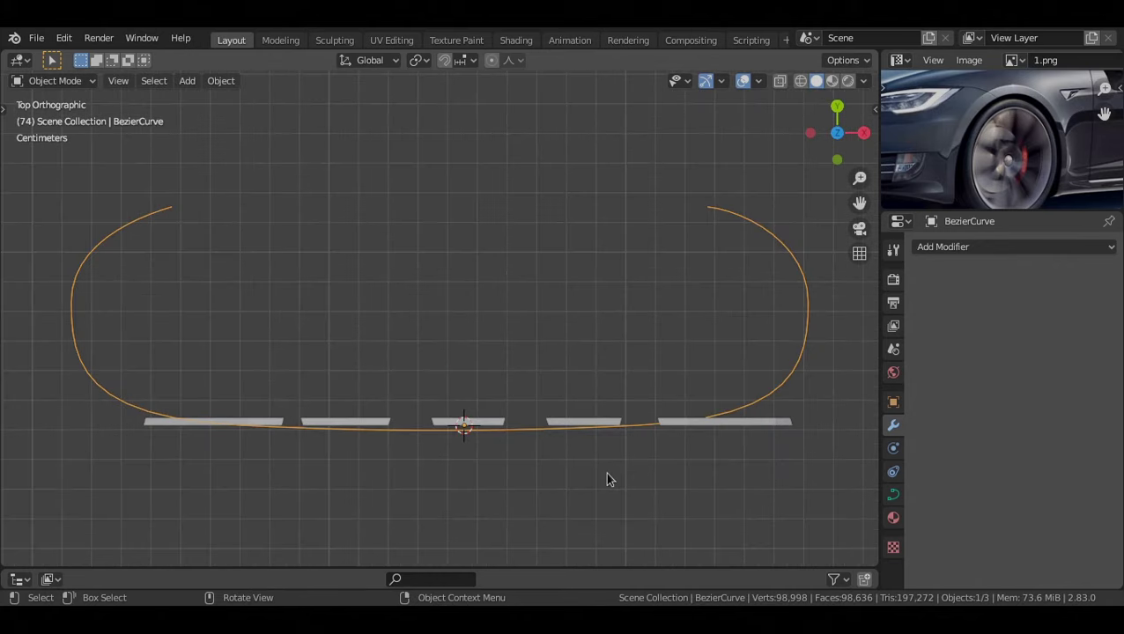
{"action": "left_click", "coordinate": [605, 472]}
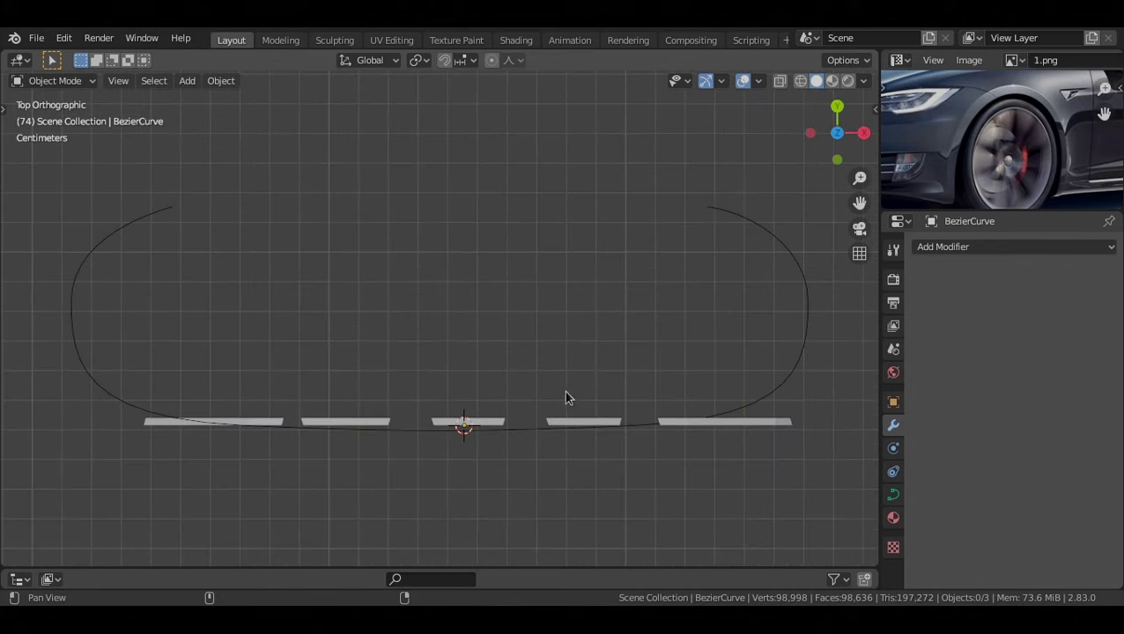
{"action": "left_click", "coordinate": [96, 275]}
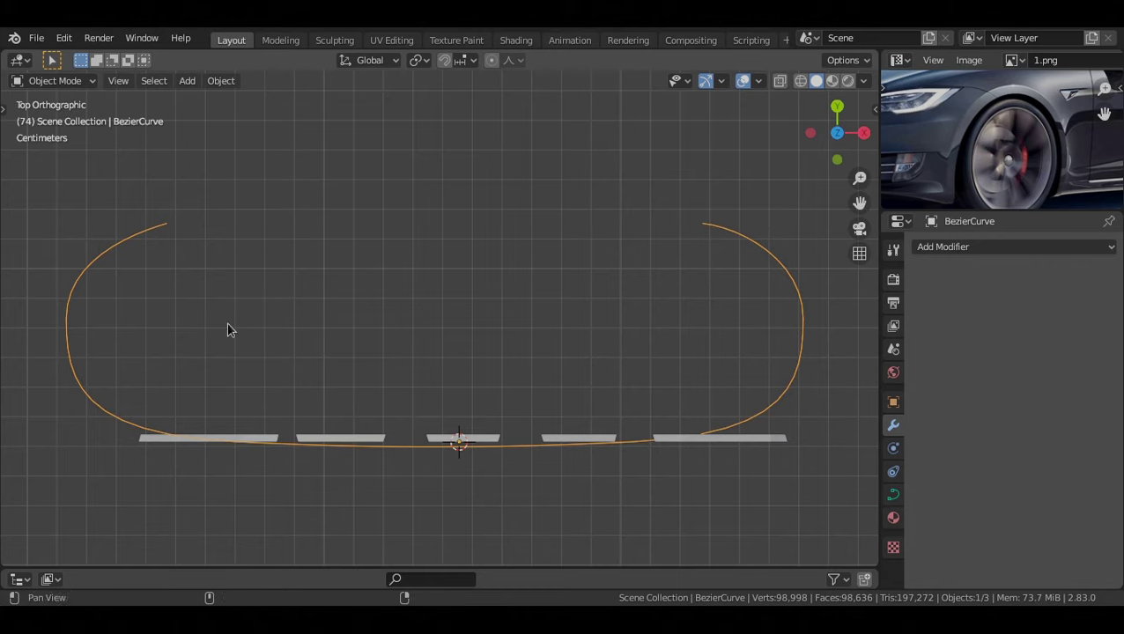
{"action": "scroll", "coordinate": [290, 327], "scroll_direction": "down", "scroll_amount": 1}
{"action": "middle_click_drag", "start_coordinate": [427, 396], "coordinate": [429, 321]}
{"action": "left_click", "coordinate": [514, 395]}
{"action": "middle_click_drag", "start_coordinate": [515, 396], "coordinate": [489, 358]}
{"action": "key", "text": "KP_1"}
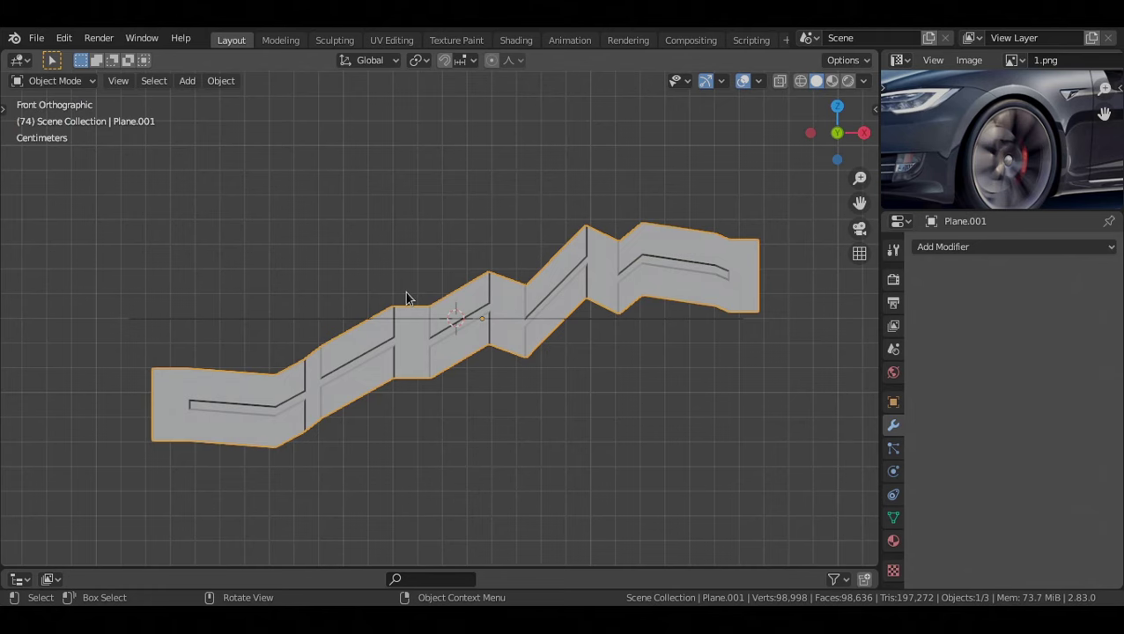
{"action": "left_click_drag", "start_coordinate": [878, 264], "coordinate": [673, 256]}
{"action": "left_click", "coordinate": [860, 247]}
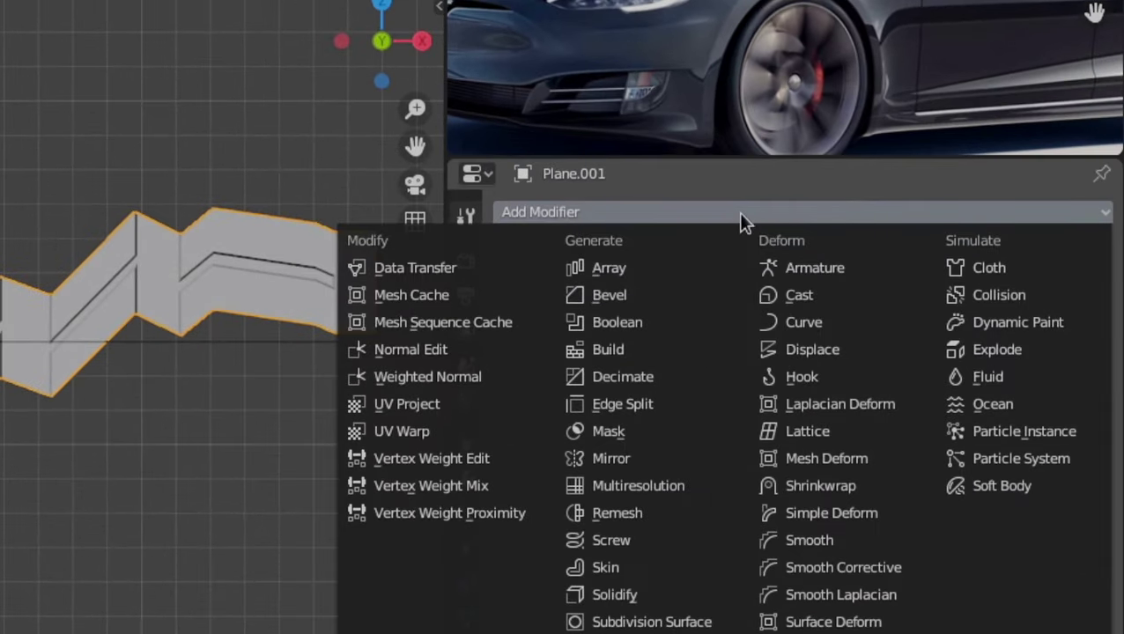
{"action": "left_click", "coordinate": [801, 325]}
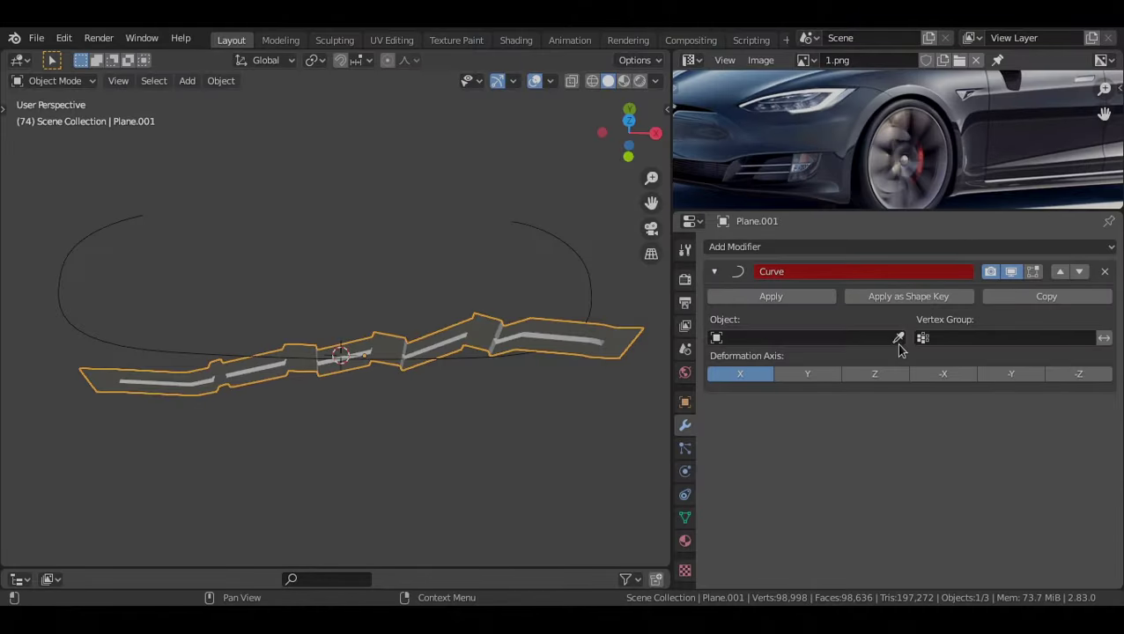
{"action": "left_click", "coordinate": [788, 348]}
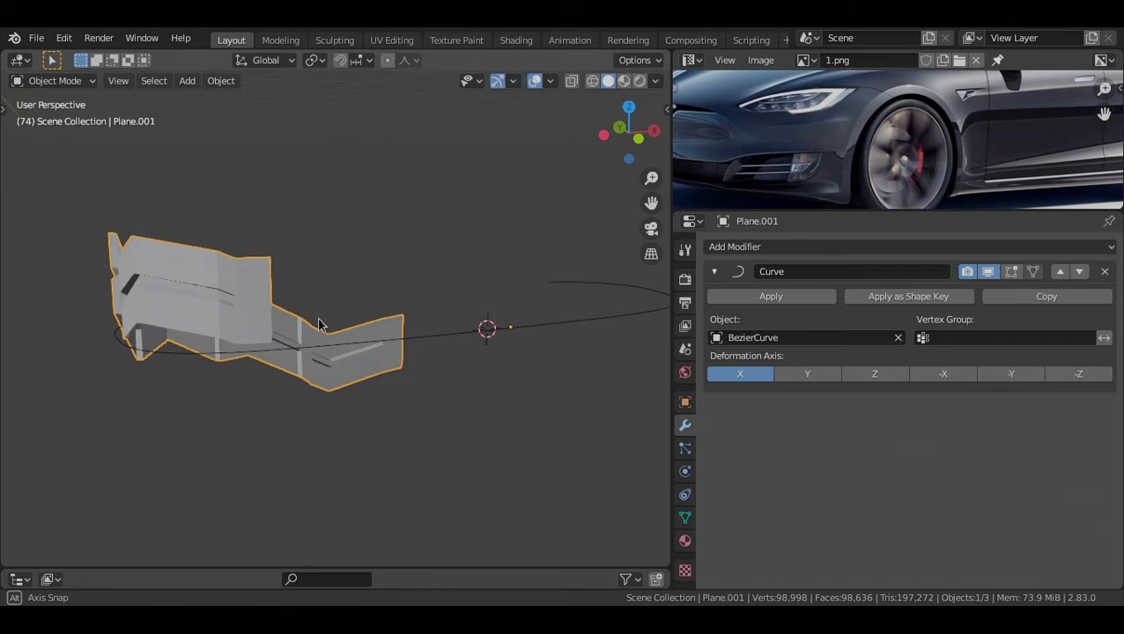
Move the tread strip about 0.18 m along X so it sits centred on the curve's lower section
{"action": "middle_click_drag", "start_coordinate": [319, 325], "coordinate": [273, 255]}
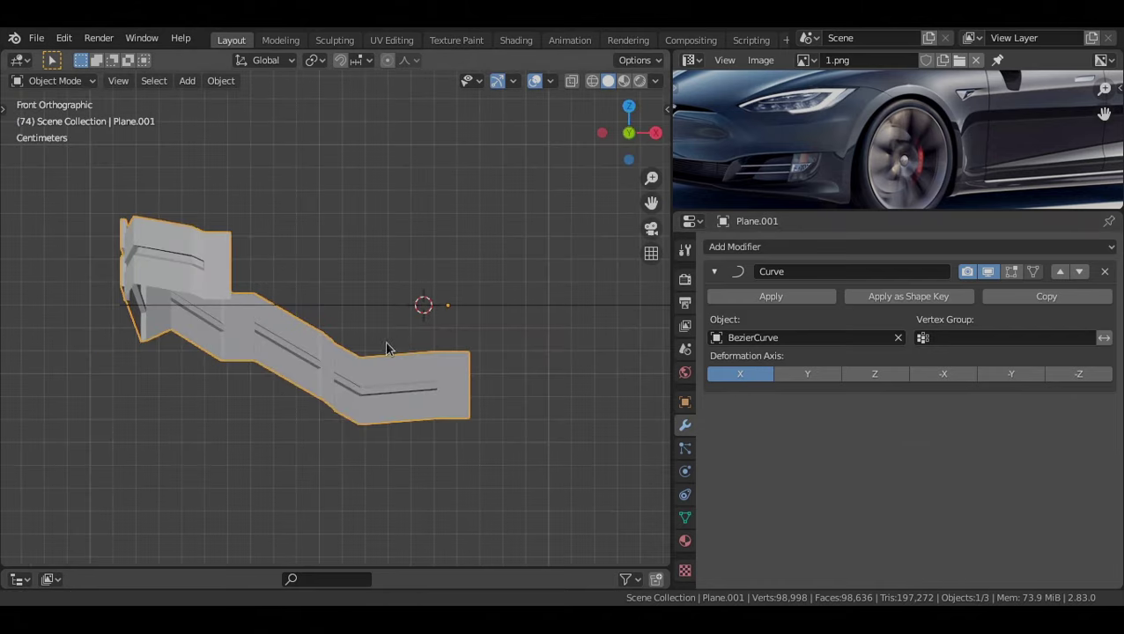
{"action": "scroll", "coordinate": [334, 370], "scroll_direction": "down", "scroll_amount": 2}
{"action": "middle_click_drag", "start_coordinate": [387, 343], "coordinate": [324, 350], "text": "shift"}
{"action": "scroll", "coordinate": [327, 375], "scroll_direction": "up", "scroll_amount": 1}
{"action": "key", "text": "g"}
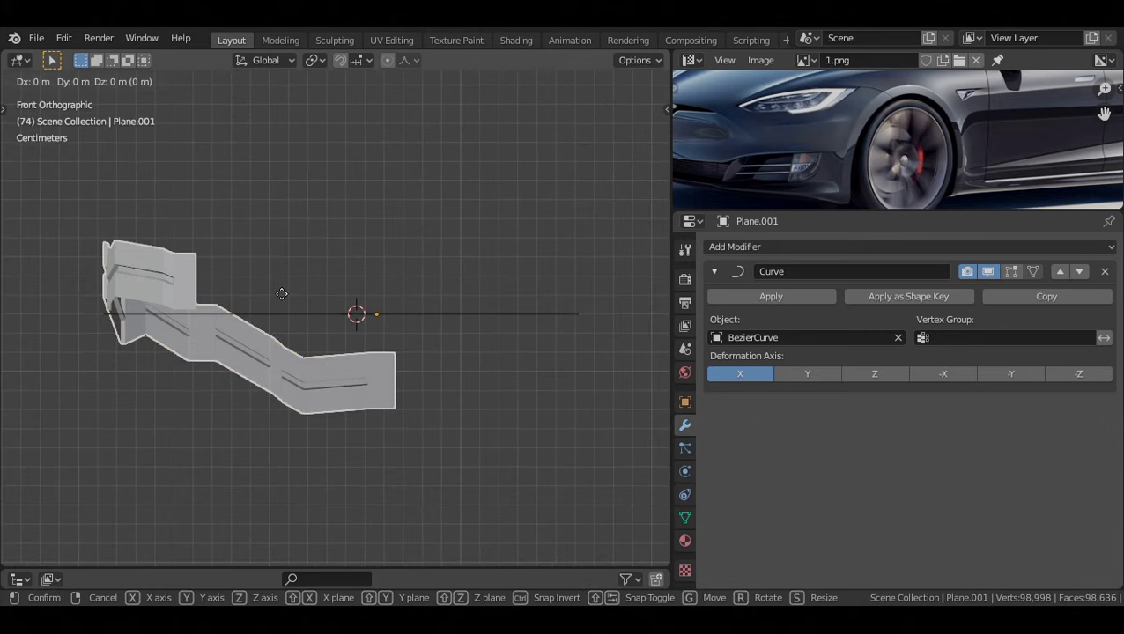
{"action": "key", "text": "x"}
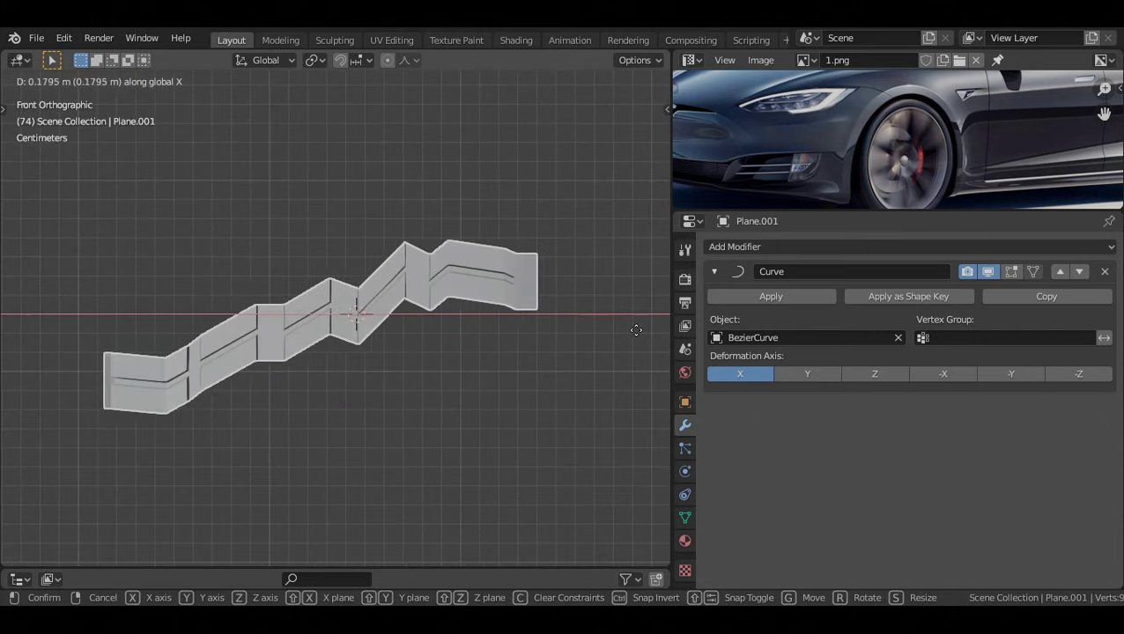
{"action": "left_click", "coordinate": [636, 330]}
Add a Bevel modifier to the tread strip and place it above the Curve modifier in the stack
{"action": "middle_click_drag", "start_coordinate": [282, 375], "coordinate": [308, 283]}
{"action": "key", "text": "grave"}
{"action": "left_click", "coordinate": [313, 364]}
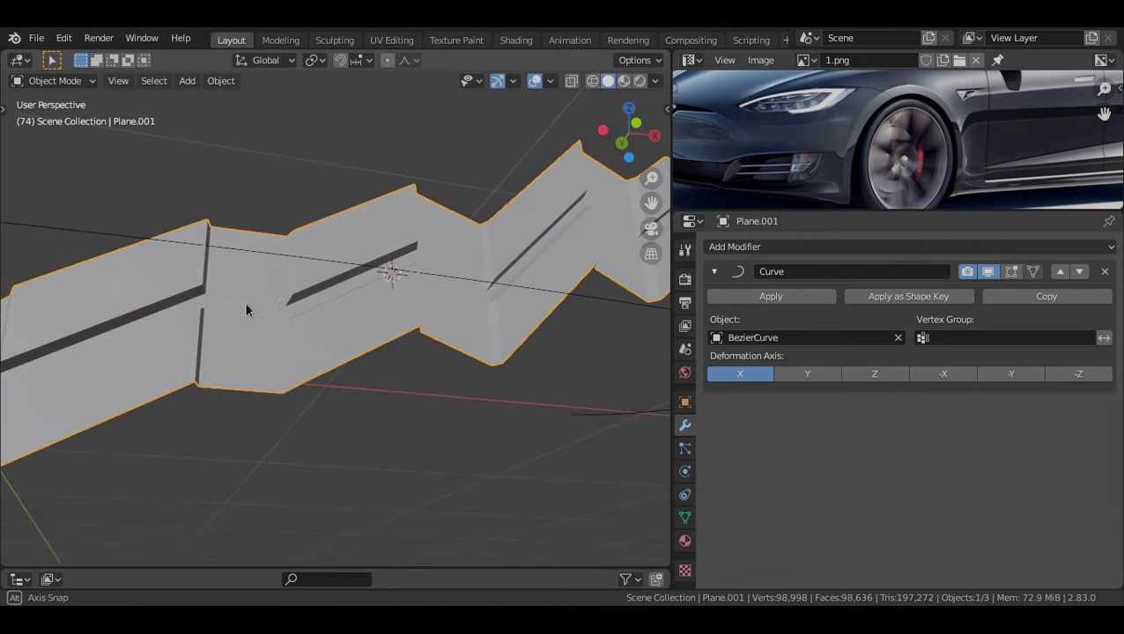
{"action": "middle_click_drag", "start_coordinate": [245, 308], "coordinate": [305, 379]}
{"action": "key", "text": "grave"}
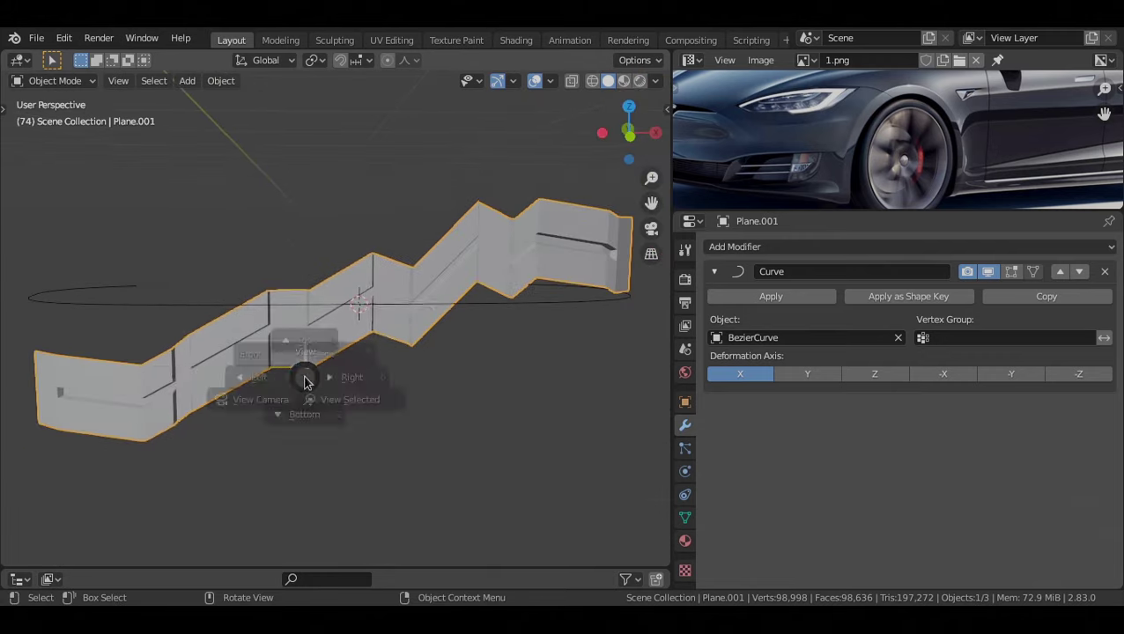
{"action": "left_click", "coordinate": [177, 263]}
{"action": "left_click", "coordinate": [763, 248]}
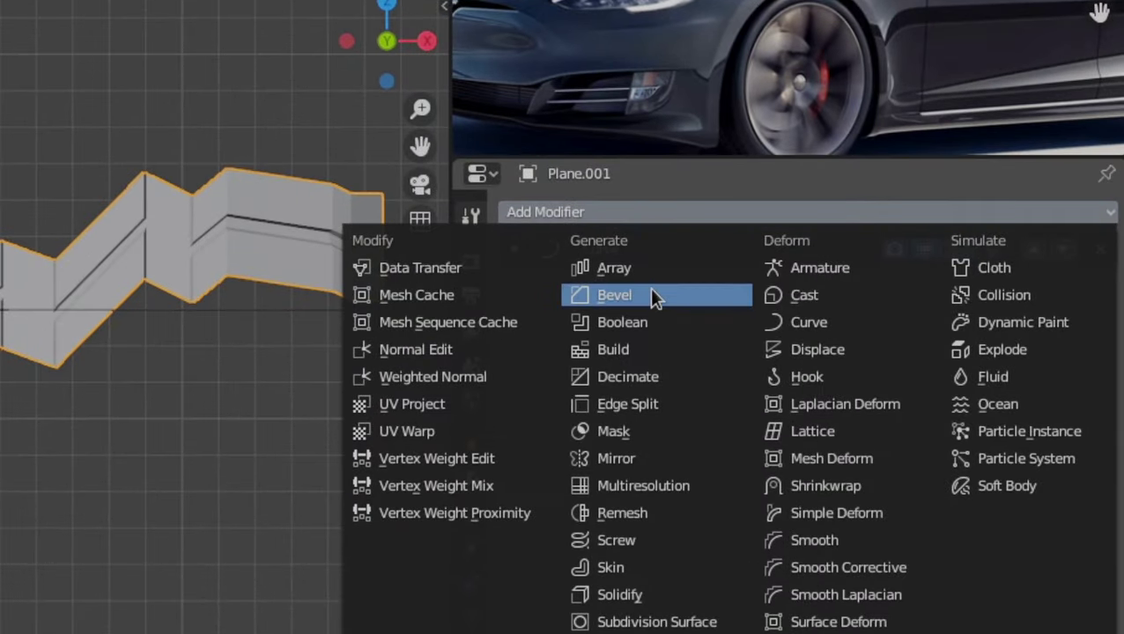
{"action": "left_click", "coordinate": [652, 291]}
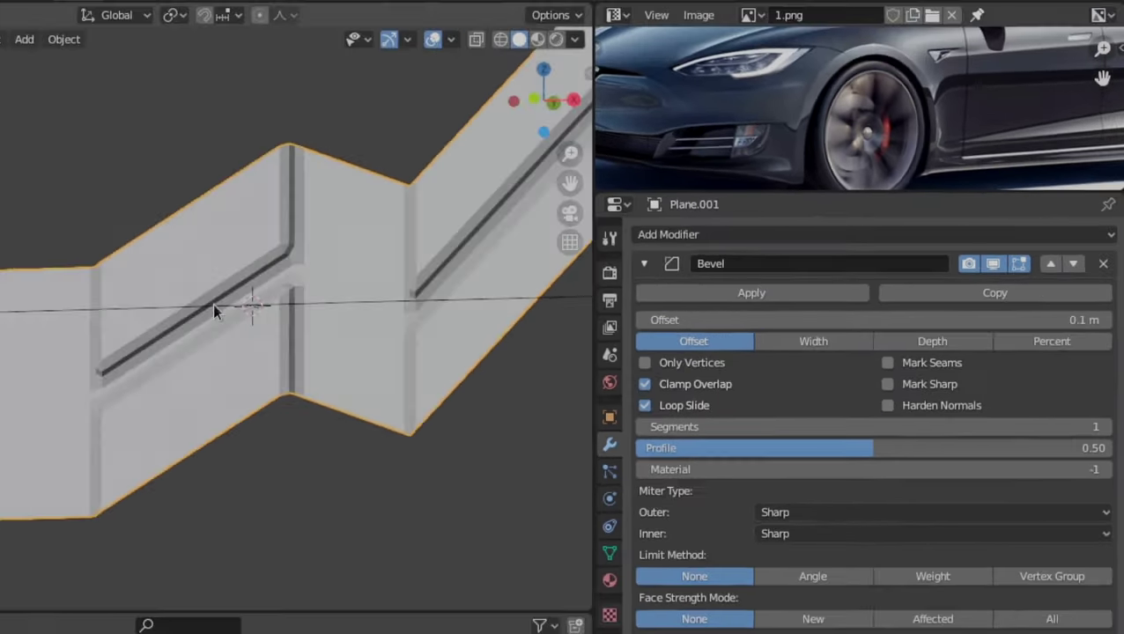
Inspect the bevelled grooves of the tread strip and set the Bevel modifier's Limit Method to Weight
{"action": "mouse_move", "coordinate": [213, 304]}
{"action": "middle_mouse_down"}
{"action": "mouse_move", "coordinate": [333, 304]}
{"action": "mouse_move", "coordinate": [374, 278]}
{"action": "mouse_move", "coordinate": [214, 300]}
{"action": "middle_mouse_up"}
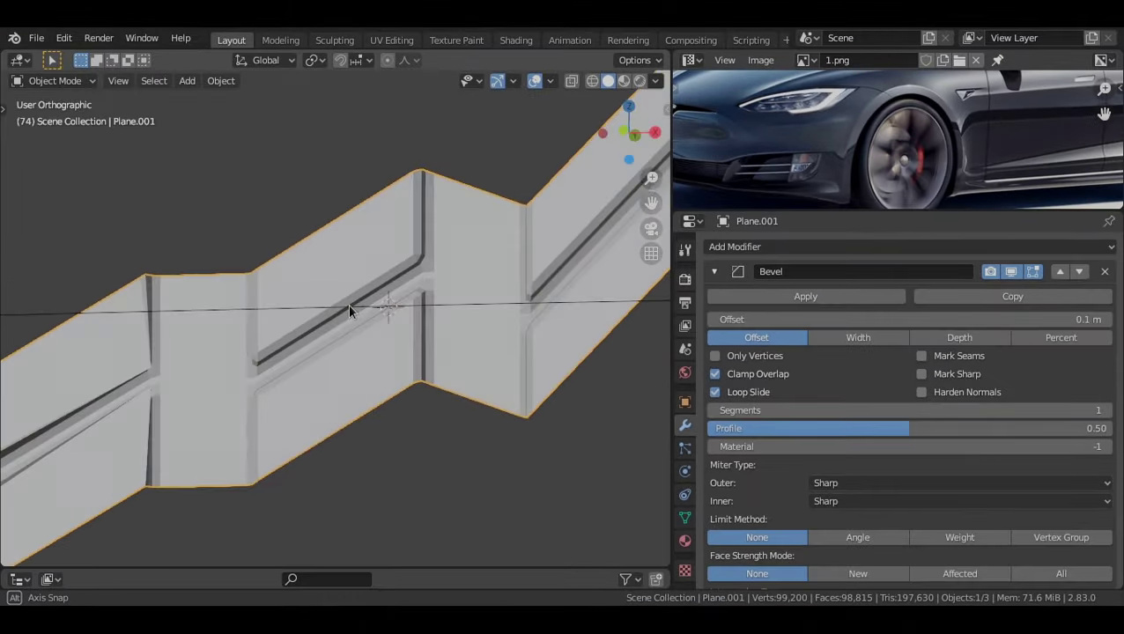
{"action": "middle_click_drag", "start_coordinate": [348, 304], "coordinate": [303, 358]}
{"action": "scroll", "coordinate": [364, 346], "scroll_direction": "down", "scroll_amount": 2}
{"action": "scroll", "coordinate": [347, 337], "scroll_direction": "up", "scroll_amount": 7}
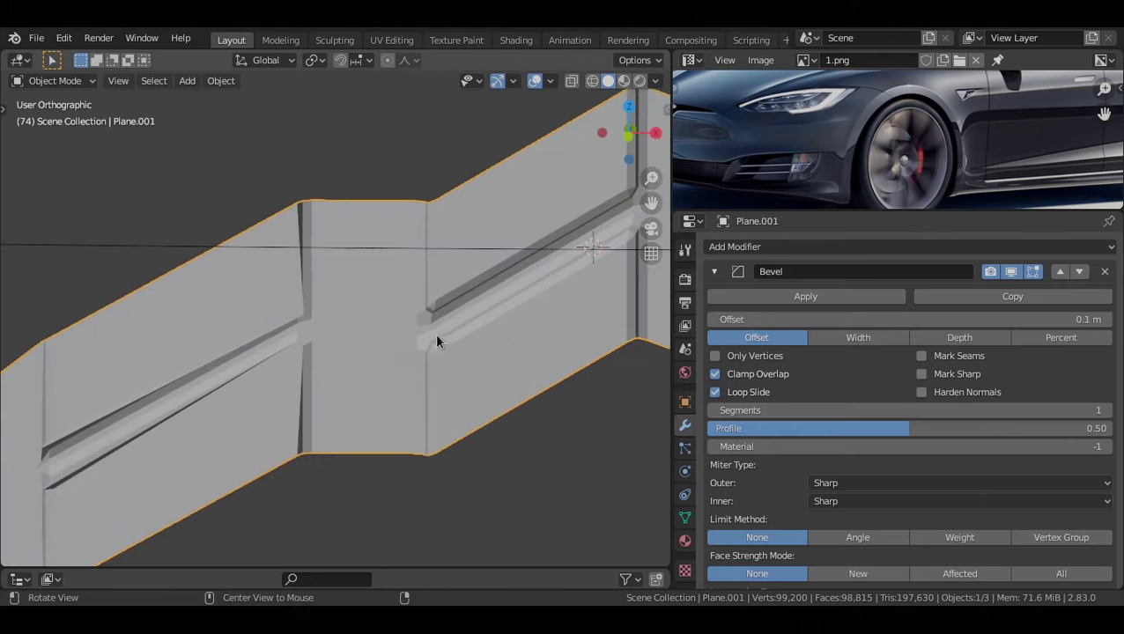
{"action": "left_click_drag", "start_coordinate": [437, 335], "coordinate": [379, 320], "text": "alt"}
{"action": "scroll", "coordinate": [379, 320], "scroll_direction": "down", "scroll_amount": 7}
{"action": "key", "text": "KP_1"}
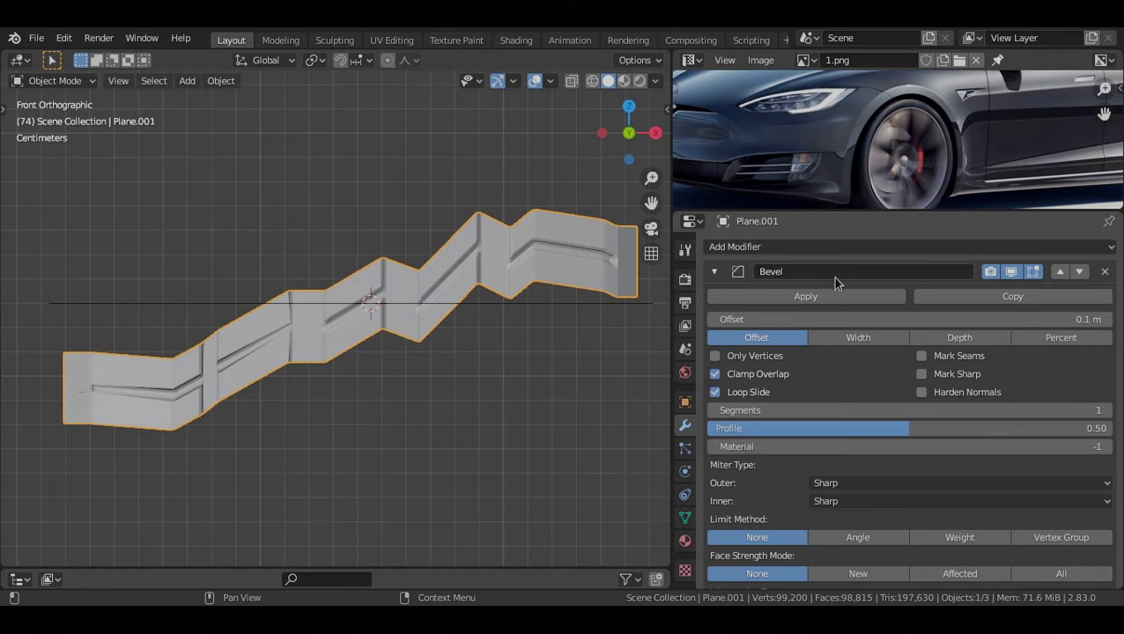
{"action": "scroll", "coordinate": [815, 352], "scroll_direction": "down", "scroll_amount": 3}
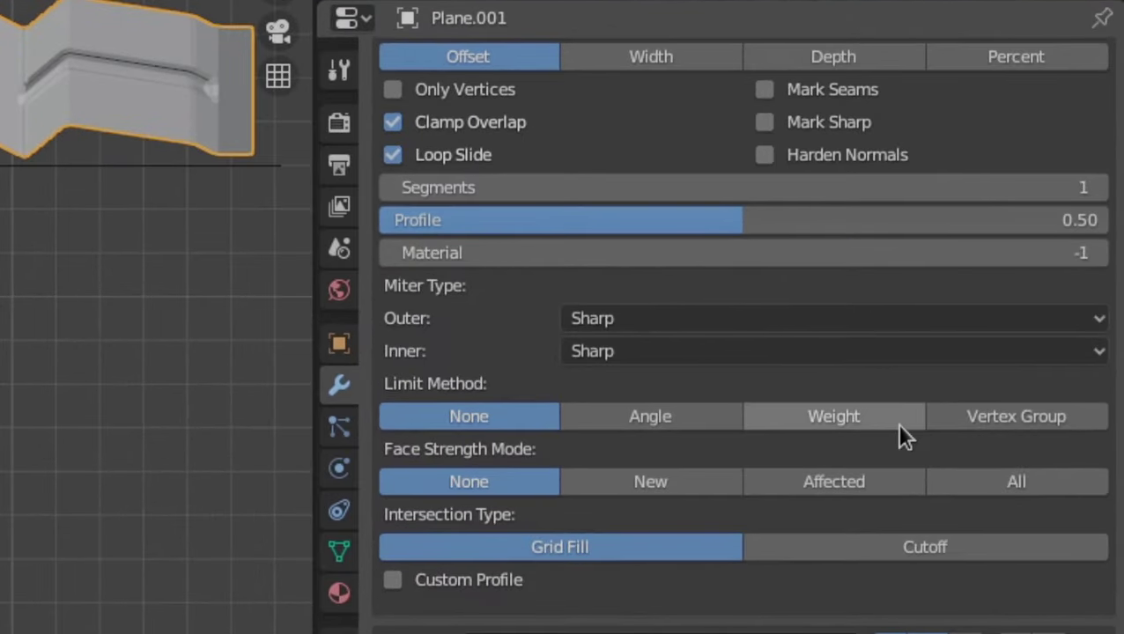
{"action": "left_click", "coordinate": [896, 418]}
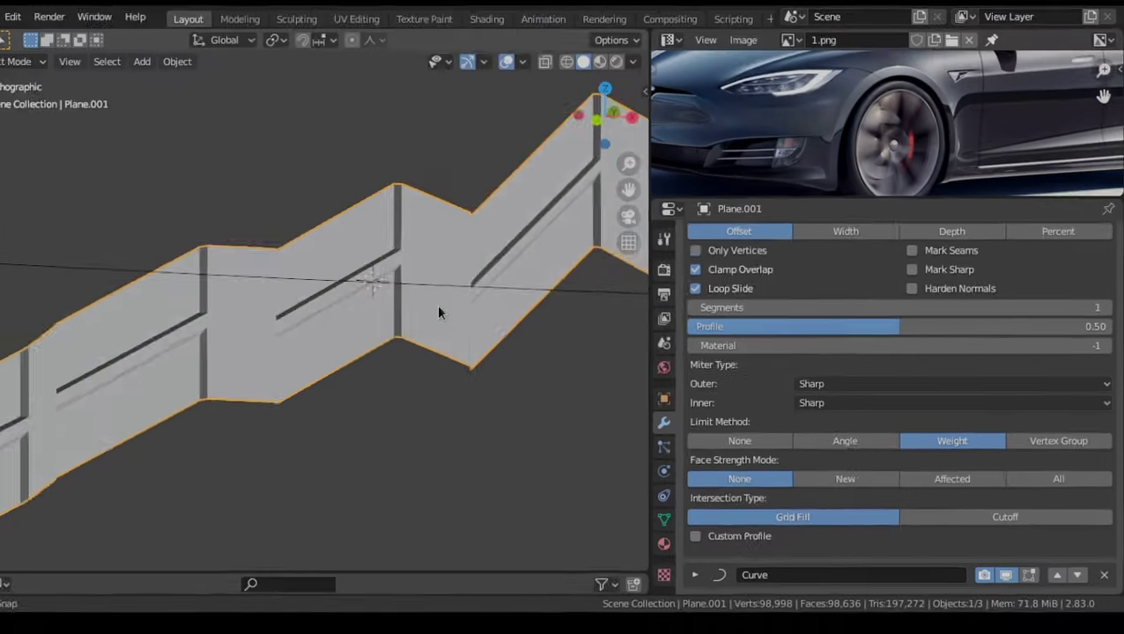
Examine how the Weight-limited Bevel modifier affects the grooves along the whole tread strip
{"action": "scroll", "coordinate": [437, 304], "scroll_direction": "up", "scroll_amount": 2}
{"action": "middle_click_drag", "start_coordinate": [308, 327], "coordinate": [281, 245]}
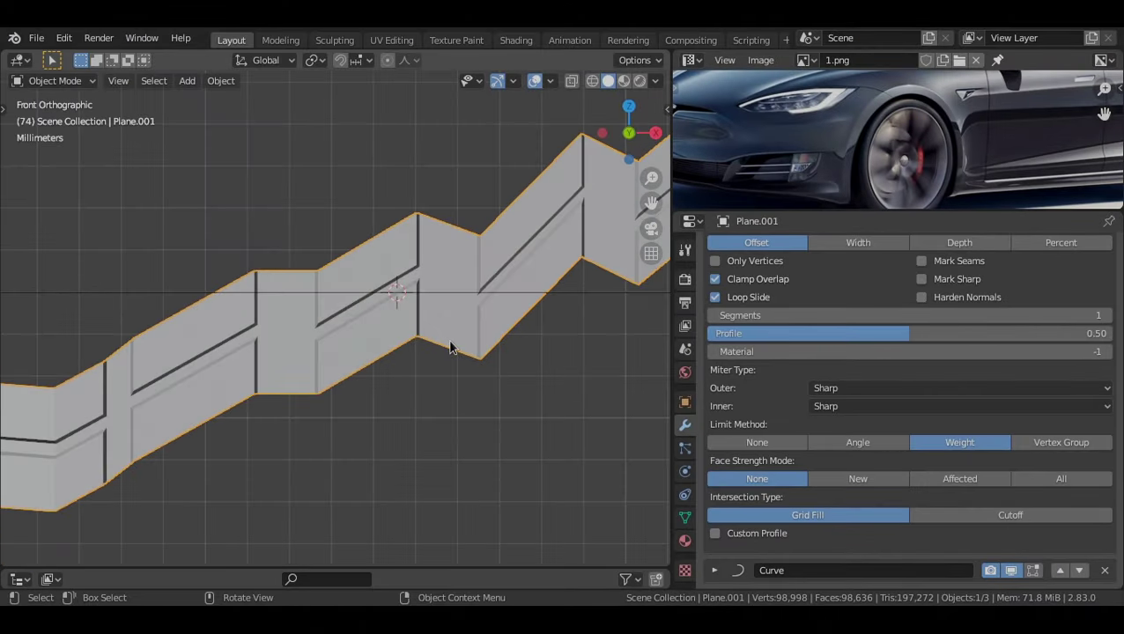
{"action": "scroll", "coordinate": [445, 338], "scroll_direction": "down", "scroll_amount": 4}
{"action": "scroll", "coordinate": [432, 329], "scroll_direction": "up", "scroll_amount": 3}
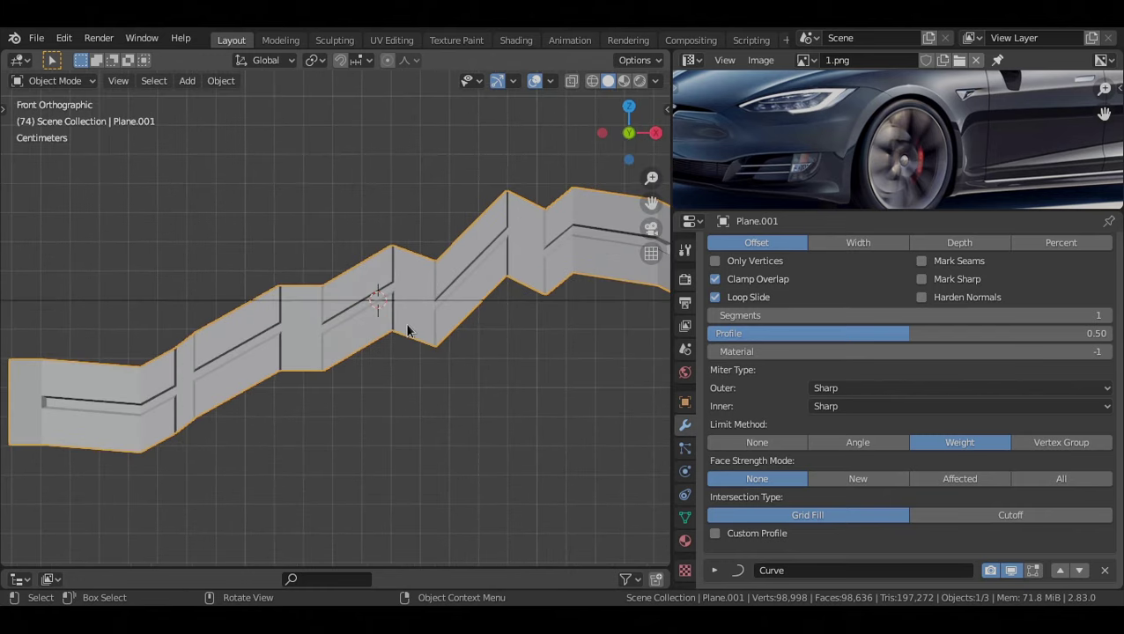
{"action": "middle_click_drag", "start_coordinate": [407, 331], "coordinate": [410, 342], "text": "shift"}
{"action": "scroll", "coordinate": [411, 336], "scroll_direction": "up", "scroll_amount": 2}
{"action": "middle_click_drag", "start_coordinate": [198, 387], "coordinate": [277, 381], "text": "shift"}
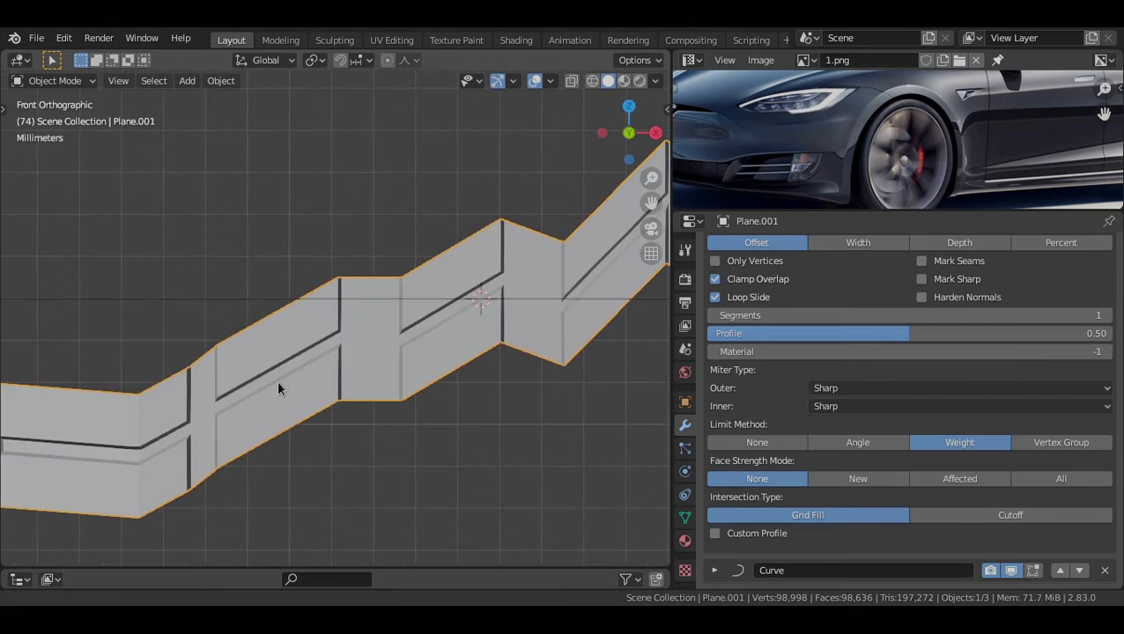
{"action": "scroll", "coordinate": [278, 381], "scroll_direction": "down", "scroll_amount": 2}
{"action": "middle_click_drag", "start_coordinate": [402, 385], "coordinate": [330, 391], "text": "shift"}
{"action": "scroll", "coordinate": [330, 397], "scroll_direction": "down", "scroll_amount": 1}
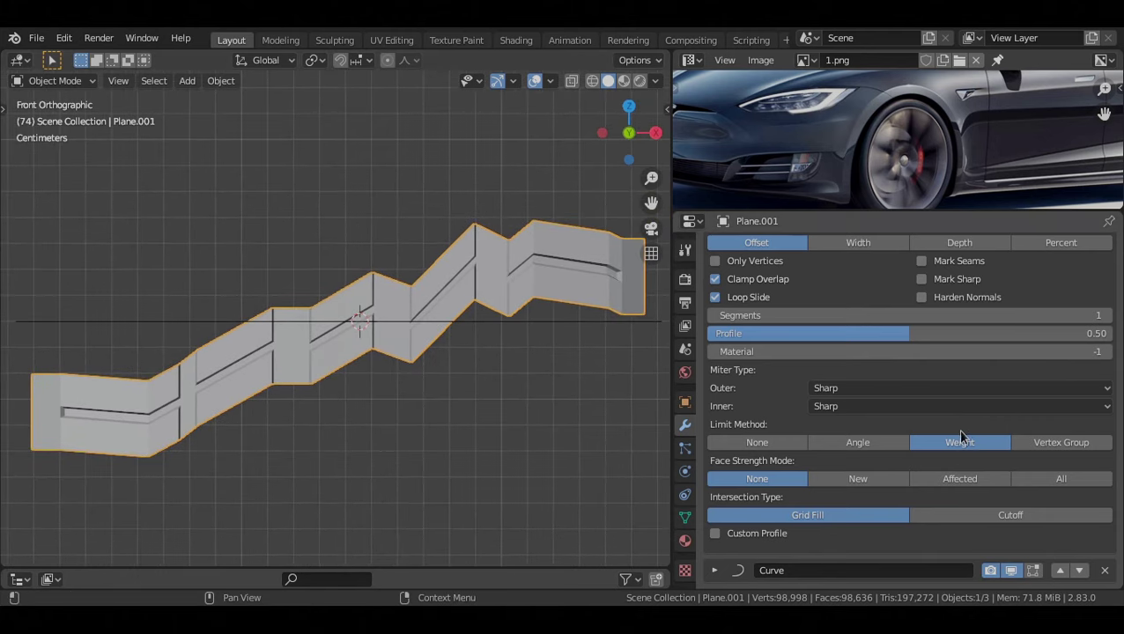
{"action": "scroll", "coordinate": [795, 317], "scroll_direction": "up", "scroll_amount": 2}
{"action": "scroll", "coordinate": [892, 499], "scroll_direction": "down", "scroll_amount": 2}
{"action": "scroll", "coordinate": [891, 499], "scroll_direction": "up", "scroll_amount": 3}
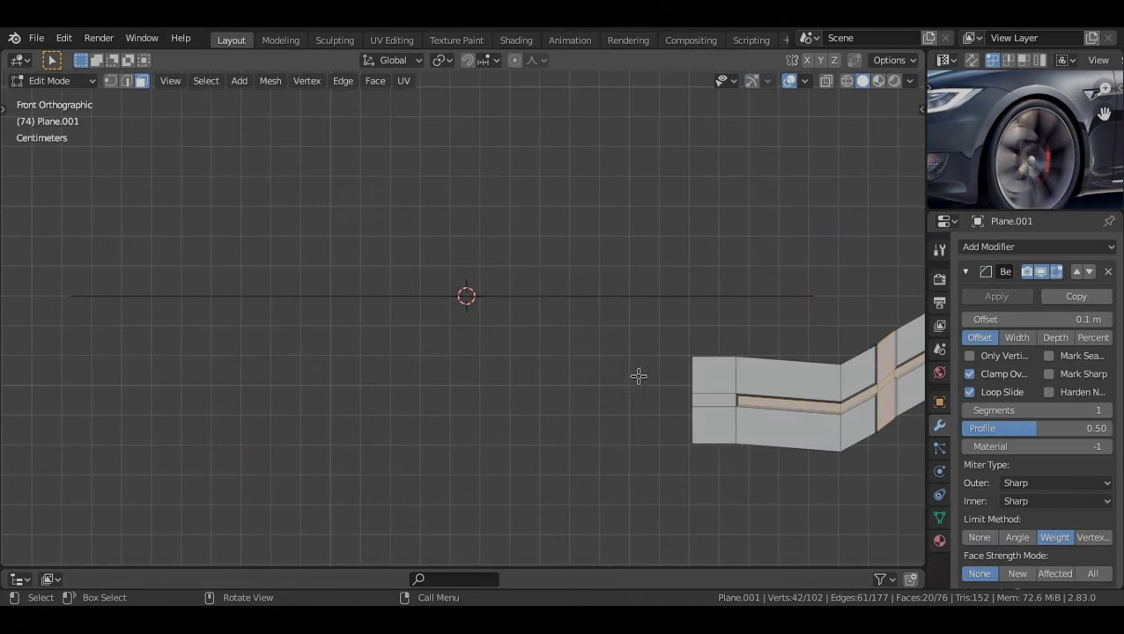
Switch the tread strip's mesh from face to edge selection and clear the current selection
{"action": "scroll", "coordinate": [648, 369], "scroll_direction": "down", "scroll_amount": 8}
{"action": "middle_click_drag", "start_coordinate": [226, 379], "coordinate": [520, 293], "text": "shift"}
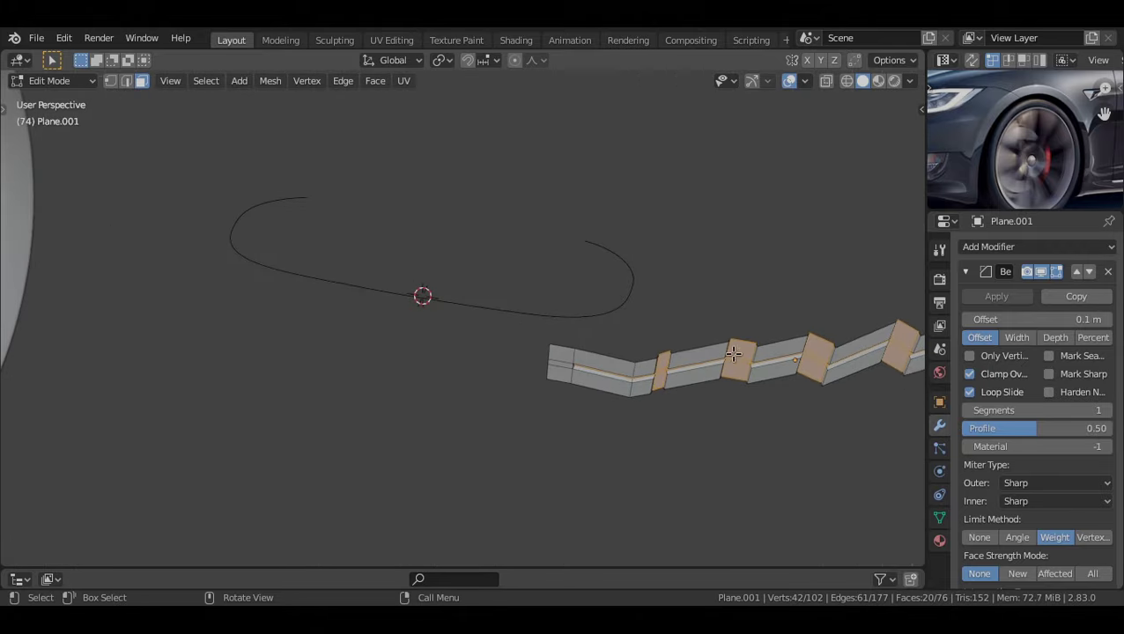
{"action": "middle_click_drag", "start_coordinate": [739, 362], "coordinate": [554, 369], "text": "shift"}
{"action": "key", "text": "2"}
{"action": "scroll", "coordinate": [613, 372], "scroll_direction": "up", "scroll_amount": 2}
{"action": "scroll", "coordinate": [569, 389], "scroll_direction": "up", "scroll_amount": 1}
{"action": "scroll", "coordinate": [547, 379], "scroll_direction": "up", "scroll_amount": 2}
{"action": "key", "text": "alt+a"}
Select the rim and floor edges of the central groove from its left end to the first cross groove
{"action": "scroll", "coordinate": [524, 392], "scroll_direction": "up", "scroll_amount": 5}
{"action": "middle_click_drag", "start_coordinate": [441, 466], "coordinate": [542, 381], "text": "shift"}
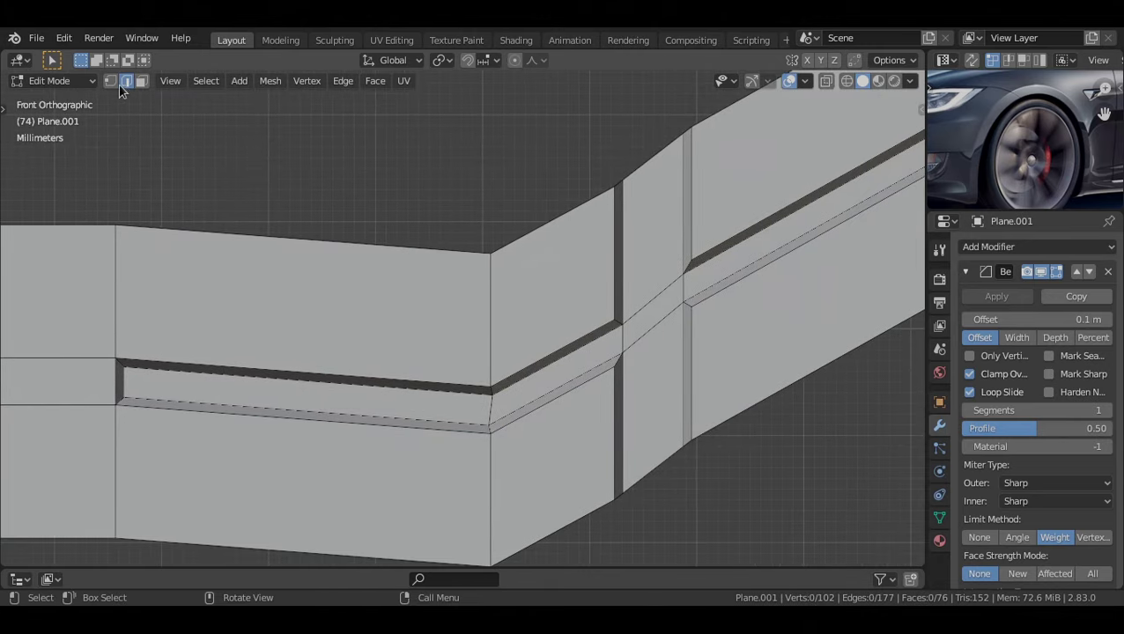
{"action": "middle_click_drag", "start_coordinate": [317, 385], "coordinate": [338, 360], "text": "shift"}
{"action": "scroll", "coordinate": [338, 360], "scroll_direction": "up", "scroll_amount": 1}
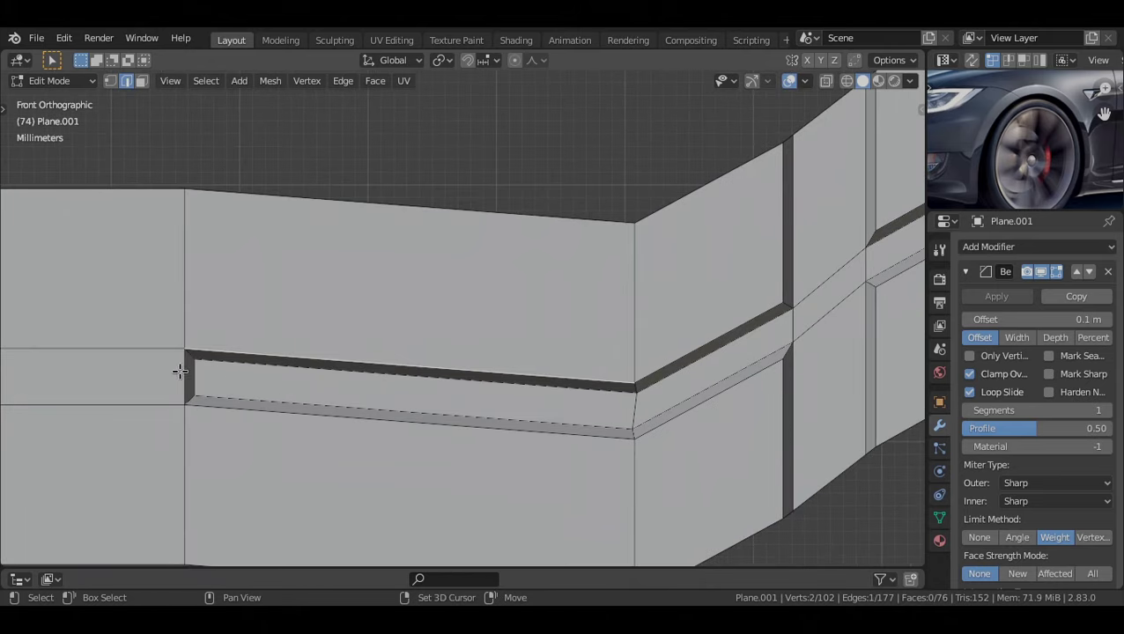
{"action": "middle_click_drag", "start_coordinate": [667, 424], "coordinate": [538, 435], "text": "shift"}
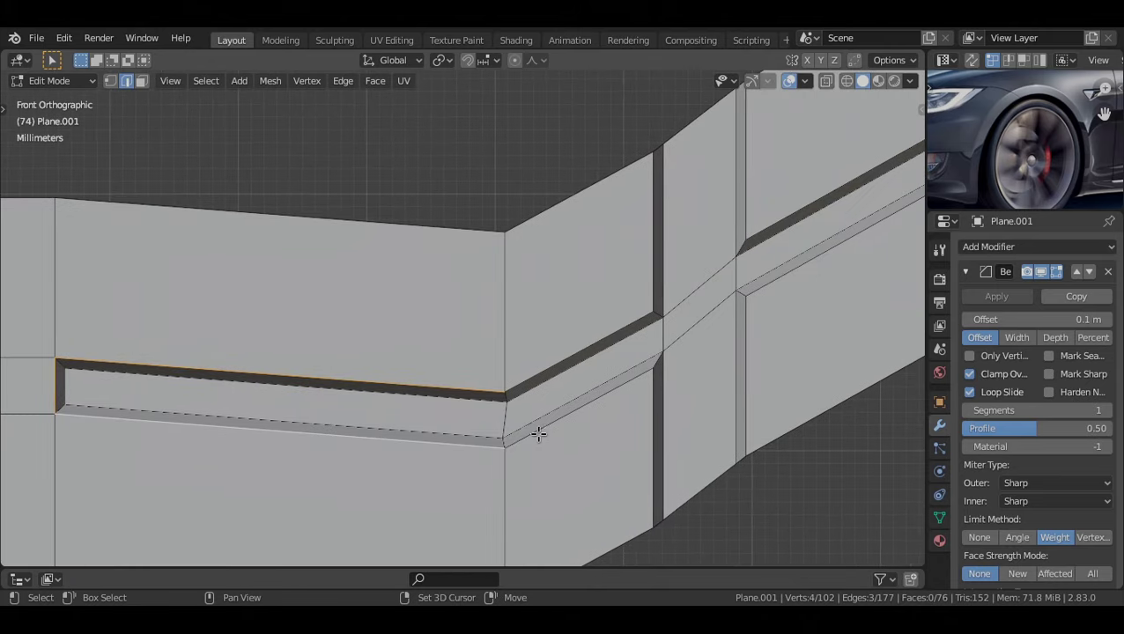
{"action": "middle_click_drag", "start_coordinate": [596, 358], "coordinate": [568, 376], "text": "shift"}
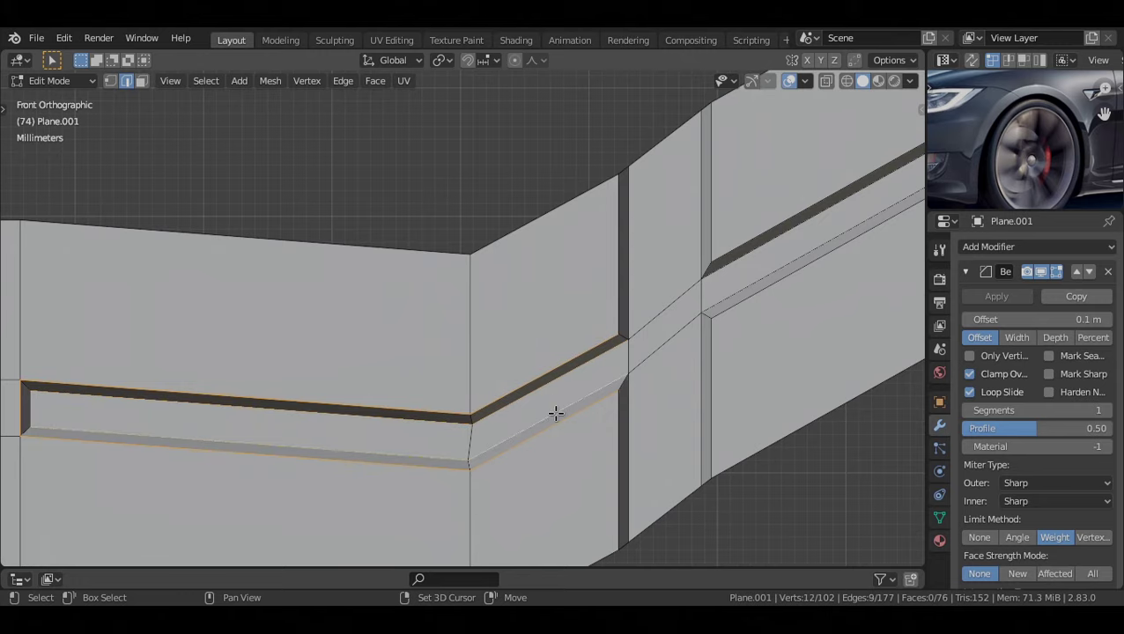
{"action": "middle_click_drag", "start_coordinate": [293, 433], "coordinate": [561, 394], "text": "shift"}
{"action": "scroll", "coordinate": [561, 394], "scroll_direction": "up", "scroll_amount": 2}
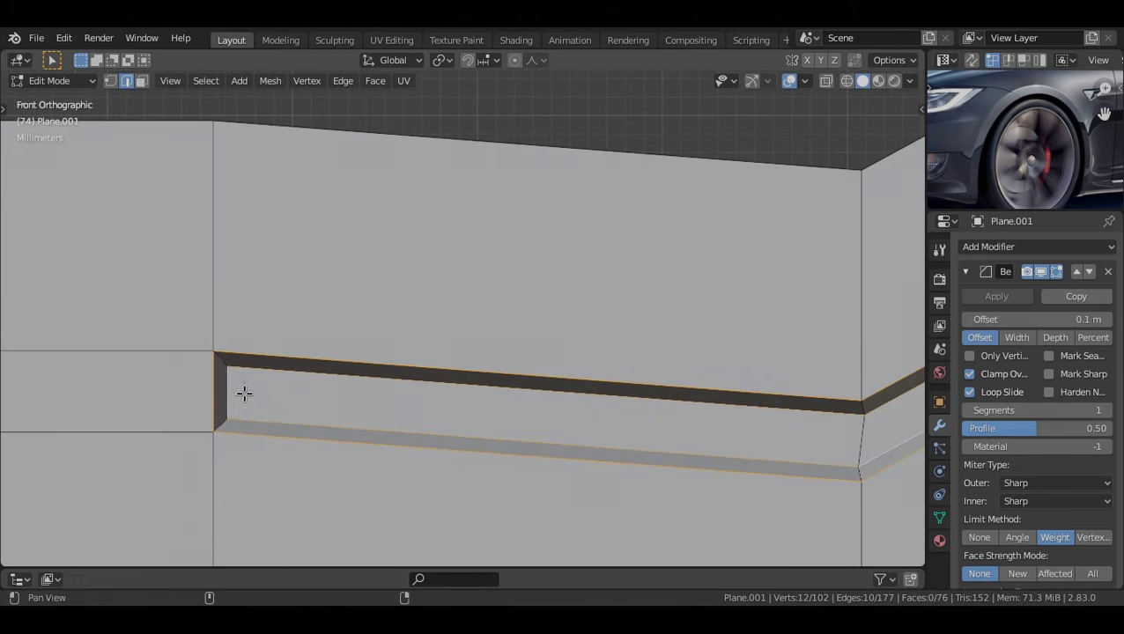
Add the central groove's corner edges and the first cross groove's left wall edges to the selection
{"action": "middle_click_drag", "start_coordinate": [244, 393], "coordinate": [411, 339], "text": "shift"}
{"action": "scroll", "coordinate": [407, 344], "scroll_direction": "up", "scroll_amount": 4}
{"action": "scroll", "coordinate": [384, 365], "scroll_direction": "up", "scroll_amount": 2}
{"action": "left_click", "coordinate": [234, 284], "text": "shift"}
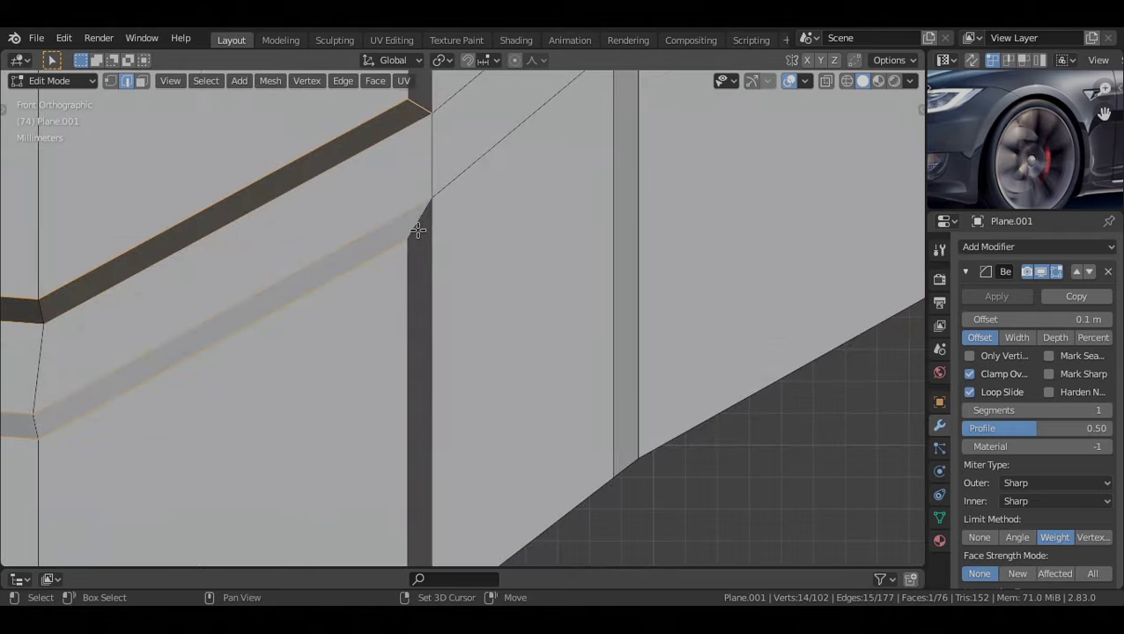
{"action": "left_click", "coordinate": [417, 230], "text": "shift"}
{"action": "scroll", "coordinate": [421, 299], "scroll_direction": "down", "scroll_amount": 2}
{"action": "left_click", "coordinate": [438, 323], "text": "shift"}
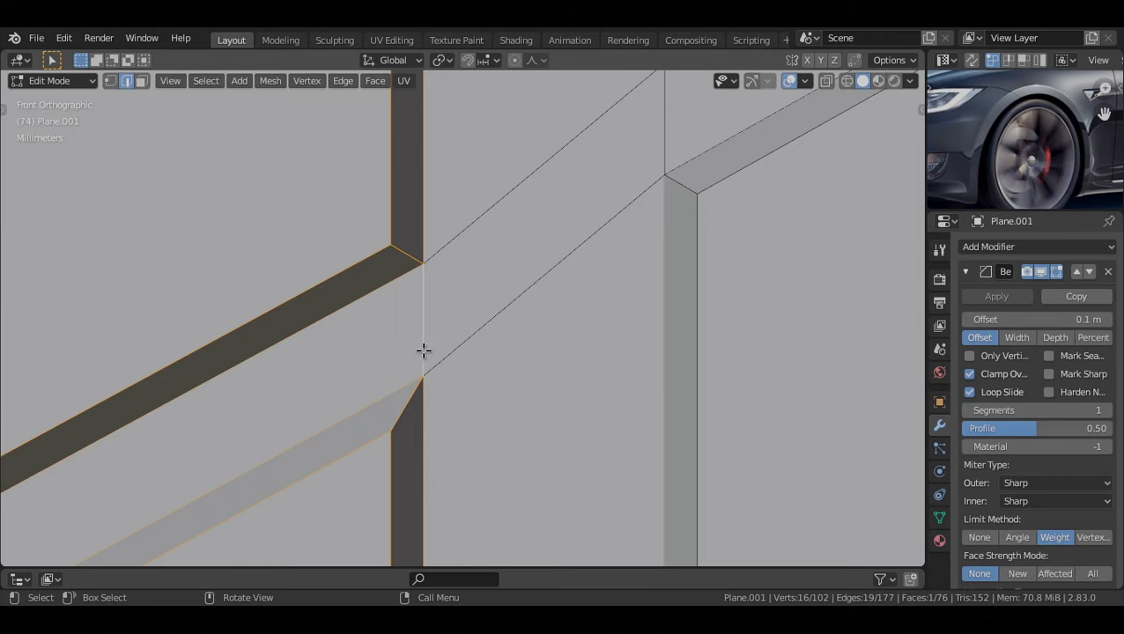
{"action": "scroll", "coordinate": [424, 351], "scroll_direction": "down", "scroll_amount": 5}
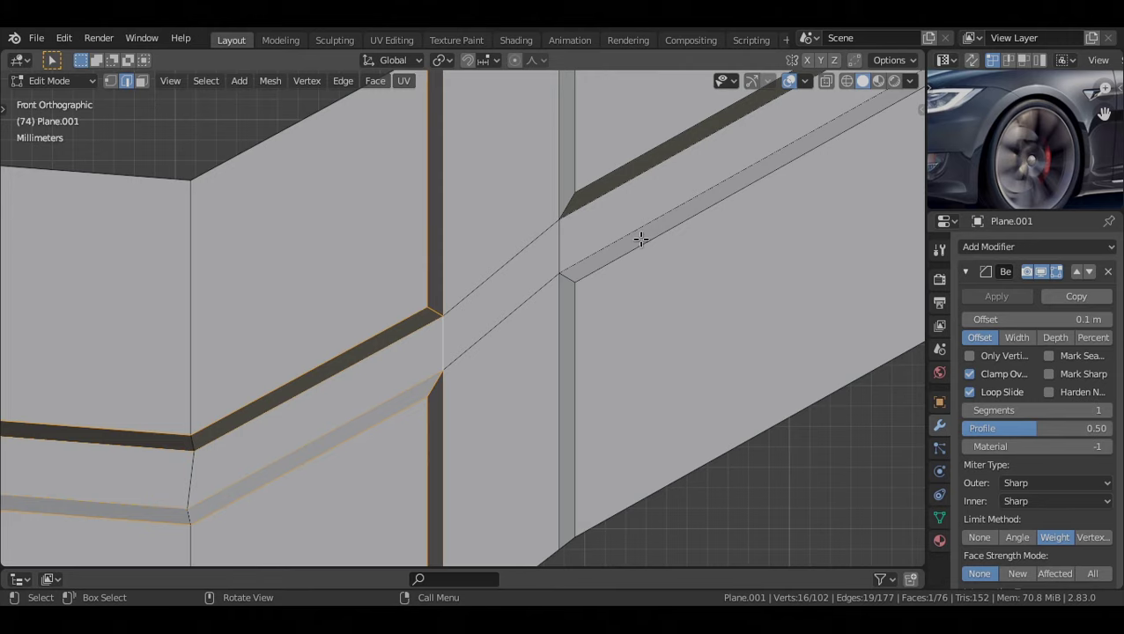
With X-ray toggled on, add the first cross groove's right wall edges and adjoining central groove edges to the selection
{"action": "middle_click_drag", "start_coordinate": [598, 217], "coordinate": [522, 327], "text": "shift"}
{"action": "scroll", "coordinate": [563, 349], "scroll_direction": "up", "scroll_amount": 2}
{"action": "left_click", "coordinate": [548, 302], "text": "shift"}
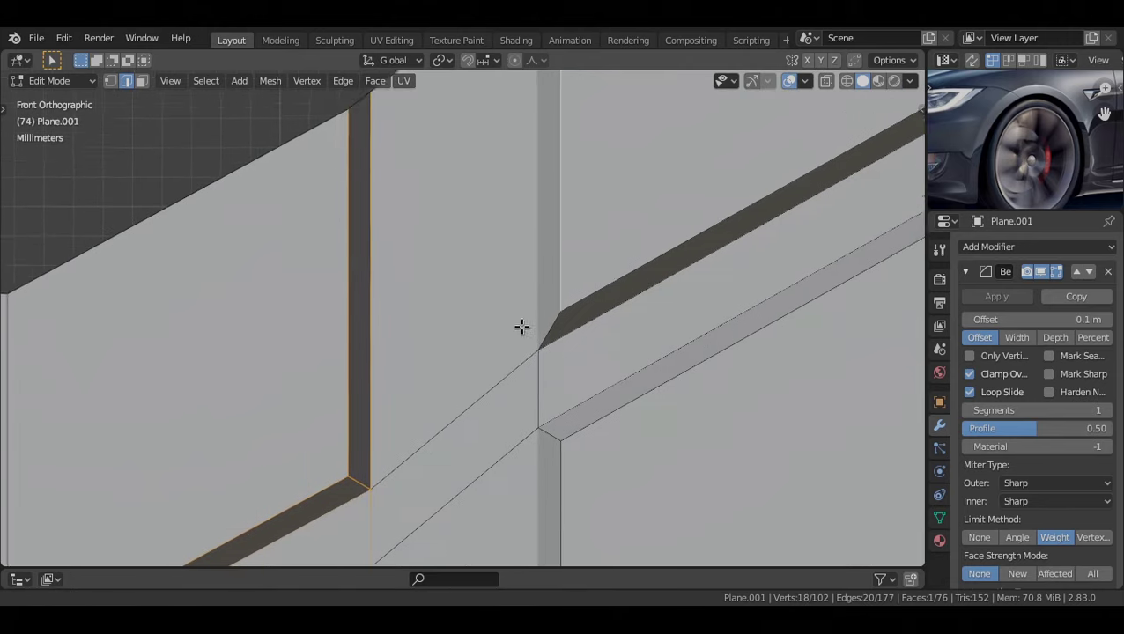
{"action": "key", "text": "alt+z"}
{"action": "left_click", "coordinate": [529, 290], "text": "shift"}
{"action": "key", "text": "alt+z"}
{"action": "key", "text": "alt+z"}
{"action": "middle_click_drag", "start_coordinate": [532, 537], "coordinate": [436, 563], "text": "shift"}
{"action": "left_click", "coordinate": [502, 337], "text": "shift"}
{"action": "left_click", "coordinate": [464, 293], "text": "shift"}
Extend the edge selection along the central groove to the second cross groove's left wall
{"action": "scroll", "coordinate": [464, 300], "scroll_direction": "down", "scroll_amount": 3}
{"action": "left_click", "coordinate": [461, 335], "text": "shift"}
{"action": "middle_click_drag", "start_coordinate": [510, 415], "coordinate": [465, 261], "text": "shift"}
{"action": "scroll", "coordinate": [465, 261], "scroll_direction": "up", "scroll_amount": 3}
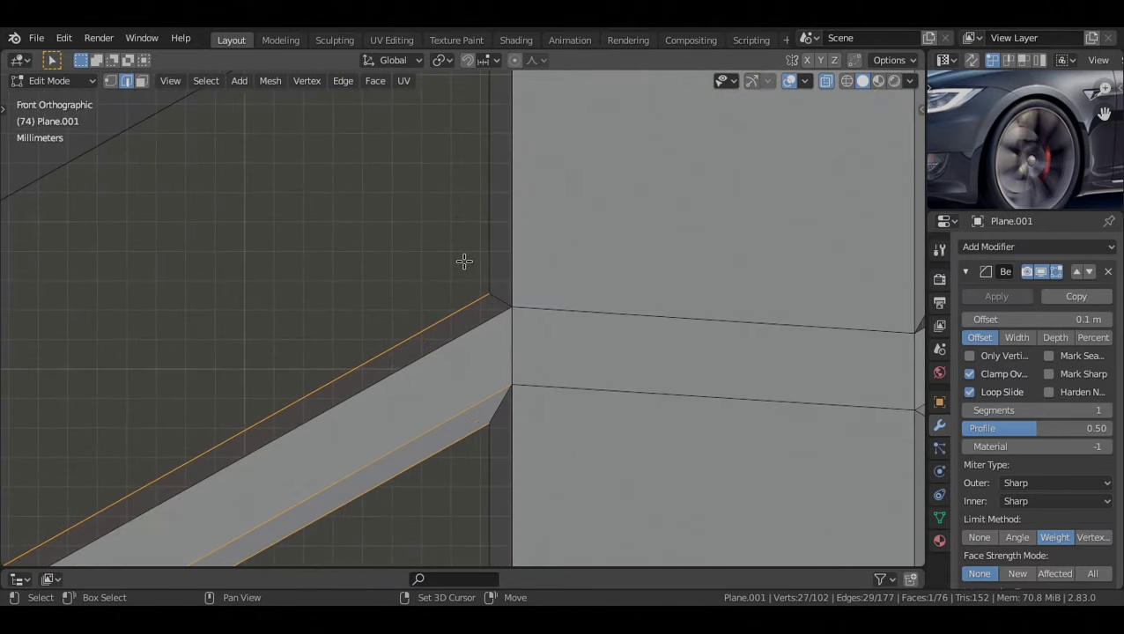
{"action": "left_click", "coordinate": [489, 414], "text": "shift"}
{"action": "left_click", "coordinate": [499, 251], "text": "shift"}
{"action": "mouse_move", "coordinate": [490, 414]}
{"action": "middle_mouse_down", "text": "shift"}
{"action": "mouse_move", "coordinate": [468, 240]}
{"action": "mouse_move", "coordinate": [487, 404]}
{"action": "middle_mouse_up", "text": "shift"}
{"action": "left_click", "coordinate": [422, 331], "text": "shift"}
Add the second cross groove's right wall edges and the central groove edges starting there to the selection
{"action": "scroll", "coordinate": [421, 334], "scroll_direction": "down", "scroll_amount": 2}
{"action": "middle_click_drag", "start_coordinate": [88, 504], "coordinate": [364, 434], "text": "shift"}
{"action": "left_click", "coordinate": [464, 370], "text": "shift"}
{"action": "middle_click_drag", "start_coordinate": [464, 370], "coordinate": [462, 239], "text": "shift"}
{"action": "left_click", "coordinate": [460, 388], "text": "shift"}
{"action": "scroll", "coordinate": [467, 268], "scroll_direction": "up", "scroll_amount": 2}
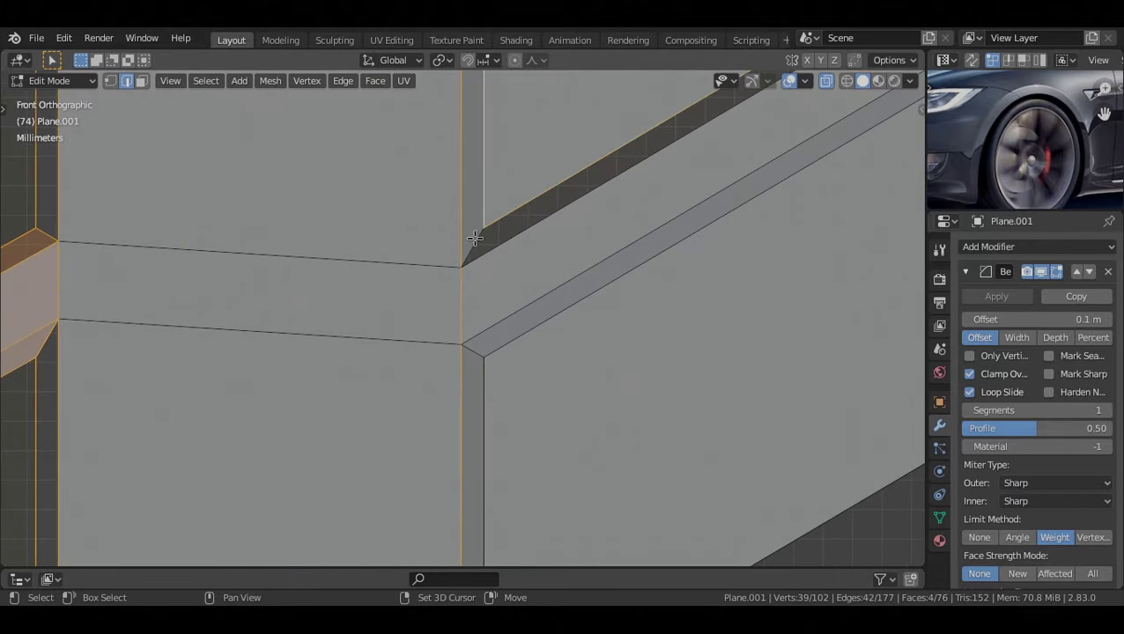
{"action": "left_click", "coordinate": [480, 250], "text": "shift"}
{"action": "left_click", "coordinate": [513, 315], "text": "shift"}
{"action": "left_click", "coordinate": [502, 347], "text": "shift"}
{"action": "left_click", "coordinate": [475, 359], "text": "shift"}
Add the third cross groove's left and right wall edges and the adjoining central groove edges to the selection
{"action": "scroll", "coordinate": [475, 359], "scroll_direction": "down", "scroll_amount": 4}
{"action": "middle_click_drag", "start_coordinate": [784, 168], "coordinate": [424, 378], "text": "shift"}
{"action": "scroll", "coordinate": [423, 378], "scroll_direction": "up", "scroll_amount": 5}
{"action": "left_click", "coordinate": [410, 262], "text": "shift"}
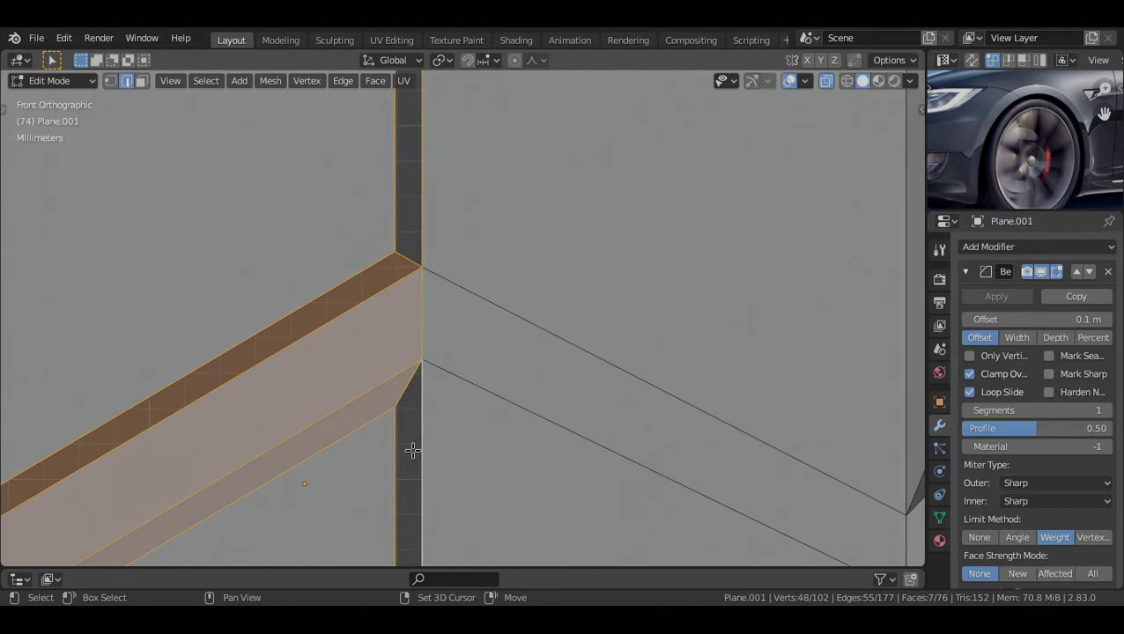
{"action": "scroll", "coordinate": [414, 451], "scroll_direction": "down", "scroll_amount": 3}
{"action": "middle_click_drag", "start_coordinate": [688, 440], "coordinate": [435, 322], "text": "shift"}
{"action": "left_click", "coordinate": [441, 308], "text": "shift"}
{"action": "left_click", "coordinate": [478, 317], "text": "shift"}
{"action": "middle_click_drag", "start_coordinate": [467, 441], "coordinate": [461, 358], "text": "shift"}
{"action": "left_click", "coordinate": [458, 361], "text": "shift"}
Add the fourth cross groove's wall edges and adjoining central groove edges, using Circle Select for part of them
{"action": "scroll", "coordinate": [459, 361], "scroll_direction": "down", "scroll_amount": 2}
{"action": "middle_click_drag", "start_coordinate": [793, 70], "coordinate": [424, 384], "text": "shift"}
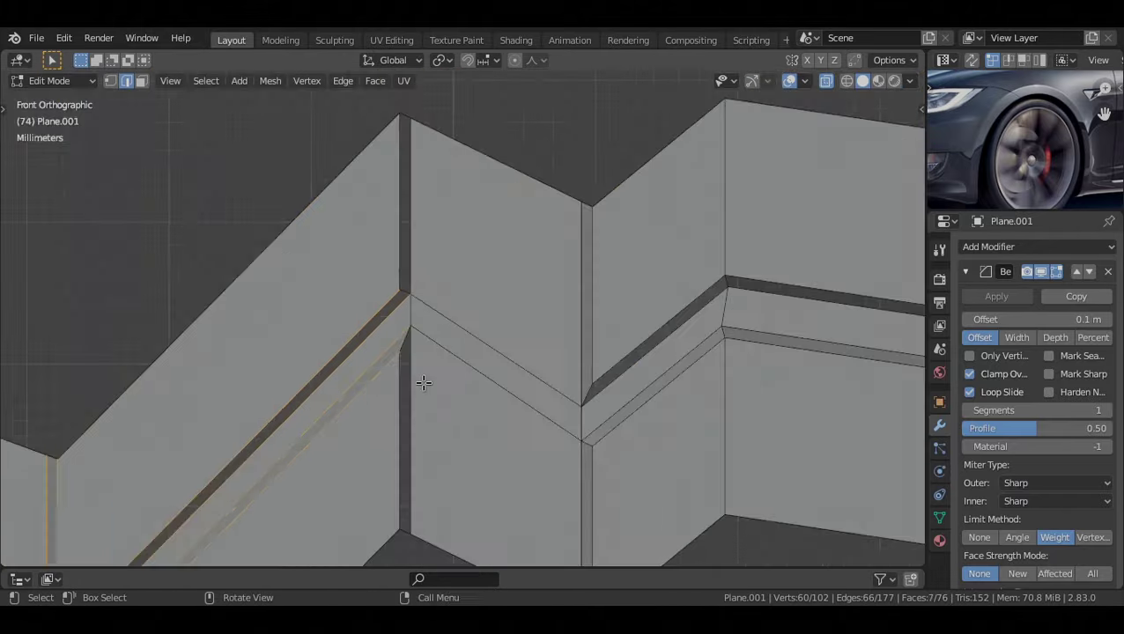
{"action": "scroll", "coordinate": [414, 335], "scroll_direction": "up", "scroll_amount": 5}
{"action": "middle_click_drag", "start_coordinate": [410, 322], "coordinate": [389, 193], "text": "shift"}
{"action": "left_click", "coordinate": [393, 141], "text": "shift"}
{"action": "scroll", "coordinate": [426, 189], "scroll_direction": "down", "scroll_amount": 2}
{"action": "key", "text": "c"}
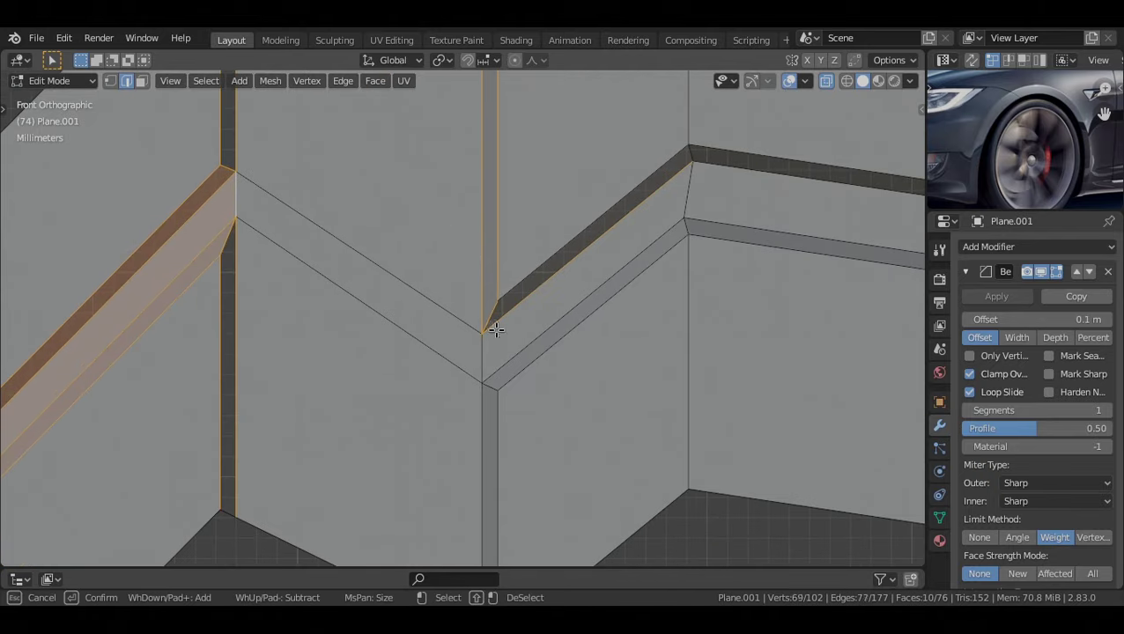
{"action": "left_click_drag", "start_coordinate": [506, 425], "coordinate": [620, 200]}
Add the upper and lower central groove edges around the bend beyond the fourth cross groove to the selection
{"action": "middle_click_drag", "start_coordinate": [620, 269], "coordinate": [321, 405], "text": "shift"}
{"action": "scroll", "coordinate": [321, 405], "scroll_direction": "up", "scroll_amount": 2}
{"action": "left_click", "coordinate": [476, 234], "text": "shift"}
{"action": "left_click", "coordinate": [485, 259], "text": "shift"}
{"action": "middle_click_drag", "start_coordinate": [539, 384], "coordinate": [444, 351], "text": "shift"}
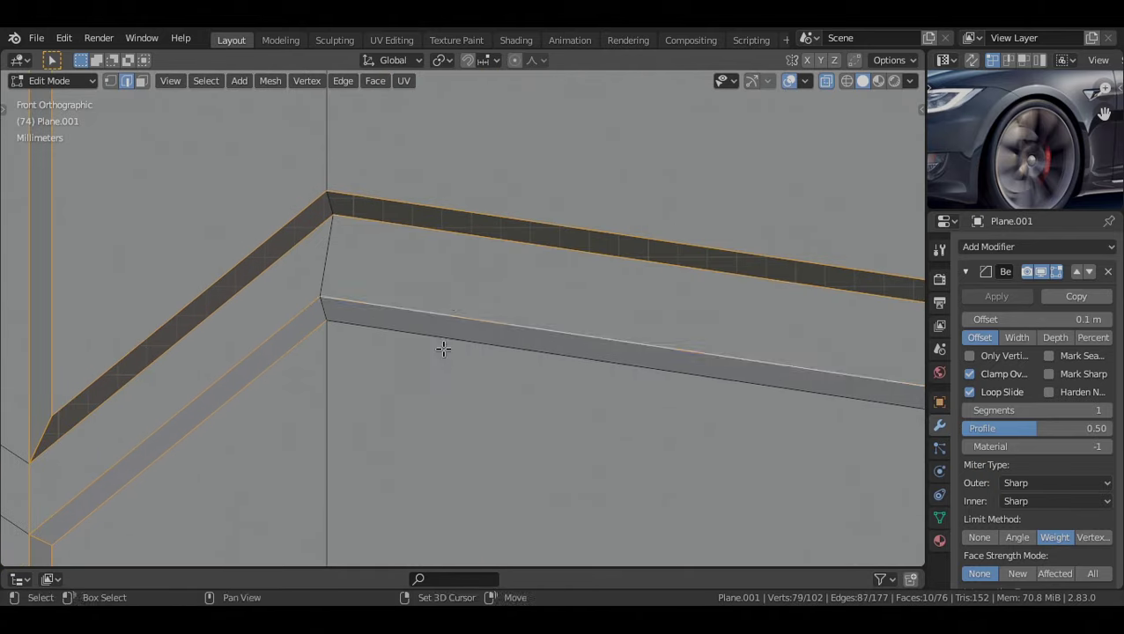
{"action": "left_click", "coordinate": [435, 337], "text": "shift"}
{"action": "left_click", "coordinate": [326, 202], "text": "shift"}
Select the remaining edges at the central groove's right end and set the Edge Bevel Weight of all selected edges to 1
{"action": "scroll", "coordinate": [327, 203], "scroll_direction": "down", "scroll_amount": 3, "text": "ctrl"}
{"action": "left_click", "coordinate": [582, 270], "text": "shift"}
{"action": "left_click", "coordinate": [610, 377], "text": "shift"}
{"action": "left_click", "coordinate": [759, 368], "text": "shift"}
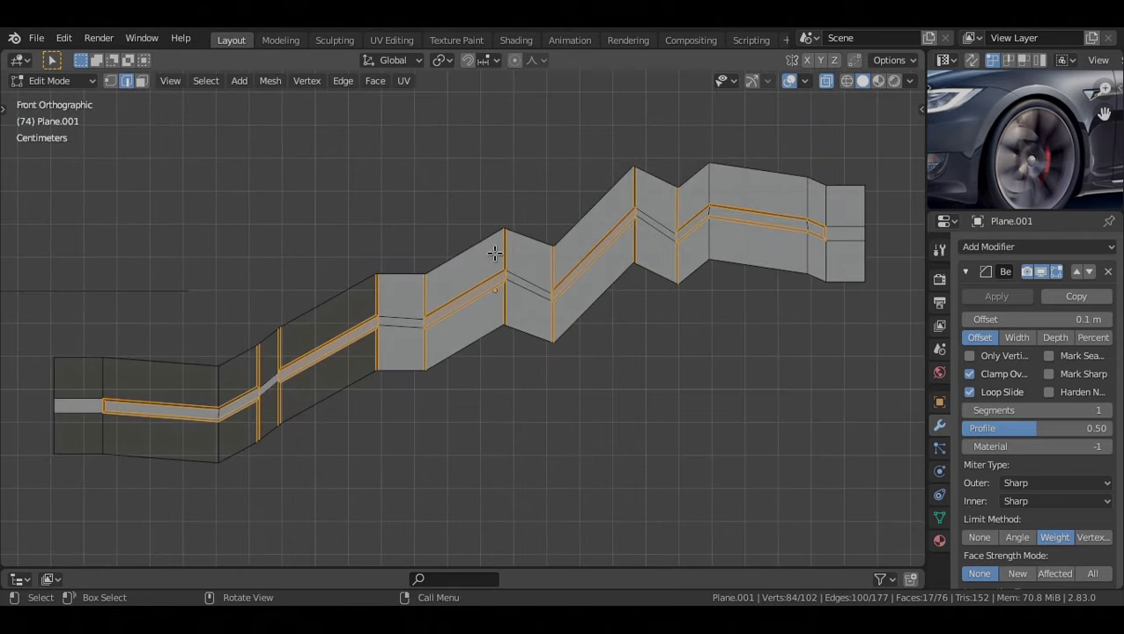
{"action": "right_click", "coordinate": [535, 178]}
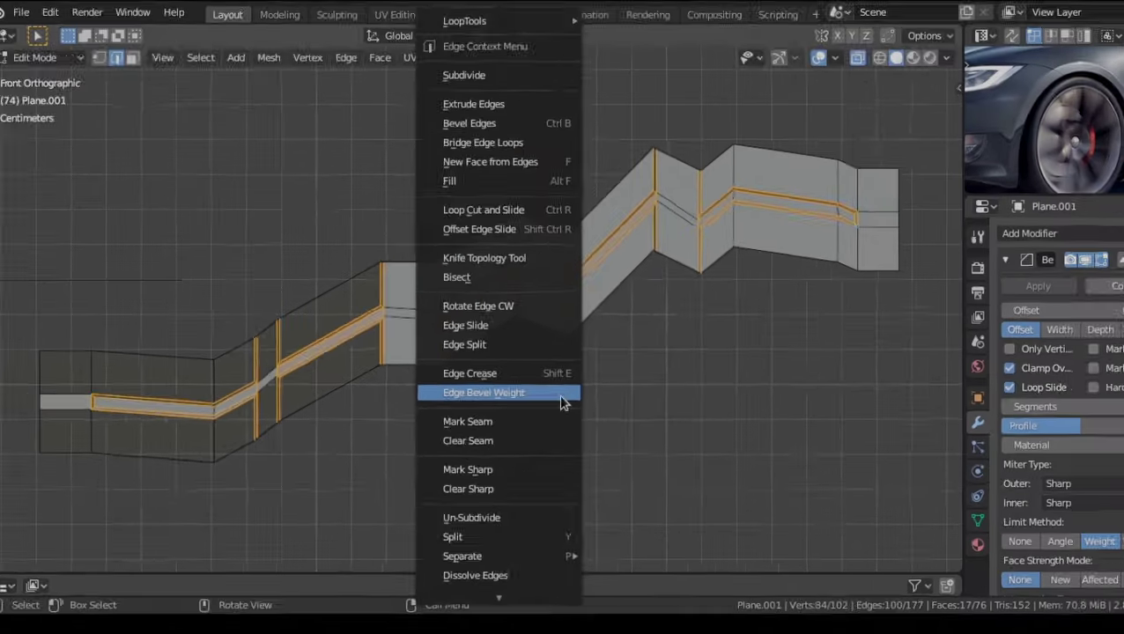
{"action": "left_click", "coordinate": [745, 345]}
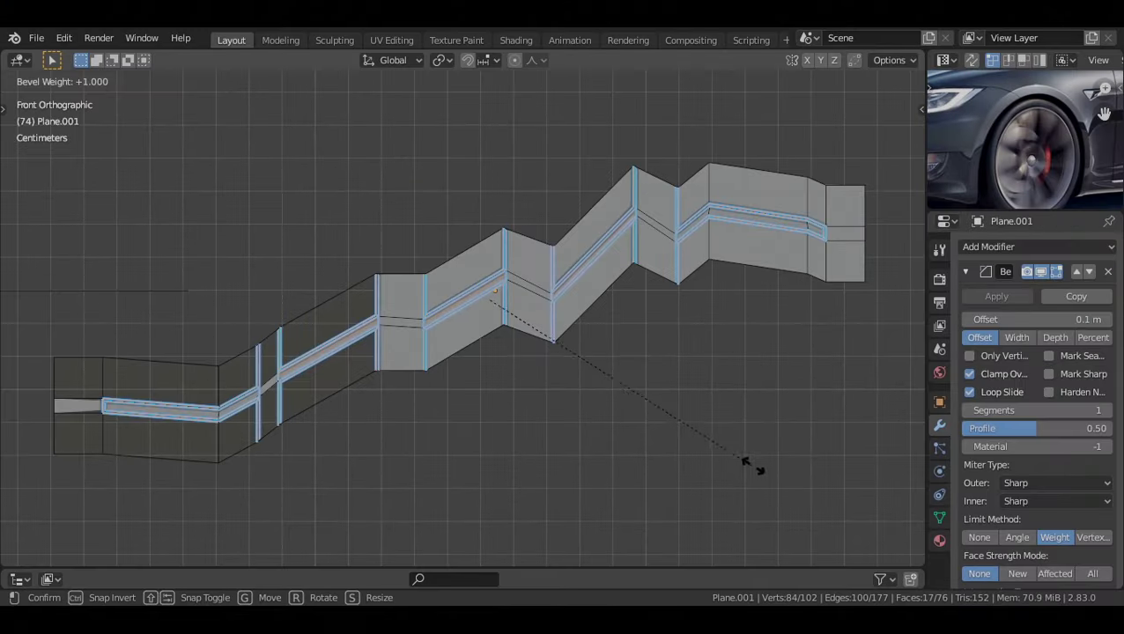
Assign a bevel weight of 1.000 to the selected groove and seam edges, return to Object Mode and turn off X-ray
{"action": "left_click", "coordinate": [843, 488]}
{"action": "key", "text": "Tab"}
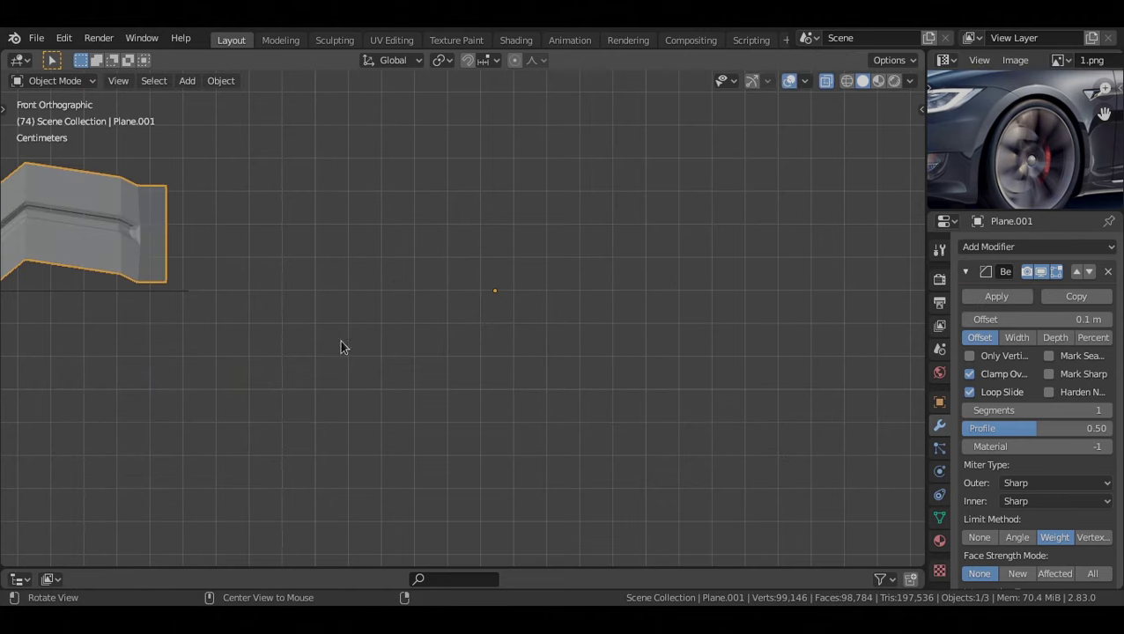
{"action": "left_click_drag", "start_coordinate": [112, 291], "coordinate": [633, 364], "text": "alt+shift"}
{"action": "scroll", "coordinate": [537, 340], "scroll_direction": "down", "scroll_amount": 2}
{"action": "key", "text": "alt+z"}
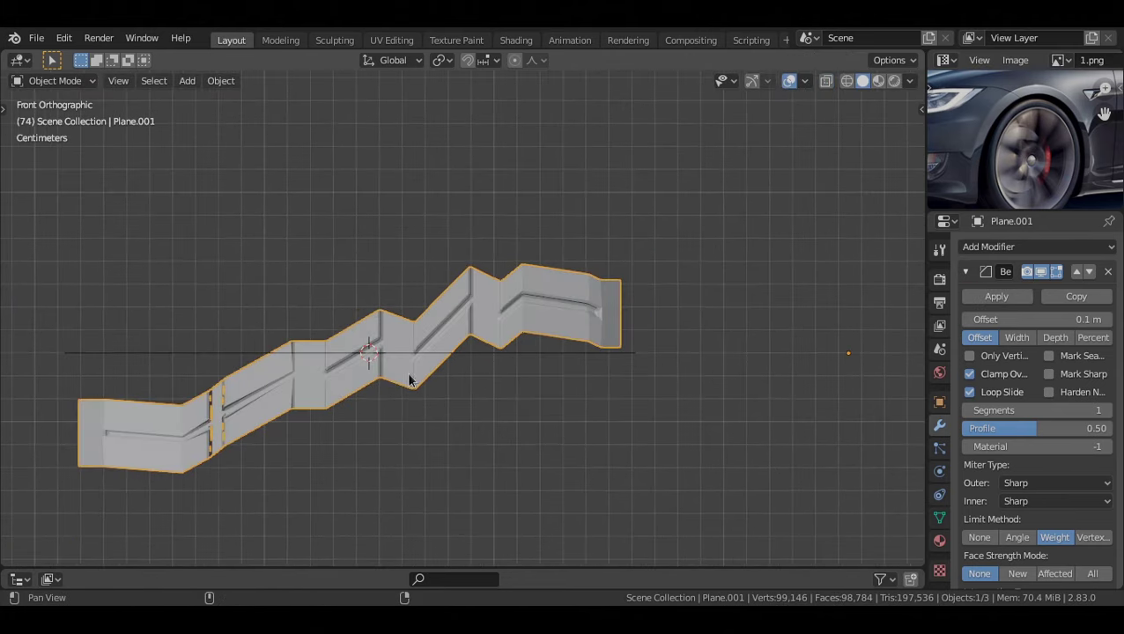
Recalculate the normals of the entire tread strip mesh to the outside and return to Object Mode
{"action": "middle_click_drag", "start_coordinate": [409, 378], "coordinate": [534, 290], "text": "shift"}
{"action": "scroll", "coordinate": [495, 308], "scroll_direction": "up", "scroll_amount": 4}
{"action": "middle_click_drag", "start_coordinate": [450, 356], "coordinate": [548, 401]}
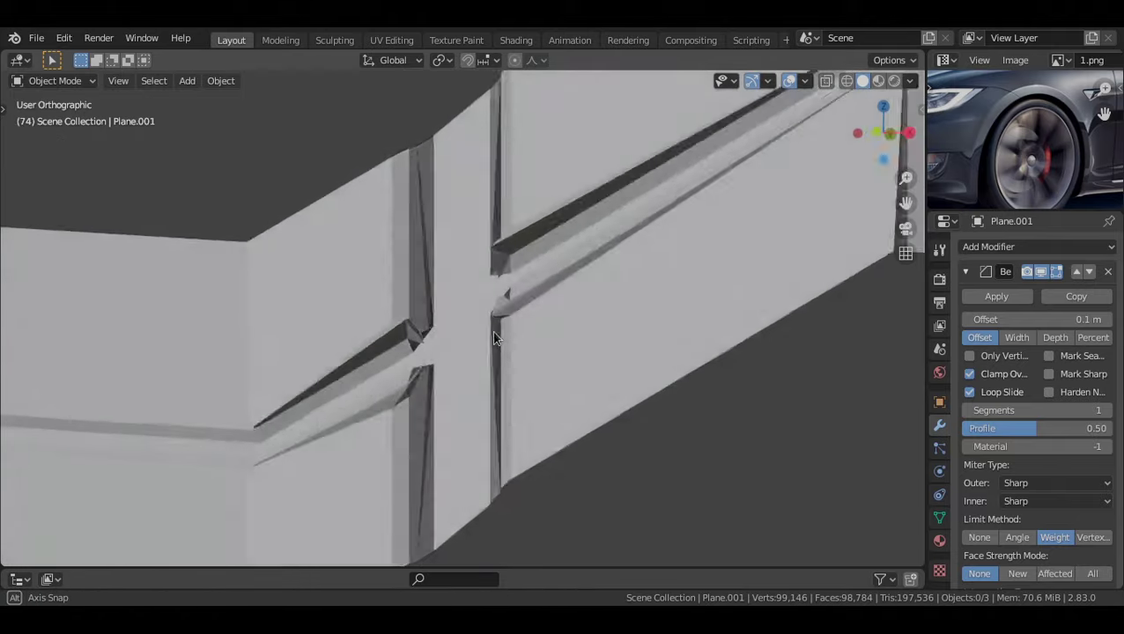
{"action": "scroll", "coordinate": [503, 398], "scroll_direction": "down", "scroll_amount": 6}
{"action": "middle_click_drag", "start_coordinate": [615, 376], "coordinate": [503, 463], "text": "shift"}
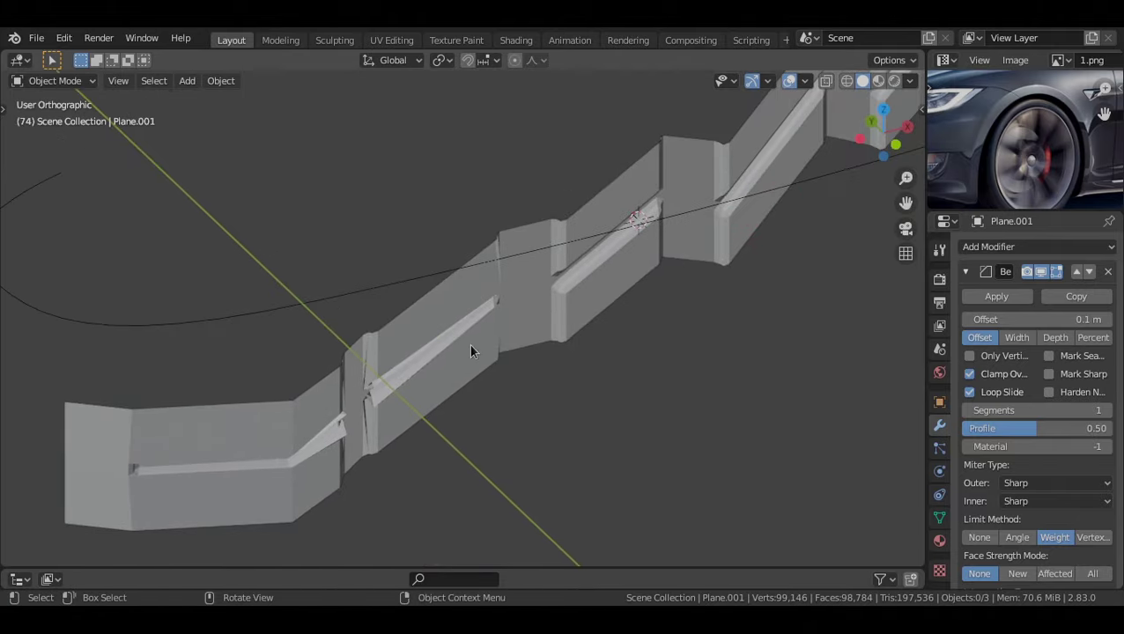
{"action": "left_click", "coordinate": [470, 346]}
{"action": "key", "text": "Tab"}
{"action": "scroll", "coordinate": [600, 402], "scroll_direction": "down", "scroll_amount": 3}
{"action": "middle_click_drag", "start_coordinate": [576, 367], "coordinate": [112, 459], "text": "shift"}
{"action": "middle_click_drag", "start_coordinate": [549, 456], "coordinate": [442, 388]}
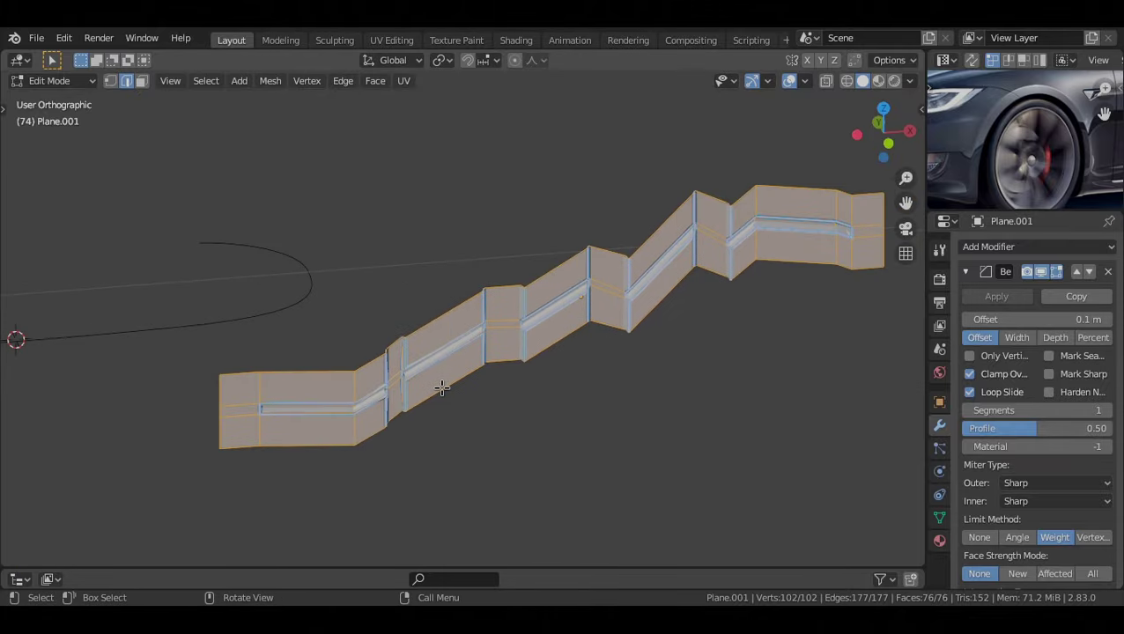
{"action": "middle_click_drag", "start_coordinate": [505, 411], "coordinate": [516, 344]}
{"action": "key", "text": "shift+n"}
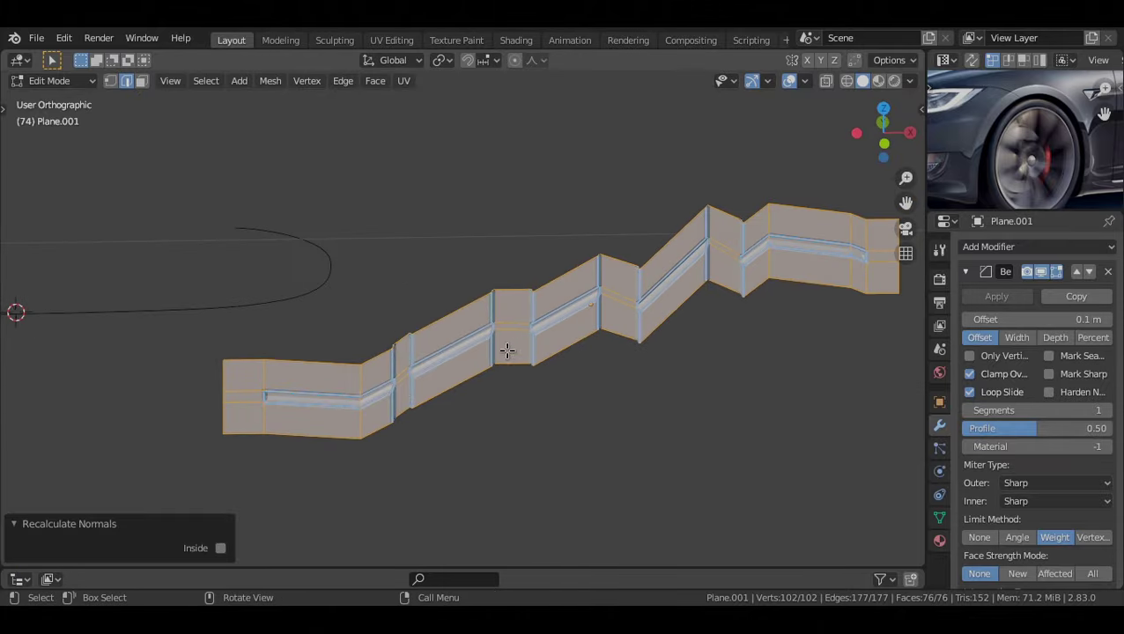
{"action": "scroll", "coordinate": [441, 374], "scroll_direction": "up", "scroll_amount": 1}
{"action": "key", "text": "Tab"}
Switch the strip's Bevel modifier to the Width method and reduce the width to 0.008 m
{"action": "middle_click_drag", "start_coordinate": [131, 371], "coordinate": [395, 336], "text": "shift"}
{"action": "middle_click_drag", "start_coordinate": [87, 378], "coordinate": [467, 379], "text": "shift"}
{"action": "scroll", "coordinate": [467, 379], "scroll_direction": "up", "scroll_amount": 5}
{"action": "middle_click_drag", "start_coordinate": [467, 379], "coordinate": [480, 354]}
{"action": "scroll", "coordinate": [454, 412], "scroll_direction": "up", "scroll_amount": 1}
{"action": "scroll", "coordinate": [485, 427], "scroll_direction": "up", "scroll_amount": 2}
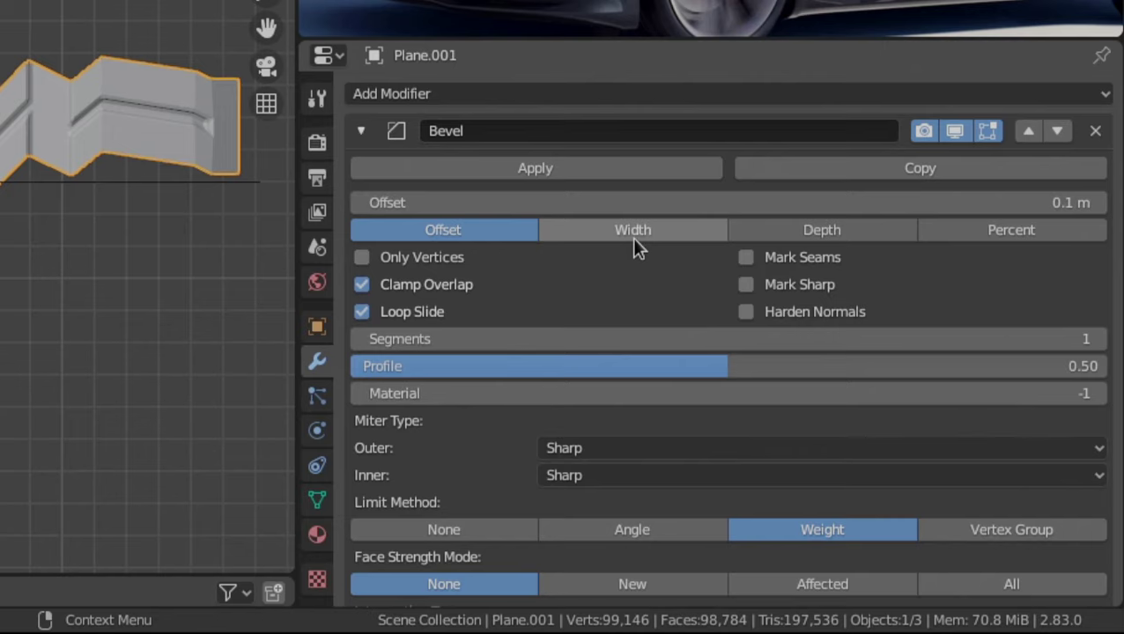
{"action": "left_click", "coordinate": [632, 231]}
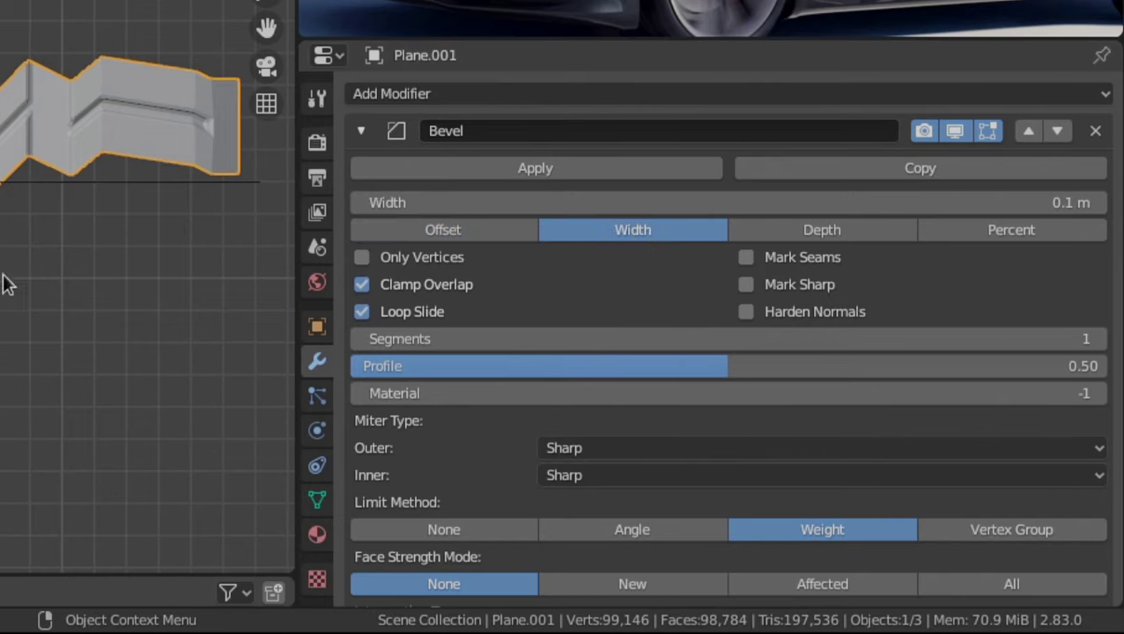
{"action": "left_click_drag", "start_coordinate": [729, 203], "coordinate": [819, 203]}
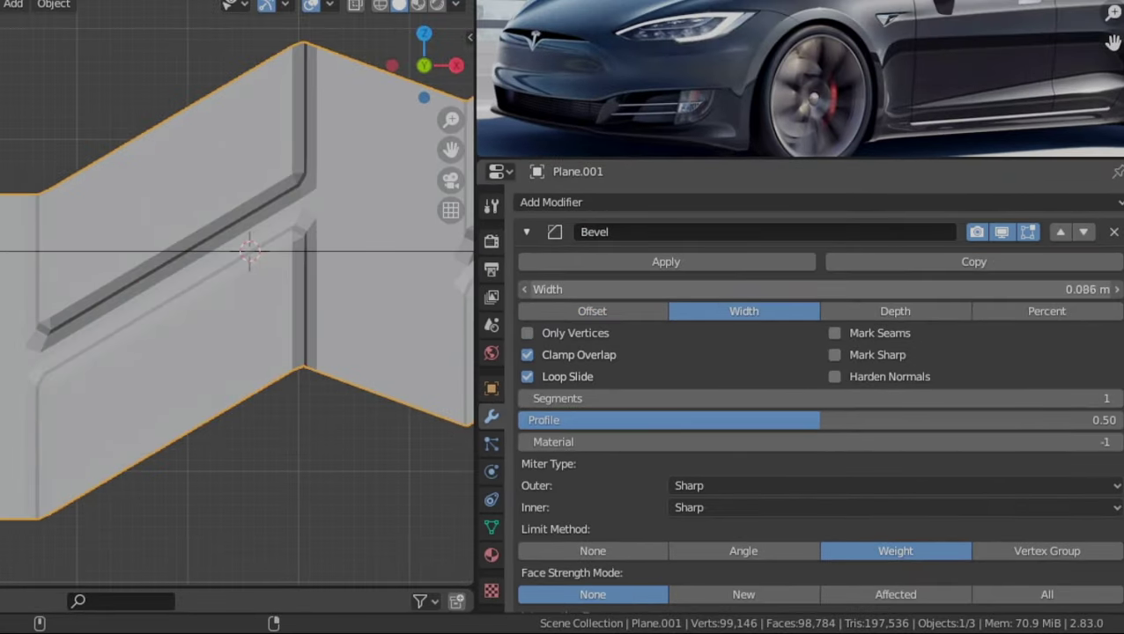
{"action": "left_click_drag", "start_coordinate": [819, 289], "coordinate": [780, 289]}
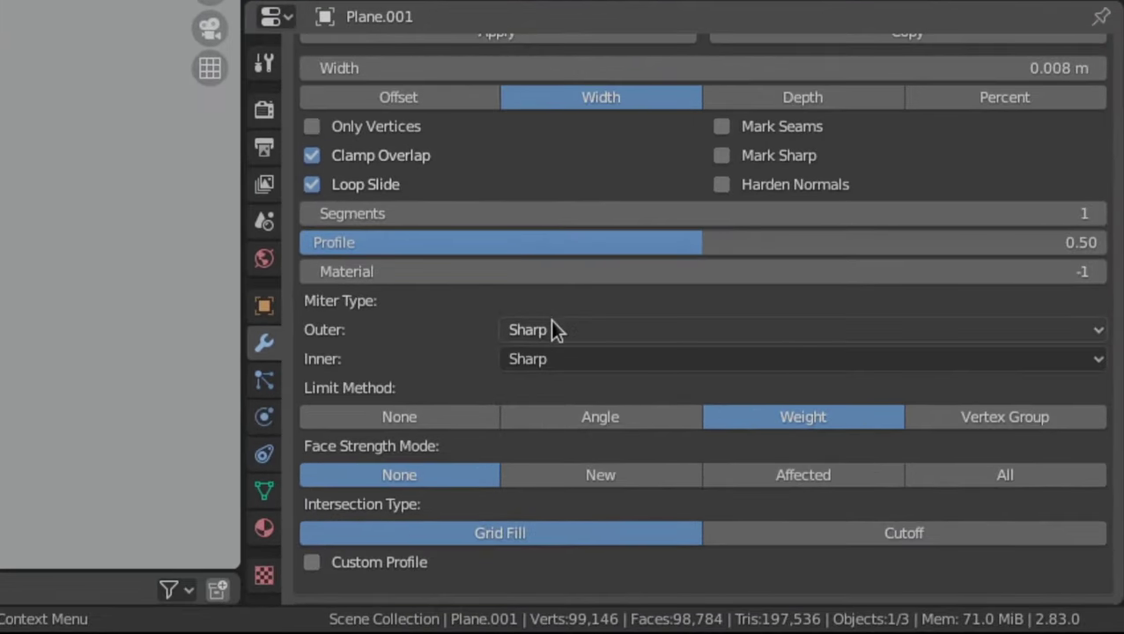
Set the Bevel modifier's outer miter type to Arc
{"action": "left_click", "coordinate": [552, 322]}
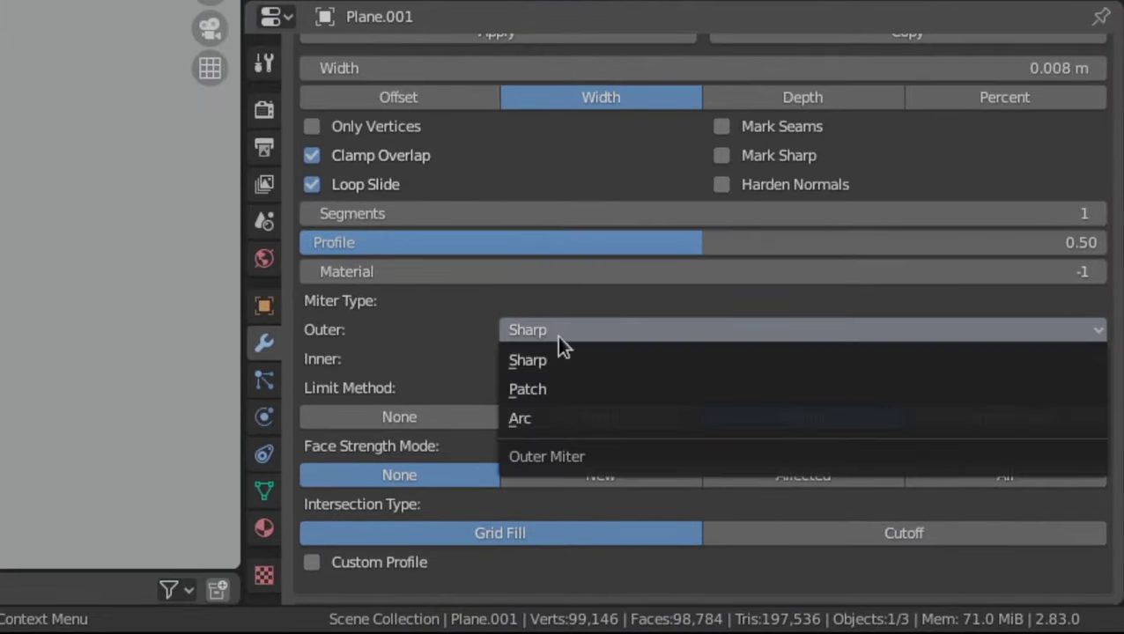
{"action": "left_click", "coordinate": [558, 417]}
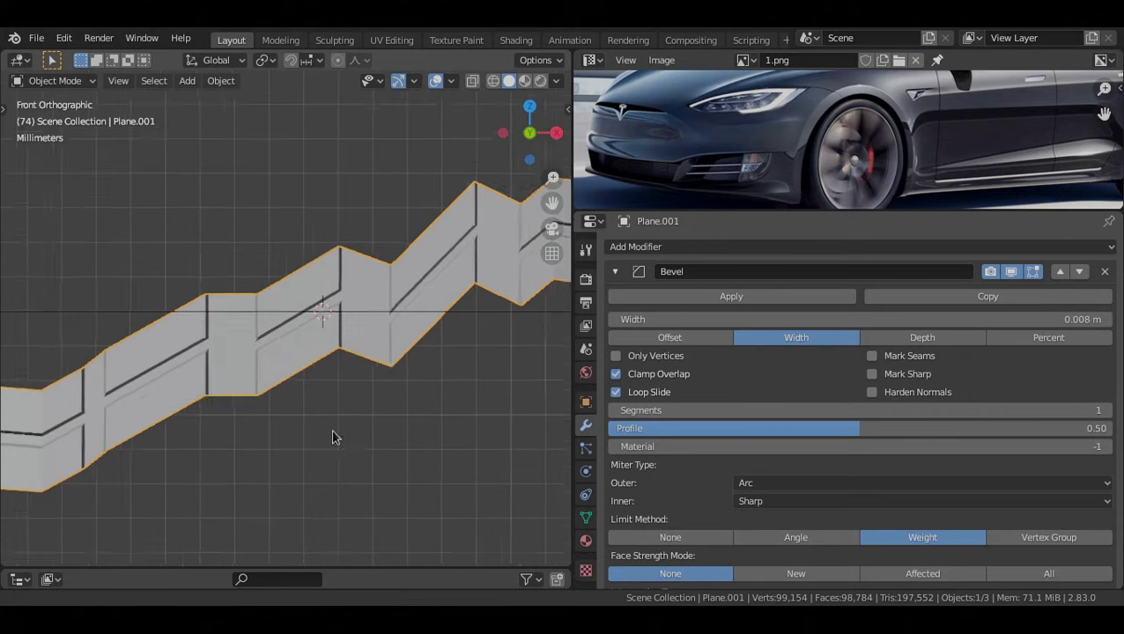
{"action": "scroll", "coordinate": [348, 413], "scroll_direction": "down", "scroll_amount": 3}
{"action": "scroll", "coordinate": [349, 415], "scroll_direction": "up", "scroll_amount": 1}
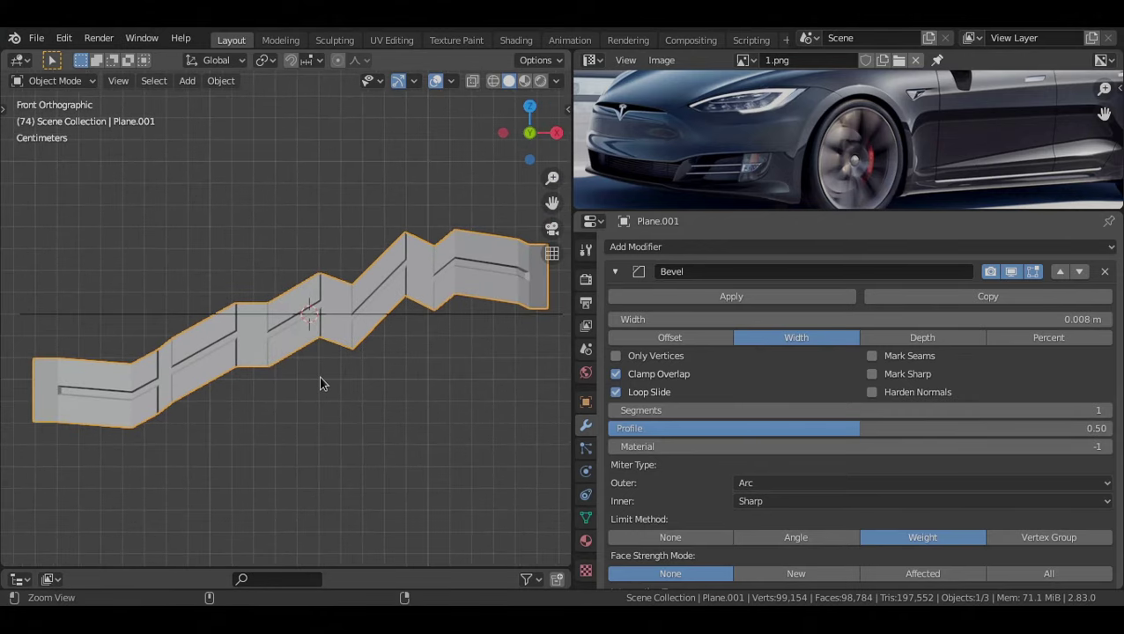
{"action": "scroll", "coordinate": [319, 315], "scroll_direction": "up", "scroll_amount": 2}
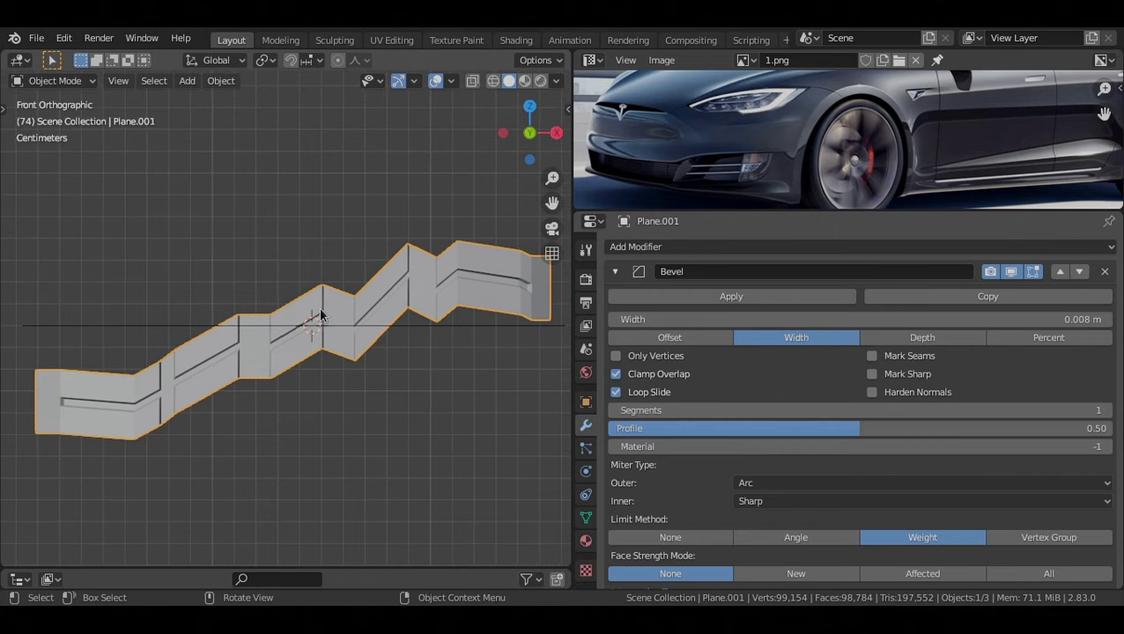
Shade the tread strip smooth and enable Harden Normals in its Bevel modifier
{"action": "right_click", "coordinate": [357, 222]}
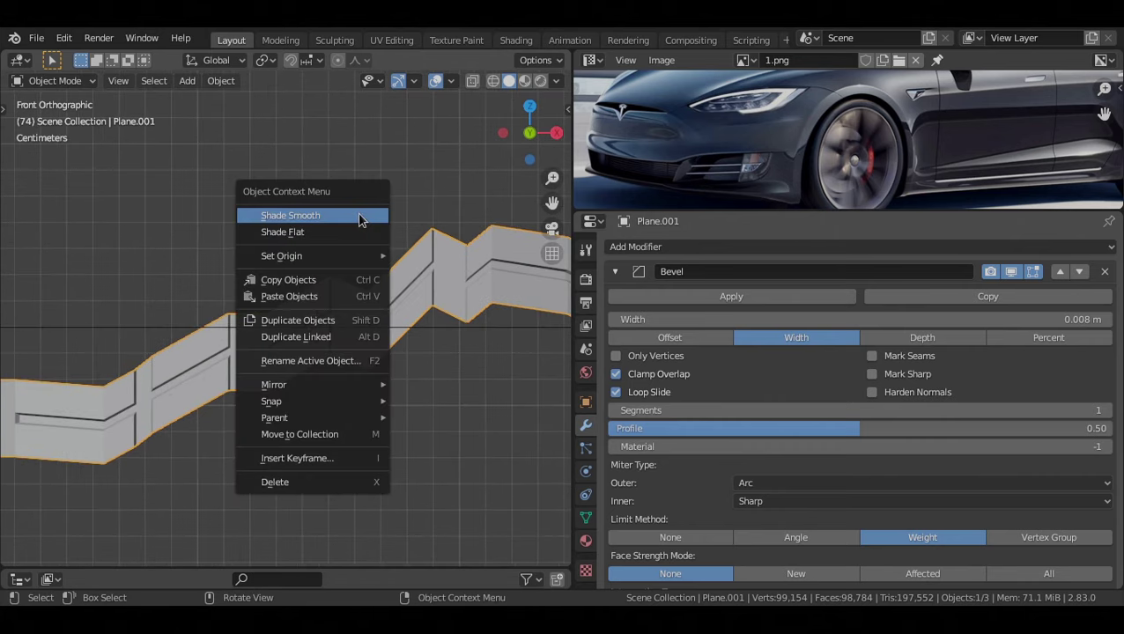
{"action": "left_click", "coordinate": [359, 219]}
{"action": "scroll", "coordinate": [296, 369], "scroll_direction": "up", "scroll_amount": 2}
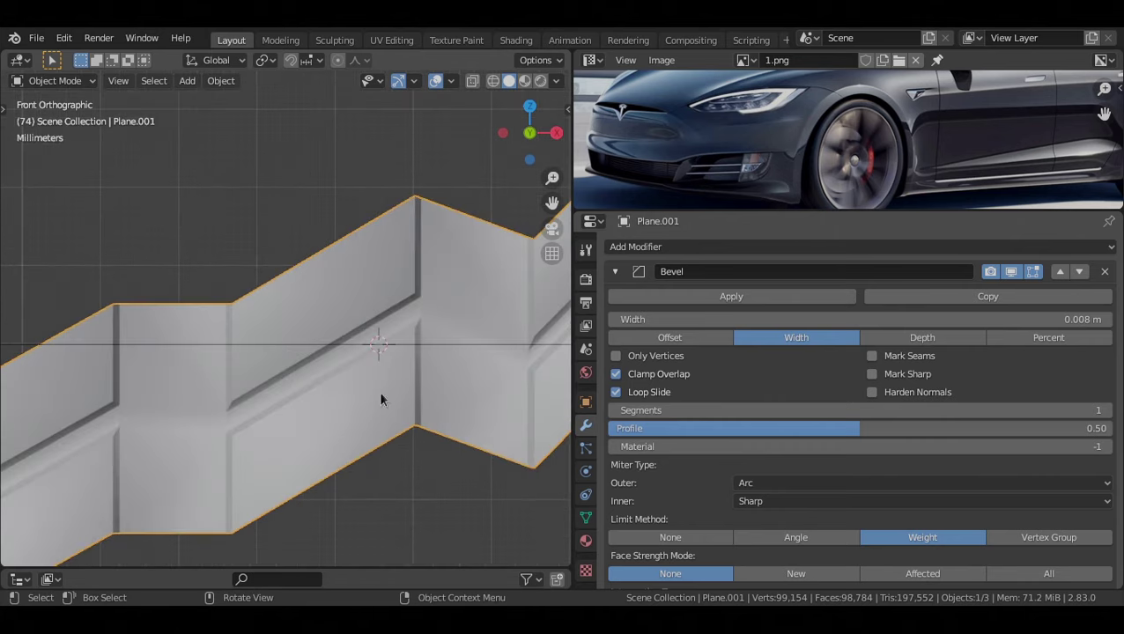
{"action": "middle_click_drag", "start_coordinate": [380, 399], "coordinate": [280, 354]}
{"action": "key", "text": "KP_1"}
{"action": "scroll", "coordinate": [355, 368], "scroll_direction": "up", "scroll_amount": 1}
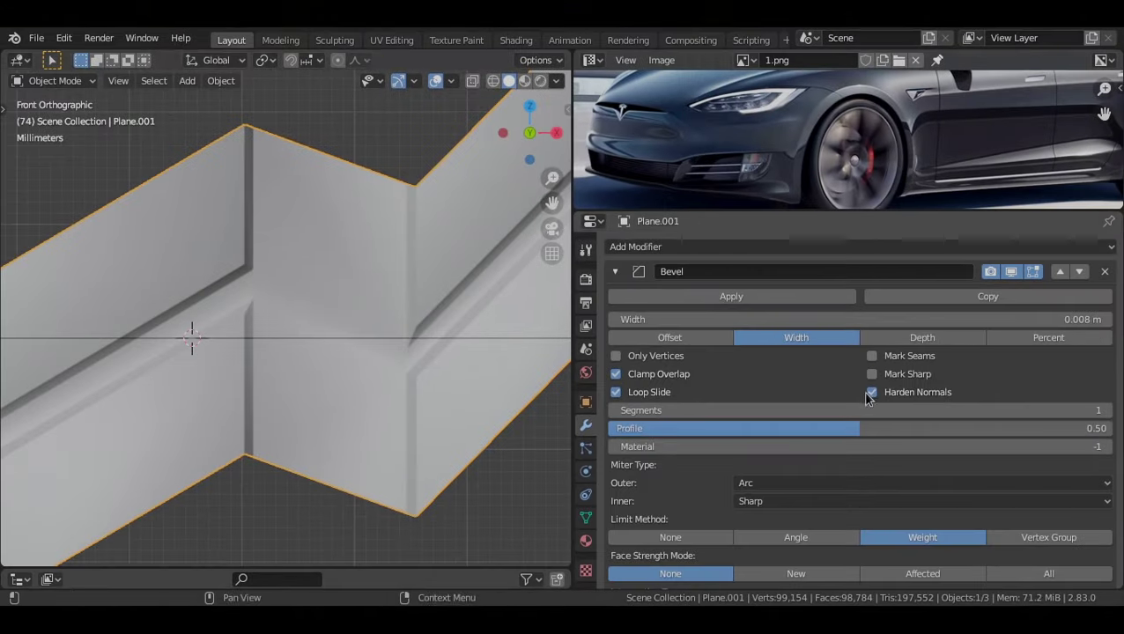
Enable Auto Smooth for the tread strip's normals
{"action": "scroll", "coordinate": [194, 400], "scroll_direction": "up", "scroll_amount": 5}
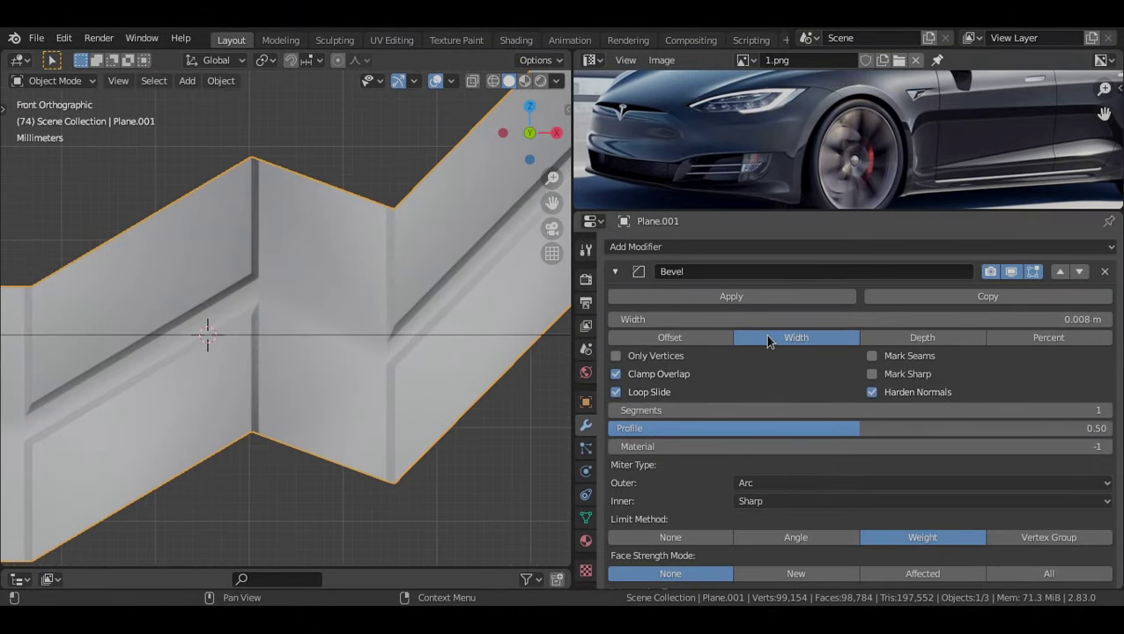
{"action": "scroll", "coordinate": [763, 335], "scroll_direction": "down", "scroll_amount": 4}
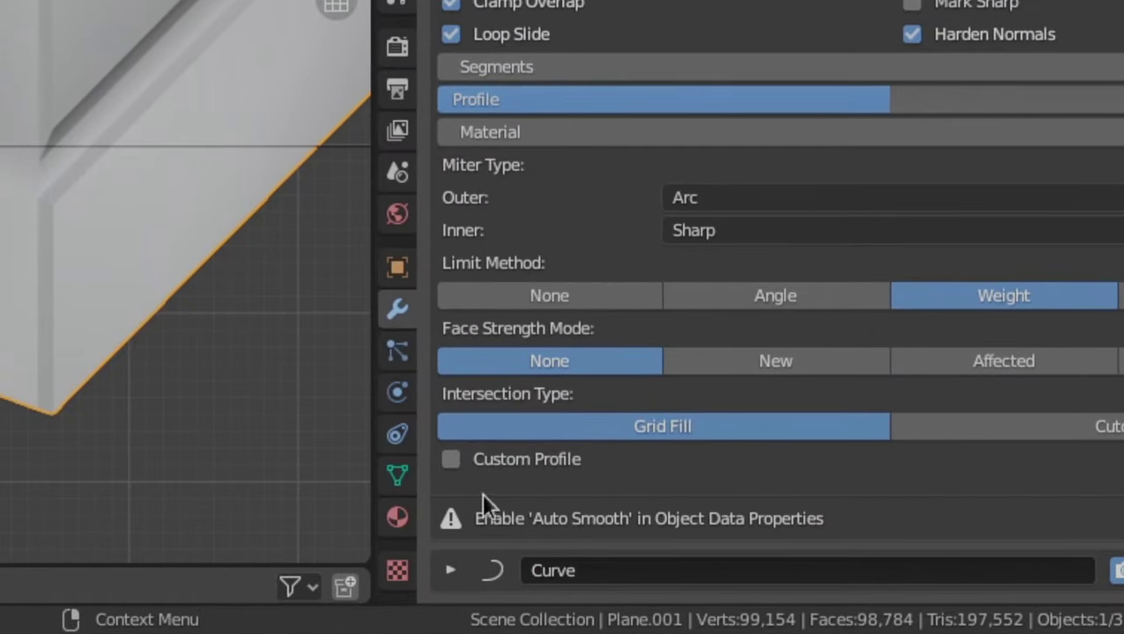
{"action": "left_click", "coordinate": [400, 477]}
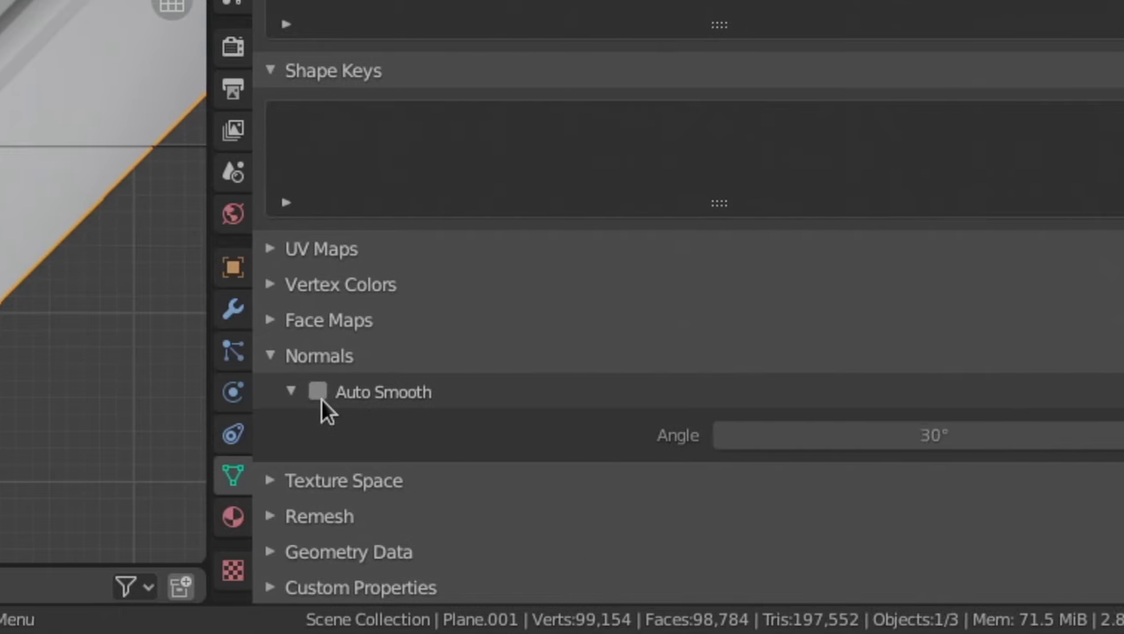
{"action": "left_click", "coordinate": [482, 392]}
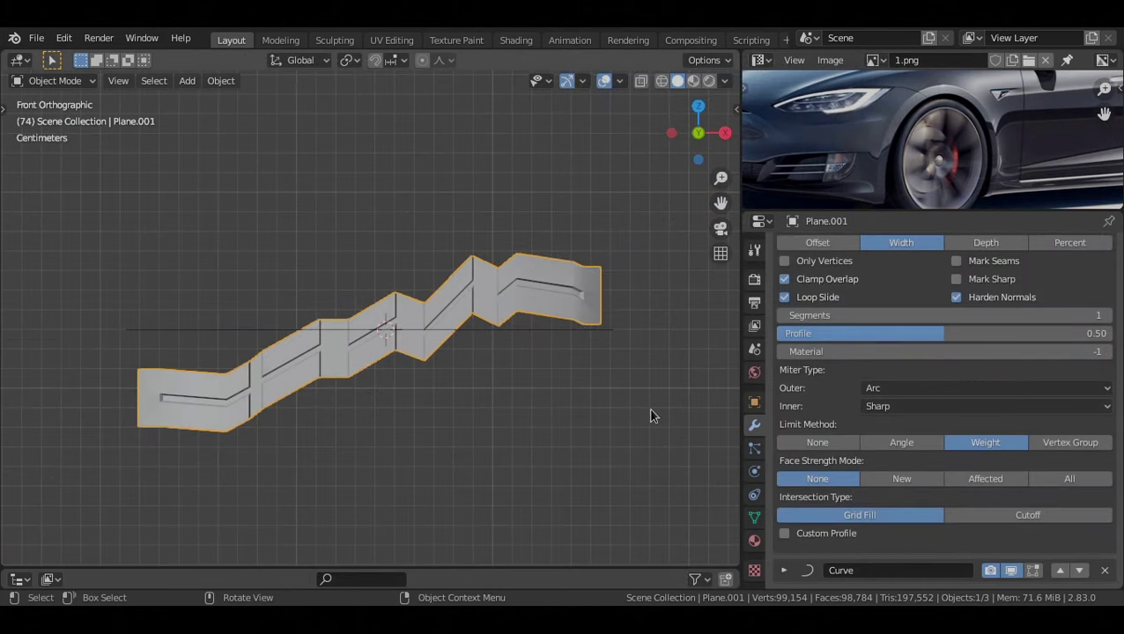
Select the Bezier curve that deforms the strip and set its preview resolution U to 200
{"action": "scroll", "coordinate": [798, 423], "scroll_direction": "up", "scroll_amount": 3}
{"action": "scroll", "coordinate": [316, 413], "scroll_direction": "up", "scroll_amount": 1}
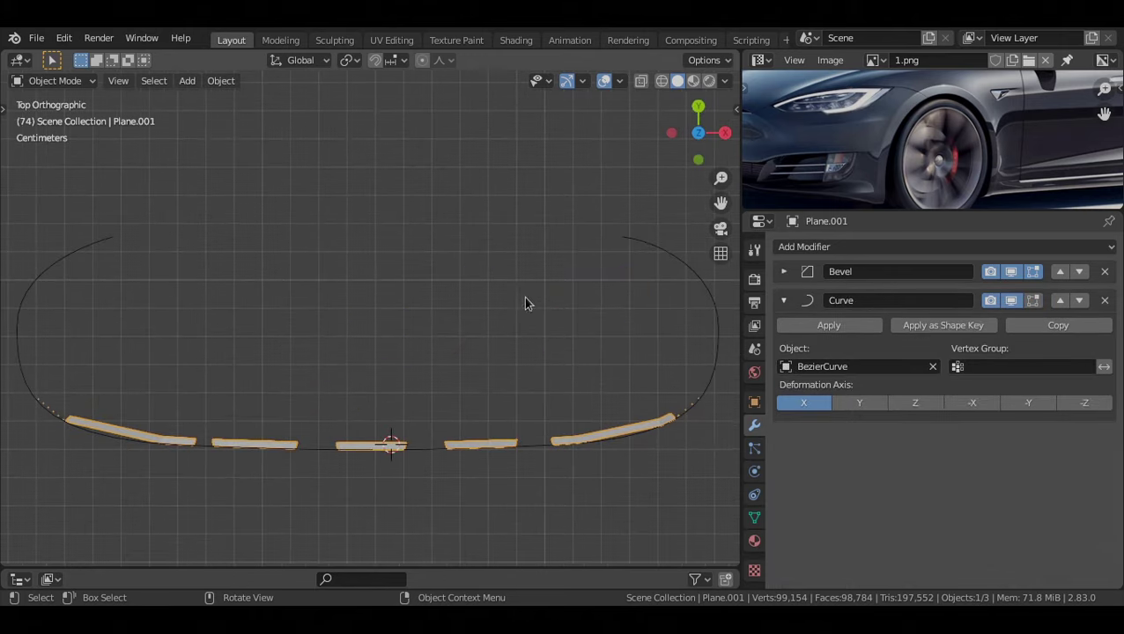
{"action": "left_click", "coordinate": [666, 262]}
{"action": "left_click", "coordinate": [755, 496]}
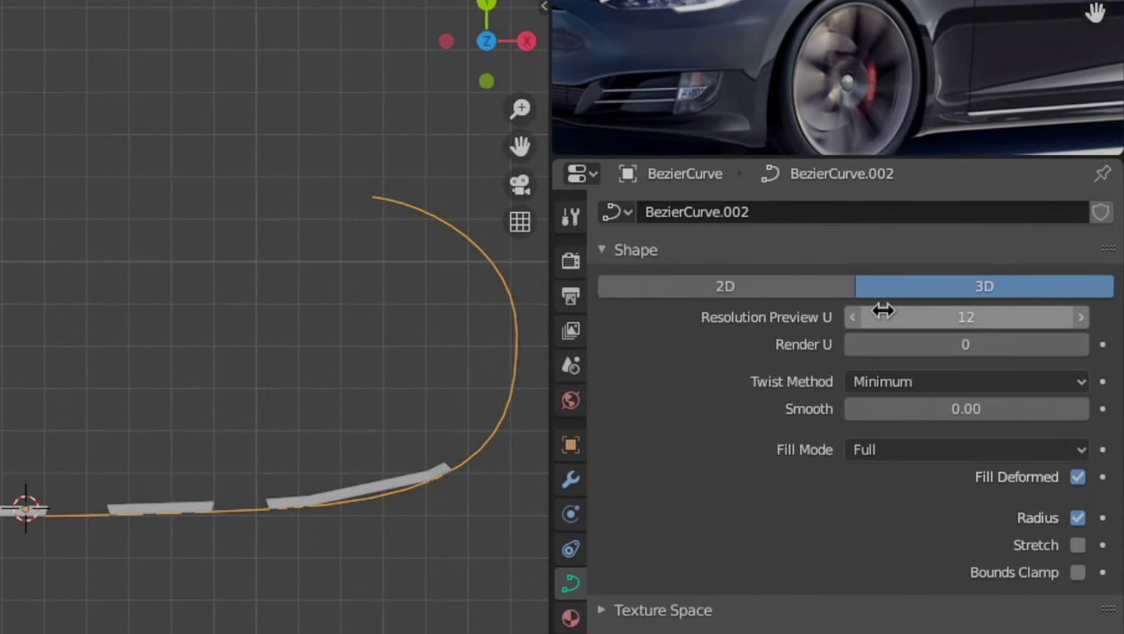
{"action": "left_click_drag", "start_coordinate": [883, 310], "coordinate": [1008, 317]}
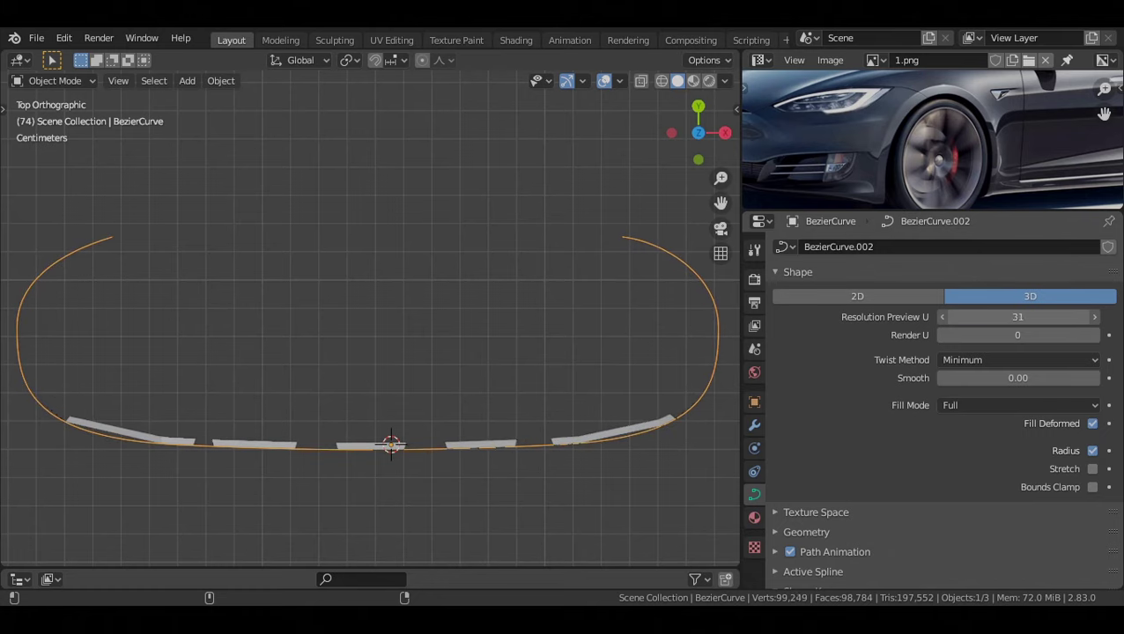
{"action": "left_click", "coordinate": [1008, 317]}
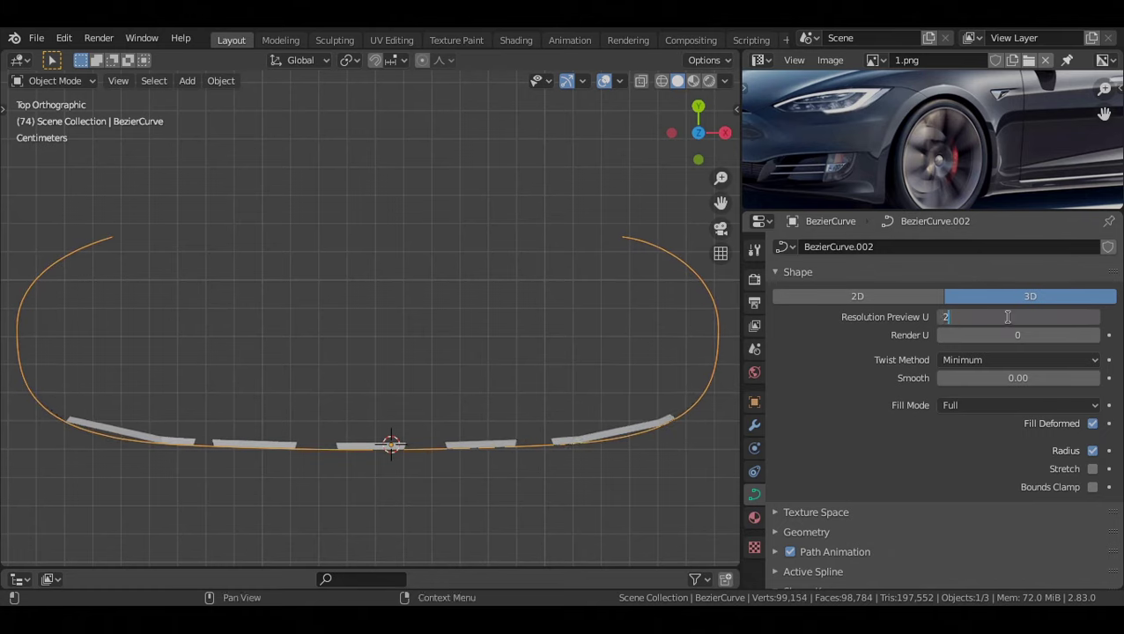
{"action": "key", "text": "Return"}
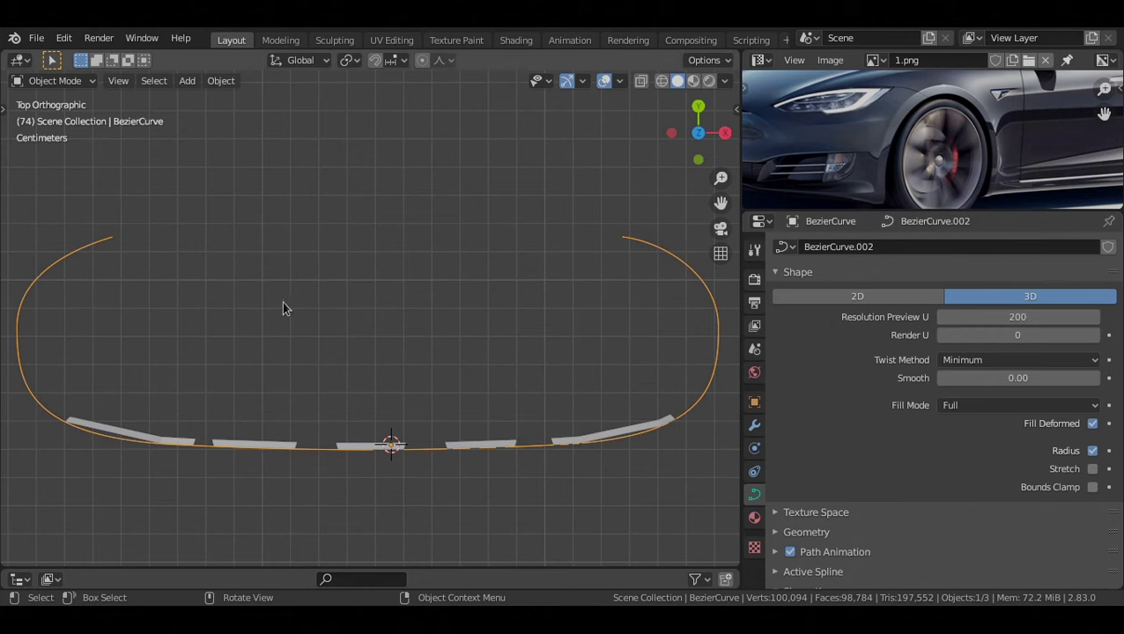
Scale the tread strip's two outer end edges by 2.201 along global X to lengthen both end sections
{"action": "key", "text": "KP_1"}
{"action": "scroll", "coordinate": [432, 382], "scroll_direction": "down", "scroll_amount": 2}
{"action": "key", "text": "Tab"}
{"action": "key", "text": "Tab"}
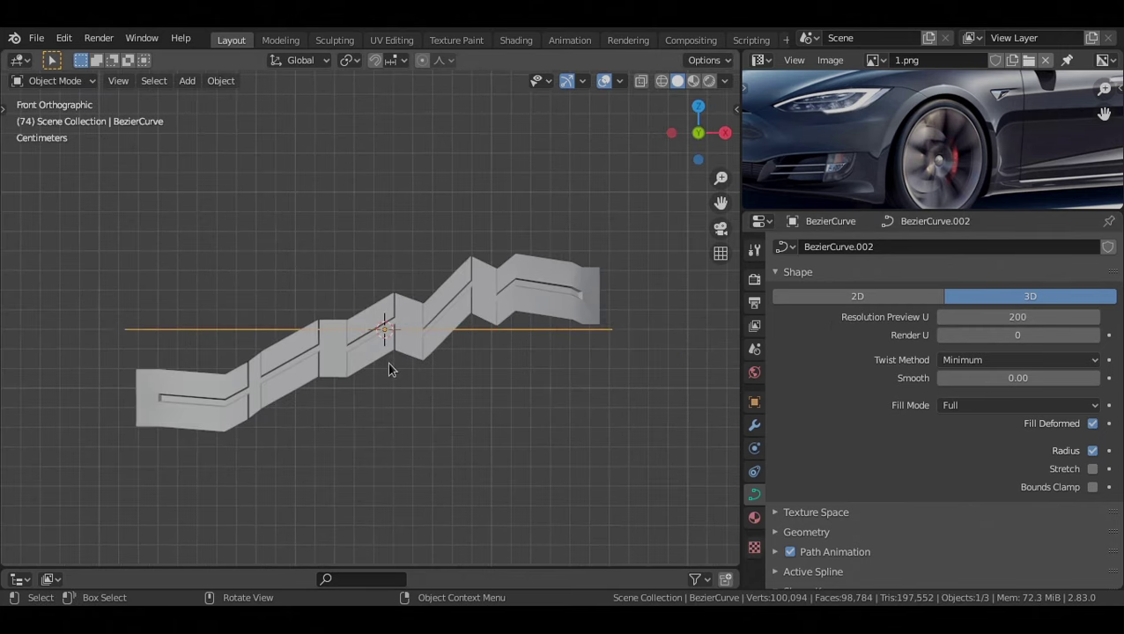
{"action": "left_click", "coordinate": [393, 365]}
{"action": "middle_click_drag", "start_coordinate": [409, 430], "coordinate": [449, 432], "text": "shift"}
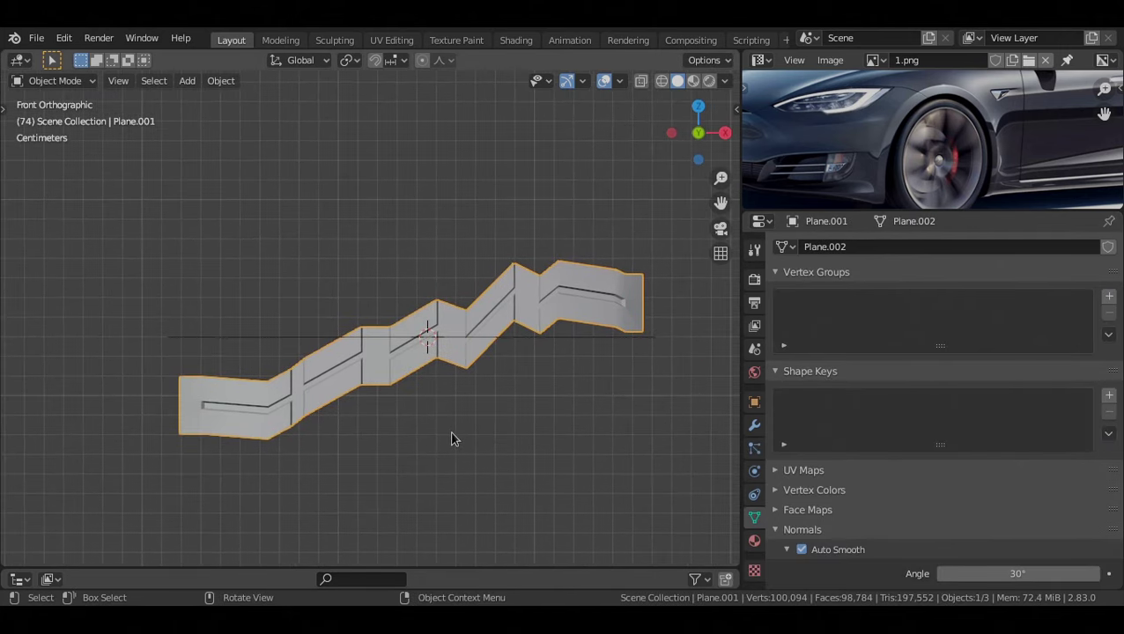
{"action": "key", "text": "Tab"}
{"action": "middle_click_drag", "start_coordinate": [536, 454], "coordinate": [87, 454], "text": "shift"}
{"action": "scroll", "coordinate": [104, 450], "scroll_direction": "down", "scroll_amount": 2}
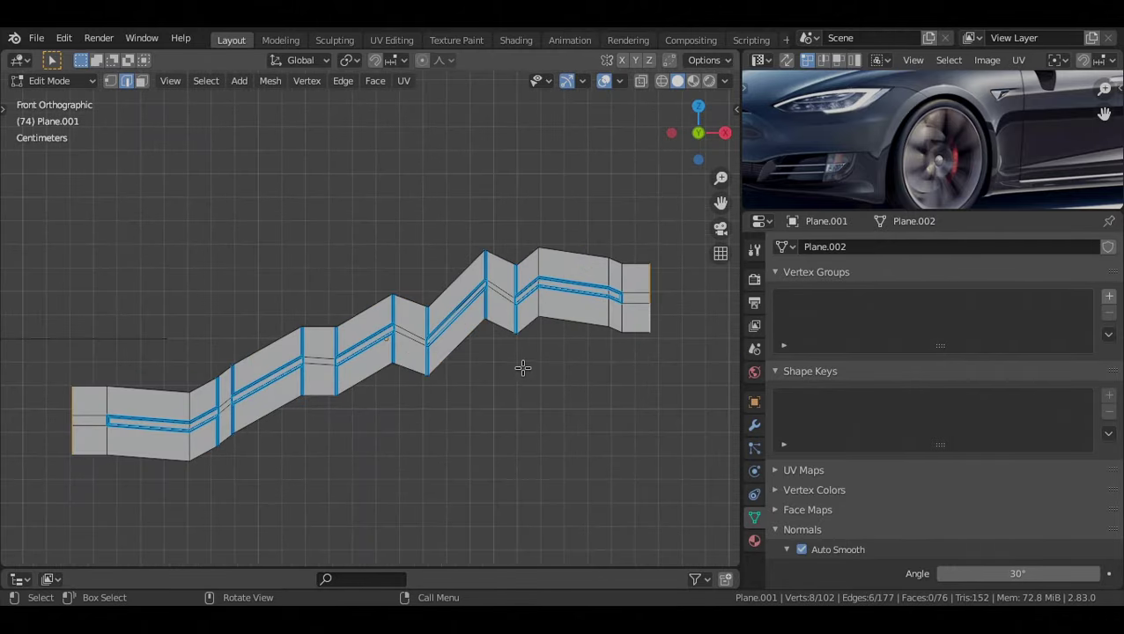
{"action": "middle_click_drag", "start_coordinate": [524, 368], "coordinate": [473, 378], "text": "shift"}
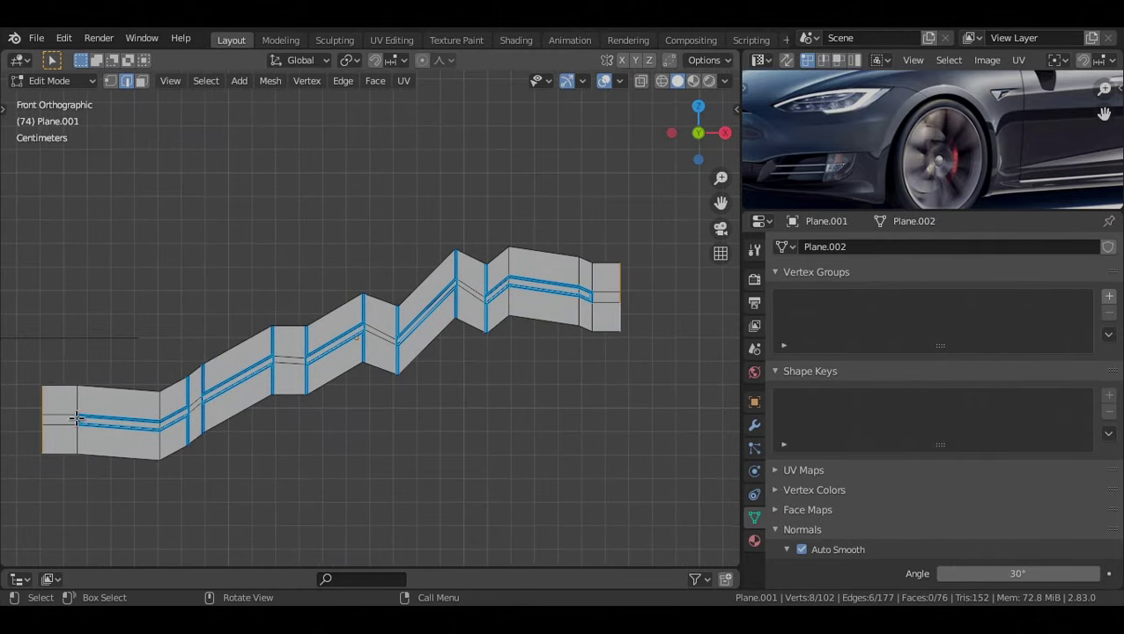
{"action": "scroll", "coordinate": [193, 484], "scroll_direction": "down", "scroll_amount": 2}
{"action": "scroll", "coordinate": [467, 391], "scroll_direction": "up", "scroll_amount": 1}
{"action": "key", "text": "s"}
{"action": "key", "text": "x"}
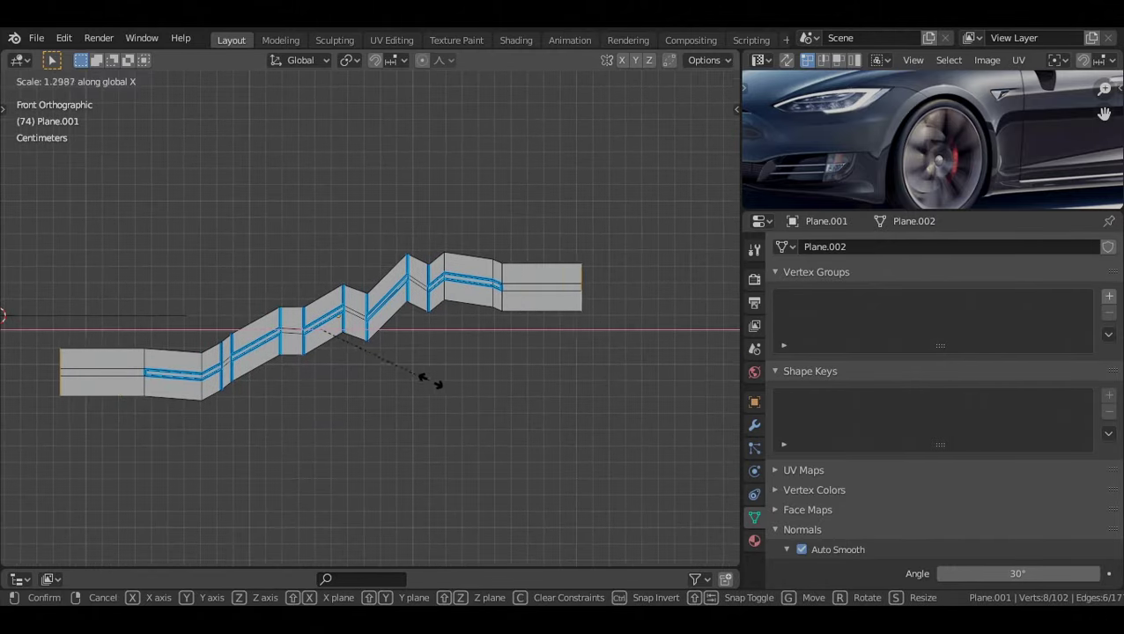
{"action": "left_click", "coordinate": [516, 383]}
{"action": "key", "text": "Tab"}
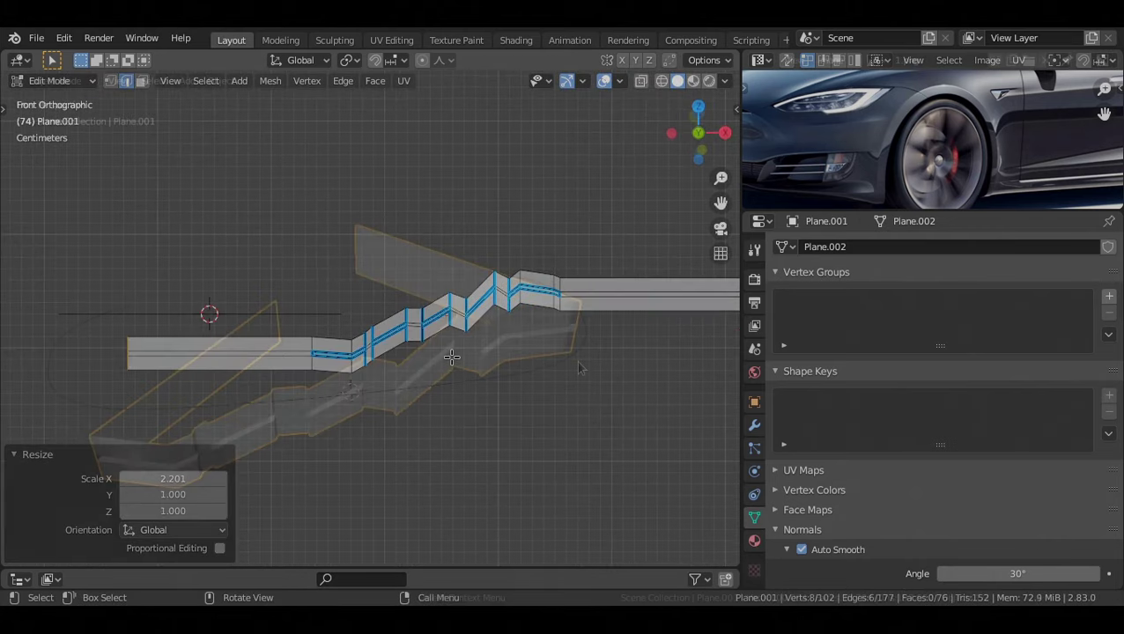
Add 30 loop cuts across each of the tread strip's two long straight end sections
{"action": "middle_click_drag", "start_coordinate": [576, 364], "coordinate": [349, 409]}
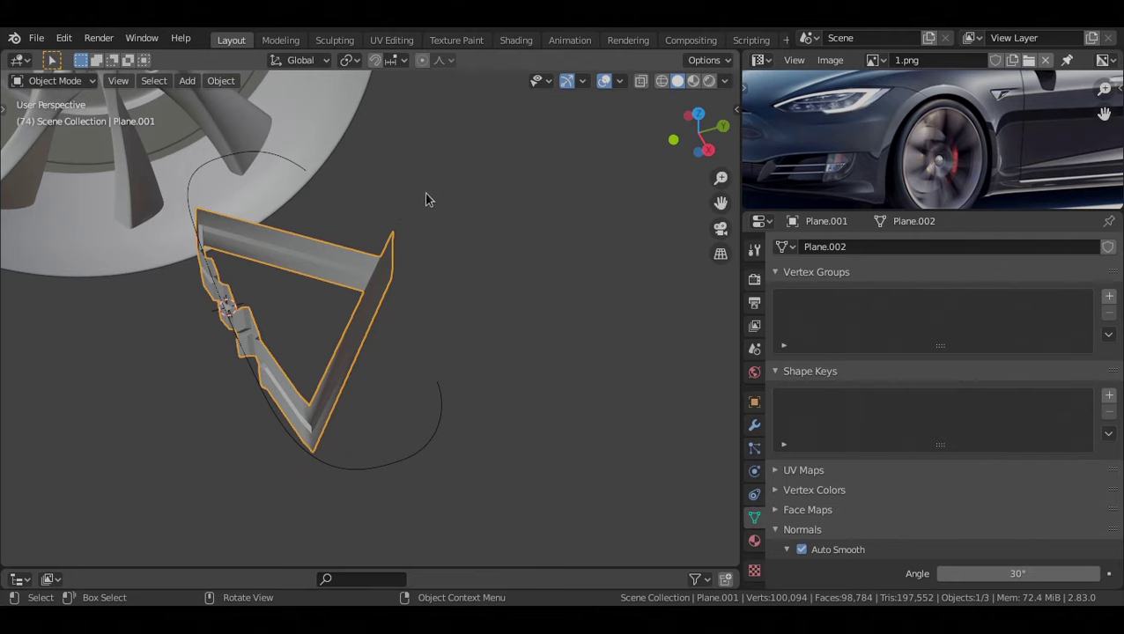
{"action": "middle_click_drag", "start_coordinate": [465, 384], "coordinate": [485, 291]}
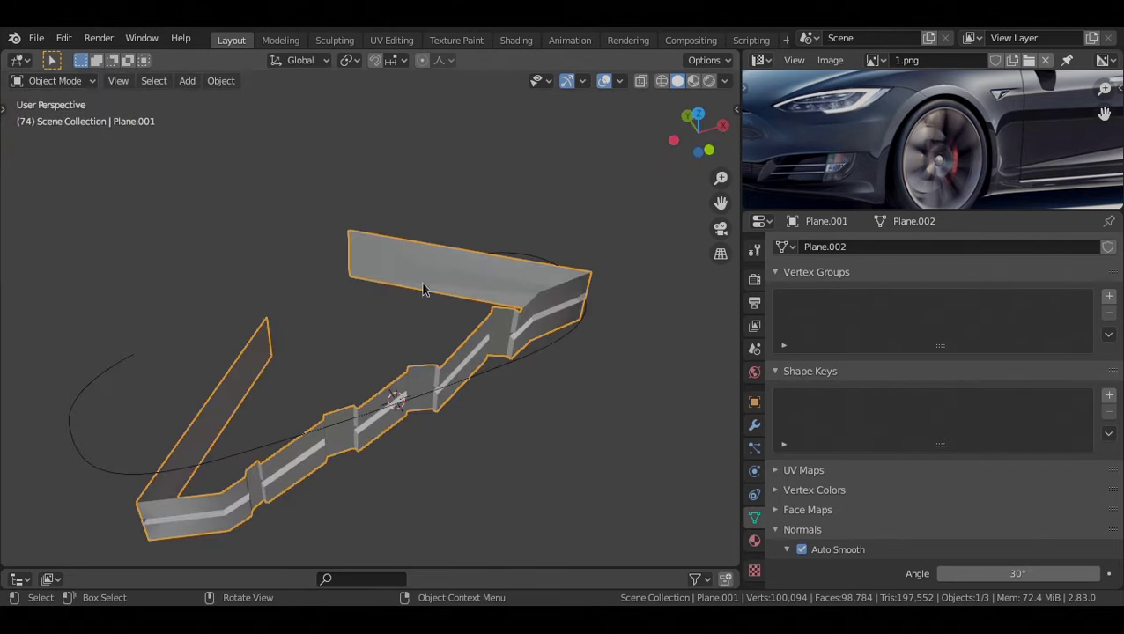
{"action": "middle_click_drag", "start_coordinate": [567, 324], "coordinate": [325, 340]}
{"action": "scroll", "coordinate": [549, 351], "scroll_direction": "down", "scroll_amount": 2}
{"action": "key", "text": "Tab"}
{"action": "key", "text": "grave"}
{"action": "left_click", "coordinate": [496, 297]}
{"action": "scroll", "coordinate": [370, 340], "scroll_direction": "down", "scroll_amount": 1}
{"action": "key", "text": "ctrl"}
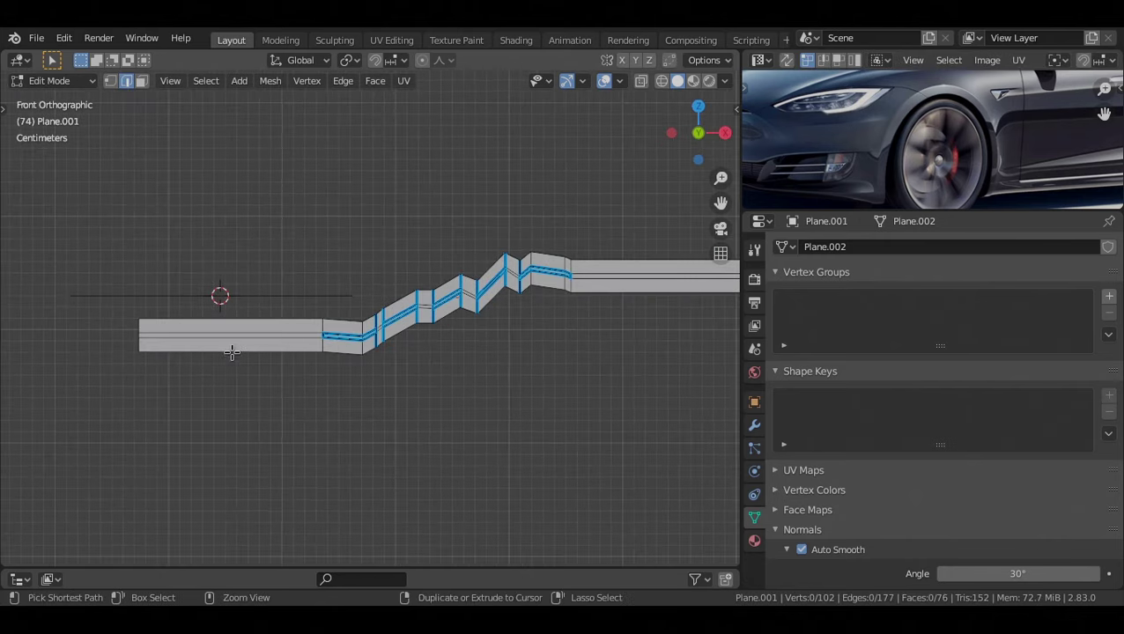
{"action": "key", "text": "ctrl+r"}
{"action": "type", "text": "30"}
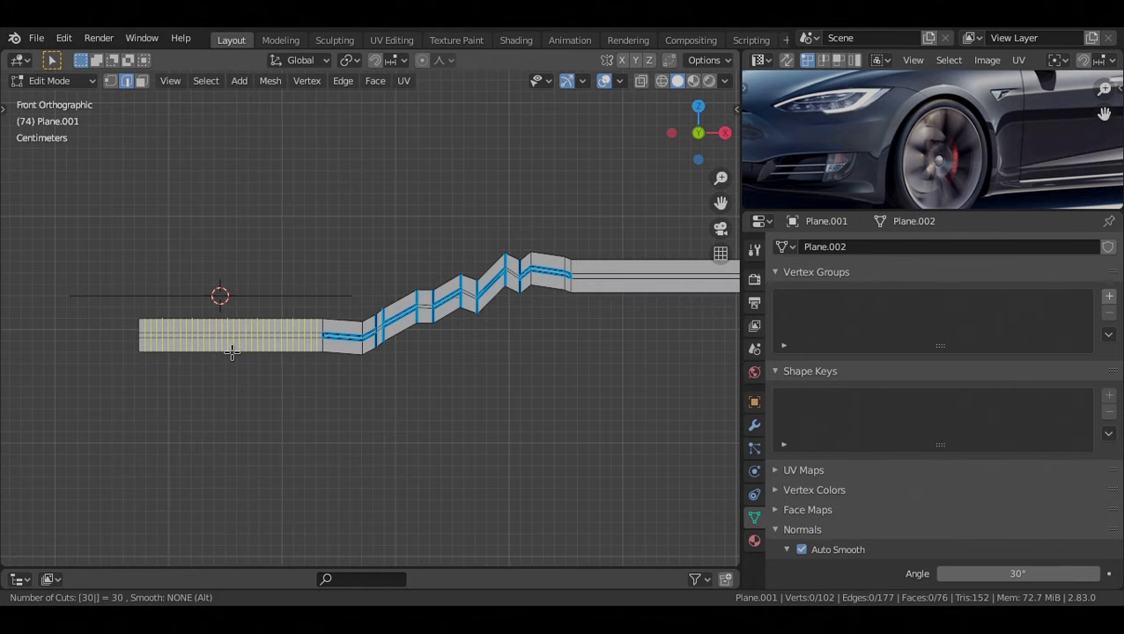
{"action": "left_click", "coordinate": [232, 353]}
{"action": "right_click", "coordinate": [232, 353]}
{"action": "key", "text": "alt+a"}
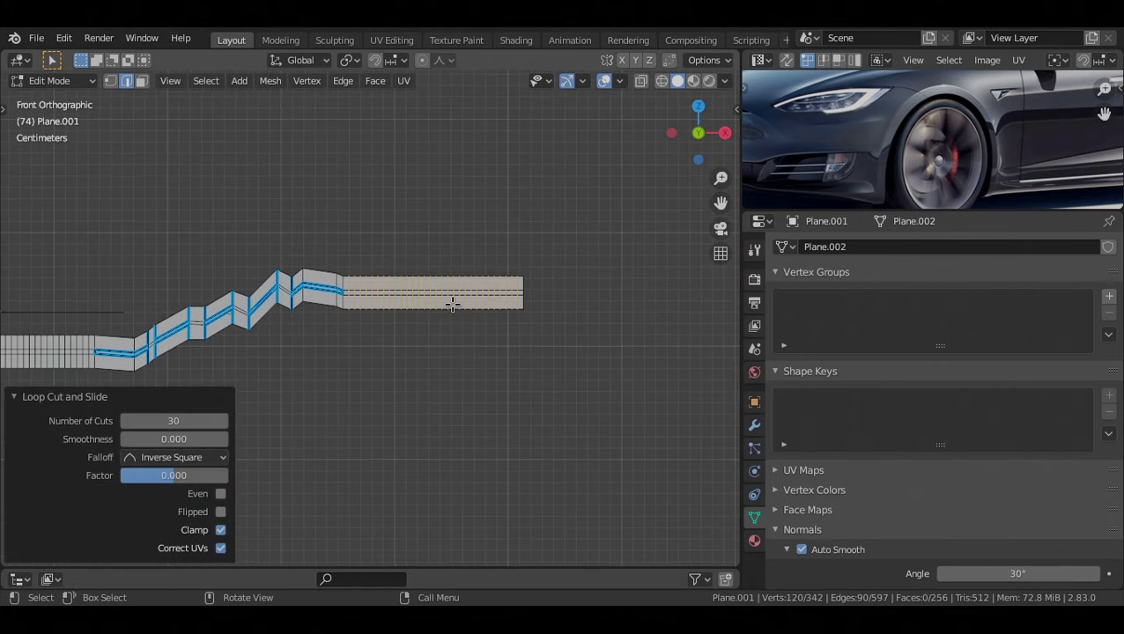
{"action": "key", "text": "alt+a"}
Subdivide the grooved part from the lower end with two loop cuts in the first section, one in the short slope and two in the next long slope
{"action": "scroll", "coordinate": [331, 321], "scroll_direction": "up", "scroll_amount": 3}
{"action": "middle_click_drag", "start_coordinate": [300, 319], "coordinate": [638, 281], "text": "shift"}
{"action": "scroll", "coordinate": [638, 280], "scroll_direction": "up", "scroll_amount": 2}
{"action": "key", "text": "ctrl+r"}
{"action": "scroll", "coordinate": [240, 358], "scroll_direction": "up", "scroll_amount": 1}
{"action": "double_click", "coordinate": [240, 359]}
{"action": "key", "text": "ctrl+r"}
{"action": "double_click", "coordinate": [323, 341]}
{"action": "key", "text": "ctrl+r"}
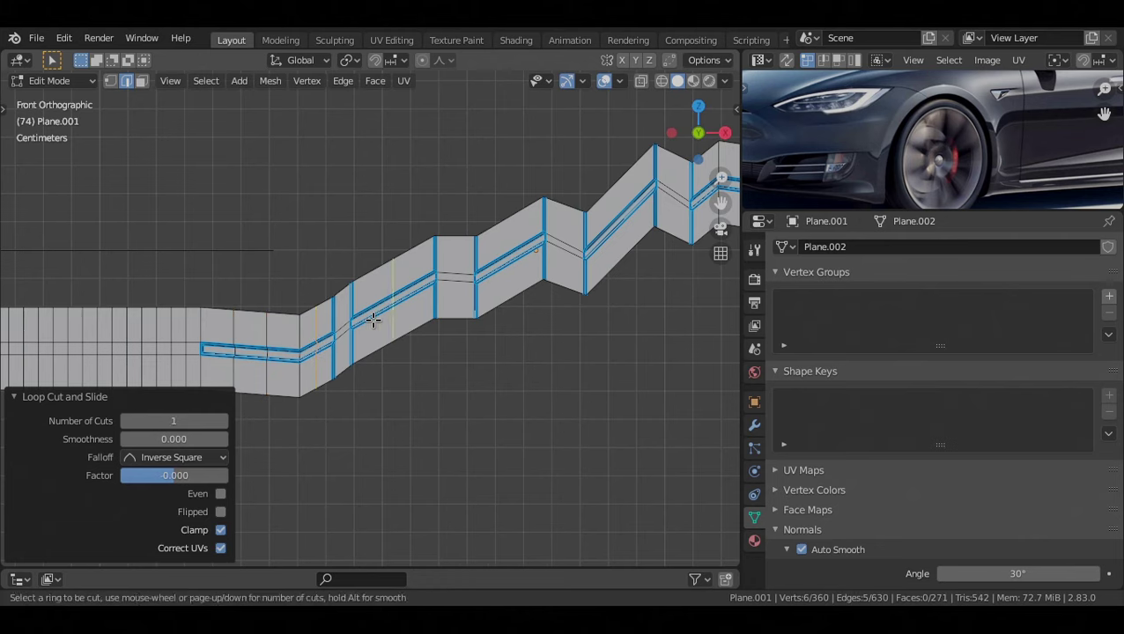
{"action": "scroll", "coordinate": [374, 320], "scroll_direction": "up", "scroll_amount": 1}
{"action": "double_click", "coordinate": [376, 321]}
{"action": "key", "text": "alt+a"}
{"action": "middle_click_drag", "start_coordinate": [445, 302], "coordinate": [390, 331], "text": "shift"}
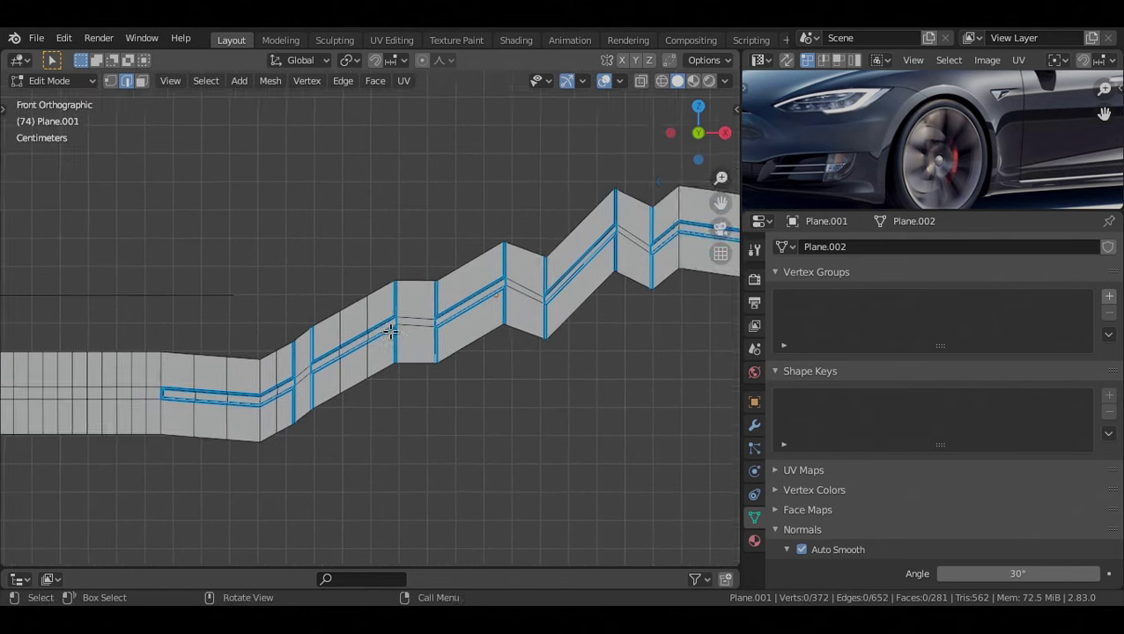
Try loop cutting the short flat section in the middle of the tread strip and undo it
{"action": "scroll", "coordinate": [390, 331], "scroll_direction": "up", "scroll_amount": 1}
{"action": "key", "text": "ctrl+r"}
{"action": "double_click", "coordinate": [421, 326]}
{"action": "middle_click_drag", "start_coordinate": [510, 336], "coordinate": [519, 311], "text": "shift"}
{"action": "key", "text": "ctrl+z"}
Add one loop cut to the short flat section, two to the slope above it and one to the following downward section
{"action": "scroll", "coordinate": [492, 317], "scroll_direction": "down", "scroll_amount": 1}
{"action": "middle_click_drag", "start_coordinate": [447, 334], "coordinate": [417, 359], "text": "shift"}
{"action": "scroll", "coordinate": [401, 338], "scroll_direction": "up", "scroll_amount": 1}
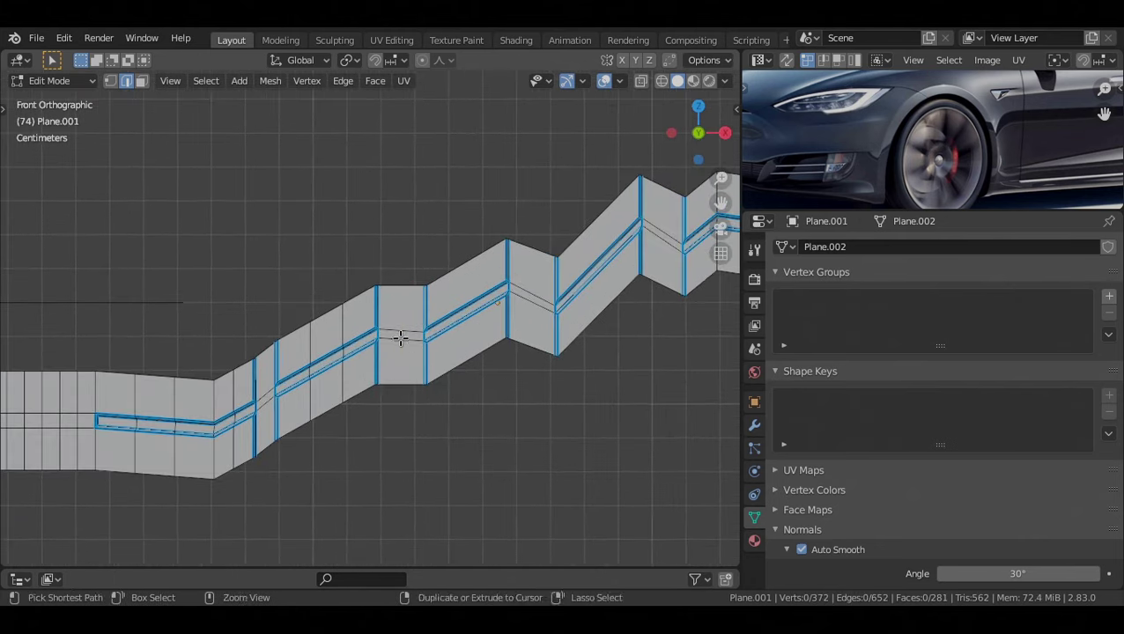
{"action": "key", "text": "ctrl+r"}
{"action": "double_click", "coordinate": [400, 338]}
{"action": "middle_click_drag", "start_coordinate": [509, 339], "coordinate": [456, 372], "text": "shift"}
{"action": "key", "text": "ctrl+r"}
{"action": "scroll", "coordinate": [403, 356], "scroll_direction": "up", "scroll_amount": 1}
{"action": "double_click", "coordinate": [404, 356]}
{"action": "key", "text": "ctrl+r"}
{"action": "double_click", "coordinate": [497, 338]}
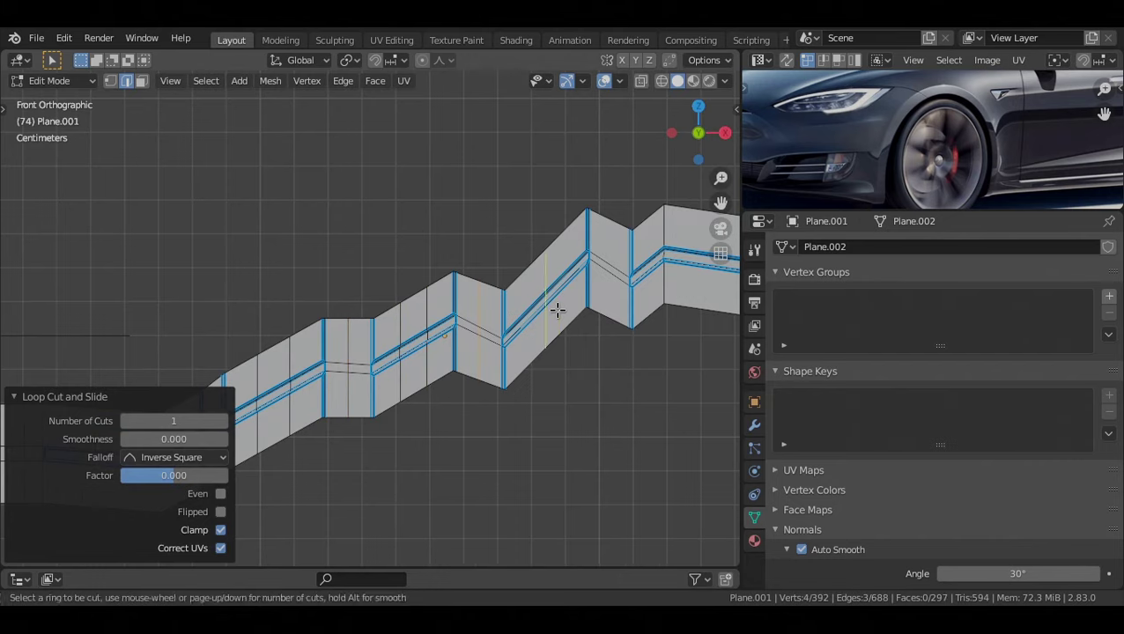
Add two loop cuts to the steepest slope and one to the downward section above it, and return to Object Mode
{"action": "scroll", "coordinate": [558, 310], "scroll_direction": "up", "scroll_amount": 1}
{"action": "double_click", "coordinate": [557, 310]}
{"action": "middle_click_drag", "start_coordinate": [577, 303], "coordinate": [392, 371], "text": "shift"}
{"action": "scroll", "coordinate": [391, 371], "scroll_direction": "up", "scroll_amount": 1}
{"action": "key", "text": "ctrl+r"}
{"action": "double_click", "coordinate": [437, 339]}
{"action": "scroll", "coordinate": [437, 338], "scroll_direction": "down", "scroll_amount": 6}
{"action": "key", "text": "Tab"}
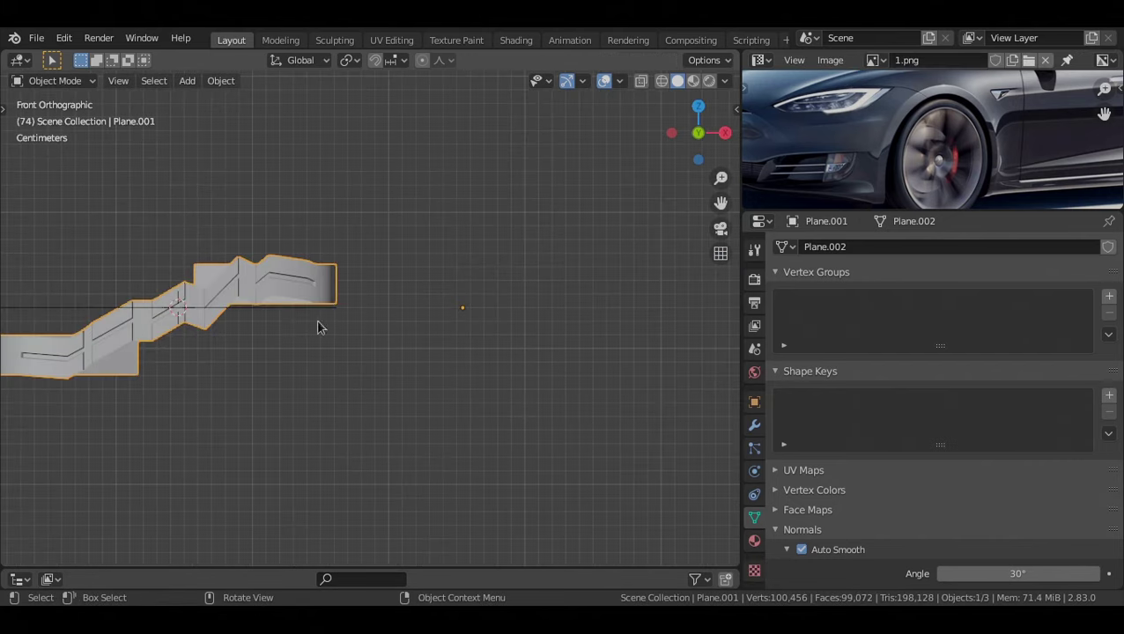
Examine how smoothly the subdivided tread strip bends along the curve, from several angles and without viewport overlays
{"action": "middle_click_drag", "start_coordinate": [319, 327], "coordinate": [336, 394]}
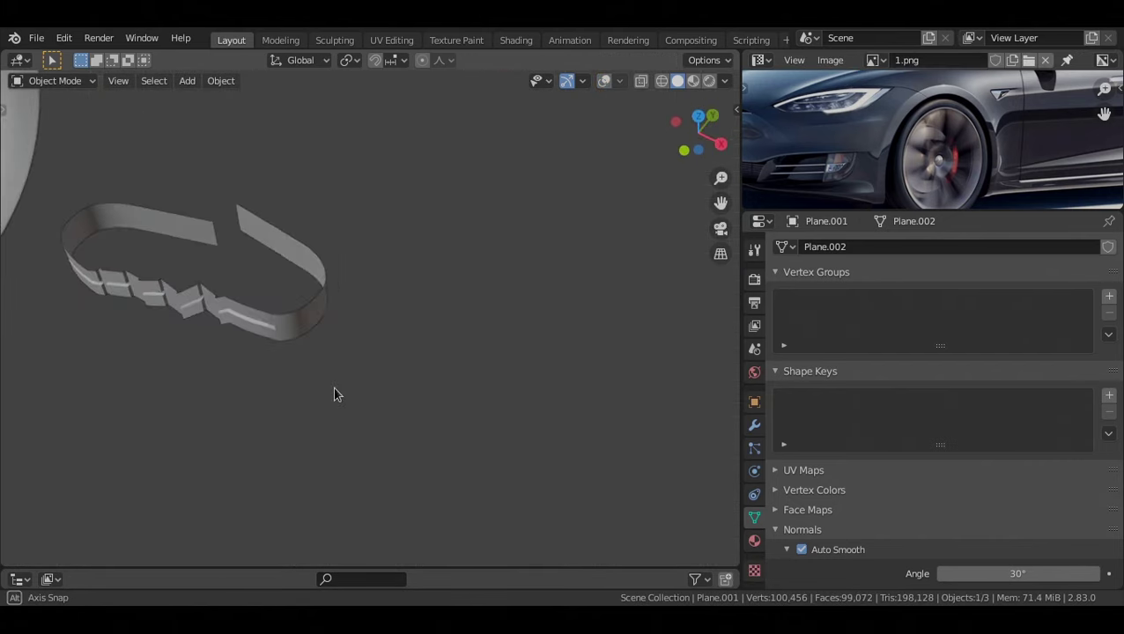
{"action": "key", "text": "KP_7"}
{"action": "middle_click_drag", "start_coordinate": [340, 296], "coordinate": [512, 262], "text": "shift"}
{"action": "key", "text": "alt+shift+z"}
{"action": "scroll", "coordinate": [560, 336], "scroll_direction": "up", "scroll_amount": 1}
{"action": "middle_click_drag", "start_coordinate": [560, 336], "coordinate": [615, 283]}
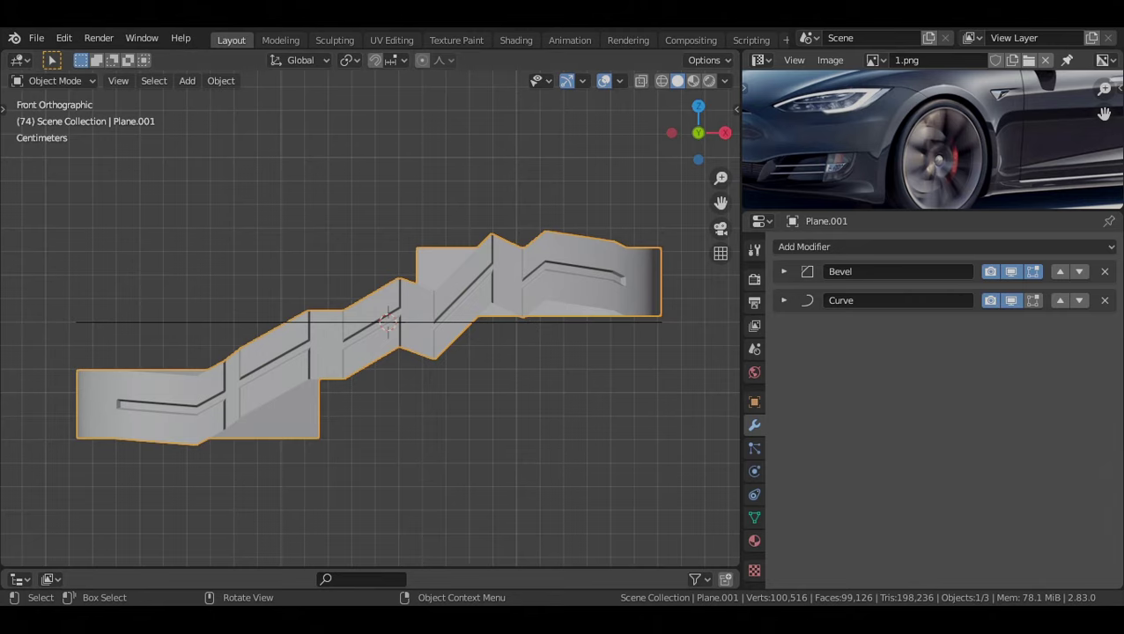
{"action": "middle_click_drag", "start_coordinate": [370, 426], "coordinate": [387, 399], "text": "shift"}
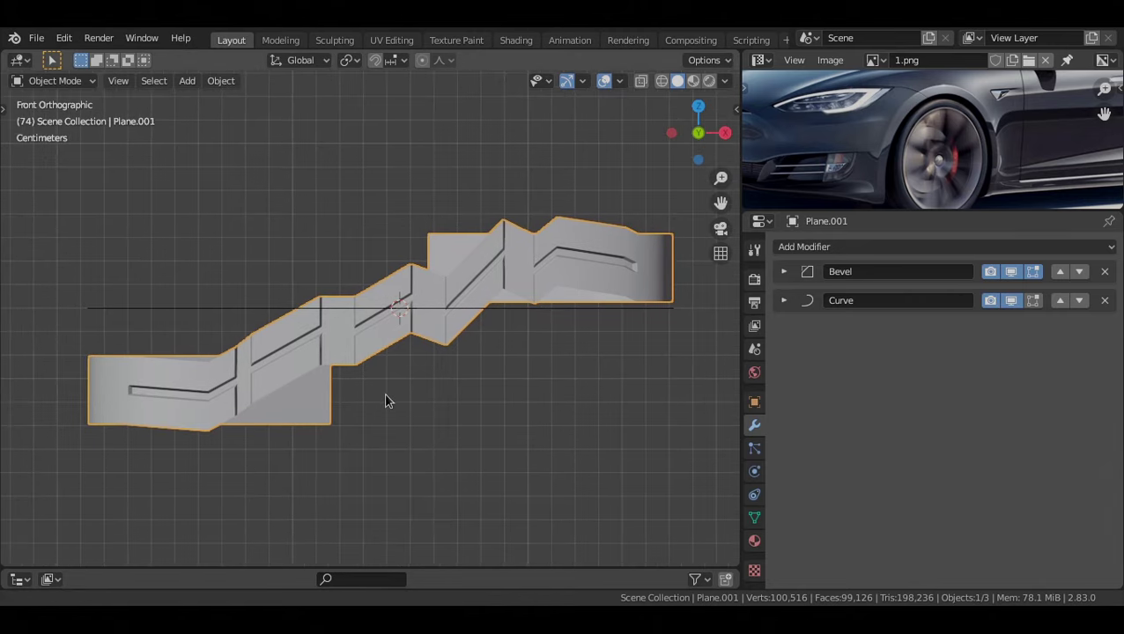
{"action": "middle_click_drag", "start_coordinate": [412, 319], "coordinate": [353, 385]}
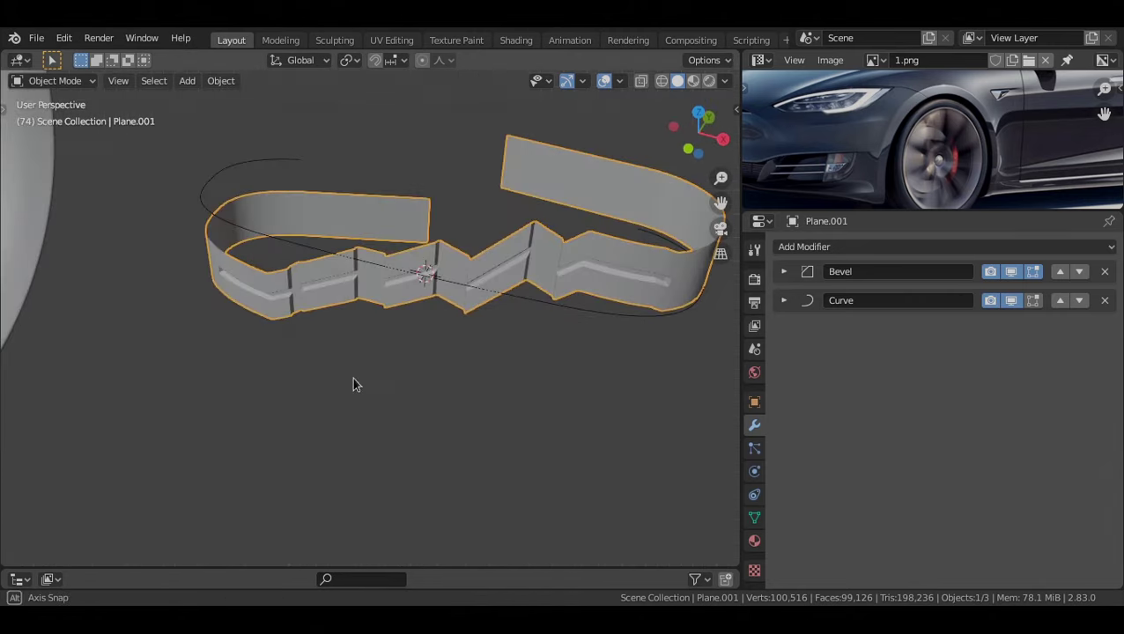
Select the Bezier curve that deforms the strip and snap the 3D cursor to its origin
{"action": "left_click", "coordinate": [262, 238]}
{"action": "middle_click_drag", "start_coordinate": [383, 315], "coordinate": [356, 342], "text": "shift"}
{"action": "scroll", "coordinate": [429, 321], "scroll_direction": "up", "scroll_amount": 3}
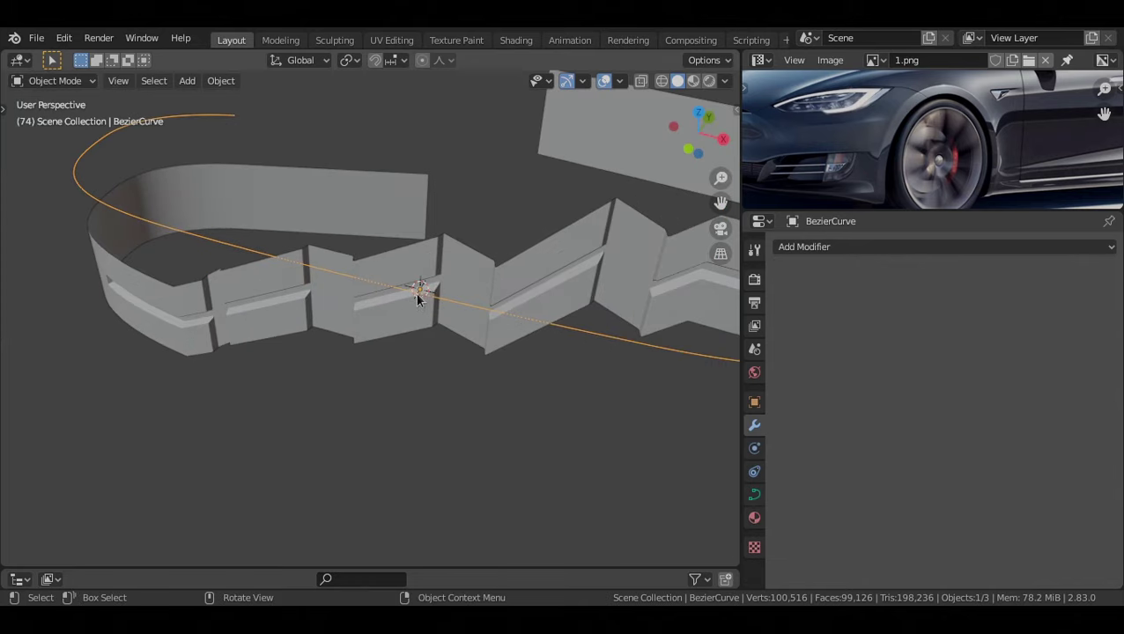
{"action": "scroll", "coordinate": [461, 302], "scroll_direction": "down", "scroll_amount": 4}
{"action": "middle_click_drag", "start_coordinate": [477, 301], "coordinate": [475, 282]}
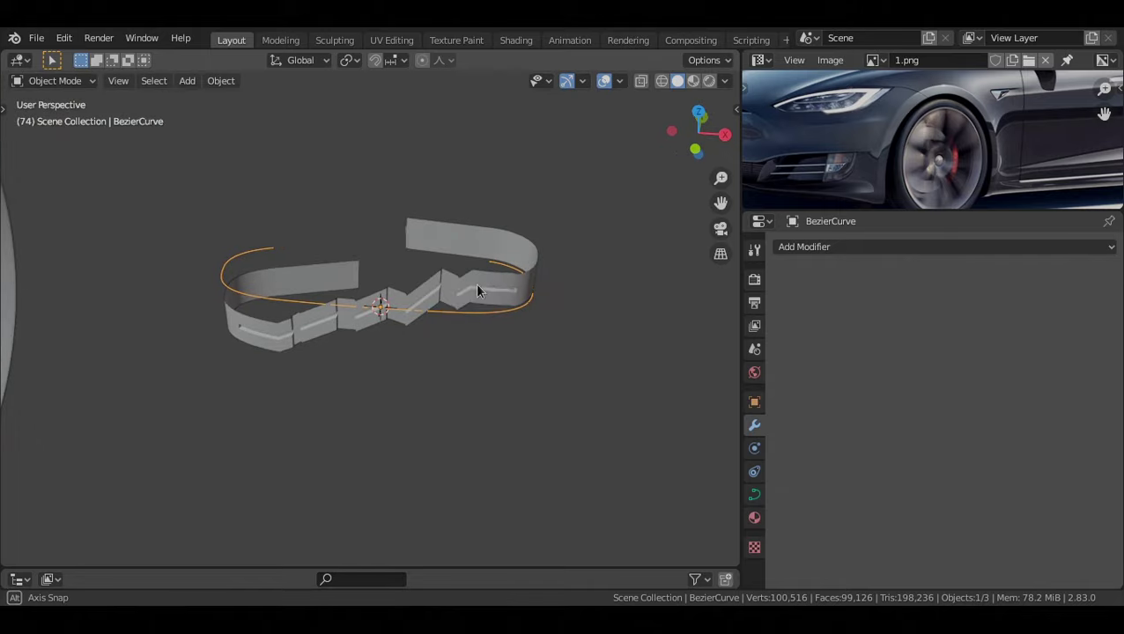
{"action": "middle_click_drag", "start_coordinate": [389, 233], "coordinate": [366, 239]}
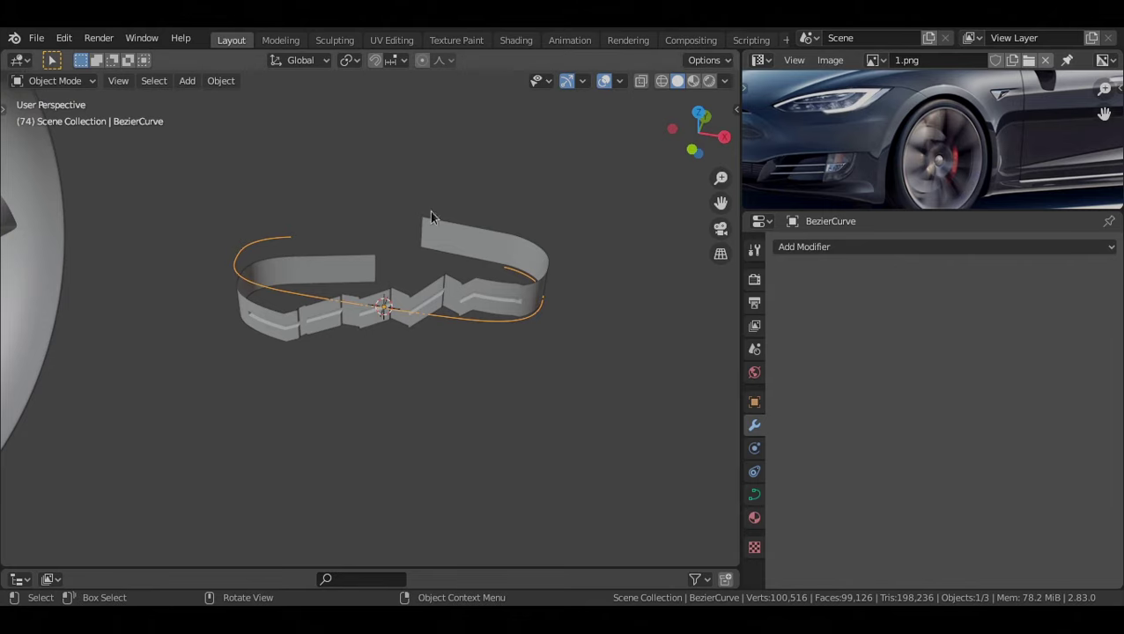
{"action": "scroll", "coordinate": [392, 346], "scroll_direction": "up", "scroll_amount": 1}
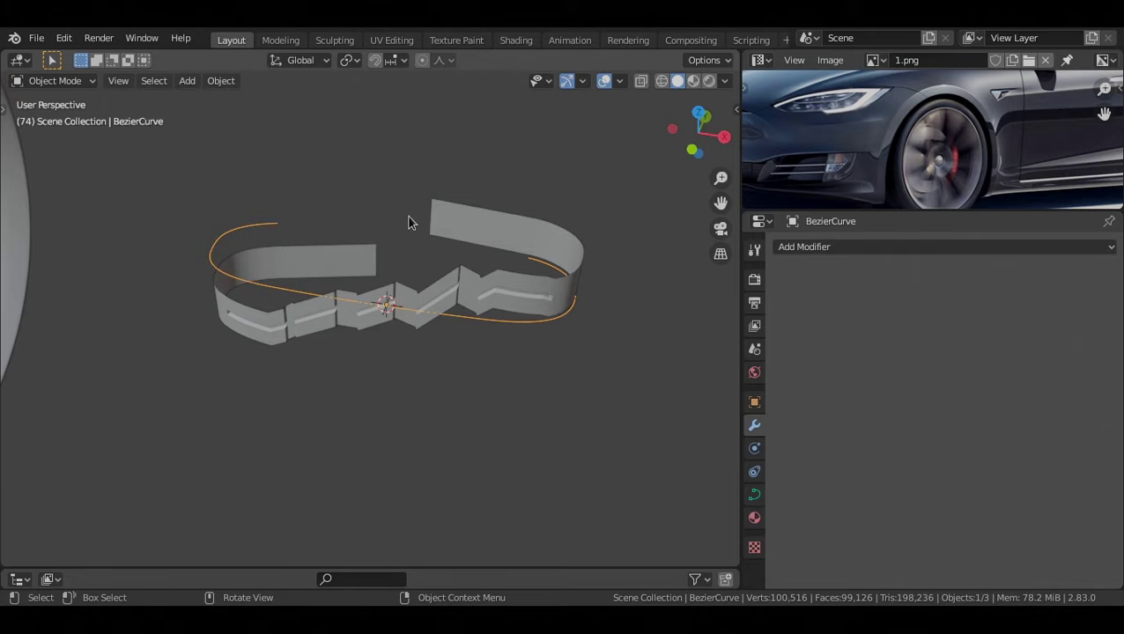
{"action": "scroll", "coordinate": [320, 419], "scroll_direction": "up", "scroll_amount": 2}
{"action": "middle_click_drag", "start_coordinate": [452, 270], "coordinate": [351, 338], "text": "shift"}
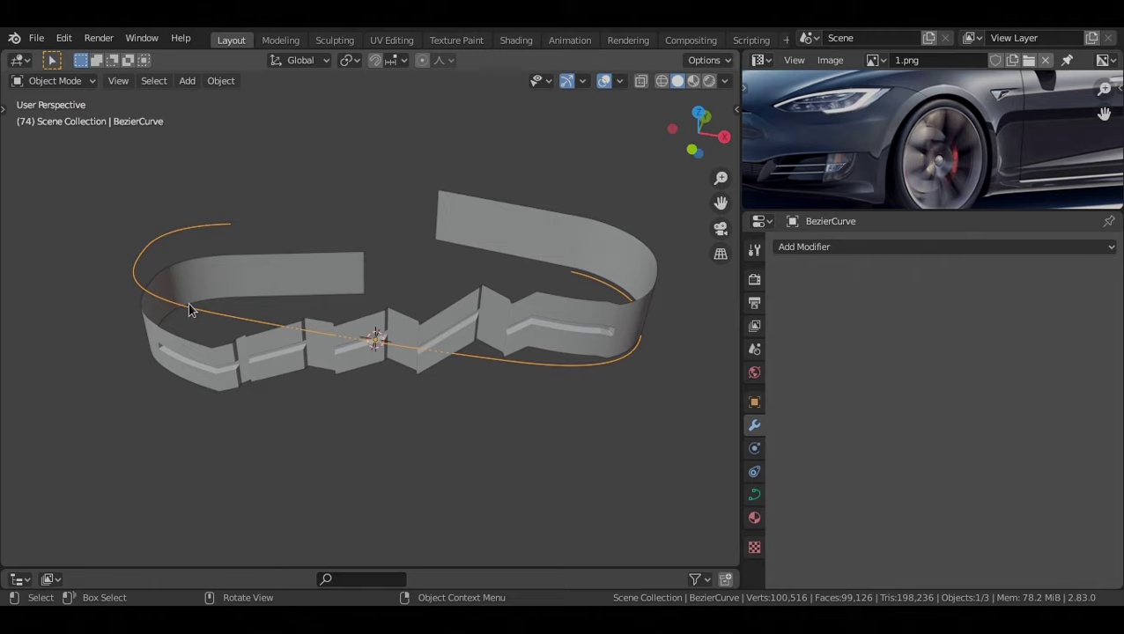
{"action": "key", "text": "shift+s"}
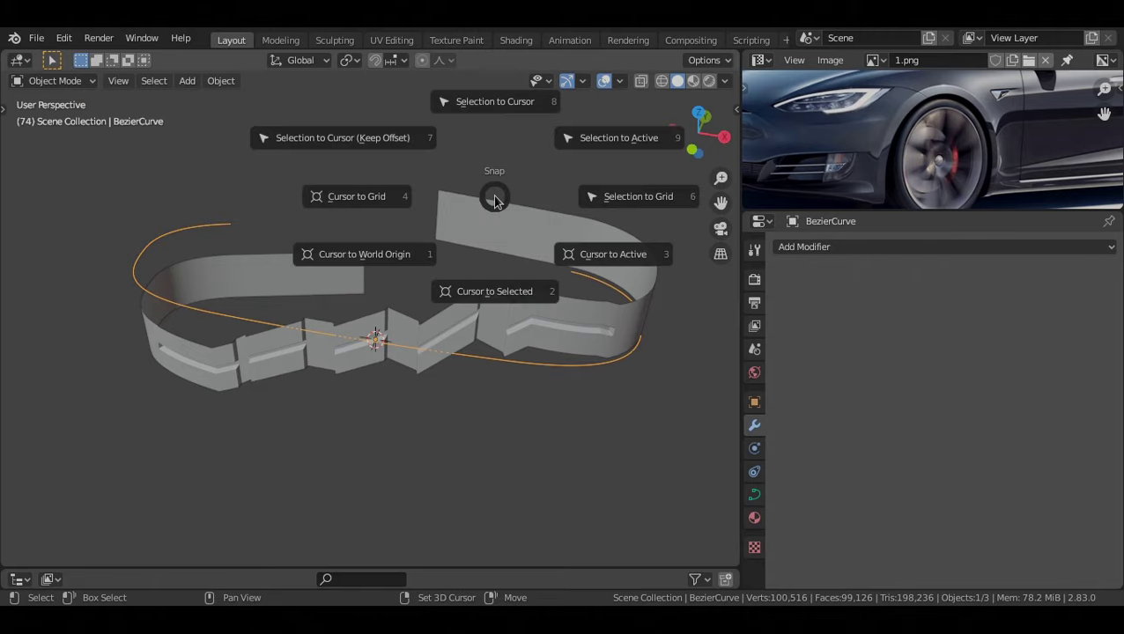
{"action": "left_click", "coordinate": [524, 309]}
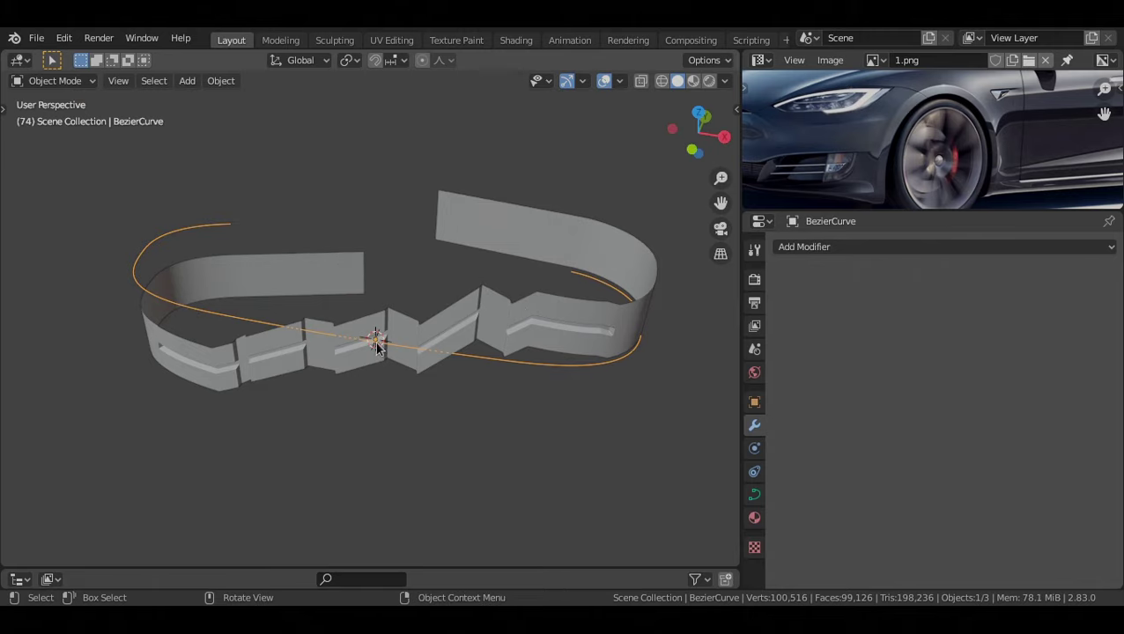
Add a Bezier circle with a 1 m radius at the 3D cursor
{"action": "middle_click_drag", "start_coordinate": [373, 385], "coordinate": [394, 368]}
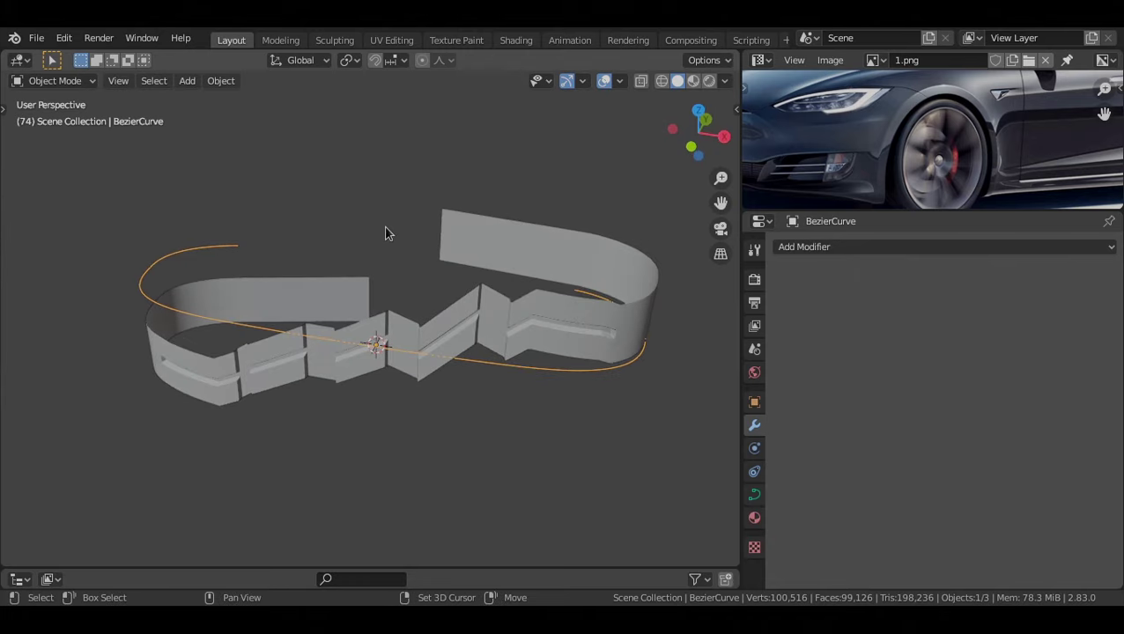
{"action": "key", "text": "shift+a"}
{"action": "mouse_move", "coordinate": [389, 228]}
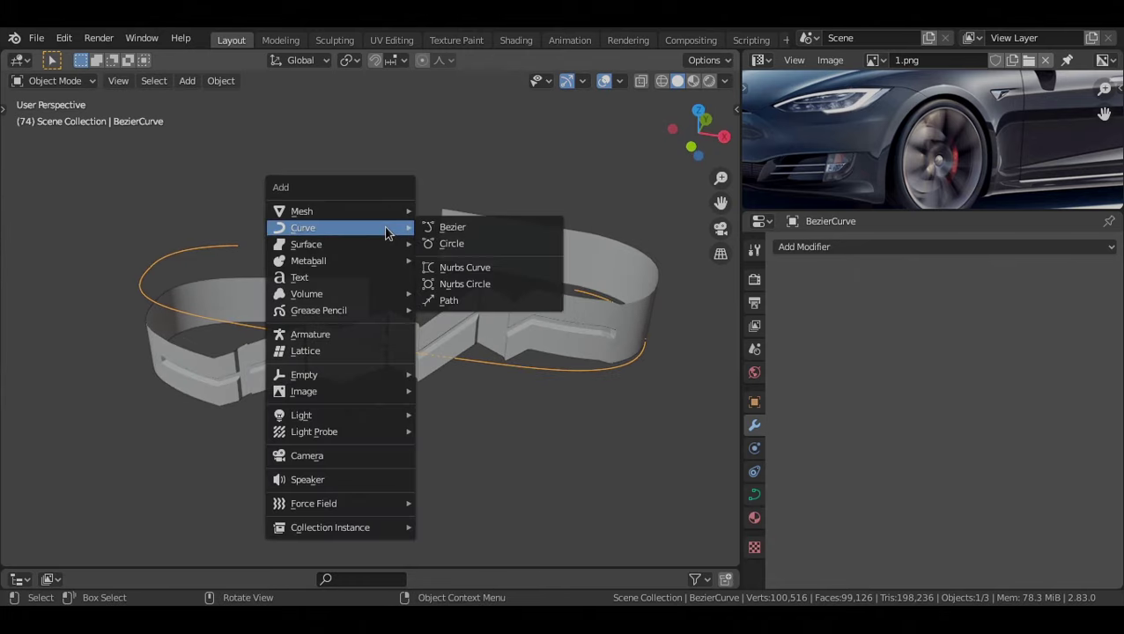
{"action": "left_click", "coordinate": [531, 245]}
{"action": "scroll", "coordinate": [532, 246], "scroll_direction": "down", "scroll_amount": 10}
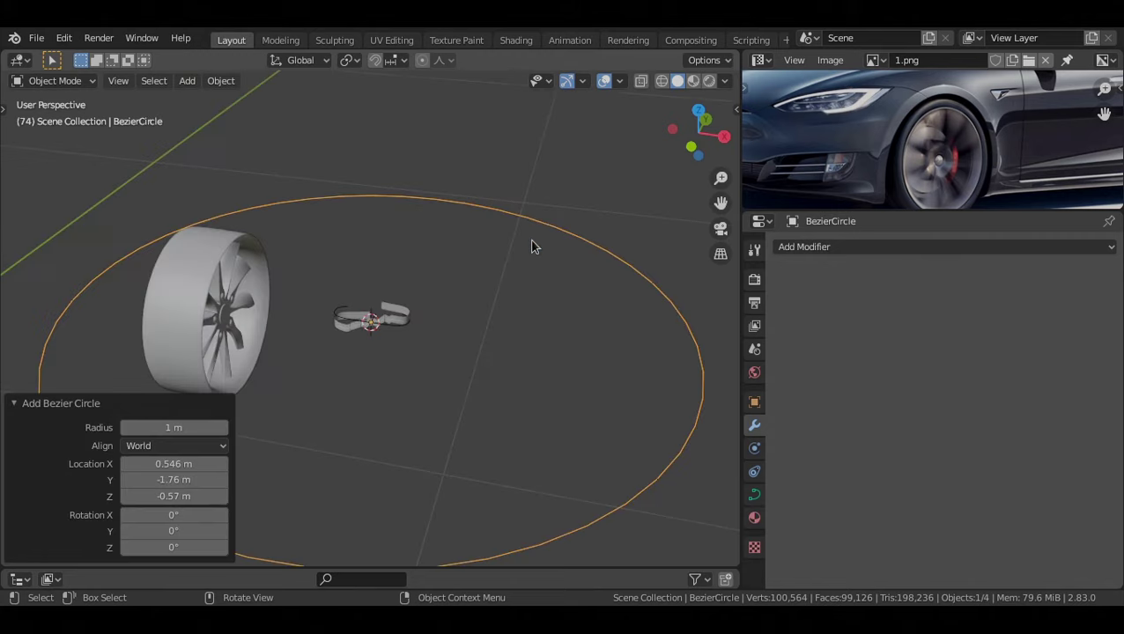
{"action": "middle_click_drag", "start_coordinate": [533, 246], "coordinate": [345, 350]}
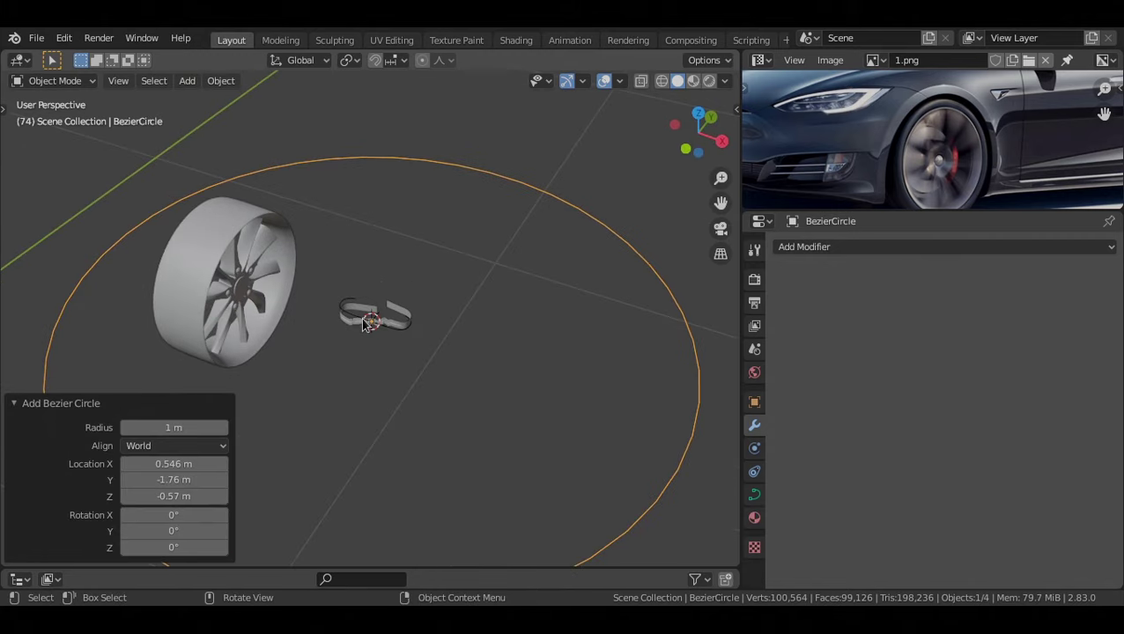
Align the new Bezier circle to the right side view so that it is parallel to the wheel face
{"action": "scroll", "coordinate": [369, 325], "scroll_direction": "up", "scroll_amount": 8}
{"action": "key", "text": "KP_3"}
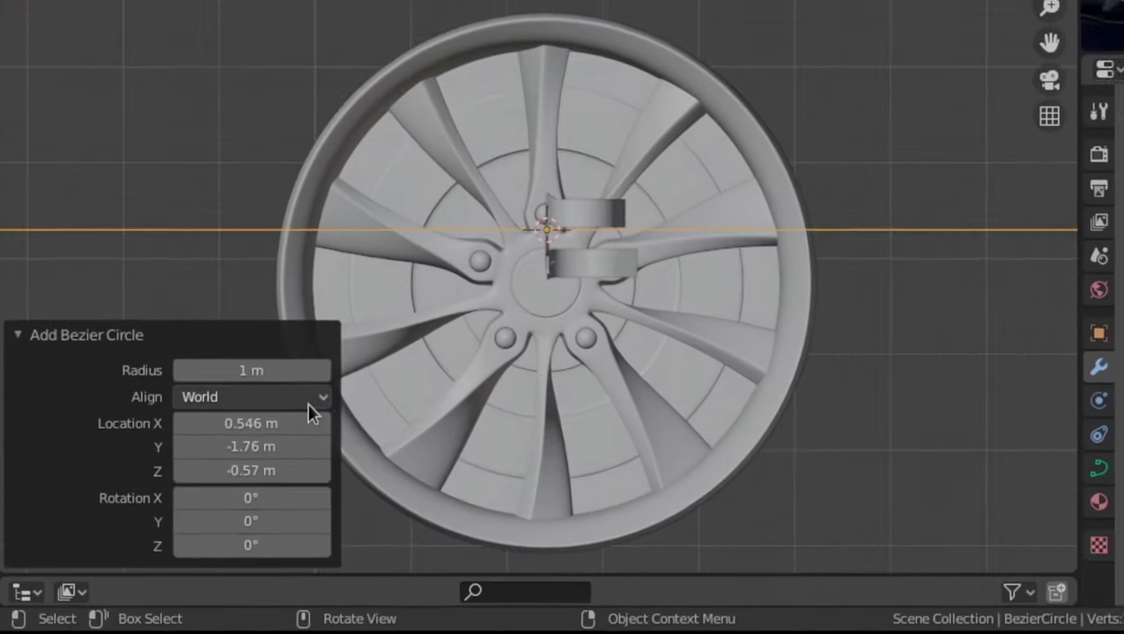
{"action": "left_click", "coordinate": [311, 415]}
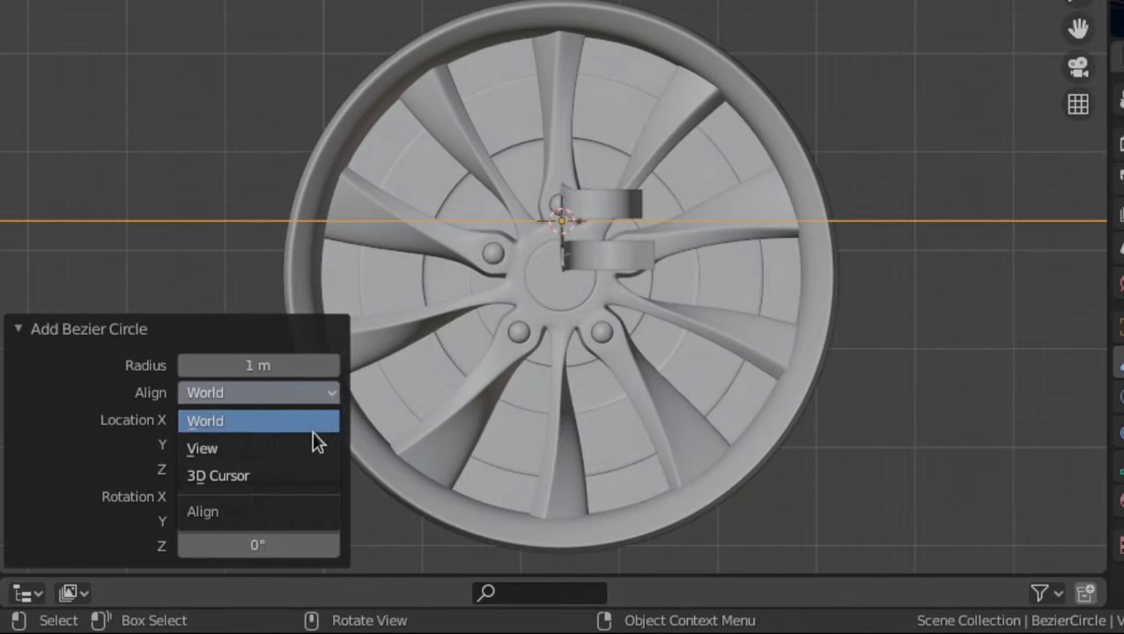
{"action": "left_click", "coordinate": [312, 448]}
{"action": "scroll", "coordinate": [729, 283], "scroll_direction": "down", "scroll_amount": 5}
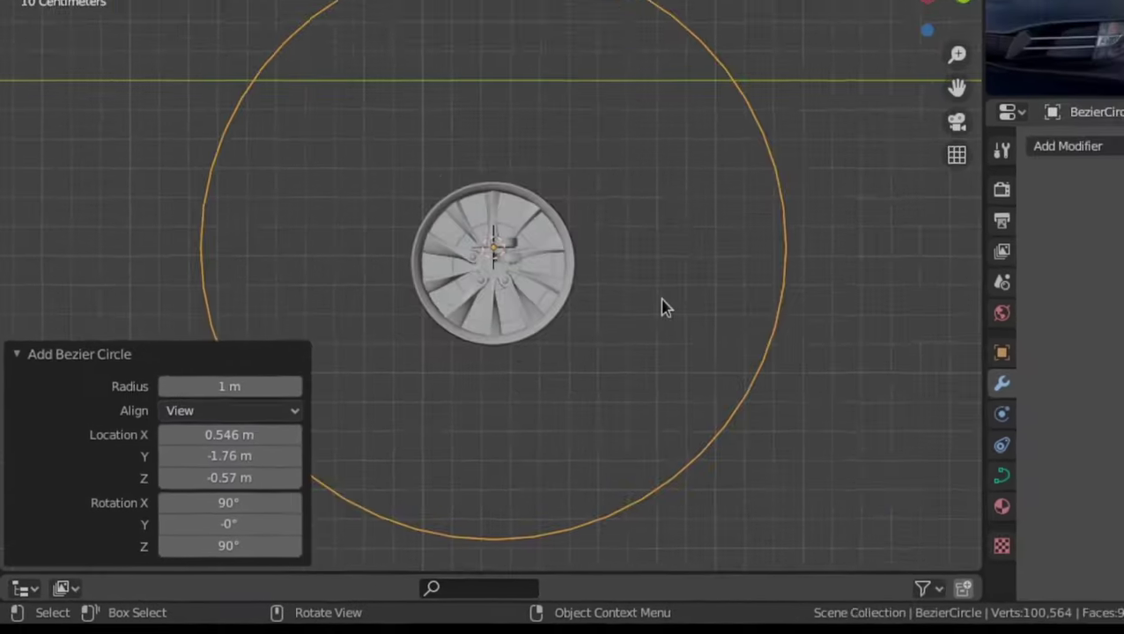
{"action": "scroll", "coordinate": [662, 299], "scroll_direction": "down", "scroll_amount": 1}
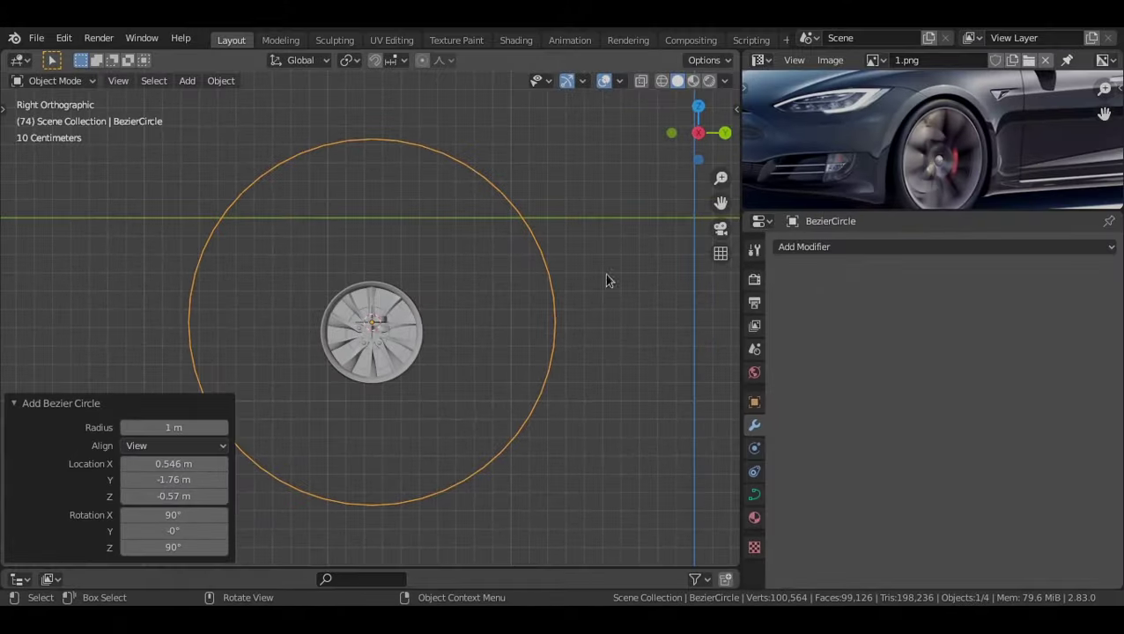
{"action": "scroll", "coordinate": [404, 403], "scroll_direction": "up", "scroll_amount": 2}
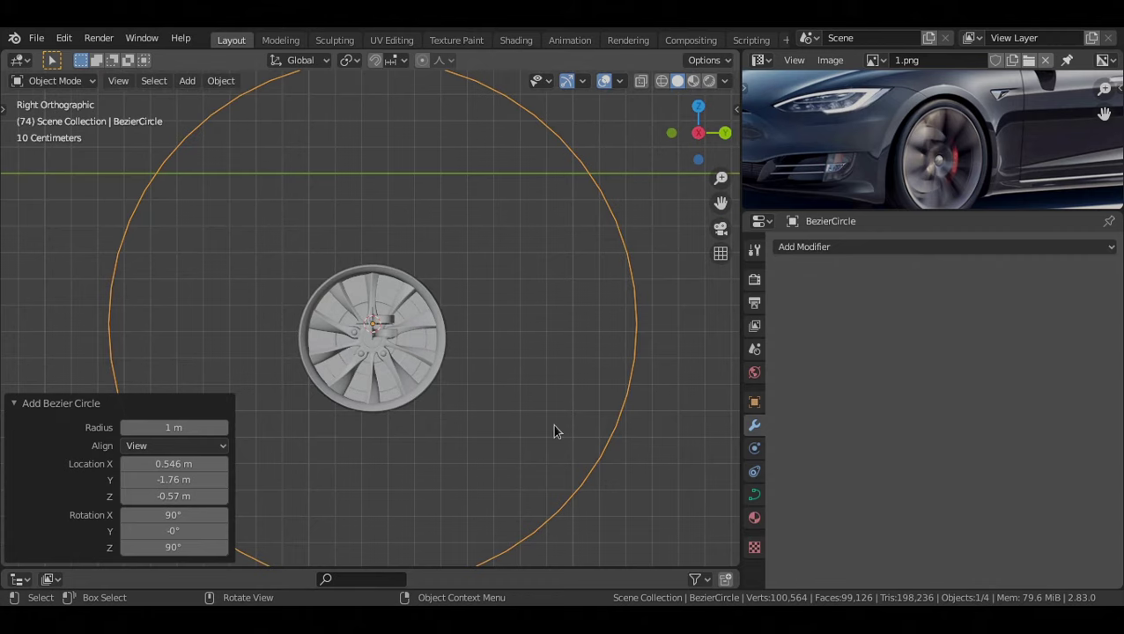
Select the tread strip, its curve and the circle together and move them about -0.0022 m in Y and -0.0553 m in Z to the wheel's centre
{"action": "middle_click_drag", "start_coordinate": [554, 432], "coordinate": [309, 236]}
{"action": "left_click_drag", "start_coordinate": [310, 238], "coordinate": [501, 398]}
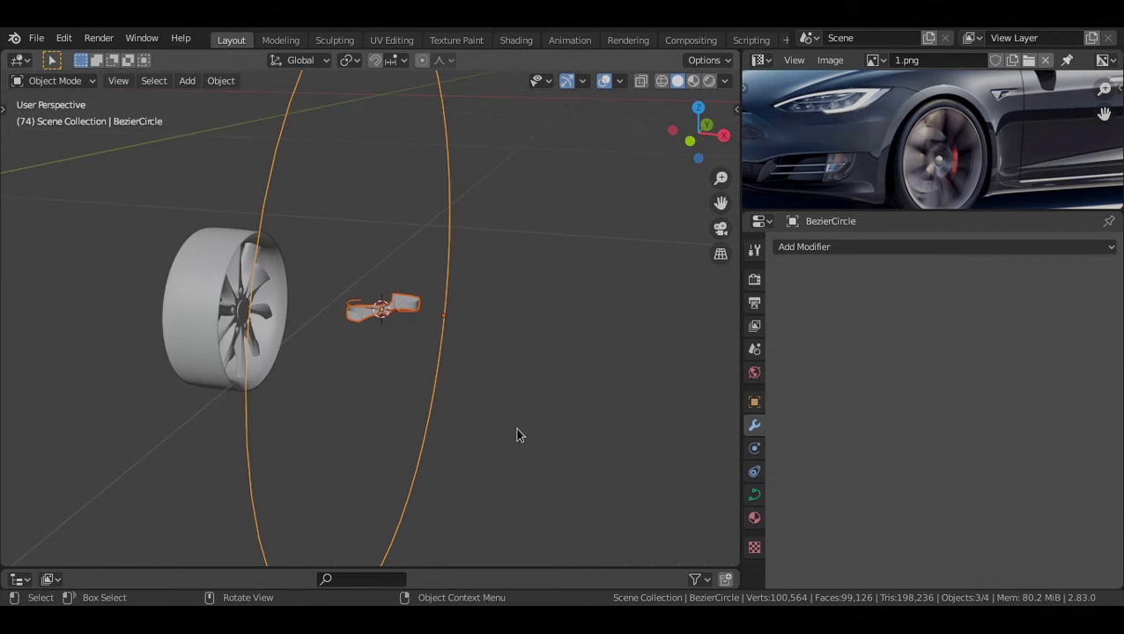
{"action": "key", "text": "KP_3"}
{"action": "key", "text": "g"}
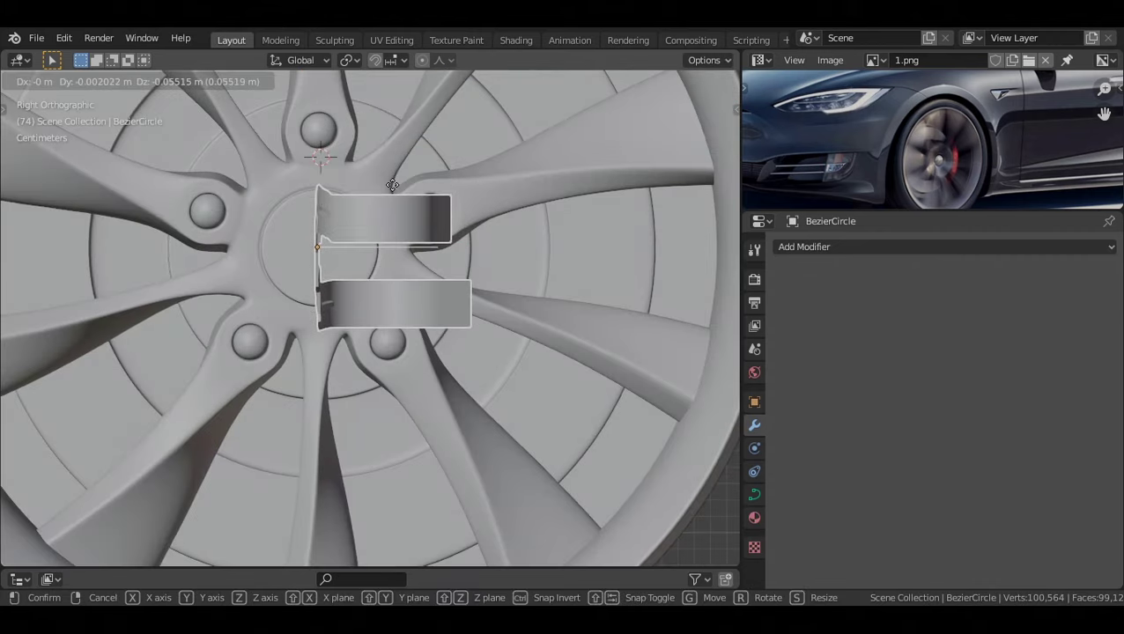
{"action": "left_click", "coordinate": [392, 185]}
Move the strip, curve and circle along global X to the wheel, working in the top view
{"action": "key", "text": "KP_7"}
{"action": "scroll", "coordinate": [423, 293], "scroll_direction": "down", "scroll_amount": 2}
{"action": "key", "text": "g"}
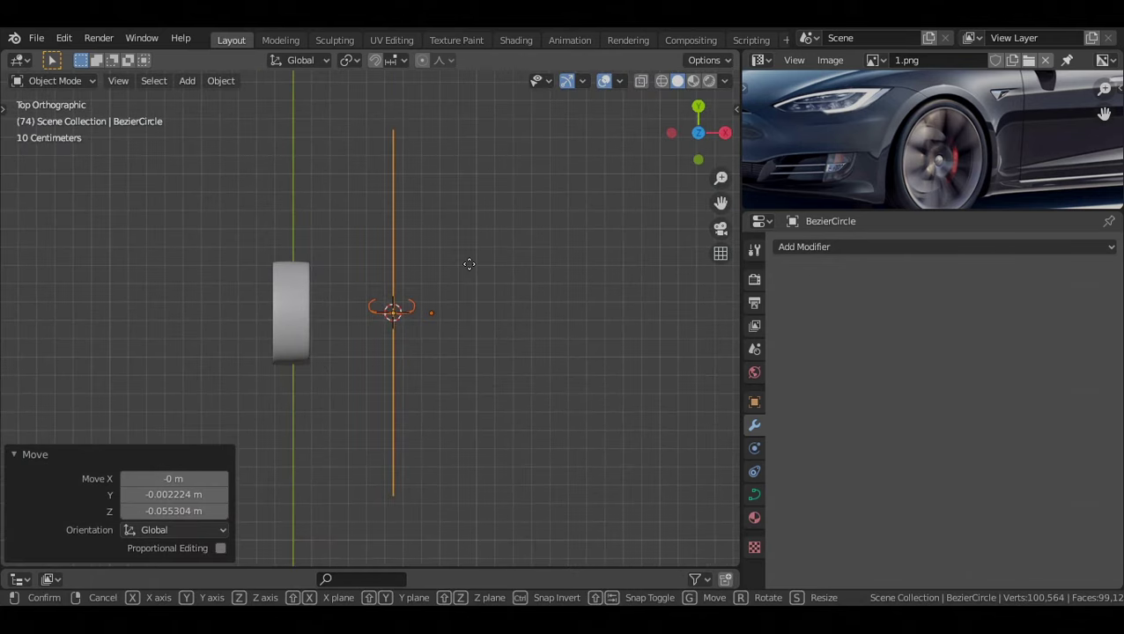
{"action": "key", "text": "x"}
{"action": "left_click", "coordinate": [319, 280]}
Scale the Bezier circle down in the right view by 0.309, and by a further 1.058, so it sits slightly outside the wheel's rim
{"action": "key", "text": "KP_3"}
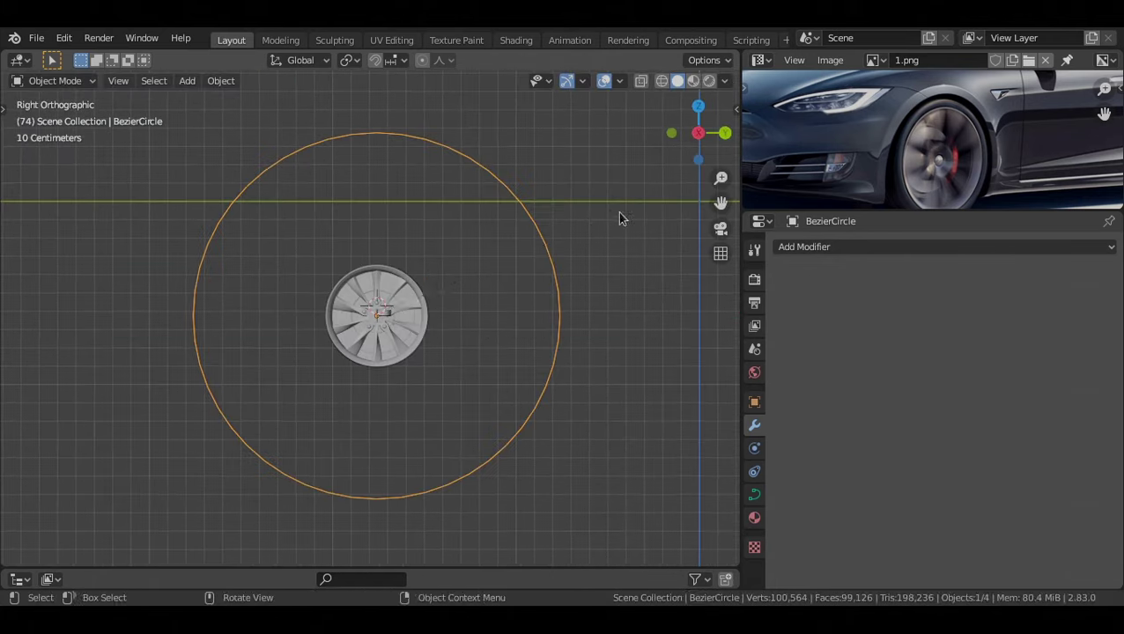
{"action": "key", "text": "s"}
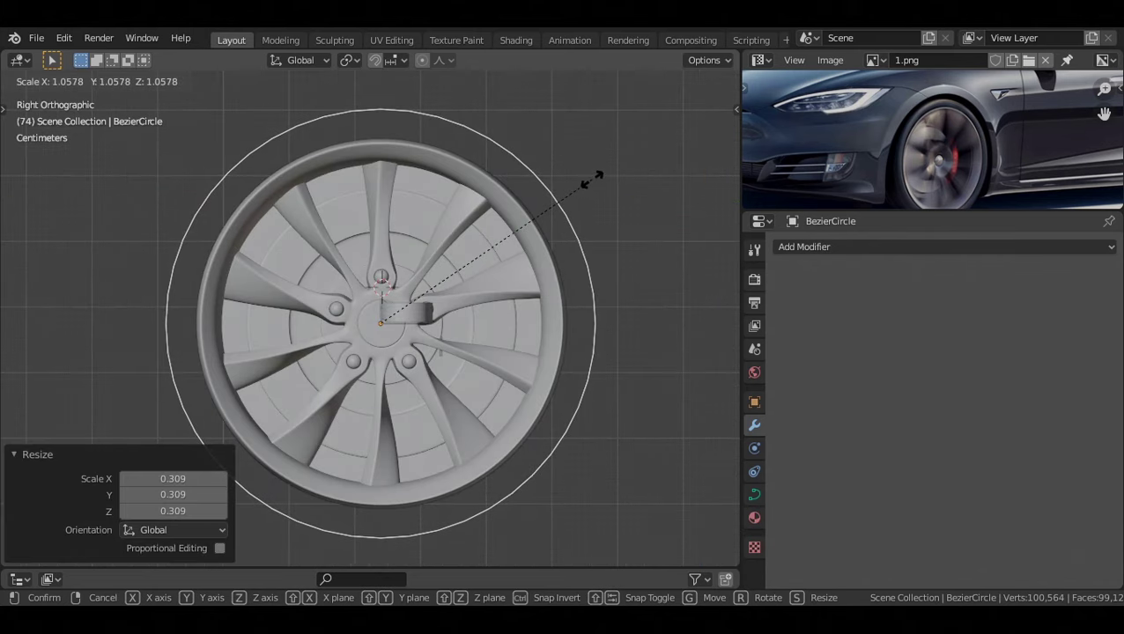
{"action": "left_click", "coordinate": [592, 180]}
{"action": "middle_click_drag", "start_coordinate": [461, 250], "coordinate": [491, 212], "text": "shift"}
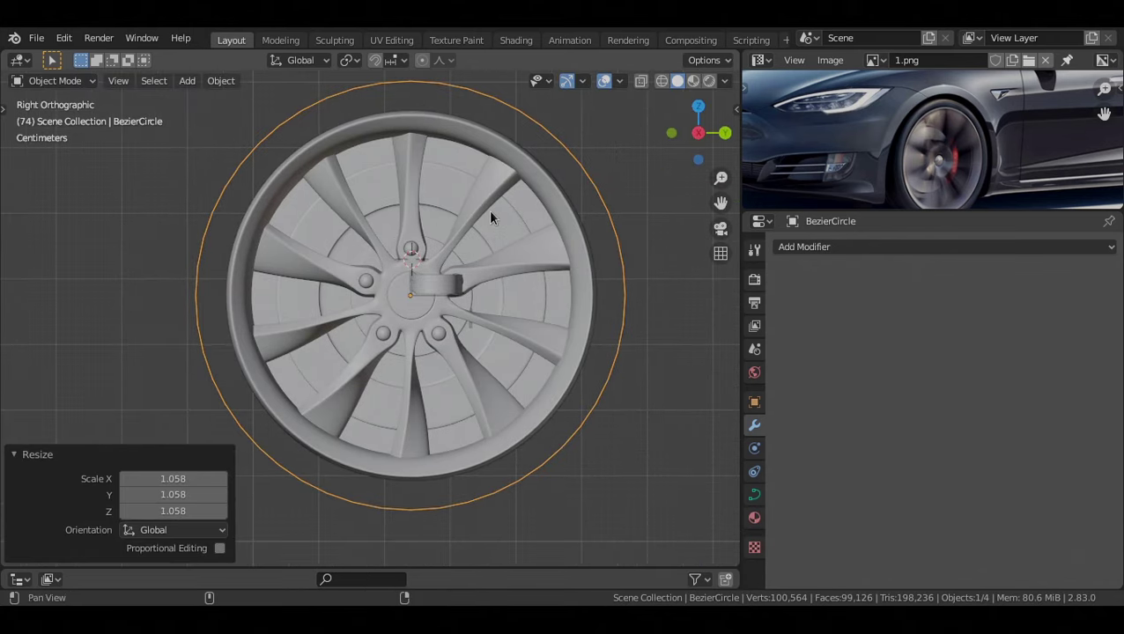
Select the wheel and hide it so only the tread strip and its curves remain in view
{"action": "left_click", "coordinate": [490, 211]}
{"action": "middle_click_drag", "start_coordinate": [347, 239], "coordinate": [455, 352]}
{"action": "key", "text": "h"}
Select the tread strip and move its Bevel modifier below the Curve modifier, working in the front view
{"action": "left_click", "coordinate": [431, 306]}
{"action": "key", "text": "grave"}
{"action": "left_click", "coordinate": [321, 226]}
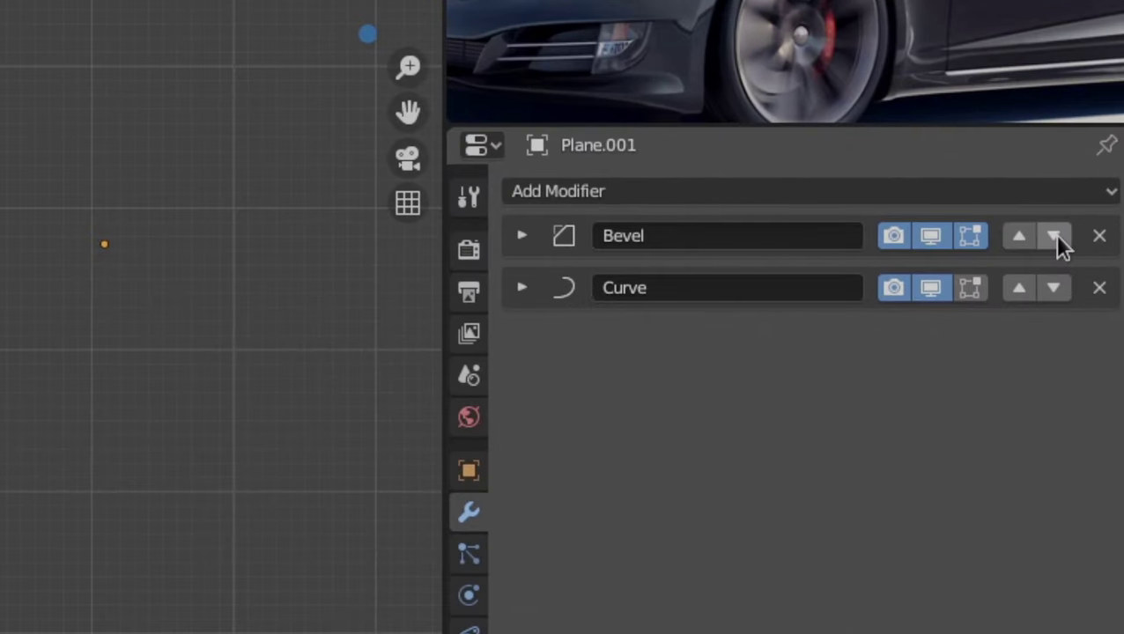
{"action": "left_click", "coordinate": [1081, 272]}
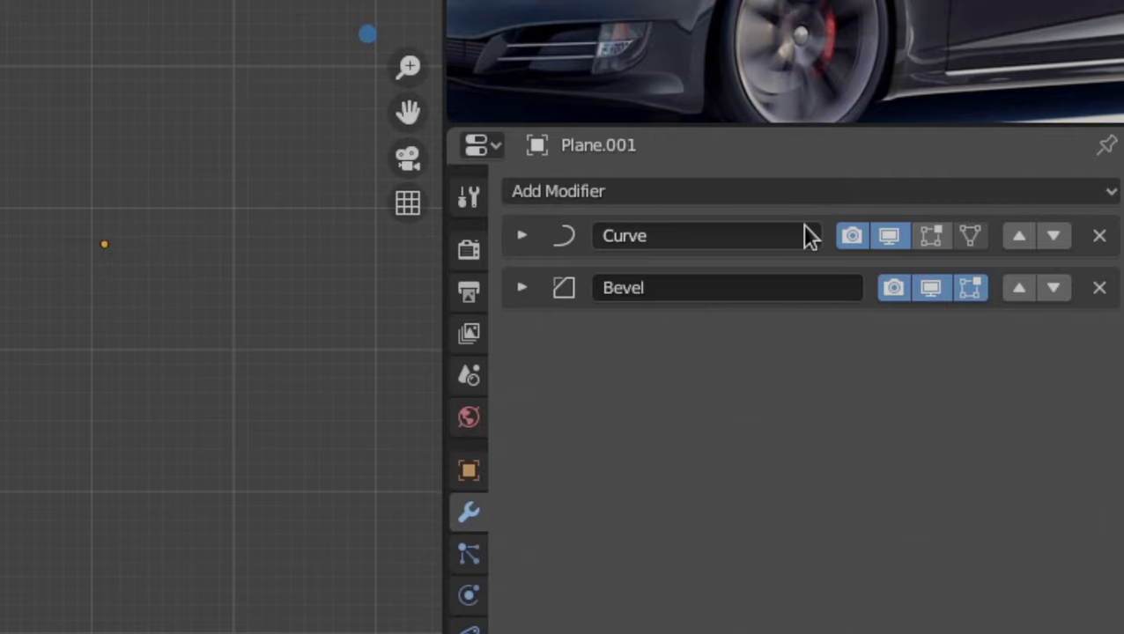
{"action": "scroll", "coordinate": [220, 317], "scroll_direction": "up", "scroll_amount": 3}
{"action": "middle_click_drag", "start_coordinate": [10, 170], "coordinate": [0, 265], "text": "shift"}
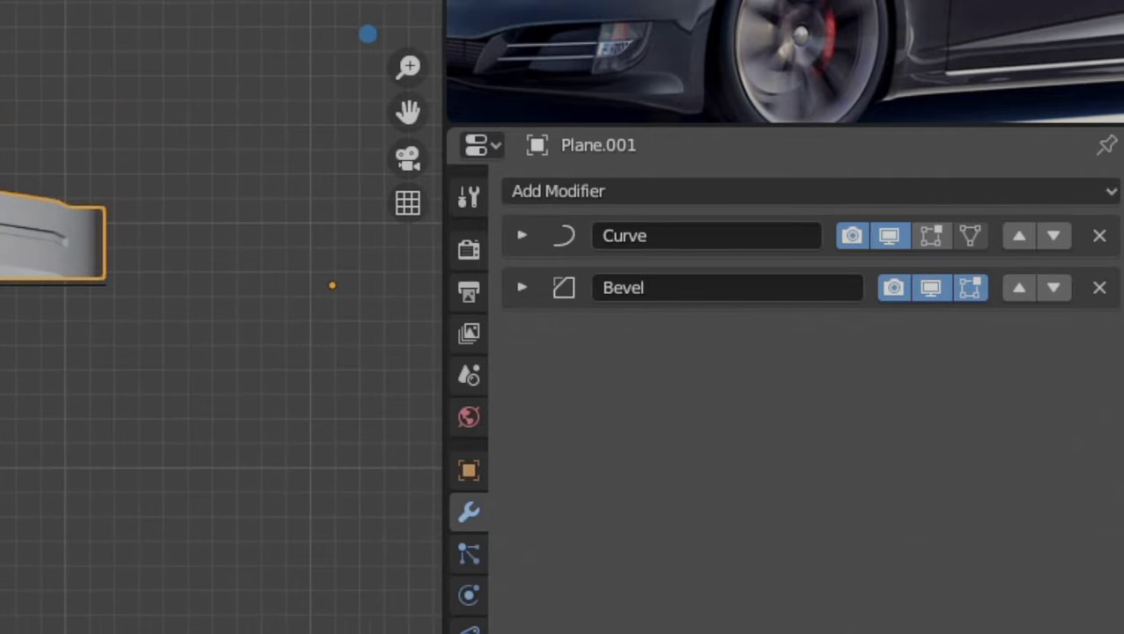
{"action": "scroll", "coordinate": [334, 284], "scroll_direction": "up", "scroll_amount": 4}
{"action": "scroll", "coordinate": [457, 279], "scroll_direction": "down", "scroll_amount": 6}
{"action": "middle_click_drag", "start_coordinate": [457, 279], "coordinate": [434, 234], "text": "shift"}
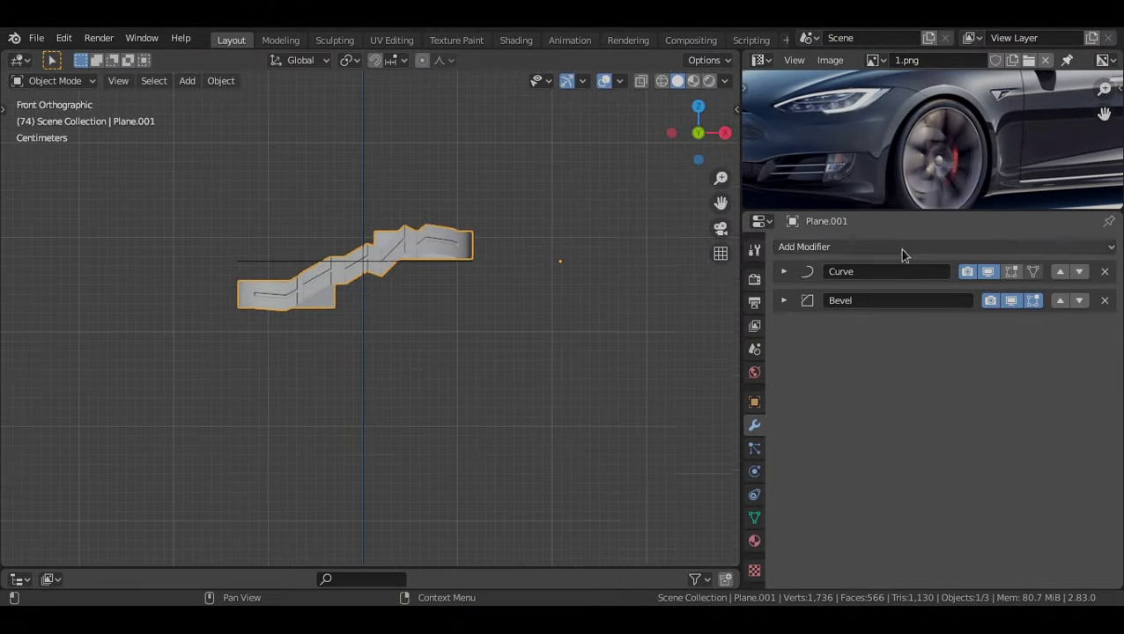
Add a second Curve modifier to the tread strip and place it directly above the Bevel modifier
{"action": "left_click", "coordinate": [902, 255]}
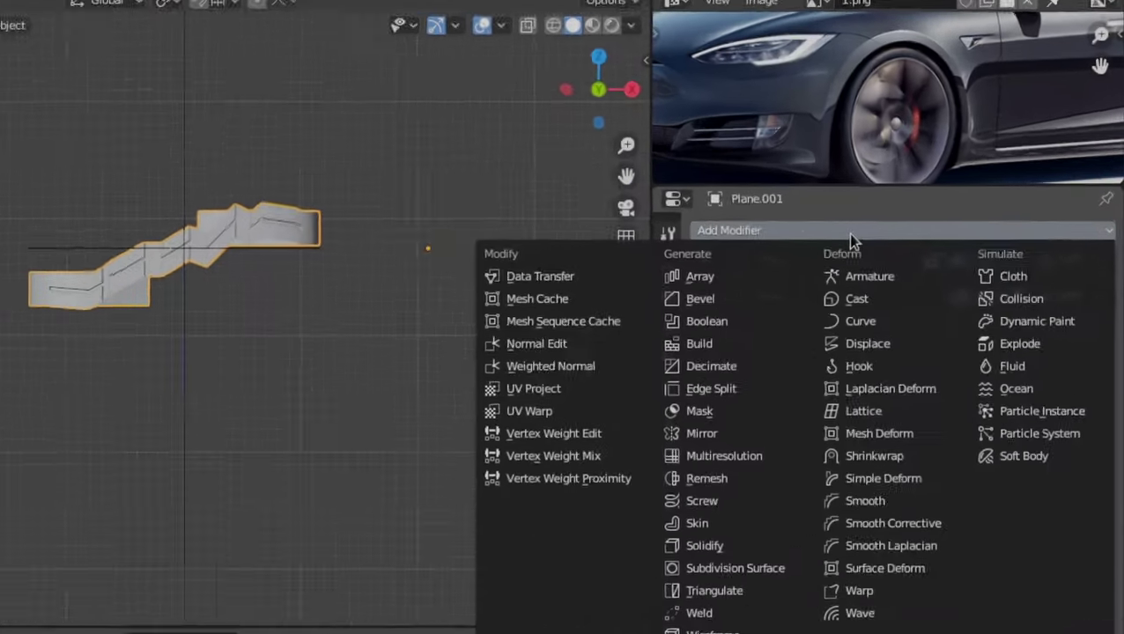
{"action": "left_click", "coordinate": [910, 321]}
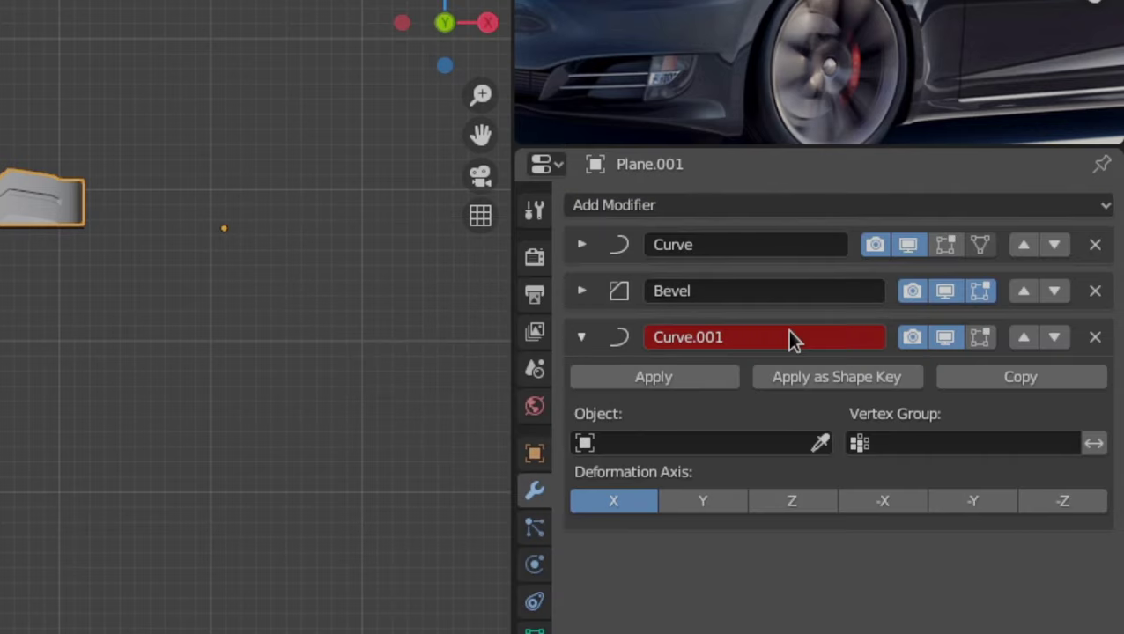
{"action": "left_click", "coordinate": [1024, 337]}
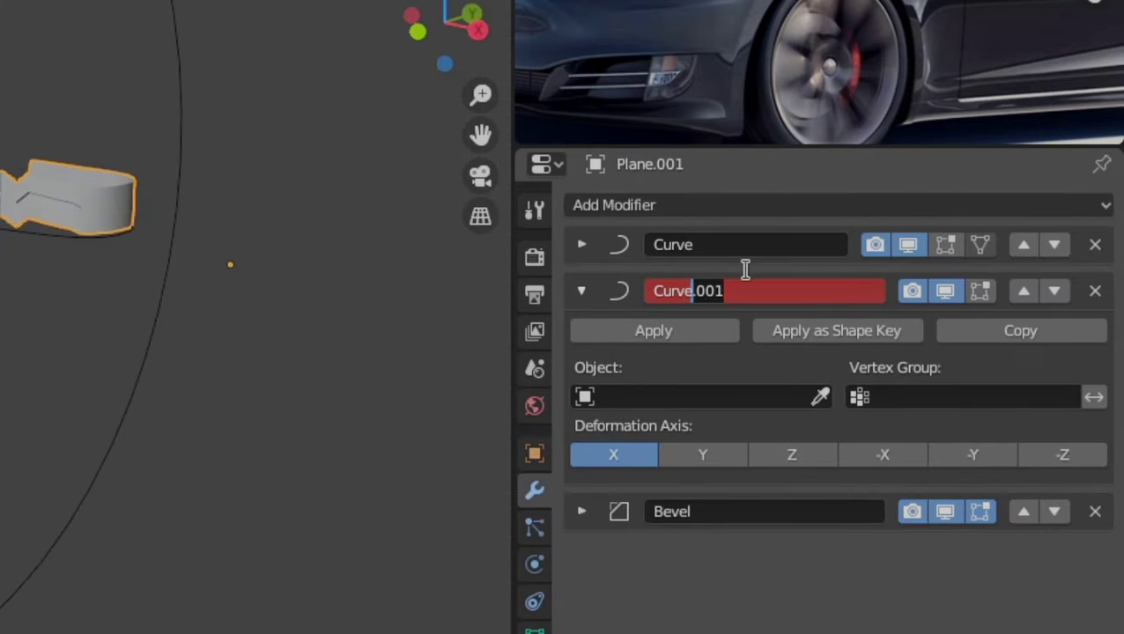
Rename the second Curve modifier Curve_circle and the first one Curve_bezier
{"action": "key", "text": "Return"}
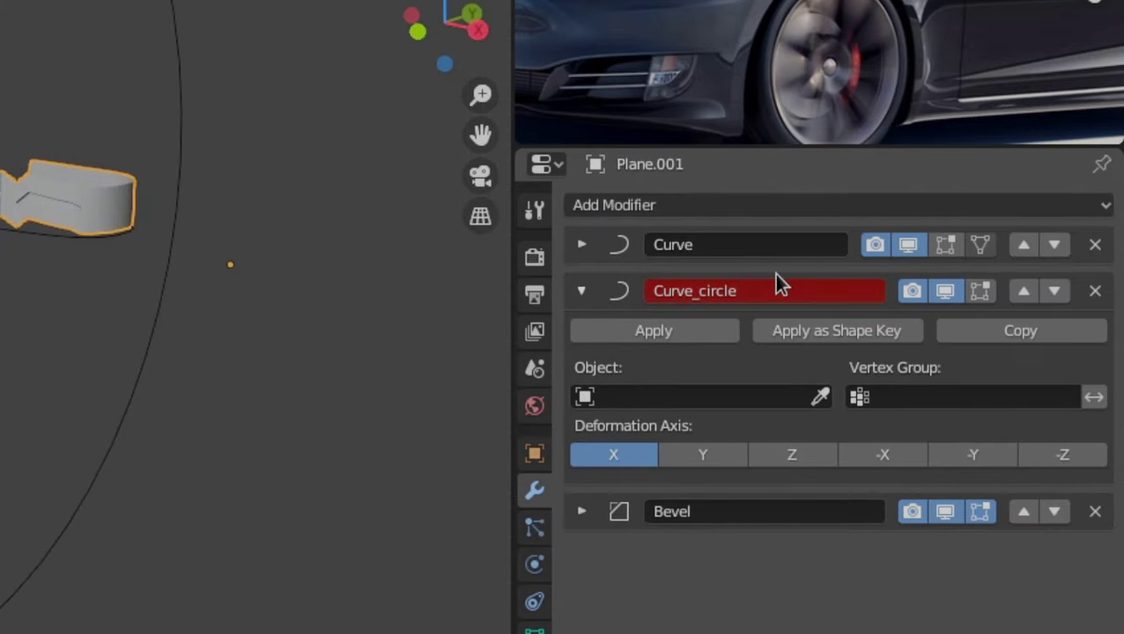
{"action": "left_click", "coordinate": [769, 246]}
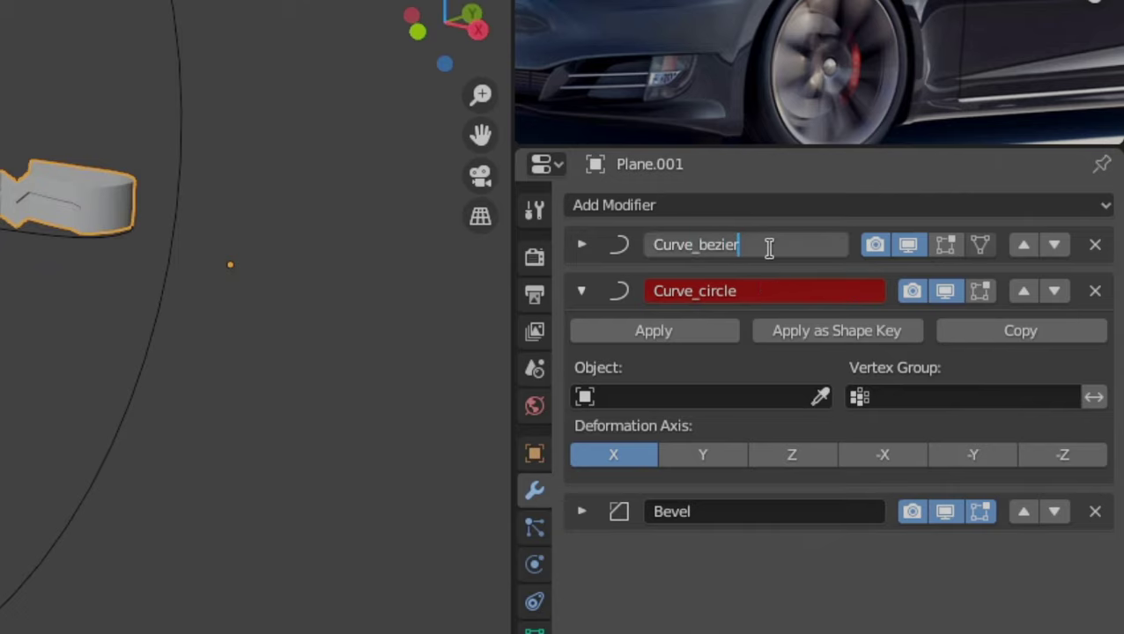
{"action": "type", "text": "_bezier"}
{"action": "key", "text": "Return"}
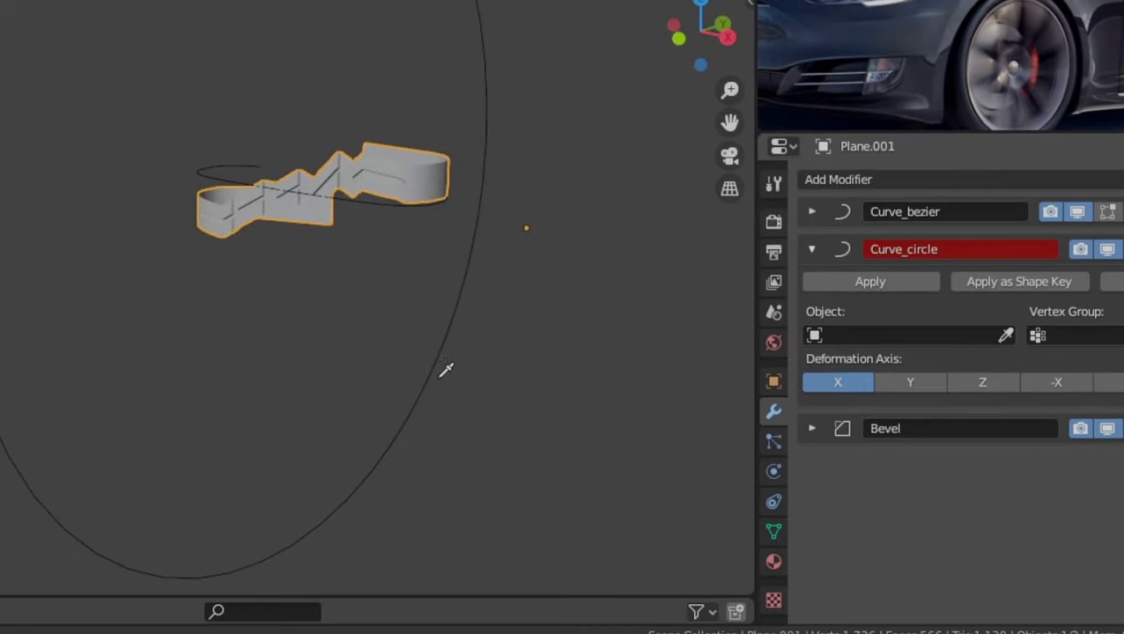
Pick the Bezier circle in the viewport as the deforming object of the Curve_circle modifier
{"action": "left_click", "coordinate": [421, 356]}
{"action": "middle_click_drag", "start_coordinate": [477, 319], "coordinate": [347, 326]}
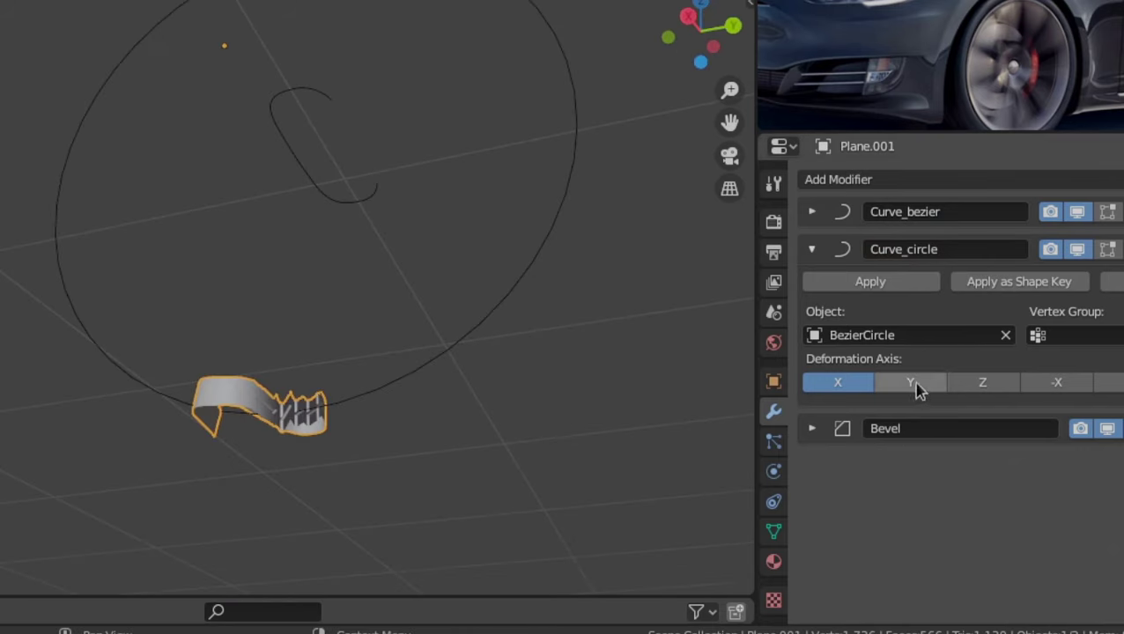
{"action": "scroll", "coordinate": [348, 411], "scroll_direction": "up", "scroll_amount": 2}
{"action": "middle_click_drag", "start_coordinate": [347, 411], "coordinate": [414, 372]}
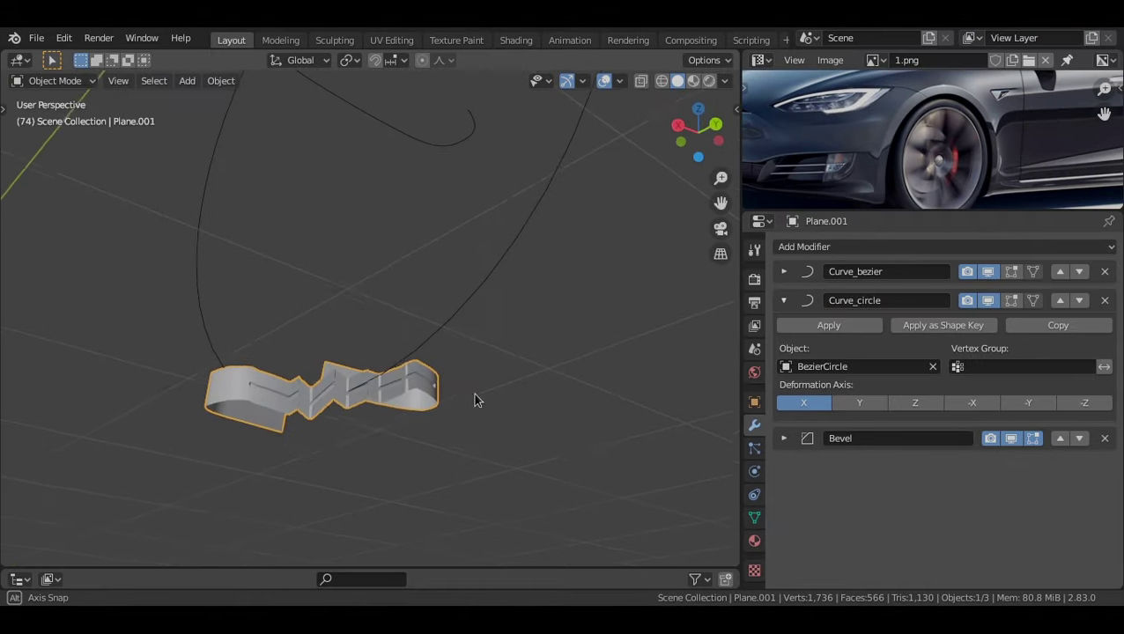
Try the Y, Z and -X deformation axes for the Curve_circle modifier and set it to -Y, checking the strip's orientation on the circle
{"action": "left_click", "coordinate": [861, 404]}
{"action": "left_click", "coordinate": [916, 403]}
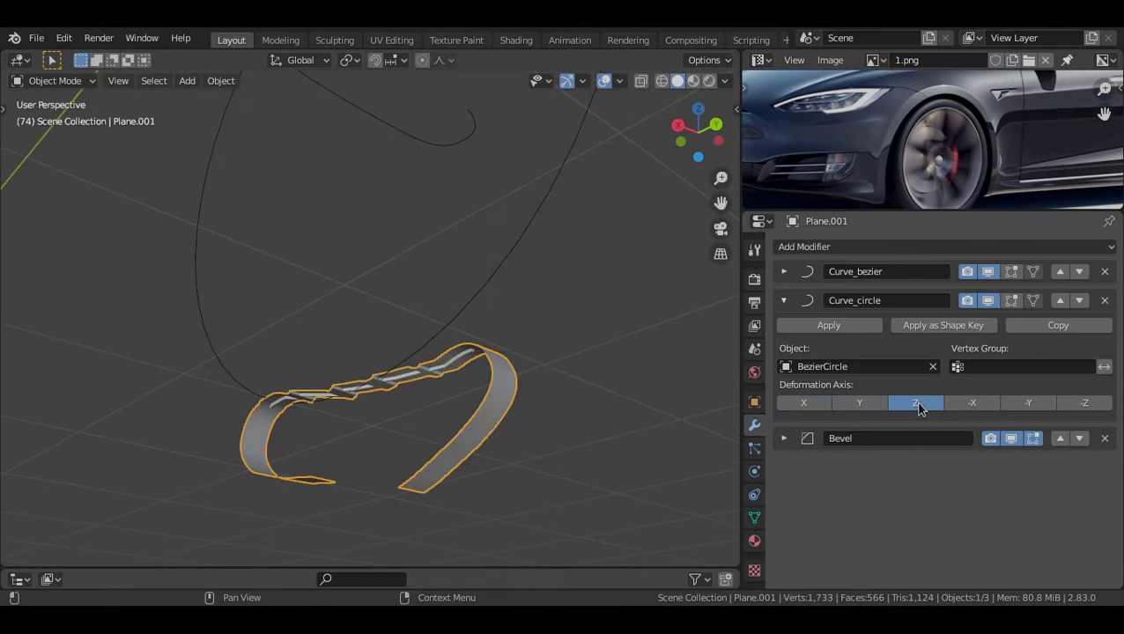
{"action": "left_click", "coordinate": [961, 403]}
{"action": "left_click", "coordinate": [1034, 402]}
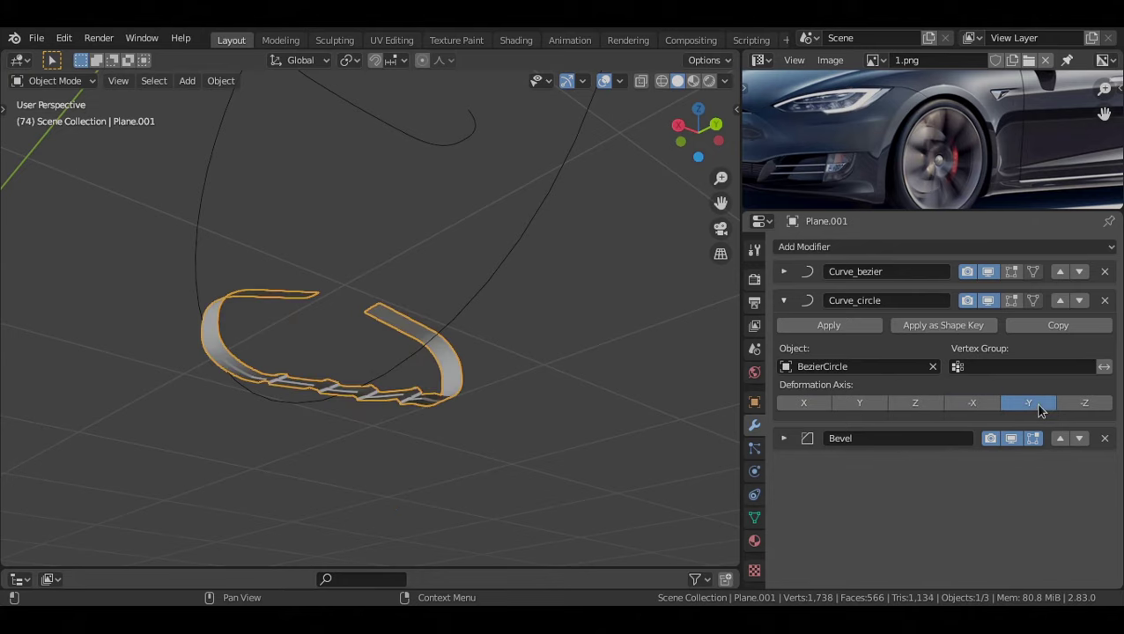
{"action": "left_click_drag", "start_coordinate": [397, 351], "coordinate": [460, 354], "text": "alt"}
{"action": "key", "text": "alt+a"}
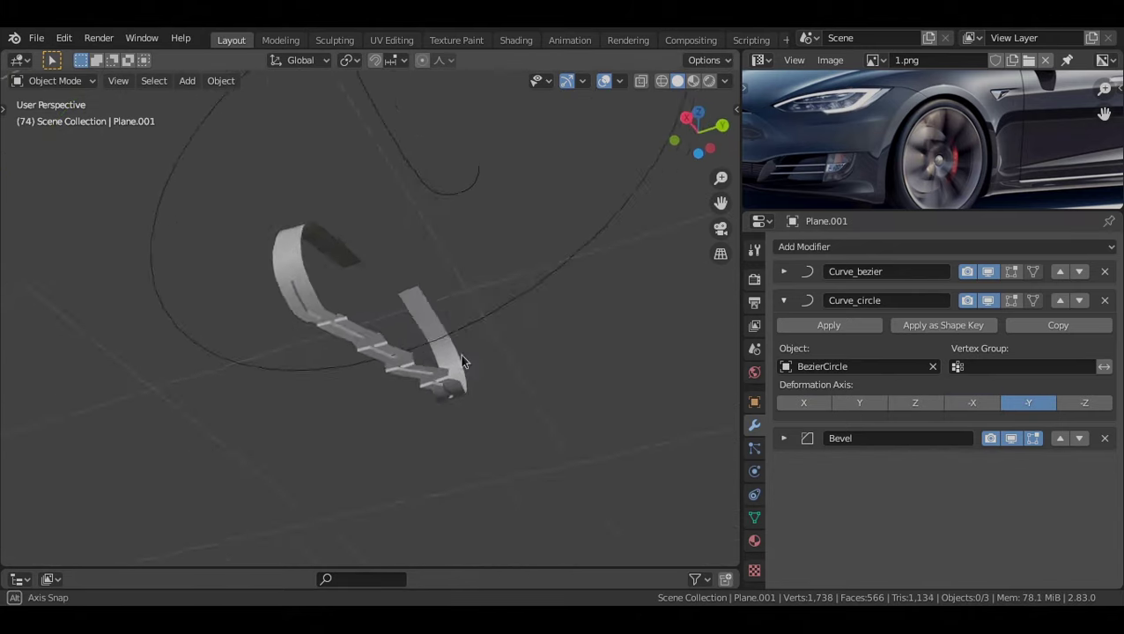
{"action": "middle_click_drag", "start_coordinate": [460, 354], "coordinate": [857, 378]}
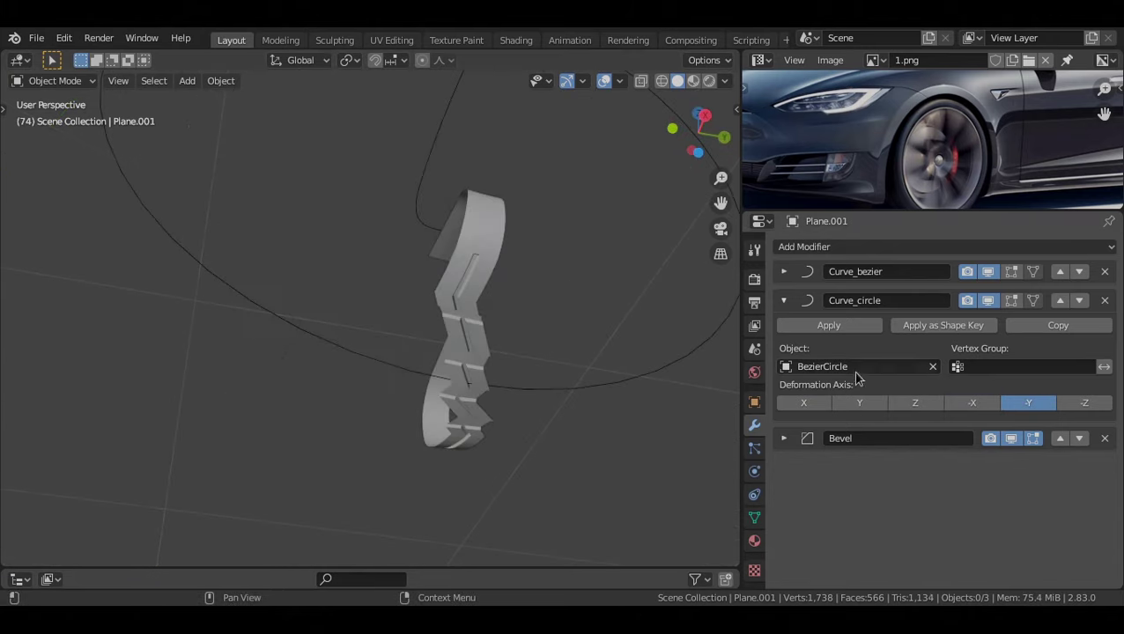
Add an Array modifier to the tread strip and move it above Curve_bezier to the start of the modifier stack
{"action": "left_click", "coordinate": [785, 301]}
{"action": "middle_click_drag", "start_coordinate": [487, 223], "coordinate": [564, 348]}
{"action": "left_click", "coordinate": [797, 248]}
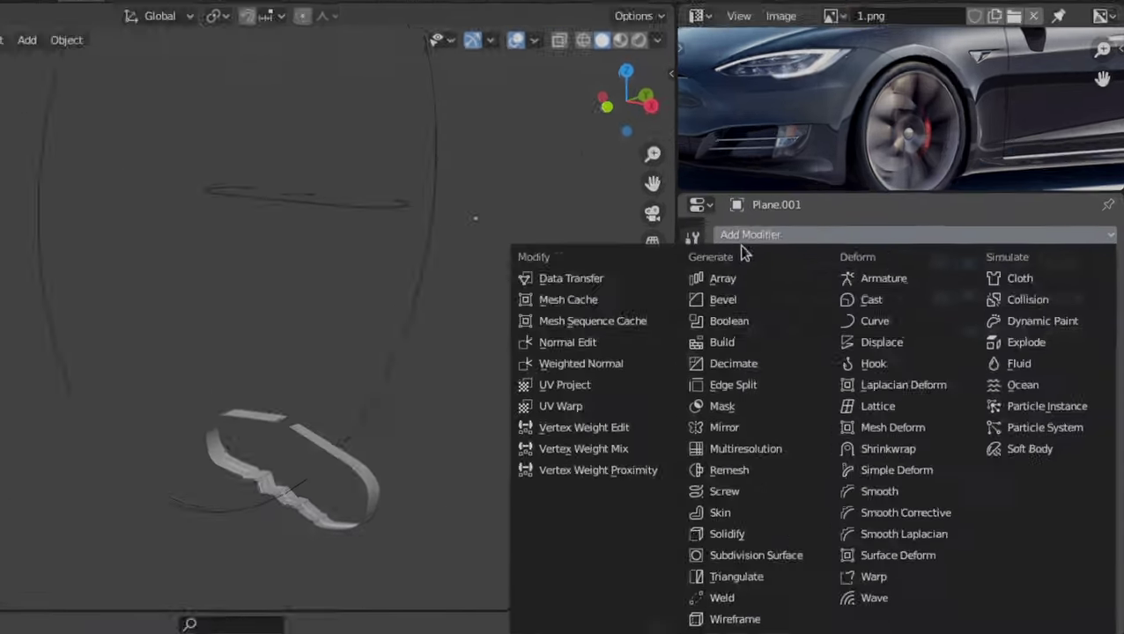
{"action": "left_click", "coordinate": [722, 279]}
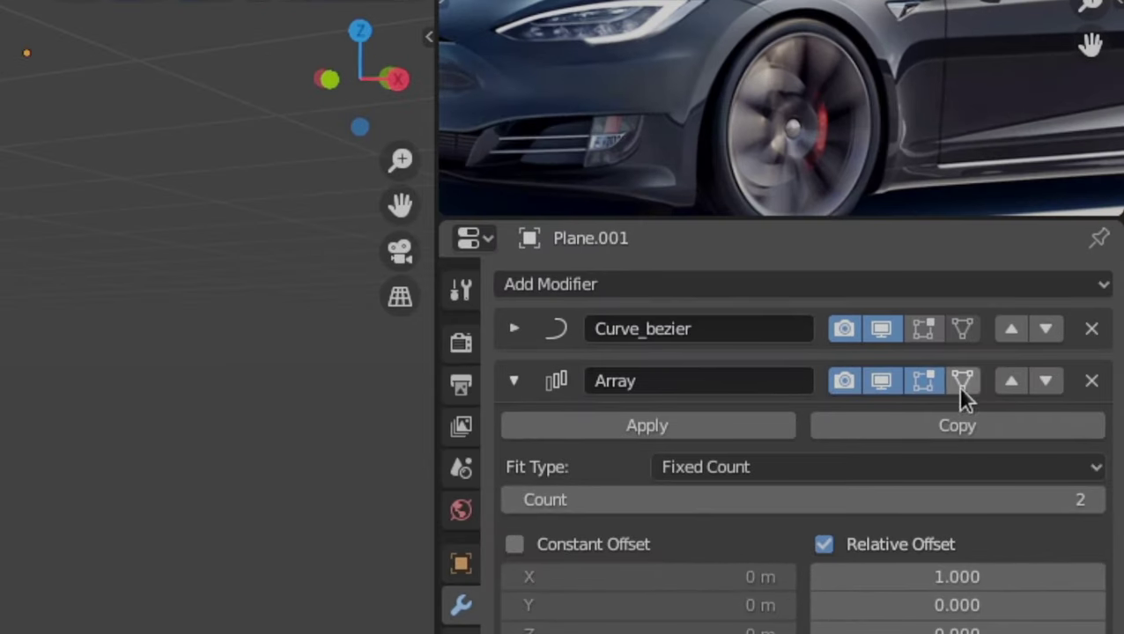
{"action": "left_click", "coordinate": [1010, 380]}
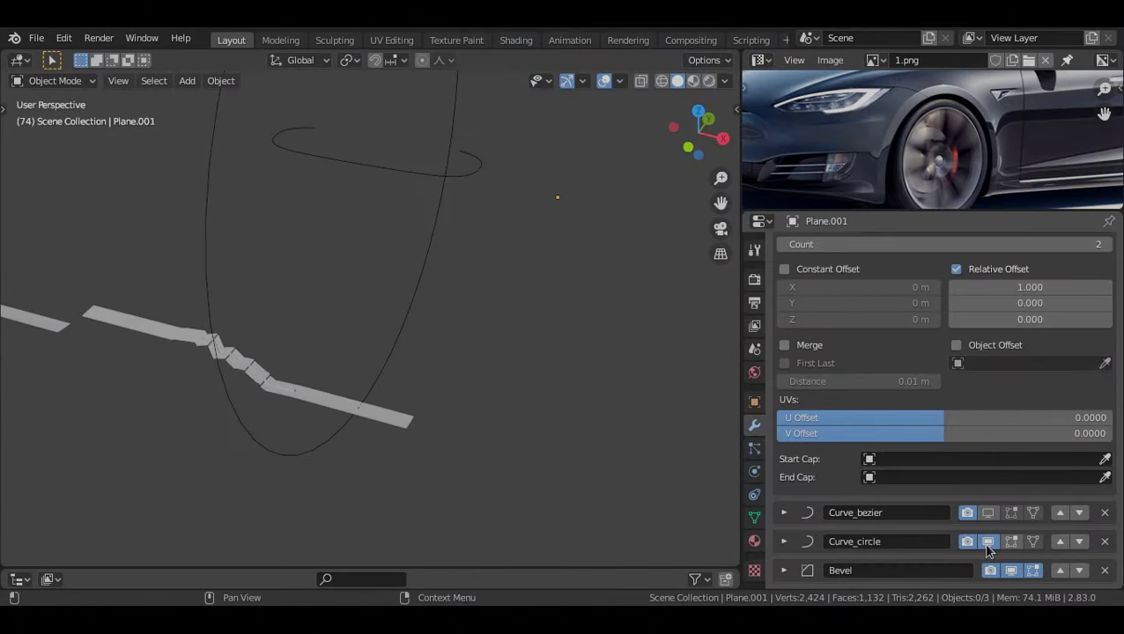
Turn off the viewport display of the Curve_bezier, Curve_circle and Bevel modifiers and look at the flat strip from the front
{"action": "left_click", "coordinate": [988, 542]}
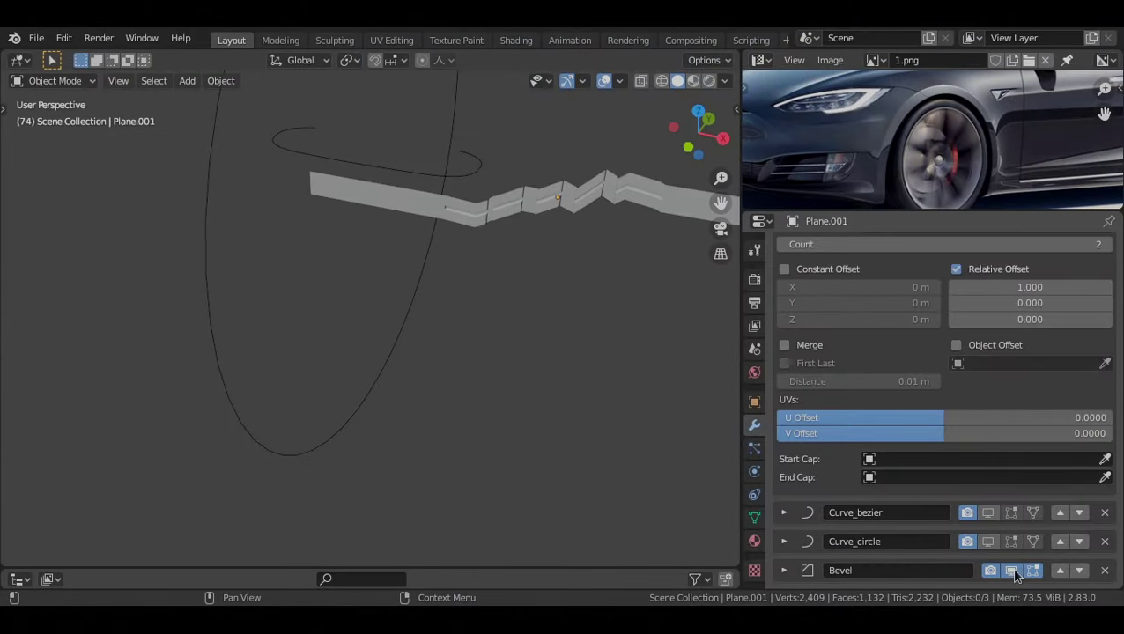
{"action": "middle_click_drag", "start_coordinate": [488, 274], "coordinate": [403, 336]}
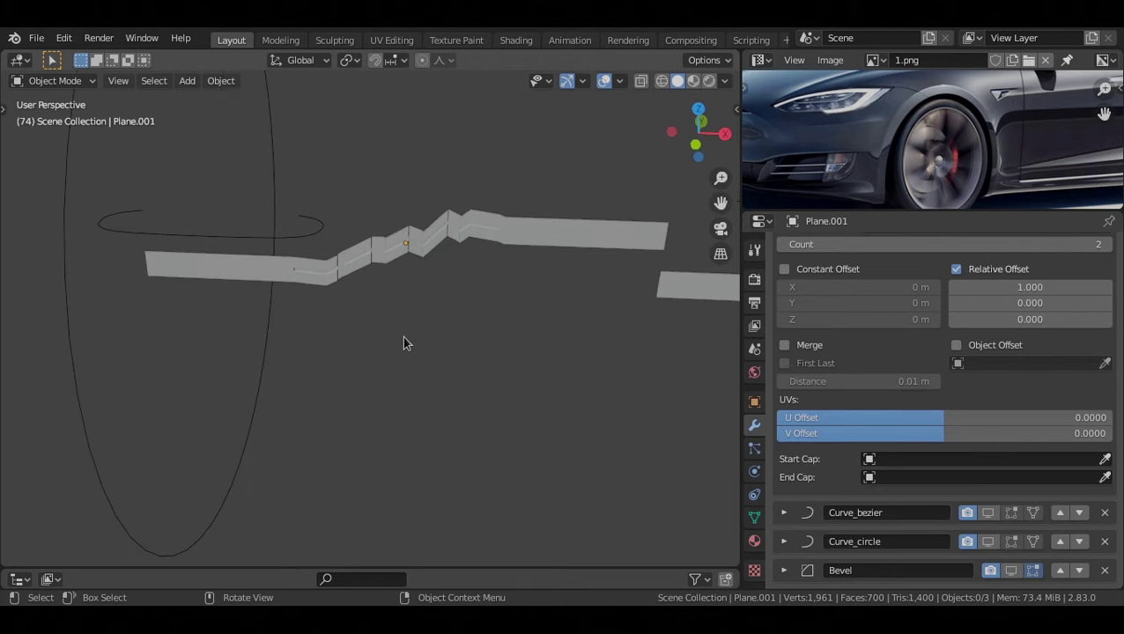
{"action": "key", "text": "KP_1"}
{"action": "scroll", "coordinate": [1022, 368], "scroll_direction": "up", "scroll_amount": 3}
Set the Array modifier's relative offset to 0 in X and about 0.330 in Y so the copies stack across the strip
{"action": "left_click", "coordinate": [1019, 357]}
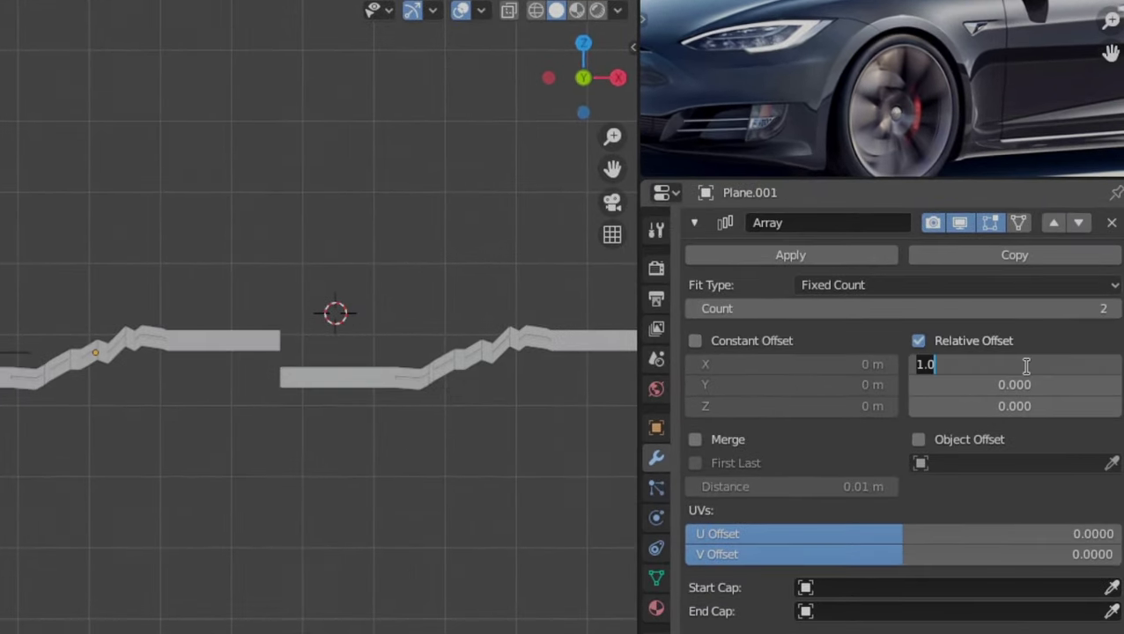
{"action": "type", "text": "0"}
{"action": "key", "text": "Return"}
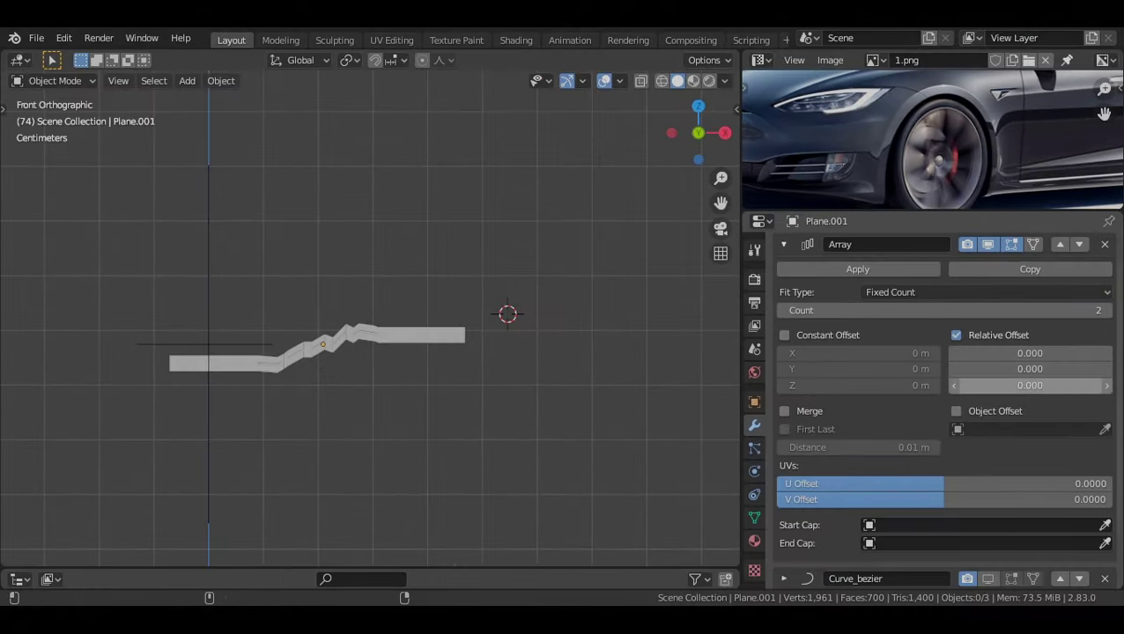
{"action": "left_click_drag", "start_coordinate": [1044, 406], "coordinate": [1100, 406]}
{"action": "right_click", "coordinate": [1051, 387]}
{"action": "mouse_move", "coordinate": [1048, 369]}
{"action": "left_mouse_down"}
{"action": "mouse_move", "coordinate": [1086, 369]}
{"action": "mouse_move", "coordinate": [1048, 369]}
{"action": "left_mouse_up"}
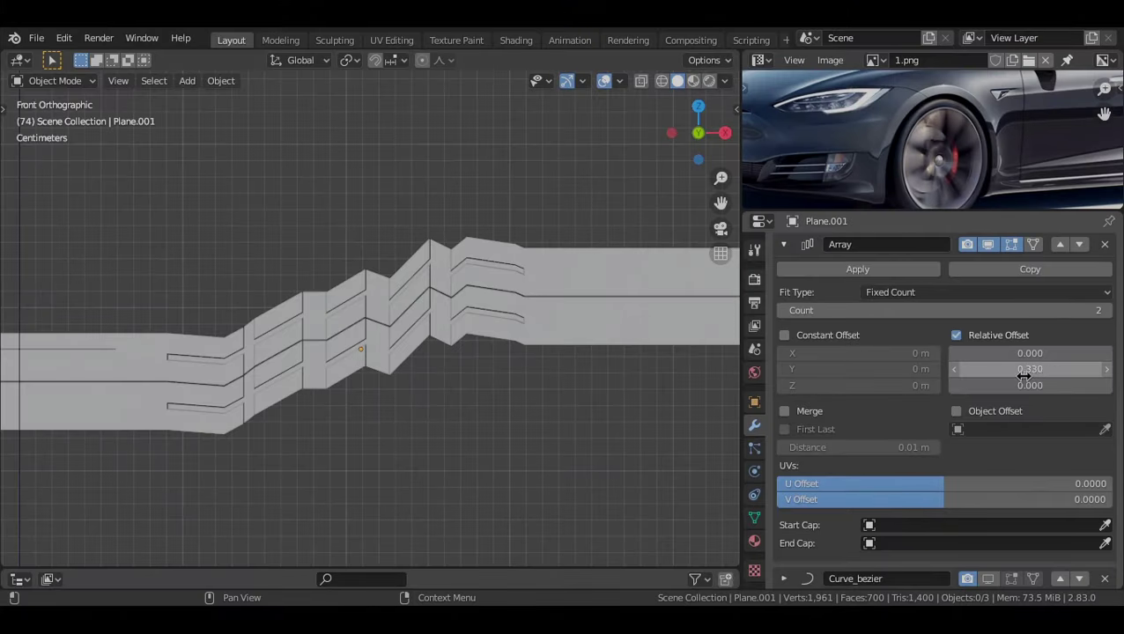
Switch the viewport to wireframe shading with a close view of the seam between the two array copies
{"action": "scroll", "coordinate": [464, 329], "scroll_direction": "up", "scroll_amount": 10}
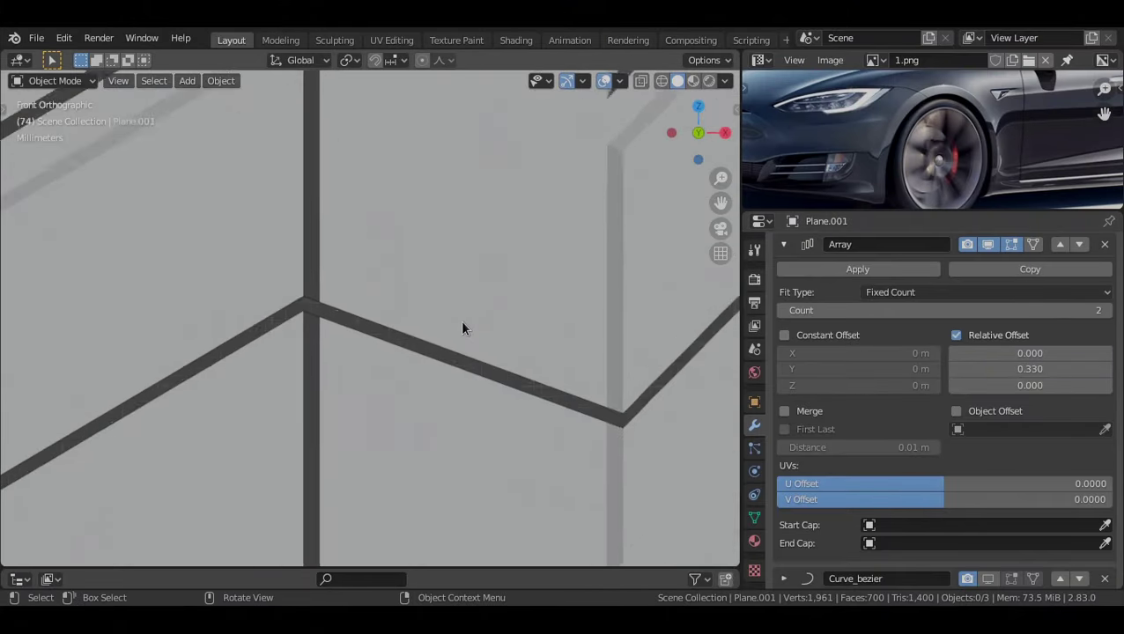
{"action": "scroll", "coordinate": [465, 329], "scroll_direction": "up", "scroll_amount": 5}
{"action": "key", "text": "z"}
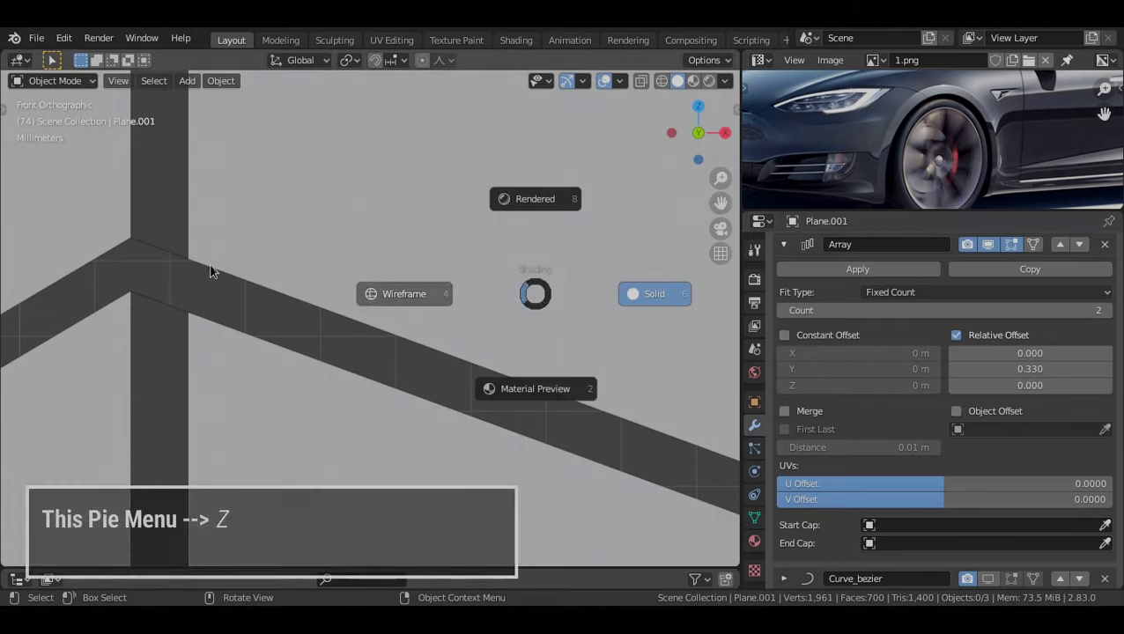
{"action": "left_click", "coordinate": [211, 273]}
Refine the Array's relative Y offset to 0.325 and finally 0.322 to close the seam, and enable Merge
{"action": "left_click", "coordinate": [1036, 368]}
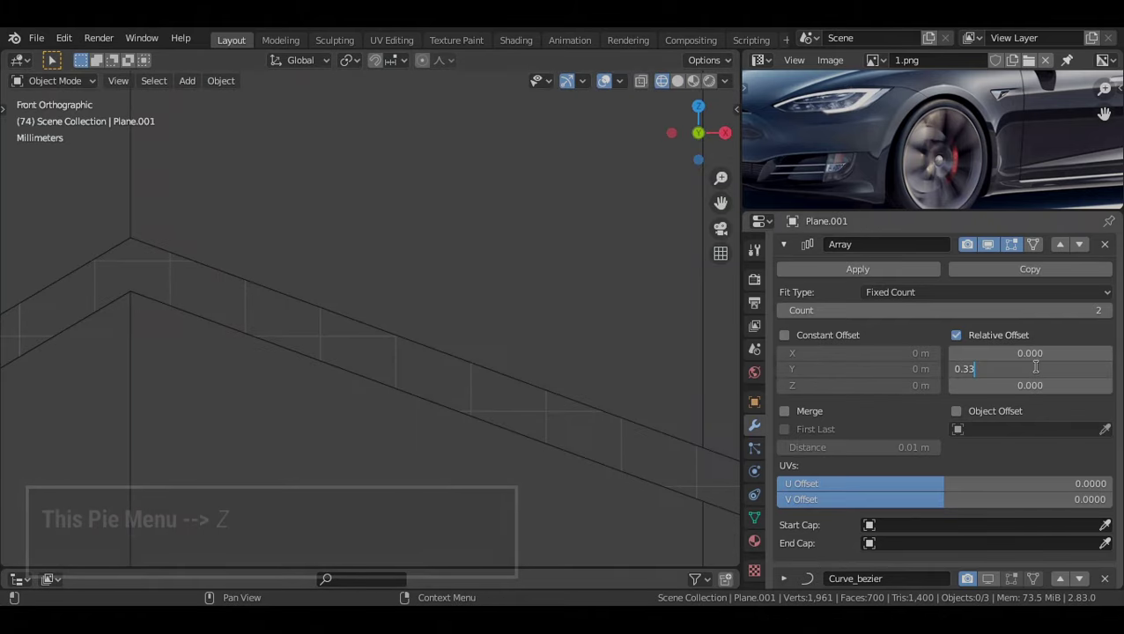
{"action": "type", "text": "5"}
{"action": "key", "text": "BackSpace"}
{"action": "key", "text": "BackSpace"}
{"action": "type", "text": "25"}
{"action": "key", "text": "Return"}
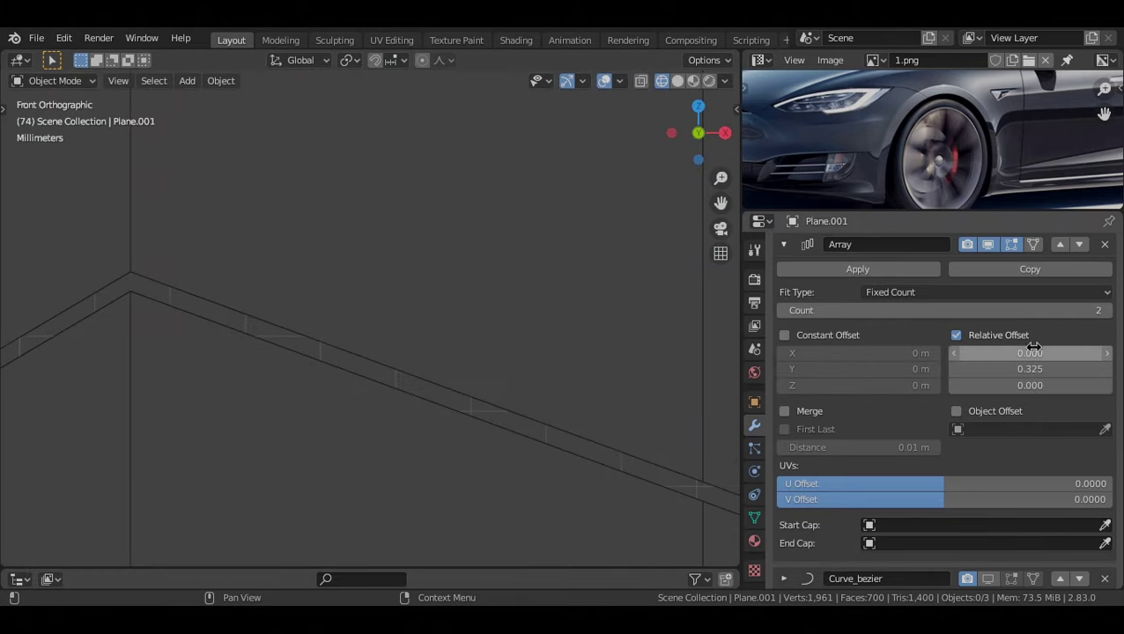
{"action": "left_click", "coordinate": [1030, 371]}
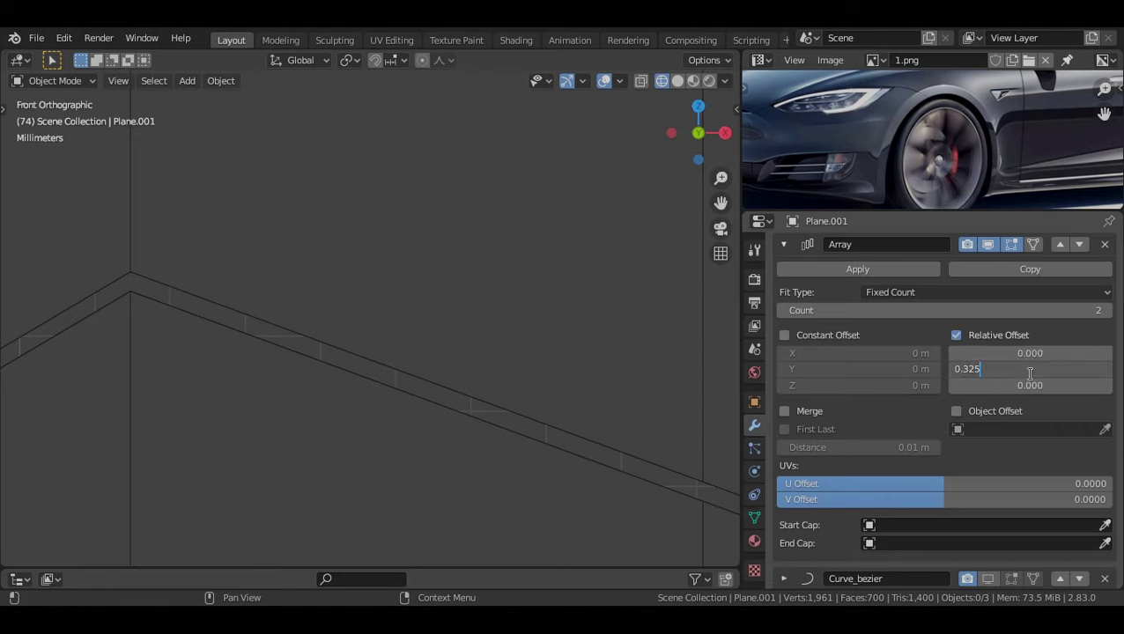
{"action": "type", "text": "0.322"}
{"action": "key", "text": "Return"}
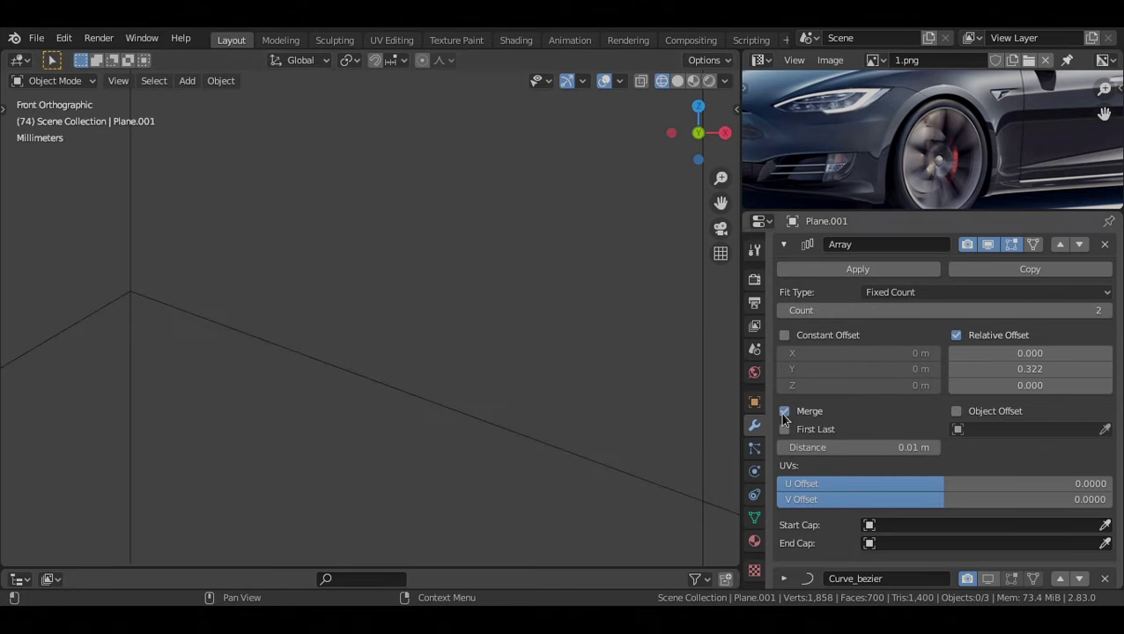
Return the viewport to solid shading with the whole arrayed strip in view
{"action": "scroll", "coordinate": [263, 334], "scroll_direction": "down", "scroll_amount": 10}
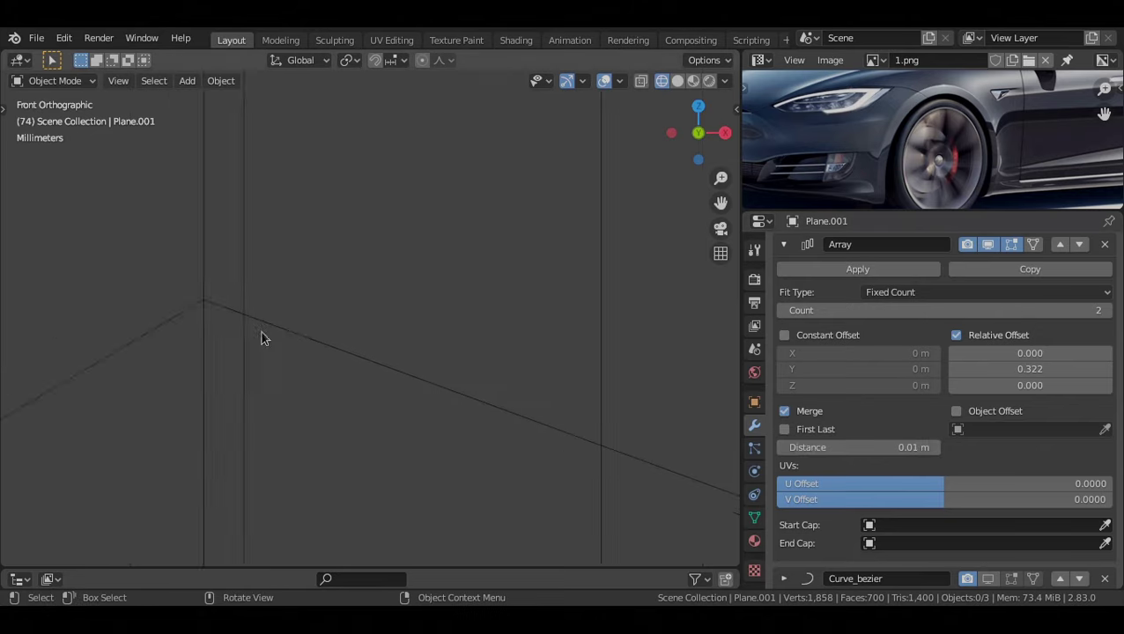
{"action": "scroll", "coordinate": [375, 303], "scroll_direction": "down", "scroll_amount": 10}
{"action": "key", "text": "shift+z"}
{"action": "scroll", "coordinate": [331, 261], "scroll_direction": "up", "scroll_amount": 3}
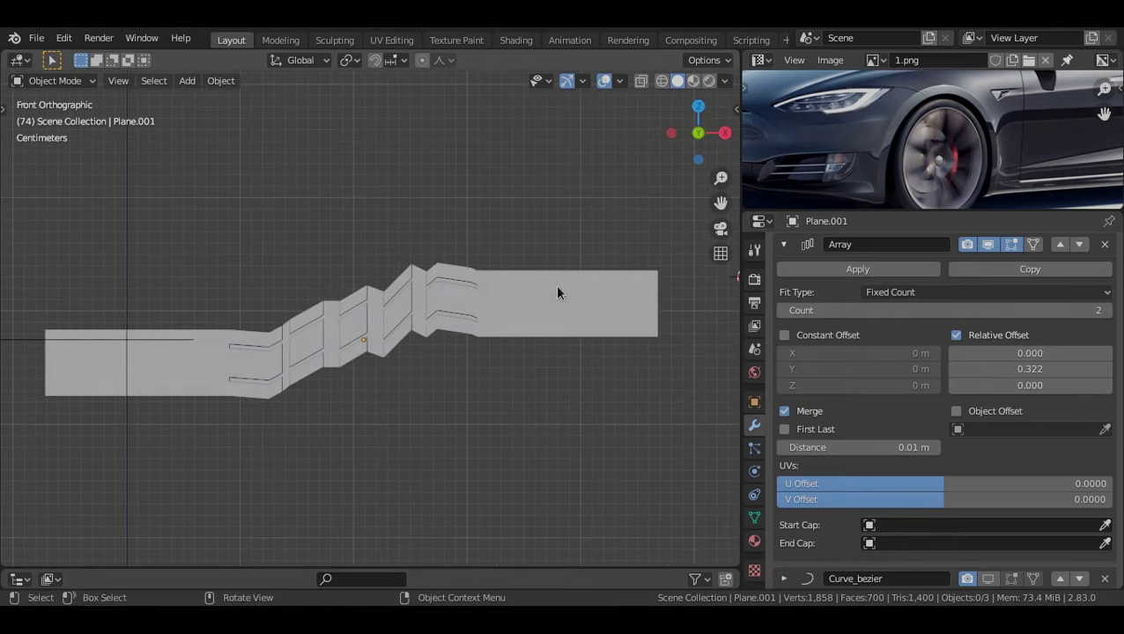
Raise the Array modifier's count to 14 so the tread copies extend into a taller strip
{"action": "middle_click_drag", "start_coordinate": [681, 281], "coordinate": [683, 316], "text": "shift"}
{"action": "scroll", "coordinate": [1107, 311], "scroll_direction": "up", "scroll_amount": 10, "text": "ctrl"}
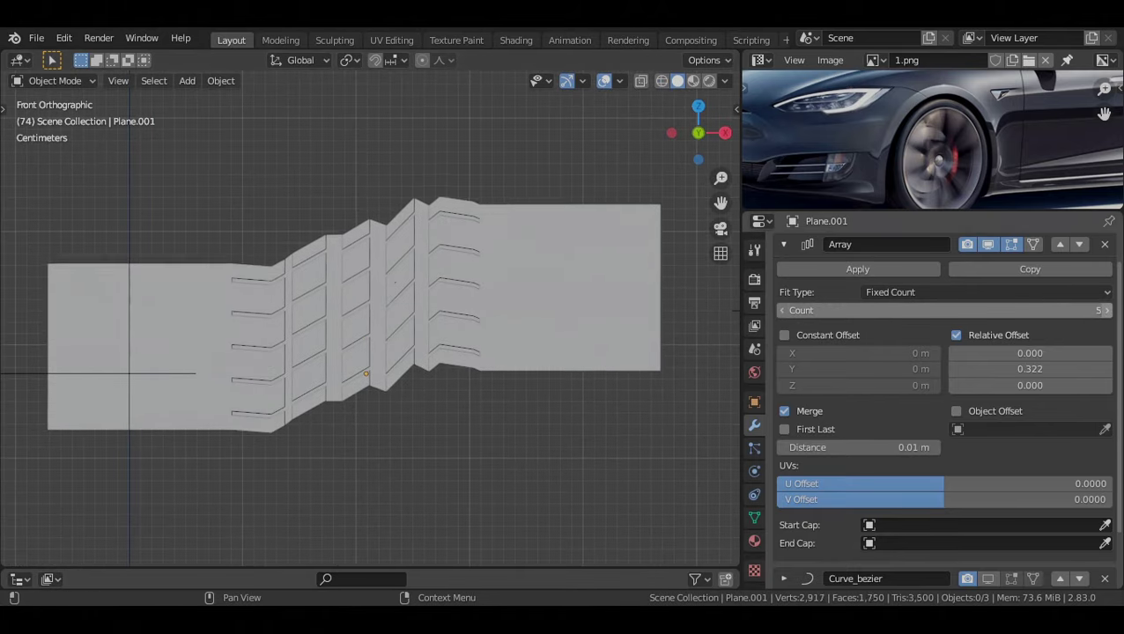
{"action": "left_click", "coordinate": [1107, 310]}
{"action": "left_click", "coordinate": [1107, 310]}
{"action": "scroll", "coordinate": [539, 250], "scroll_direction": "down", "scroll_amount": 4}
{"action": "middle_click_drag", "start_coordinate": [539, 250], "coordinate": [490, 272]}
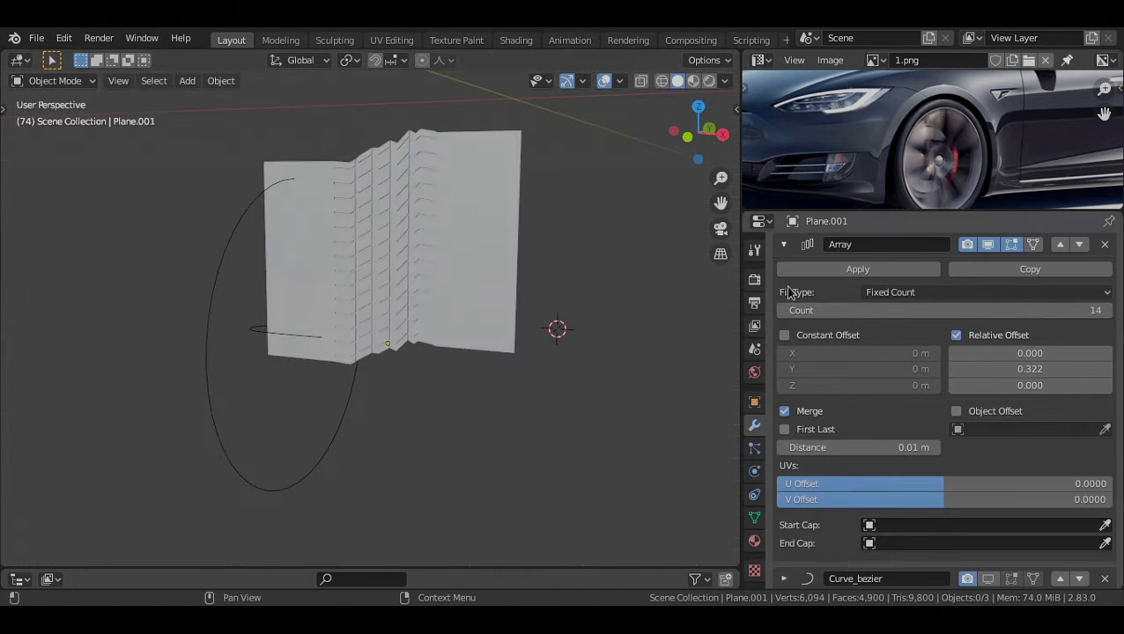
Collapse the modifiers and enable viewport display for Curve_bezier and Curve_circle so the strip bends into a tire segment
{"action": "left_click", "coordinate": [781, 245], "text": "ctrl"}
{"action": "middle_click_drag", "start_coordinate": [479, 199], "coordinate": [455, 243]}
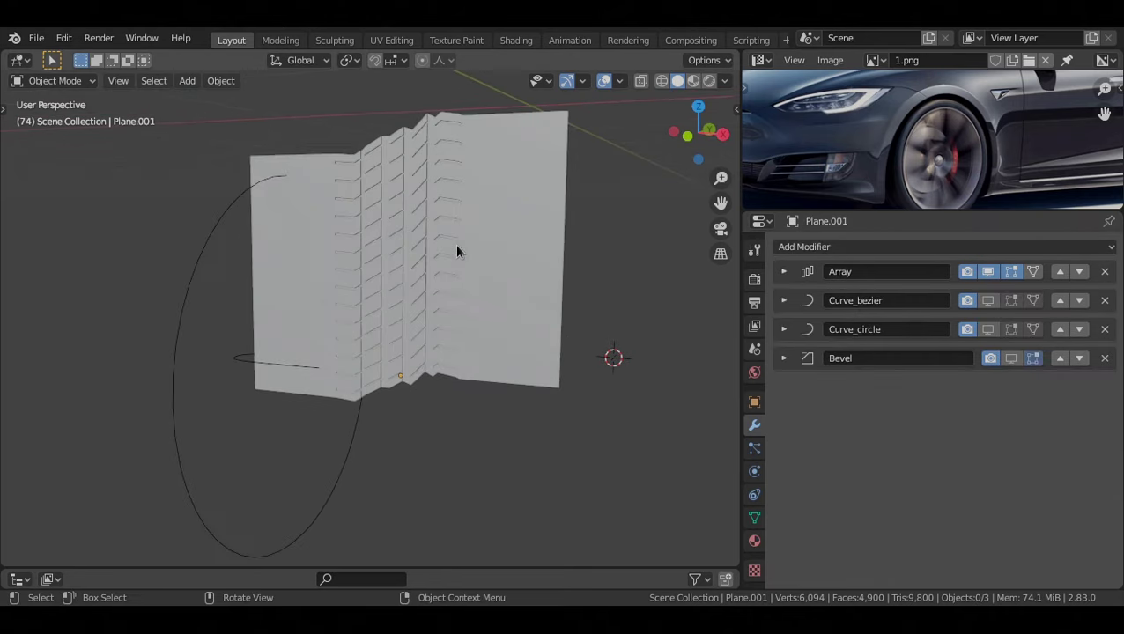
{"action": "left_click", "coordinate": [989, 300]}
{"action": "middle_click_drag", "start_coordinate": [484, 296], "coordinate": [436, 340]}
{"action": "left_click", "coordinate": [988, 330]}
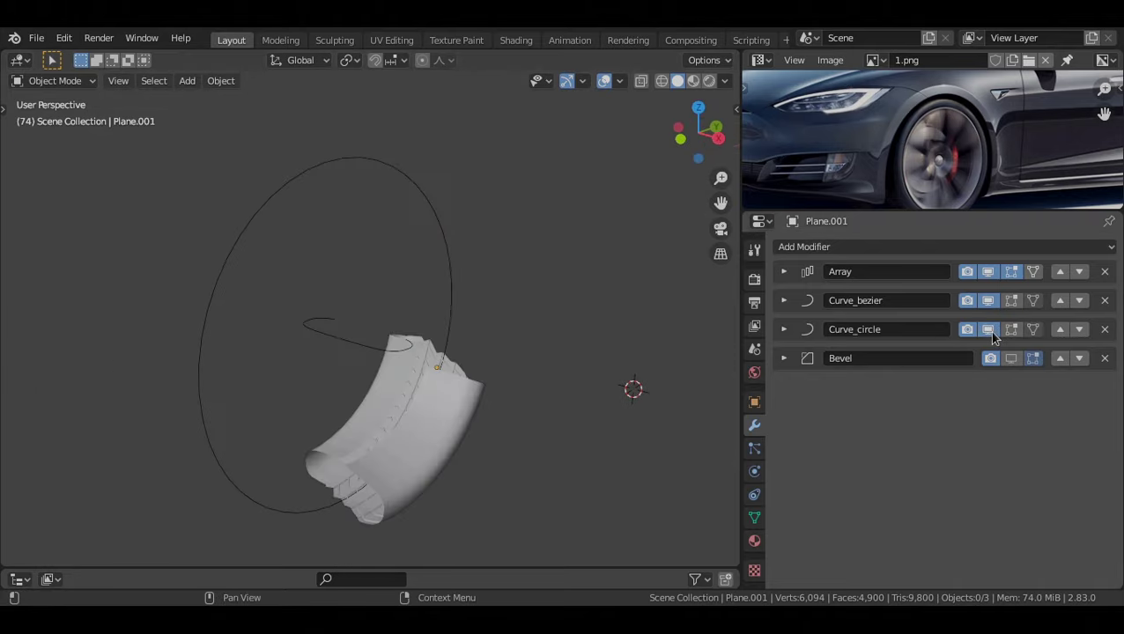
{"action": "middle_click_drag", "start_coordinate": [368, 337], "coordinate": [553, 391]}
{"action": "scroll", "coordinate": [462, 433], "scroll_direction": "down", "scroll_amount": 4}
{"action": "key", "text": "KP_1"}
{"action": "scroll", "coordinate": [479, 428], "scroll_direction": "up", "scroll_amount": 2}
{"action": "key", "text": "KP_3"}
{"action": "scroll", "coordinate": [554, 390], "scroll_direction": "up", "scroll_amount": 5}
{"action": "middle_click_drag", "start_coordinate": [435, 400], "coordinate": [505, 244]}
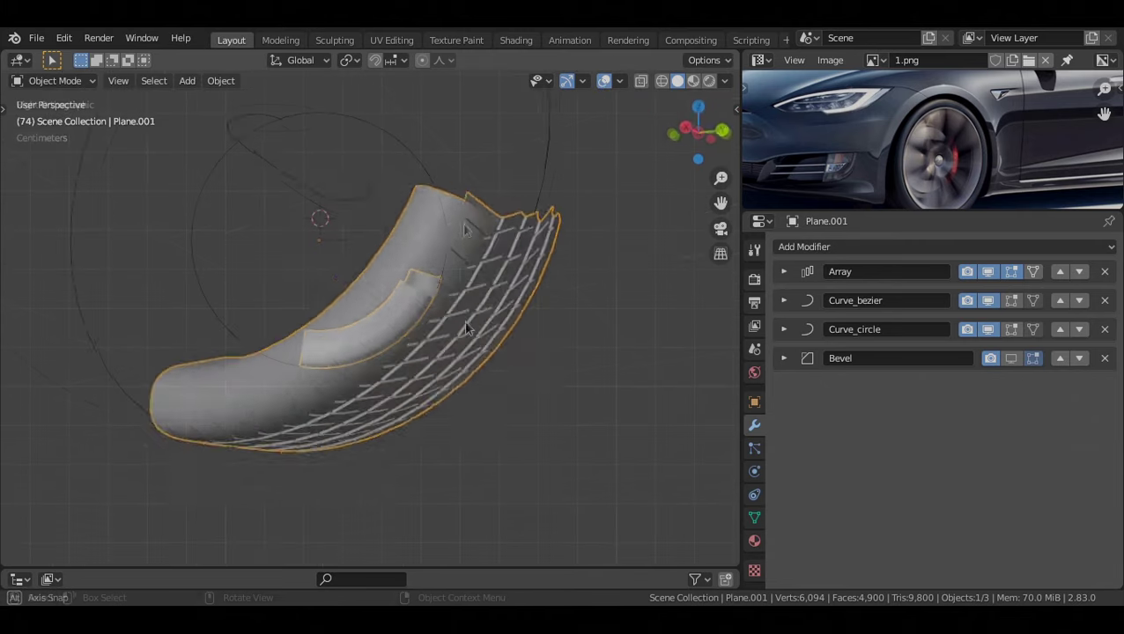
Select the Bezier circle and edit its preview resolution U in the curve shape settings
{"action": "left_click", "coordinate": [446, 213]}
{"action": "middle_click_drag", "start_coordinate": [425, 201], "coordinate": [468, 293], "text": "shift"}
{"action": "scroll", "coordinate": [468, 293], "scroll_direction": "up", "scroll_amount": 3}
{"action": "left_click", "coordinate": [754, 494]}
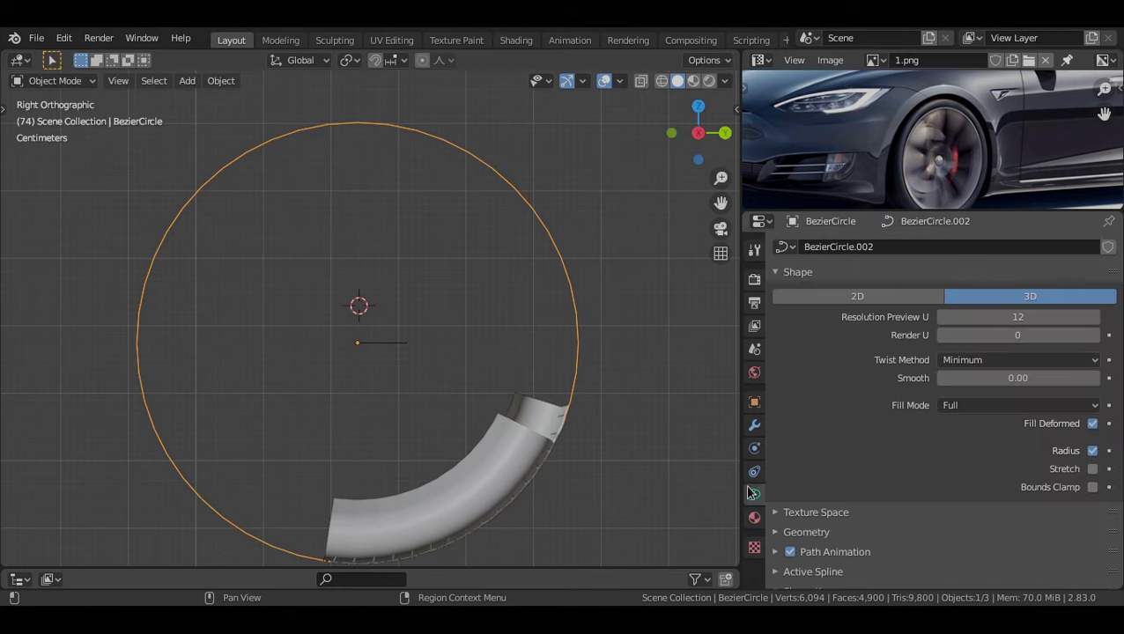
{"action": "middle_click_drag", "start_coordinate": [490, 467], "coordinate": [494, 464], "text": "shift"}
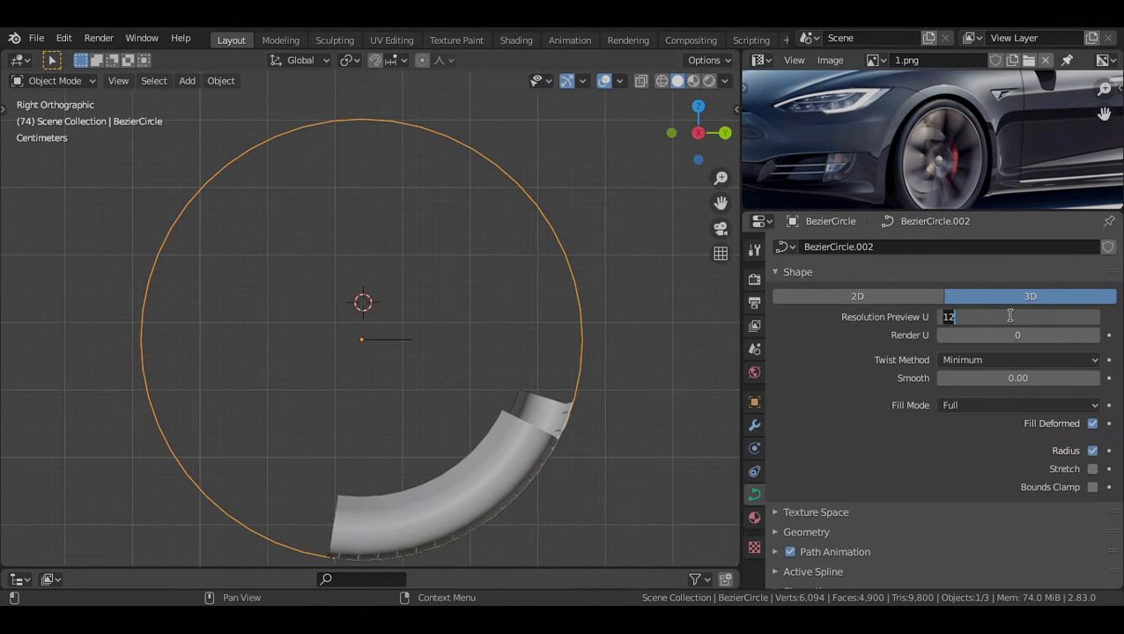
{"action": "key", "text": "Return"}
Select the tread strip and raise its Array count to 69 so the copies run almost fully around the circle
{"action": "left_click", "coordinate": [425, 392]}
{"action": "middle_click_drag", "start_coordinate": [425, 392], "coordinate": [476, 392]}
{"action": "left_click", "coordinate": [754, 426]}
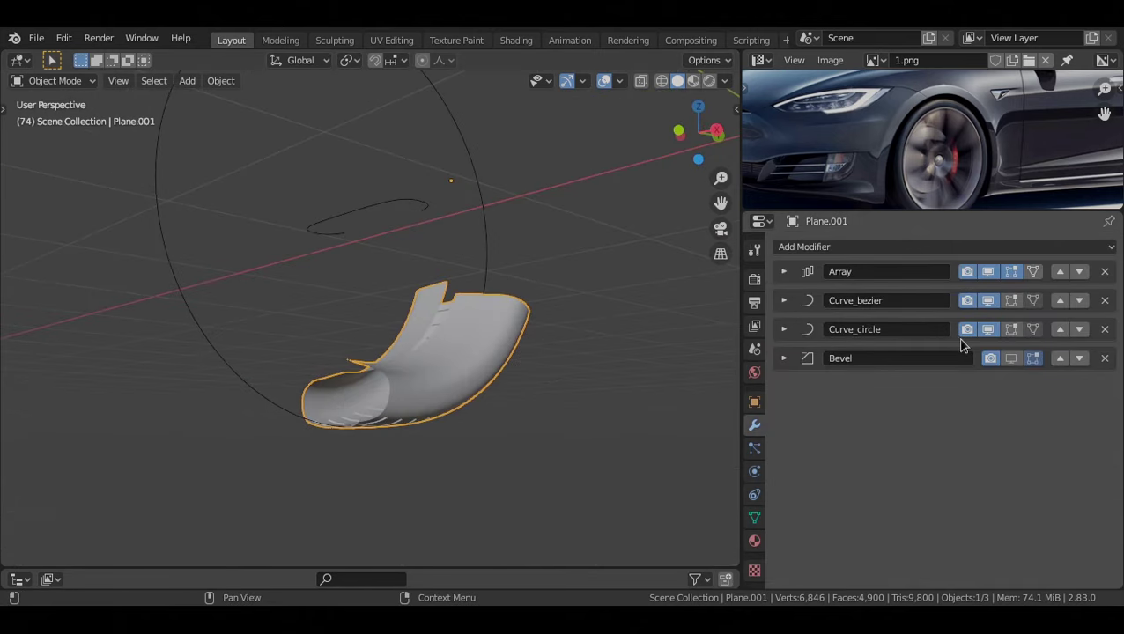
{"action": "left_click", "coordinate": [784, 272]}
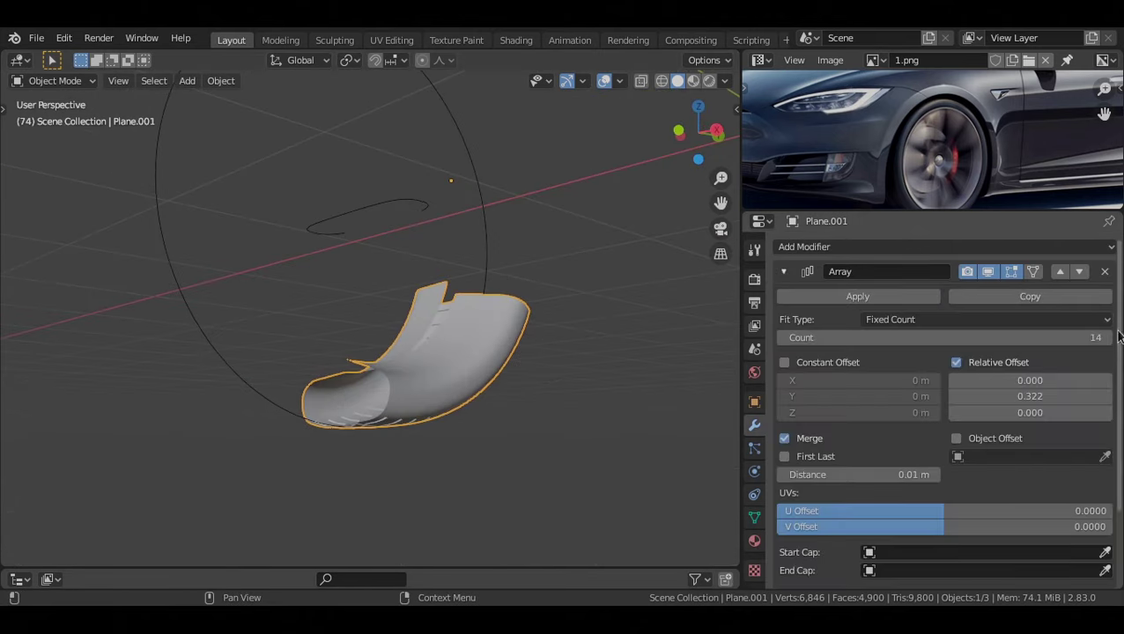
{"action": "left_click_drag", "start_coordinate": [943, 337], "coordinate": [1048, 338]}
{"action": "middle_click_drag", "start_coordinate": [388, 231], "coordinate": [388, 353]}
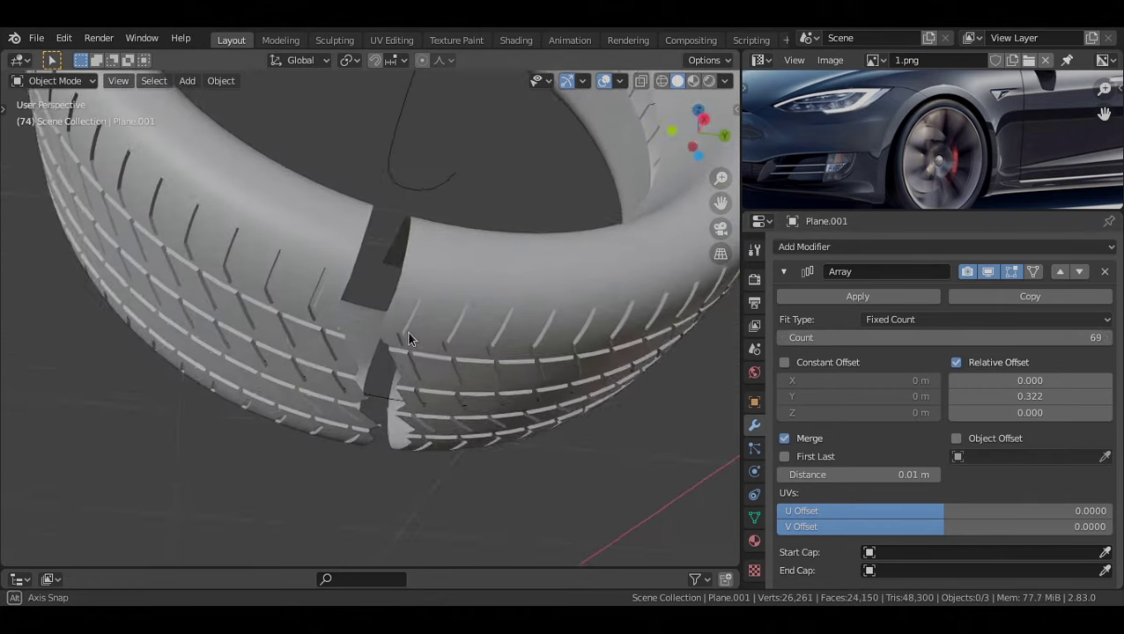
Increase the Array count to 70 and inspect the closing seam with X-ray in the right orthographic view
{"action": "key", "text": "KP_3"}
{"action": "scroll", "coordinate": [477, 359], "scroll_direction": "up", "scroll_amount": 4}
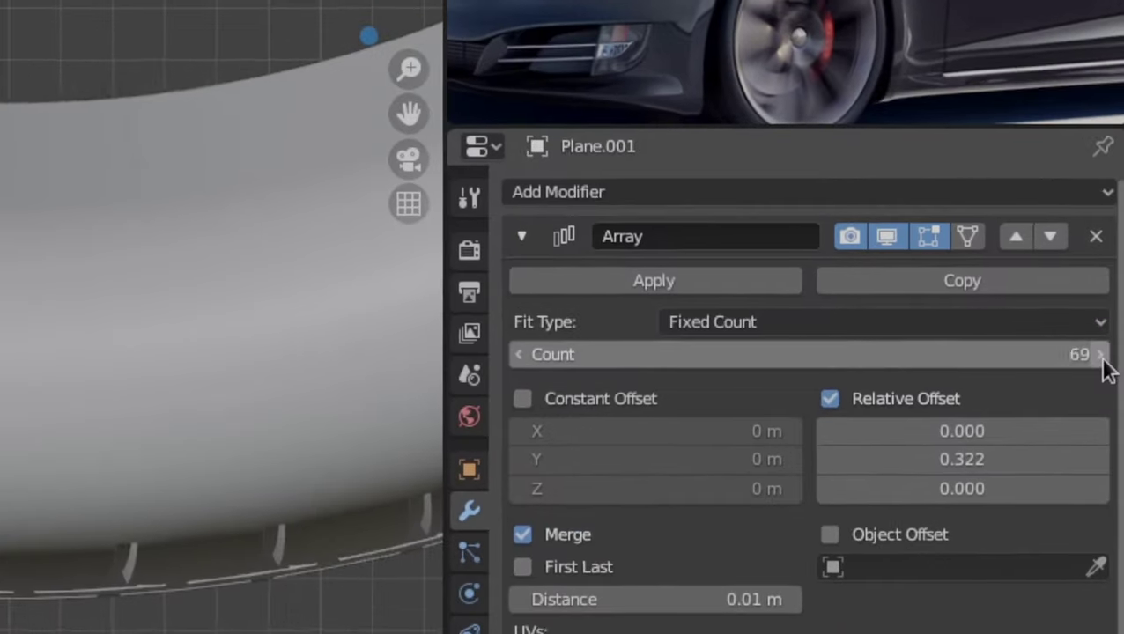
{"action": "left_click", "coordinate": [1108, 338]}
{"action": "key", "text": "alt+z"}
{"action": "scroll", "coordinate": [219, 318], "scroll_direction": "up", "scroll_amount": 5}
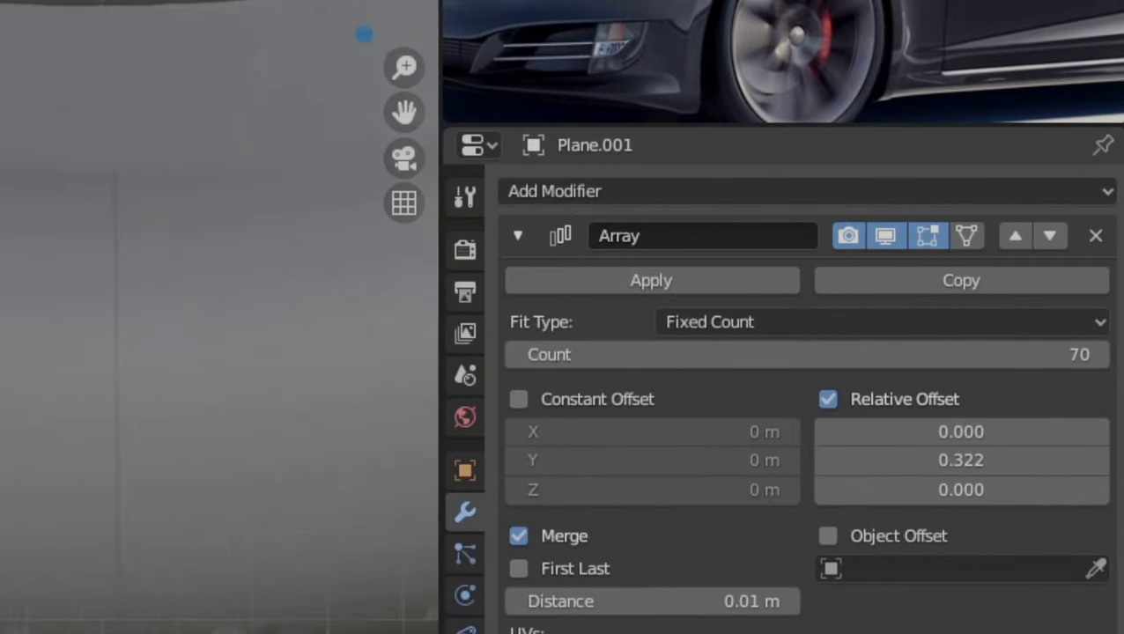
{"action": "middle_click_drag", "start_coordinate": [409, 301], "coordinate": [334, 227], "text": "shift"}
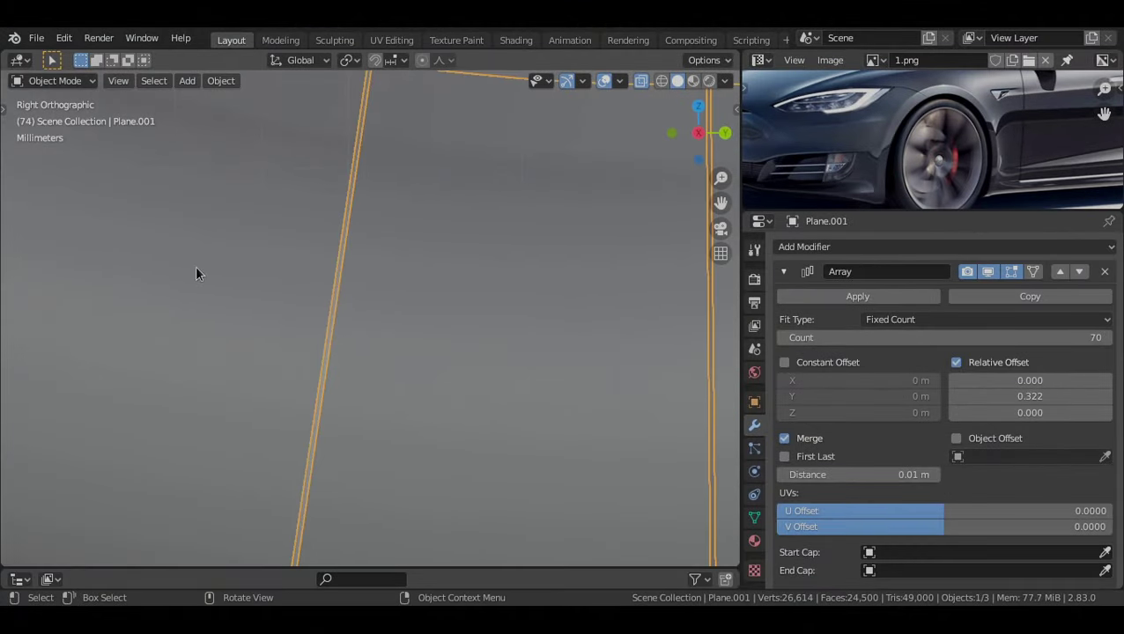
{"action": "scroll", "coordinate": [434, 319], "scroll_direction": "down", "scroll_amount": 3}
{"action": "key", "text": "alt+a"}
{"action": "scroll", "coordinate": [430, 324], "scroll_direction": "down", "scroll_amount": 1}
{"action": "scroll", "coordinate": [431, 324], "scroll_direction": "up", "scroll_amount": 1}
{"action": "scroll", "coordinate": [401, 298], "scroll_direction": "down", "scroll_amount": 2}
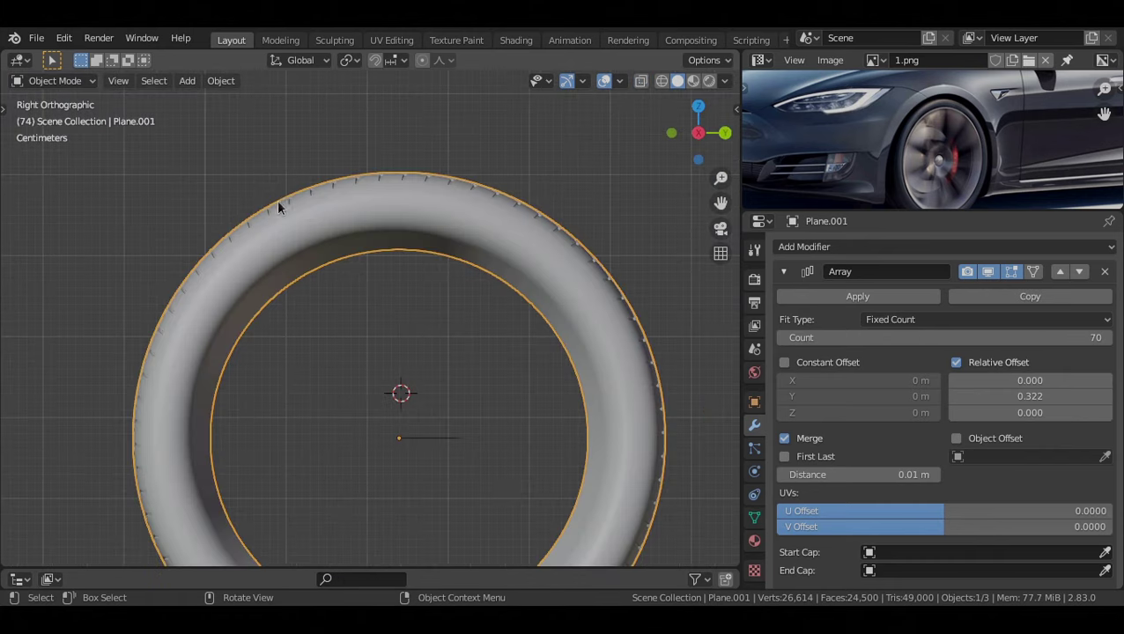
Select the Bezier circle through the tire using X-ray and try moving it
{"action": "key", "text": "alt+z"}
{"action": "left_click", "coordinate": [279, 202]}
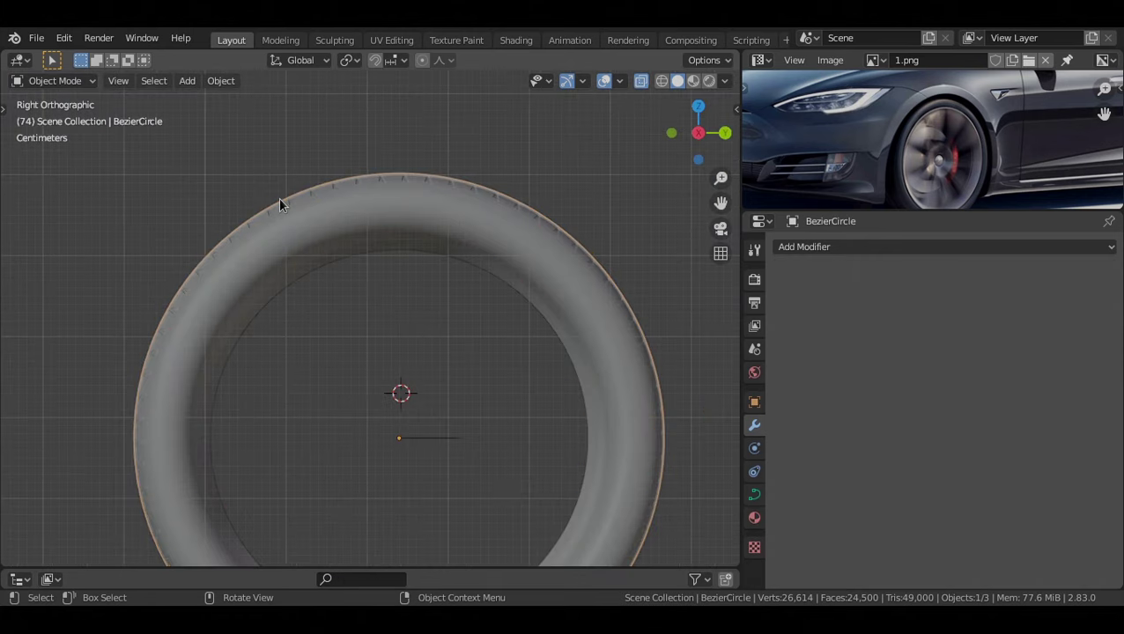
{"action": "middle_click_drag", "start_coordinate": [423, 403], "coordinate": [408, 310], "text": "shift"}
{"action": "key", "text": "g"}
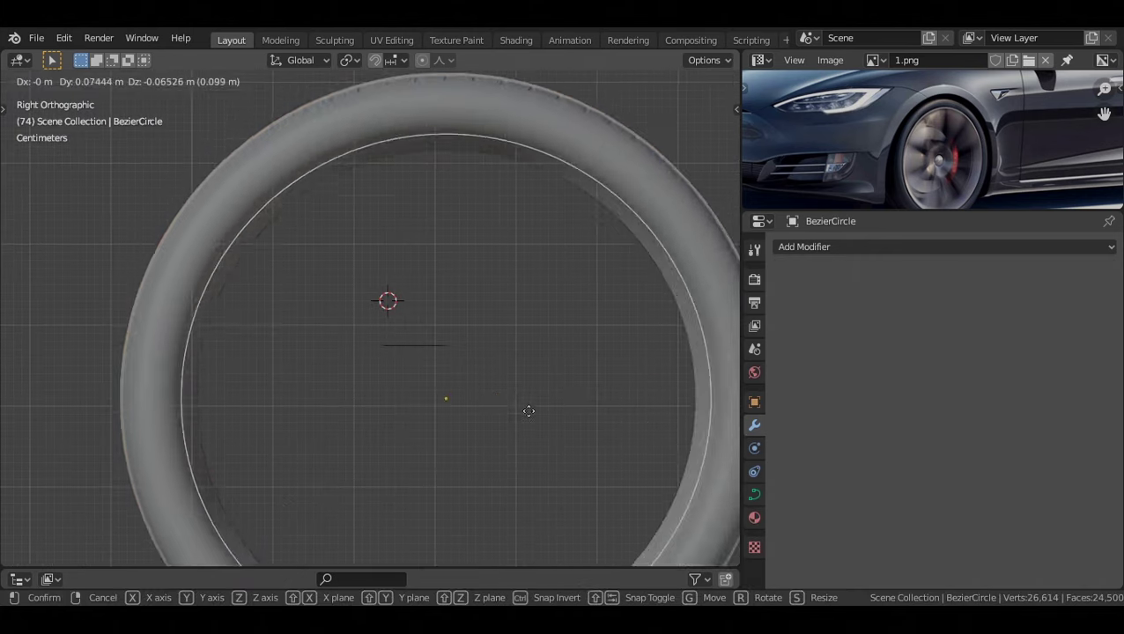
{"action": "left_click", "coordinate": [496, 399]}
Scale the Bezier circle by a tiny amount to adjust the seam between the first and last tread copies
{"action": "scroll", "coordinate": [576, 439], "scroll_direction": "up", "scroll_amount": 3}
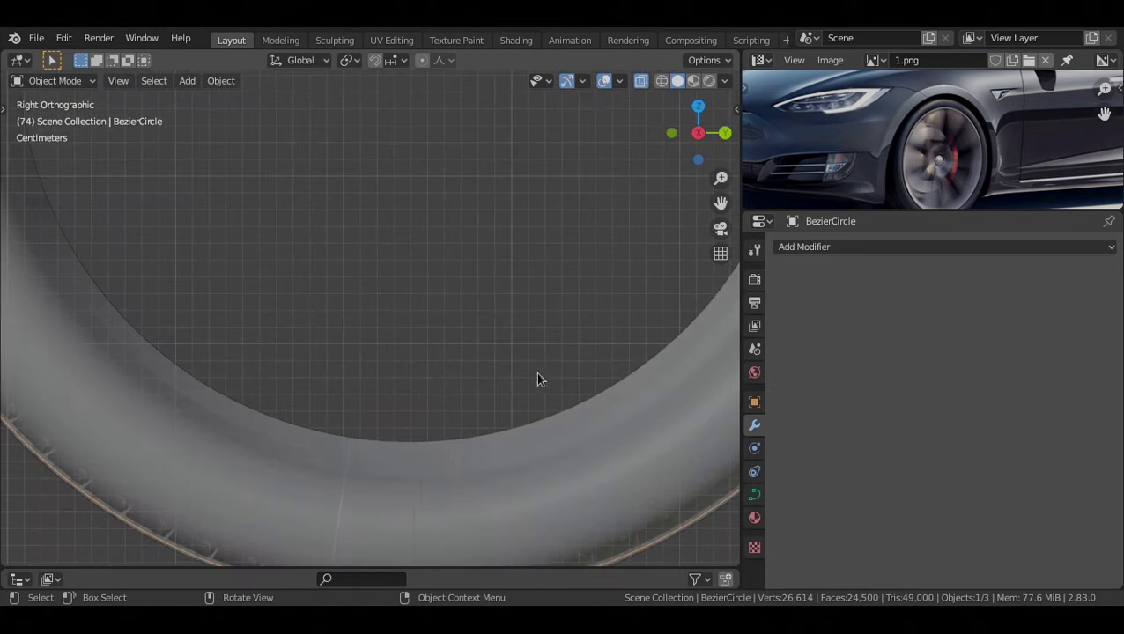
{"action": "scroll", "coordinate": [536, 372], "scroll_direction": "up", "scroll_amount": 2}
{"action": "scroll", "coordinate": [345, 211], "scroll_direction": "up", "scroll_amount": 2}
{"action": "scroll", "coordinate": [409, 318], "scroll_direction": "up", "scroll_amount": 4}
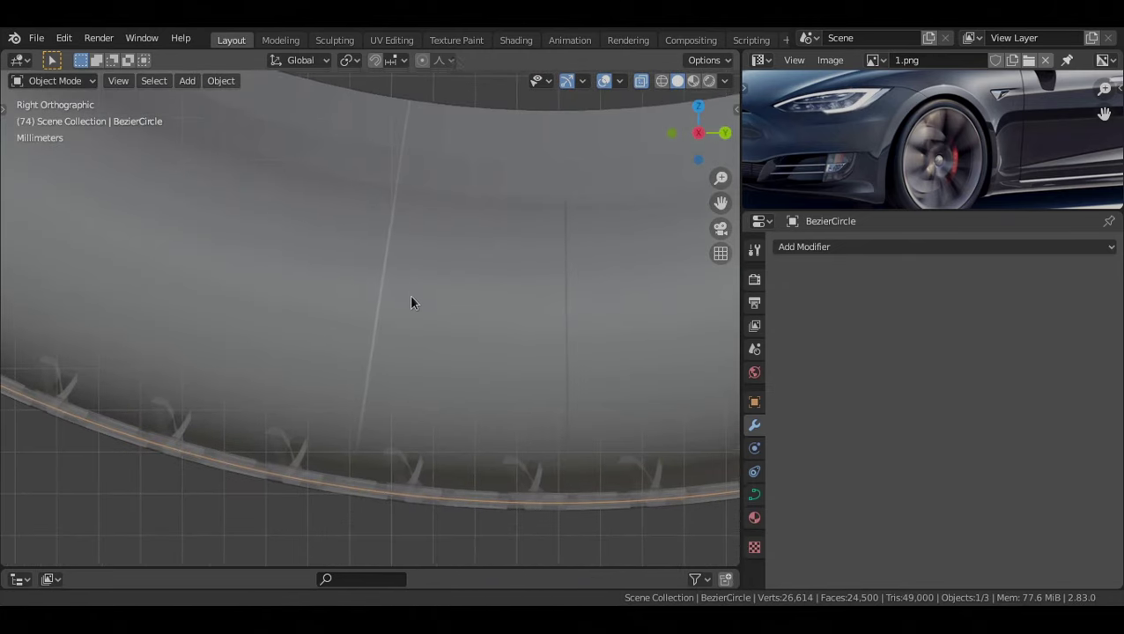
{"action": "middle_click_drag", "start_coordinate": [492, 364], "coordinate": [472, 338], "text": "shift"}
{"action": "key", "text": "s"}
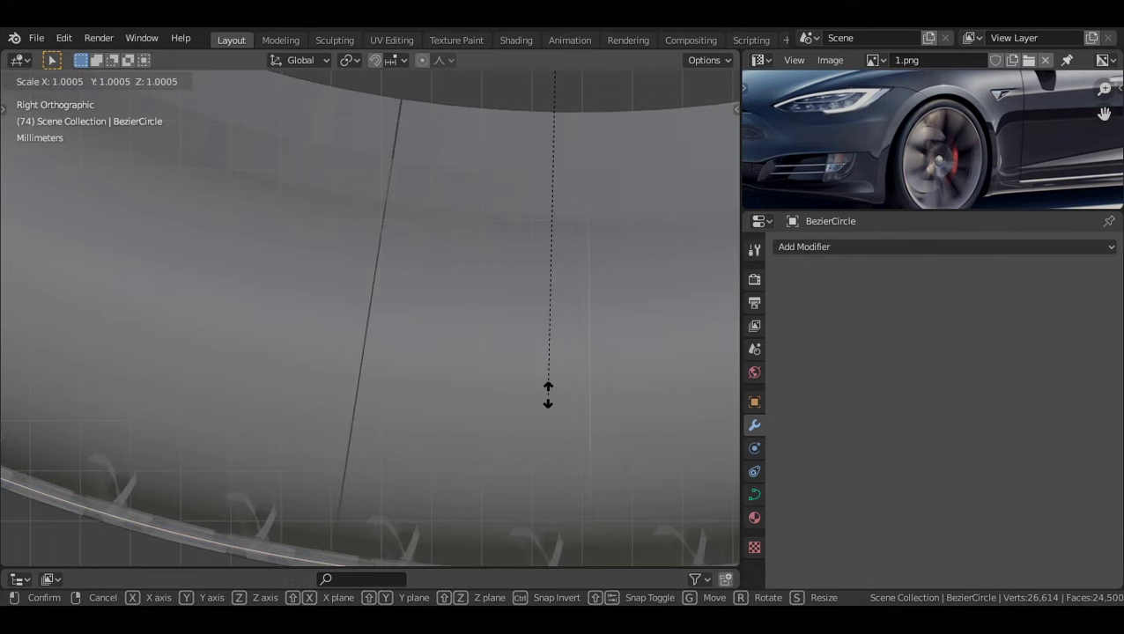
{"action": "left_click", "coordinate": [546, 395]}
Examine the remaining seam gap up close and fine-scale the Bezier circle again to close it
{"action": "scroll", "coordinate": [344, 290], "scroll_direction": "up", "scroll_amount": 4}
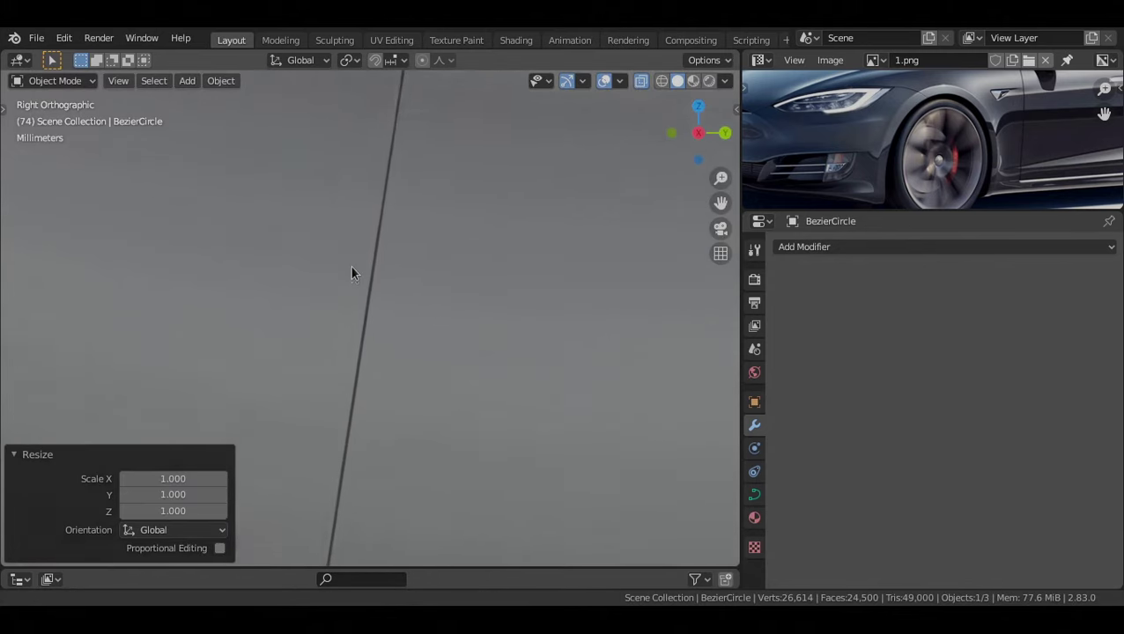
{"action": "scroll", "coordinate": [352, 217], "scroll_direction": "down", "scroll_amount": 10}
{"action": "middle_click_drag", "start_coordinate": [375, 231], "coordinate": [453, 258], "text": "shift"}
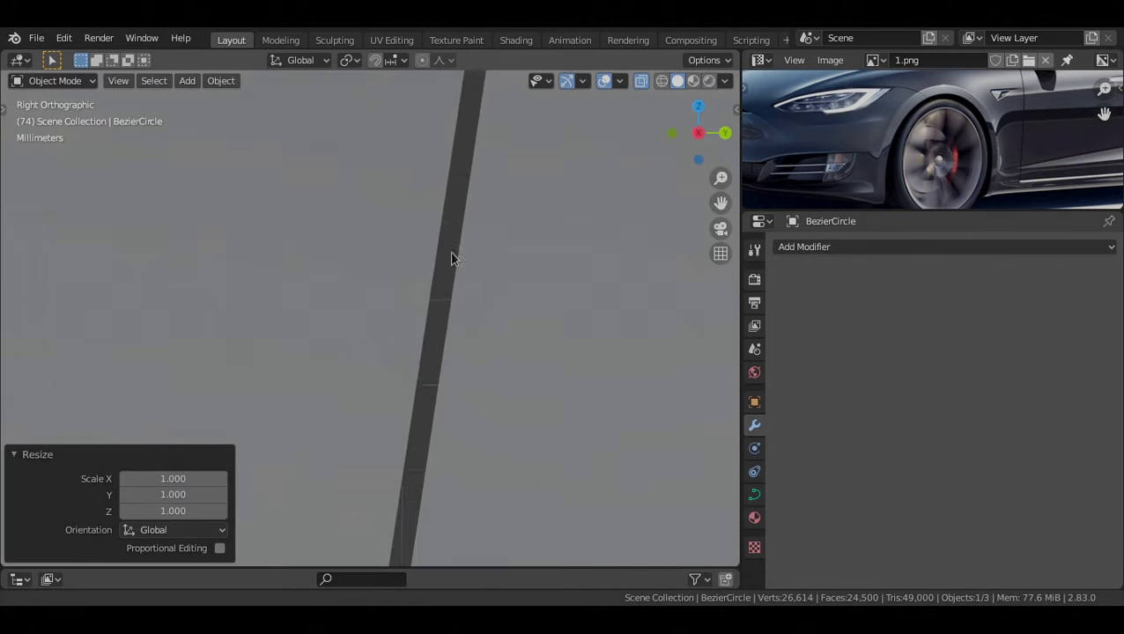
{"action": "scroll", "coordinate": [494, 274], "scroll_direction": "up", "scroll_amount": 1}
{"action": "key", "text": "s"}
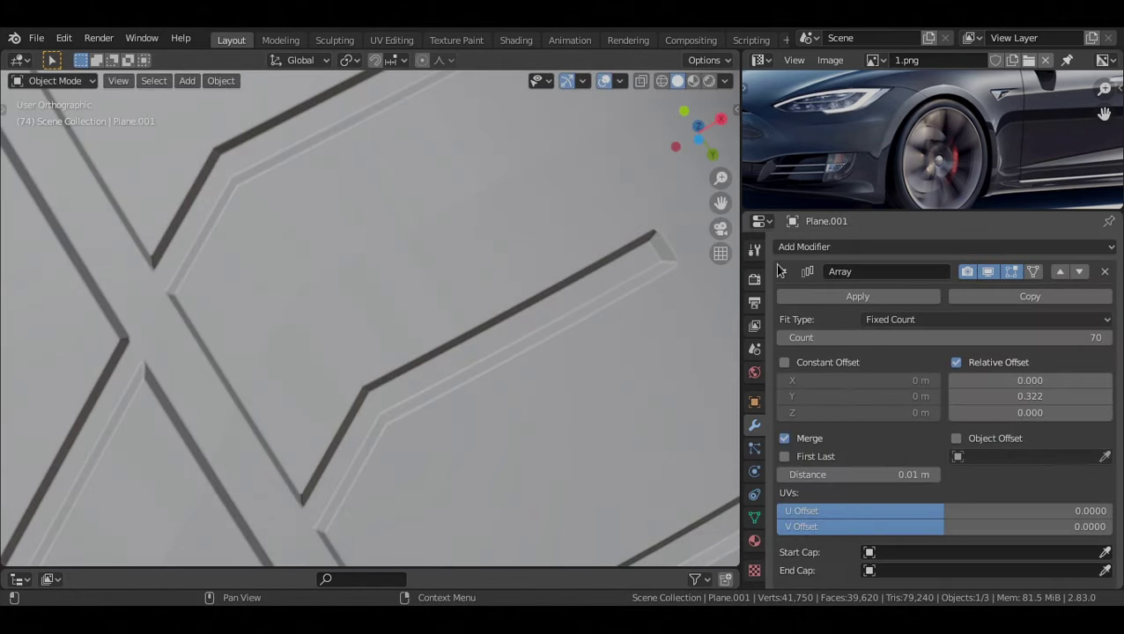
Add a Weld modifier to the tire mesh and place it above the Bevel modifier
{"action": "left_click", "coordinate": [784, 271]}
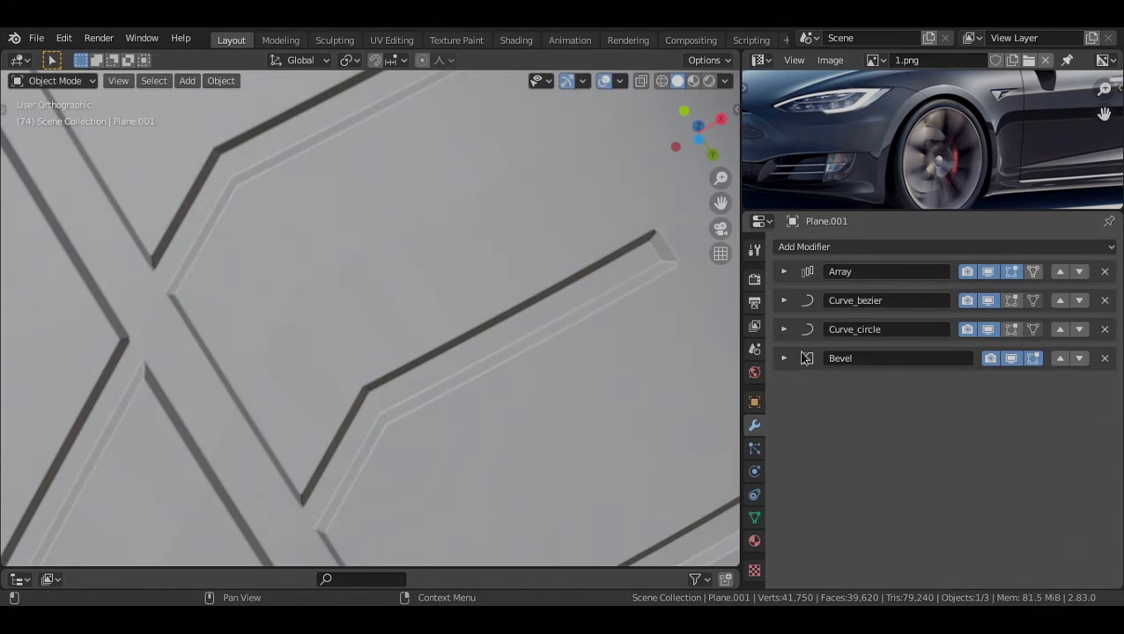
{"action": "left_click", "coordinate": [893, 246]}
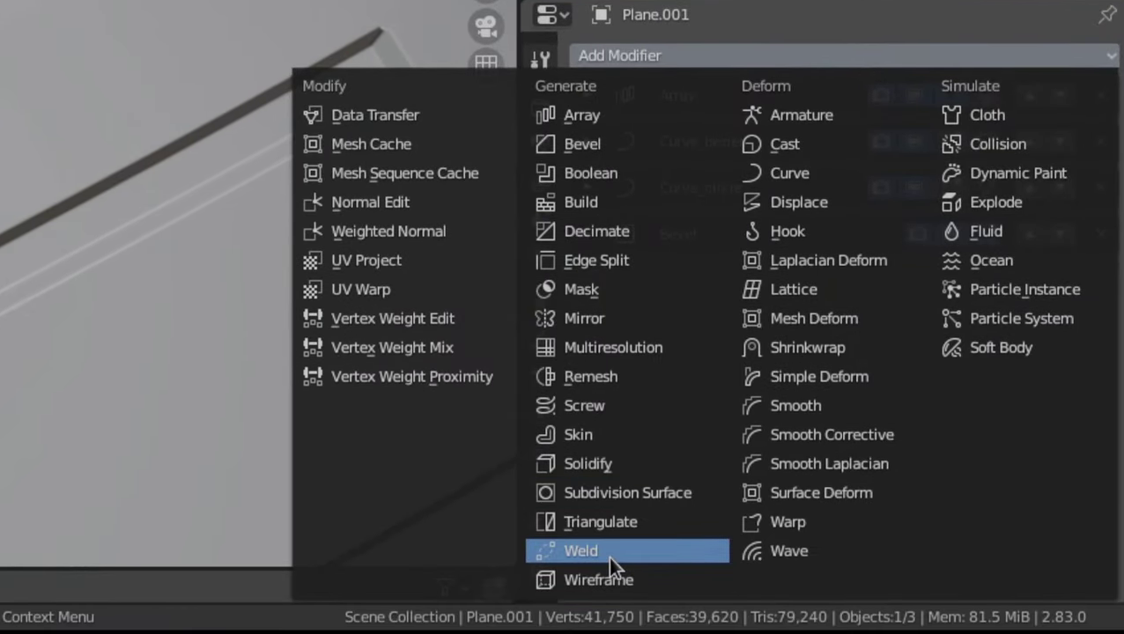
{"action": "left_click", "coordinate": [608, 550]}
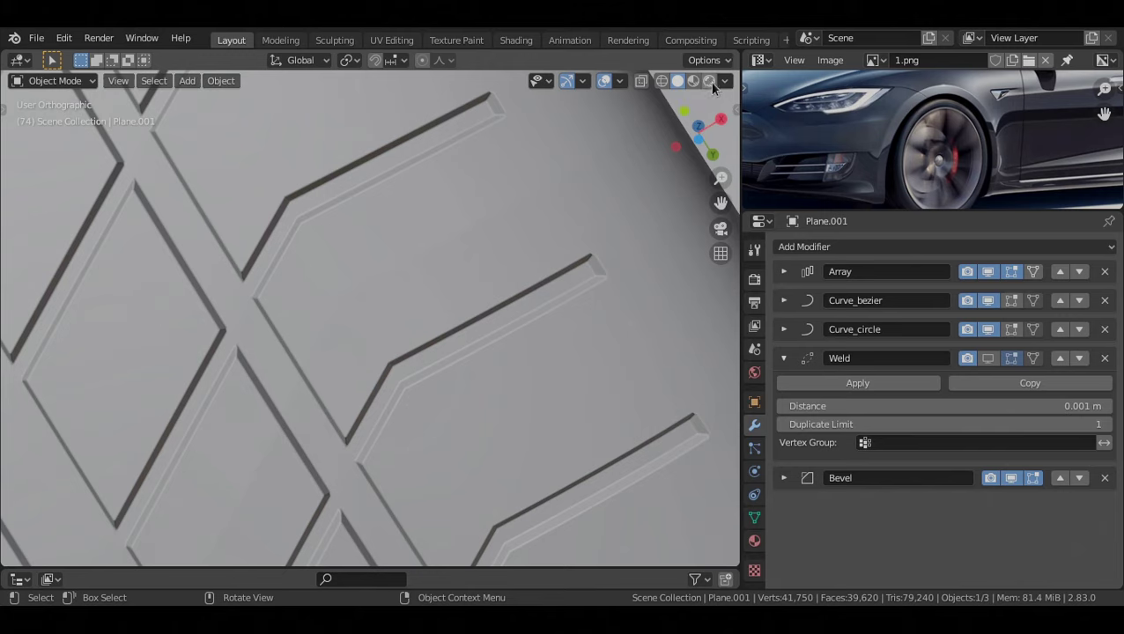
Enable Cavity in the solid viewport shading and inspect the beveled tread grooves up close
{"action": "left_click", "coordinate": [723, 81]}
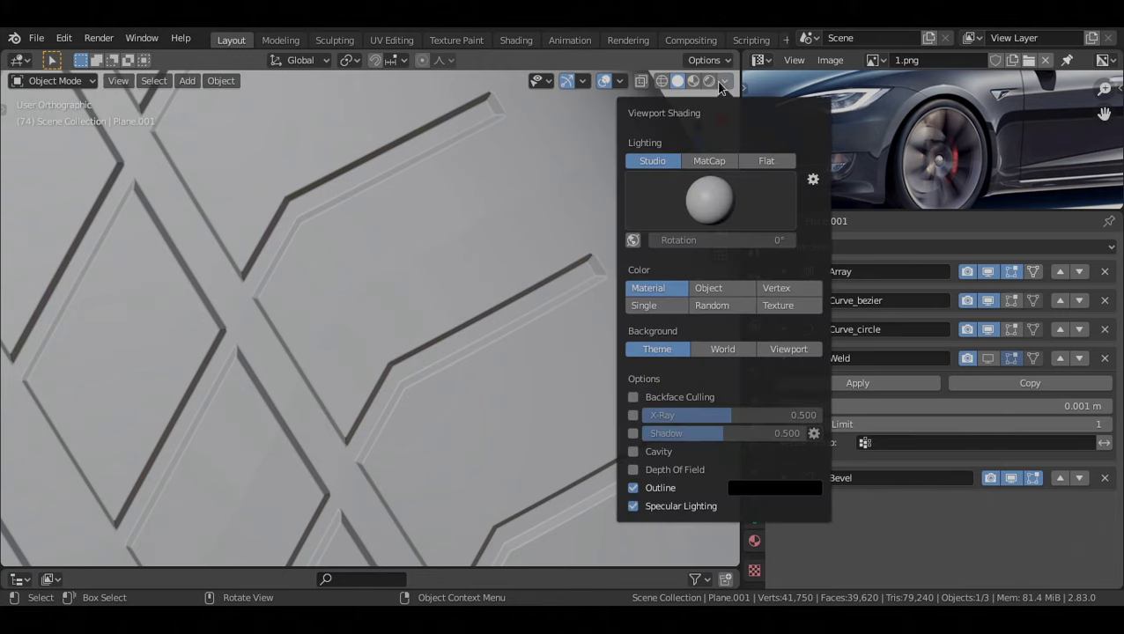
{"action": "left_click", "coordinate": [634, 452]}
{"action": "scroll", "coordinate": [397, 416], "scroll_direction": "up", "scroll_amount": 3}
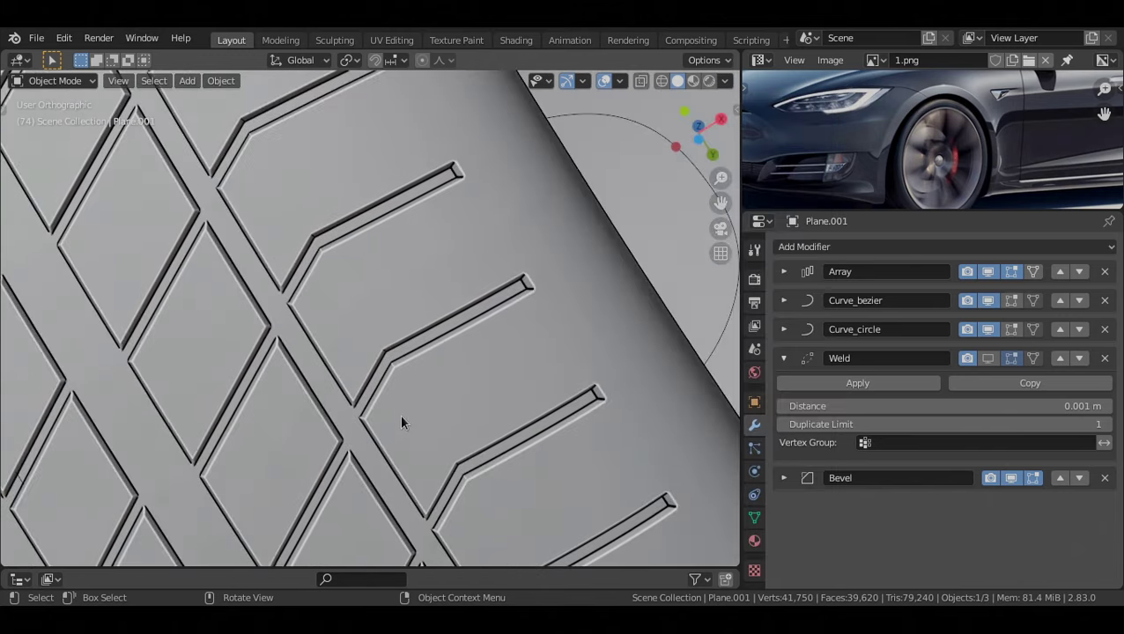
{"action": "scroll", "coordinate": [400, 423], "scroll_direction": "down", "scroll_amount": 2}
{"action": "scroll", "coordinate": [402, 421], "scroll_direction": "up", "scroll_amount": 2}
{"action": "scroll", "coordinate": [241, 427], "scroll_direction": "up", "scroll_amount": 4}
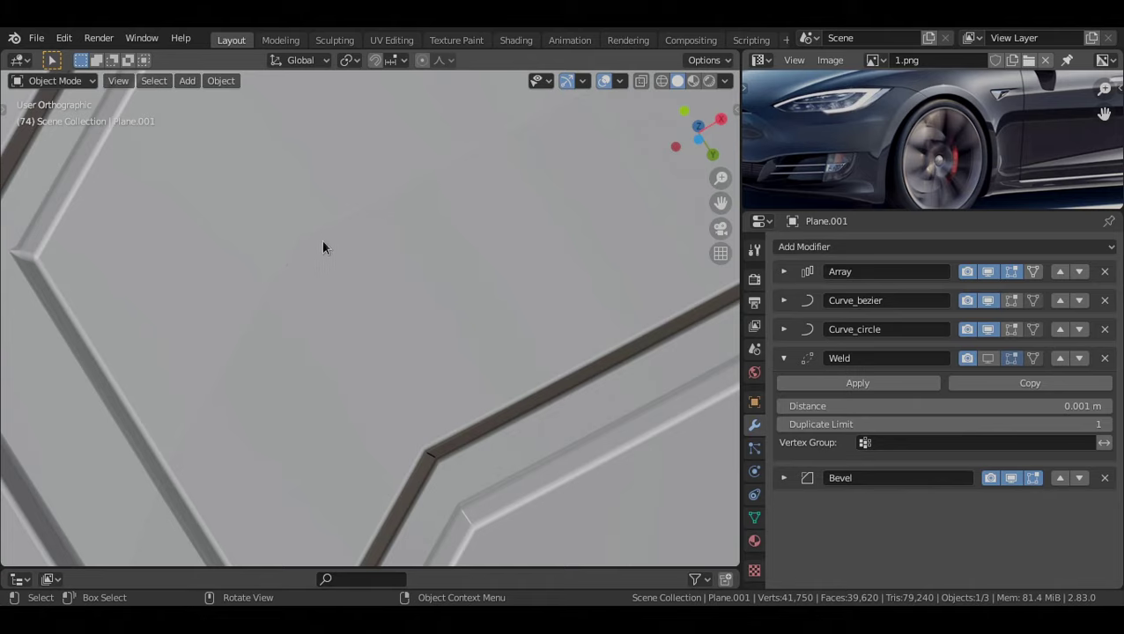
{"action": "scroll", "coordinate": [262, 162], "scroll_direction": "up", "scroll_amount": 2}
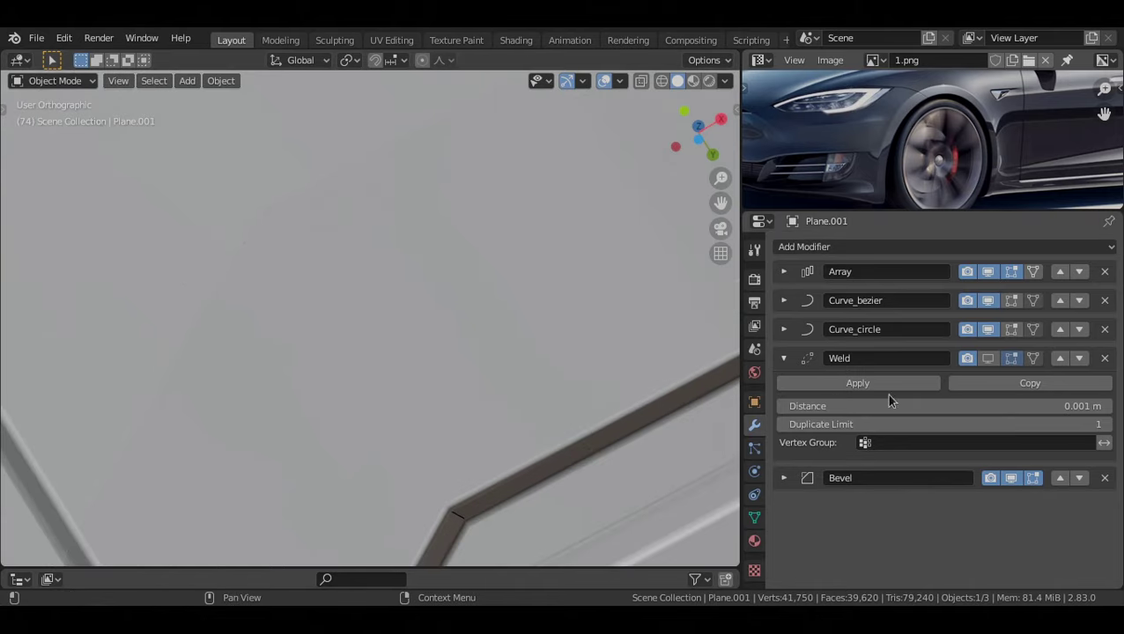
Toggle the Weld modifier's viewport display to compare its effect on the surface, leaving it enabled
{"action": "left_click", "coordinate": [990, 360]}
{"action": "left_click", "coordinate": [989, 359]}
{"action": "left_click", "coordinate": [989, 359]}
{"action": "left_click", "coordinate": [989, 360]}
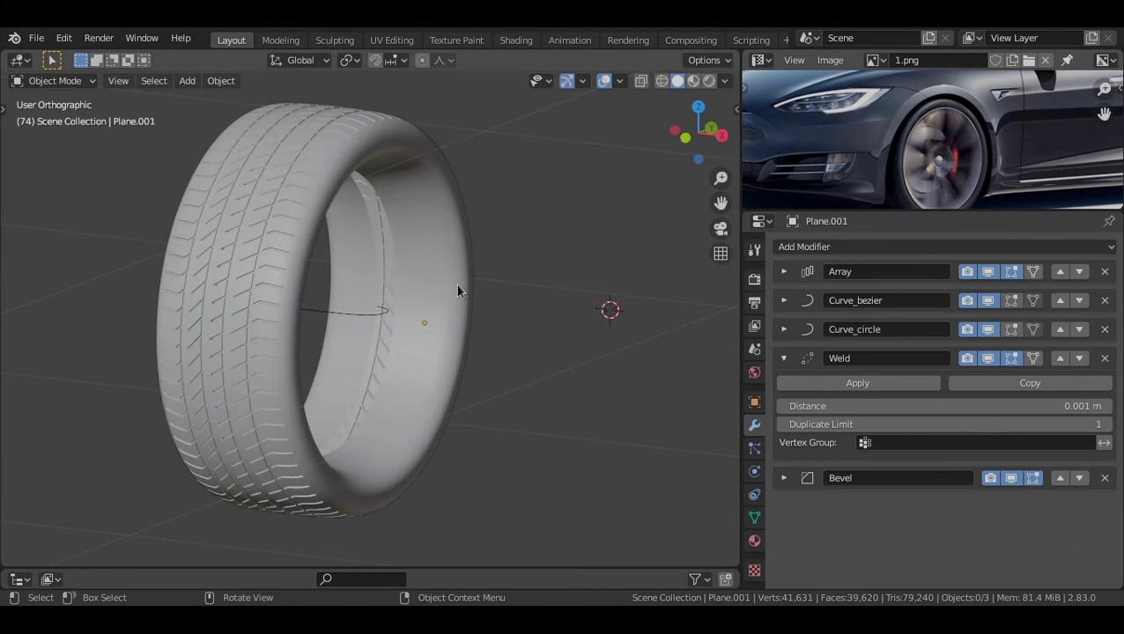
Unhide all hidden objects, clear the selection and select the tire reference image
{"action": "key", "text": "alt+h"}
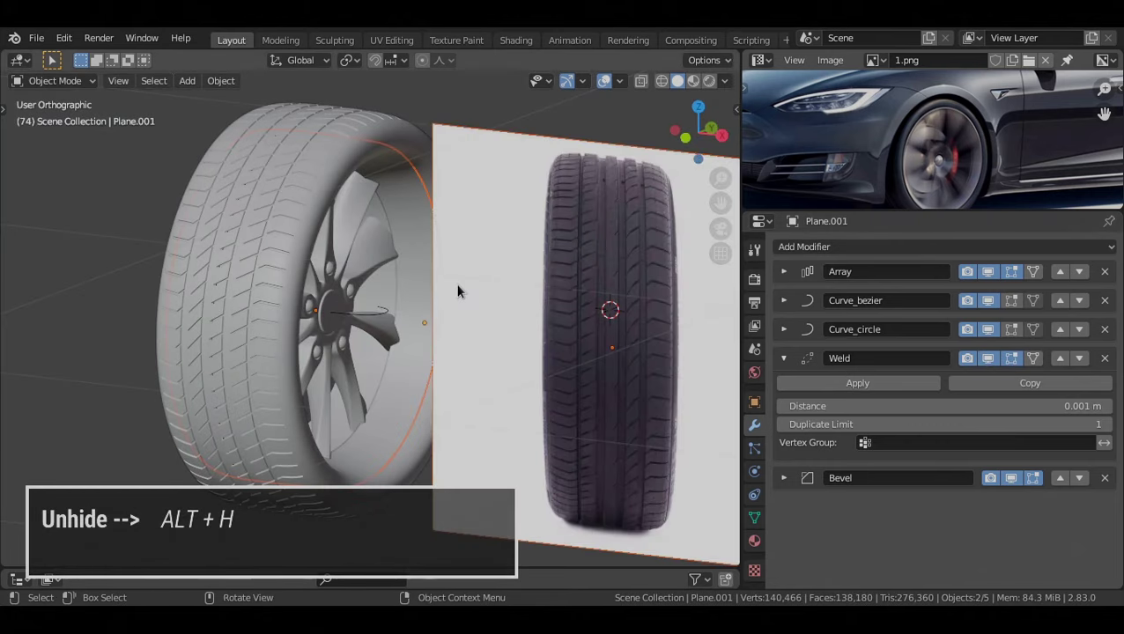
{"action": "key", "text": "alt+a"}
{"action": "mouse_move", "coordinate": [496, 253]}
{"action": "middle_mouse_down", "text": "shift"}
{"action": "mouse_move", "coordinate": [462, 231]}
{"action": "mouse_move", "coordinate": [494, 243]}
{"action": "middle_mouse_up", "text": "shift"}
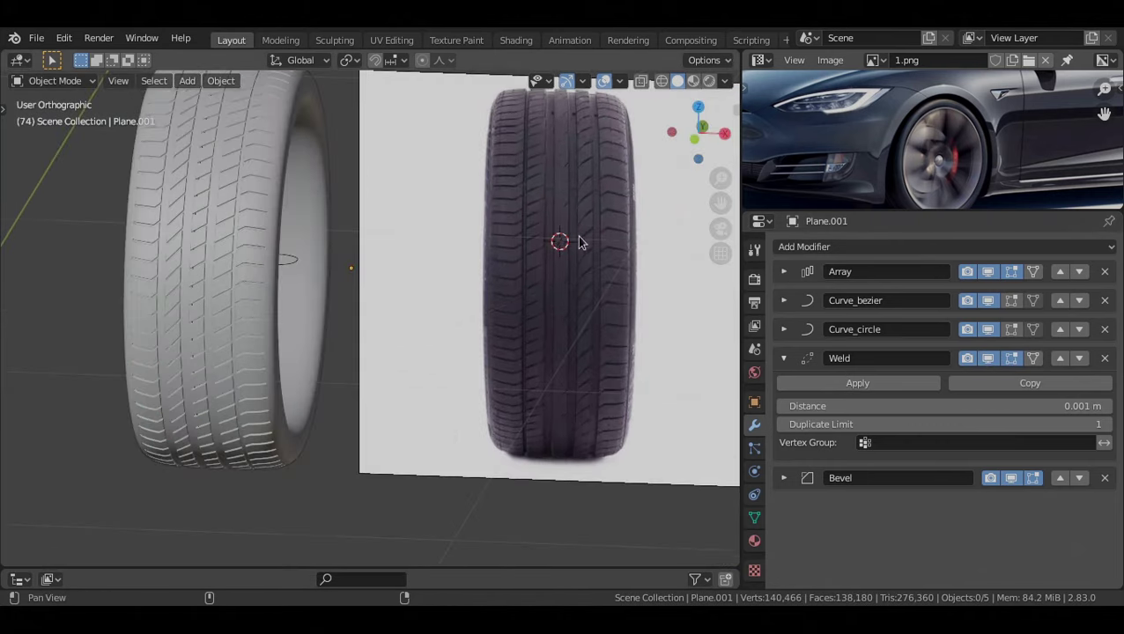
{"action": "middle_click_drag", "start_coordinate": [579, 243], "coordinate": [444, 276]}
{"action": "left_click", "coordinate": [491, 351]}
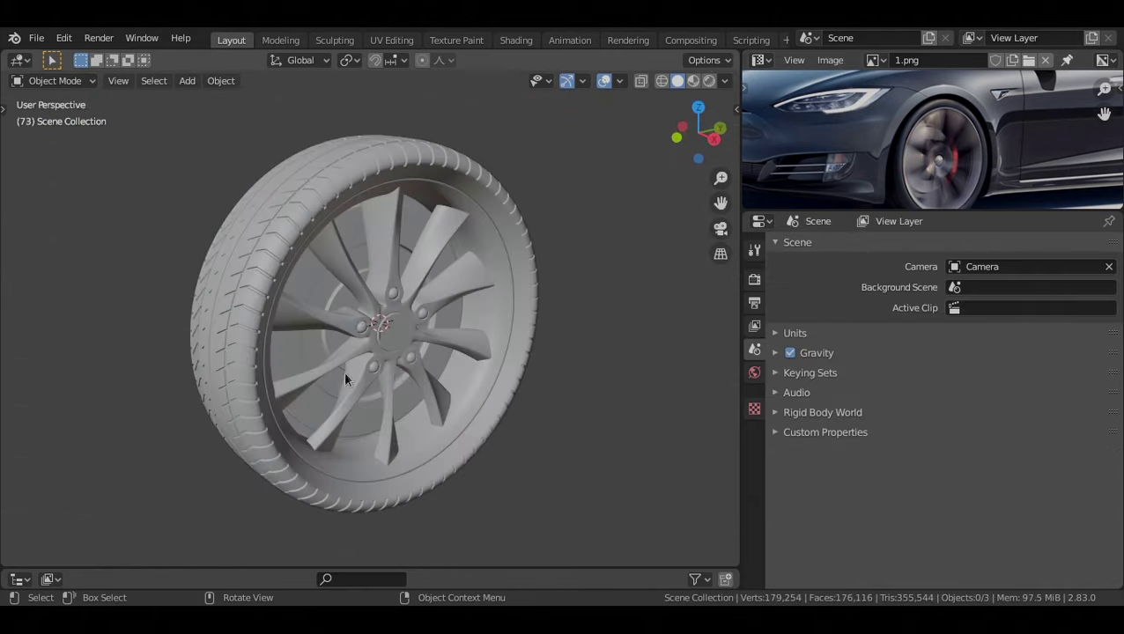
Enlarge the Outliner to show the scene's full list of collections and objects
{"action": "middle_click_drag", "start_coordinate": [420, 357], "coordinate": [516, 319]}
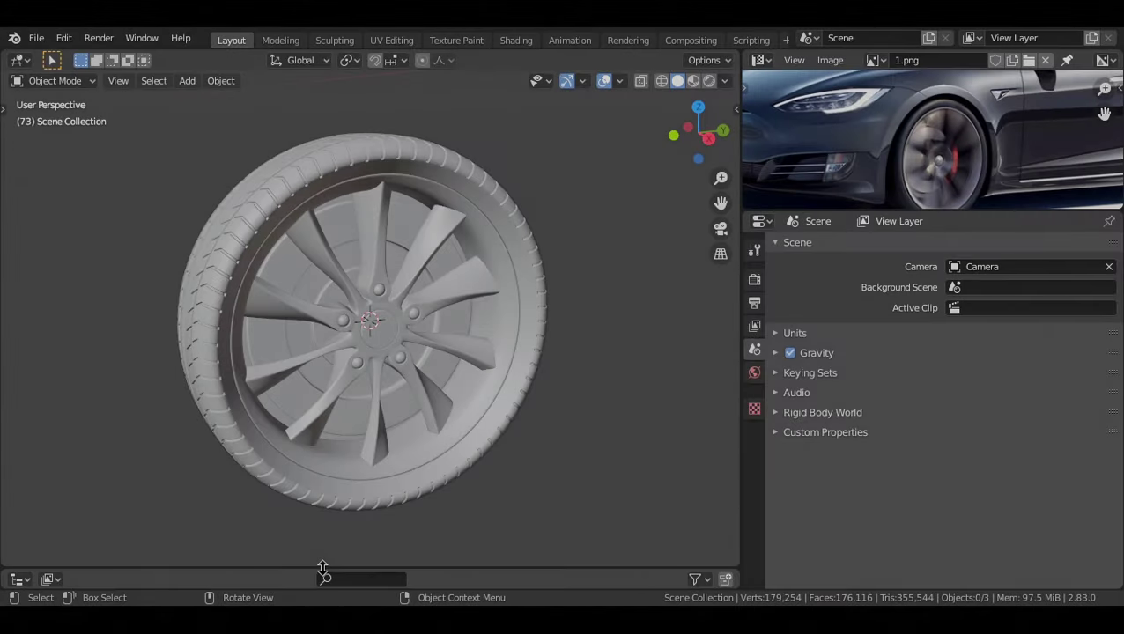
{"action": "left_click_drag", "start_coordinate": [323, 569], "coordinate": [426, 253]}
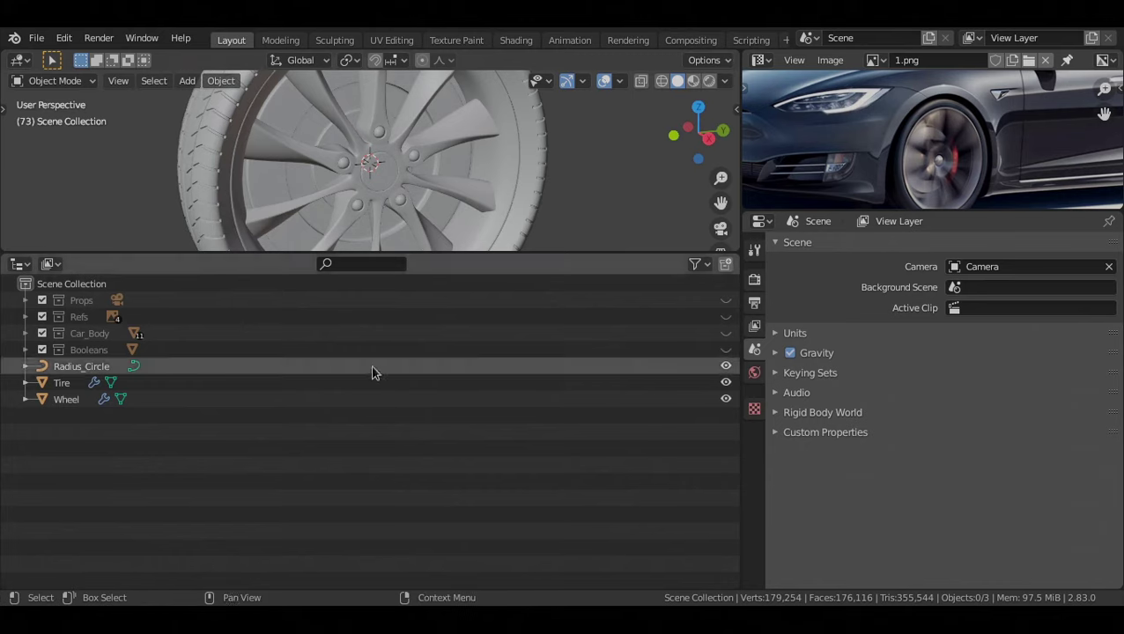
Try moving the Wheel object out of the tire
{"action": "left_click", "coordinate": [66, 401]}
{"action": "middle_click_drag", "start_coordinate": [414, 177], "coordinate": [438, 186]}
{"action": "scroll", "coordinate": [438, 186], "scroll_direction": "down", "scroll_amount": 2}
{"action": "key", "text": "g"}
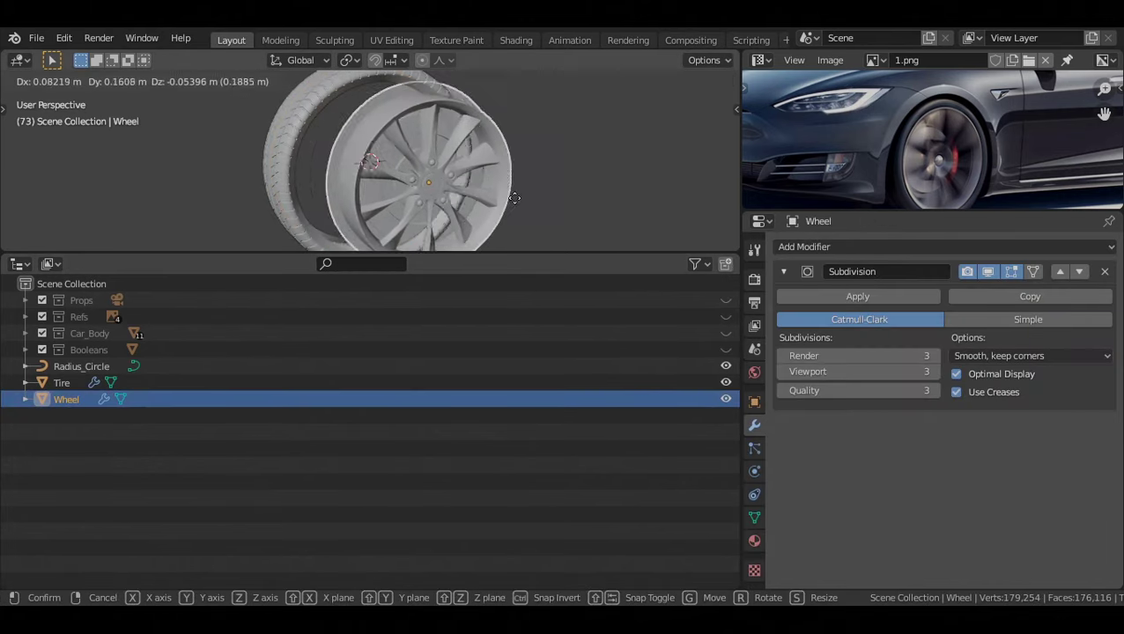
{"action": "key", "text": "Escape"}
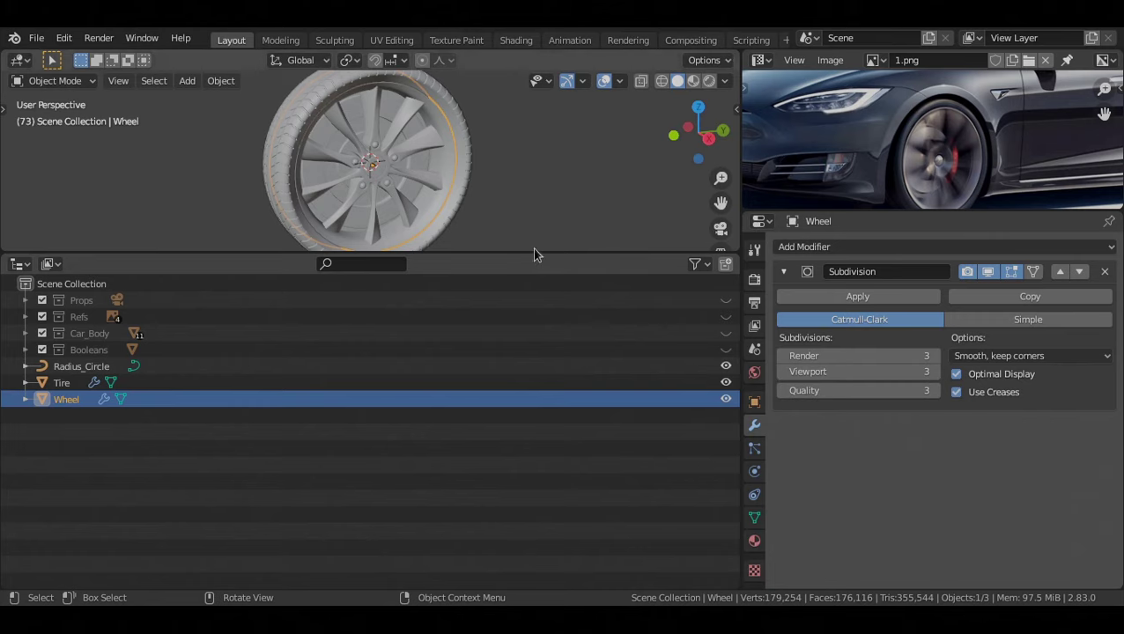
Enlarge the 3D viewport over the Outliner and try scaling Radius_Circle to test its effect on the tire
{"action": "left_click_drag", "start_coordinate": [535, 257], "coordinate": [535, 389]}
{"action": "left_click", "coordinate": [62, 519]}
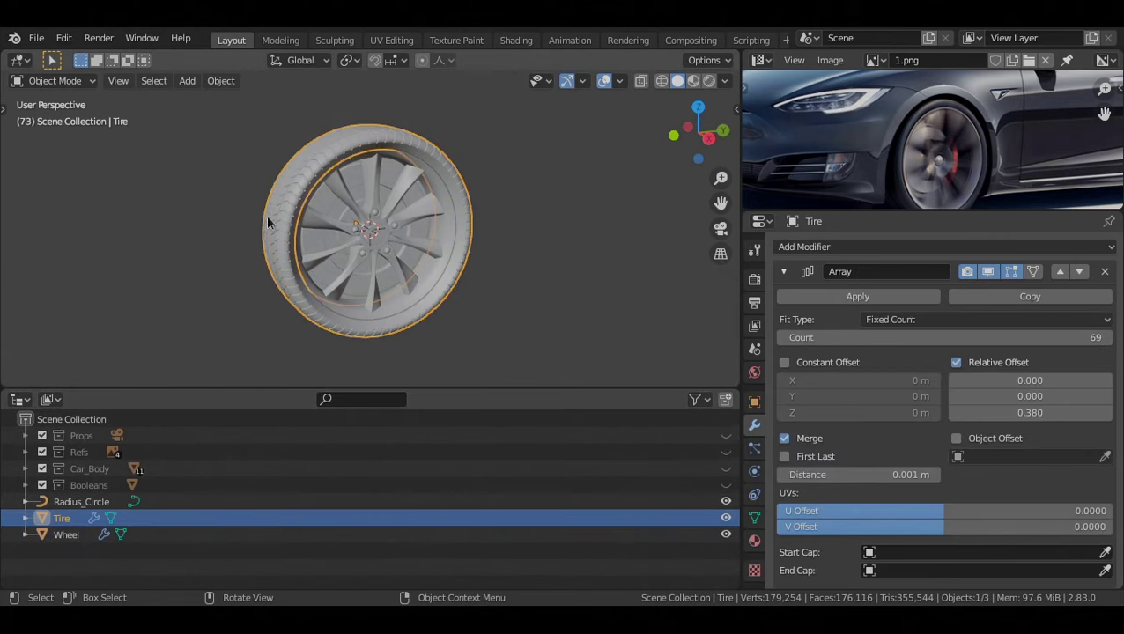
{"action": "left_click", "coordinate": [88, 503]}
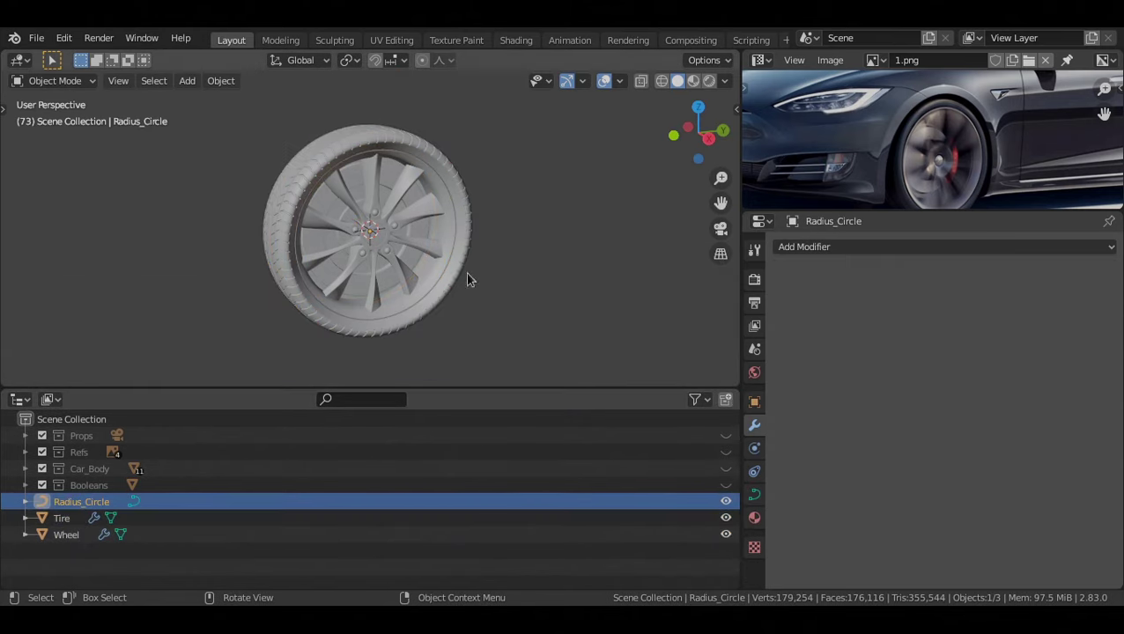
{"action": "key", "text": "s"}
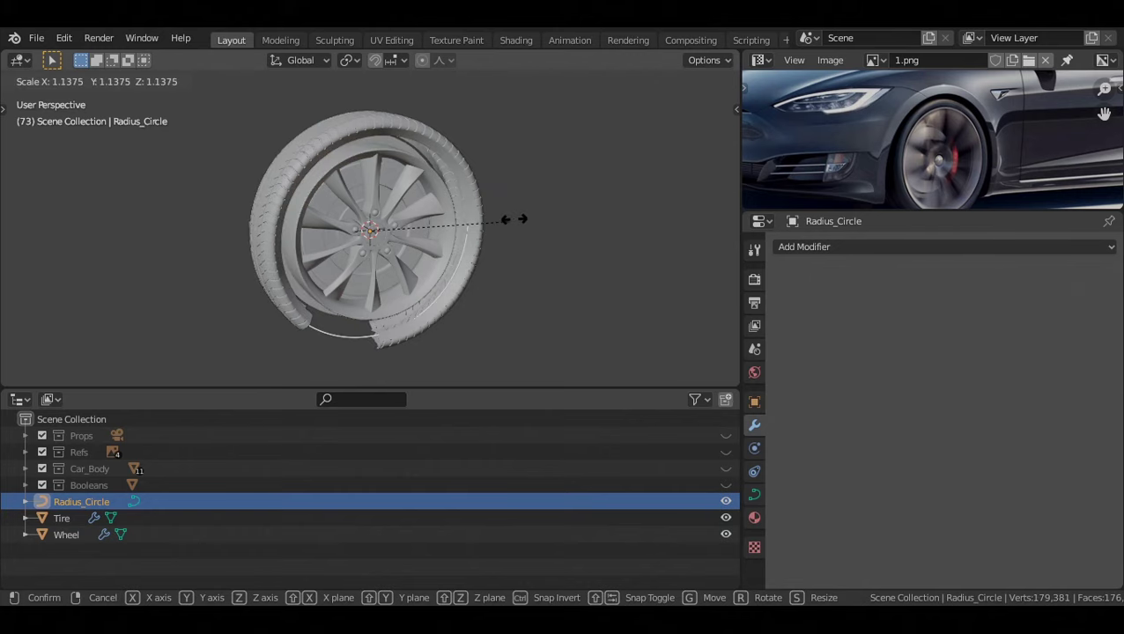
{"action": "key", "text": "Escape"}
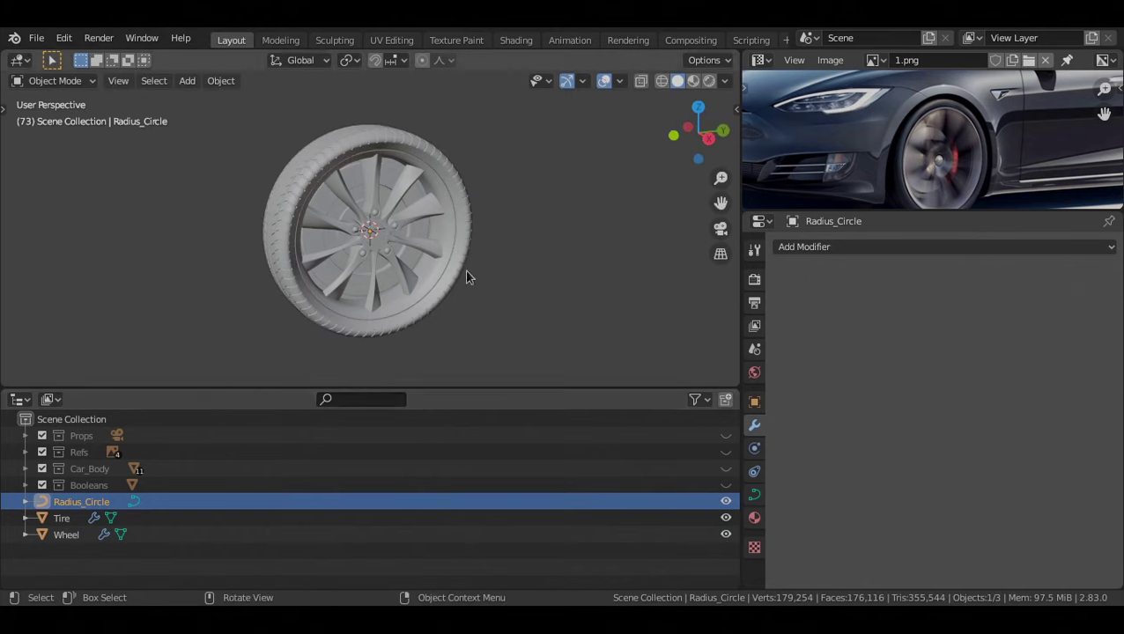
Move Radius_Circle, Tire and Wheel together into a new collection named Wheel
{"action": "left_click", "coordinate": [55, 531], "text": "shift"}
{"action": "key", "text": "m"}
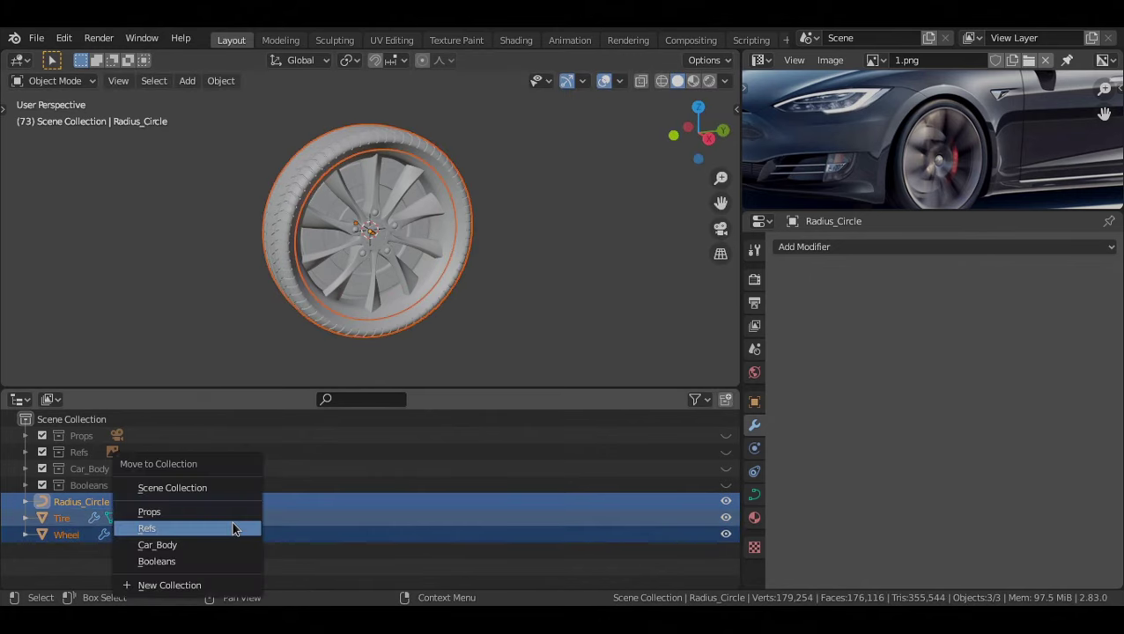
{"action": "left_click", "coordinate": [190, 583]}
{"action": "key", "text": "Return"}
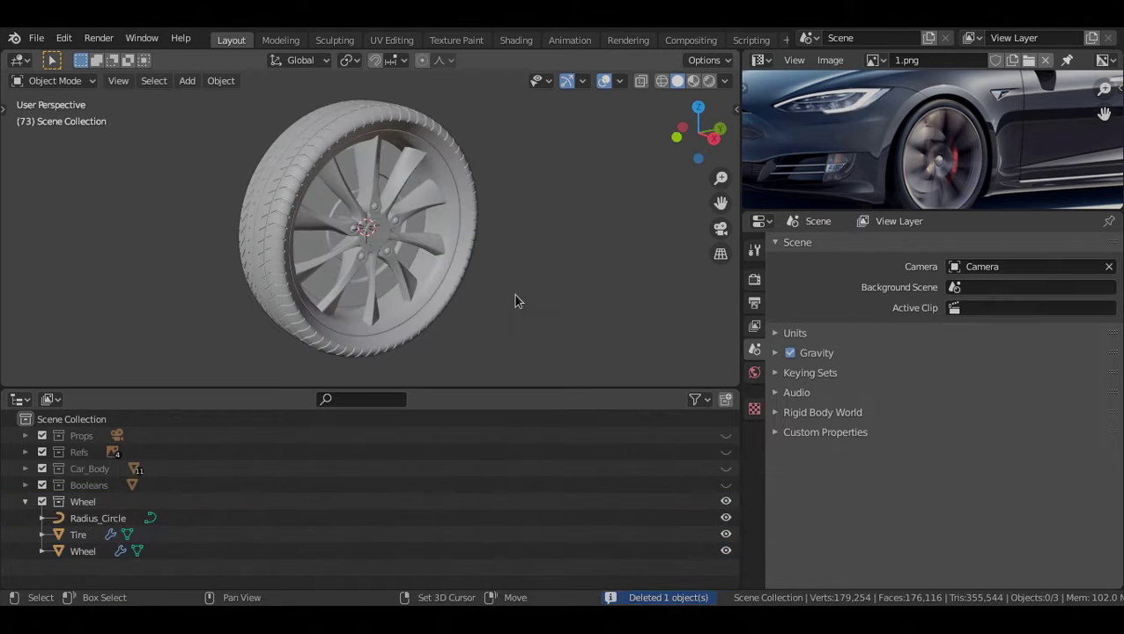
Add a cone empty at the wheel's center and rotate it 90° in the top view
{"action": "scroll", "coordinate": [516, 296], "scroll_direction": "down", "scroll_amount": 2}
{"action": "key", "text": "shift+a"}
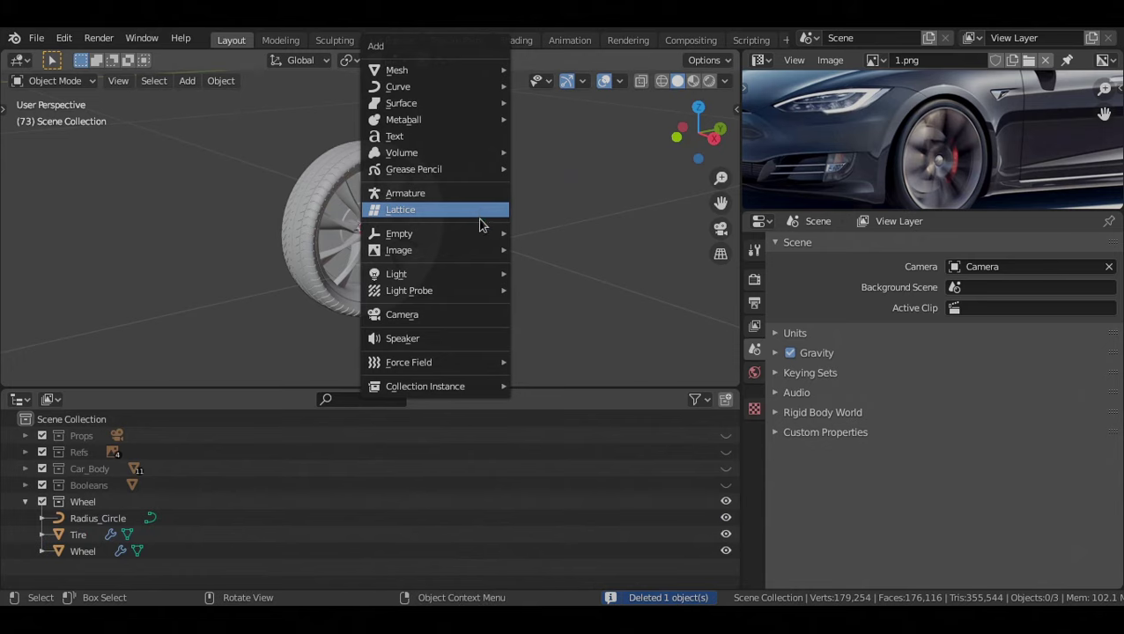
{"action": "mouse_move", "coordinate": [477, 235]}
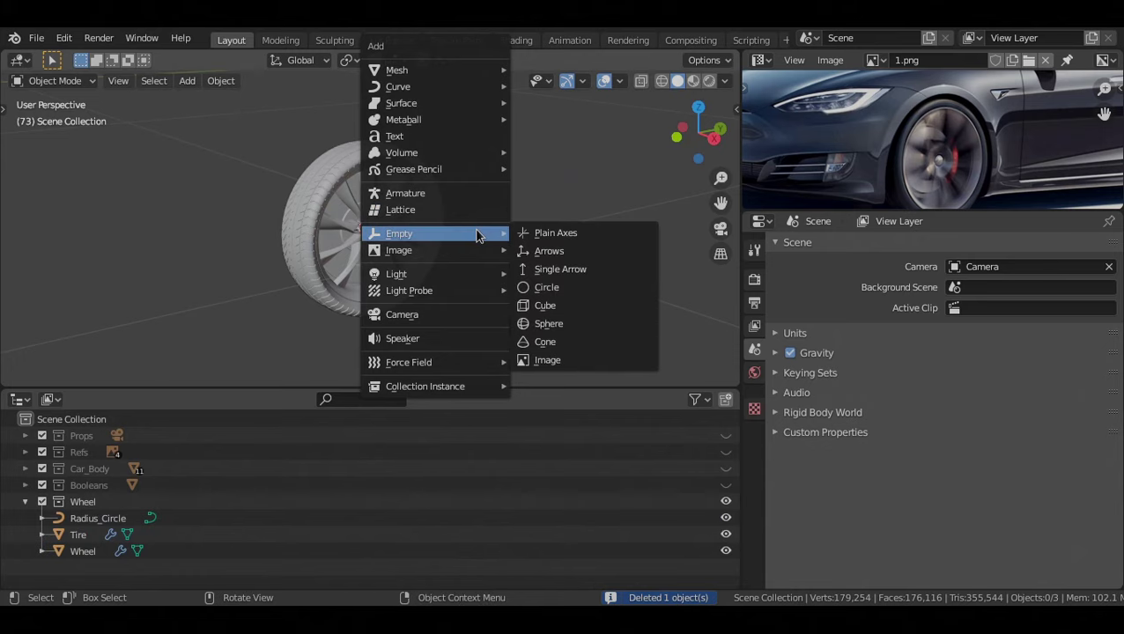
{"action": "left_click", "coordinate": [573, 344]}
{"action": "key", "text": "KP_7"}
{"action": "type", "text": "r"}
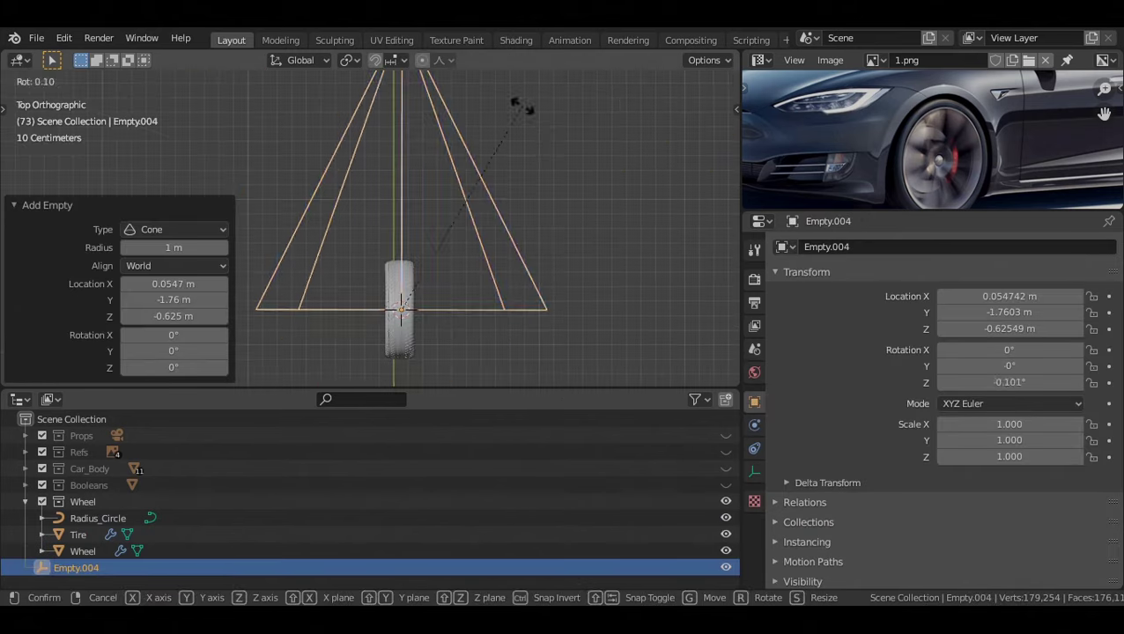
{"action": "type", "text": "90"}
{"action": "key", "text": "Return"}
Scale the cone empty to about 0.329 to match the wheel's size and shift it about 0.027 m along X
{"action": "key", "text": "KP_3"}
{"action": "key", "text": "s"}
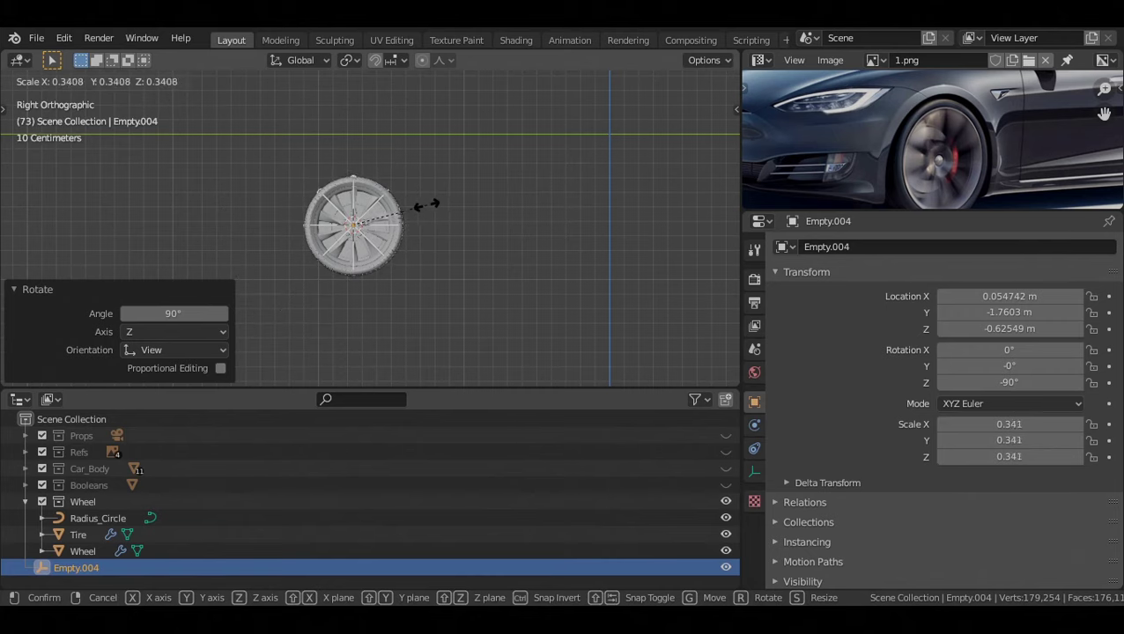
{"action": "left_click", "coordinate": [424, 205]}
{"action": "scroll", "coordinate": [419, 205], "scroll_direction": "up", "scroll_amount": 2}
{"action": "middle_click_drag", "start_coordinate": [419, 204], "coordinate": [512, 233]}
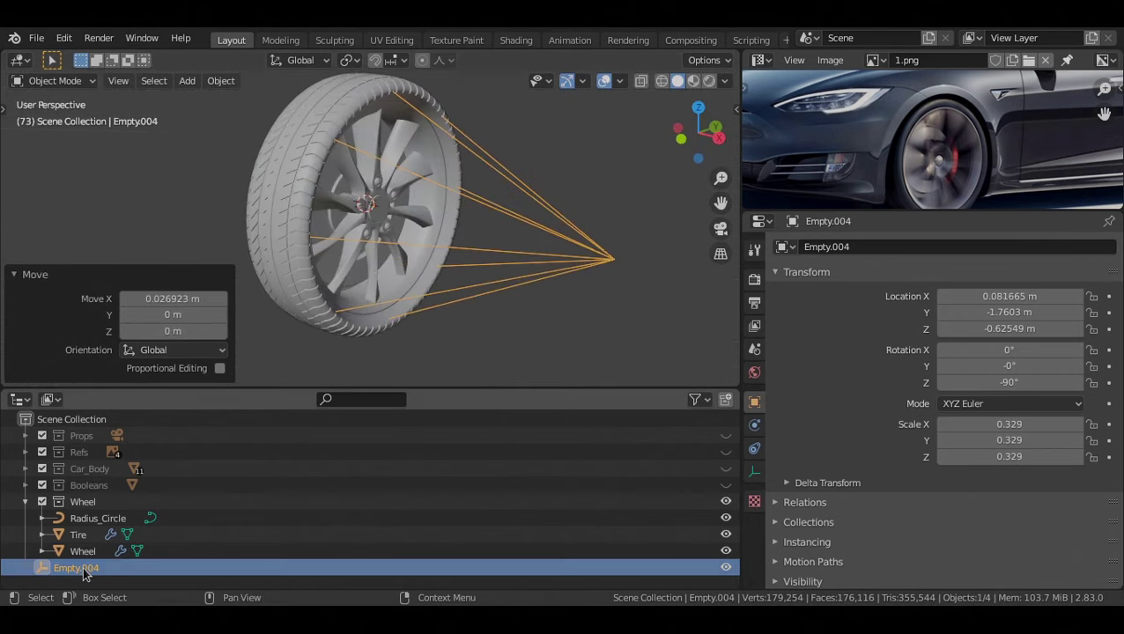
Rename the cone empty to Wheel_Control
{"action": "double_click", "coordinate": [84, 568]}
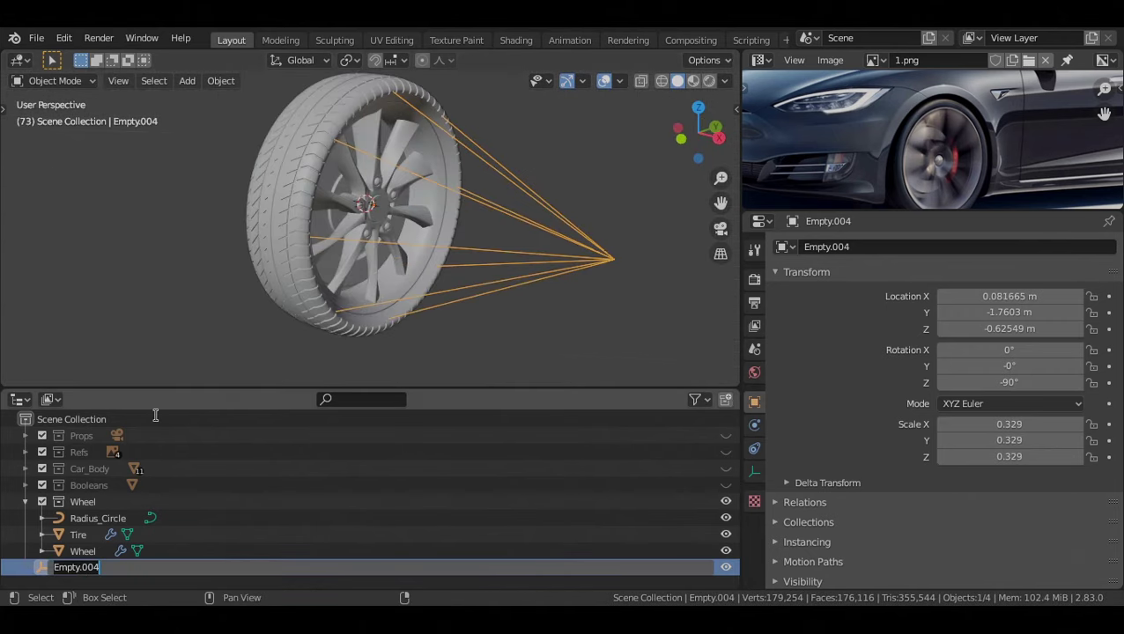
{"action": "type", "text": "Wheel_Control"}
{"action": "key", "text": "Return"}
Parent Radius_Circle, Tire and Wheel to the Wheel_Control empty using Object (Keep Transform)
{"action": "middle_click_drag", "start_coordinate": [520, 270], "coordinate": [502, 281]}
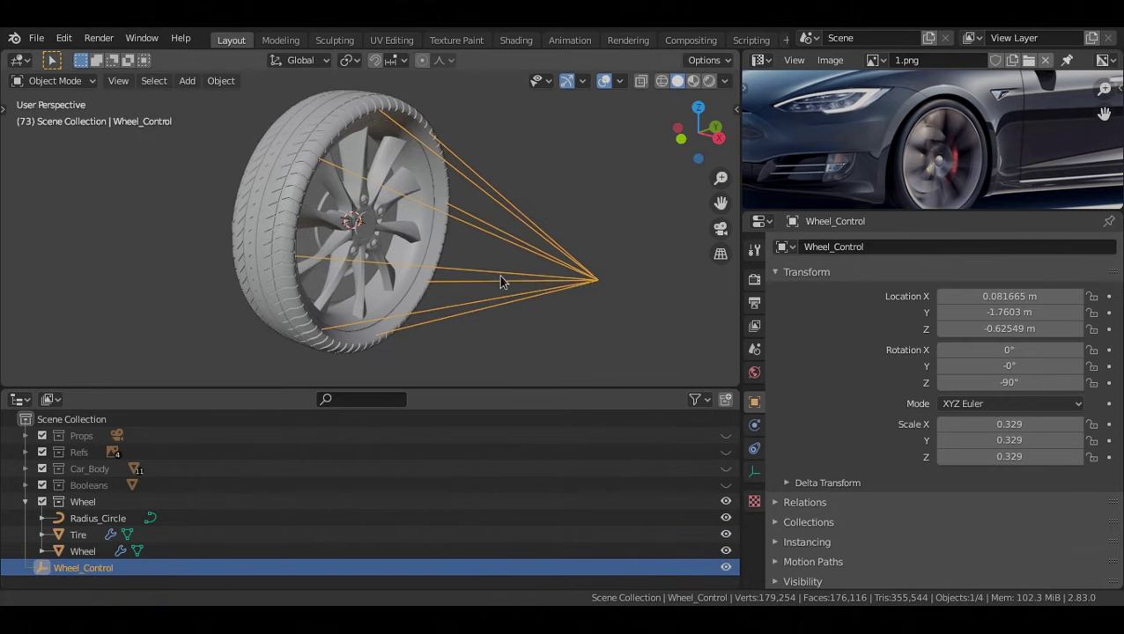
{"action": "left_click", "coordinate": [88, 519]}
{"action": "left_click", "coordinate": [83, 551], "text": "shift"}
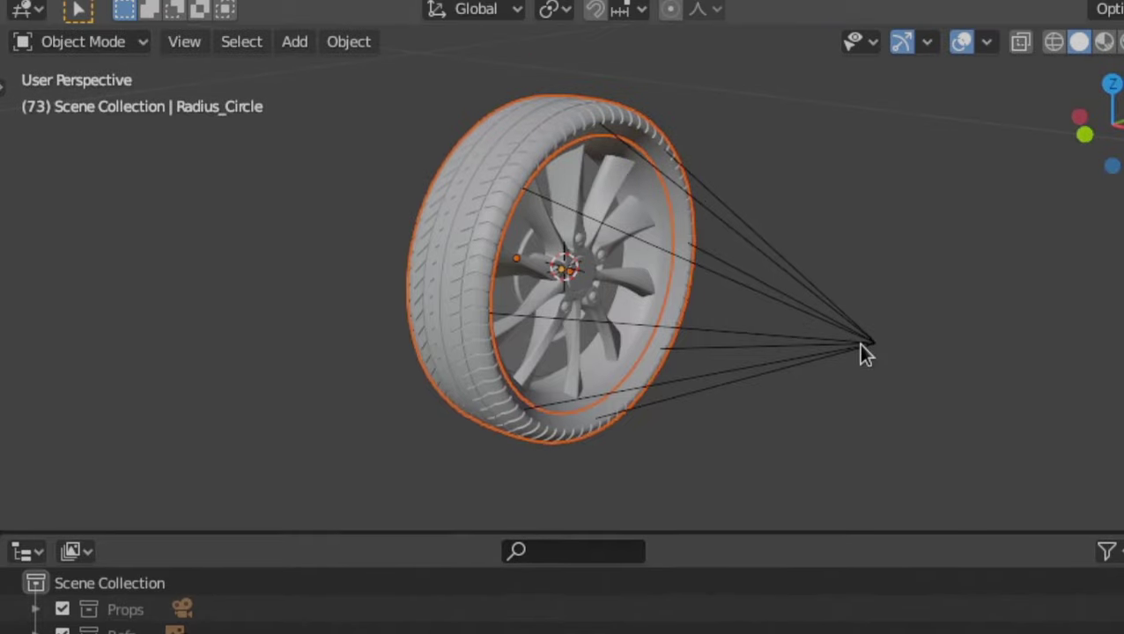
{"action": "left_click", "coordinate": [861, 86], "text": "shift"}
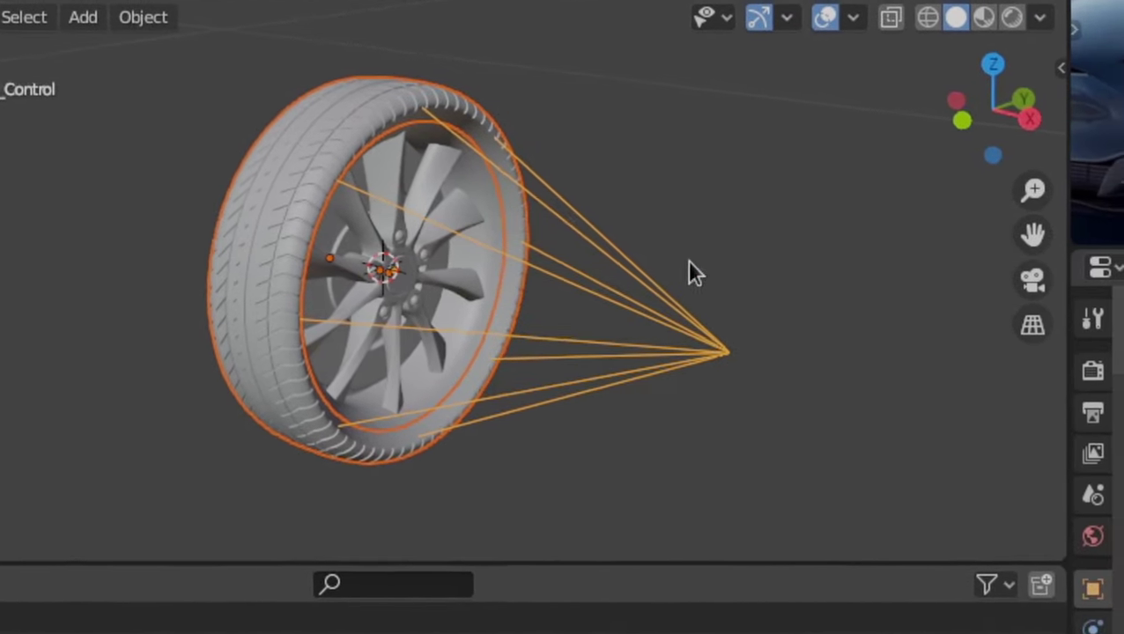
{"action": "key", "text": "ctrl+p"}
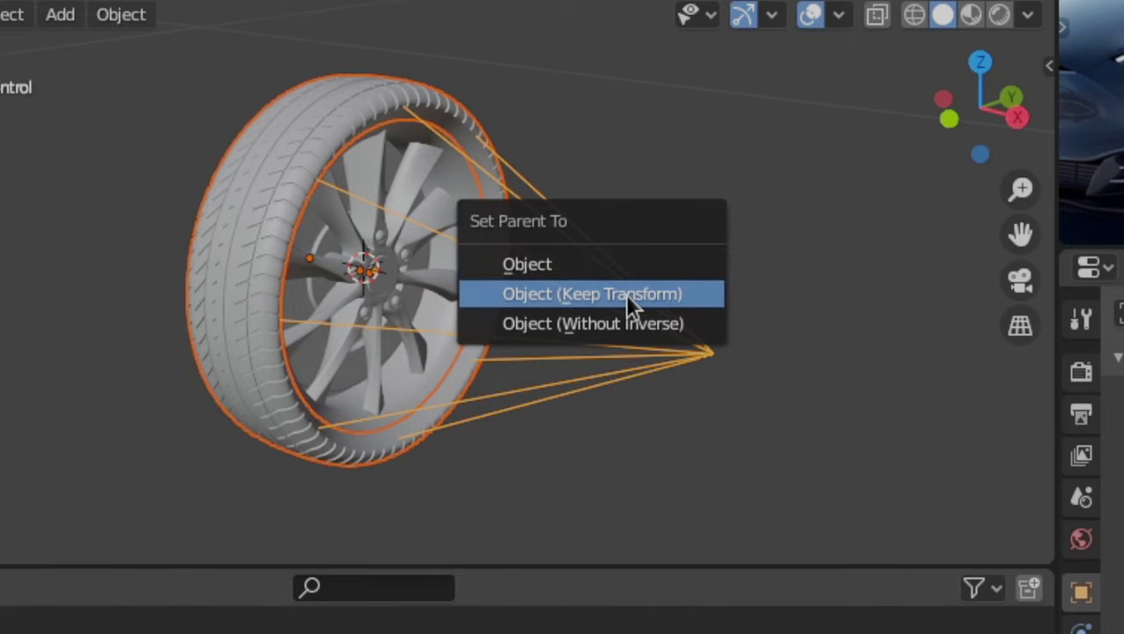
{"action": "left_click", "coordinate": [624, 294]}
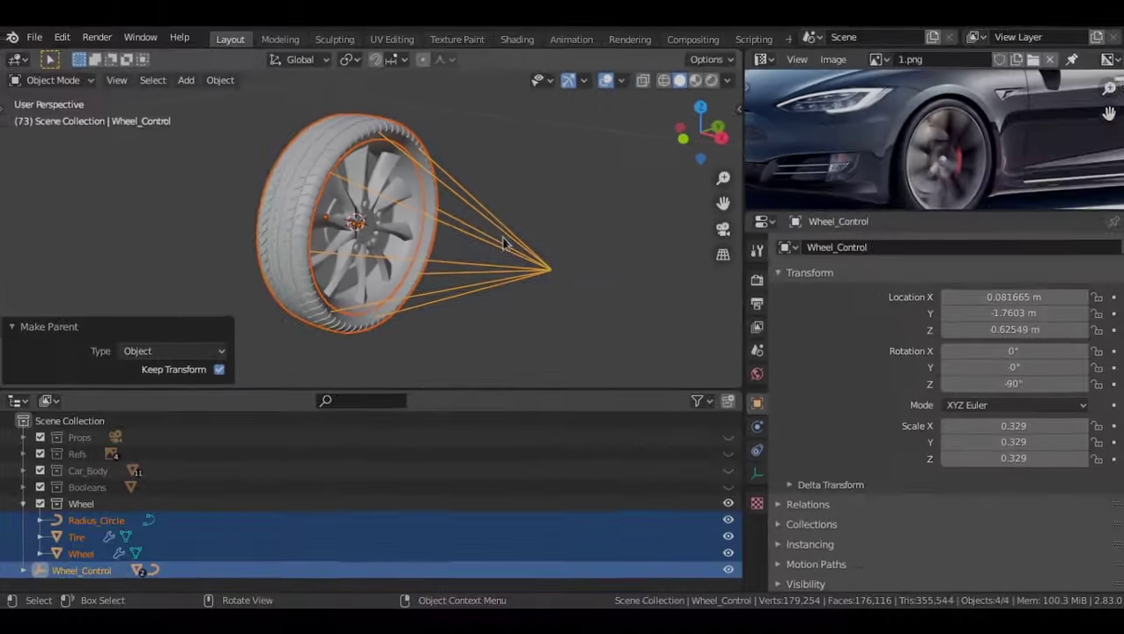
Try moving Wheel_Control and rotating it about Z to test the parented wheel assembly
{"action": "left_click", "coordinate": [520, 243]}
{"action": "key", "text": "g"}
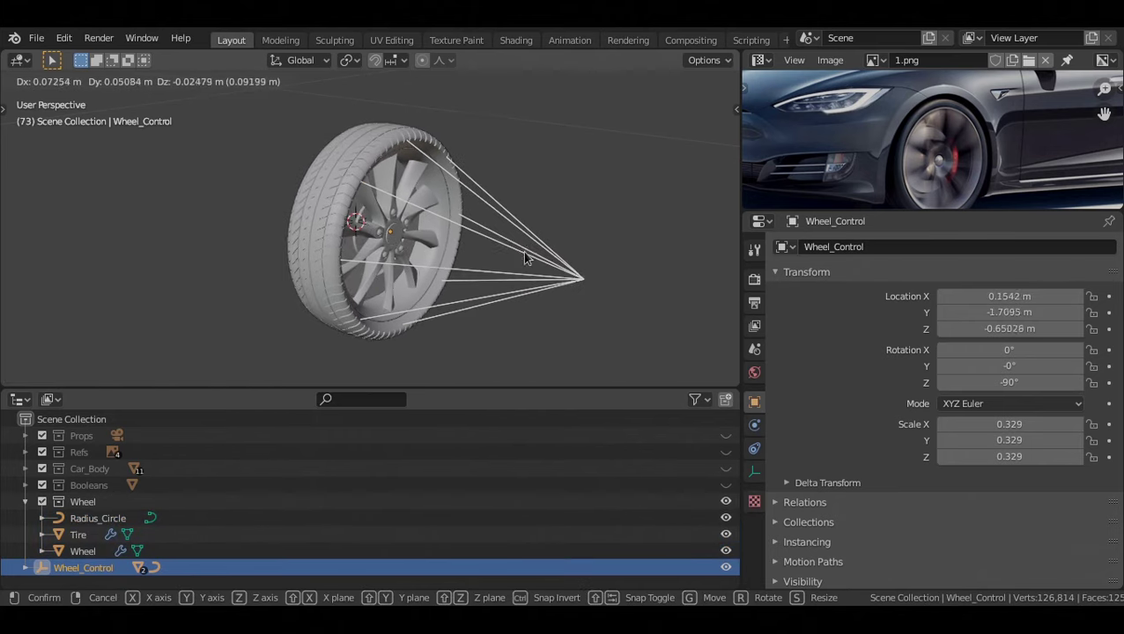
{"action": "left_click", "coordinate": [608, 202]}
{"action": "key", "text": "r"}
{"action": "key", "text": "z"}
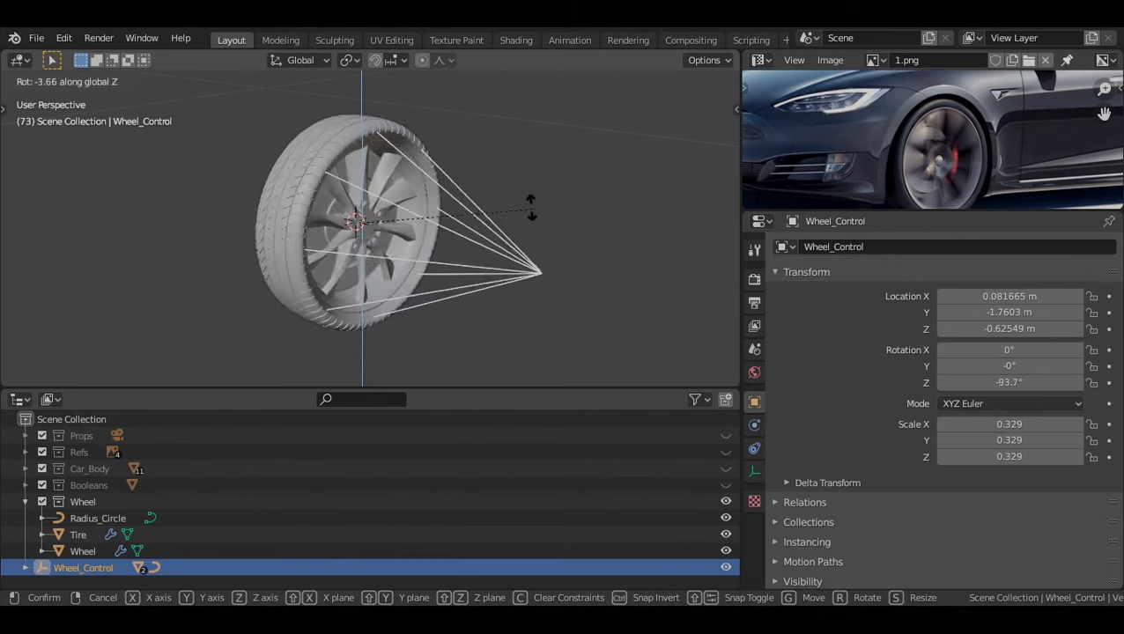
{"action": "left_click", "coordinate": [288, 152]}
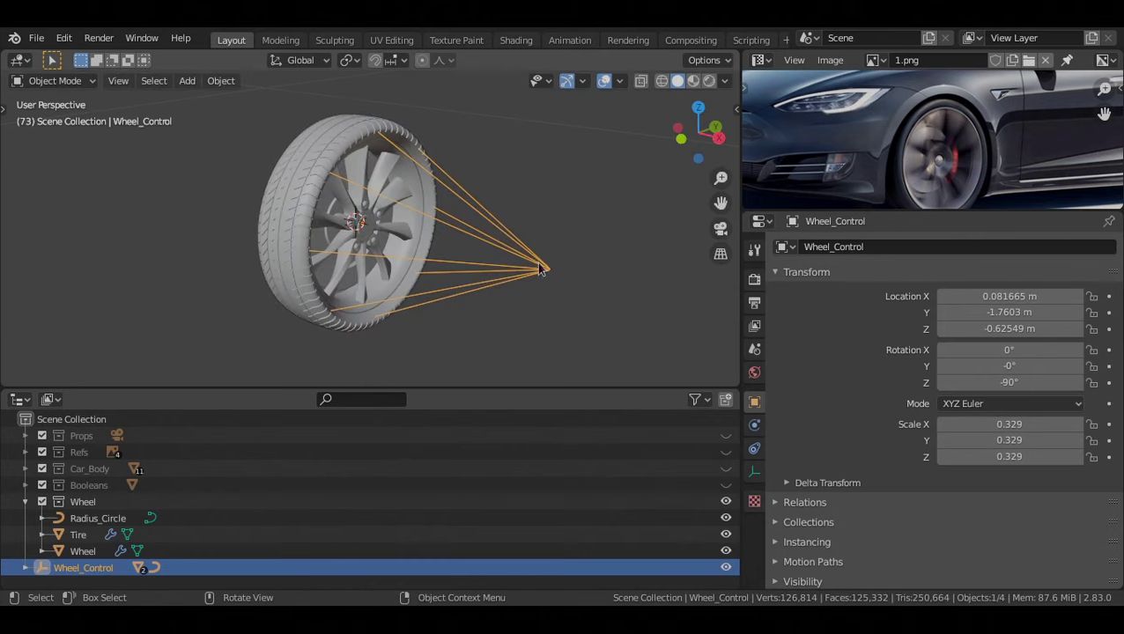
Try moving the Wheel object away from the tire and rotating Wheel_Control about Z, and undo the move
{"action": "middle_click_drag", "start_coordinate": [273, 313], "coordinate": [369, 275]}
{"action": "left_click", "coordinate": [397, 256]}
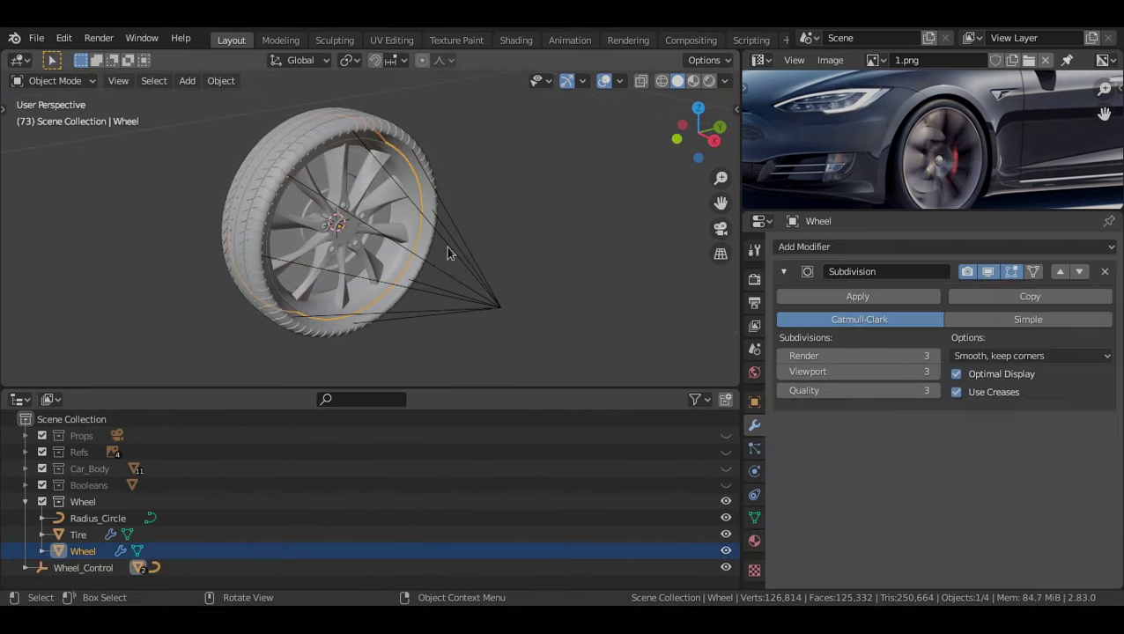
{"action": "key", "text": "g"}
{"action": "left_click", "coordinate": [520, 296]}
{"action": "left_click", "coordinate": [499, 306]}
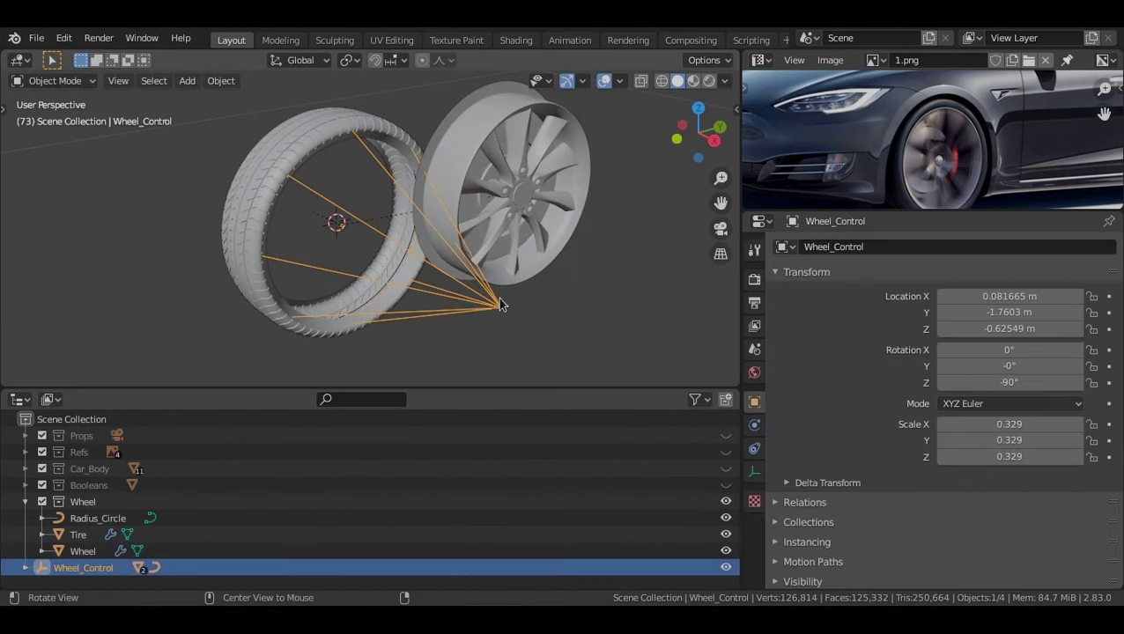
{"action": "key", "text": "r"}
{"action": "key", "text": "z"}
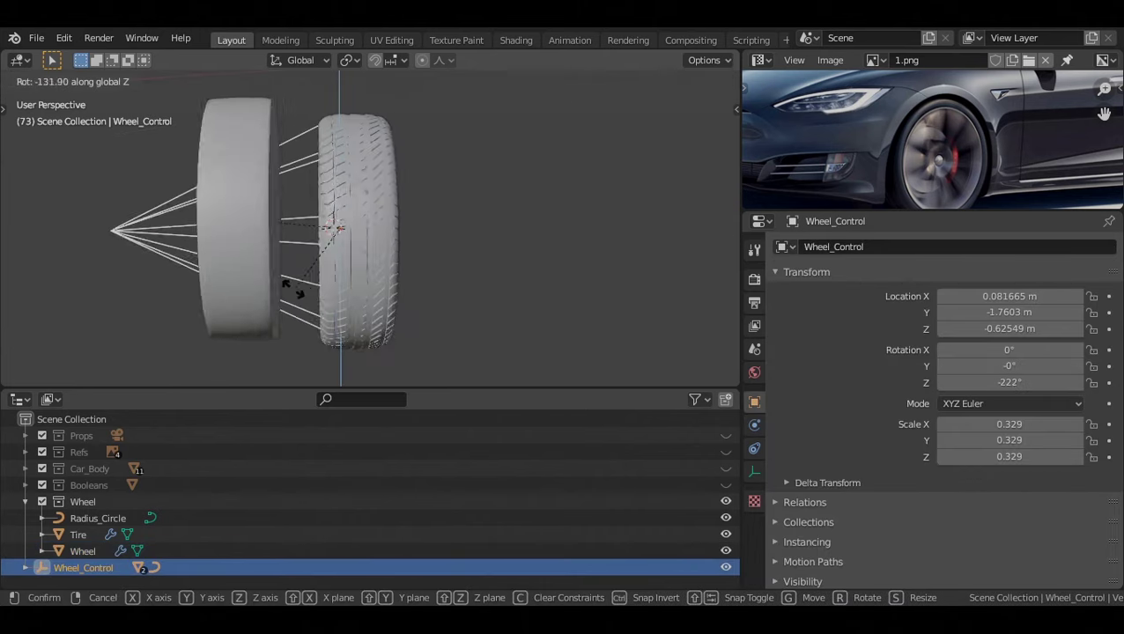
{"action": "right_click", "coordinate": [476, 284]}
{"action": "key", "text": "ctrl+z"}
{"action": "key", "text": "ctrl+z"}
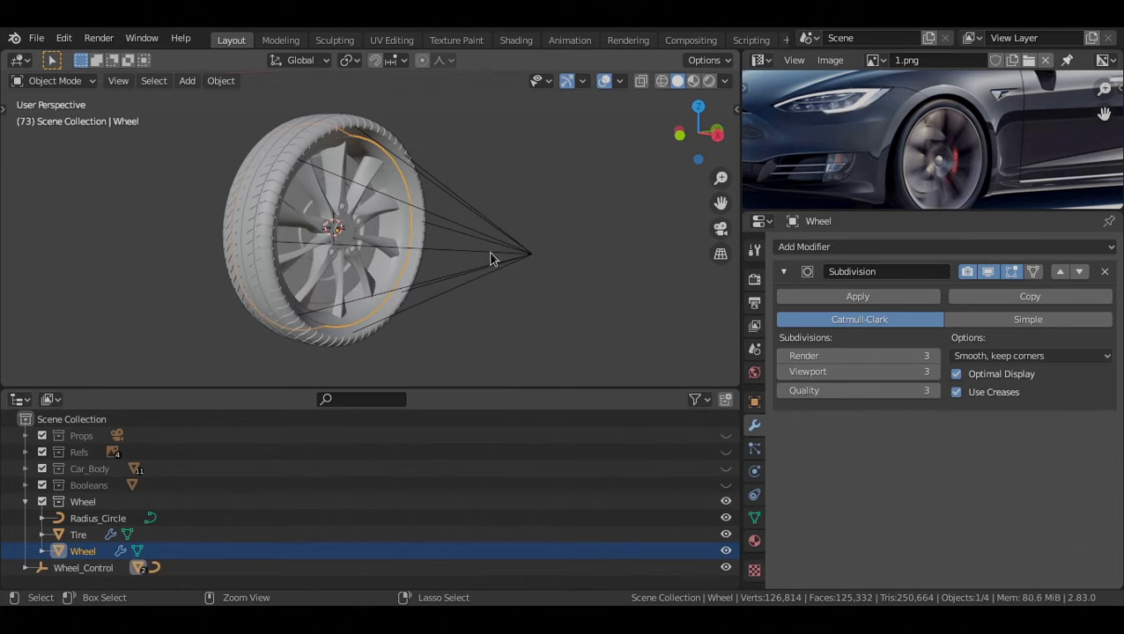
Move Wheel_Control into the Wheel collection in the Outliner and clear the selection
{"action": "key", "text": "alt+a"}
{"action": "left_click_drag", "start_coordinate": [529, 207], "coordinate": [510, 262], "text": "alt"}
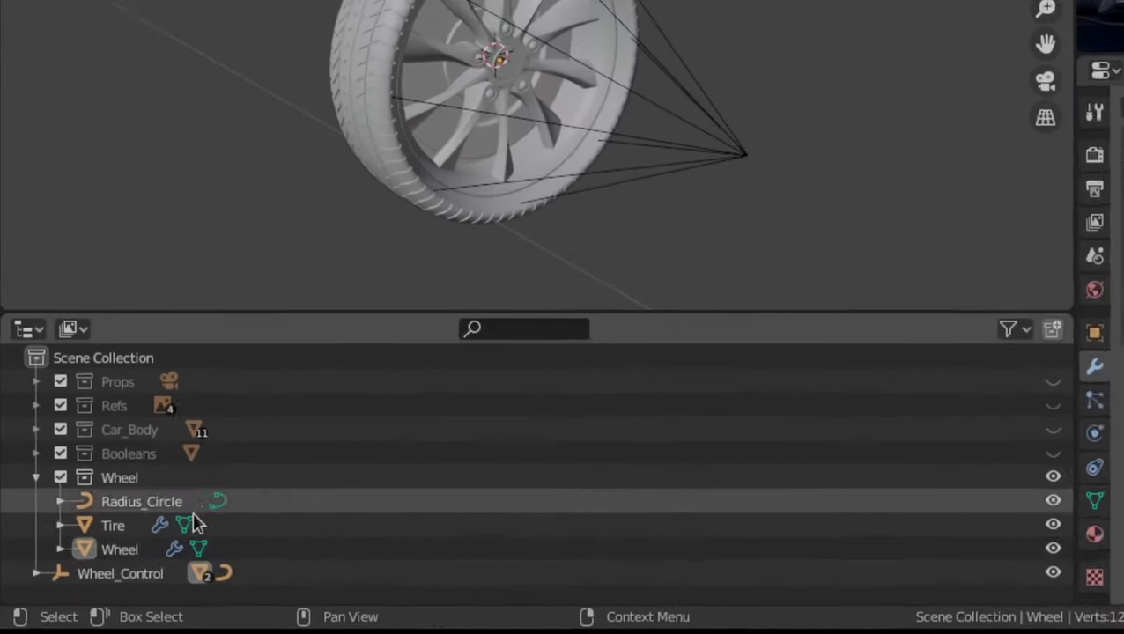
{"action": "left_click", "coordinate": [78, 568]}
{"action": "left_click_drag", "start_coordinate": [116, 581], "coordinate": [155, 500]}
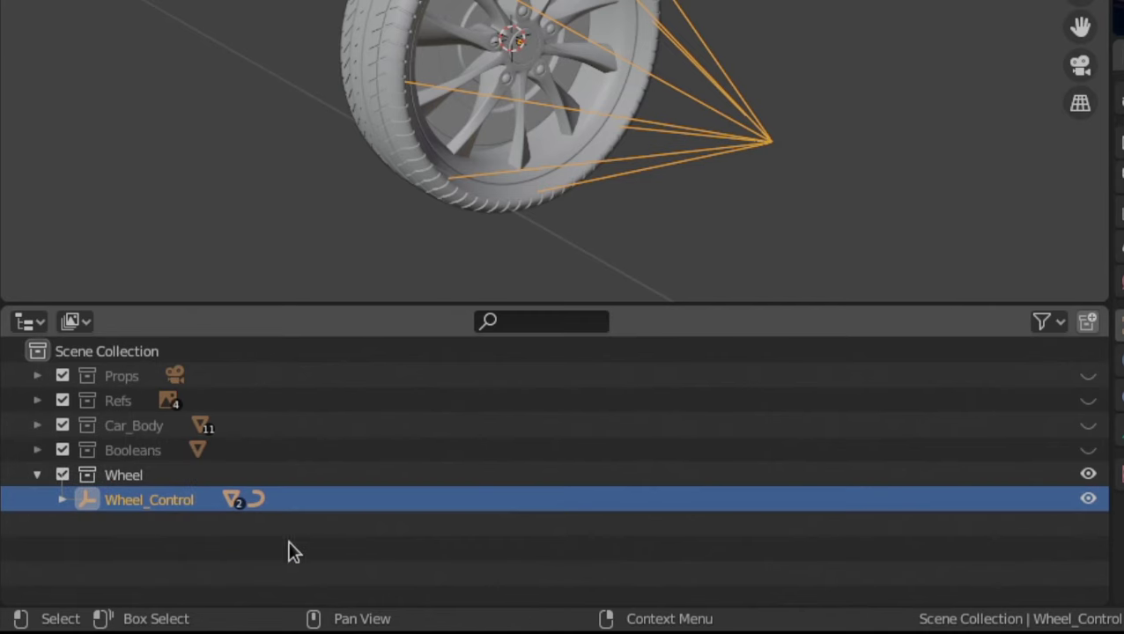
{"action": "left_click", "coordinate": [61, 501]}
{"action": "left_click", "coordinate": [472, 234]}
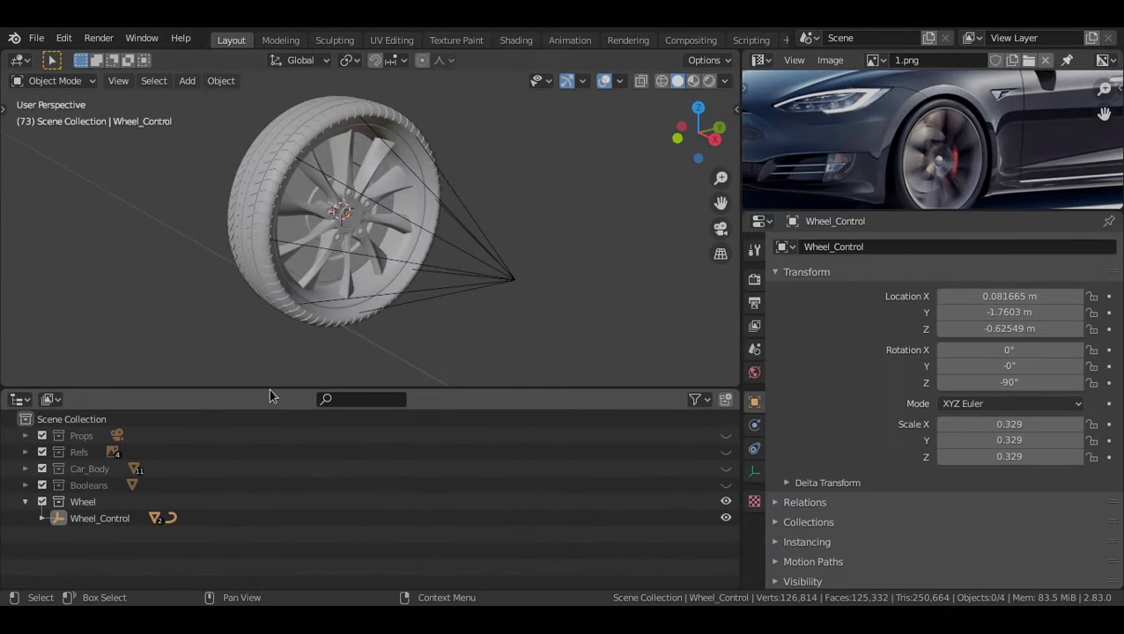
Shrink the Outliner to enlarge the 3D viewport and try rotating Wheel_Control about Z
{"action": "left_click_drag", "start_coordinate": [271, 396], "coordinate": [273, 571]}
{"action": "scroll", "coordinate": [366, 430], "scroll_direction": "up", "scroll_amount": 4}
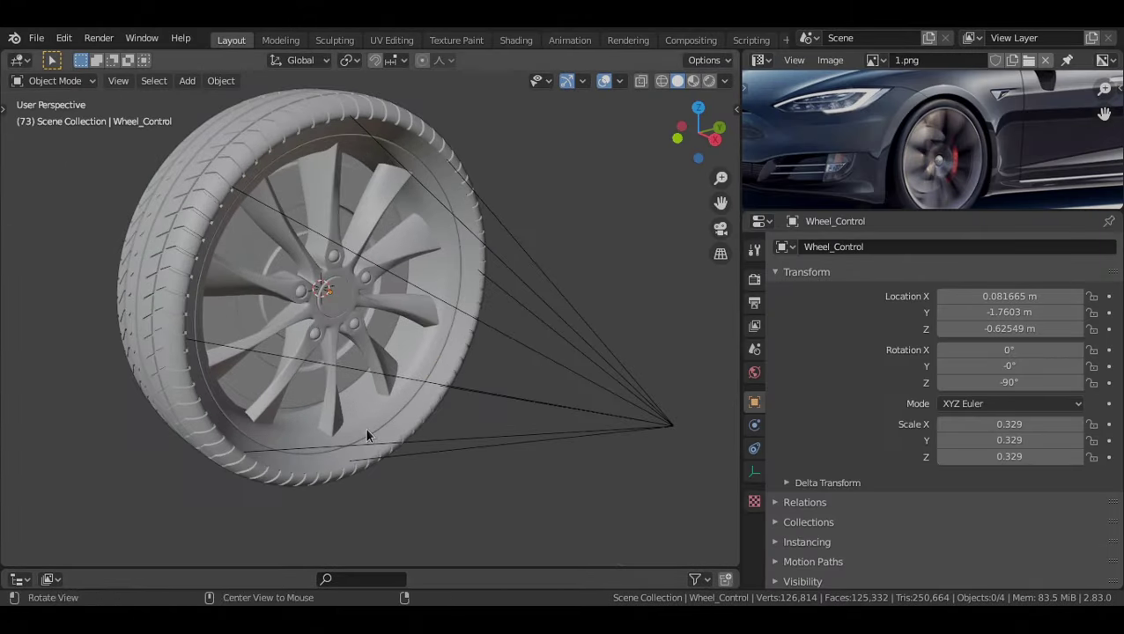
{"action": "scroll", "coordinate": [367, 435], "scroll_direction": "down", "scroll_amount": 3}
{"action": "key", "text": "r"}
{"action": "key", "text": "z"}
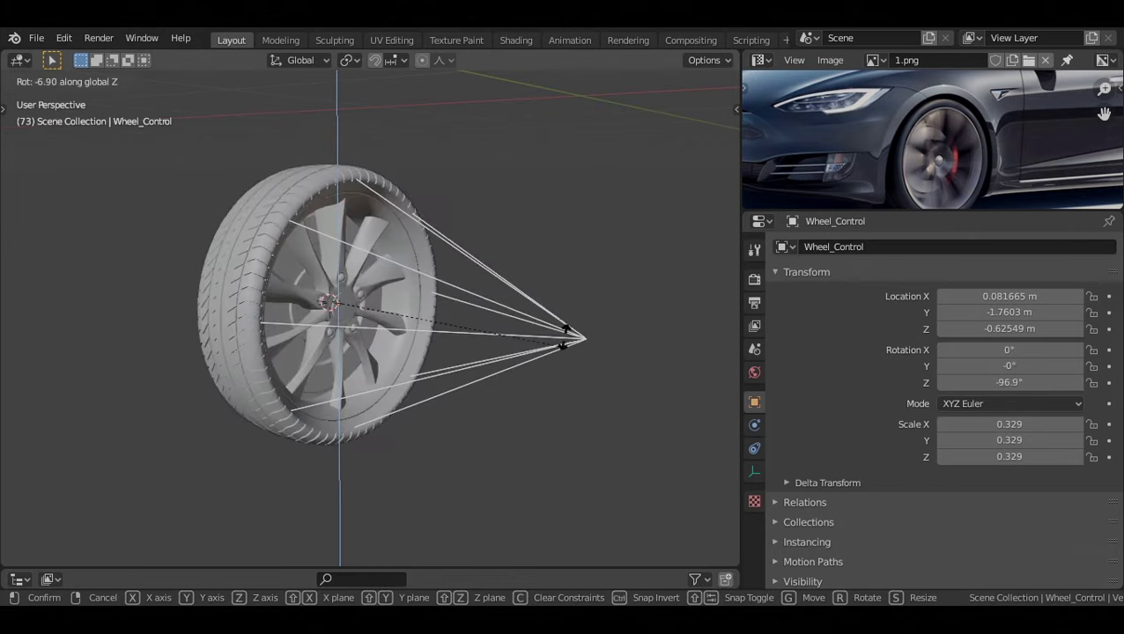
{"action": "right_click", "coordinate": [487, 201]}
Examine the complete wheel assembly and its control empty from several angles, selecting all its parts and clearing the selection
{"action": "middle_click_drag", "start_coordinate": [520, 282], "coordinate": [350, 174]}
{"action": "key", "text": "alt+a"}
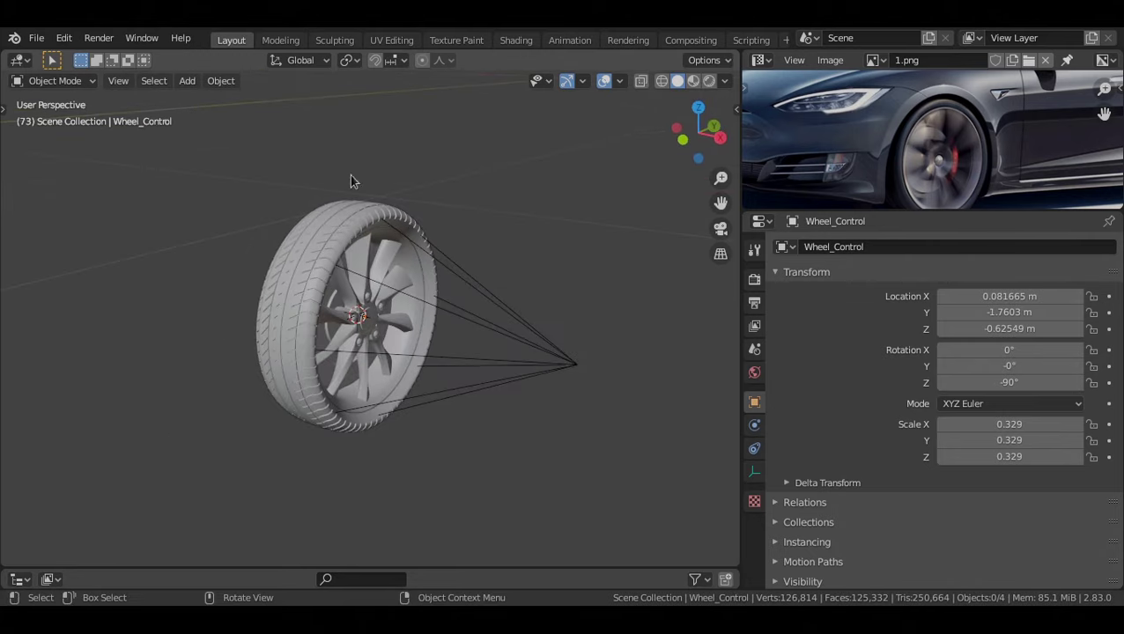
{"action": "left_click_drag", "start_coordinate": [145, 162], "coordinate": [520, 513]}
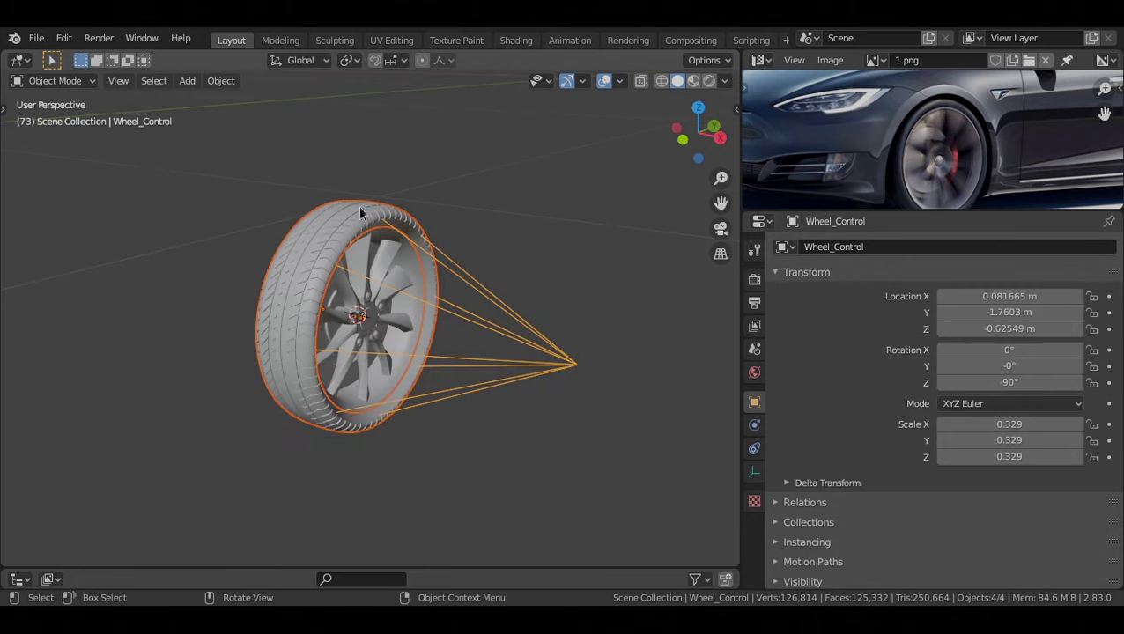
{"action": "mouse_move", "coordinate": [396, 280]}
{"action": "middle_mouse_down"}
{"action": "mouse_move", "coordinate": [353, 303]}
{"action": "mouse_move", "coordinate": [381, 317]}
{"action": "mouse_move", "coordinate": [402, 299]}
{"action": "middle_mouse_up"}
{"action": "scroll", "coordinate": [381, 318], "scroll_direction": "down", "scroll_amount": 2}
{"action": "left_click", "coordinate": [645, 379]}
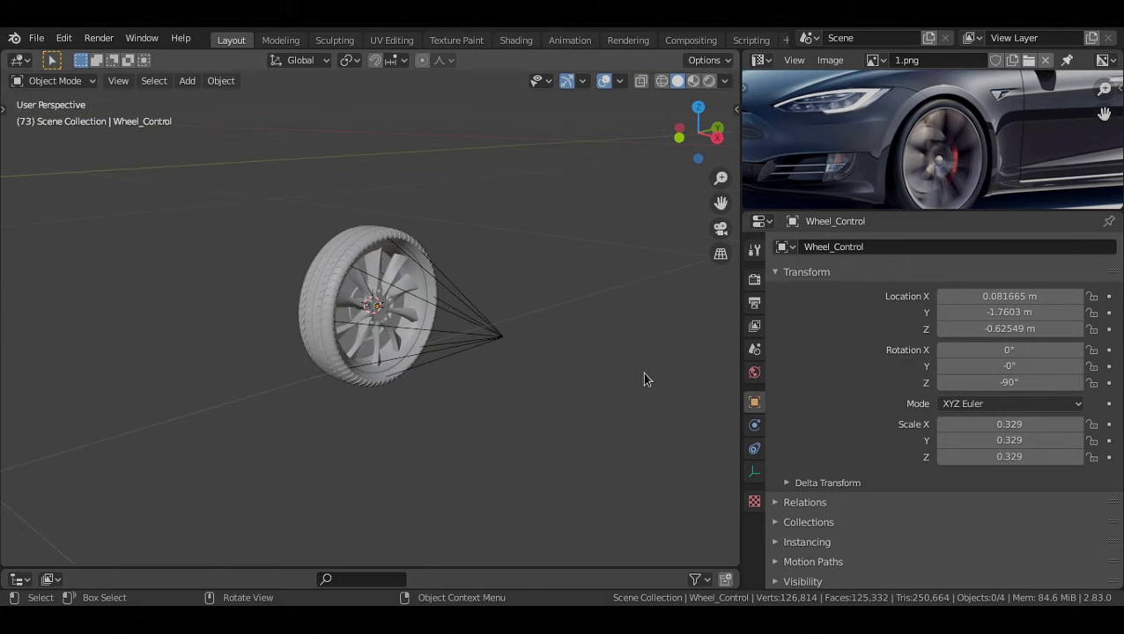
{"action": "middle_click_drag", "start_coordinate": [644, 378], "coordinate": [505, 330]}
{"action": "scroll", "coordinate": [428, 309], "scroll_direction": "up", "scroll_amount": 2}
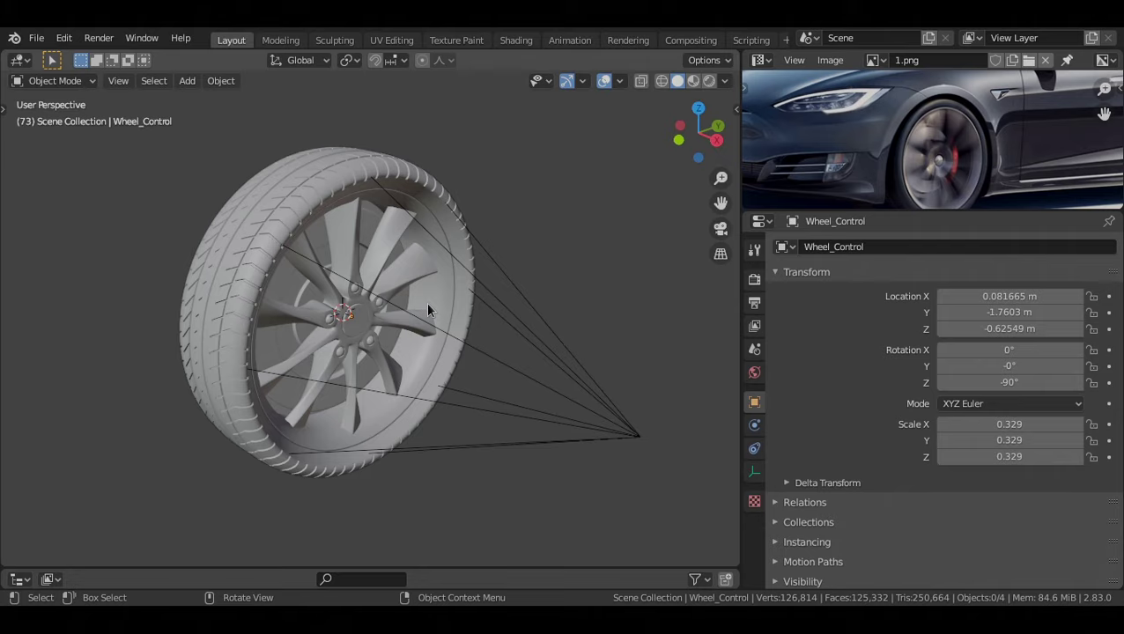
Add an instance of the Wheel collection at the 3D cursor
{"action": "middle_click_drag", "start_coordinate": [427, 310], "coordinate": [289, 342]}
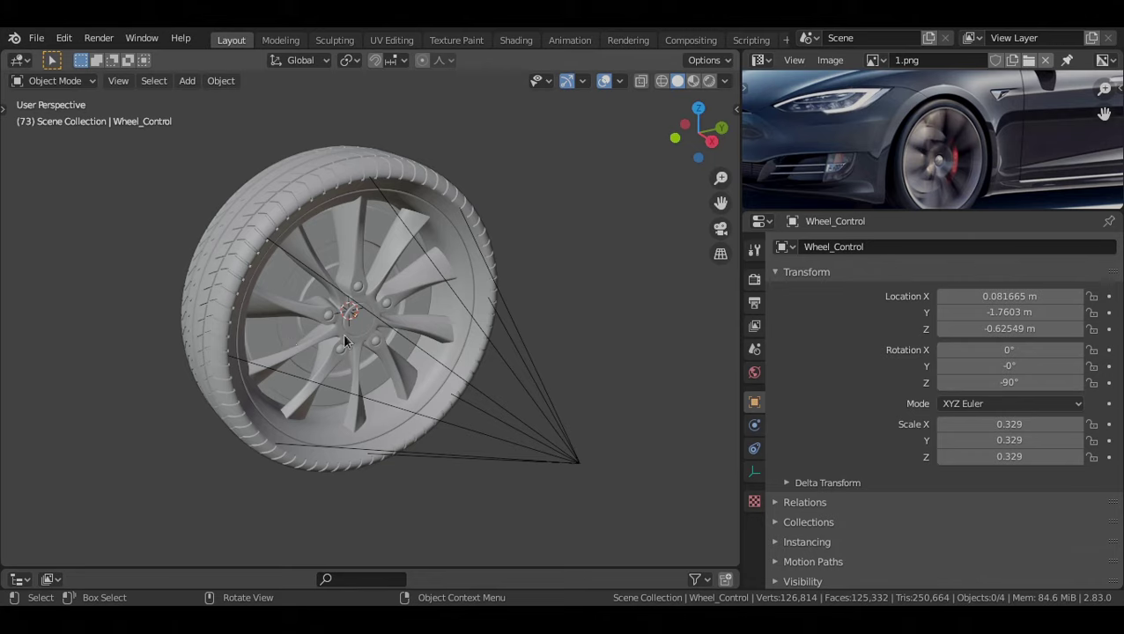
{"action": "scroll", "coordinate": [335, 299], "scroll_direction": "down", "scroll_amount": 1}
{"action": "middle_click_drag", "start_coordinate": [343, 304], "coordinate": [426, 296]}
{"action": "scroll", "coordinate": [427, 298], "scroll_direction": "down", "scroll_amount": 2}
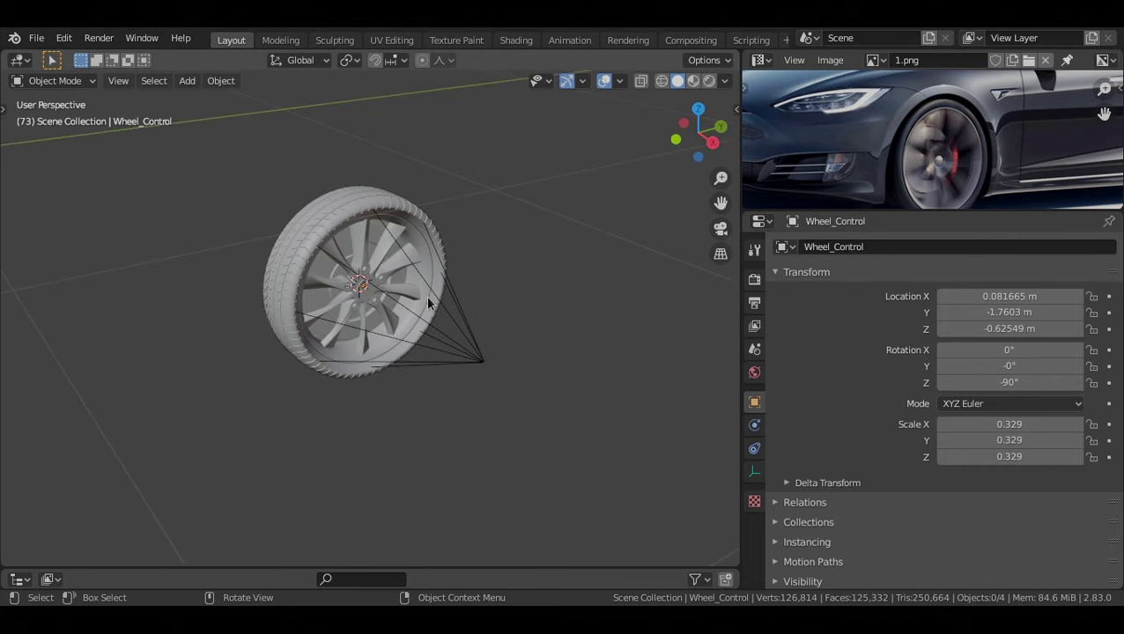
{"action": "middle_click_drag", "start_coordinate": [428, 297], "coordinate": [457, 227]}
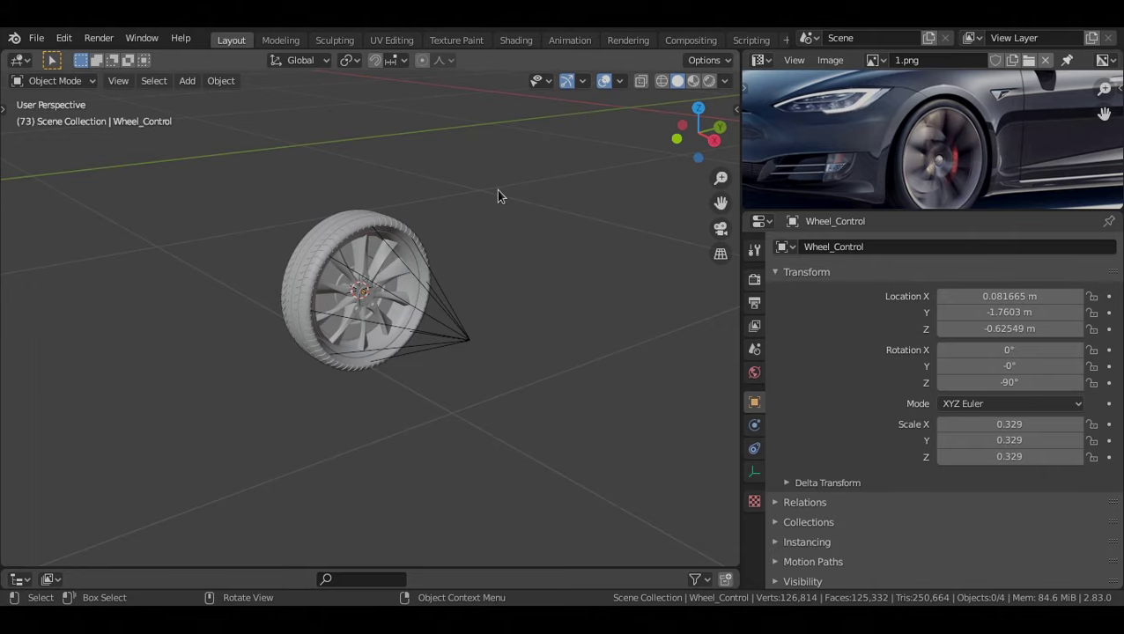
{"action": "key", "text": "shift+a"}
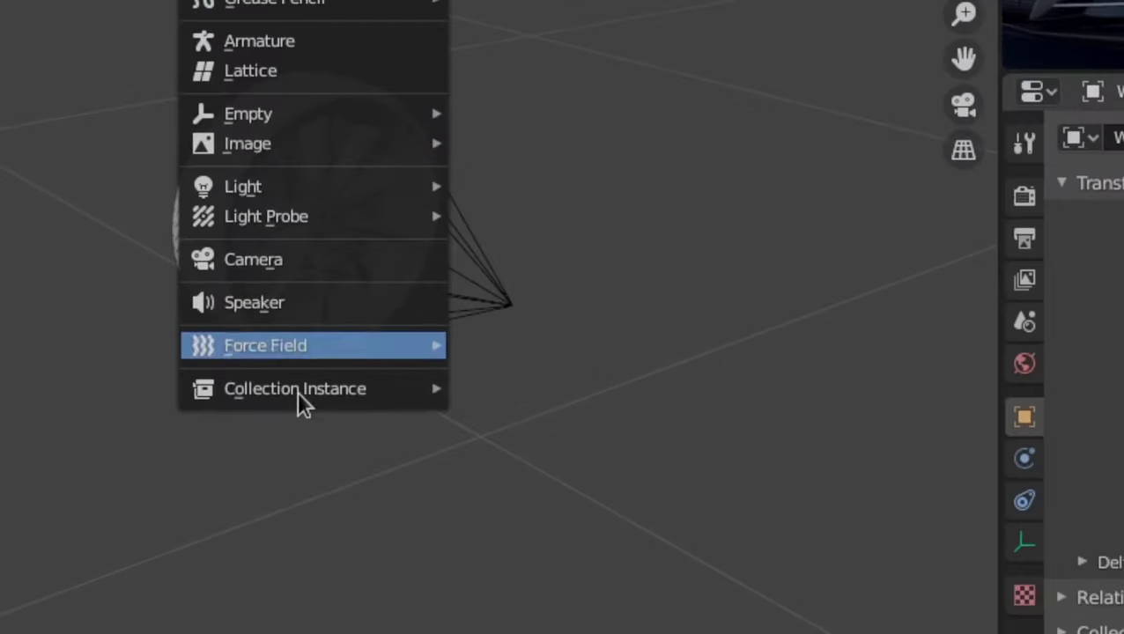
{"action": "mouse_move", "coordinate": [296, 392]}
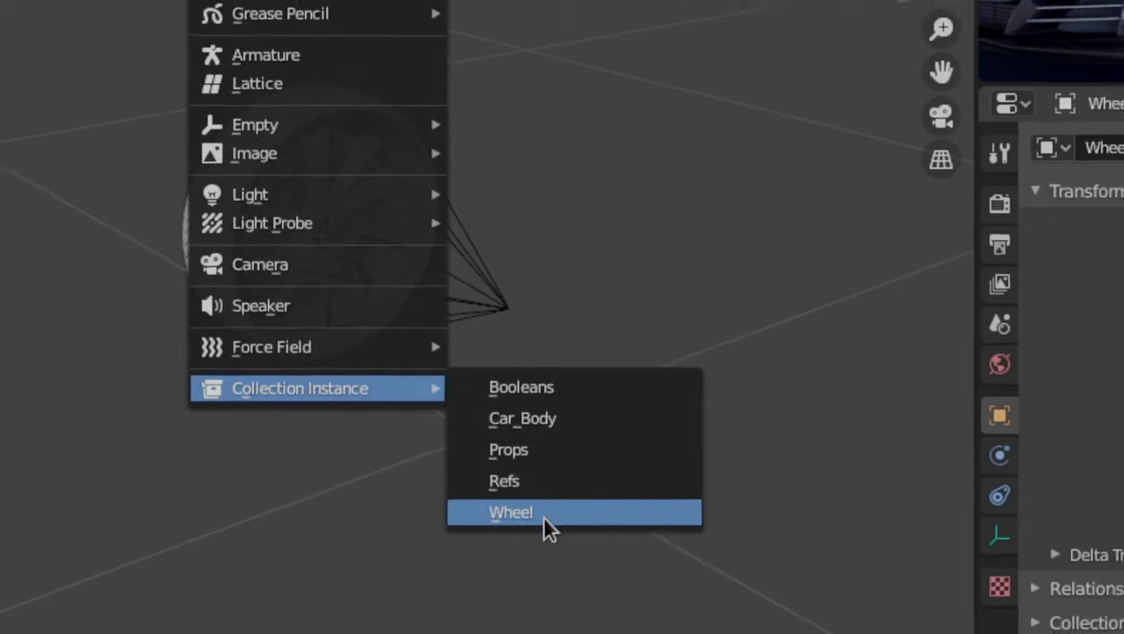
{"action": "left_click", "coordinate": [560, 520]}
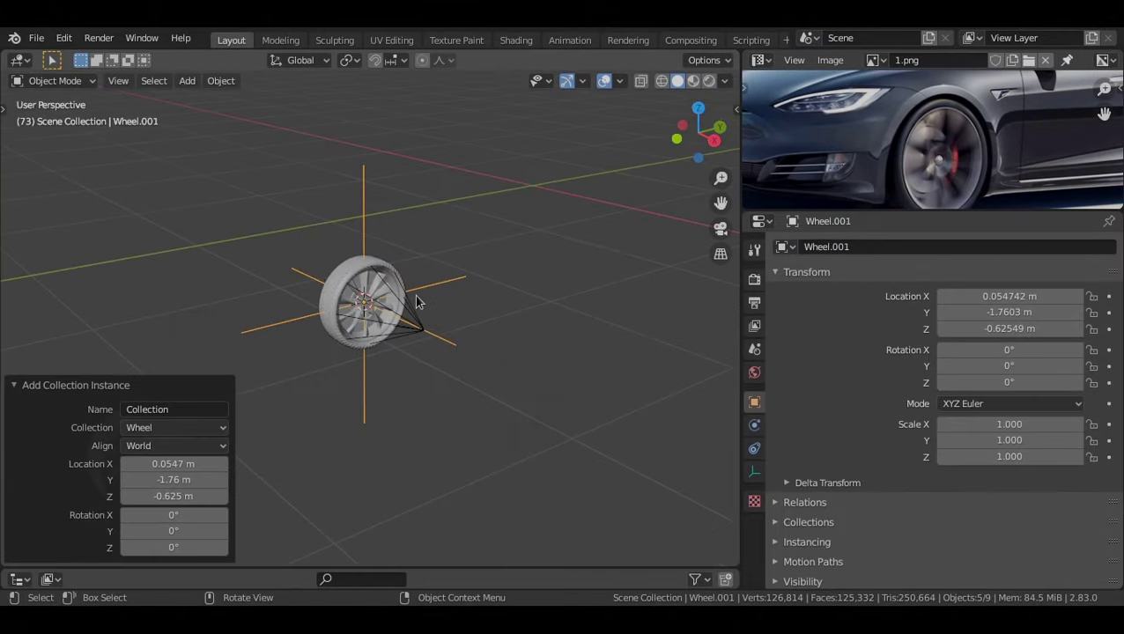
Try moving the new Wheel collection instance vertically along the global Z axis
{"action": "middle_click_drag", "start_coordinate": [418, 302], "coordinate": [438, 258]}
{"action": "left_click", "coordinate": [432, 249]}
{"action": "key", "text": "g"}
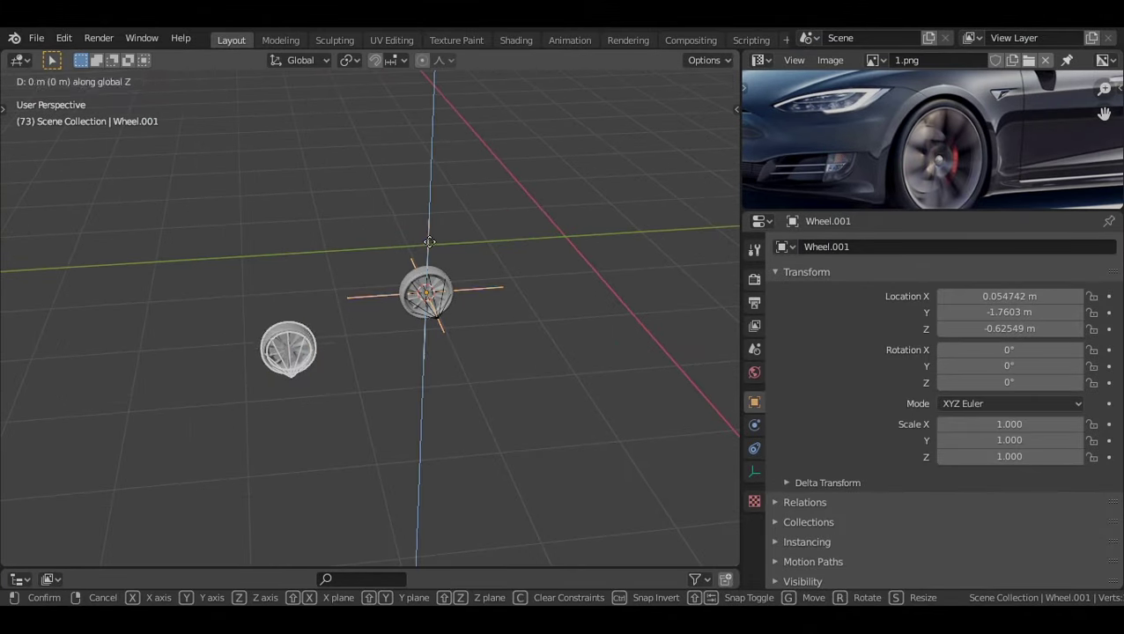
{"action": "key", "text": "Escape"}
{"action": "left_click", "coordinate": [391, 546]}
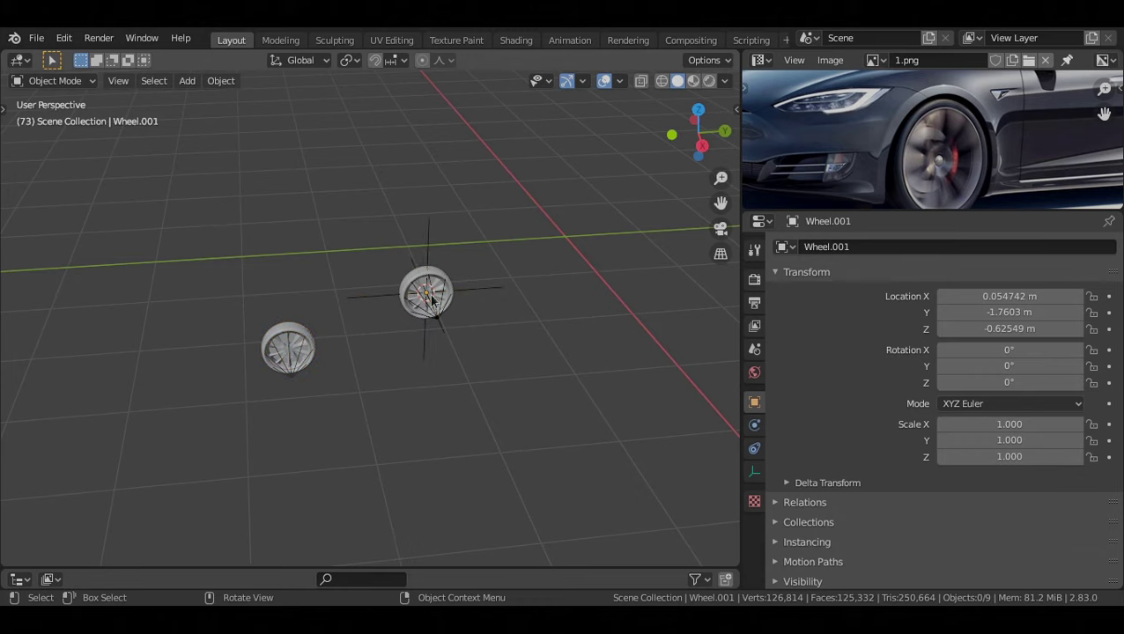
{"action": "left_click", "coordinate": [425, 258]}
{"action": "key", "text": "g"}
{"action": "key", "text": "z"}
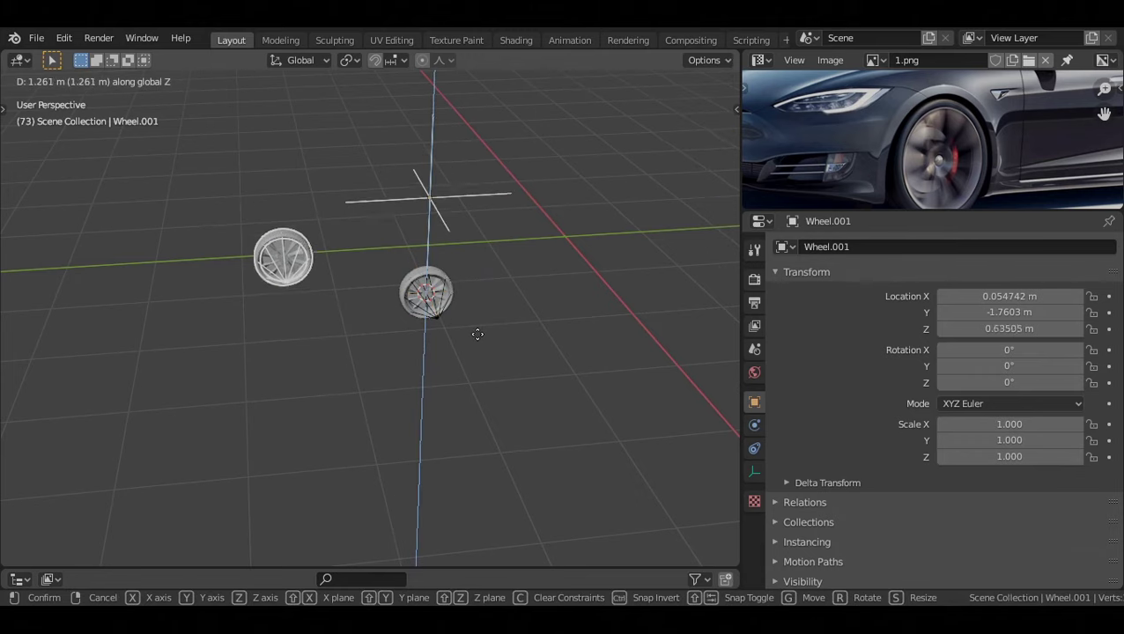
{"action": "right_click", "coordinate": [474, 332]}
Try moving the Wheel collection instance freely in top view, and delete the instance
{"action": "middle_click_drag", "start_coordinate": [462, 326], "coordinate": [436, 231]}
{"action": "key", "text": "KP_7"}
{"action": "key", "text": "g"}
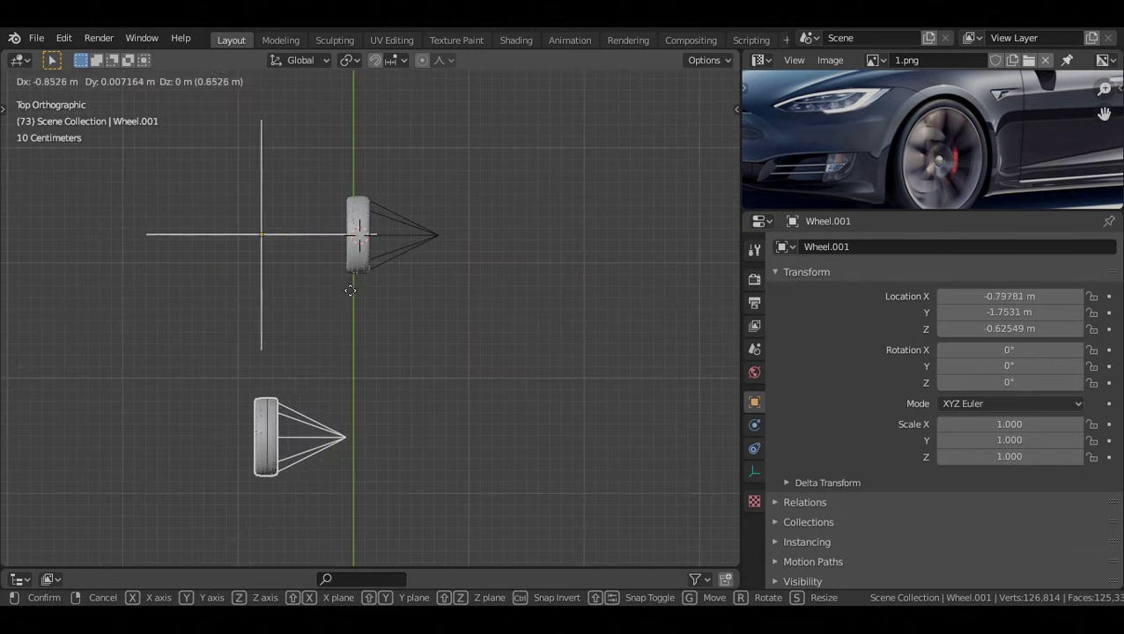
{"action": "key", "text": "Escape"}
{"action": "middle_click_drag", "start_coordinate": [334, 296], "coordinate": [401, 296], "text": "shift"}
{"action": "key", "text": "g"}
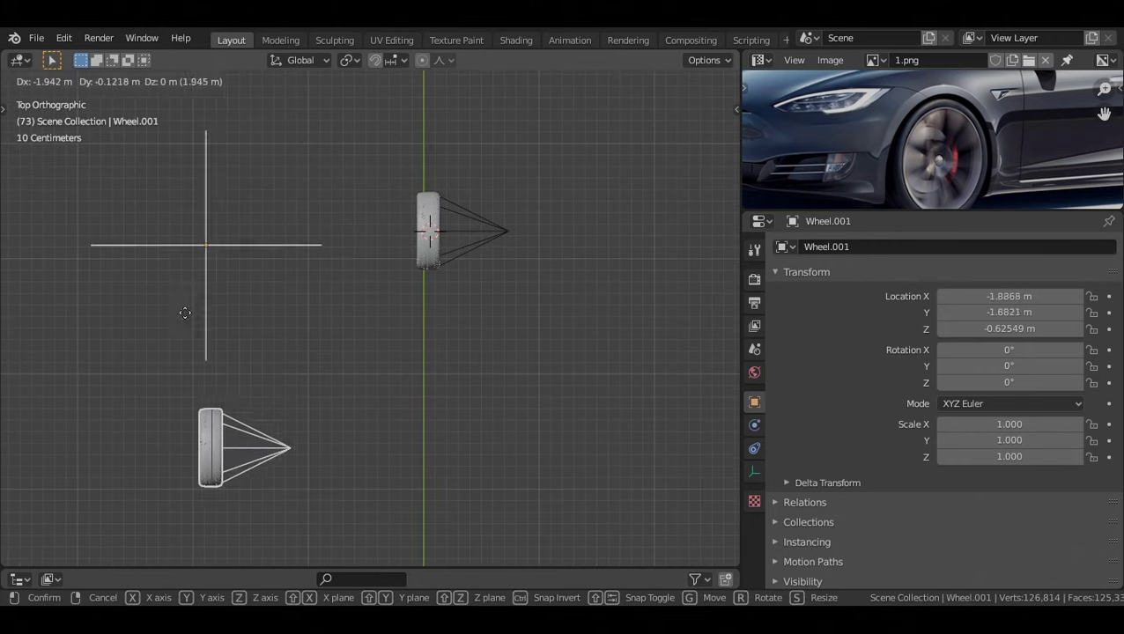
{"action": "key", "text": "Escape"}
{"action": "middle_click_drag", "start_coordinate": [258, 302], "coordinate": [319, 201]}
{"action": "key", "text": "Delete"}
{"action": "middle_click_drag", "start_coordinate": [402, 356], "coordinate": [269, 407]}
{"action": "scroll", "coordinate": [270, 407], "scroll_direction": "up", "scroll_amount": 4}
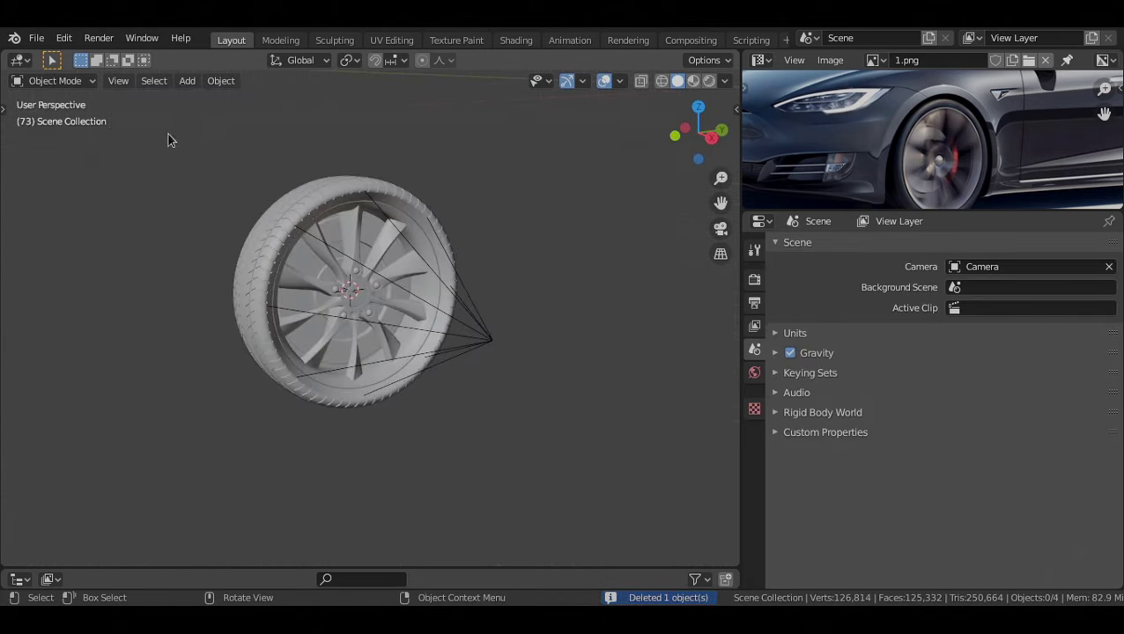
Examine the original wheel from the side, selecting its parts and its cone empty and clearing the selection
{"action": "left_click_drag", "start_coordinate": [165, 135], "coordinate": [549, 442]}
{"action": "middle_click_drag", "start_coordinate": [548, 442], "coordinate": [342, 201]}
{"action": "key", "text": "alt+a"}
{"action": "left_click_drag", "start_coordinate": [326, 206], "coordinate": [445, 213]}
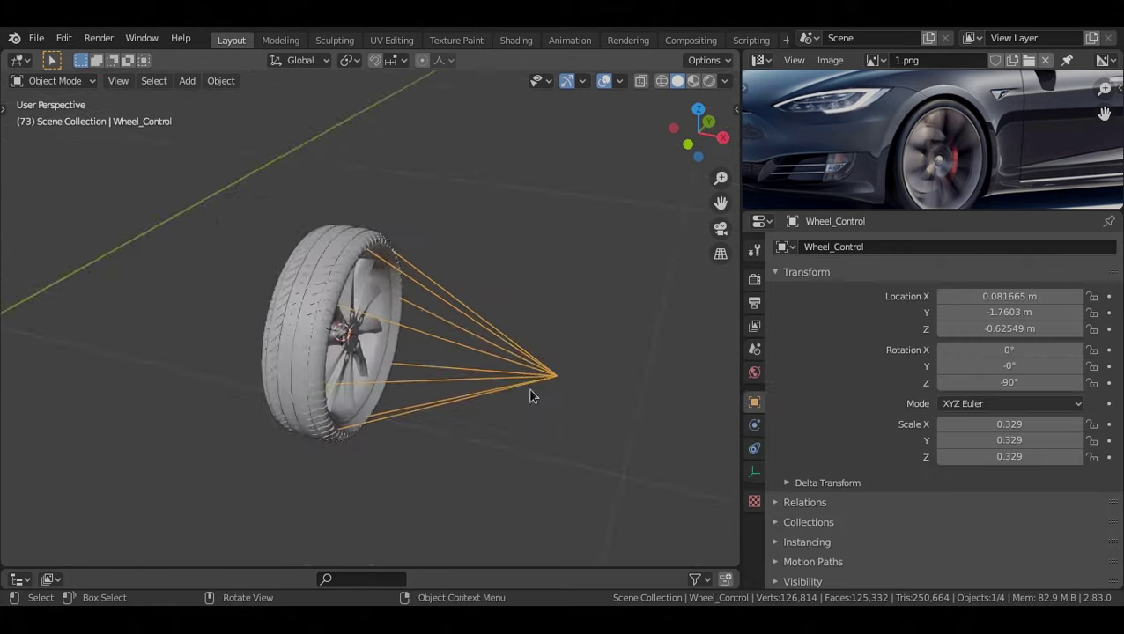
{"action": "key", "text": "alt+a"}
{"action": "scroll", "coordinate": [528, 390], "scroll_direction": "up", "scroll_amount": 3}
{"action": "middle_click_drag", "start_coordinate": [527, 391], "coordinate": [402, 362]}
{"action": "scroll", "coordinate": [401, 363], "scroll_direction": "down", "scroll_amount": 2}
Select the Wheel_Control empty and snap the 3D cursor to the world origin
{"action": "left_click", "coordinate": [402, 362]}
{"action": "middle_click_drag", "start_coordinate": [442, 412], "coordinate": [538, 259]}
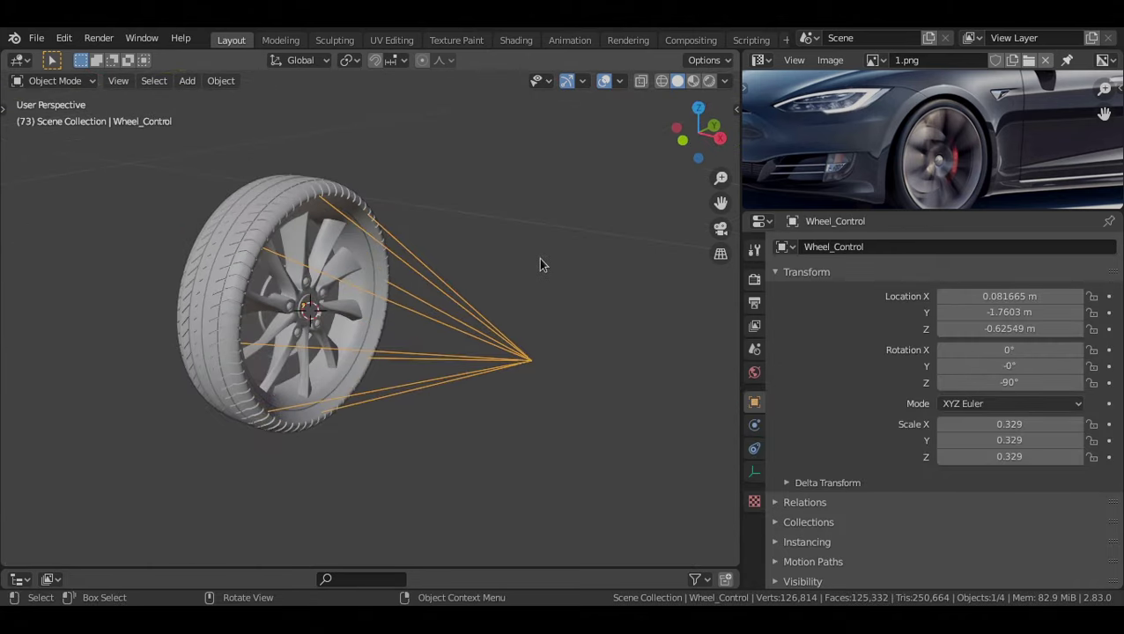
{"action": "key", "text": "shift+s"}
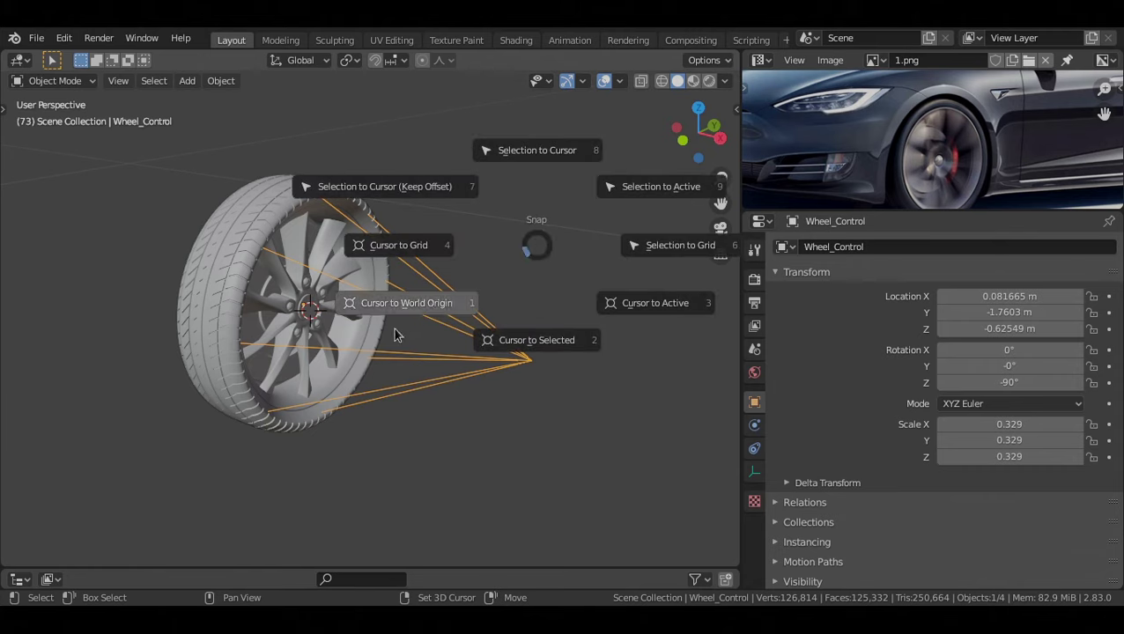
{"action": "left_click", "coordinate": [394, 328]}
{"action": "scroll", "coordinate": [394, 328], "scroll_direction": "down", "scroll_amount": 3}
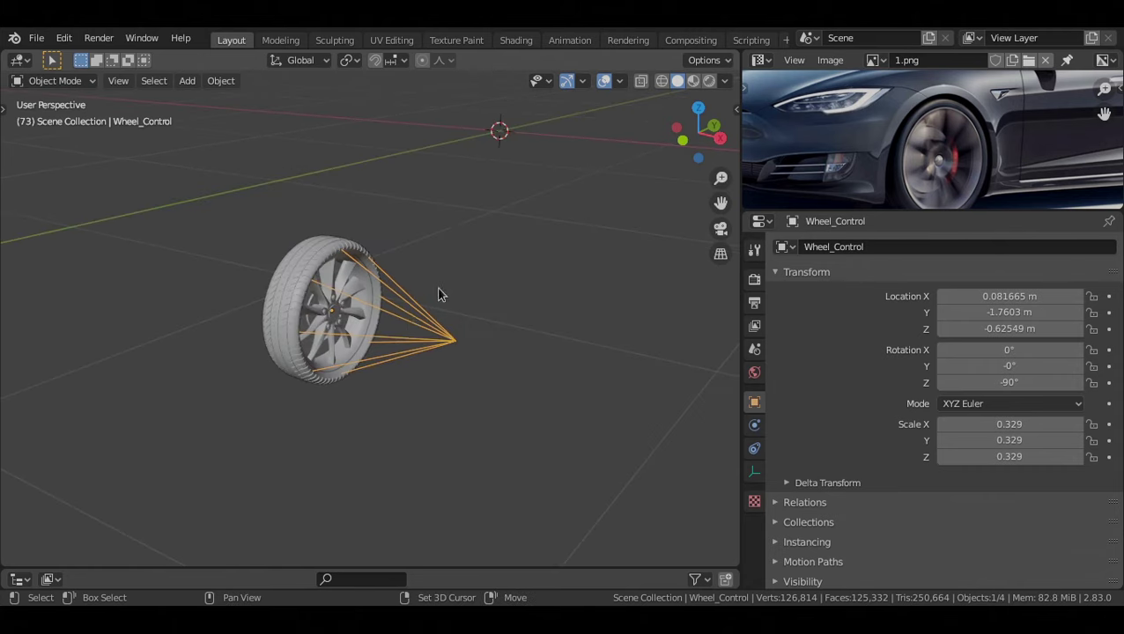
Snap Wheel_Control to the 3D cursor so the whole wheel sits at the world origin, and clear the selection
{"action": "key", "text": "shift+s"}
{"action": "left_click", "coordinate": [430, 124]}
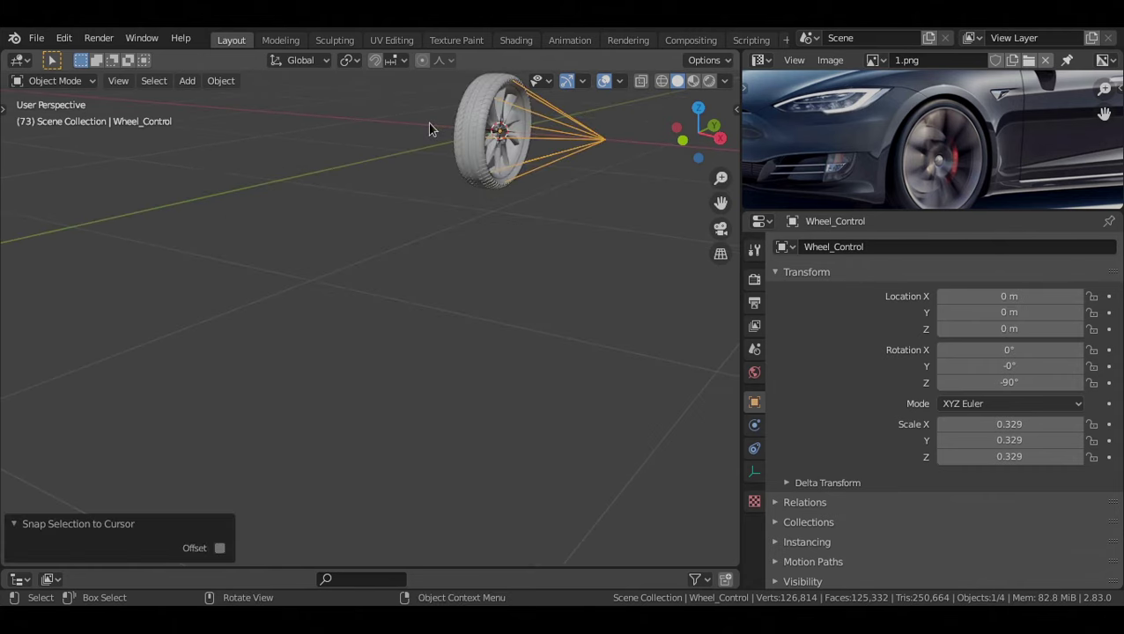
{"action": "key", "text": "KP_Decimal"}
{"action": "key", "text": "alt+a"}
{"action": "middle_click_drag", "start_coordinate": [448, 354], "coordinate": [429, 371]}
{"action": "scroll", "coordinate": [429, 371], "scroll_direction": "down", "scroll_amount": 7}
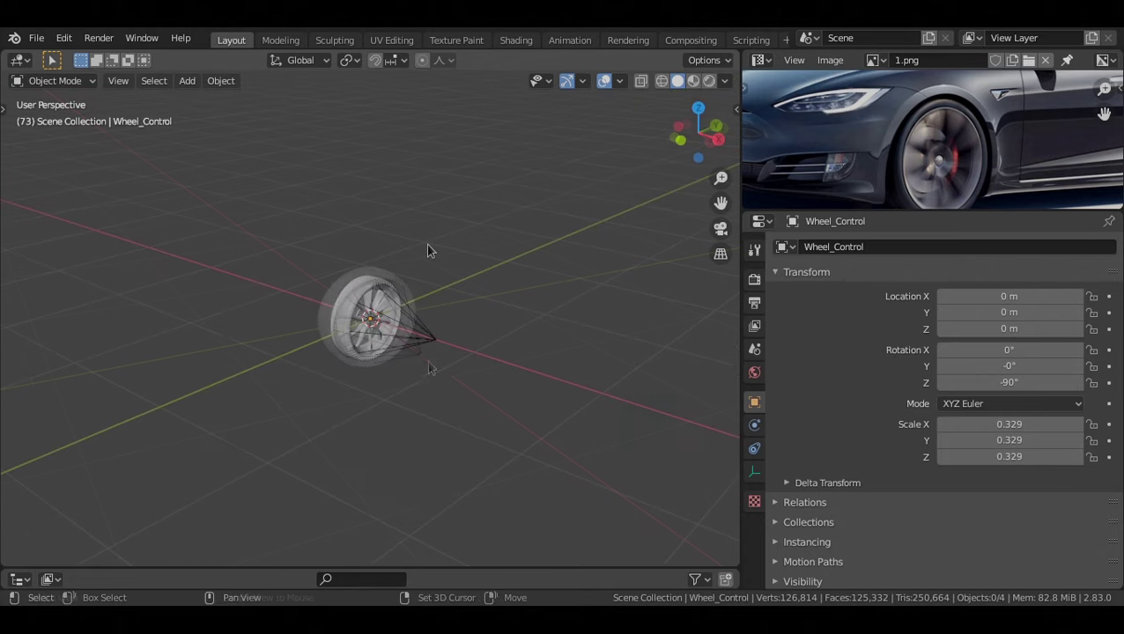
Place the 3D cursor beyond the wheel near the Y axis and add a Wheel collection instance there
{"action": "middle_click_drag", "start_coordinate": [428, 251], "coordinate": [211, 253]}
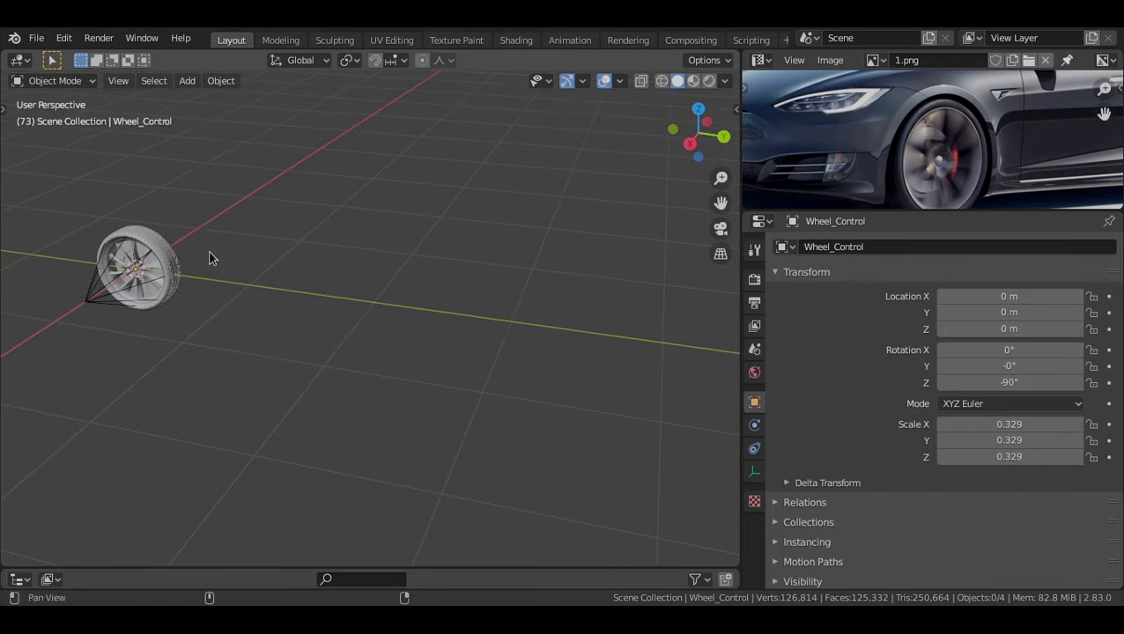
{"action": "middle_click_drag", "start_coordinate": [505, 304], "coordinate": [306, 323]}
{"action": "left_click_drag", "start_coordinate": [305, 323], "coordinate": [379, 305], "text": "alt"}
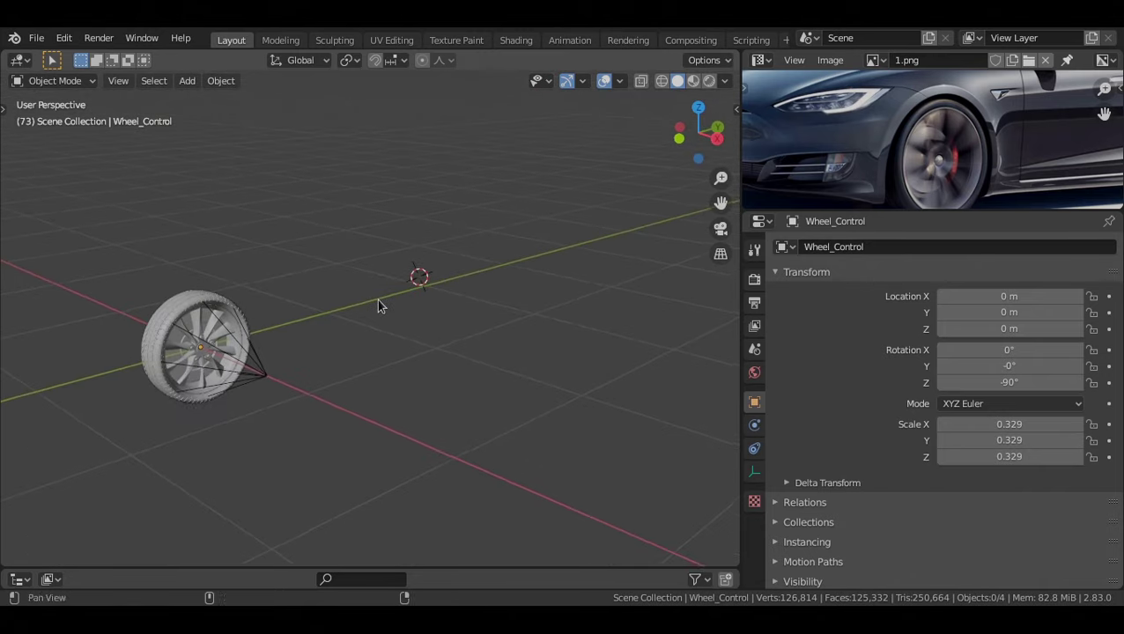
{"action": "scroll", "coordinate": [379, 305], "scroll_direction": "down", "scroll_amount": 2}
{"action": "left_click_drag", "start_coordinate": [420, 273], "coordinate": [396, 282], "text": "alt"}
{"action": "key", "text": "shift+a"}
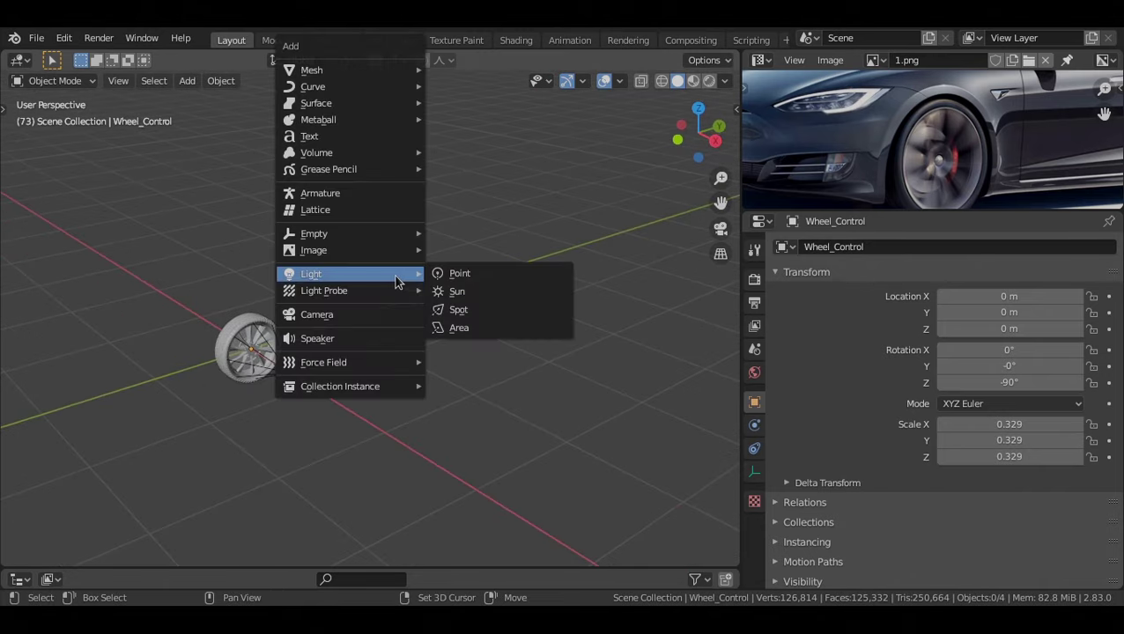
{"action": "mouse_move", "coordinate": [367, 387]}
{"action": "left_click", "coordinate": [485, 459]}
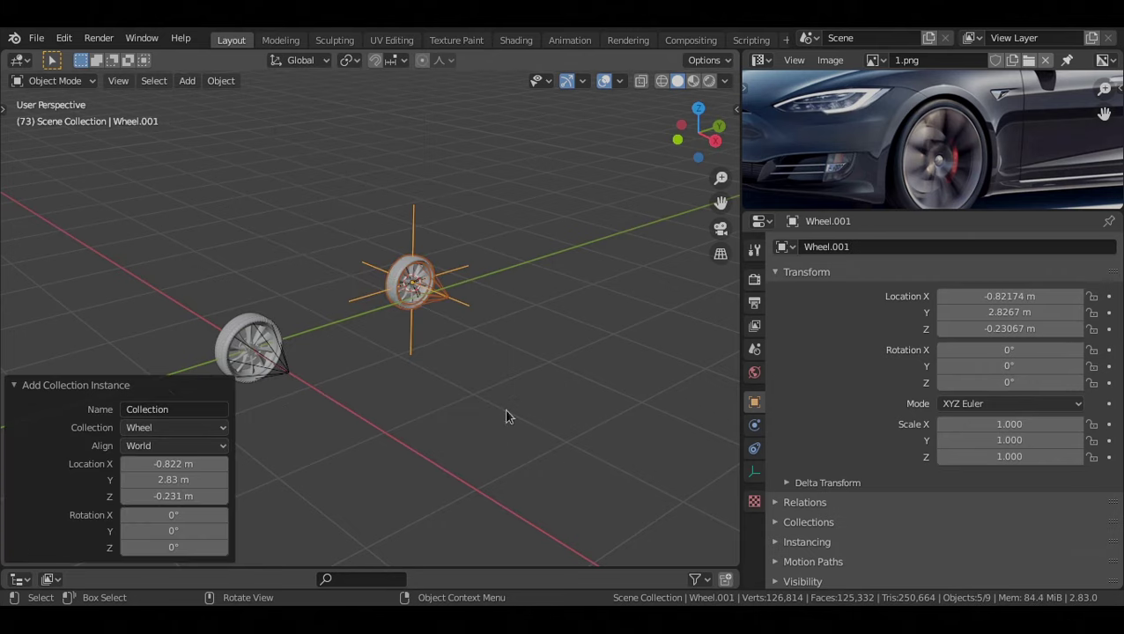
Select the Wheel collection instance by its empty and try moving it along Z
{"action": "middle_click_drag", "start_coordinate": [510, 414], "coordinate": [417, 377]}
{"action": "left_click_drag", "start_coordinate": [484, 210], "coordinate": [483, 238]}
{"action": "left_click_drag", "start_coordinate": [424, 365], "coordinate": [482, 378], "text": "alt"}
{"action": "left_click", "coordinate": [479, 245]}
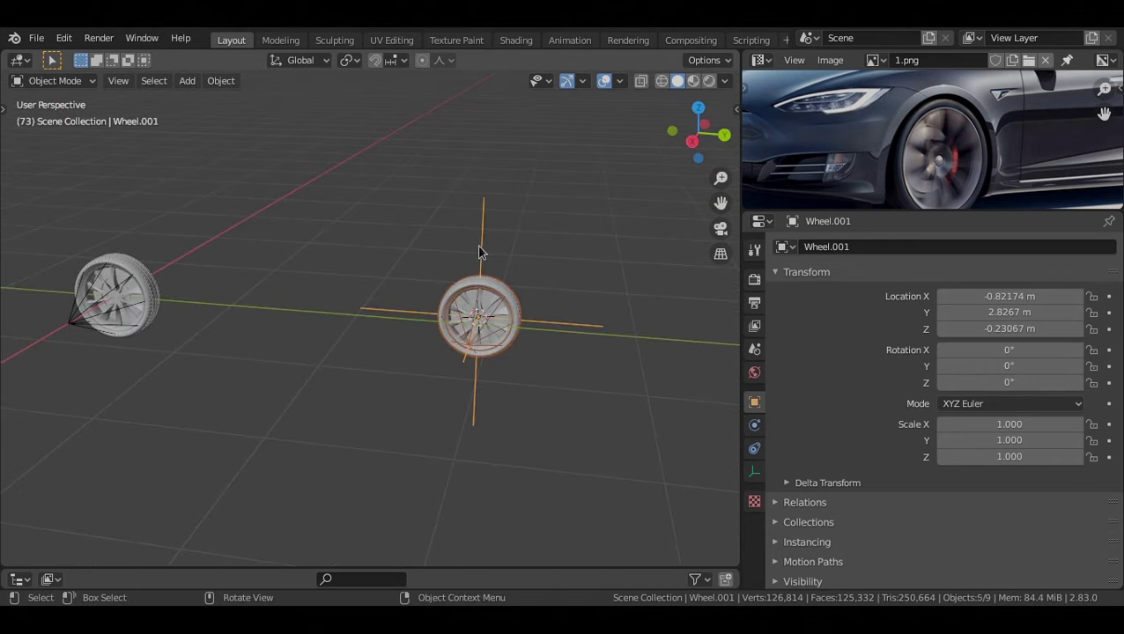
{"action": "key", "text": "g"}
{"action": "key", "text": "z"}
{"action": "right_click", "coordinate": [479, 176]}
Rotate the Wheel instance -58.5° about Z and scale it uniformly to 1.917
{"action": "middle_click_drag", "start_coordinate": [467, 331], "coordinate": [546, 330]}
{"action": "key", "text": "r"}
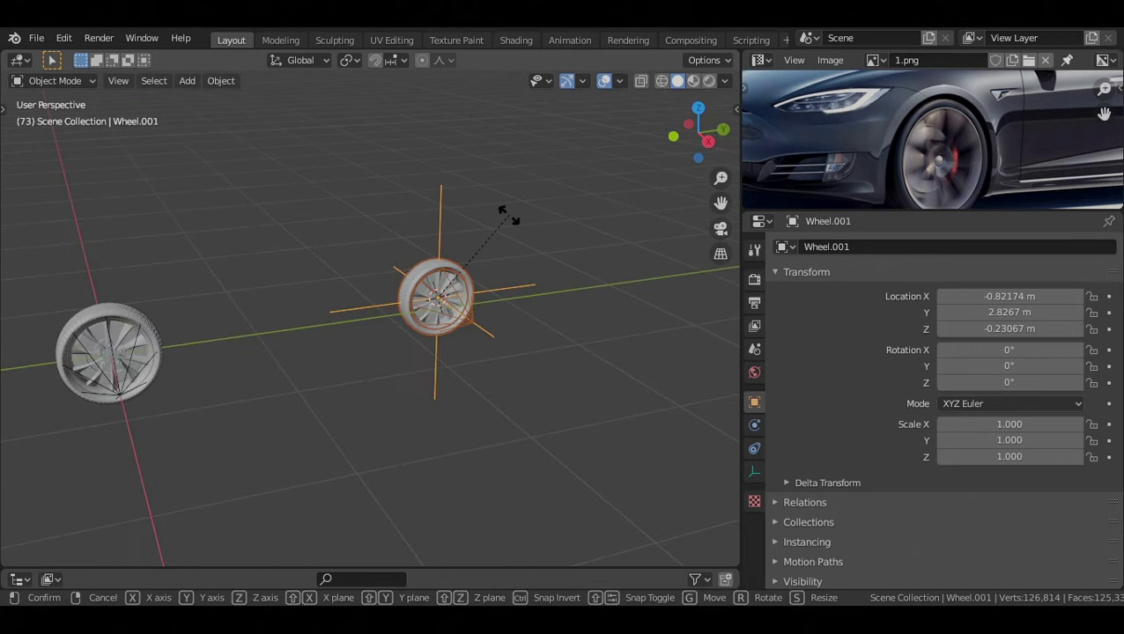
{"action": "key", "text": "z"}
{"action": "left_click", "coordinate": [497, 309]}
{"action": "key", "text": "s"}
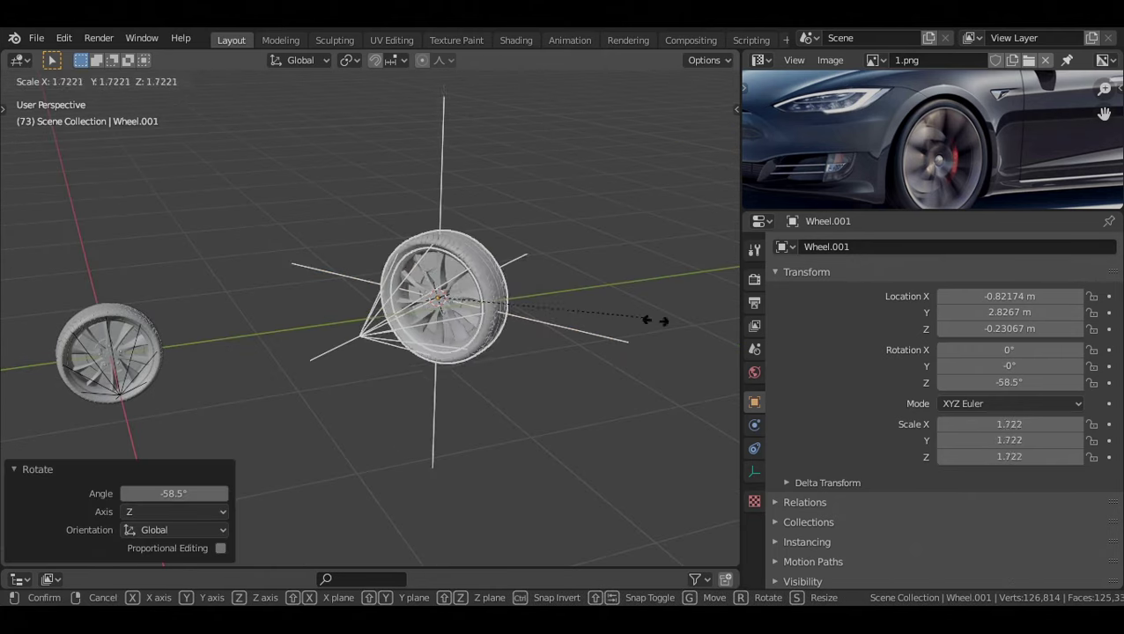
{"action": "left_click", "coordinate": [659, 321]}
Select an edge near the hub of the original Wheel mesh in Edit Mode and move it outward along X
{"action": "left_click_drag", "start_coordinate": [119, 397], "coordinate": [341, 353], "text": "alt"}
{"action": "scroll", "coordinate": [342, 352], "scroll_direction": "down", "scroll_amount": 4}
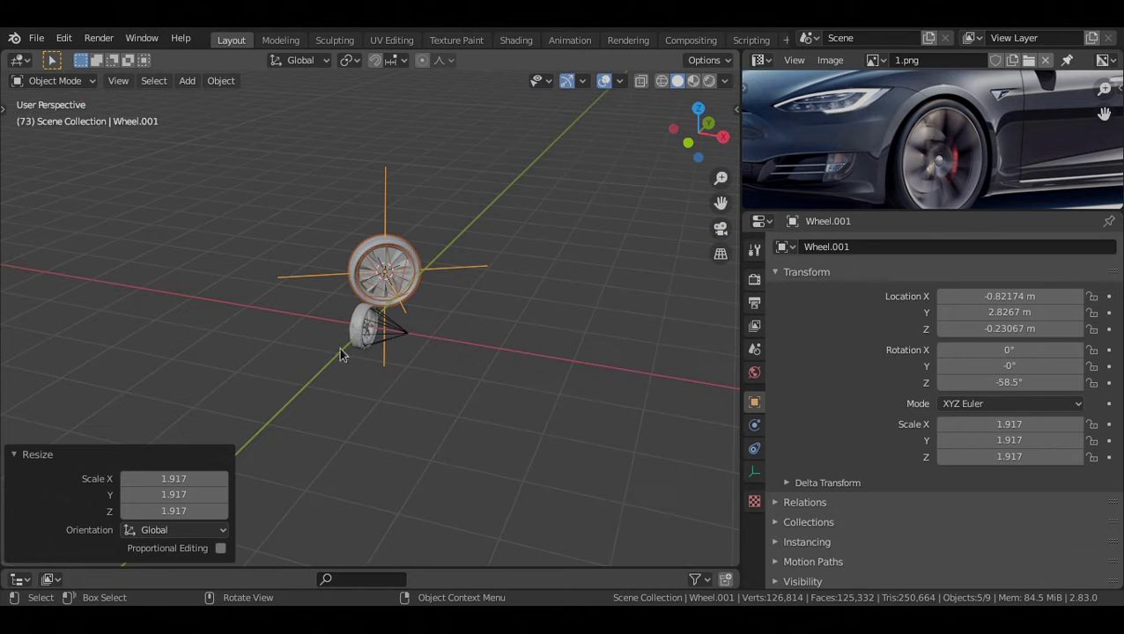
{"action": "middle_click_drag", "start_coordinate": [394, 330], "coordinate": [269, 331]}
{"action": "scroll", "coordinate": [311, 338], "scroll_direction": "up", "scroll_amount": 3}
{"action": "left_click", "coordinate": [264, 331]}
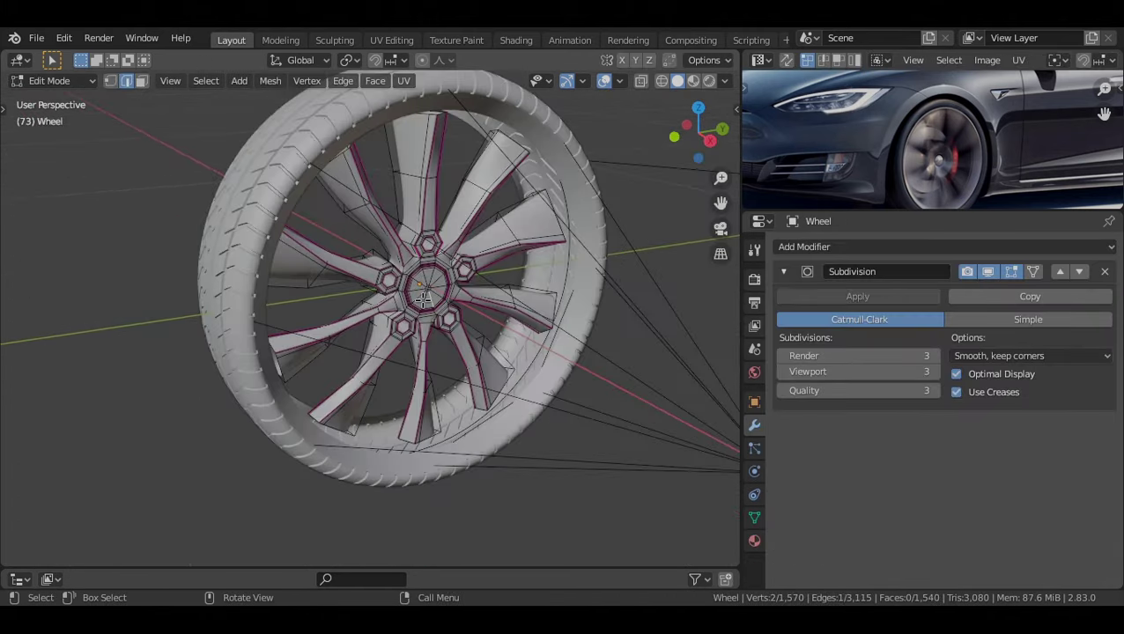
{"action": "middle_click_drag", "start_coordinate": [528, 353], "coordinate": [547, 353]}
{"action": "key", "text": "g"}
{"action": "key", "text": "x"}
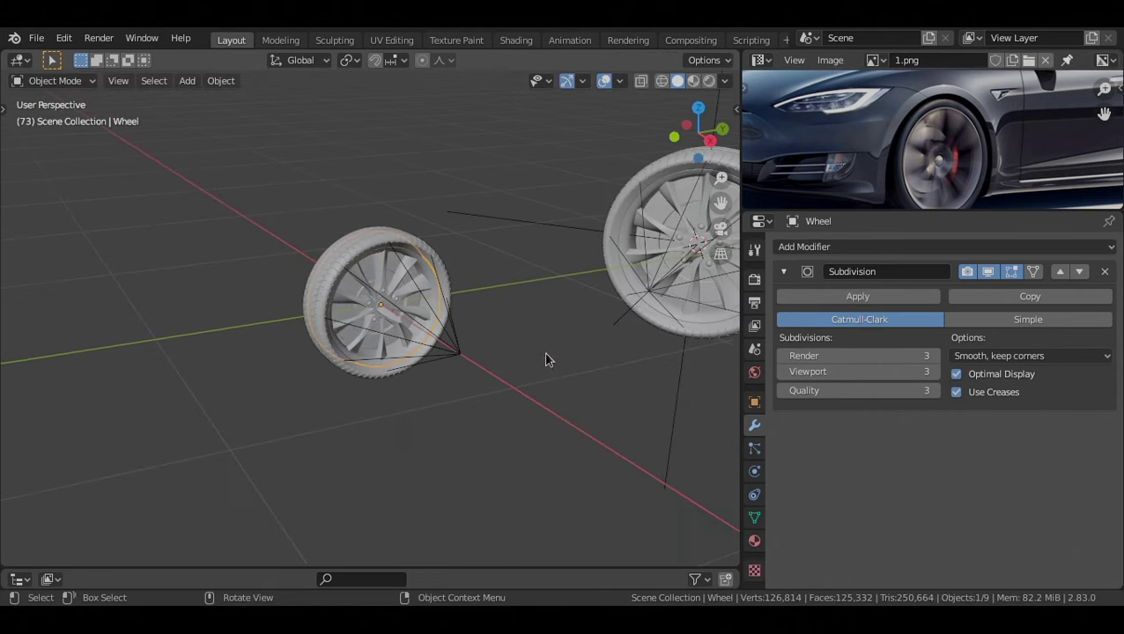
Hide the viewport overlays and compare the hub on the wheel instance with the original wheel
{"action": "middle_click_drag", "start_coordinate": [547, 358], "coordinate": [485, 349]}
{"action": "scroll", "coordinate": [476, 355], "scroll_direction": "up", "scroll_amount": 3}
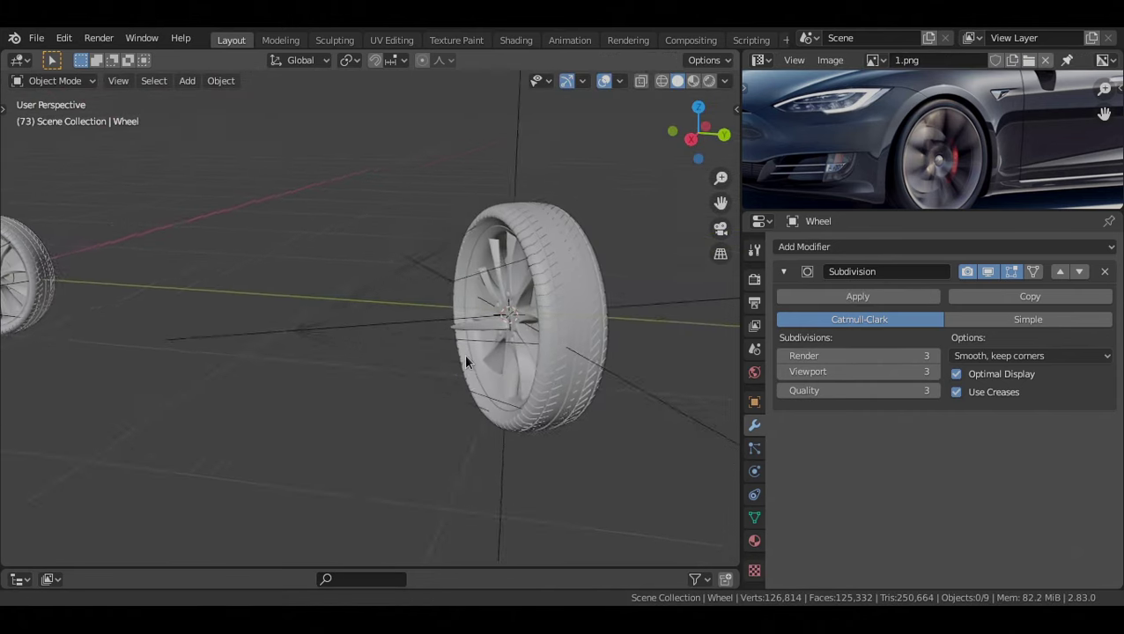
{"action": "key", "text": "shift+alt+z"}
{"action": "scroll", "coordinate": [520, 379], "scroll_direction": "up", "scroll_amount": 4}
{"action": "middle_click_drag", "start_coordinate": [560, 394], "coordinate": [384, 404], "text": "shift"}
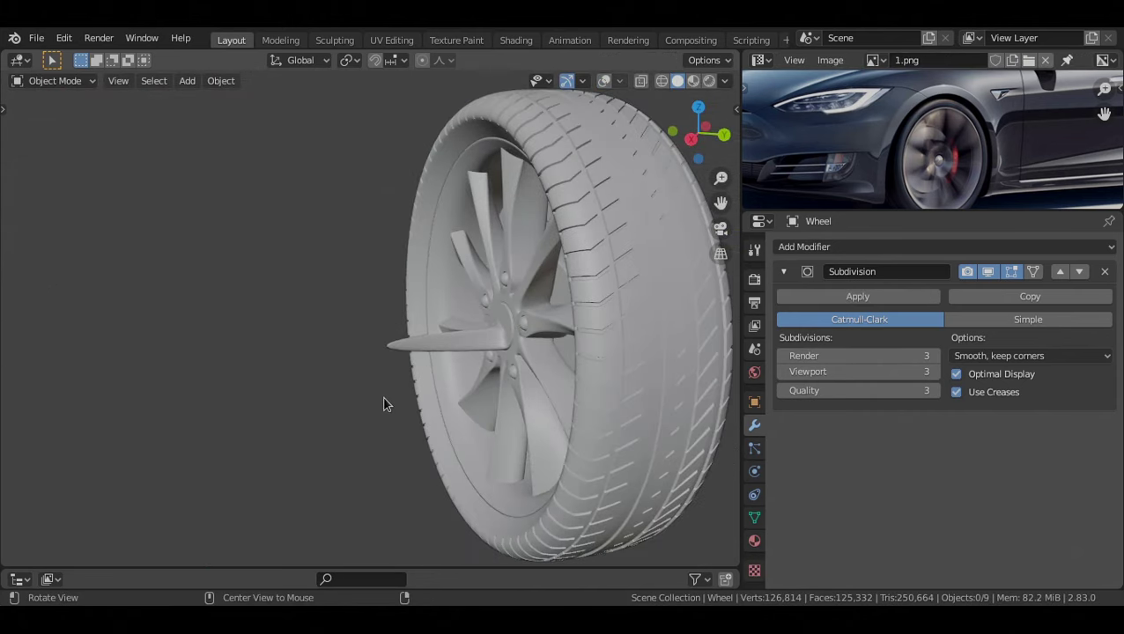
{"action": "scroll", "coordinate": [384, 405], "scroll_direction": "down", "scroll_amount": 6}
{"action": "middle_click_drag", "start_coordinate": [326, 362], "coordinate": [575, 374]}
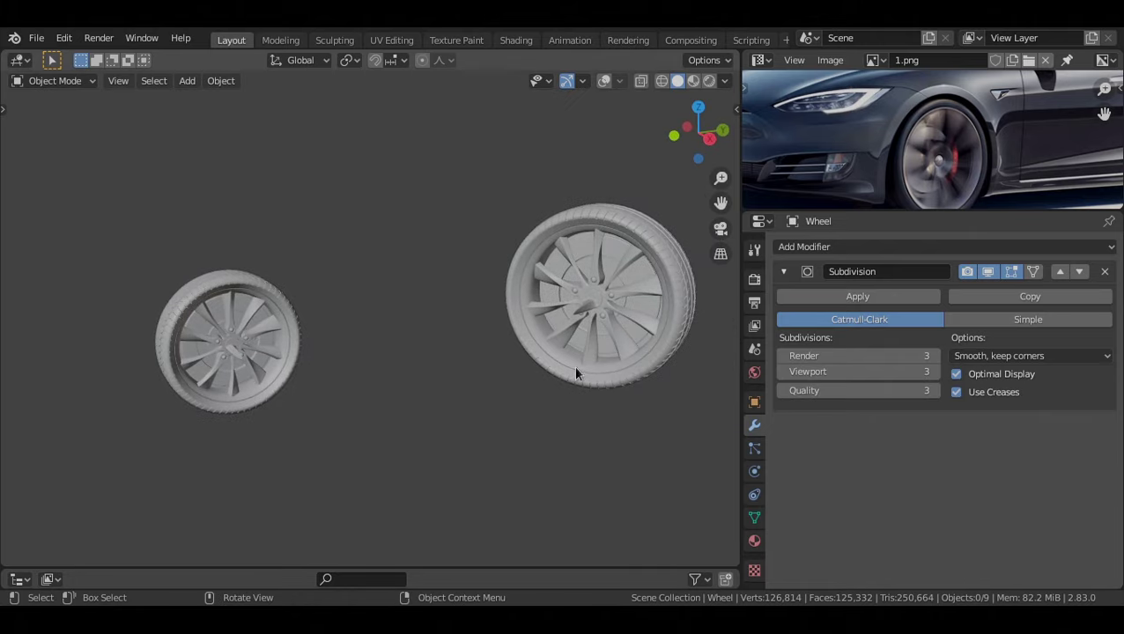
Show the viewport overlays again, select the Wheel instance and check which interaction modes it offers
{"action": "left_click", "coordinate": [575, 354]}
{"action": "key", "text": "shift+alt+z"}
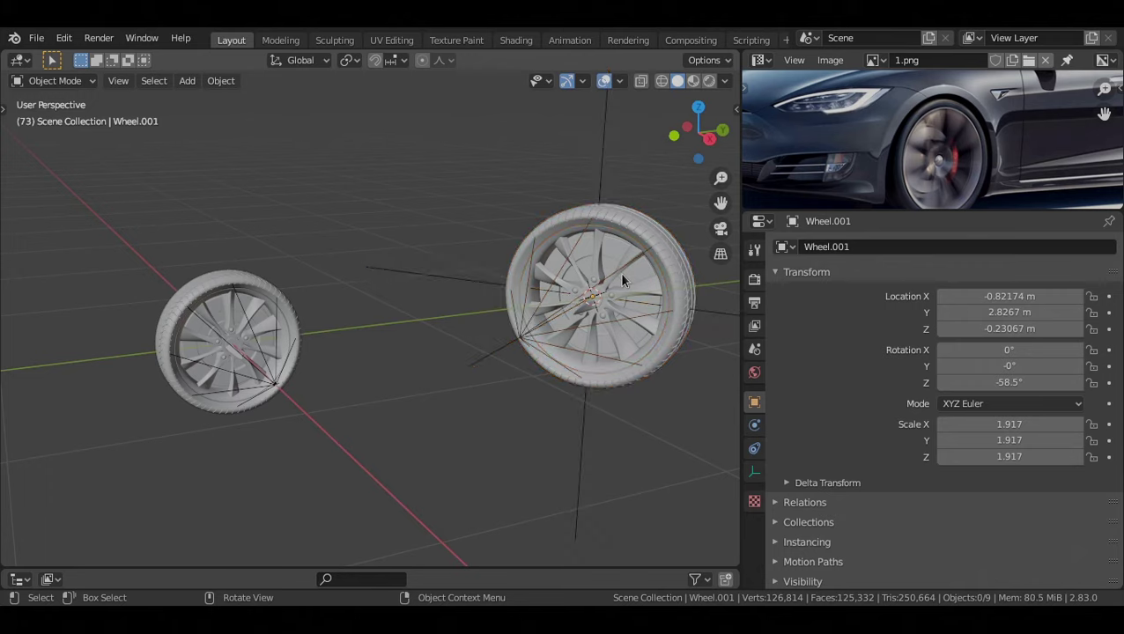
{"action": "left_click", "coordinate": [622, 280]}
{"action": "key", "text": "alt+a"}
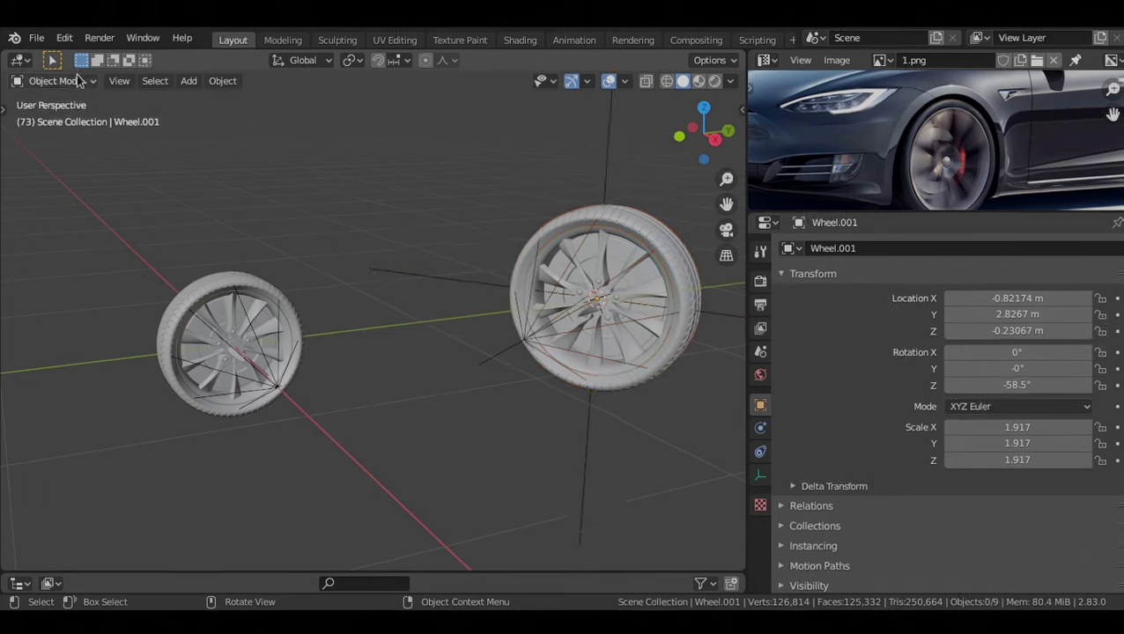
{"action": "left_click", "coordinate": [66, 80]}
{"action": "left_click", "coordinate": [77, 107]}
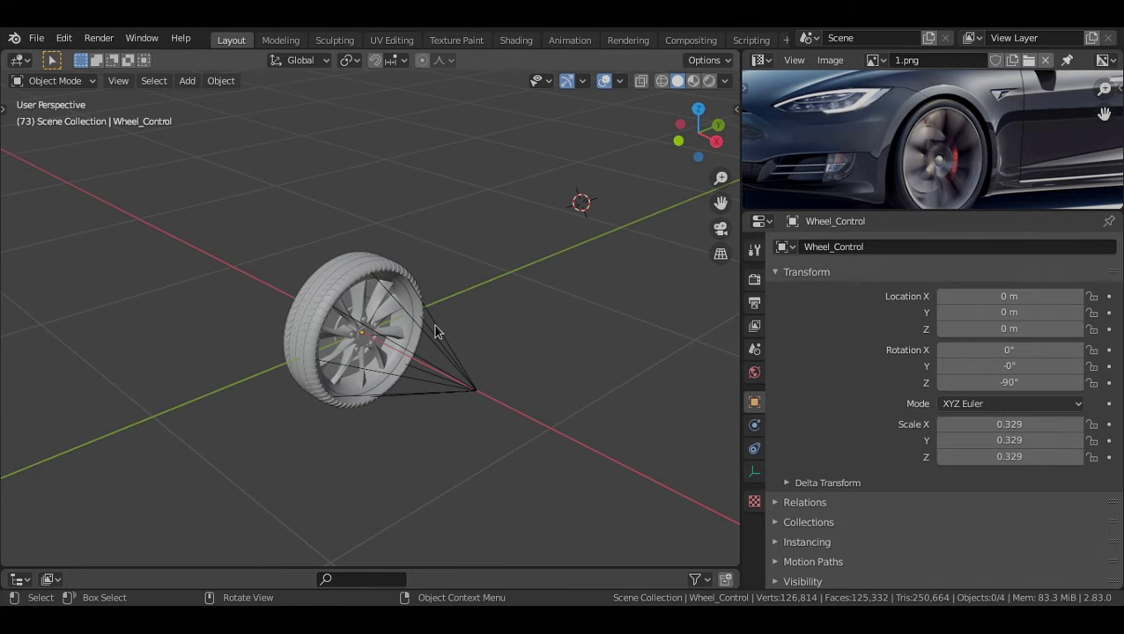
{"action": "scroll", "coordinate": [438, 323], "scroll_direction": "down", "scroll_amount": 1}
{"action": "middle_click_drag", "start_coordinate": [497, 296], "coordinate": [345, 361], "text": "shift"}
{"action": "scroll", "coordinate": [365, 361], "scroll_direction": "down", "scroll_amount": 2}
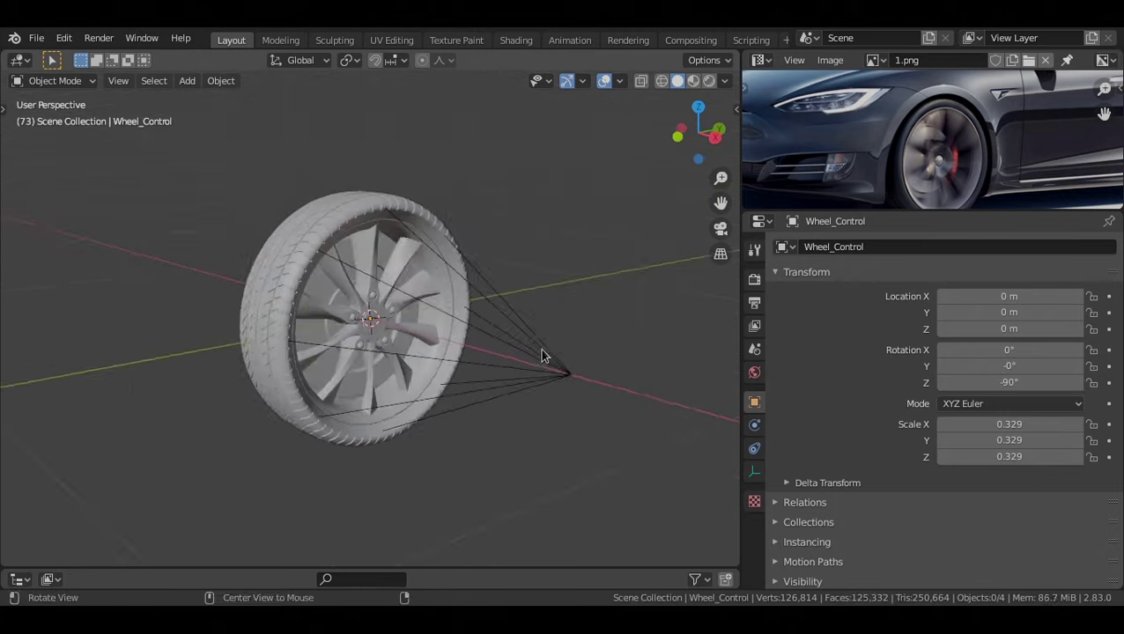
Enlarge the Outliner, show the Car_Body and Refs collections, and view the front wheel arch in right orthographic view
{"action": "mouse_move", "coordinate": [542, 356]}
{"action": "middle_mouse_down"}
{"action": "mouse_move", "coordinate": [453, 352]}
{"action": "mouse_move", "coordinate": [528, 361]}
{"action": "middle_mouse_up"}
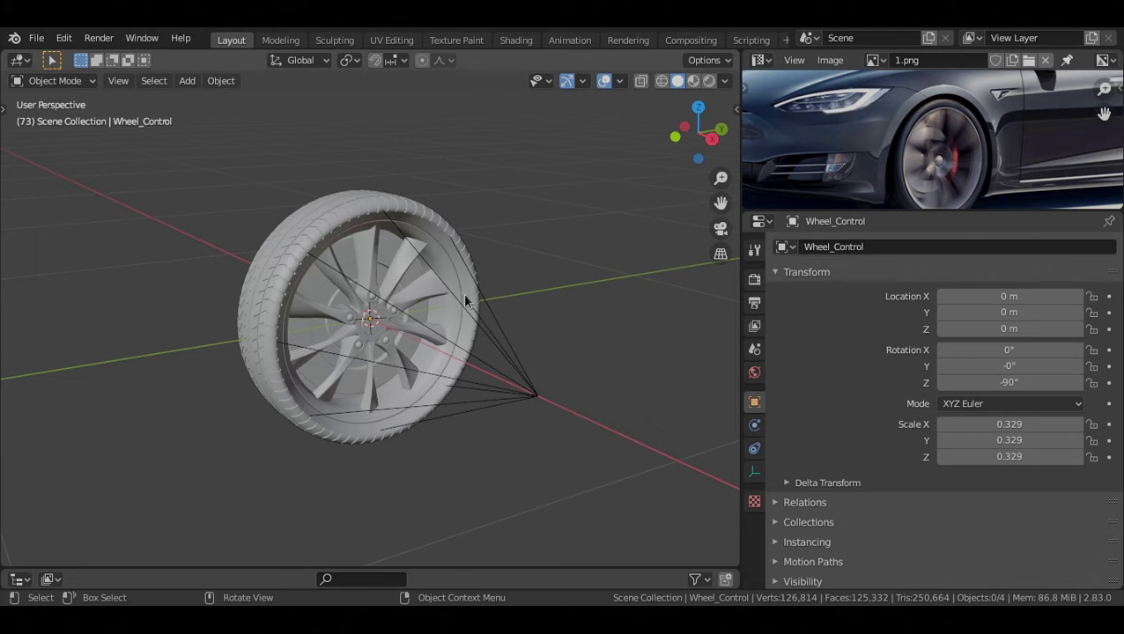
{"action": "left_click_drag", "start_coordinate": [430, 569], "coordinate": [419, 438]}
{"action": "left_click", "coordinate": [726, 519]}
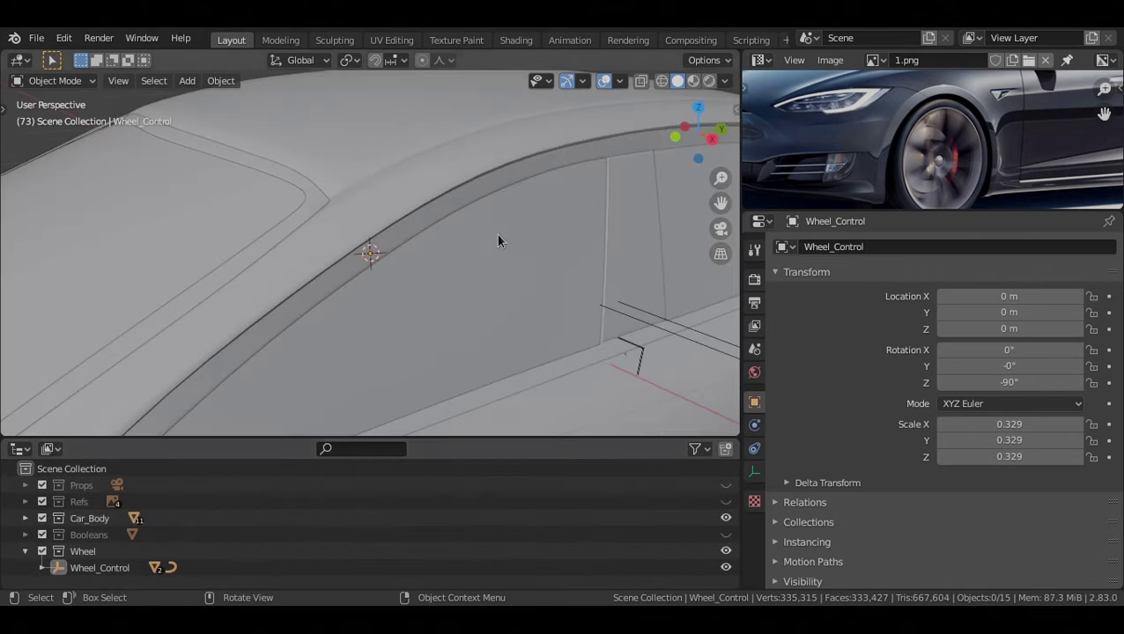
{"action": "scroll", "coordinate": [496, 233], "scroll_direction": "down", "scroll_amount": 5}
{"action": "key", "text": "KP_3"}
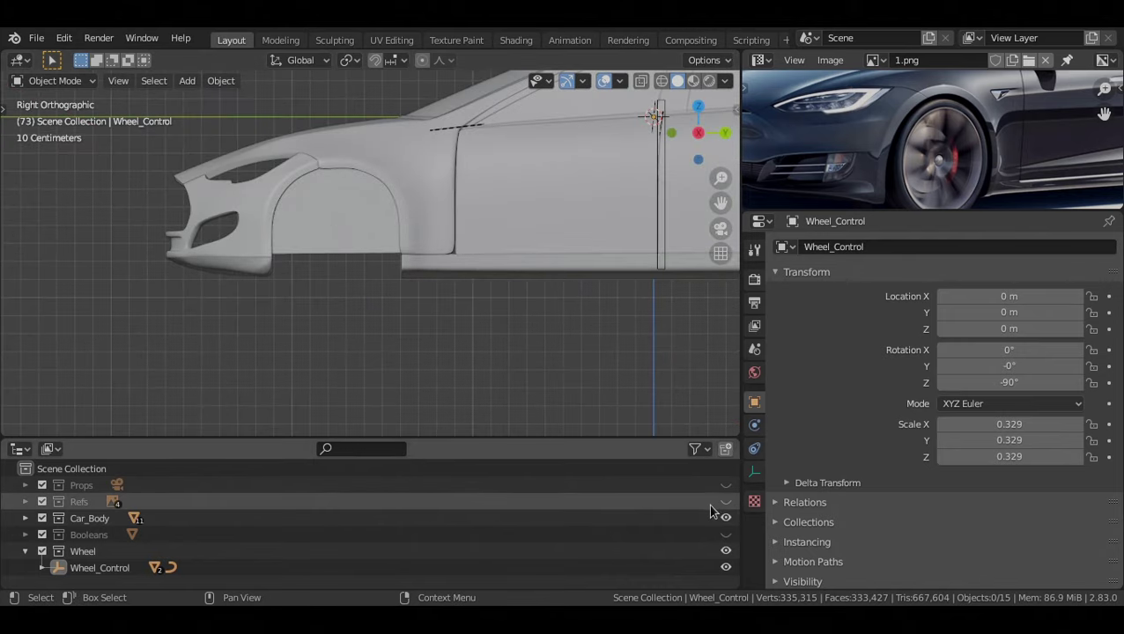
{"action": "left_click", "coordinate": [726, 502]}
{"action": "scroll", "coordinate": [481, 296], "scroll_direction": "up", "scroll_amount": 6}
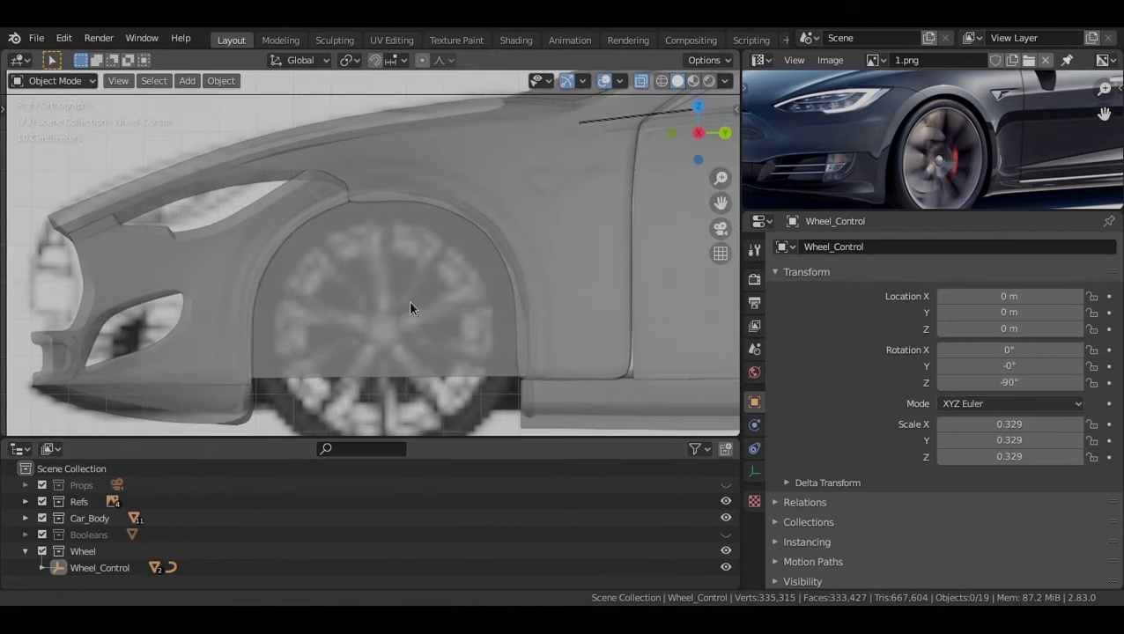
Add an instance of the Wheel collection at the centre of the front wheel in the side reference image
{"action": "scroll", "coordinate": [357, 300], "scroll_direction": "down", "scroll_amount": 4}
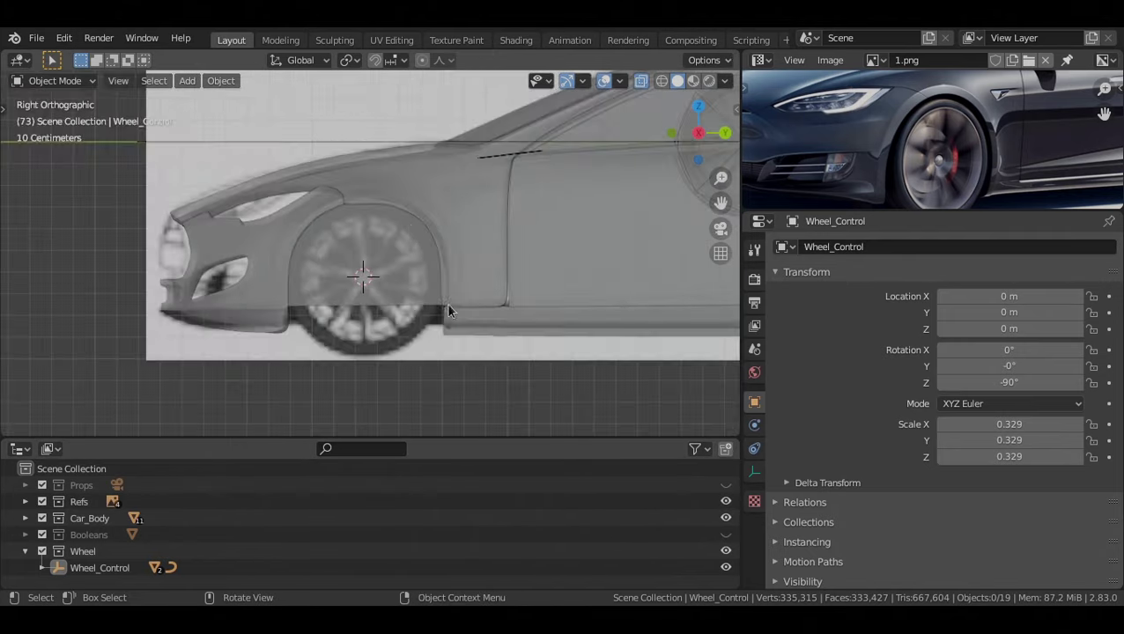
{"action": "key", "text": "shift+a"}
{"action": "mouse_move", "coordinate": [379, 389]}
{"action": "left_click", "coordinate": [476, 458]}
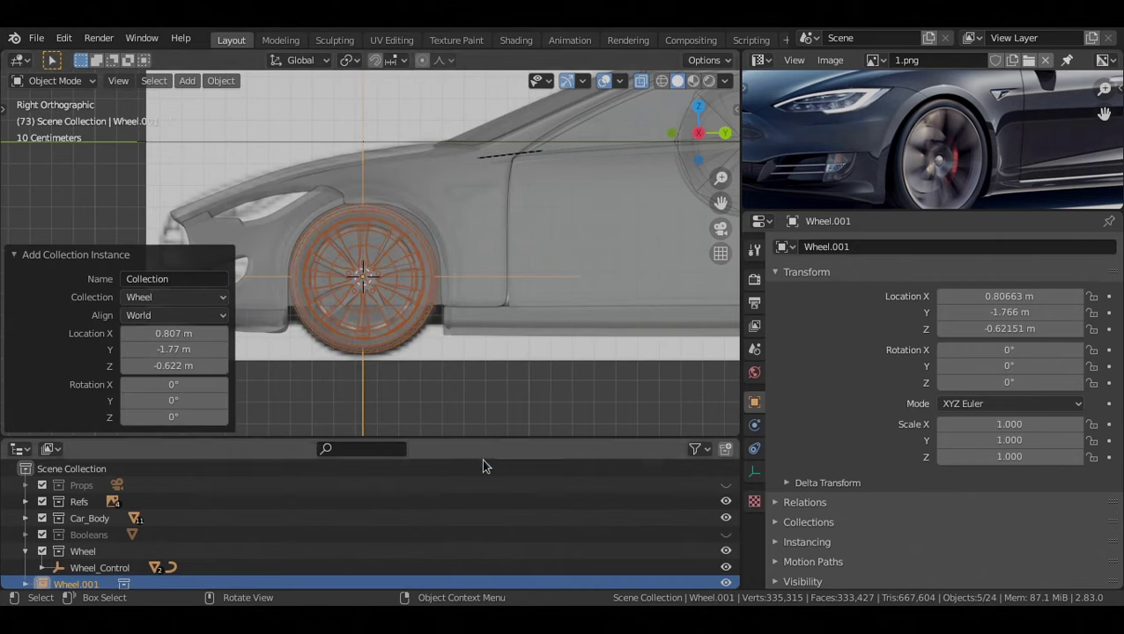
Move the new wheel instance into the front wheel arch at about X 0.961 m, Y -1.761 m, Z -0.628 m
{"action": "key", "text": "grave"}
{"action": "left_click", "coordinate": [393, 141]}
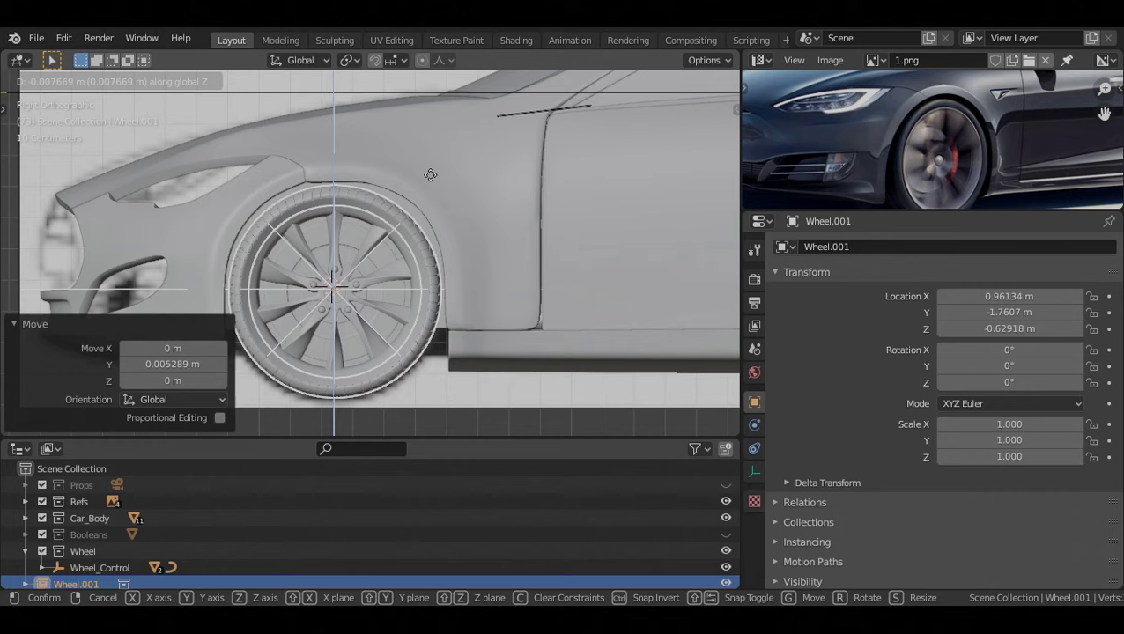
{"action": "key", "text": "z"}
{"action": "left_click", "coordinate": [428, 168]}
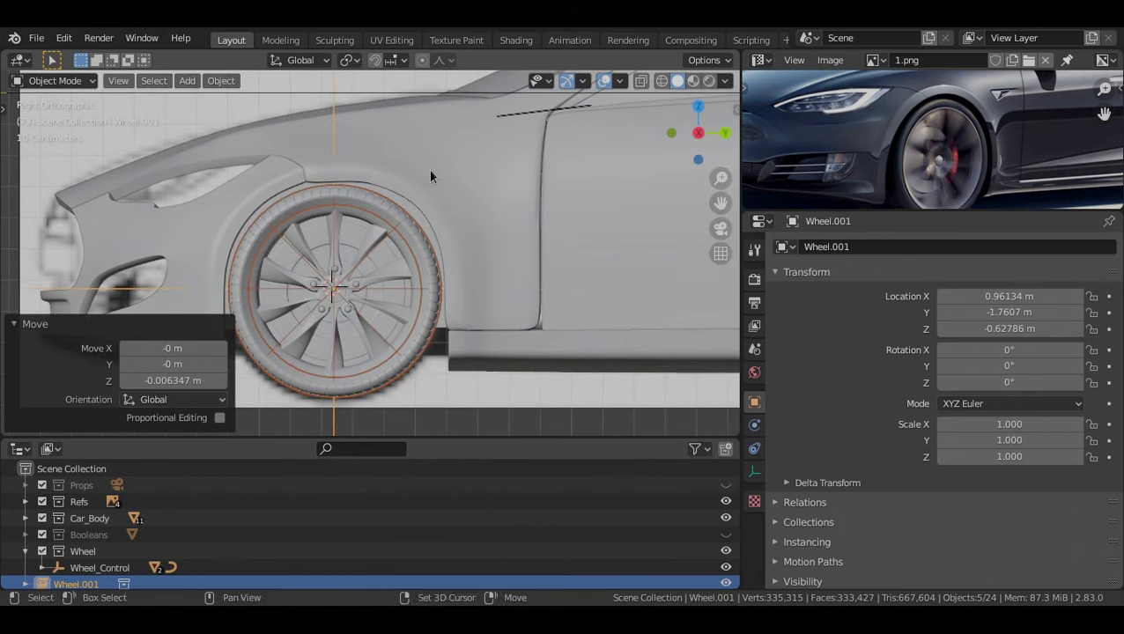
{"action": "middle_click_drag", "start_coordinate": [428, 168], "coordinate": [376, 188]}
Duplicate the wheel instance to the rear axle at Y 1.2606 m, and both wheels to the opposite side, rotated -180° about Z, at X -0.98248 m
{"action": "key", "text": "KP_3"}
{"action": "key", "text": "shift+d"}
{"action": "key", "text": "y"}
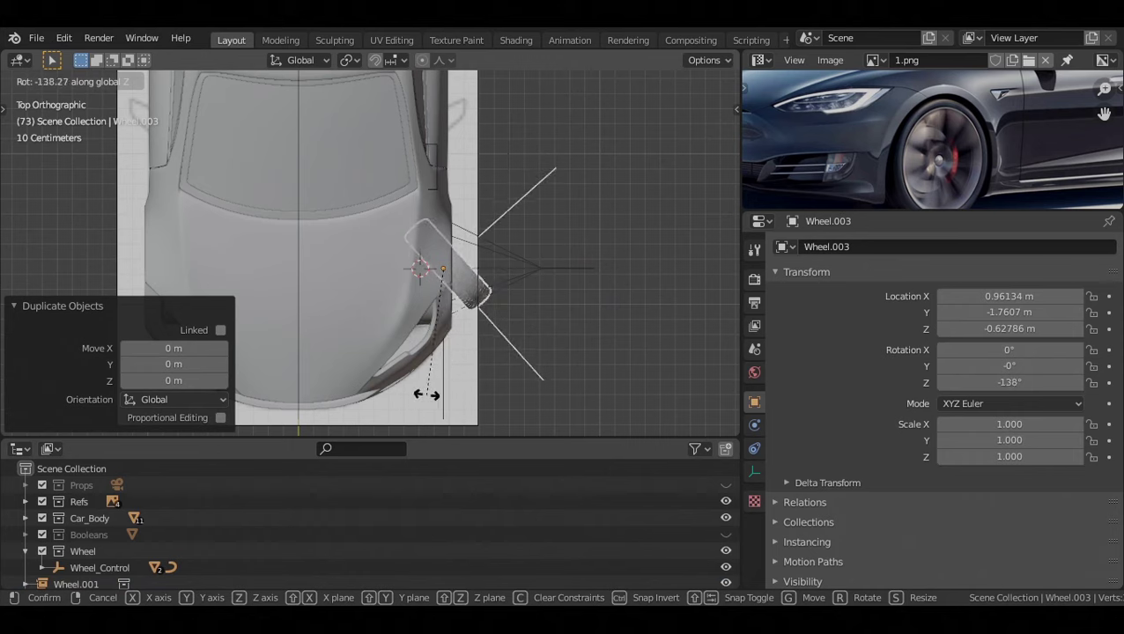
{"action": "left_click", "coordinate": [427, 395]}
{"action": "key", "text": "g"}
{"action": "key", "text": "x"}
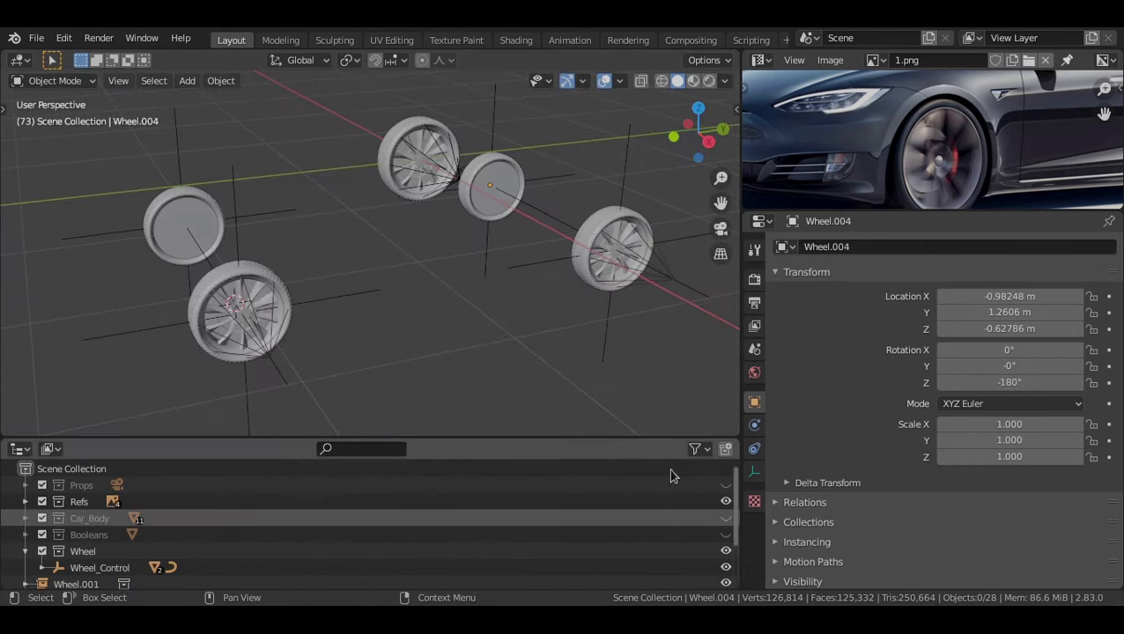
Inspect the original wheel and the four wheel instances without the car body
{"action": "middle_click_drag", "start_coordinate": [529, 388], "coordinate": [368, 296]}
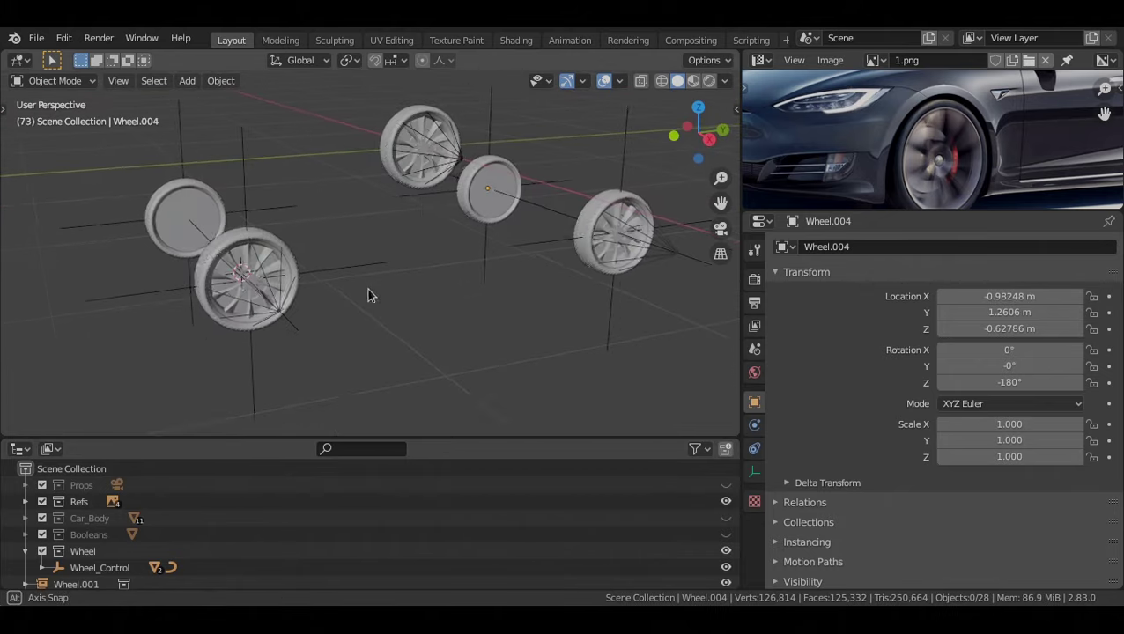
{"action": "left_click", "coordinate": [449, 156]}
{"action": "key", "text": "KP_Decimal"}
{"action": "middle_click_drag", "start_coordinate": [521, 228], "coordinate": [454, 306]}
{"action": "scroll", "coordinate": [417, 300], "scroll_direction": "down", "scroll_amount": 4}
{"action": "scroll", "coordinate": [304, 552], "scroll_direction": "down", "scroll_amount": 2}
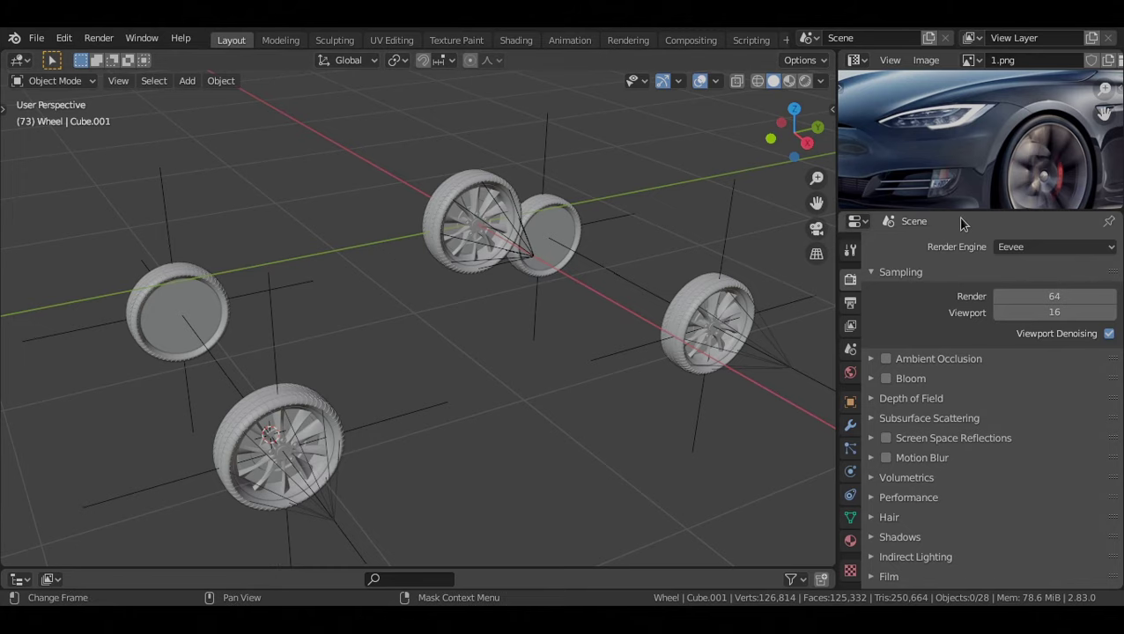
Merge away the lower Outliner and reference image areas, and turn the Properties editor into an Outliner
{"action": "right_click", "coordinate": [88, 568]}
{"action": "left_click", "coordinate": [88, 571]}
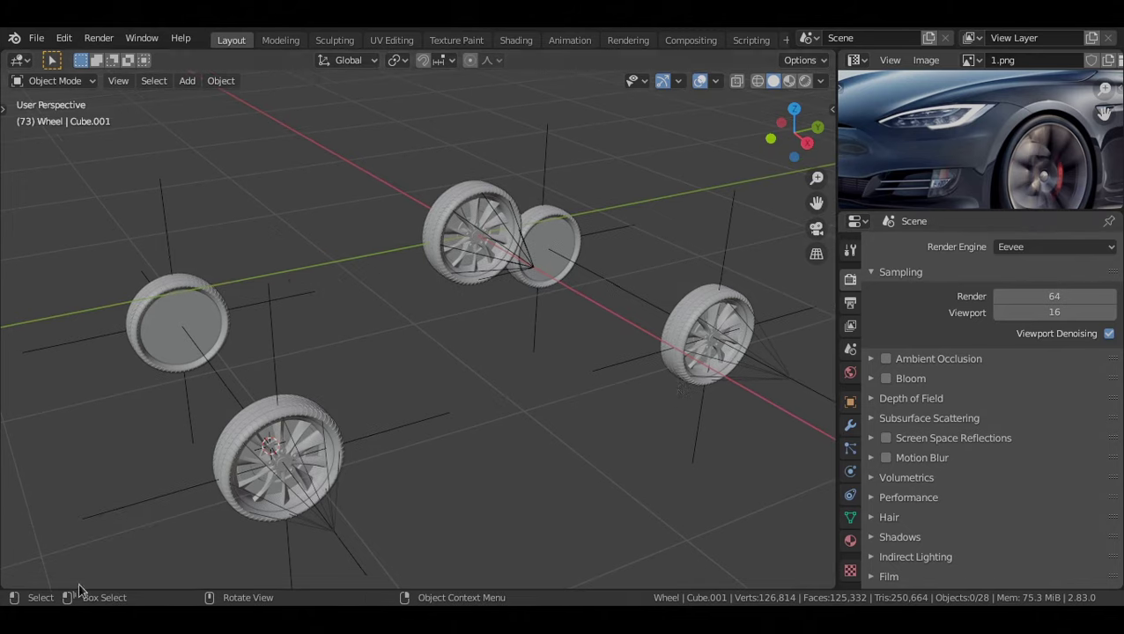
{"action": "right_click", "coordinate": [892, 216]}
{"action": "left_click", "coordinate": [892, 216]}
{"action": "left_click", "coordinate": [916, 109]}
{"action": "left_click", "coordinate": [856, 62]}
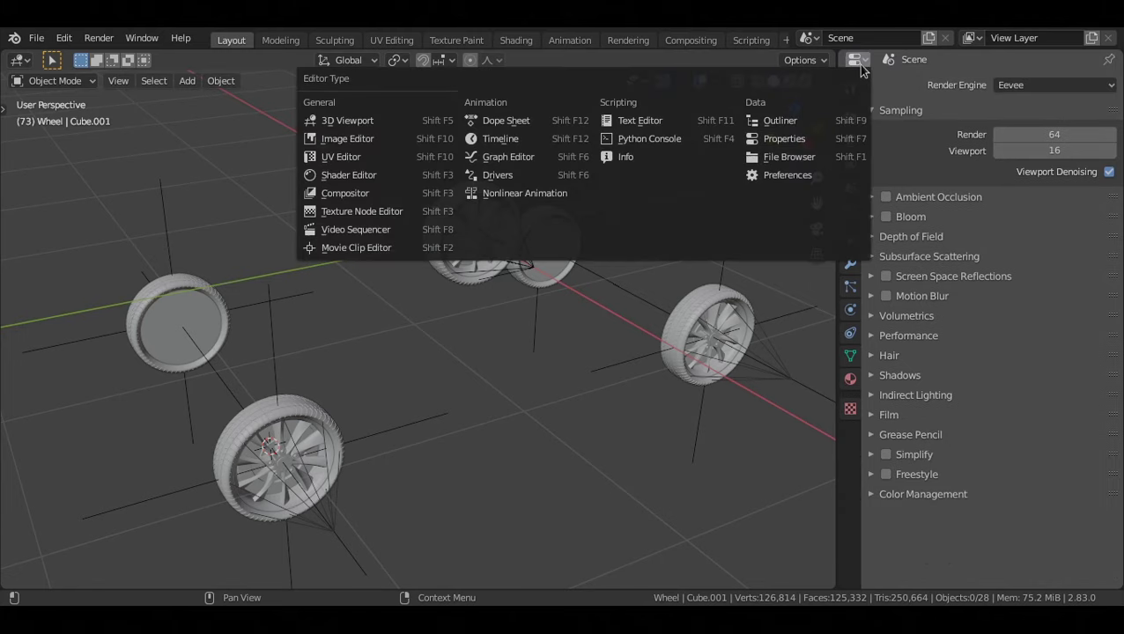
{"action": "left_click", "coordinate": [780, 121]}
Widen the Outliner and collapse its expanded collections
{"action": "left_click_drag", "start_coordinate": [835, 104], "coordinate": [832, 91]}
{"action": "left_click", "coordinate": [749, 151]}
{"action": "left_click", "coordinate": [747, 162]}
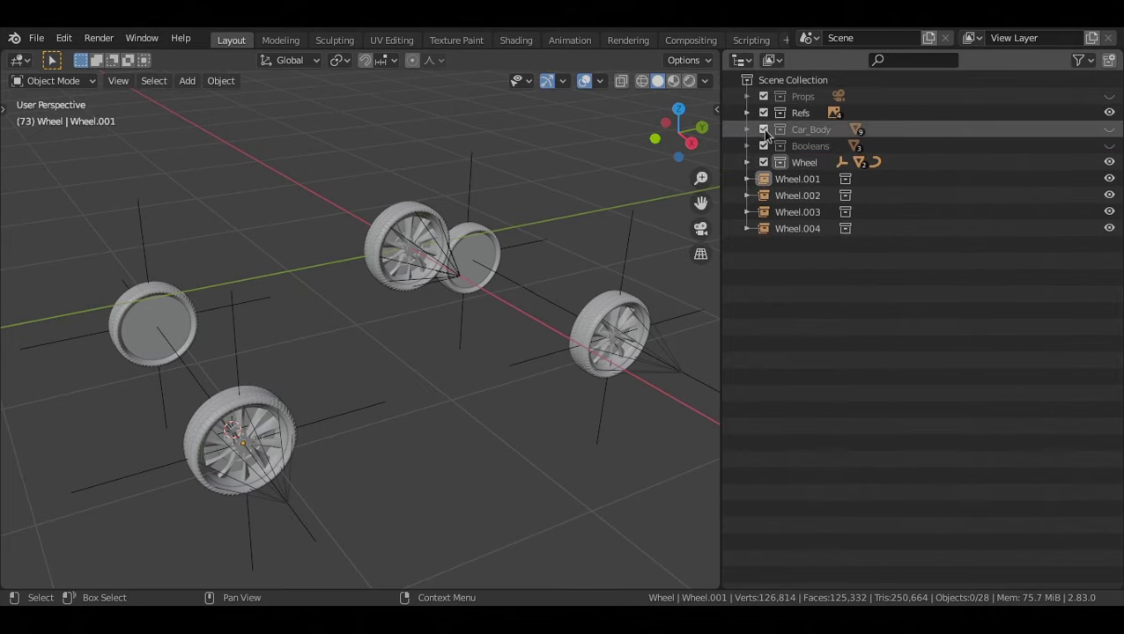
Select the Wheel collection and individual wheel instances in the Outliner to identify them, and clear the selection
{"action": "left_click", "coordinate": [804, 164]}
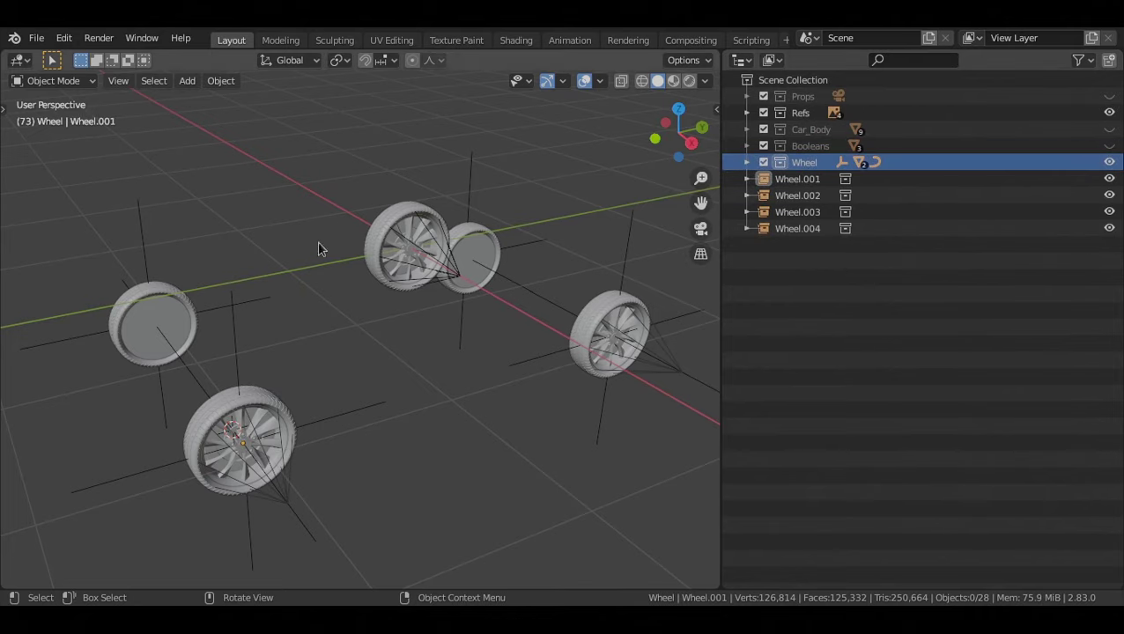
{"action": "left_click", "coordinate": [811, 195]}
{"action": "left_click", "coordinate": [808, 229]}
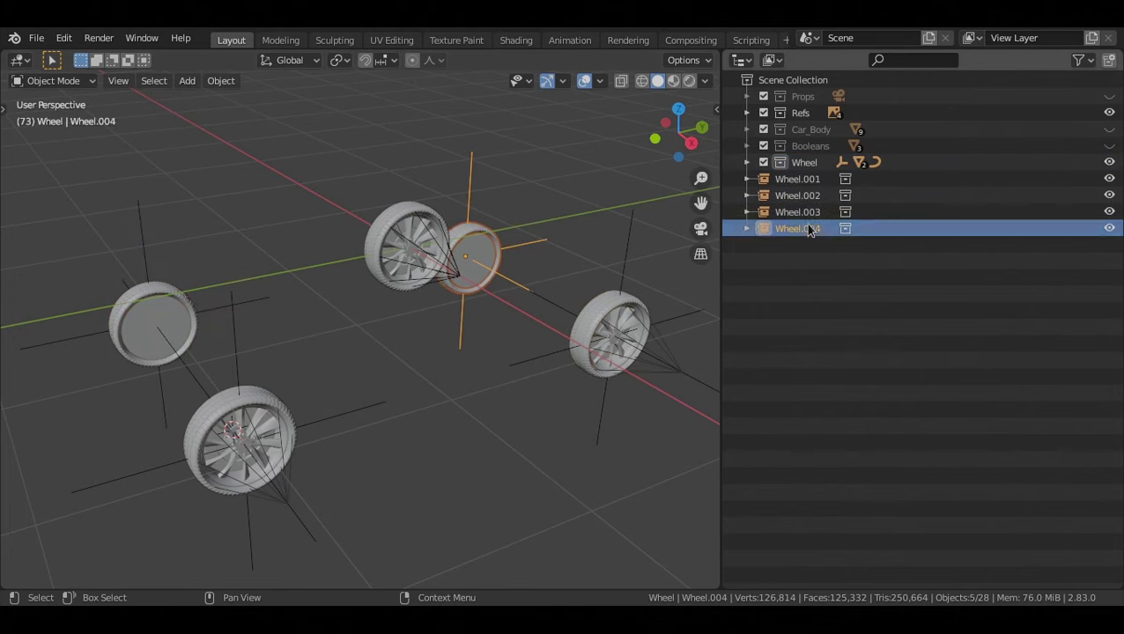
{"action": "left_click", "coordinate": [815, 287]}
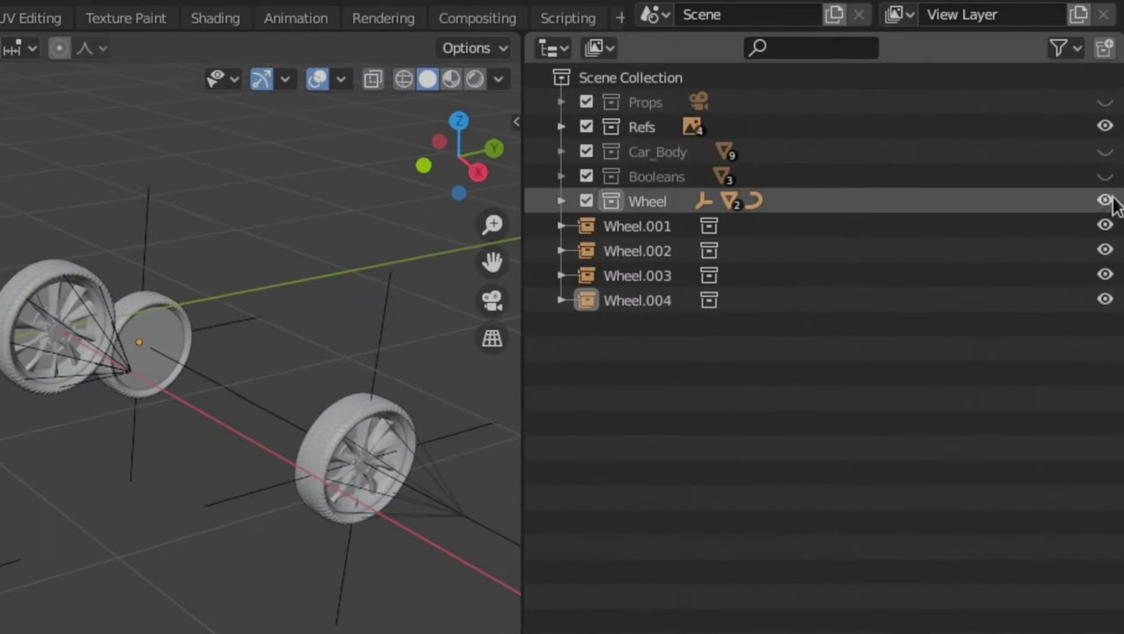
Hide the Wheel collection in the viewport, show the Outliner's render restriction toggles, and disable the collection in renders
{"action": "left_click", "coordinate": [1105, 201]}
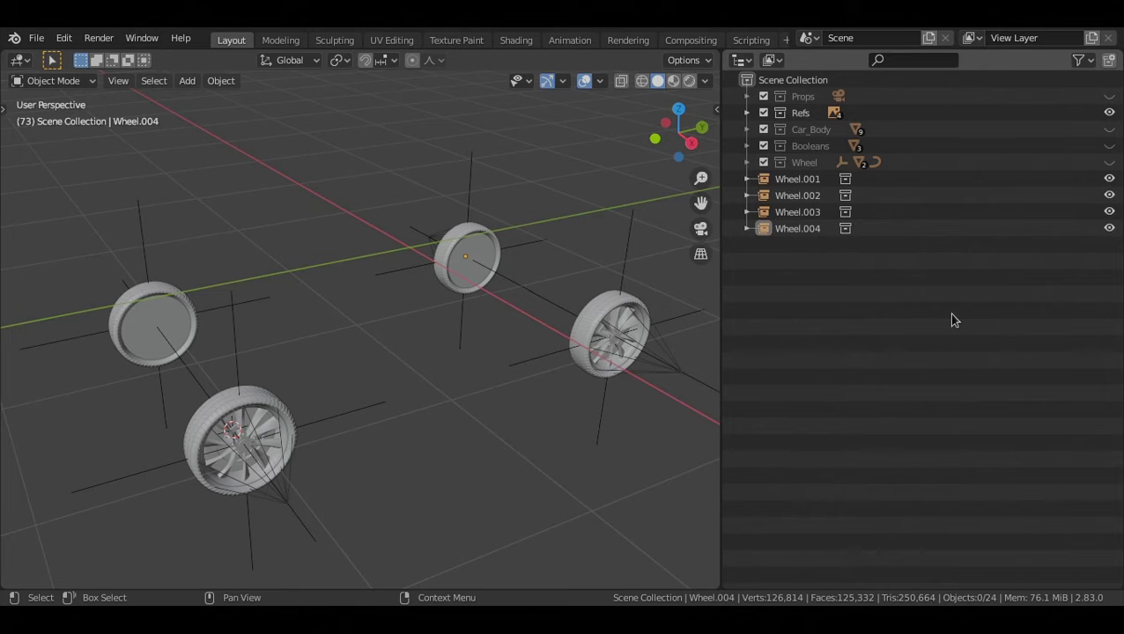
{"action": "left_click", "coordinate": [1080, 60]}
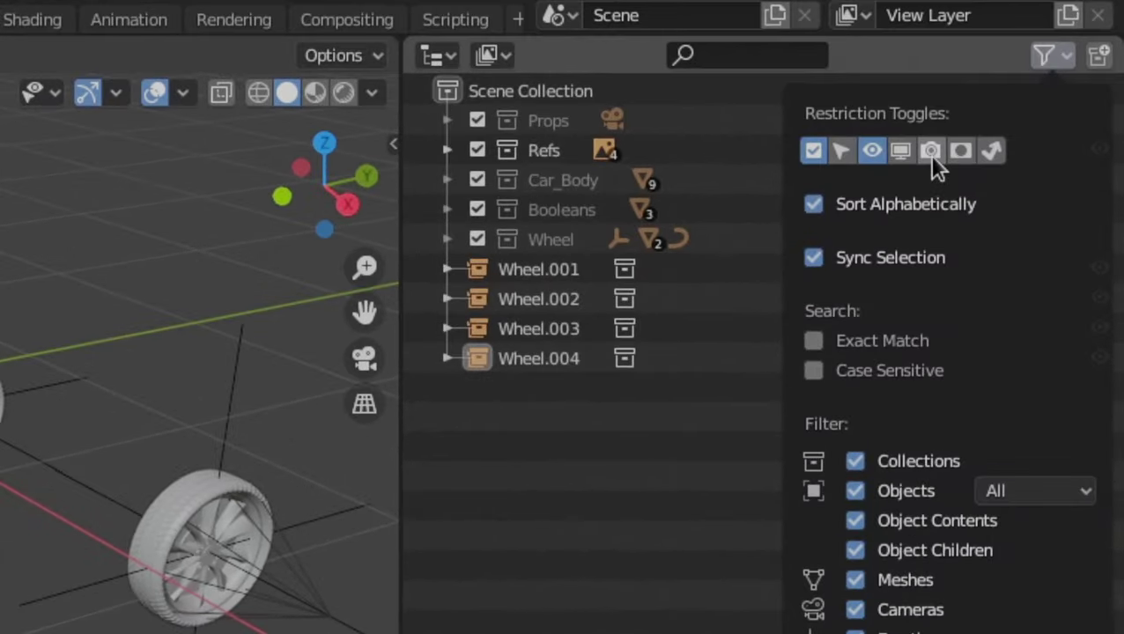
{"action": "left_click", "coordinate": [930, 151]}
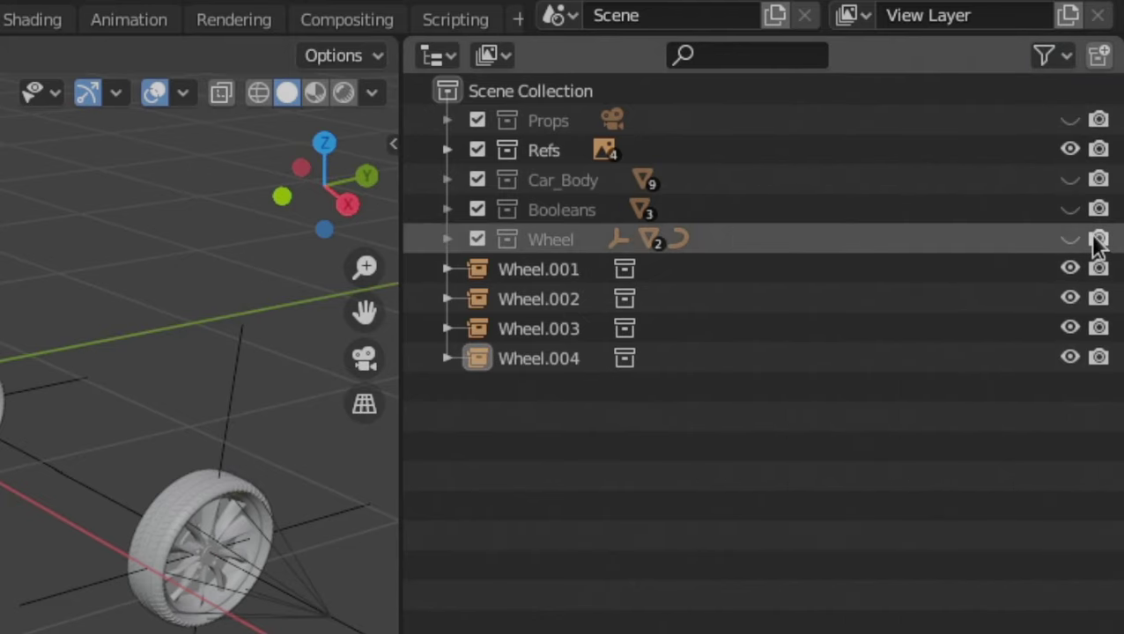
{"action": "left_click", "coordinate": [1098, 240]}
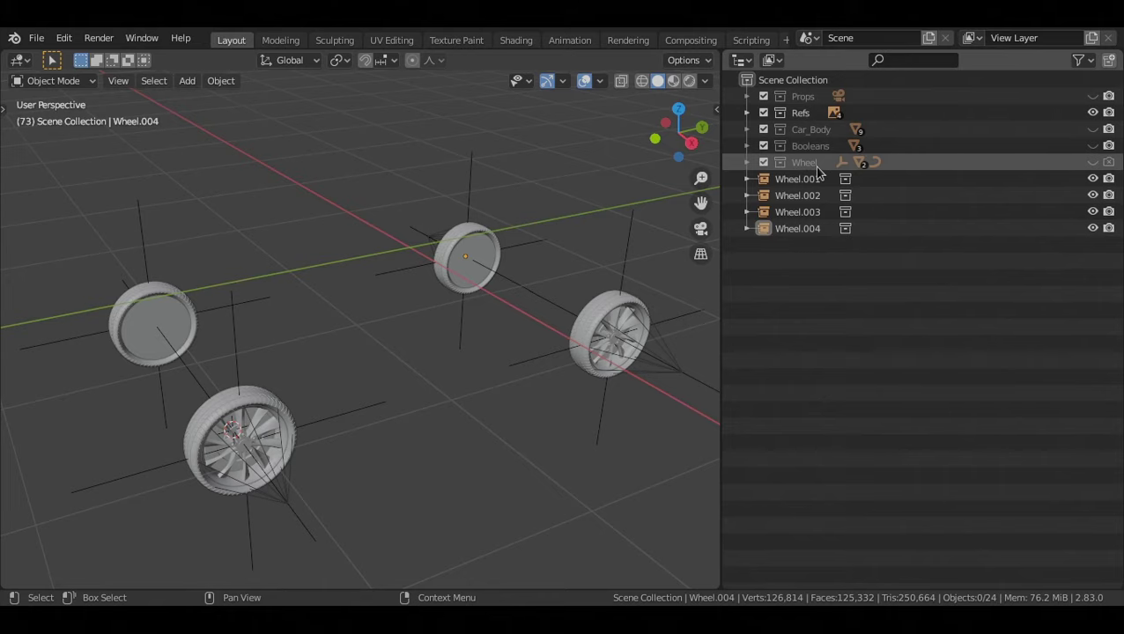
Create a new collection in the Scene Collection and name it Hide Source
{"action": "right_click", "coordinate": [809, 300]}
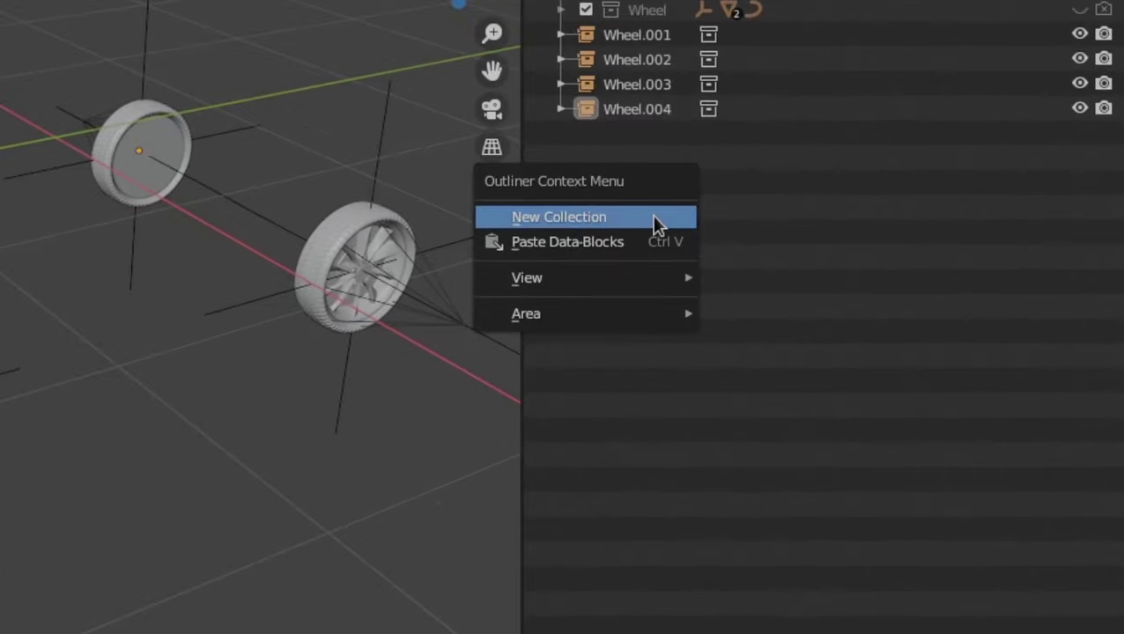
{"action": "left_click", "coordinate": [655, 222]}
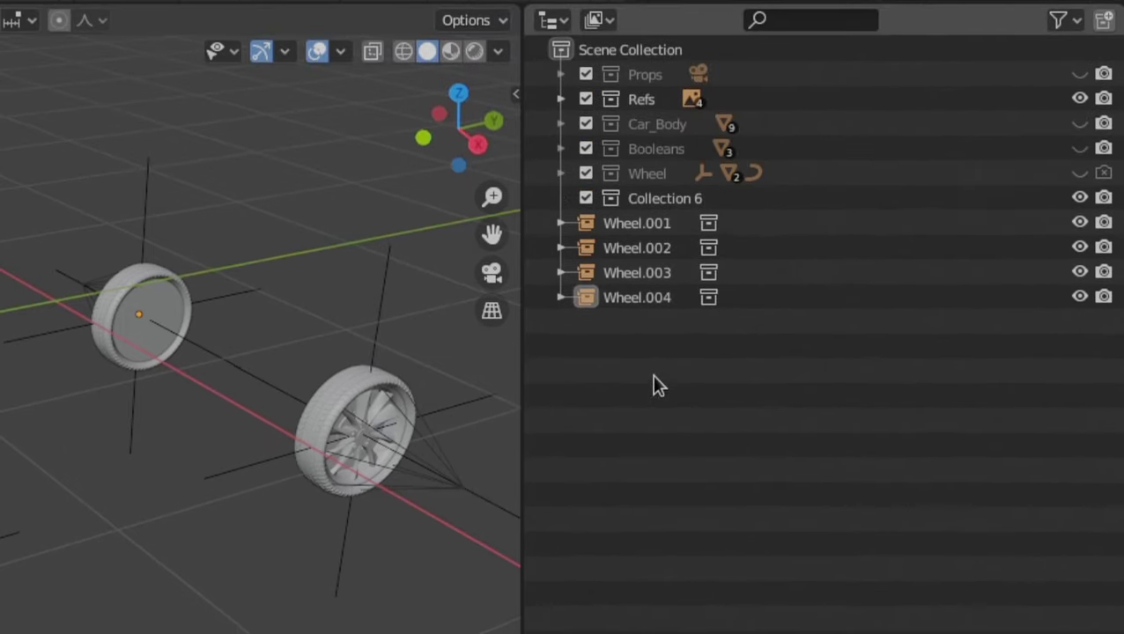
{"action": "double_click", "coordinate": [671, 198]}
{"action": "type", "text": "Hide Sour"}
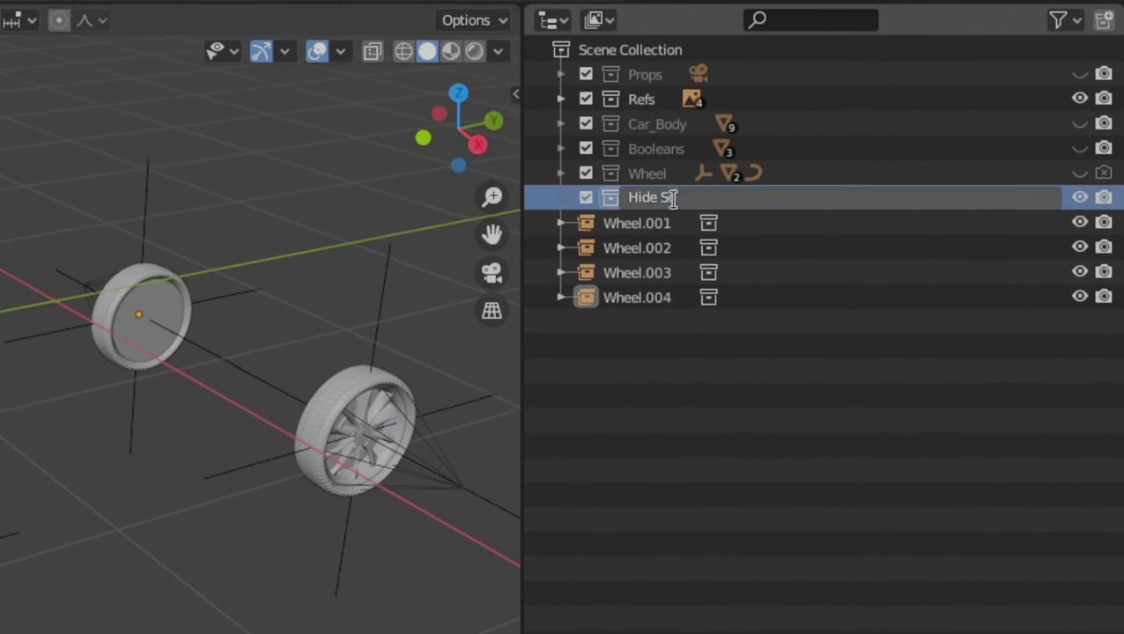
{"action": "type", "text": "ce"}
Re-enable the Wheel collection in the viewport and in renders, and nest it inside the Hide Source collection
{"action": "left_click", "coordinate": [1036, 174]}
{"action": "left_click", "coordinate": [1082, 174]}
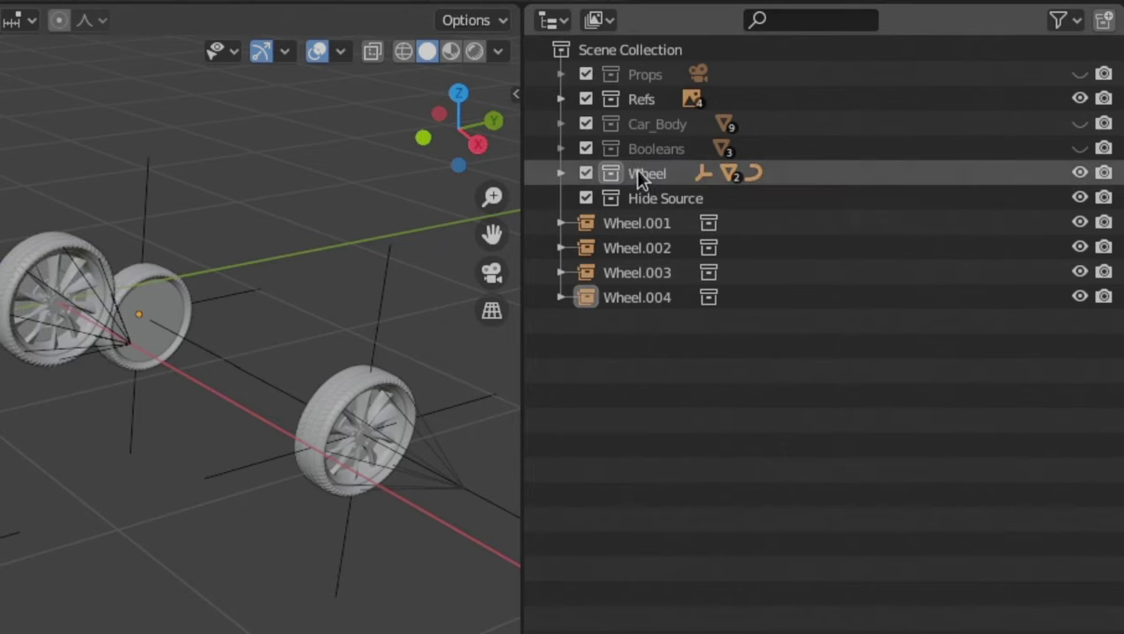
{"action": "mouse_move", "coordinate": [640, 176]}
{"action": "left_mouse_down"}
{"action": "mouse_move", "coordinate": [658, 170]}
{"action": "mouse_move", "coordinate": [657, 181]}
{"action": "left_mouse_up"}
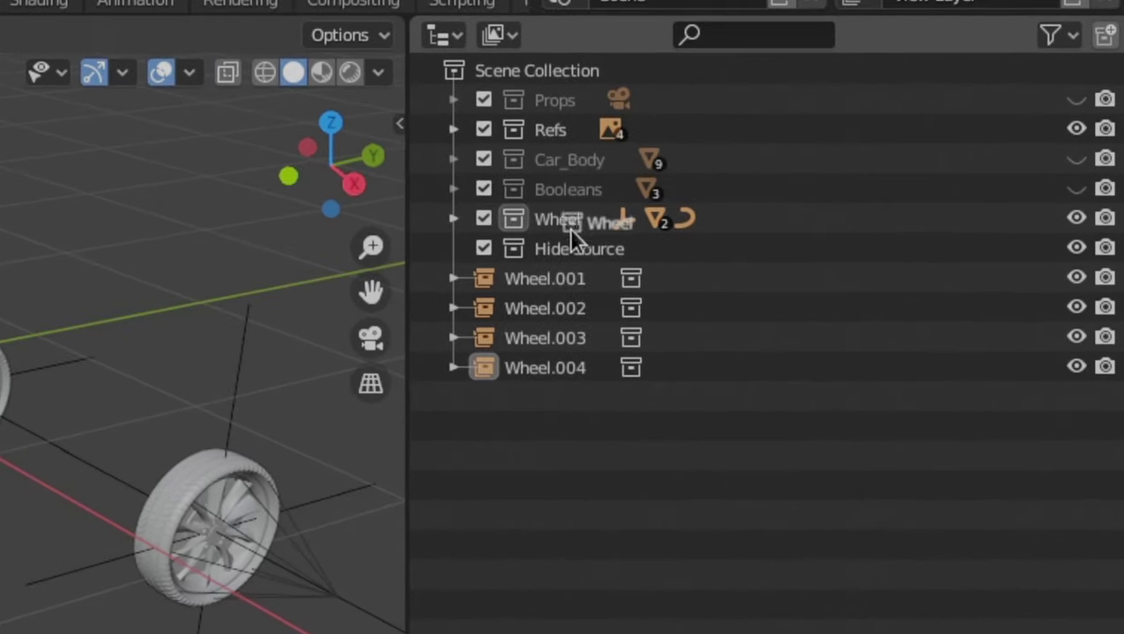
{"action": "left_click_drag", "start_coordinate": [569, 228], "coordinate": [597, 248]}
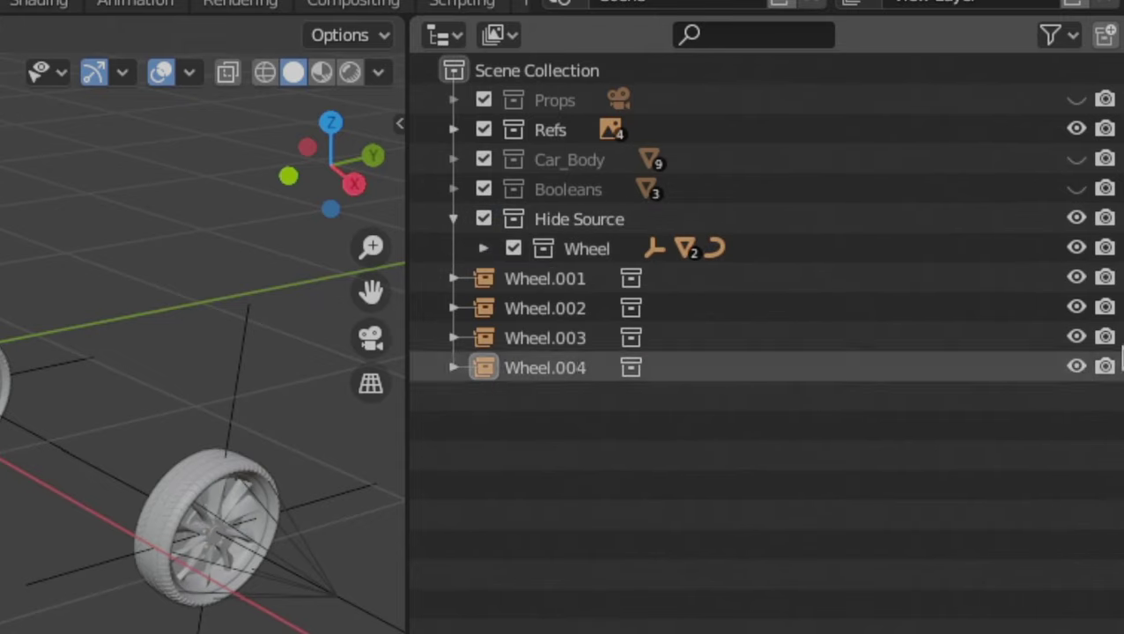
Test the Hide Source collection's visibility toggles, leave it disabled in the viewport and renders, and show the Car_Body collection
{"action": "left_click", "coordinate": [1076, 220]}
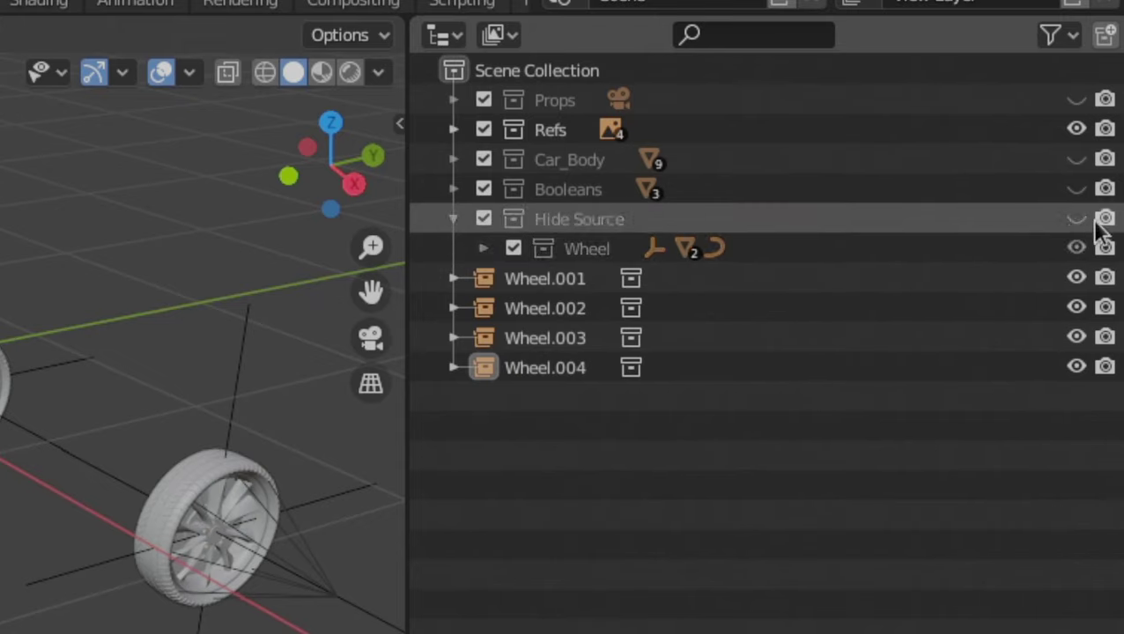
{"action": "left_click", "coordinate": [1104, 220]}
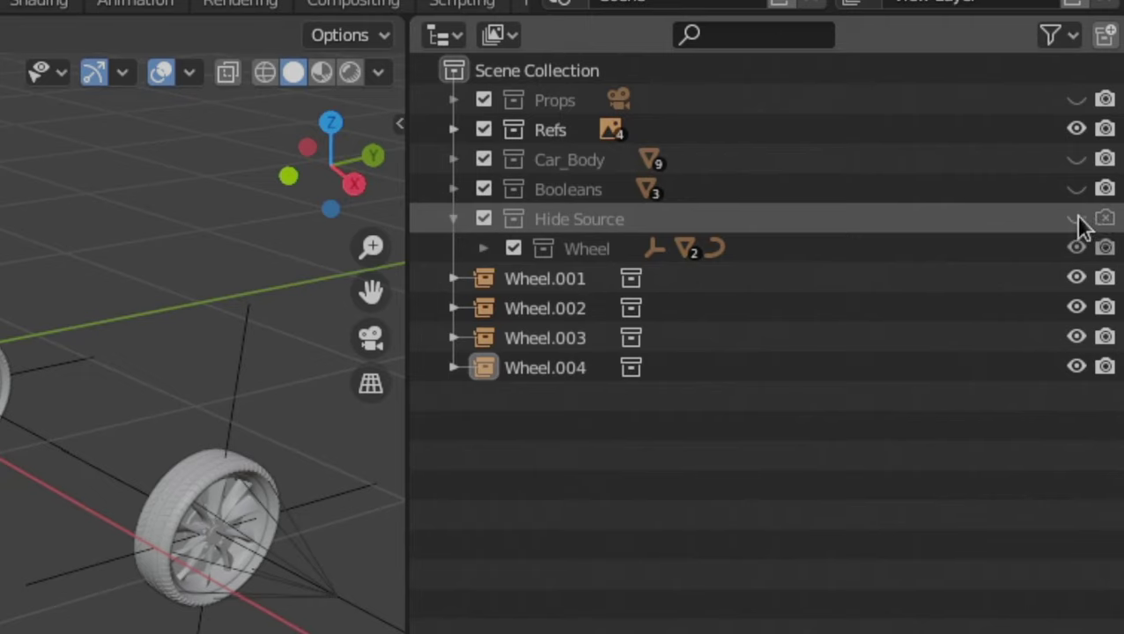
{"action": "left_click", "coordinate": [1076, 219]}
{"action": "left_click", "coordinate": [1104, 219]}
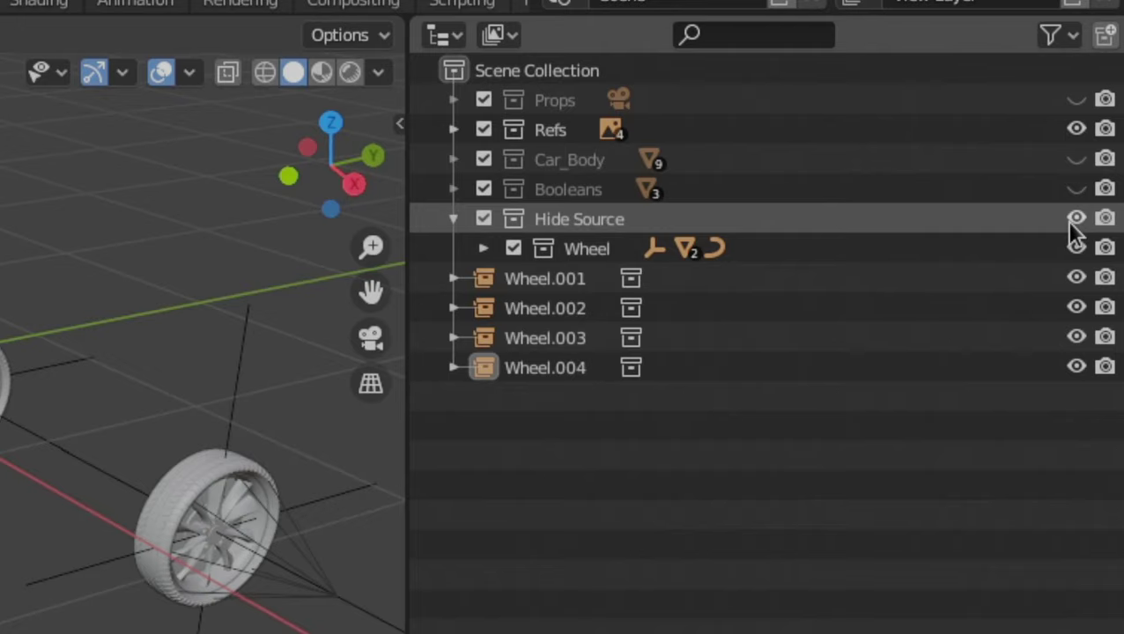
{"action": "left_click", "coordinate": [1075, 220]}
{"action": "left_click", "coordinate": [1105, 220]}
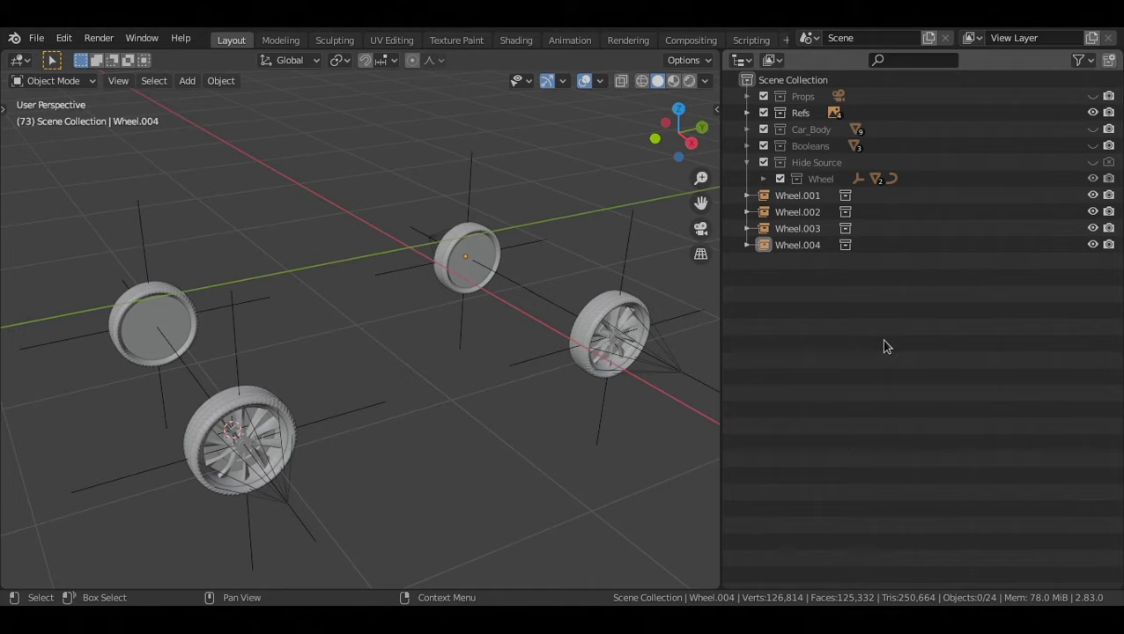
{"action": "left_click", "coordinate": [1094, 130]}
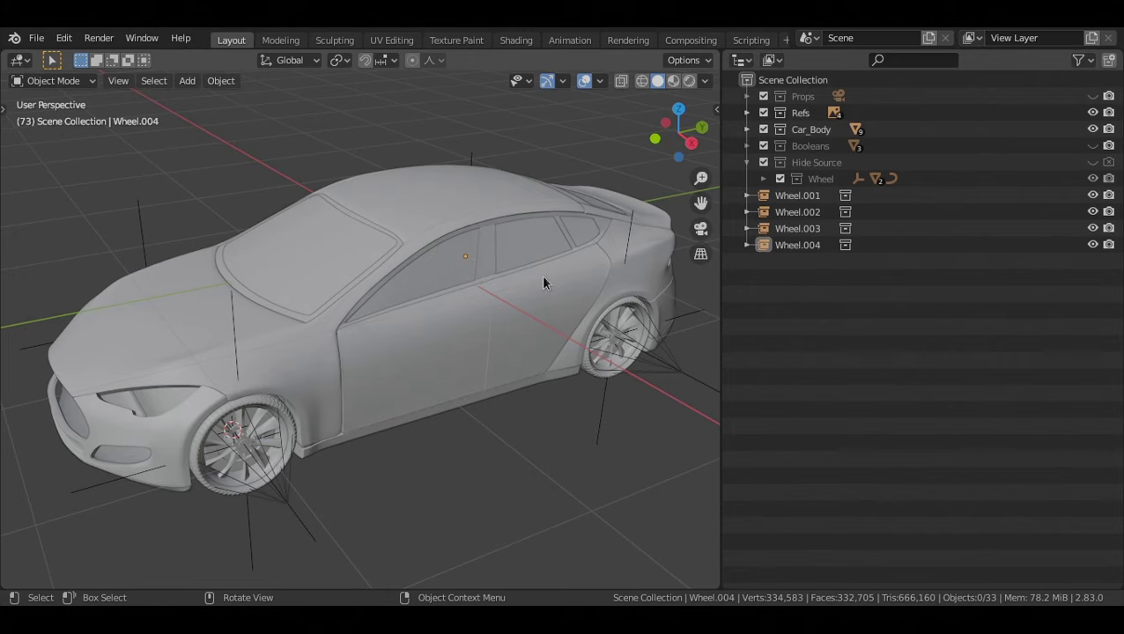
{"action": "mouse_move", "coordinate": [544, 279]}
{"action": "middle_mouse_down"}
{"action": "mouse_move", "coordinate": [522, 295]}
{"action": "mouse_move", "coordinate": [477, 291]}
{"action": "mouse_move", "coordinate": [566, 282]}
{"action": "mouse_move", "coordinate": [585, 238]}
{"action": "mouse_move", "coordinate": [597, 270]}
{"action": "mouse_move", "coordinate": [381, 294]}
{"action": "mouse_move", "coordinate": [362, 272]}
{"action": "mouse_move", "coordinate": [588, 279]}
{"action": "mouse_move", "coordinate": [527, 269]}
{"action": "mouse_move", "coordinate": [535, 291]}
{"action": "middle_mouse_up"}
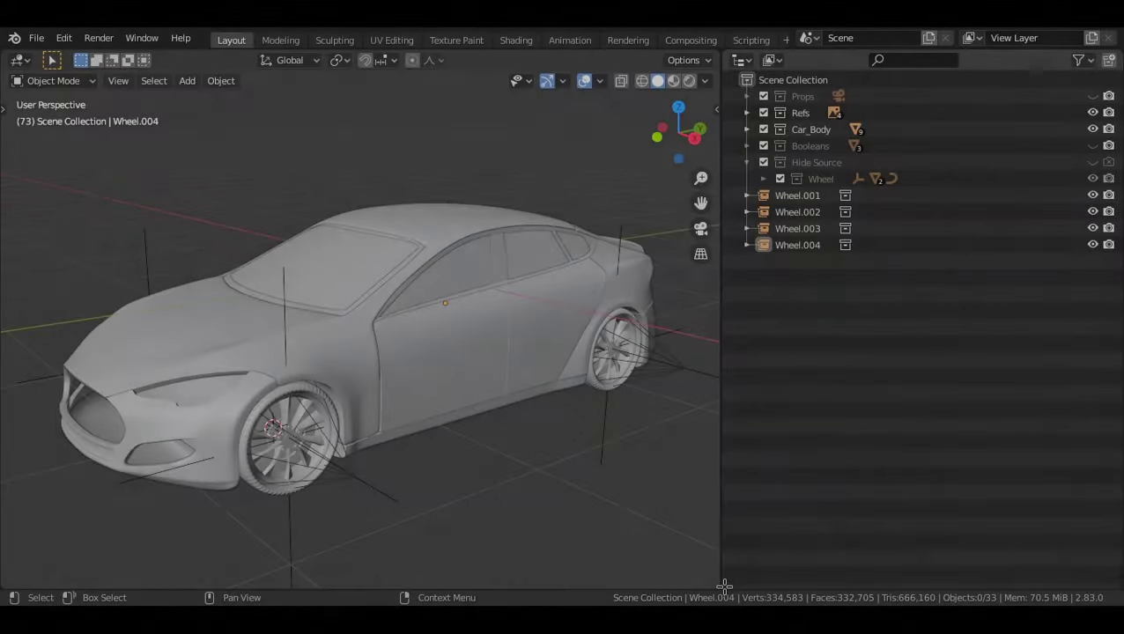
Split the Outliner area, turn the new lower area into a Properties editor, and enlarge it upward
{"action": "left_click_drag", "start_coordinate": [724, 586], "coordinate": [736, 296]}
{"action": "left_click", "coordinate": [739, 297]}
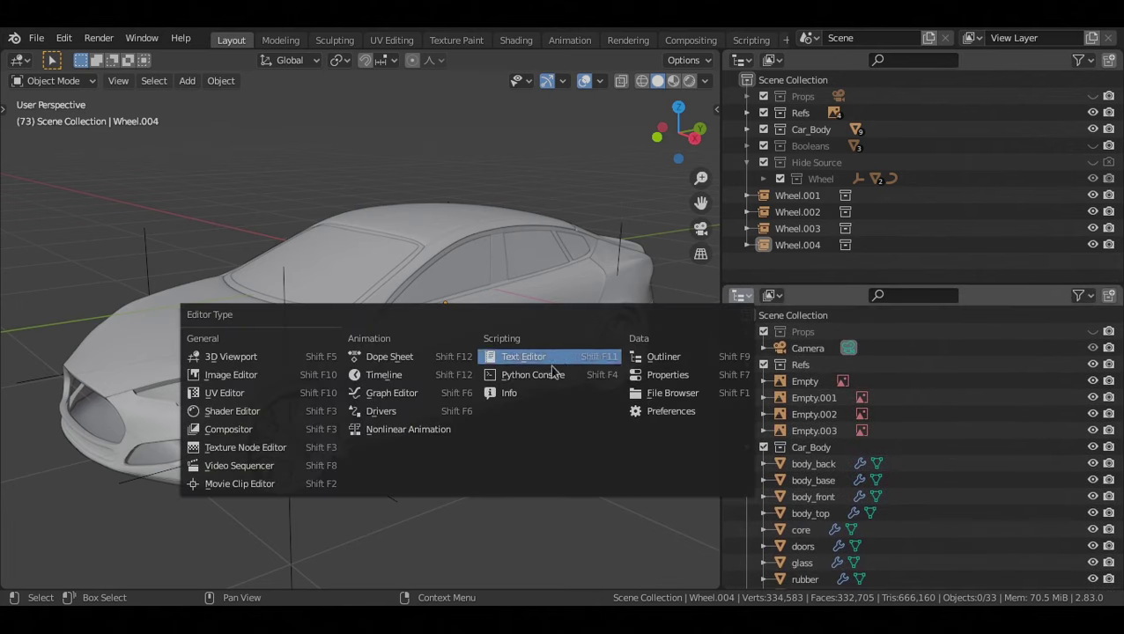
{"action": "left_click", "coordinate": [668, 375]}
{"action": "left_click_drag", "start_coordinate": [737, 285], "coordinate": [737, 173]}
Split a UV Editor area off below the Properties editor and load the grille photo 5.png from the reference Photos folder
{"action": "left_click_drag", "start_coordinate": [726, 586], "coordinate": [737, 443]}
{"action": "left_click", "coordinate": [740, 454]}
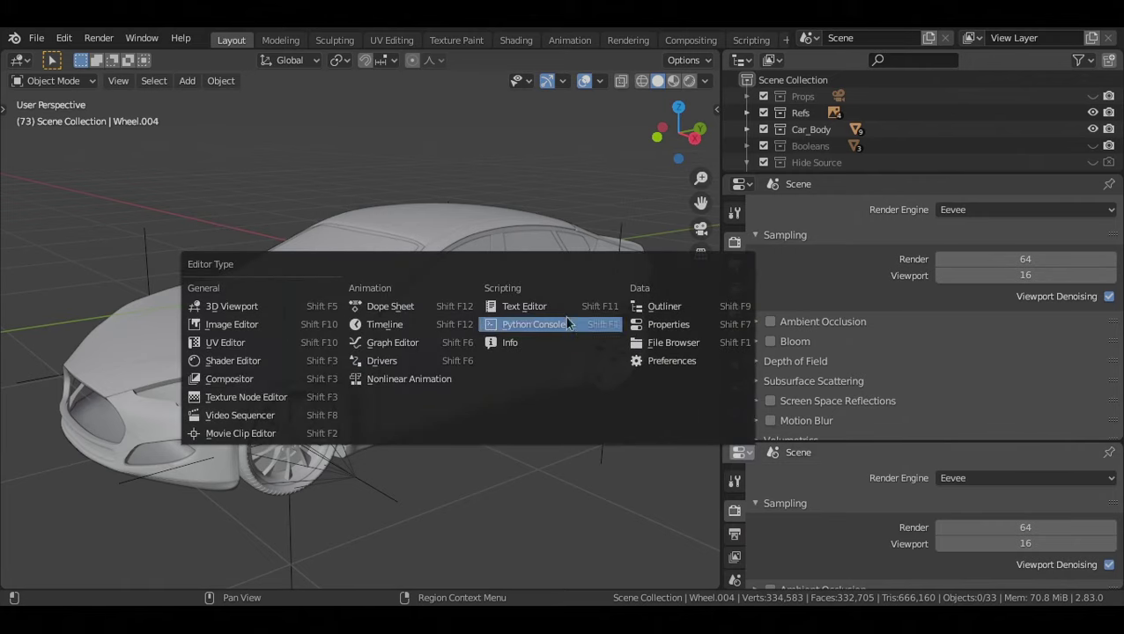
{"action": "left_click", "coordinate": [210, 343]}
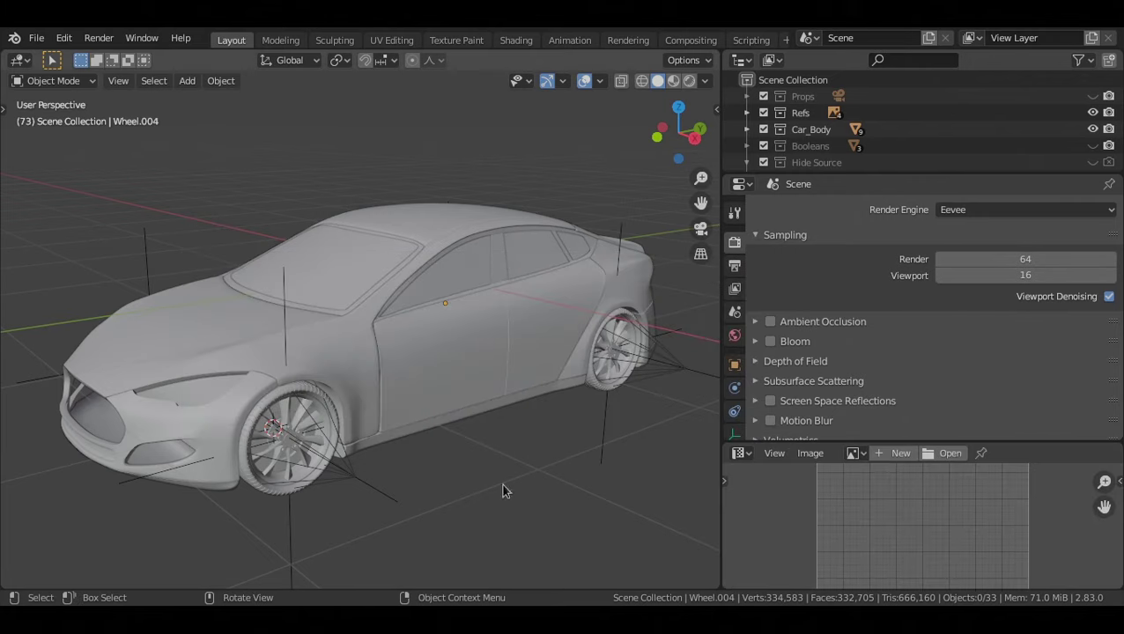
{"action": "left_click", "coordinate": [936, 451]}
{"action": "left_click", "coordinate": [42, 486]}
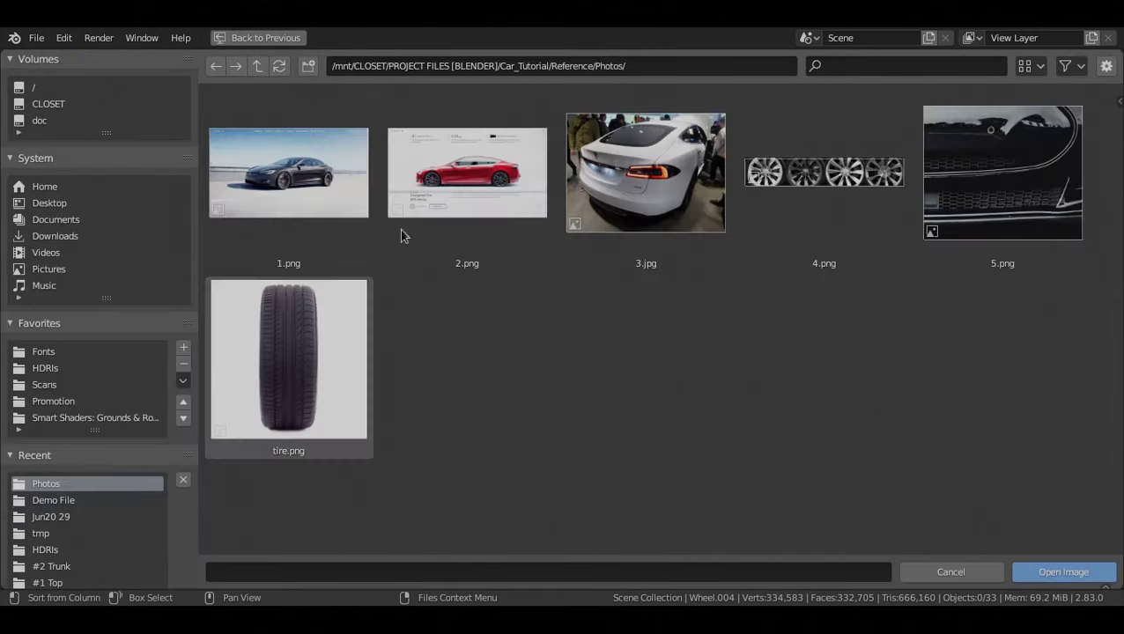
{"action": "double_click", "coordinate": [960, 177]}
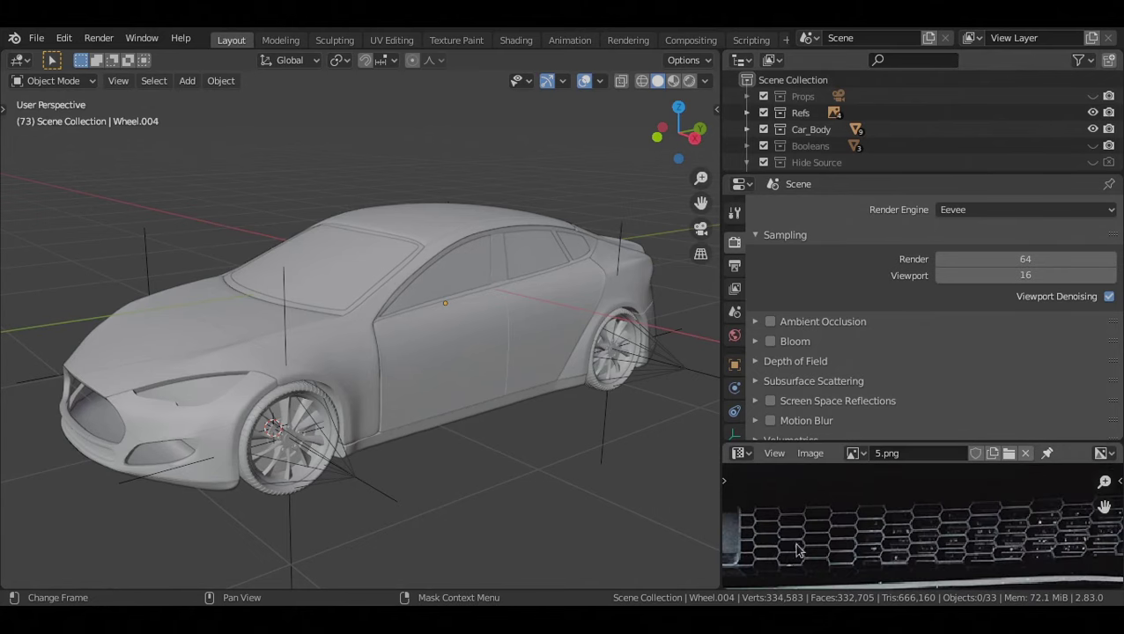
Place the 3D cursor in the empty space beside the car in front orthographic view
{"action": "key", "text": "KP_1"}
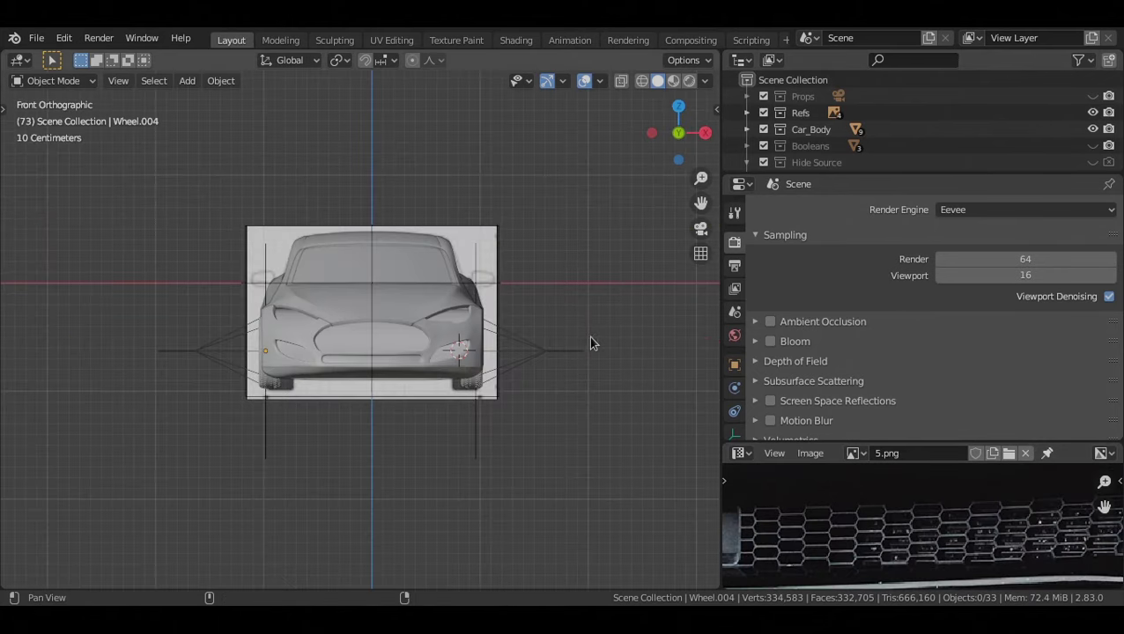
{"action": "middle_click_drag", "start_coordinate": [592, 344], "coordinate": [276, 409], "text": "shift"}
{"action": "right_click", "coordinate": [436, 383], "text": "shift"}
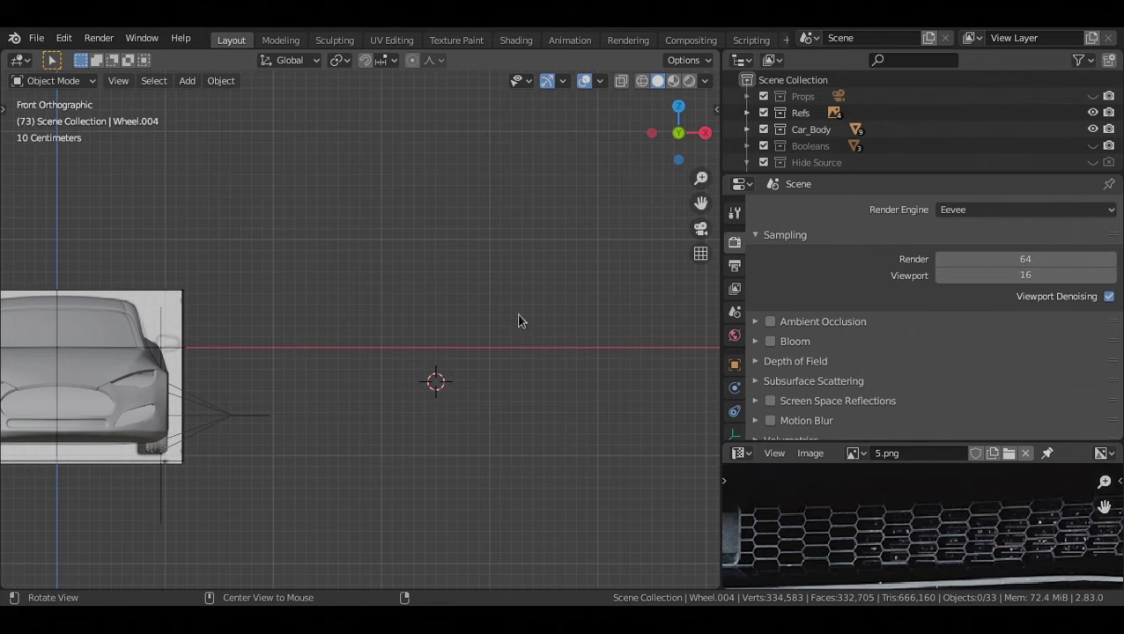
{"action": "middle_click_drag", "start_coordinate": [520, 319], "coordinate": [467, 363]}
{"action": "key", "text": "KP_1"}
{"action": "scroll", "coordinate": [414, 357], "scroll_direction": "up", "scroll_amount": 5}
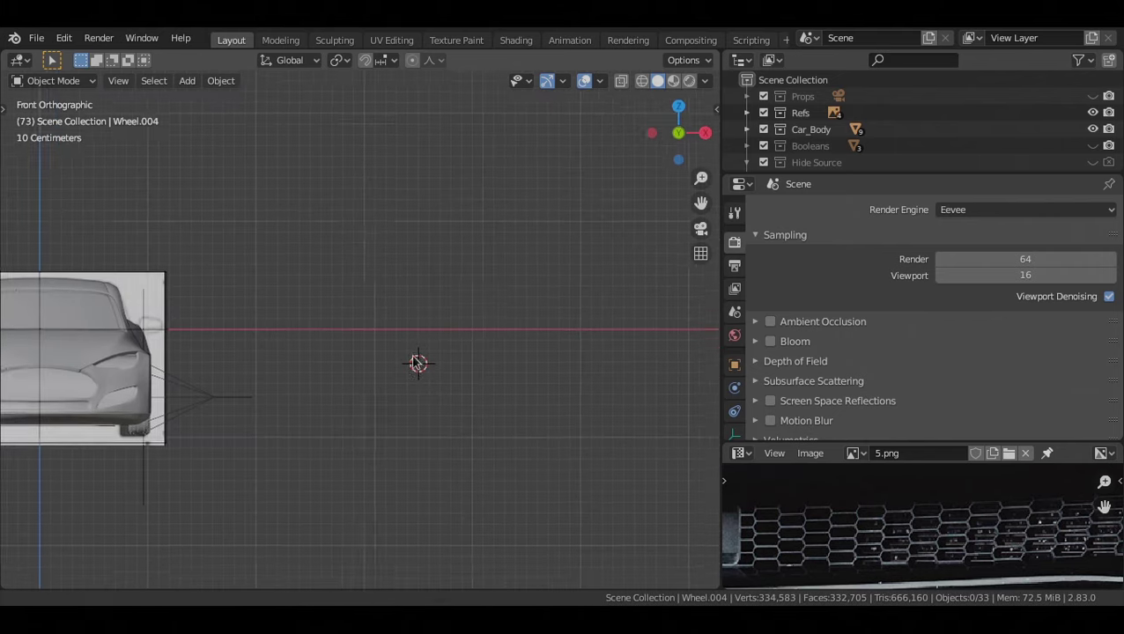
{"action": "scroll", "coordinate": [361, 365], "scroll_direction": "up", "scroll_amount": 2}
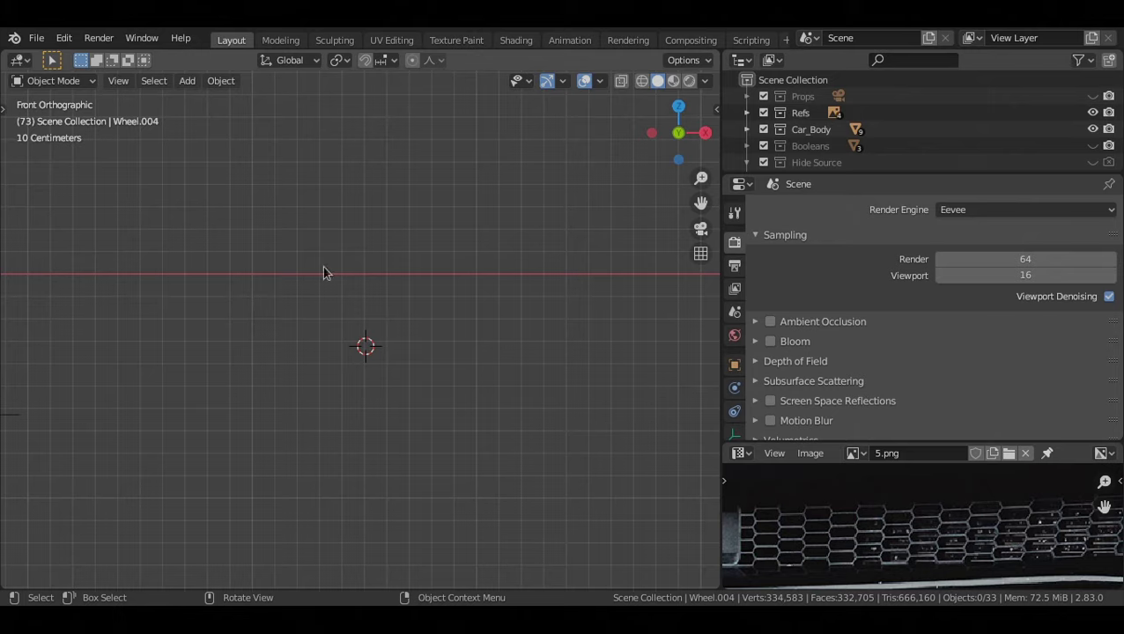
{"action": "key", "text": "shift+a"}
{"action": "mouse_move", "coordinate": [283, 203]}
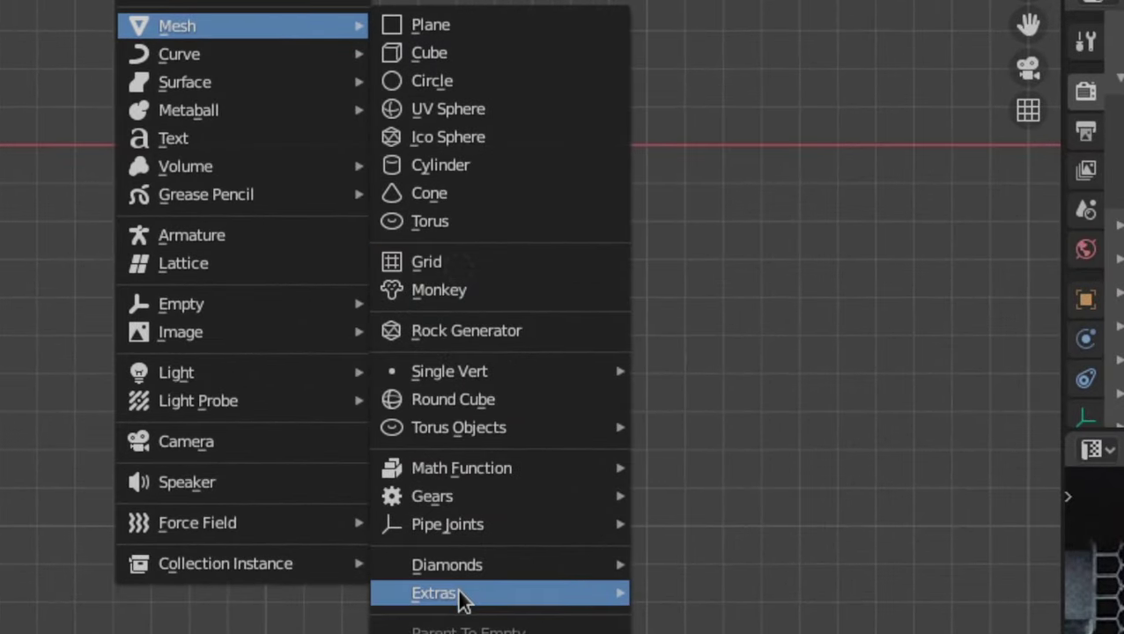
{"action": "mouse_move", "coordinate": [369, 541]}
{"action": "key", "text": "Escape"}
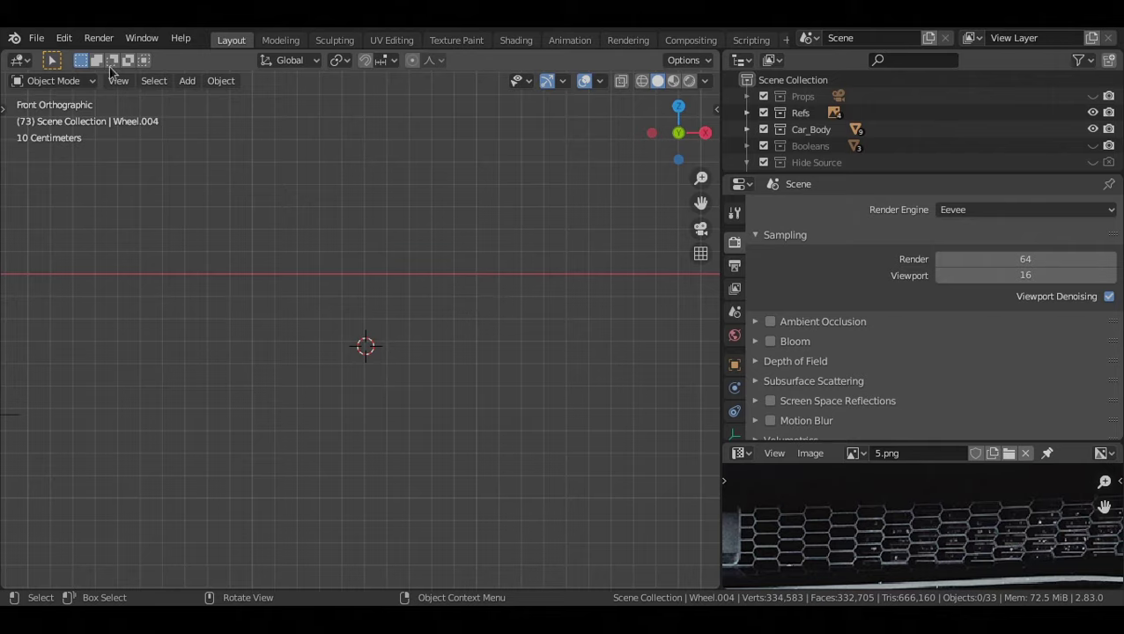
Look up the Add Mesh: Extra Objects add-on in the preferences, check that it is enabled, and inspect its details
{"action": "left_click", "coordinate": [64, 38]}
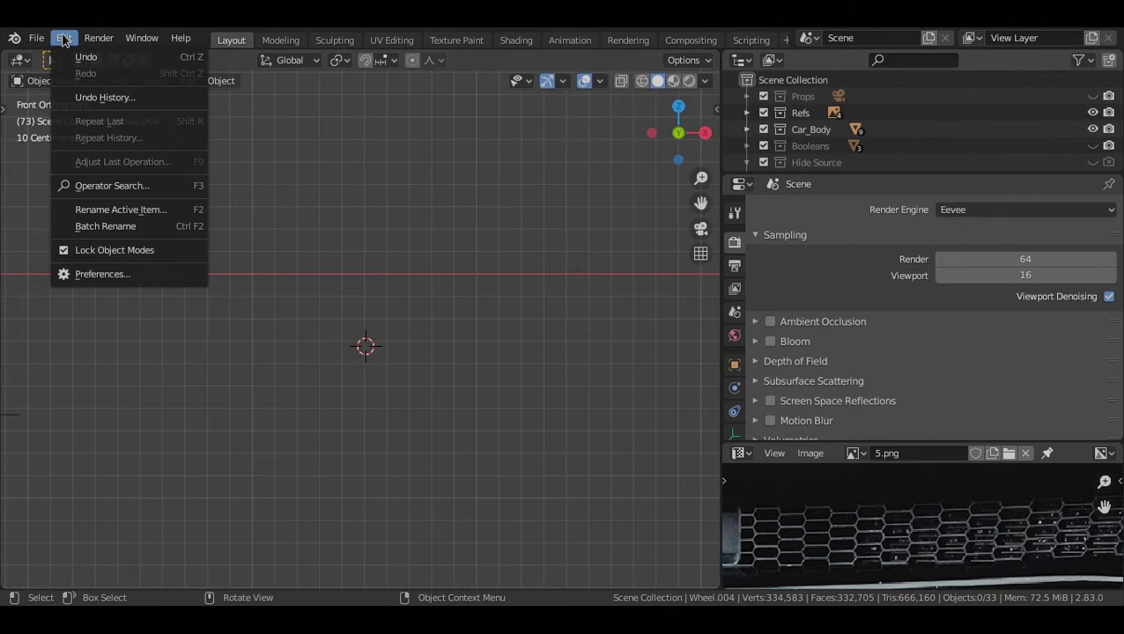
{"action": "left_click", "coordinate": [109, 275]}
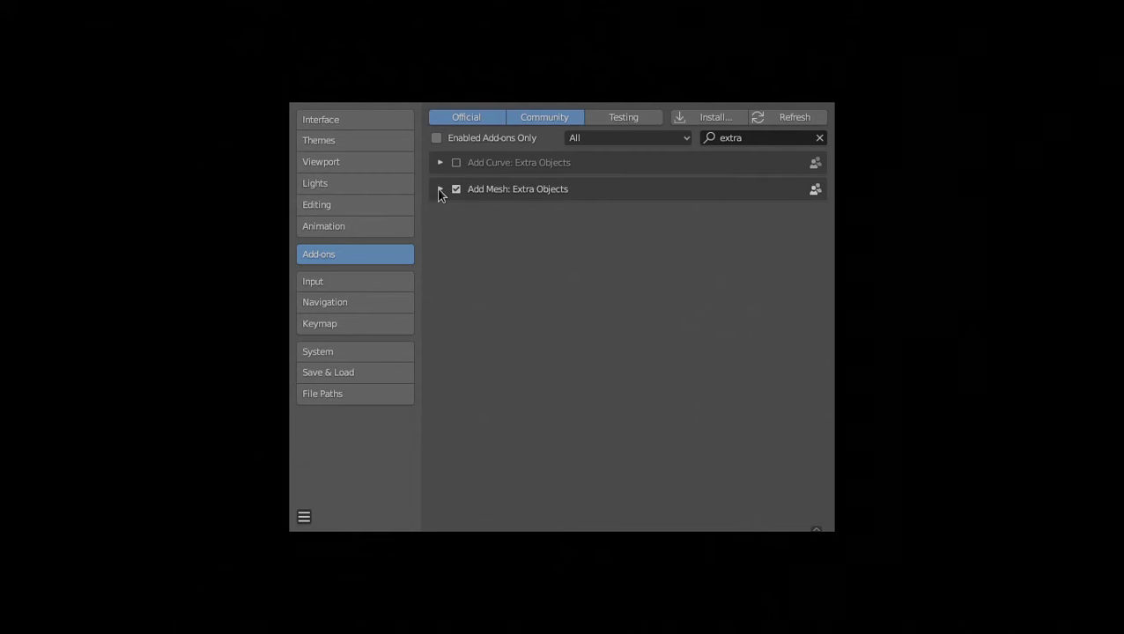
{"action": "left_click", "coordinate": [440, 189]}
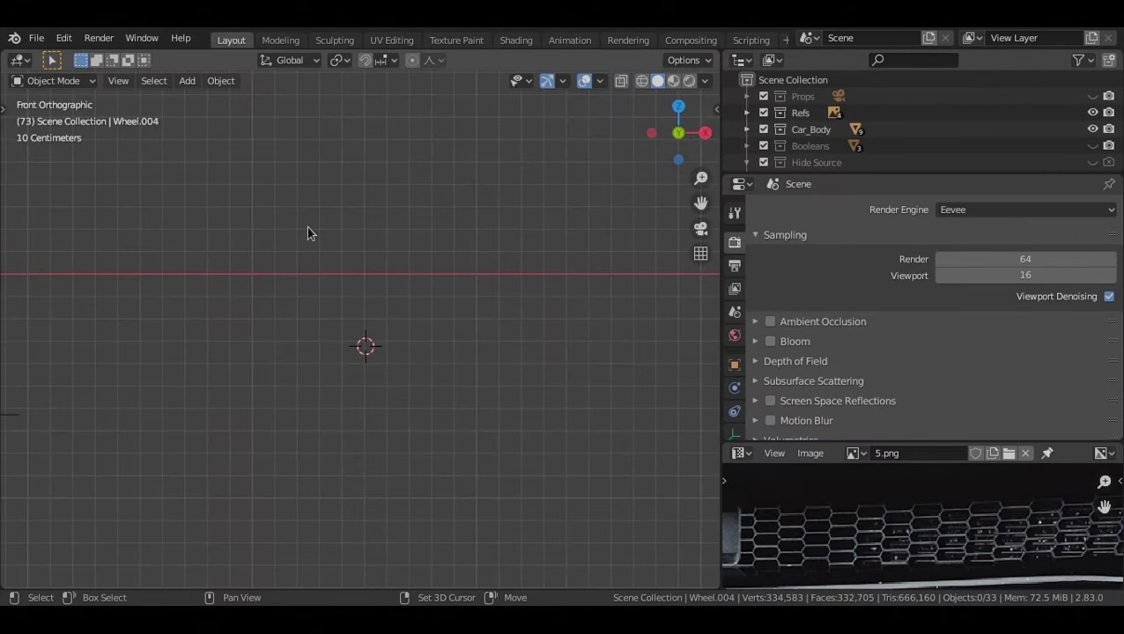
Add a Honeycomb mesh from the extra objects at the 3D cursor and align it to the view
{"action": "key", "text": "shift+a"}
{"action": "mouse_move", "coordinate": [307, 232]}
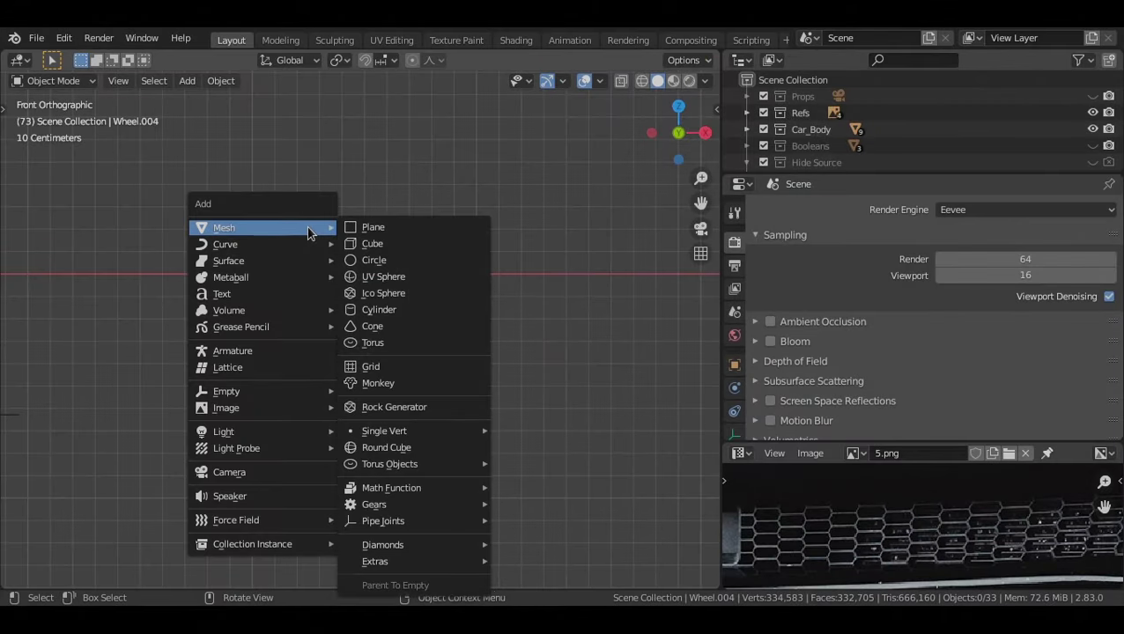
{"action": "mouse_move", "coordinate": [412, 439]}
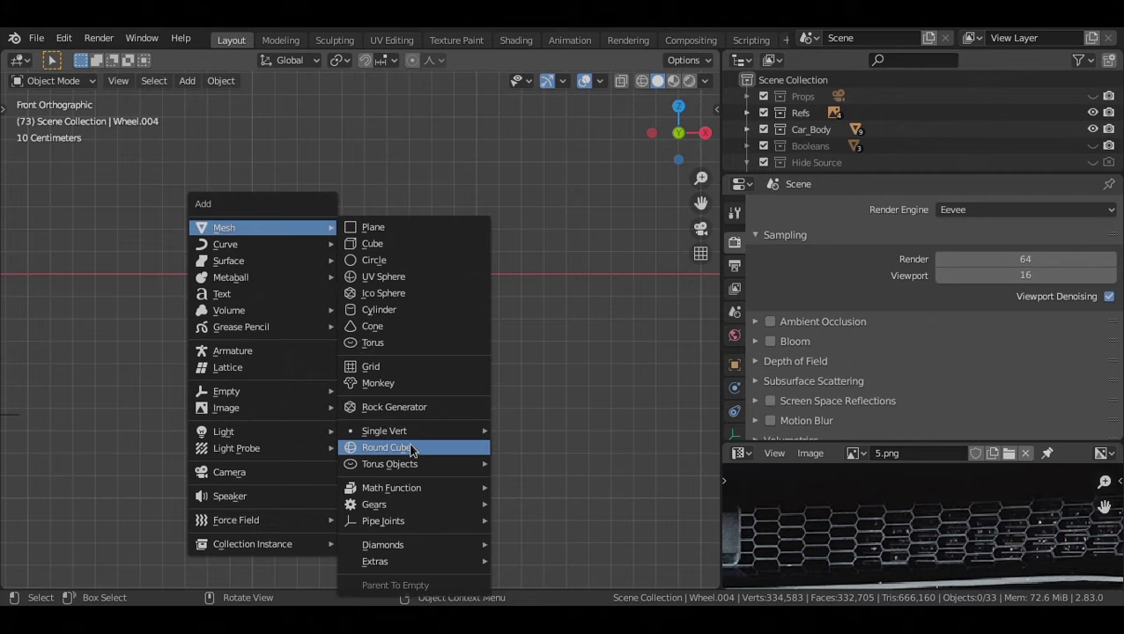
{"action": "mouse_move", "coordinate": [401, 562]}
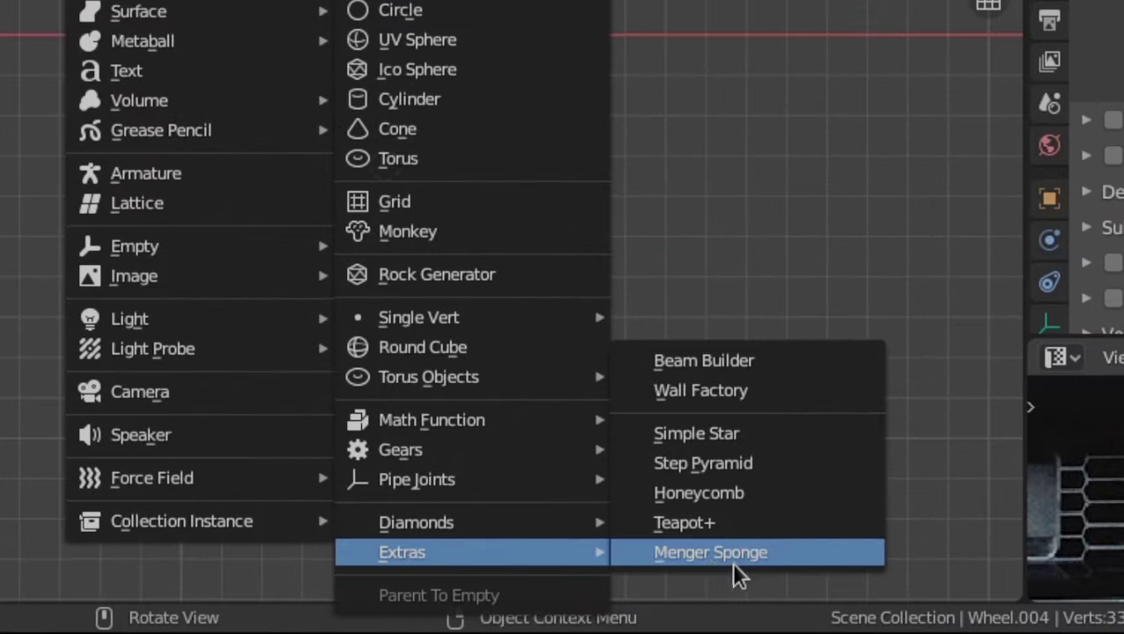
{"action": "left_click", "coordinate": [824, 494]}
{"action": "left_click", "coordinate": [53, 573]}
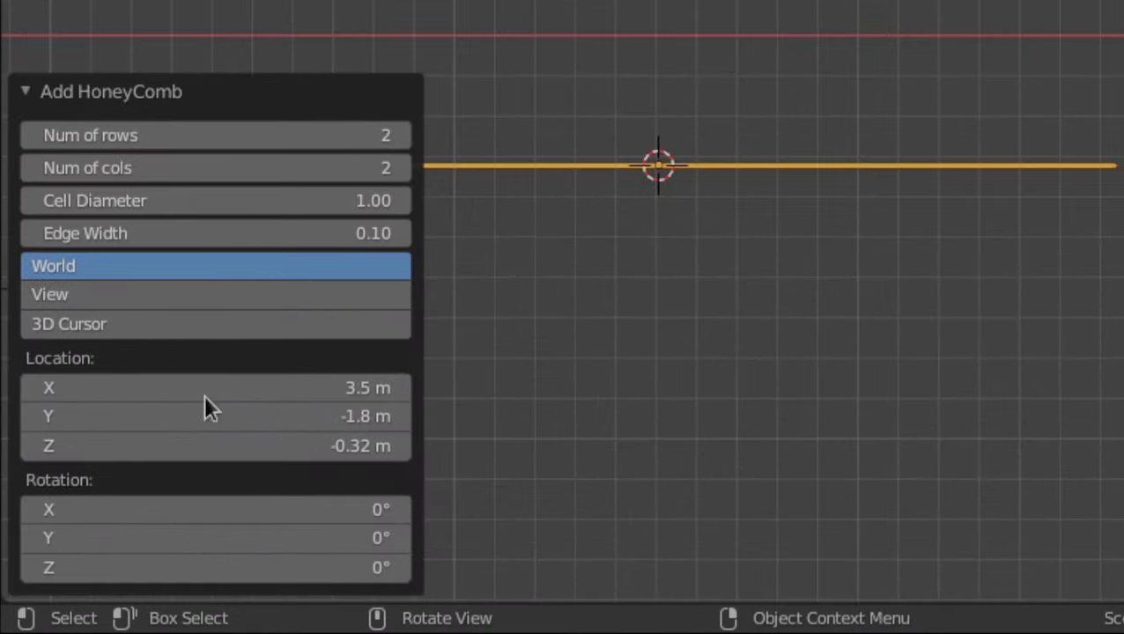
{"action": "left_click", "coordinate": [193, 297]}
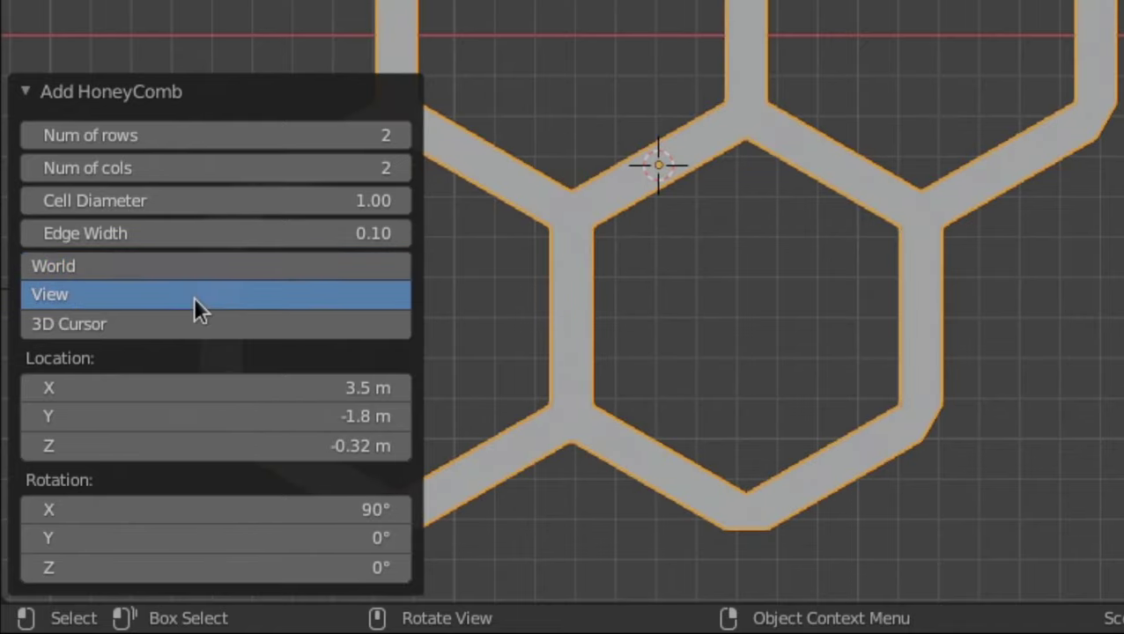
Reduce the honeycomb to 1 row and 1 column, and make its edge width thinner
{"action": "left_click", "coordinate": [26, 137]}
{"action": "left_click", "coordinate": [27, 167]}
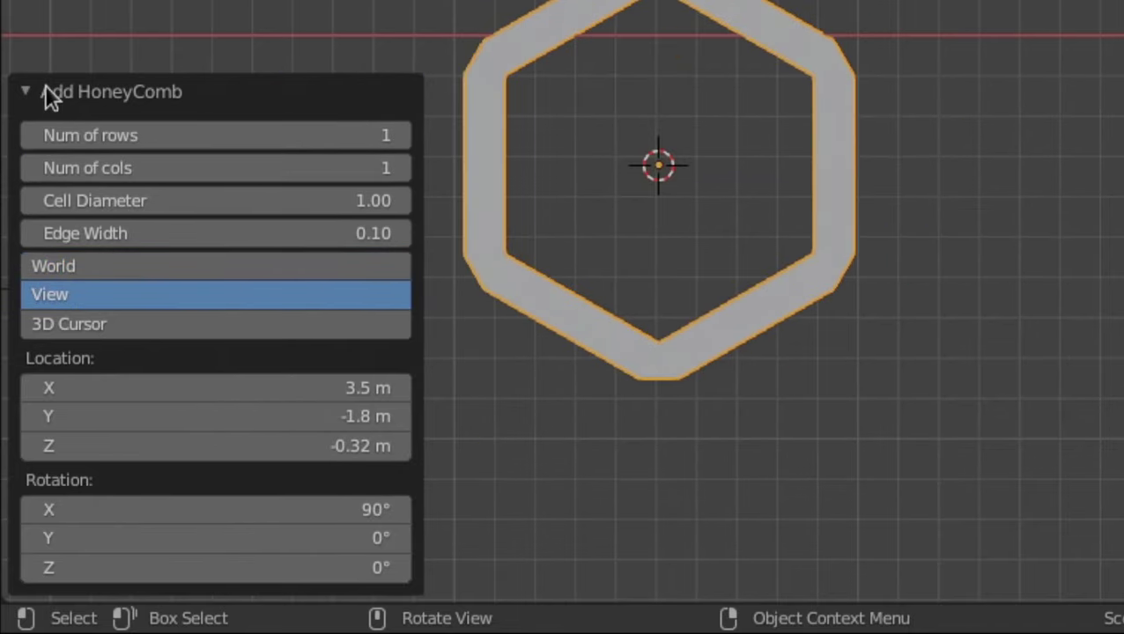
{"action": "key", "text": "KP_Decimal"}
{"action": "left_click", "coordinate": [28, 233]}
{"action": "left_click", "coordinate": [30, 234]}
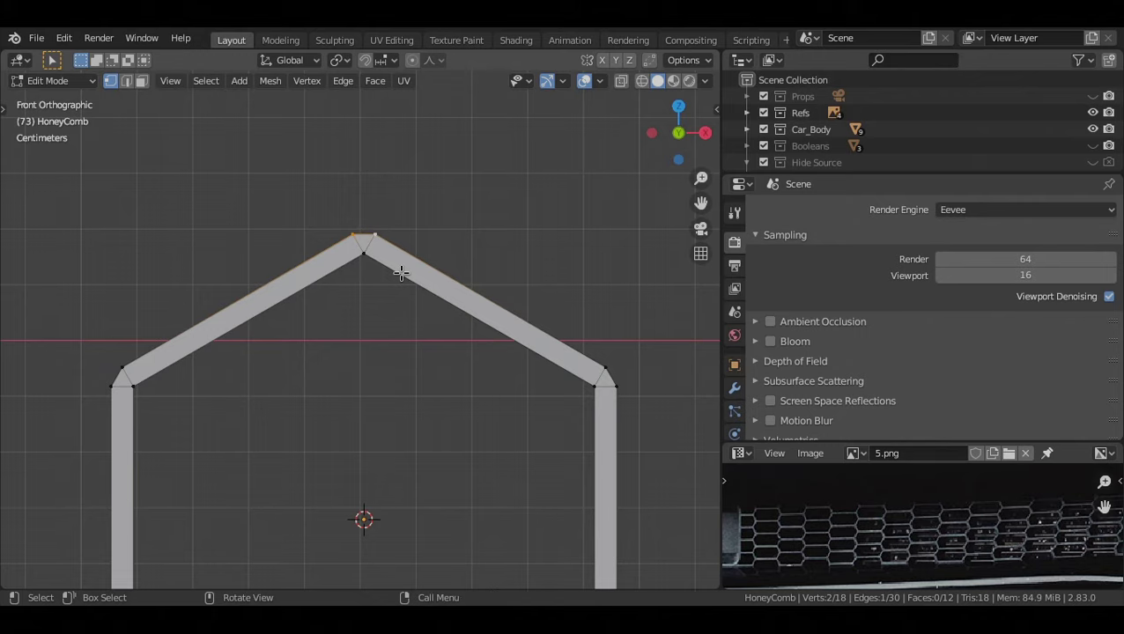
Merge each pair of outer corner vertices of the hexagon at their center to get sharp corners
{"action": "key", "text": "m"}
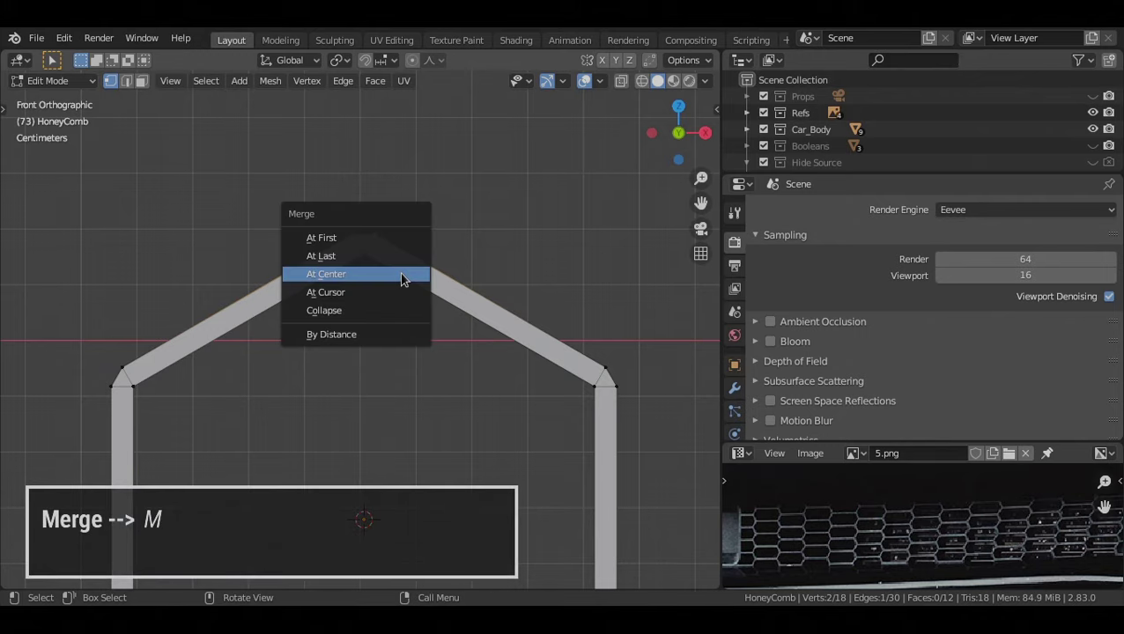
{"action": "left_click", "coordinate": [402, 279]}
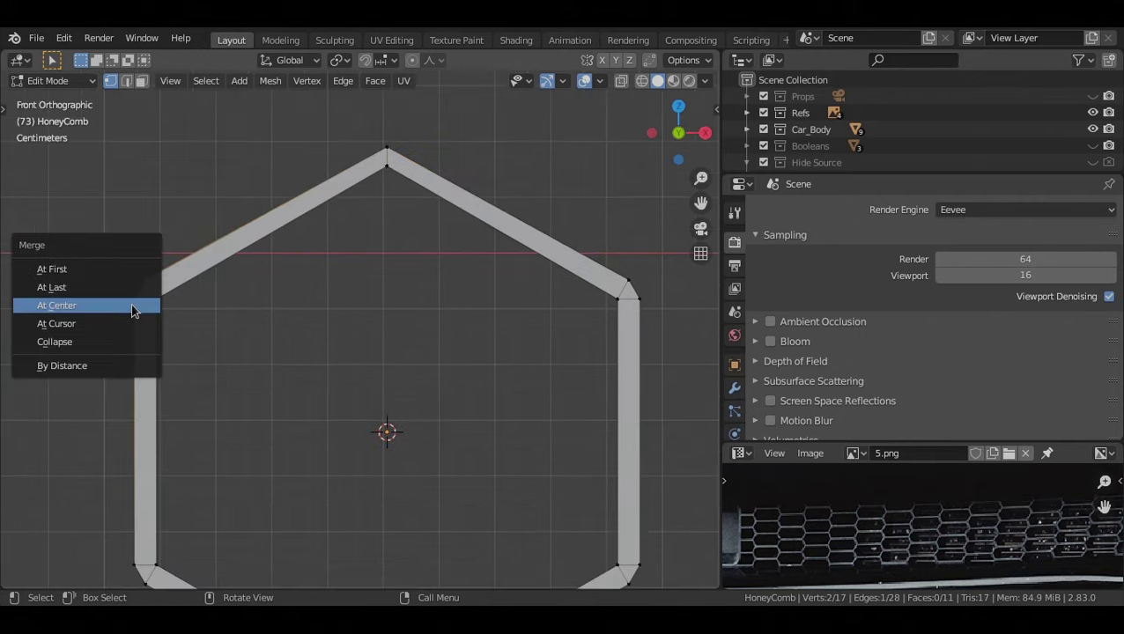
{"action": "left_click", "coordinate": [132, 304]}
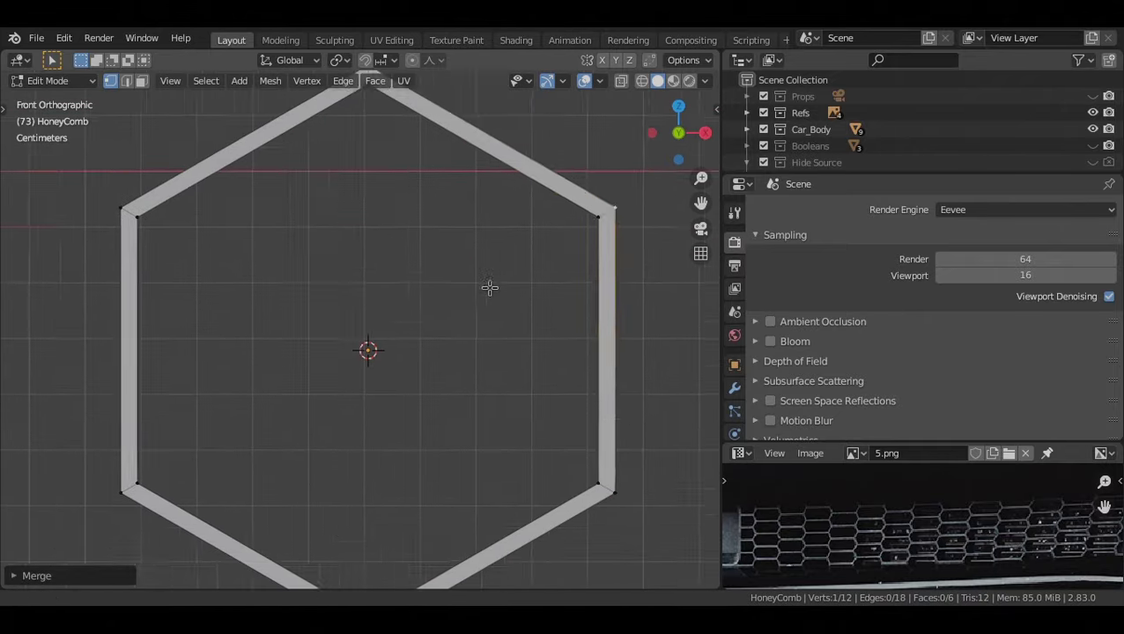
Rotate the entire hexagon mesh 90° so its flat edges lie along the top and bottom
{"action": "scroll", "coordinate": [505, 154], "scroll_direction": "down", "scroll_amount": 2}
{"action": "key", "text": "a"}
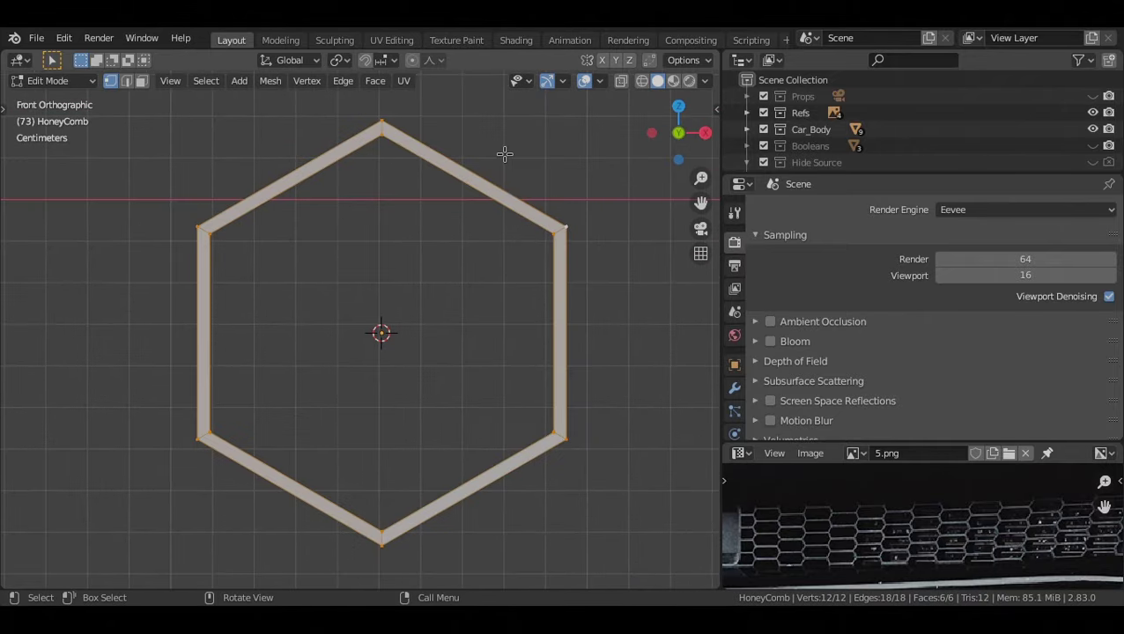
{"action": "key", "text": "r"}
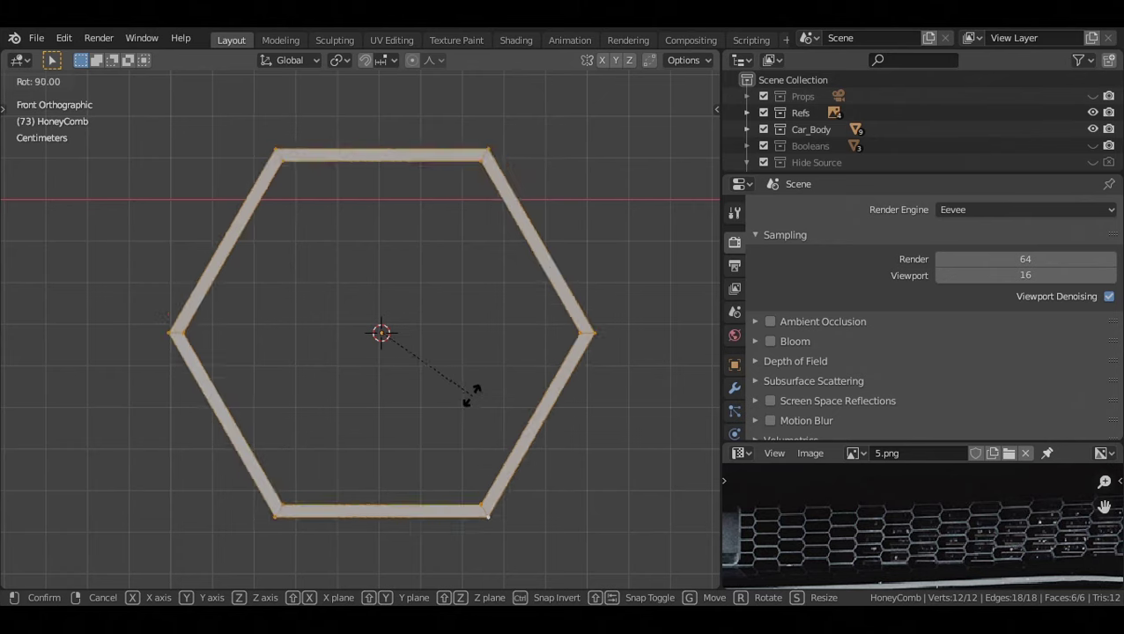
Stretch the hexagon horizontally by moving its right-hand vertices about 0.6 m along the X axis
{"action": "left_click_drag", "start_coordinate": [260, 192], "coordinate": [457, 511]}
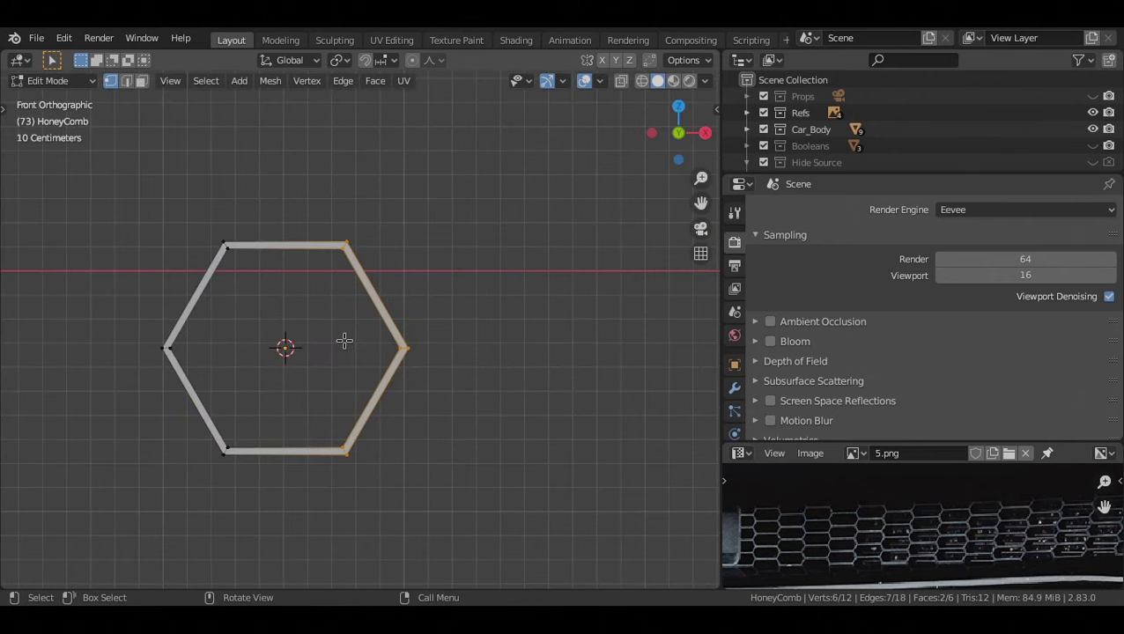
{"action": "key", "text": "g"}
{"action": "key", "text": "x"}
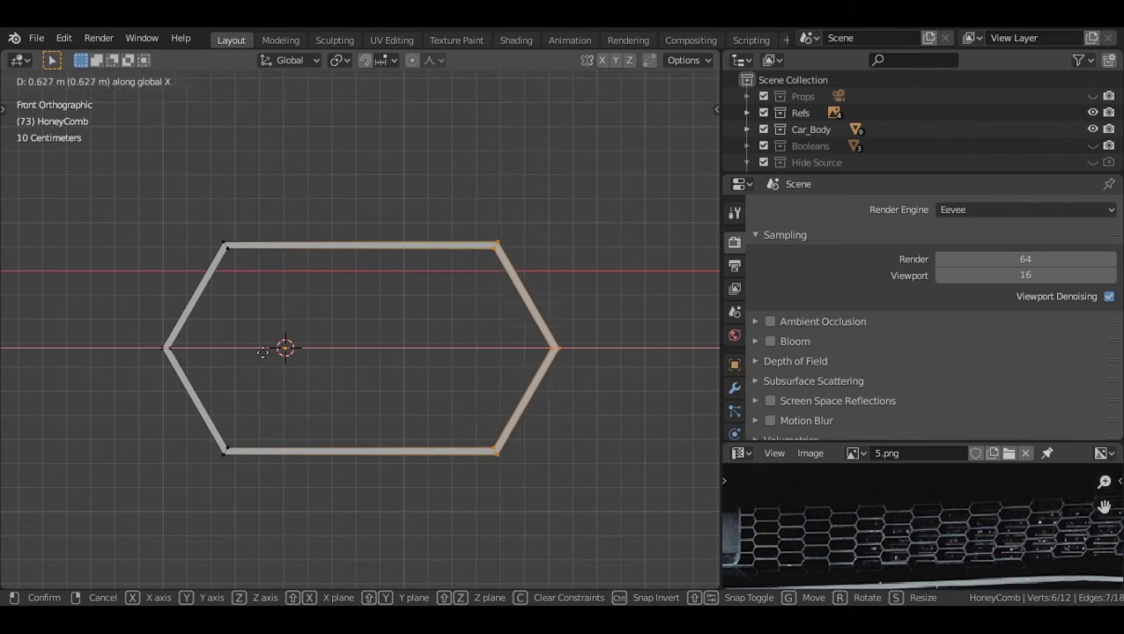
Set the stretched hexagon's origin to its center of mass (surface)
{"action": "right_click", "coordinate": [425, 331]}
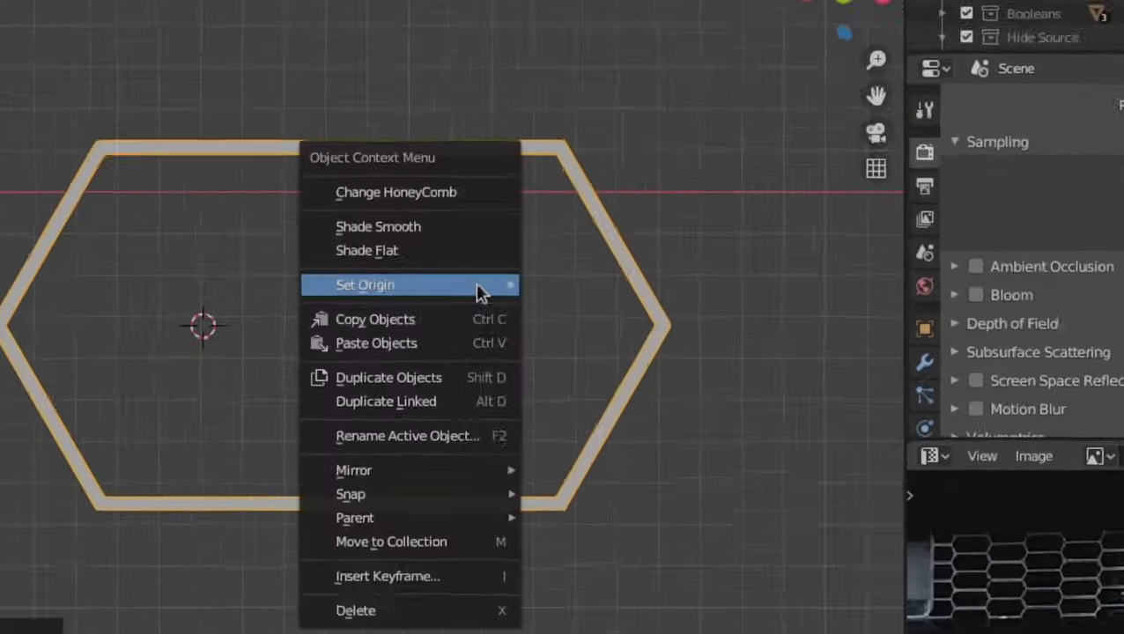
{"action": "mouse_move", "coordinate": [425, 335]}
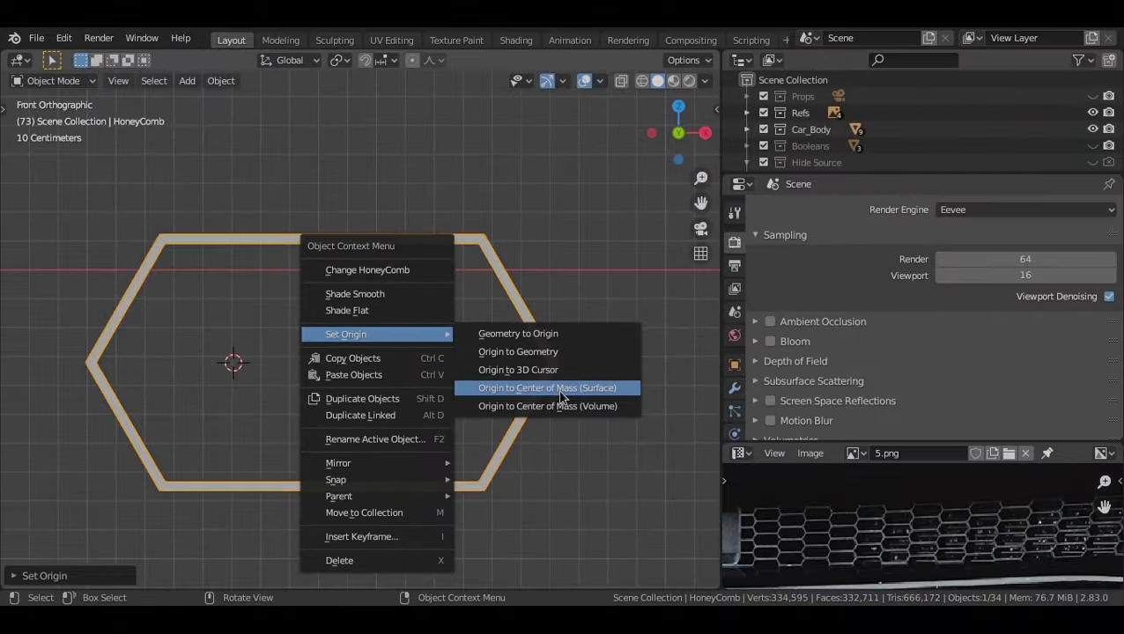
{"action": "left_click", "coordinate": [562, 396]}
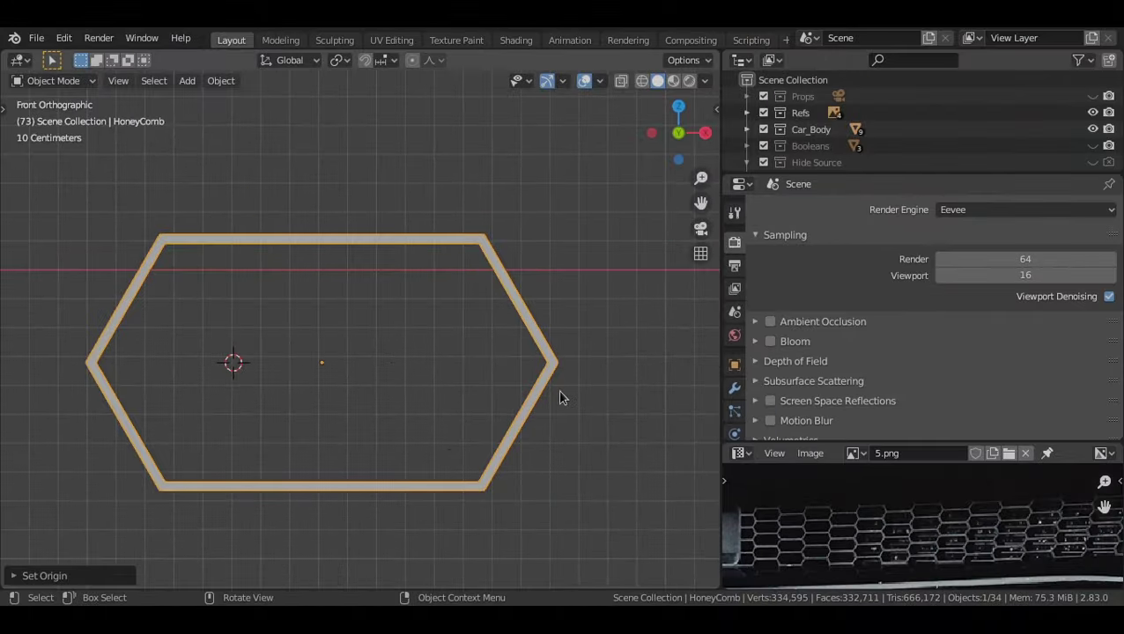
Add an Array modifier to the HoneyComb object and use a constant offset instead of the relative offset
{"action": "scroll", "coordinate": [291, 330], "scroll_direction": "down", "scroll_amount": 2}
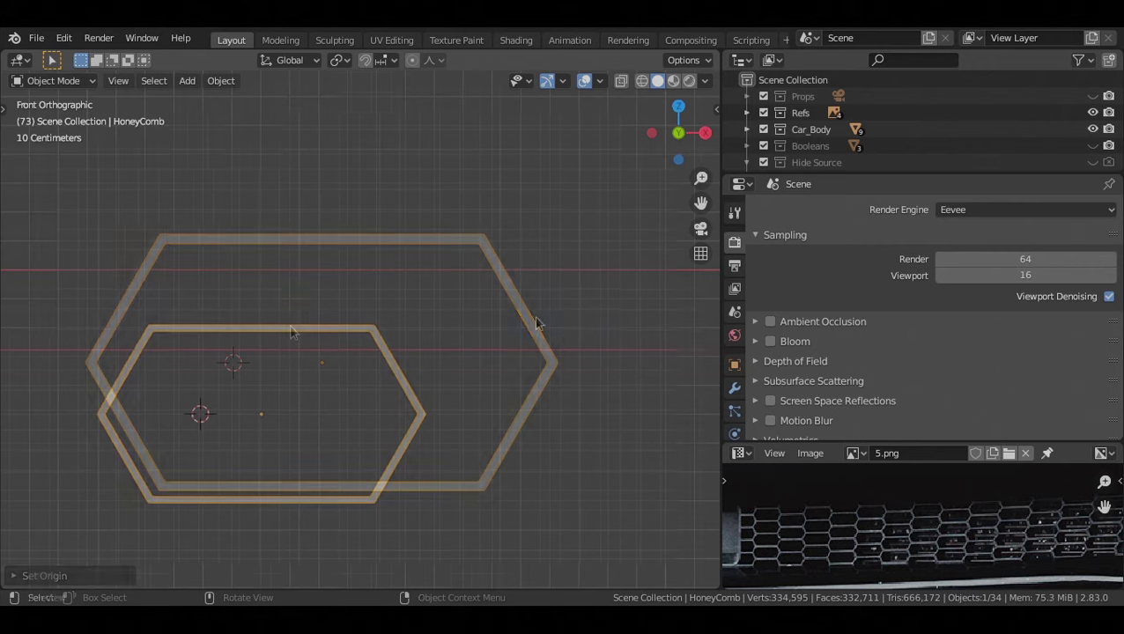
{"action": "left_click", "coordinate": [737, 389]}
{"action": "left_click", "coordinate": [860, 210]}
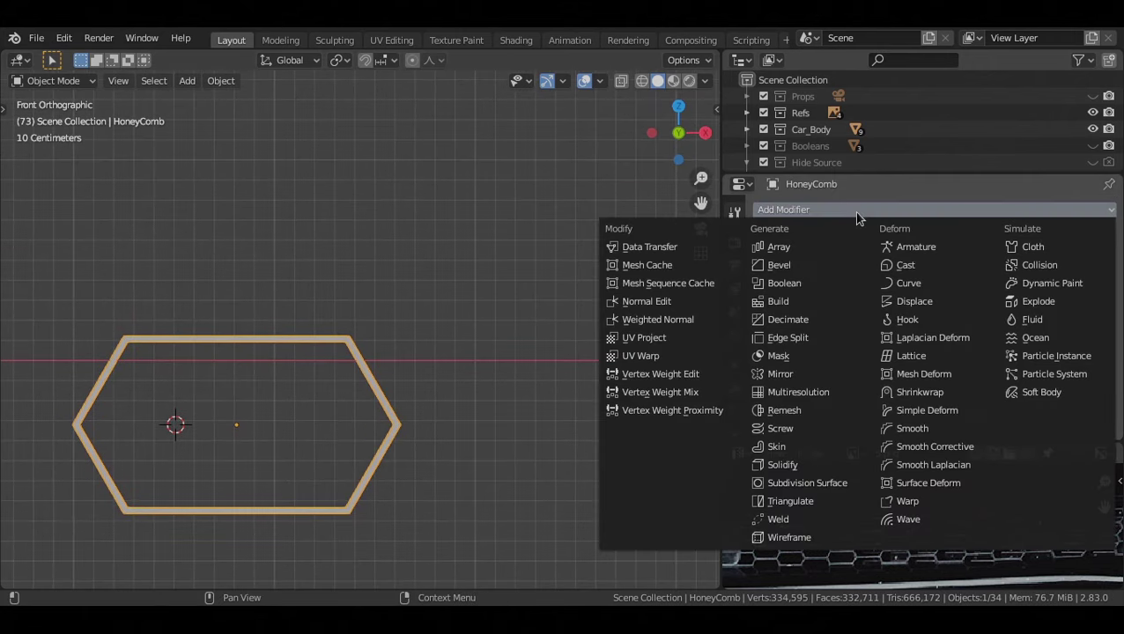
{"action": "left_click", "coordinate": [814, 251]}
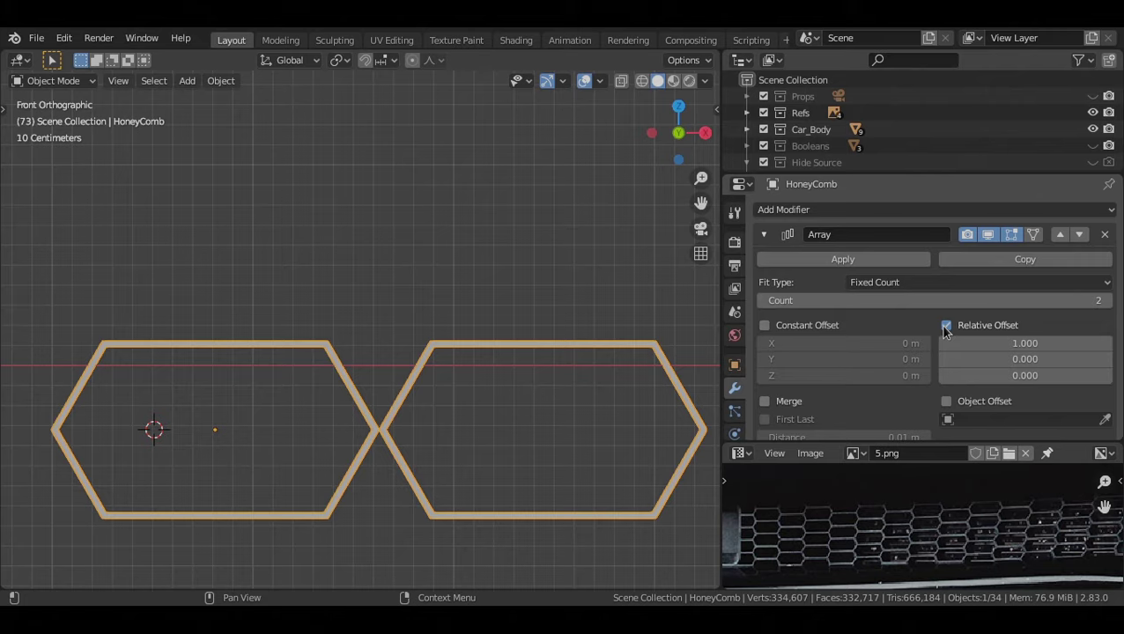
{"action": "left_click", "coordinate": [946, 326]}
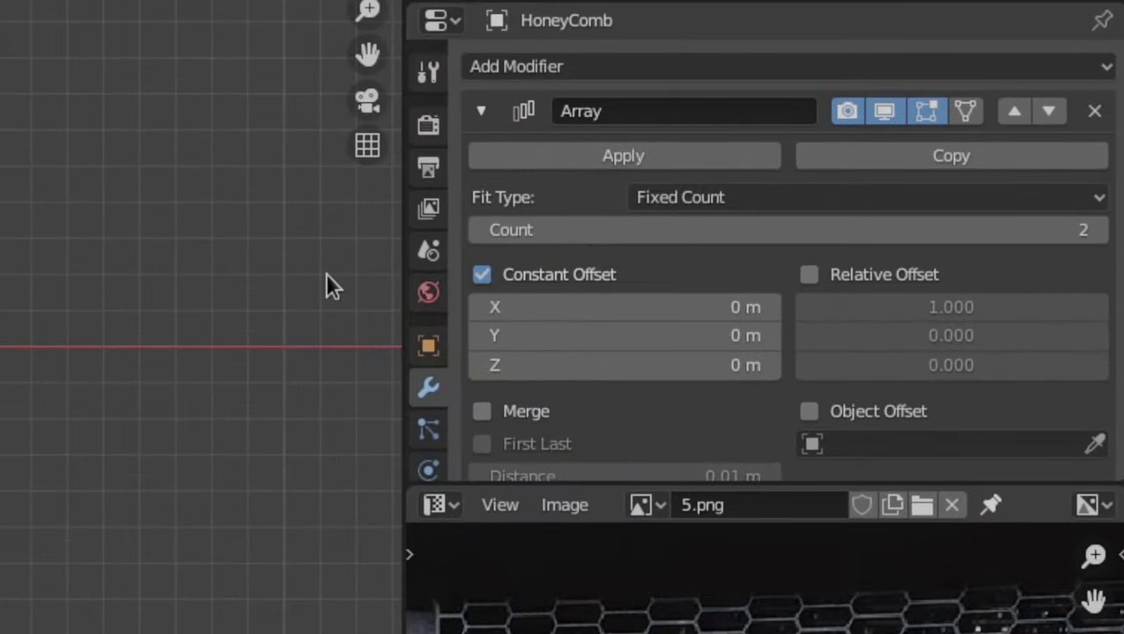
Set the Array modifier's constant offset to X 1.344 m and Y 0.443 m so the two hexagons share an edge
{"action": "left_click_drag", "start_coordinate": [617, 307], "coordinate": [705, 306]}
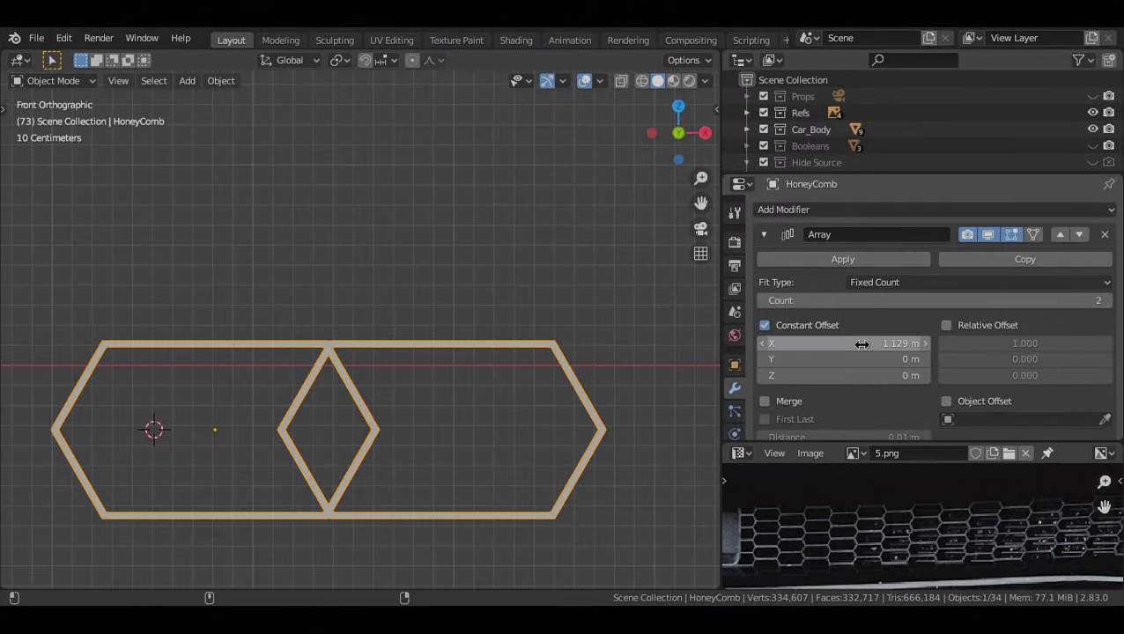
{"action": "left_click_drag", "start_coordinate": [844, 359], "coordinate": [892, 359]}
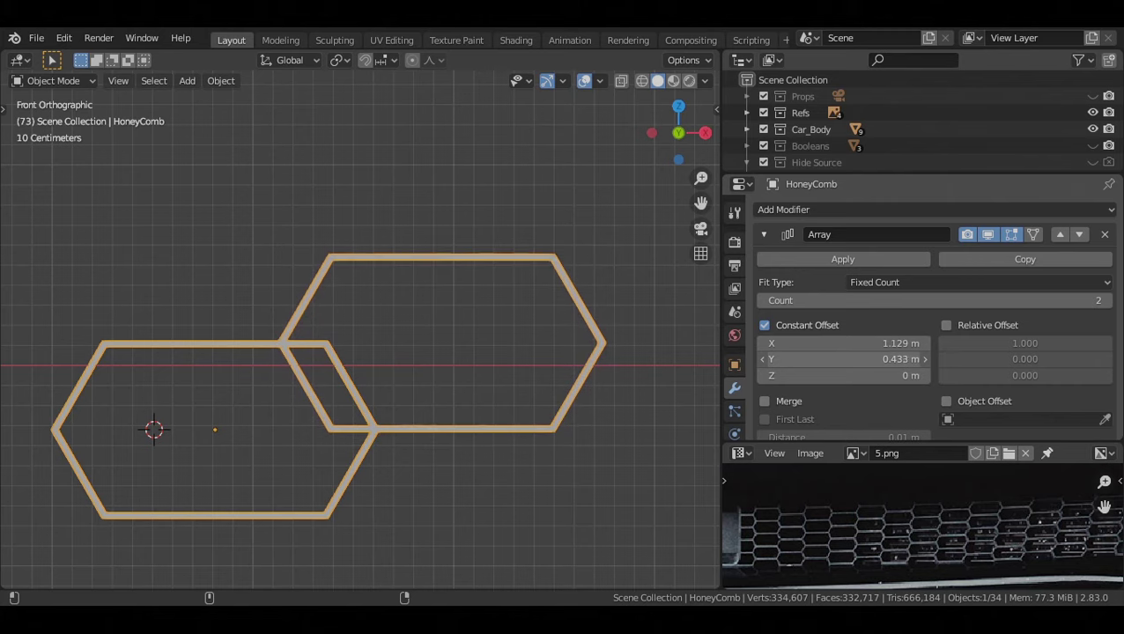
{"action": "key", "text": "z"}
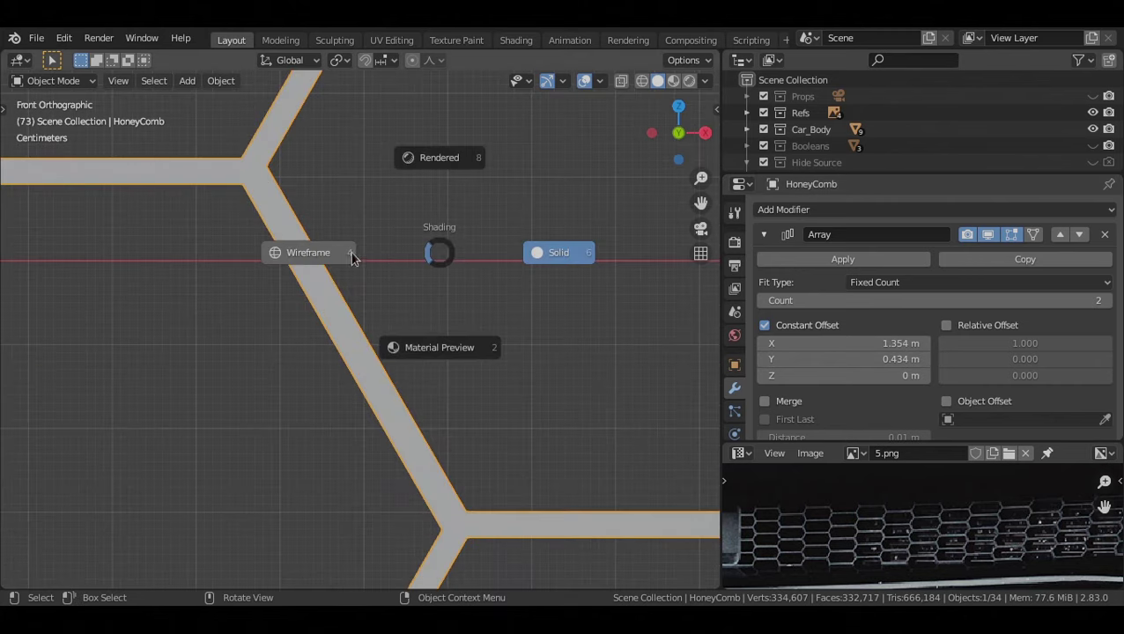
{"action": "left_click", "coordinate": [333, 252]}
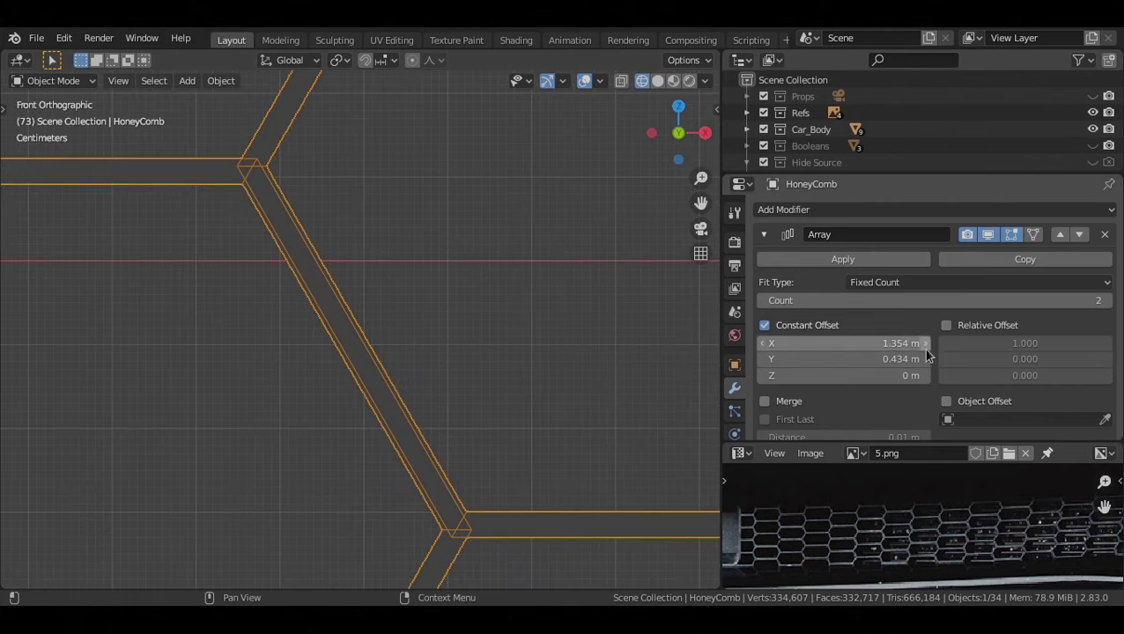
{"action": "left_click_drag", "start_coordinate": [927, 355], "coordinate": [901, 350]}
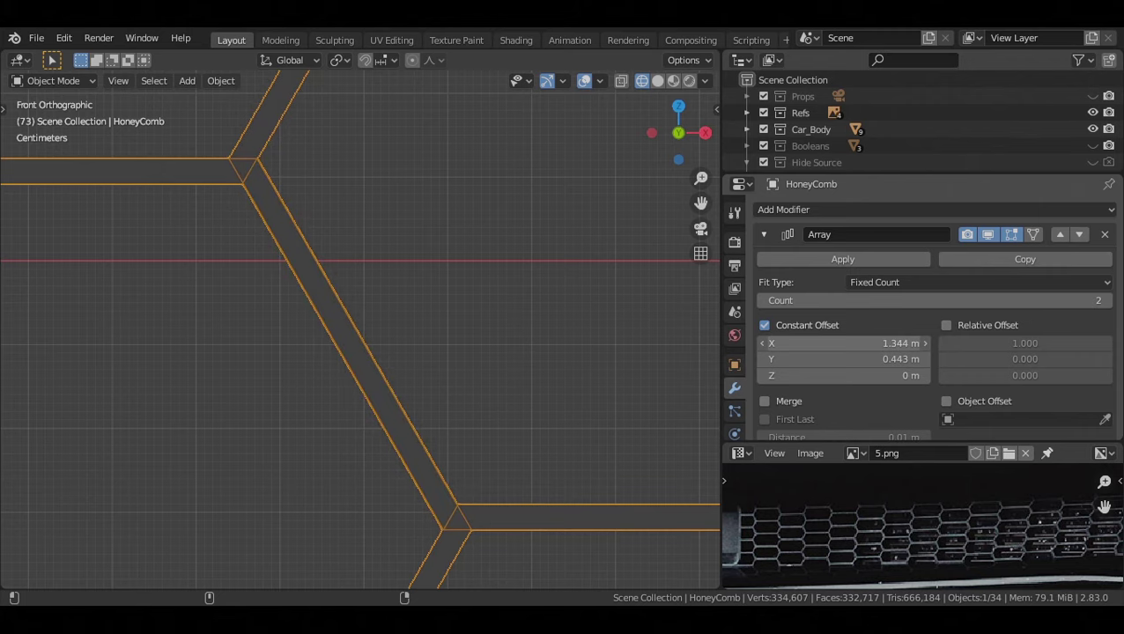
Add a second Array modifier to the HoneyComb object and use a constant offset instead of the relative offset
{"action": "left_click", "coordinate": [793, 210]}
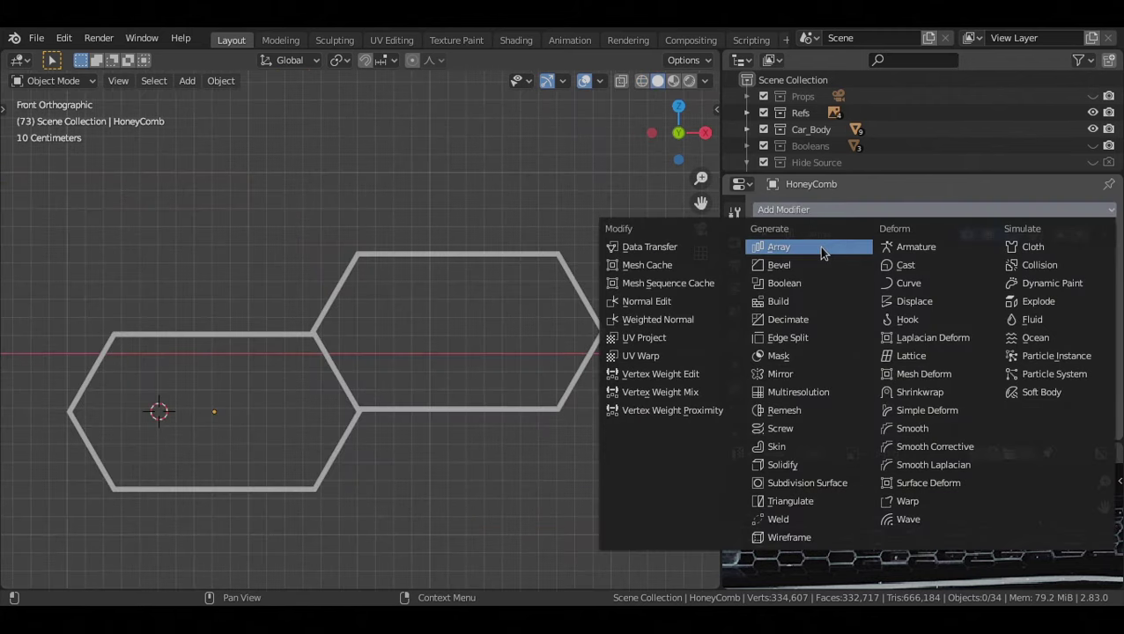
{"action": "left_click", "coordinate": [821, 253]}
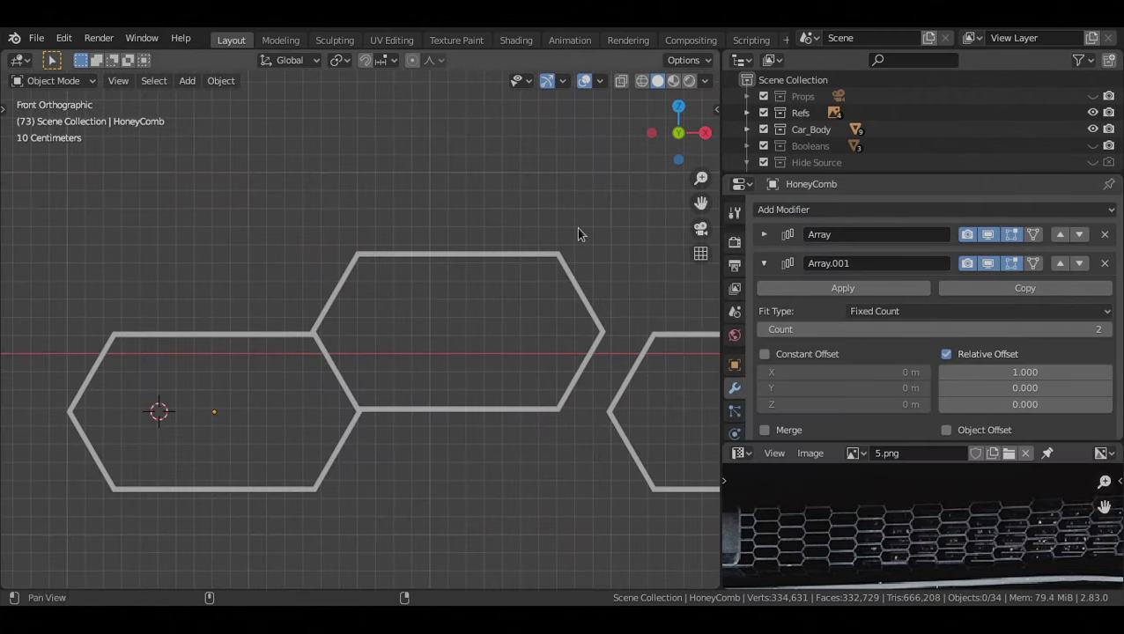
{"action": "middle_click_drag", "start_coordinate": [553, 231], "coordinate": [491, 275], "text": "shift"}
{"action": "scroll", "coordinate": [514, 254], "scroll_direction": "down", "scroll_amount": 2}
{"action": "left_click", "coordinate": [947, 354]}
{"action": "left_click", "coordinate": [764, 354]}
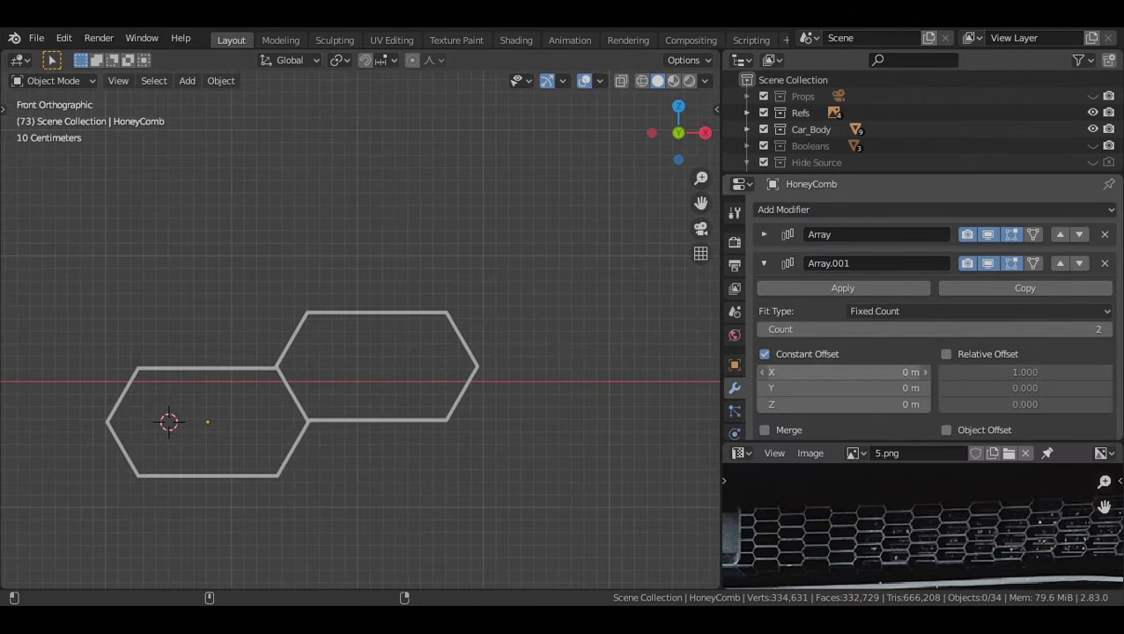
Set the second array's constant offset to X -0.017 m and Y 0.856 m to stack the hexagon pair vertically
{"action": "right_click", "coordinate": [844, 371]}
{"action": "left_click_drag", "start_coordinate": [844, 388], "coordinate": [917, 388]}
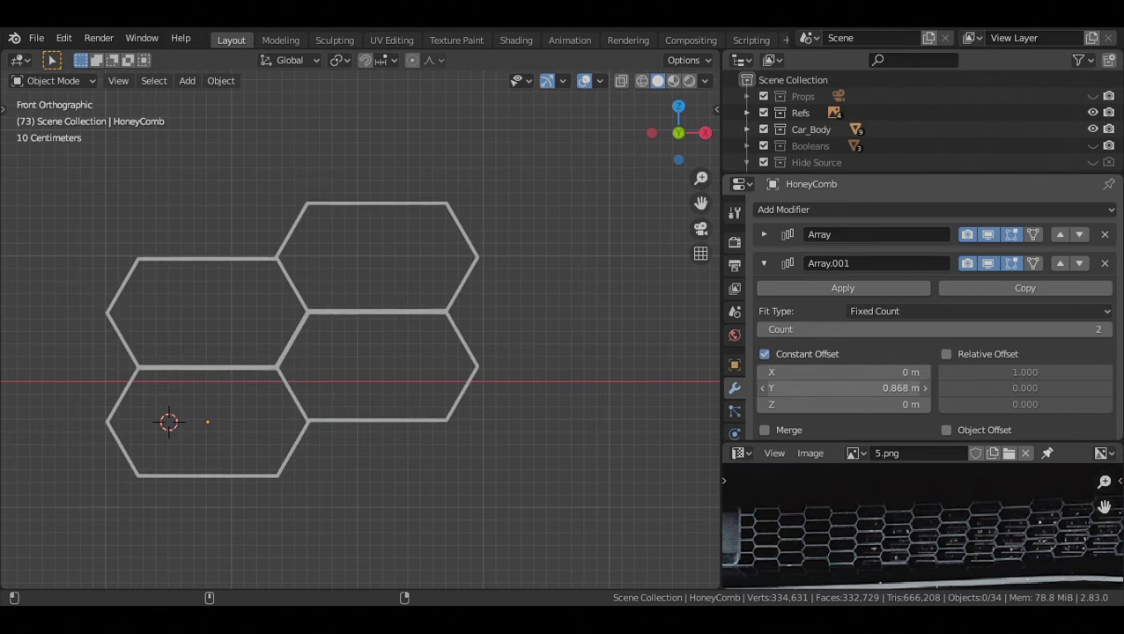
{"action": "left_click_drag", "start_coordinate": [916, 387], "coordinate": [909, 388]}
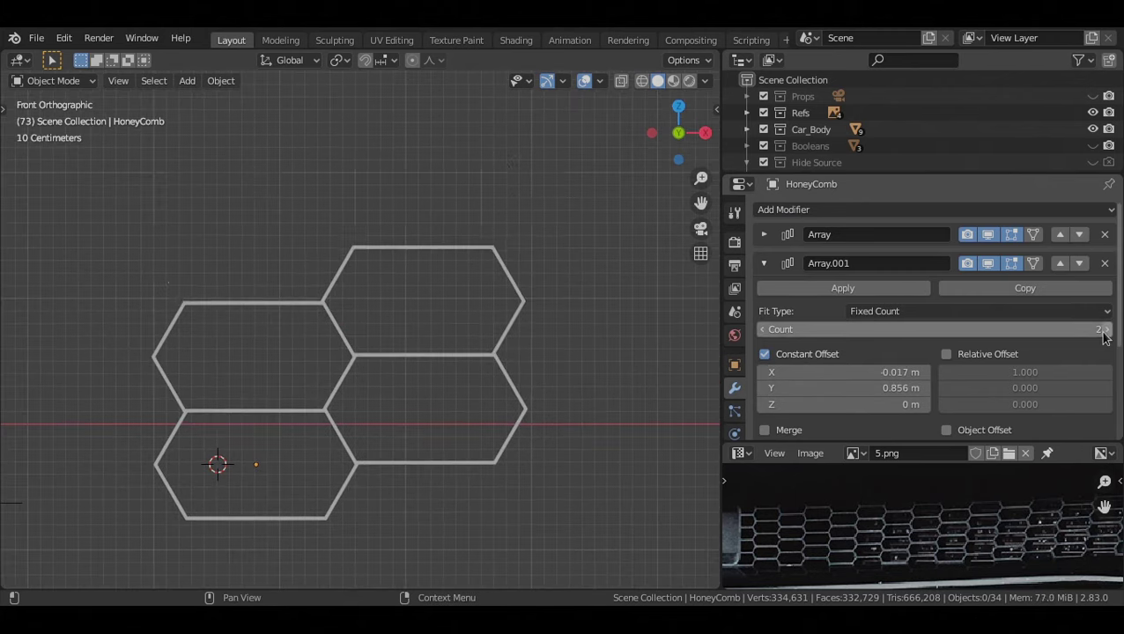
Raise the second array's count to 5 and rename that modifier Height
{"action": "left_click", "coordinate": [1103, 332]}
{"action": "left_click", "coordinate": [1104, 331]}
{"action": "left_click", "coordinate": [1103, 332]}
{"action": "middle_click_drag", "start_coordinate": [490, 269], "coordinate": [439, 345], "text": "shift"}
{"action": "scroll", "coordinate": [439, 349], "scroll_direction": "down", "scroll_amount": 3}
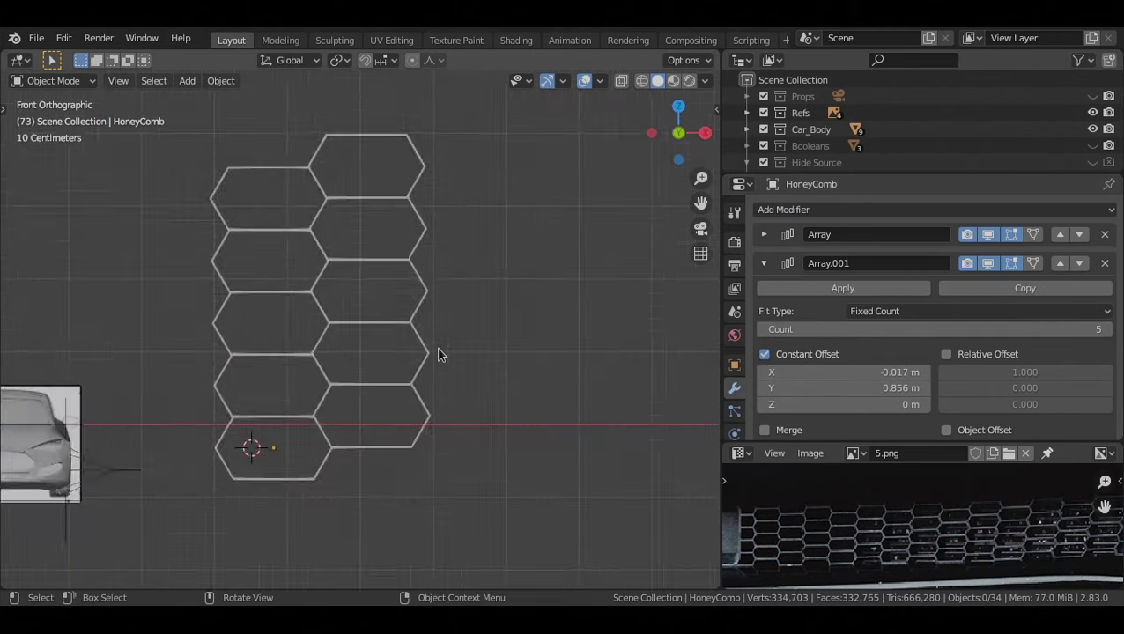
{"action": "scroll", "coordinate": [401, 357], "scroll_direction": "down", "scroll_amount": 2}
{"action": "scroll", "coordinate": [396, 363], "scroll_direction": "up", "scroll_amount": 4}
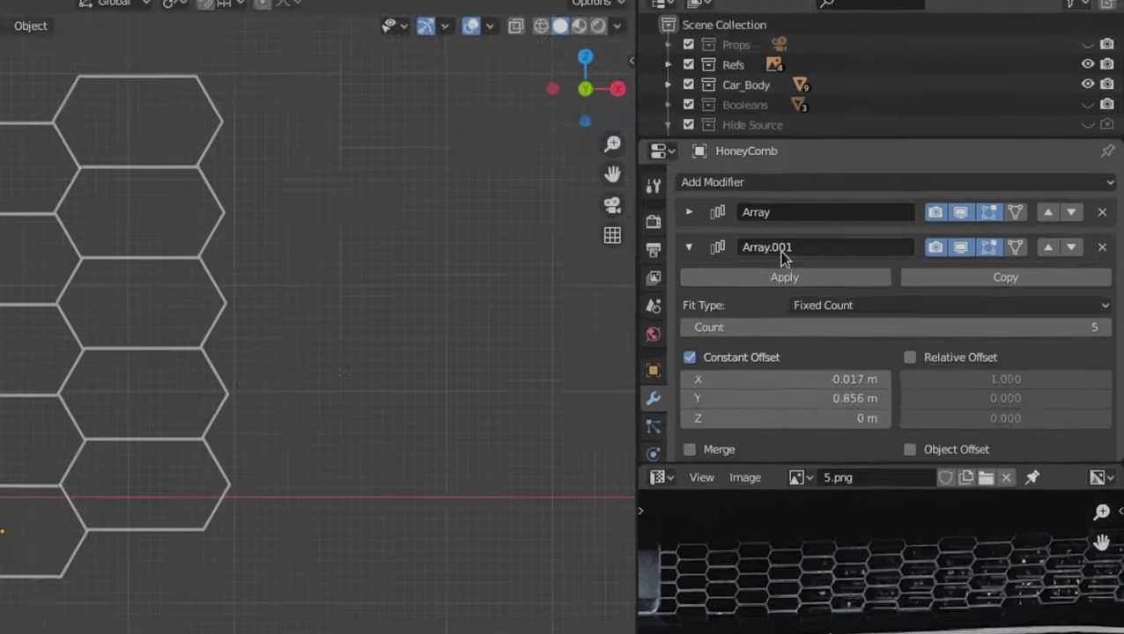
{"action": "left_click", "coordinate": [841, 263]}
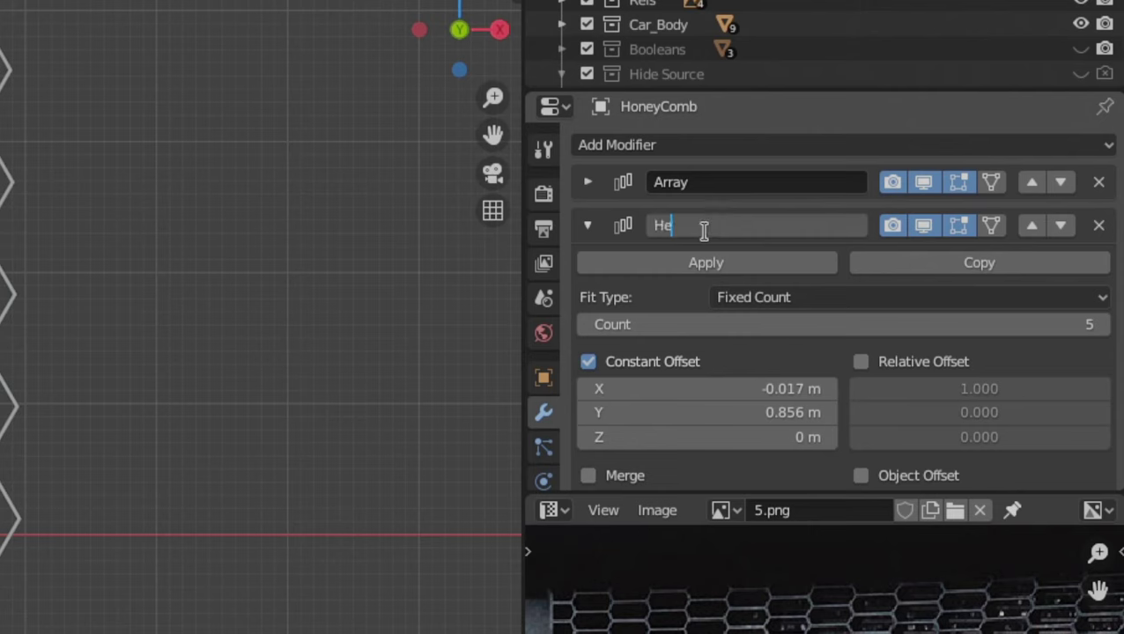
{"action": "key", "text": "Return"}
Add a third Array modifier to the honeycomb columns and replace its relative offset with a constant offset
{"action": "left_click", "coordinate": [650, 145]}
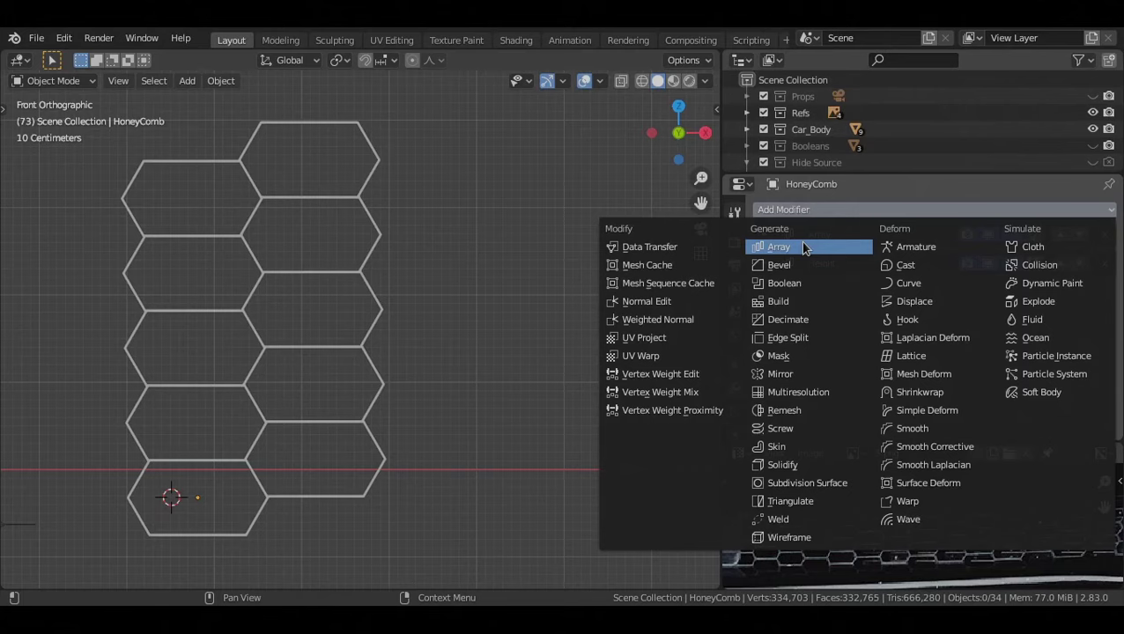
{"action": "left_click", "coordinate": [805, 248]}
{"action": "scroll", "coordinate": [397, 256], "scroll_direction": "down", "scroll_amount": 2}
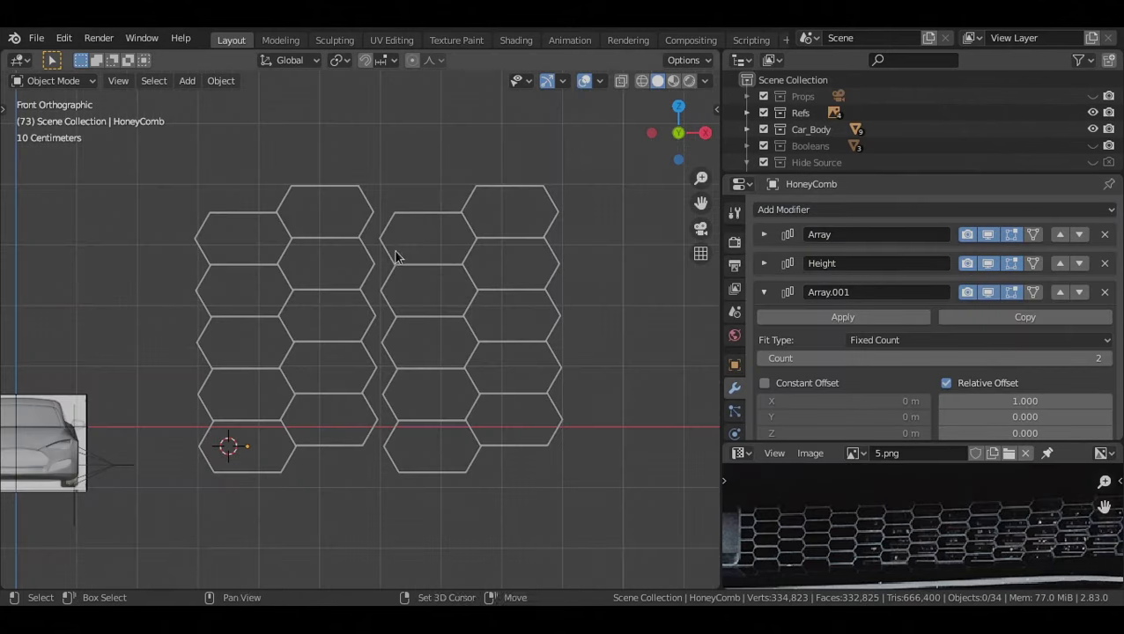
{"action": "middle_click_drag", "start_coordinate": [396, 256], "coordinate": [334, 282], "text": "shift"}
{"action": "scroll", "coordinate": [333, 282], "scroll_direction": "up", "scroll_amount": 2}
{"action": "scroll", "coordinate": [381, 296], "scroll_direction": "up", "scroll_amount": 1}
{"action": "left_click", "coordinate": [764, 383]}
{"action": "left_click", "coordinate": [946, 384]}
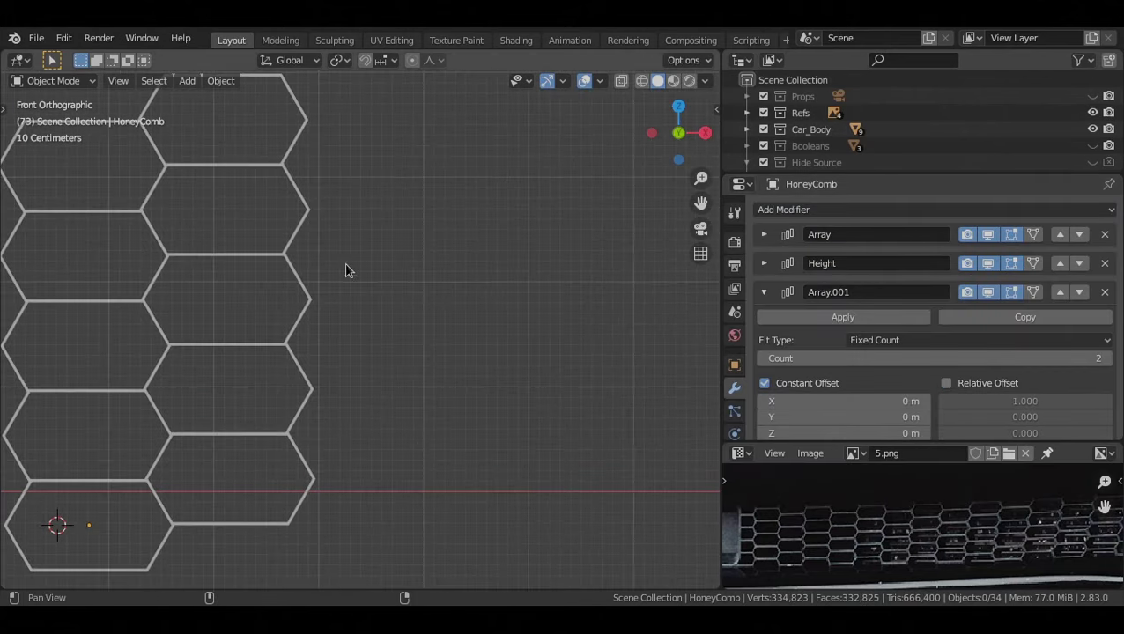
Set the third array's constant offset to X 2.703 m and Y 0.03 m, with a count of 5
{"action": "left_click_drag", "start_coordinate": [846, 401], "coordinate": [921, 401]}
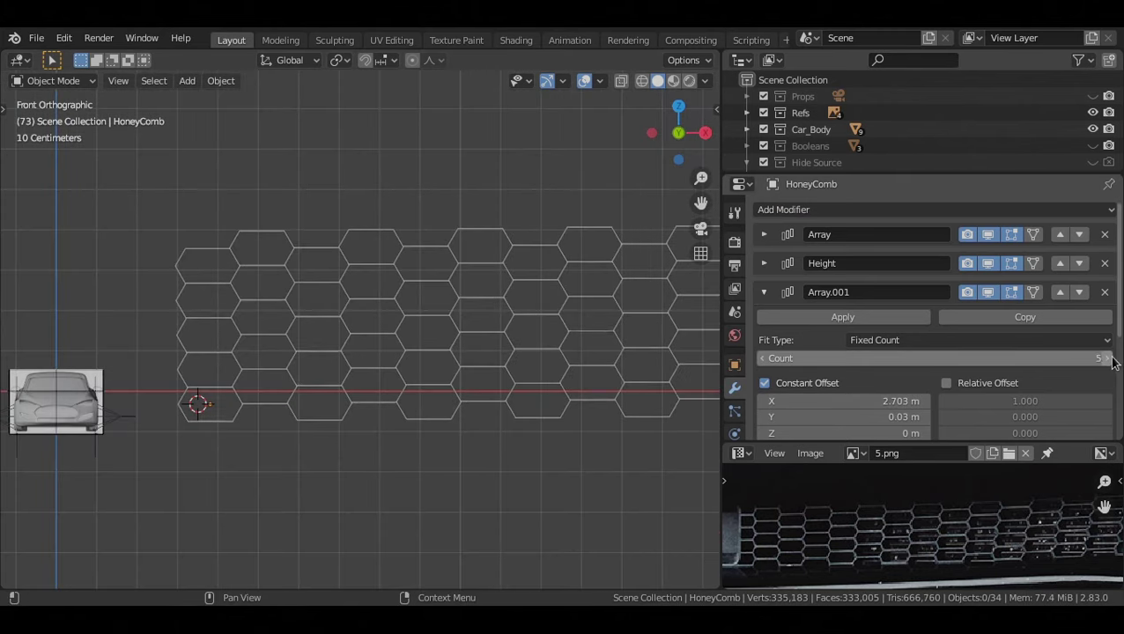
{"action": "scroll", "coordinate": [354, 371], "scroll_direction": "down", "scroll_amount": 3}
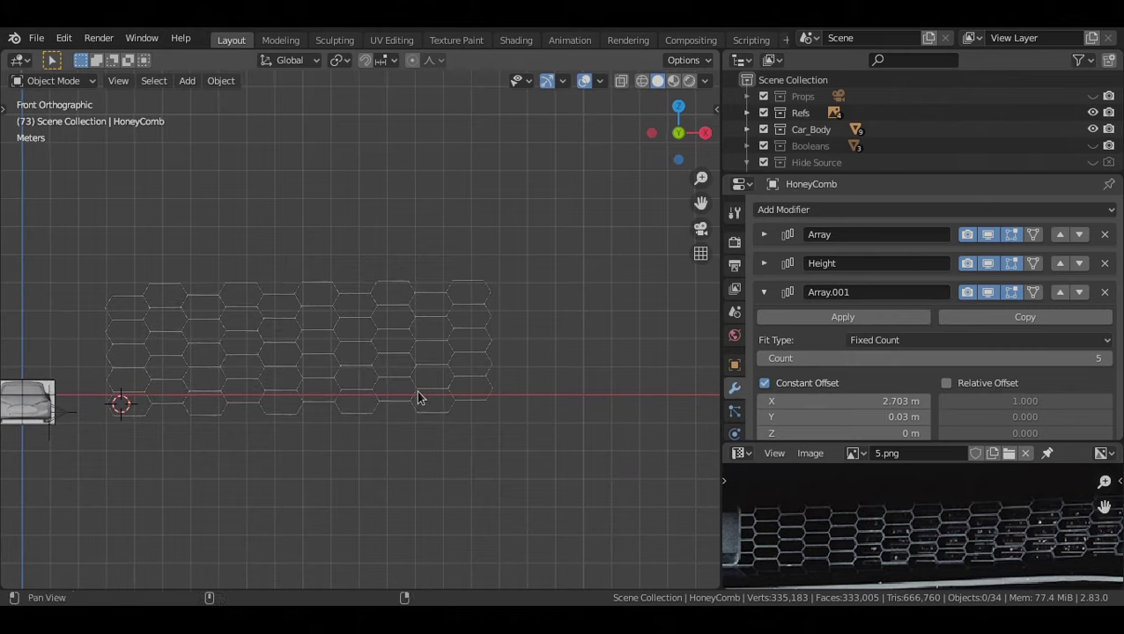
Thicken the hexagon's frame by scaling its inner edge loop to 0.975 in Edit Mode
{"action": "scroll", "coordinate": [418, 398], "scroll_direction": "up", "scroll_amount": 15}
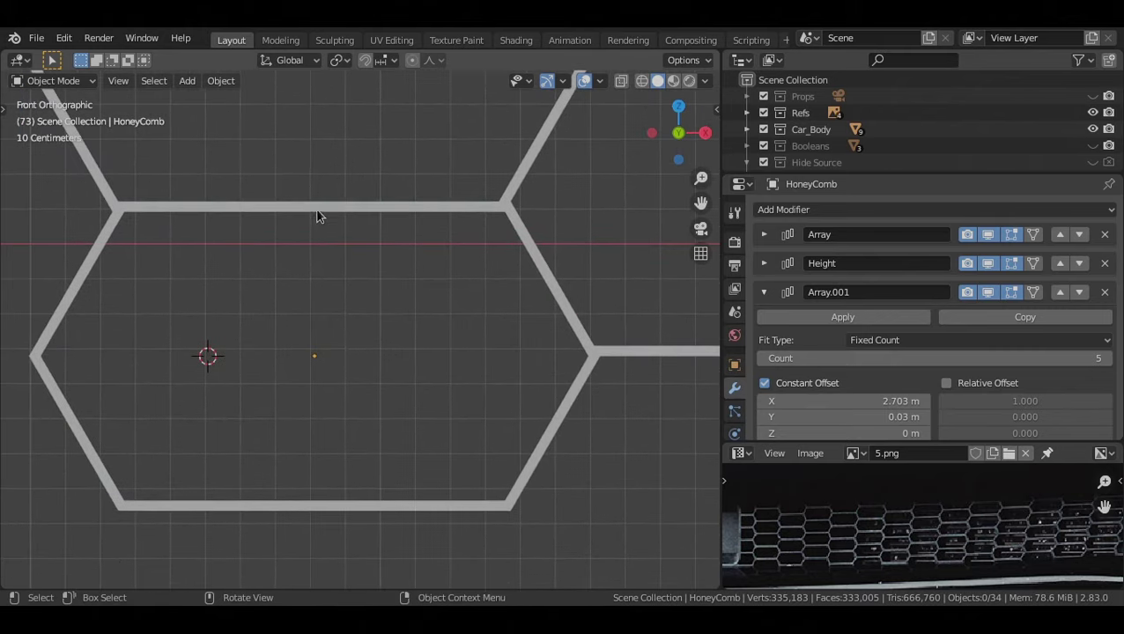
{"action": "key", "text": "Tab"}
{"action": "scroll", "coordinate": [376, 314], "scroll_direction": "down", "scroll_amount": 2}
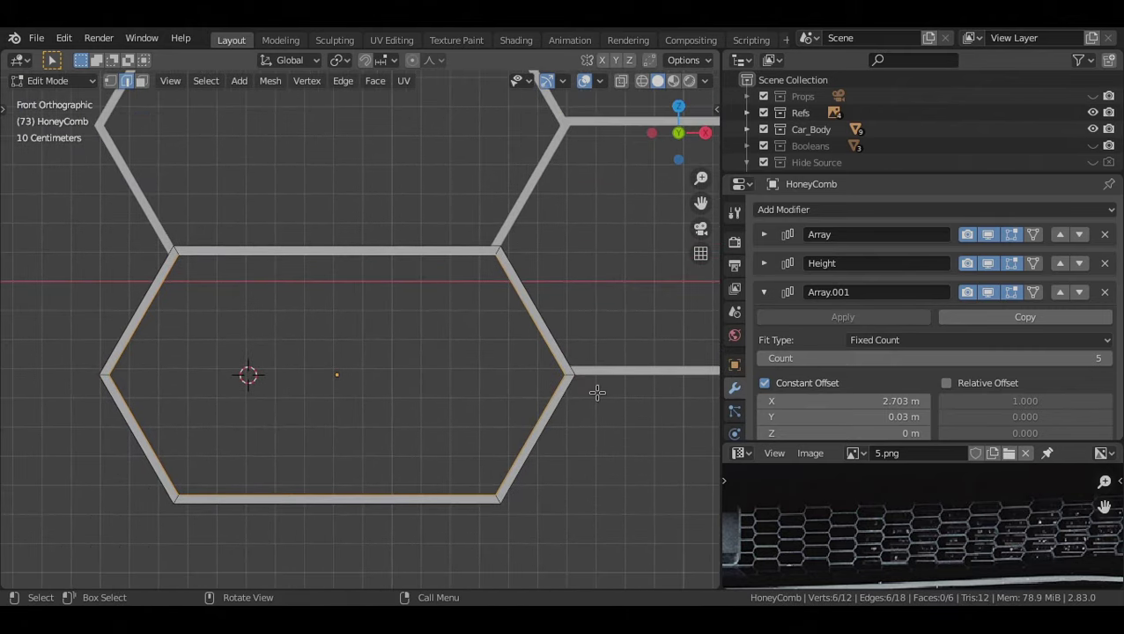
{"action": "key", "text": "s"}
{"action": "left_click", "coordinate": [533, 386]}
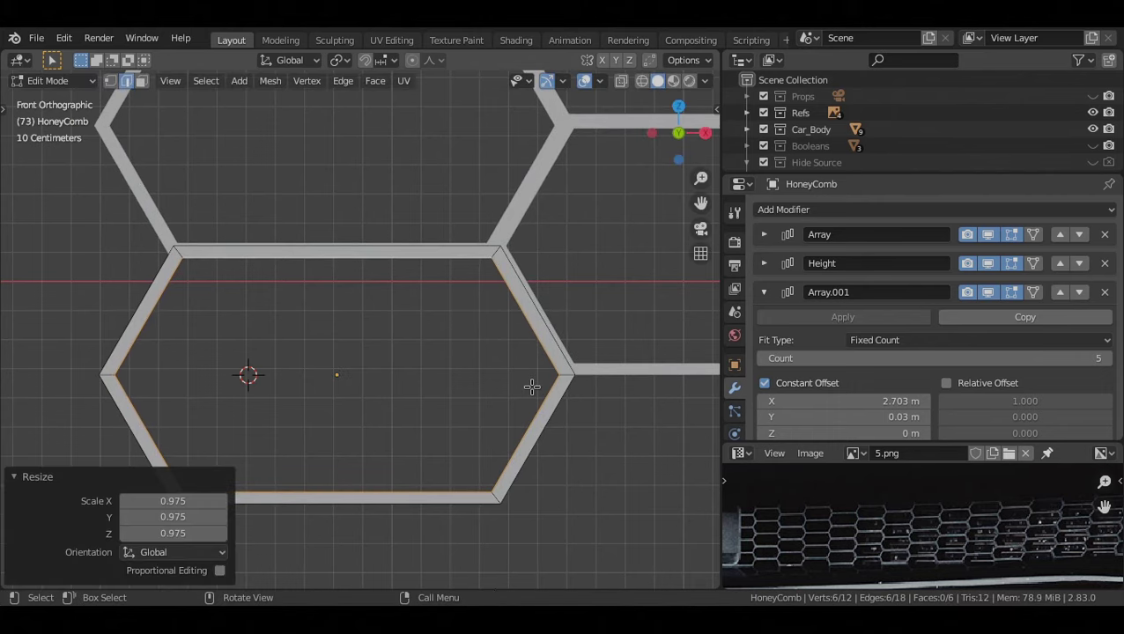
{"action": "key", "text": "Tab"}
Examine the thickened honeycomb grid up close and as a whole for gaps between neighbouring cells
{"action": "middle_click_drag", "start_coordinate": [291, 363], "coordinate": [356, 421], "text": "shift"}
{"action": "scroll", "coordinate": [356, 415], "scroll_direction": "down", "scroll_amount": 2}
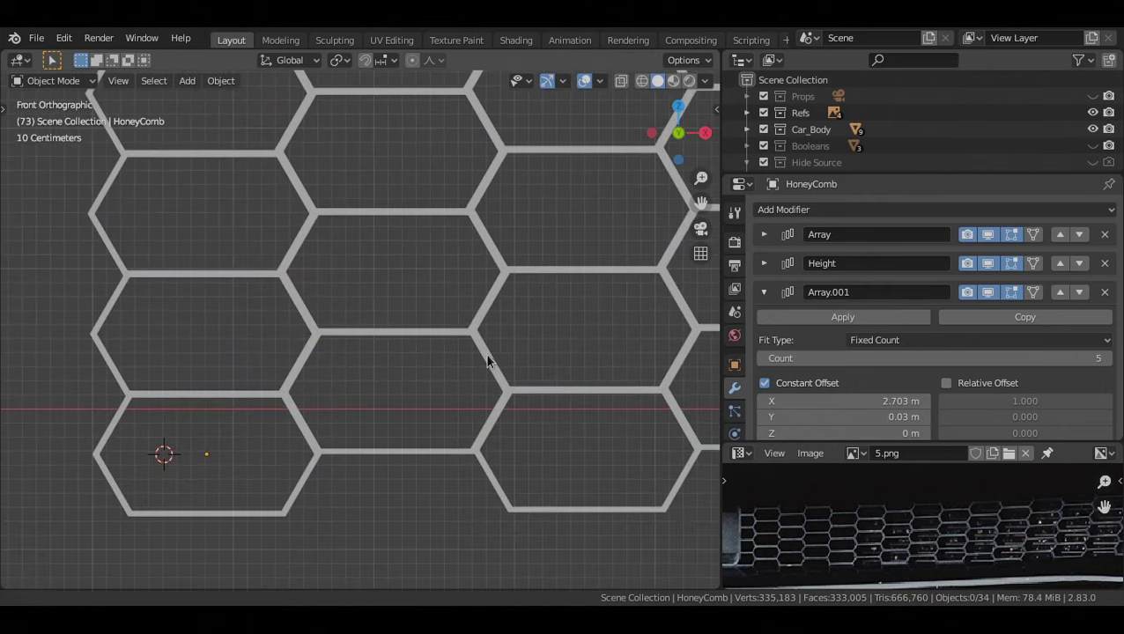
{"action": "middle_click_drag", "start_coordinate": [485, 356], "coordinate": [311, 449], "text": "shift"}
{"action": "scroll", "coordinate": [312, 450], "scroll_direction": "down", "scroll_amount": 3}
{"action": "middle_click_drag", "start_coordinate": [451, 401], "coordinate": [316, 464], "text": "shift"}
{"action": "scroll", "coordinate": [279, 439], "scroll_direction": "down", "scroll_amount": 4}
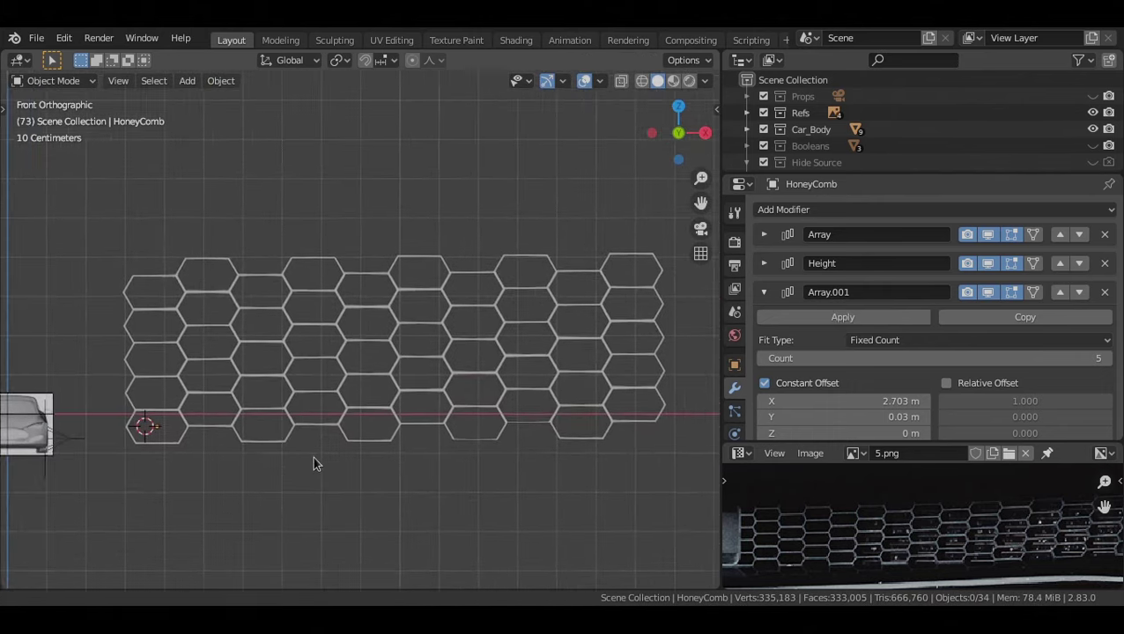
{"action": "middle_click_drag", "start_coordinate": [511, 348], "coordinate": [498, 420], "text": "shift"}
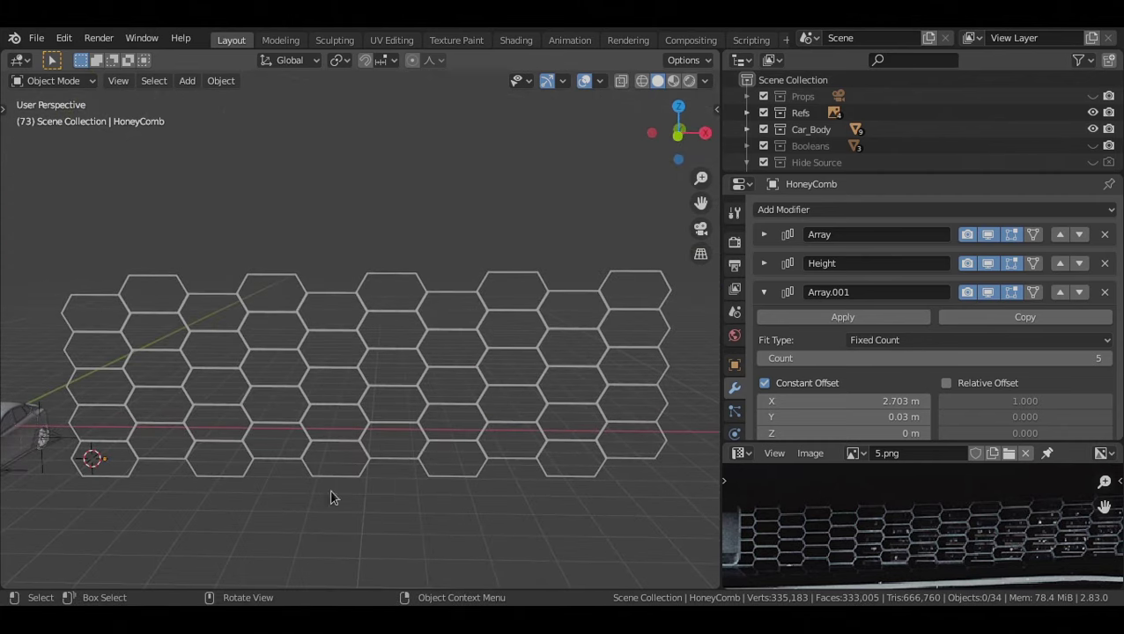
Add a Solidify modifier to the honeycomb grid with a thickness of 0.107 m
{"action": "middle_click_drag", "start_coordinate": [286, 424], "coordinate": [263, 415], "text": "shift"}
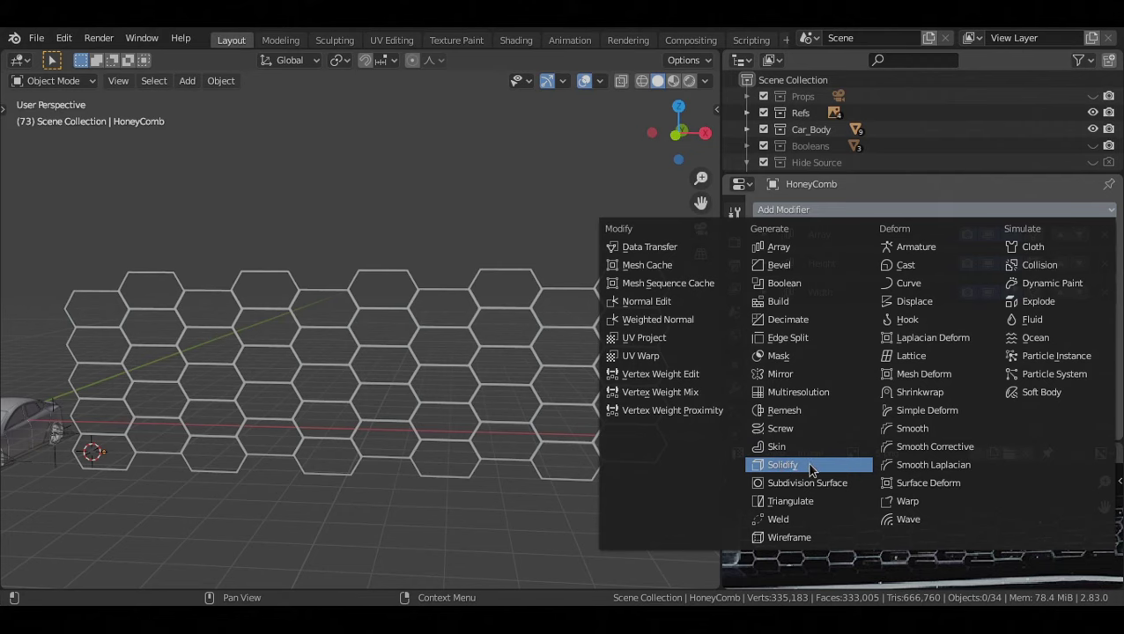
{"action": "left_click", "coordinate": [810, 465]}
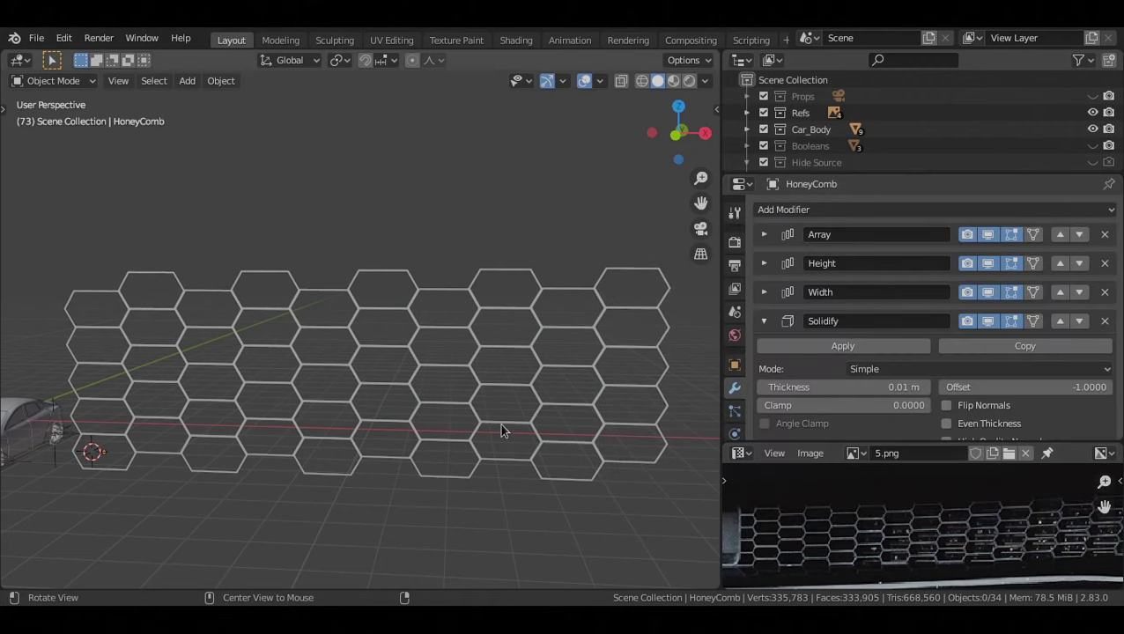
{"action": "left_click_drag", "start_coordinate": [500, 423], "coordinate": [515, 421], "text": "alt"}
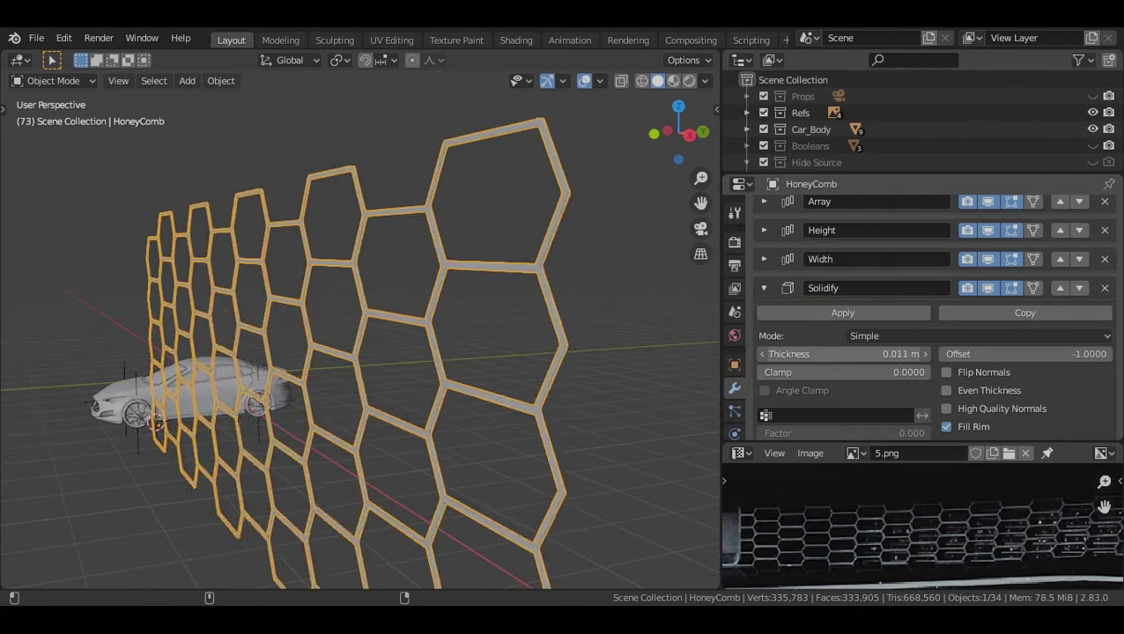
{"action": "left_click_drag", "start_coordinate": [843, 355], "coordinate": [885, 353]}
Shrink the honeycomb grid in front view by a factor of about 0.135, and again by about 0.617
{"action": "key", "text": "KP_1"}
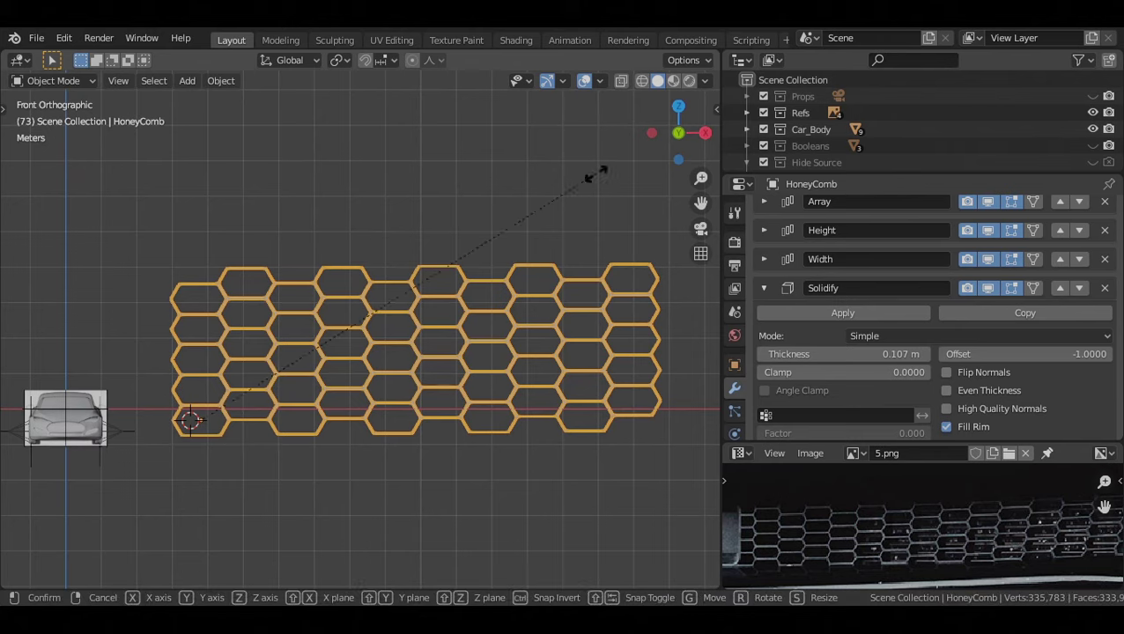
{"action": "left_click", "coordinate": [245, 379]}
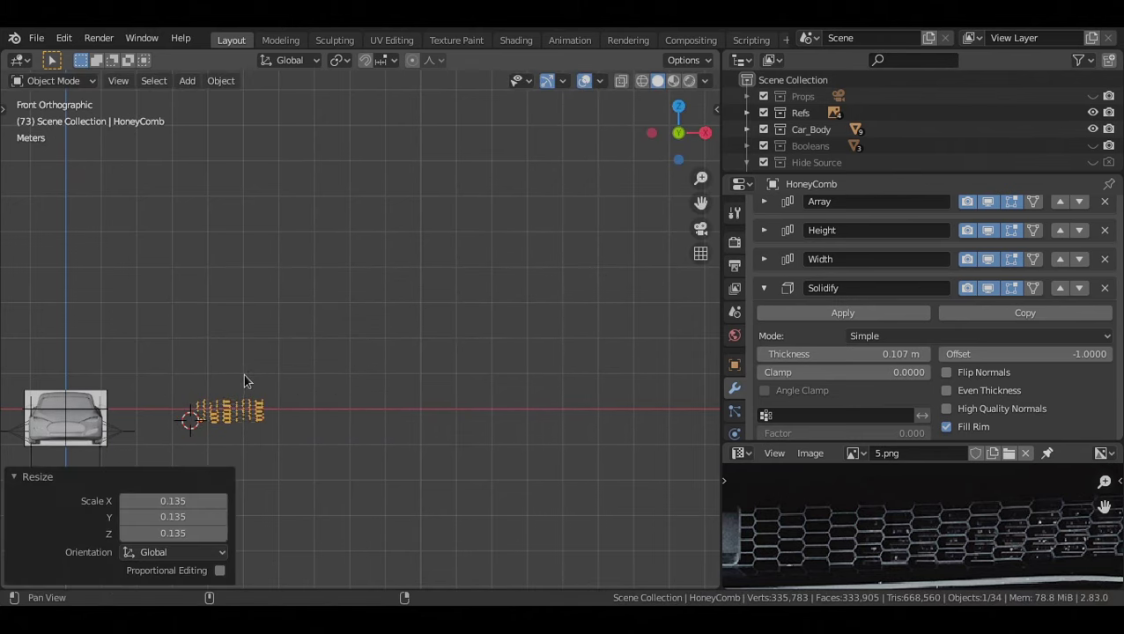
{"action": "middle_click_drag", "start_coordinate": [246, 382], "coordinate": [381, 299], "text": "shift"}
{"action": "scroll", "coordinate": [402, 287], "scroll_direction": "up", "scroll_amount": 9}
{"action": "key", "text": "grave"}
{"action": "left_click", "coordinate": [366, 353]}
{"action": "scroll", "coordinate": [364, 352], "scroll_direction": "up", "scroll_amount": 3}
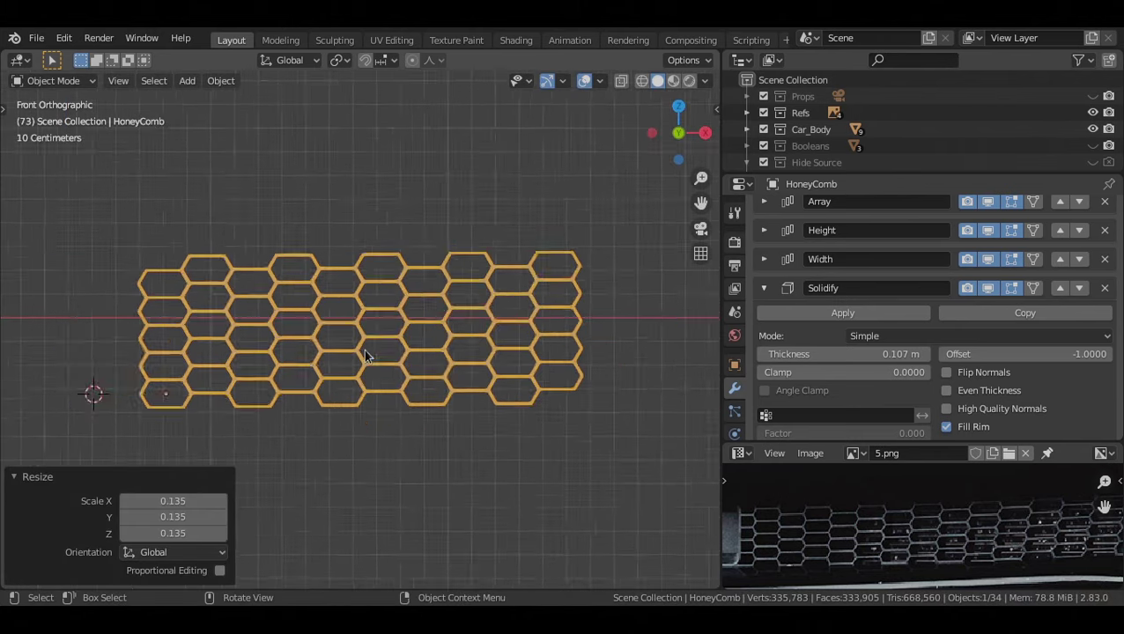
{"action": "scroll", "coordinate": [364, 351], "scroll_direction": "down", "scroll_amount": 4}
{"action": "key", "text": "s"}
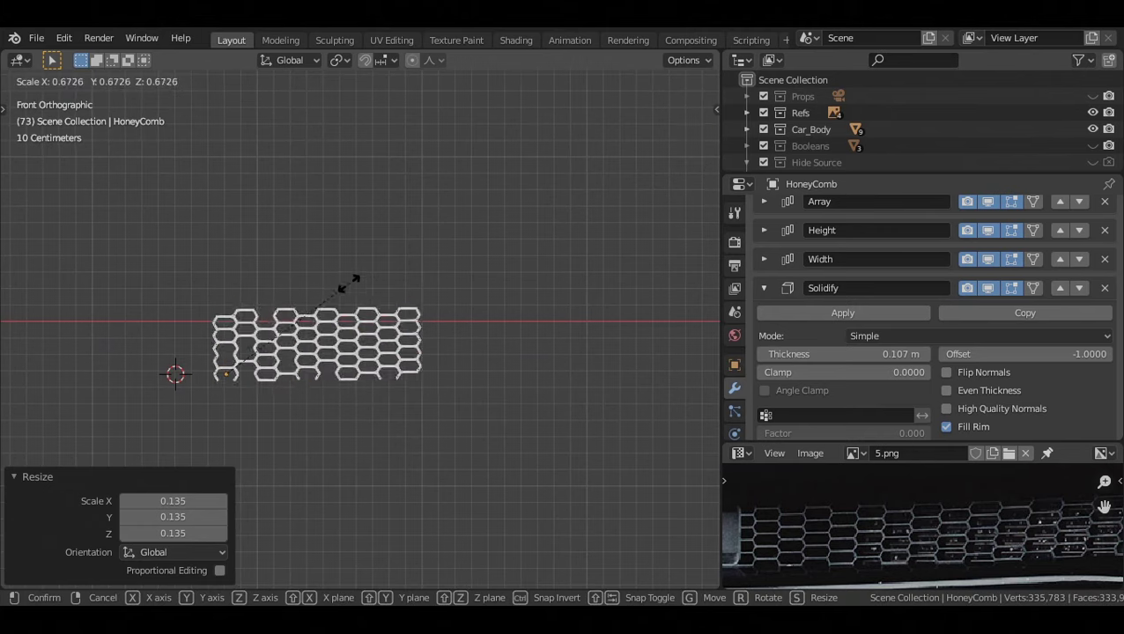
{"action": "left_click", "coordinate": [341, 290]}
Widen the honeycomb grid by raising the Width array's count to 13
{"action": "left_click", "coordinate": [1104, 358]}
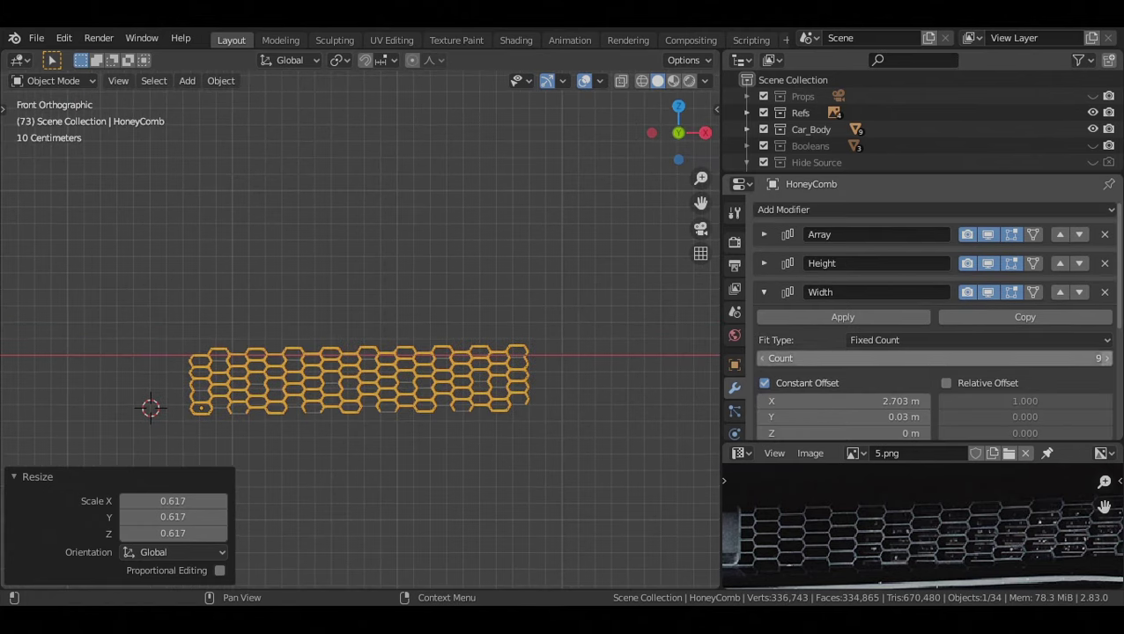
{"action": "left_click", "coordinate": [1104, 359]}
{"action": "left_click", "coordinate": [1104, 359]}
Move the honeycomb grid about -5.03 m in X and -0.36 m in Z so it lies across the car's front end
{"action": "key", "text": "g"}
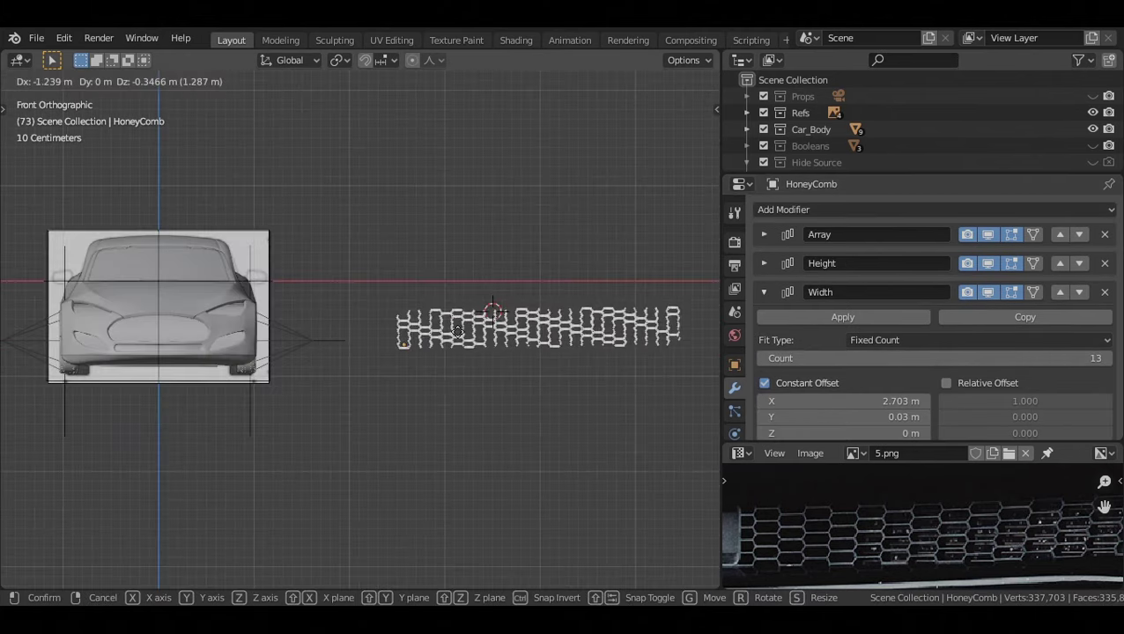
{"action": "left_click", "coordinate": [251, 371]}
{"action": "scroll", "coordinate": [365, 381], "scroll_direction": "up", "scroll_amount": 2}
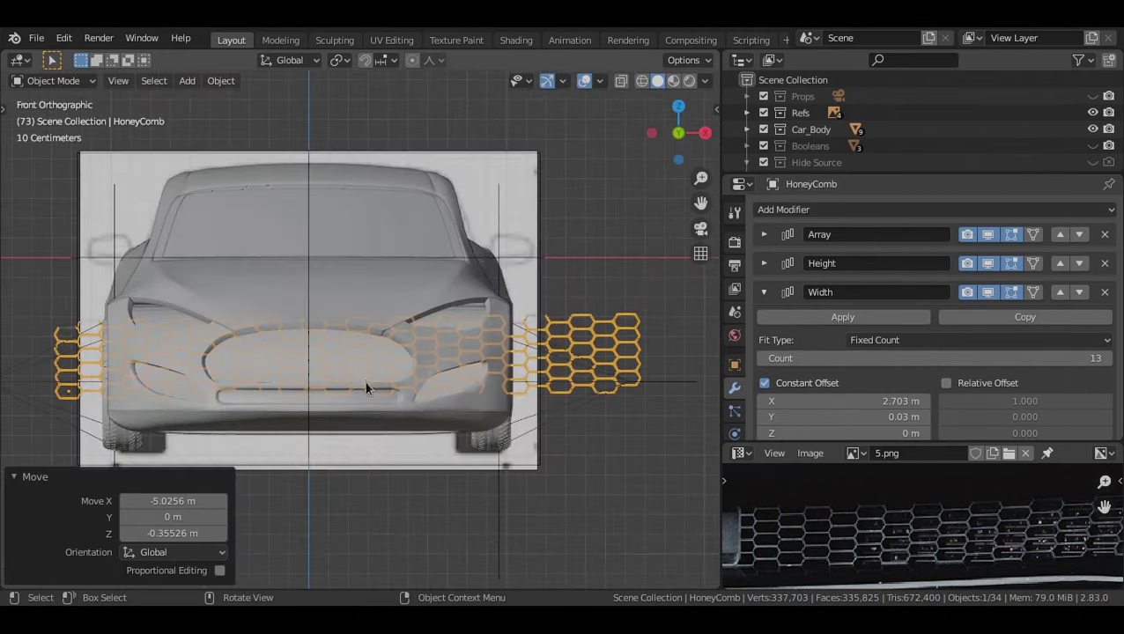
{"action": "middle_click_drag", "start_coordinate": [365, 381], "coordinate": [301, 404]}
{"action": "scroll", "coordinate": [301, 404], "scroll_direction": "up", "scroll_amount": 1}
{"action": "left_click_drag", "start_coordinate": [479, 405], "coordinate": [452, 399], "text": "alt"}
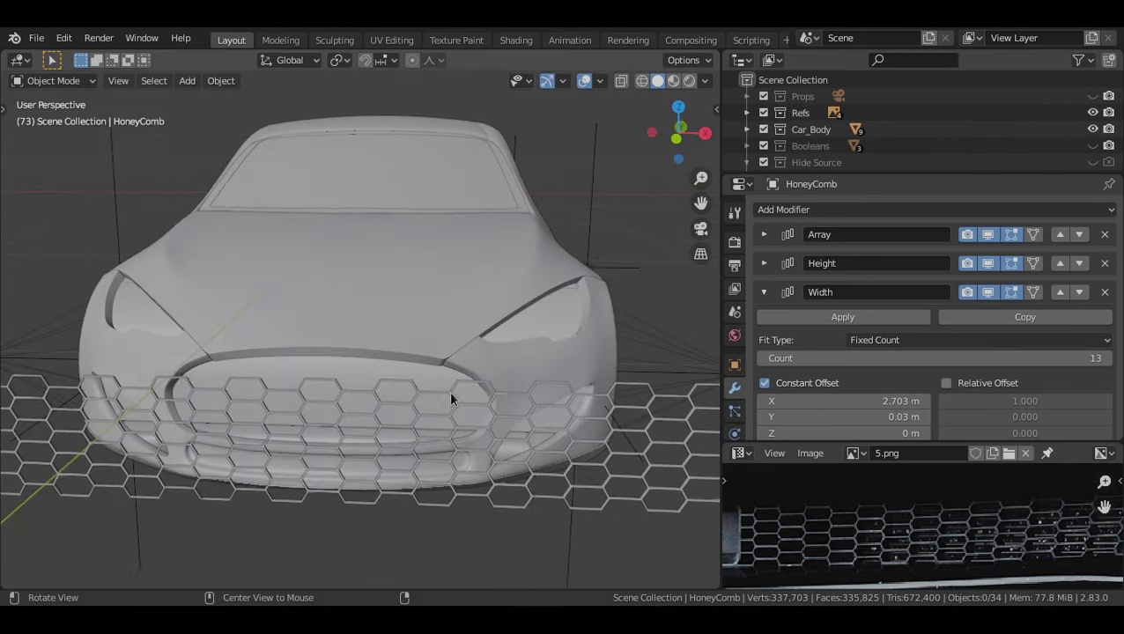
Hide the HoneyComb grid so the car's front end is unobstructed
{"action": "middle_click_drag", "start_coordinate": [347, 390], "coordinate": [284, 459]}
{"action": "scroll", "coordinate": [273, 436], "scroll_direction": "down", "scroll_amount": 2}
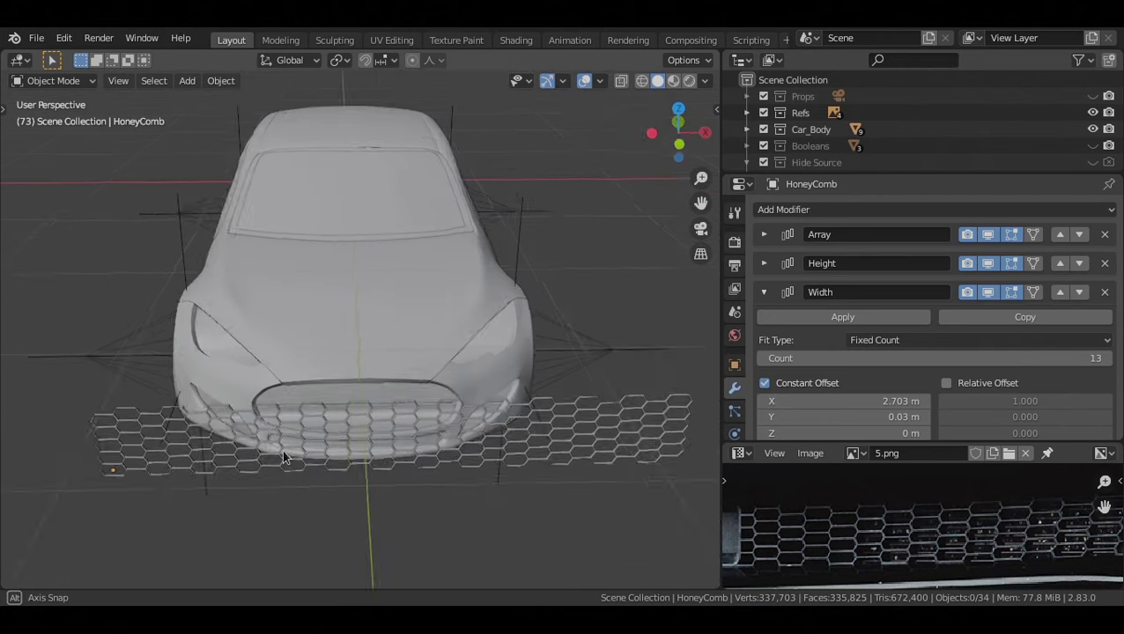
{"action": "left_click", "coordinate": [284, 456]}
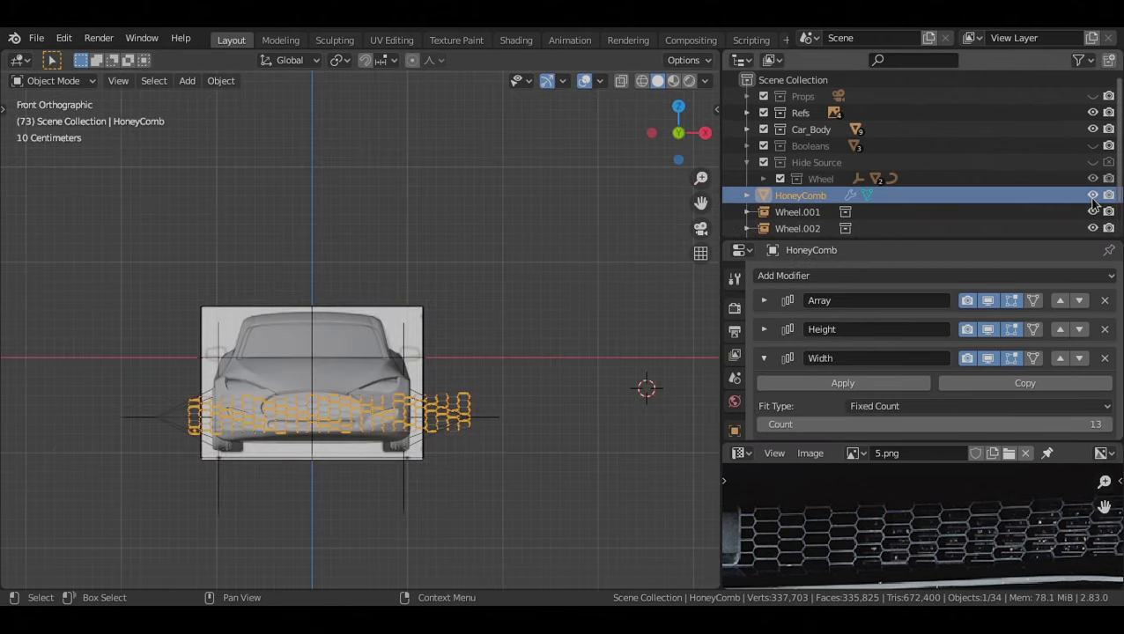
{"action": "key", "text": "h"}
{"action": "scroll", "coordinate": [432, 345], "scroll_direction": "up", "scroll_amount": 2}
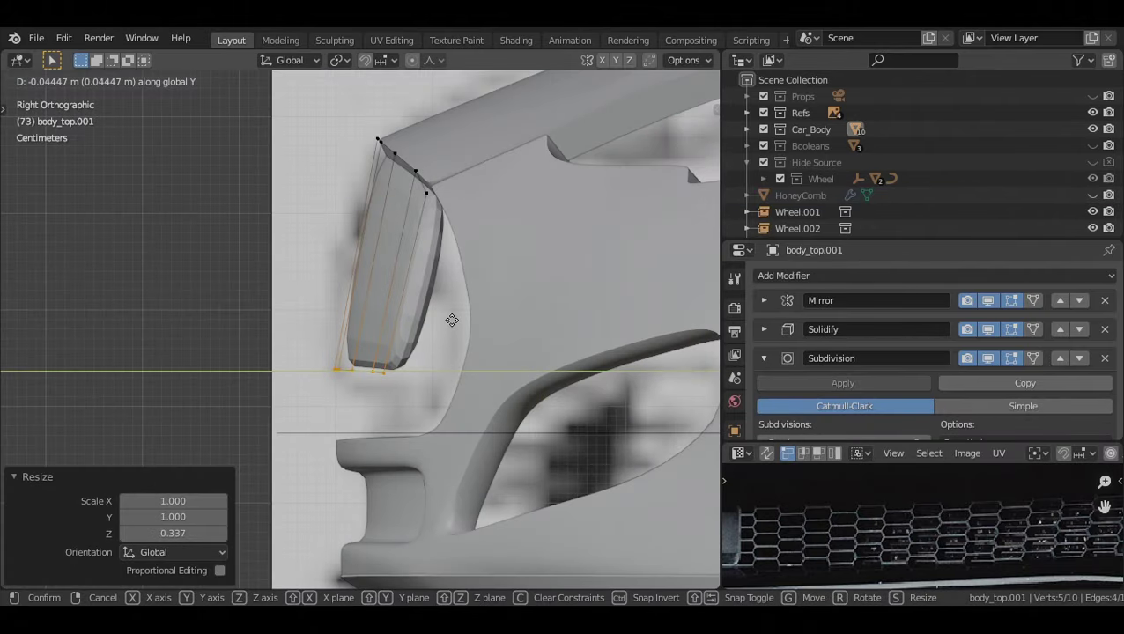
Shift body_top.001's lower grille vertices about -0.044 m in Y, and flatten them along Z in front view
{"action": "left_click", "coordinate": [452, 320]}
{"action": "key", "text": "grave"}
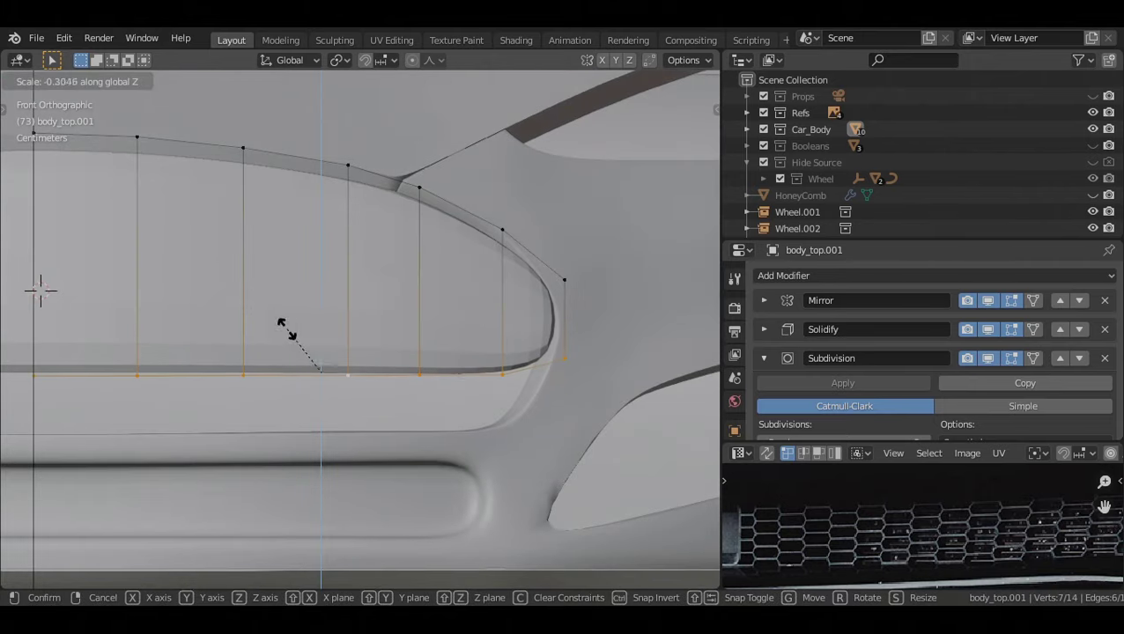
{"action": "left_click", "coordinate": [437, 276]}
{"action": "key", "text": "s"}
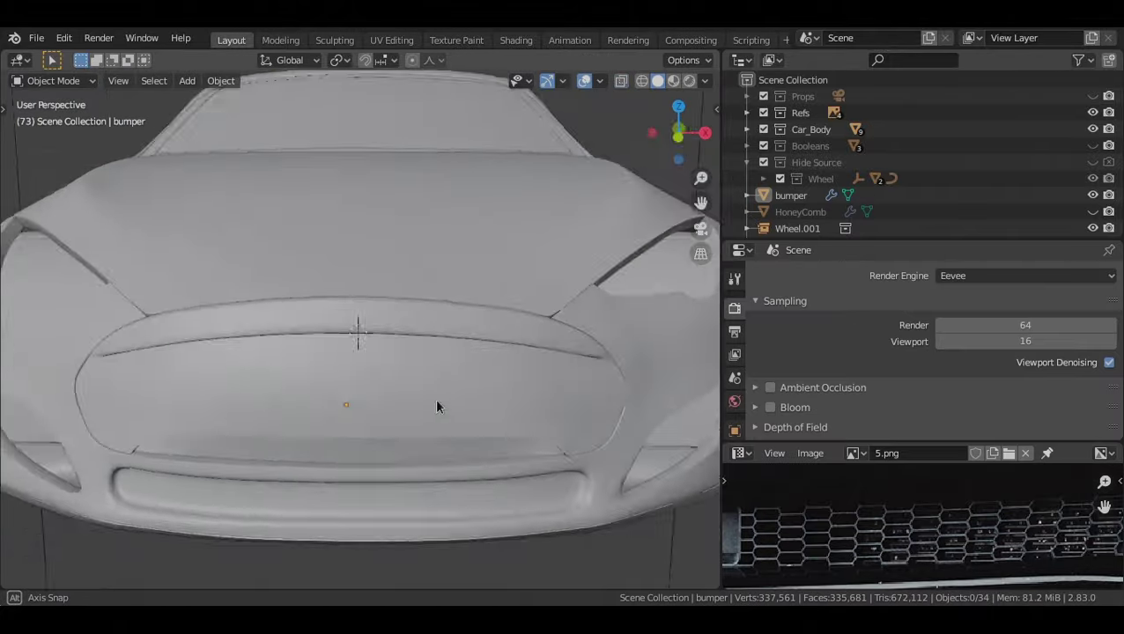
Scale the Grill object by about 0.454 in front view to suit the lower bumper opening, comparing it with the reference photo
{"action": "middle_click_drag", "start_coordinate": [437, 401], "coordinate": [384, 424]}
{"action": "scroll", "coordinate": [441, 397], "scroll_direction": "down", "scroll_amount": 3}
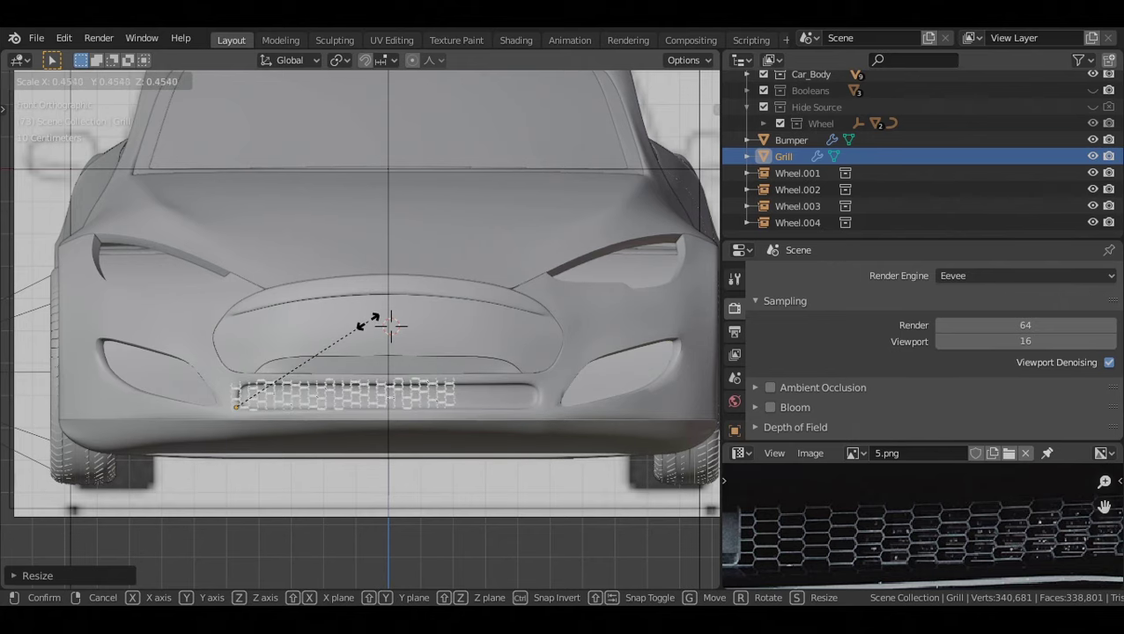
{"action": "left_click", "coordinate": [340, 344]}
{"action": "middle_click_drag", "start_coordinate": [339, 343], "coordinate": [347, 332], "text": "shift"}
{"action": "scroll", "coordinate": [810, 549], "scroll_direction": "down", "scroll_amount": 4}
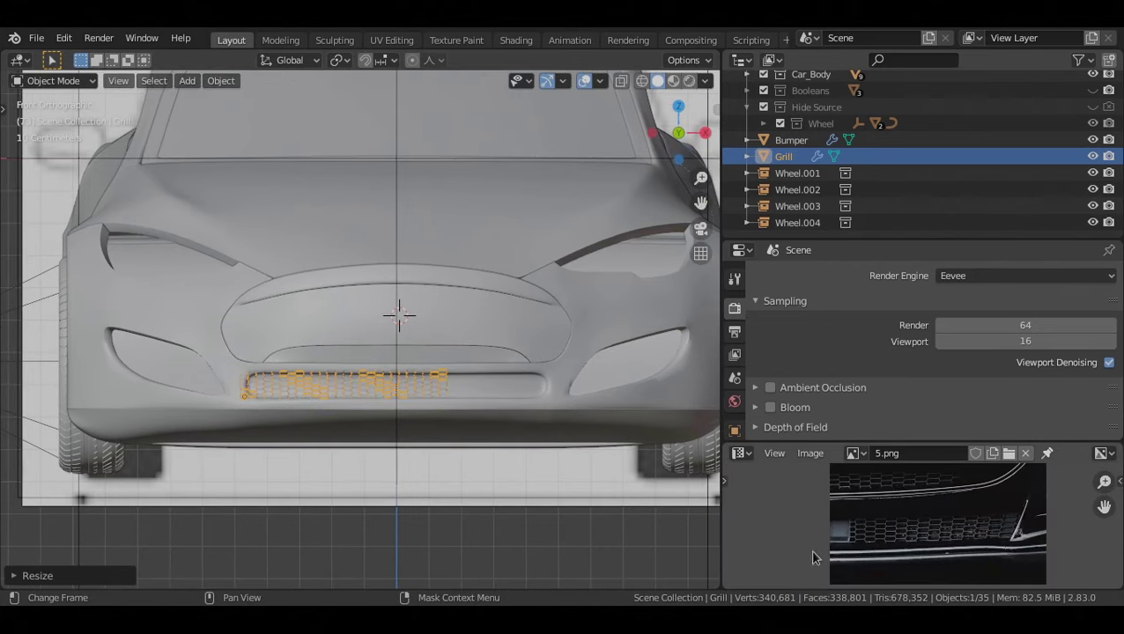
{"action": "middle_click_drag", "start_coordinate": [881, 537], "coordinate": [781, 553]}
{"action": "scroll", "coordinate": [465, 356], "scroll_direction": "up", "scroll_amount": 3}
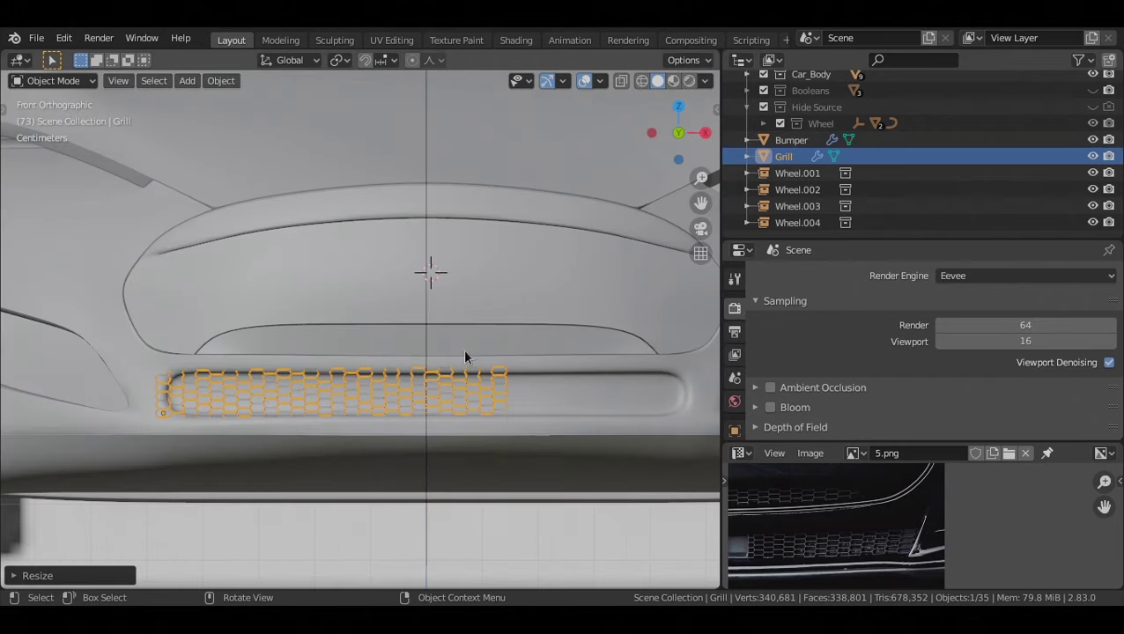
Raise the Grill's Width array count until it spans the lower opening, and set its Height array count to 11
{"action": "key", "text": "alt+a"}
{"action": "left_click_drag", "start_coordinate": [516, 385], "coordinate": [474, 402], "text": "alt+shift"}
{"action": "left_click", "coordinate": [475, 408]}
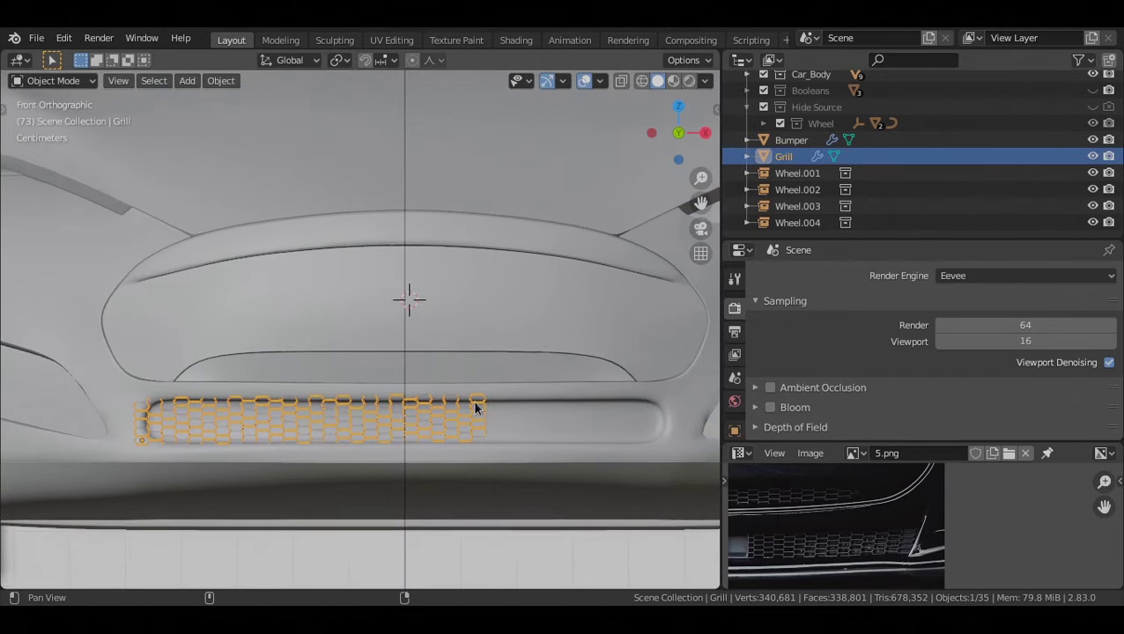
{"action": "left_click", "coordinate": [735, 387]}
{"action": "scroll", "coordinate": [903, 404], "scroll_direction": "down", "scroll_amount": 4}
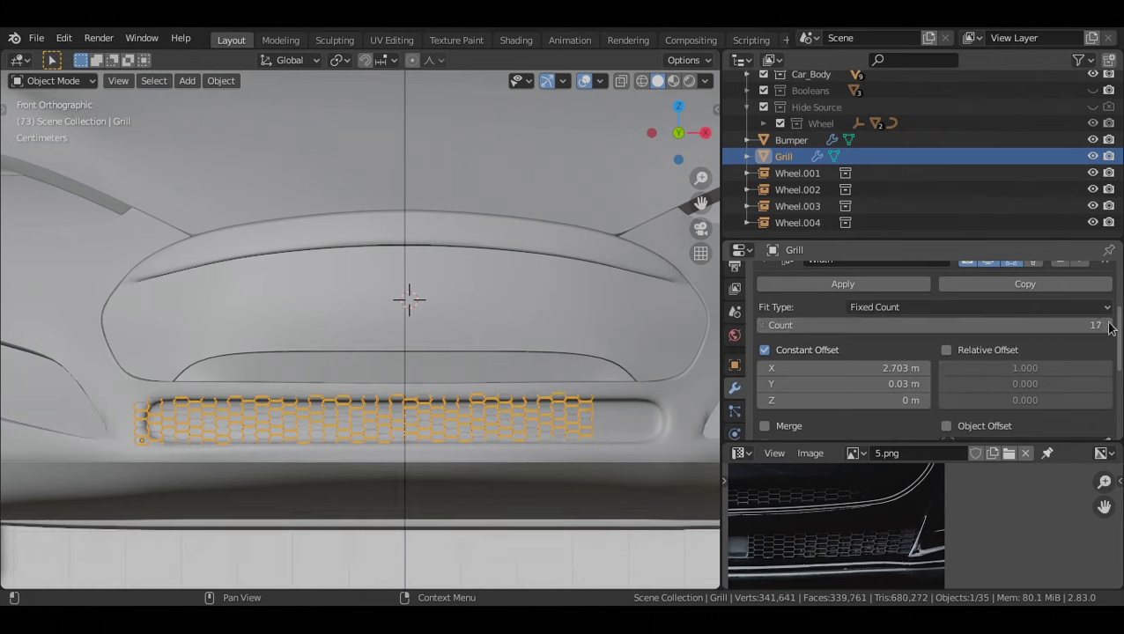
{"action": "left_click", "coordinate": [764, 262]}
{"action": "left_click", "coordinate": [765, 329]}
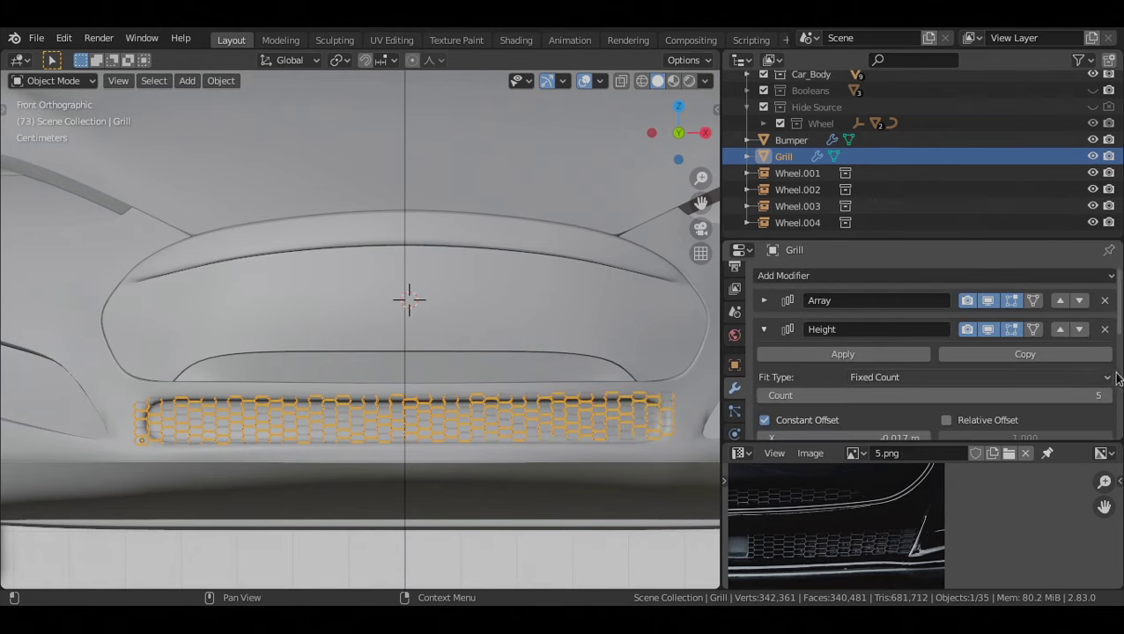
{"action": "left_click", "coordinate": [1109, 396]}
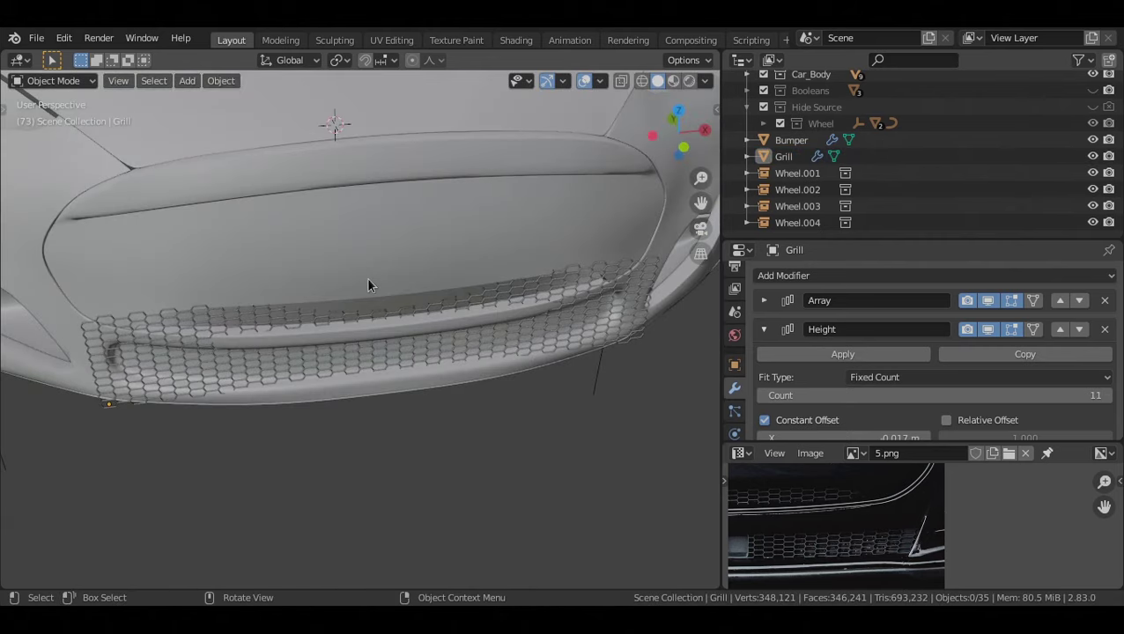
Open body_front for mesh editing and turn on the on-cage display of its Subdivision.001 modifier
{"action": "middle_click_drag", "start_coordinate": [326, 276], "coordinate": [194, 293]}
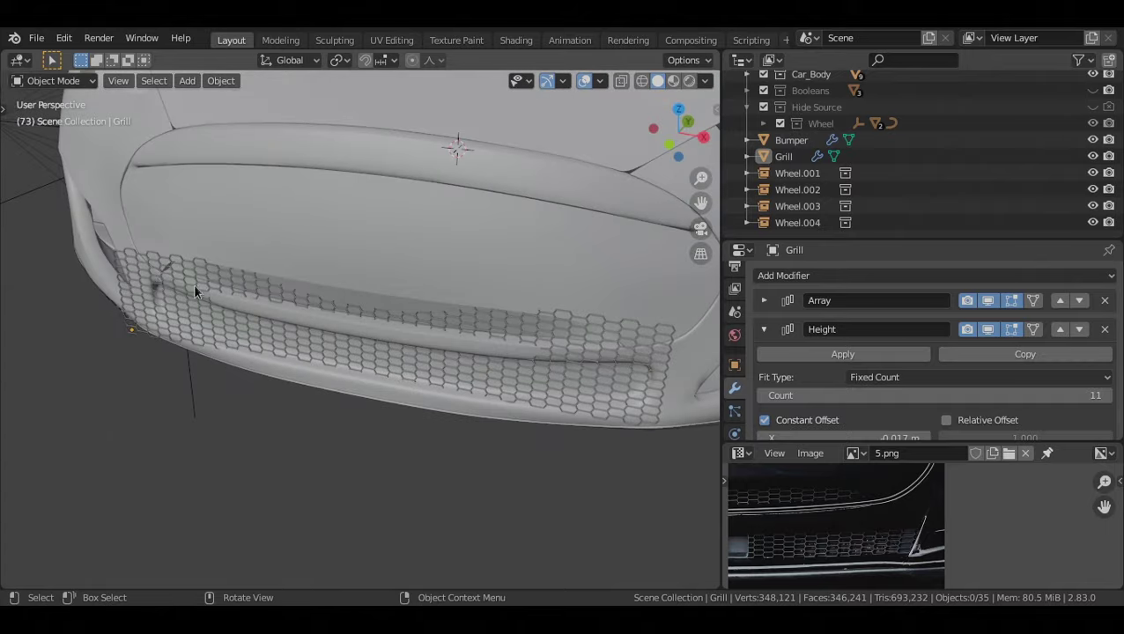
{"action": "middle_click_drag", "start_coordinate": [535, 350], "coordinate": [593, 363]}
{"action": "left_click_drag", "start_coordinate": [594, 358], "coordinate": [603, 248], "text": "alt"}
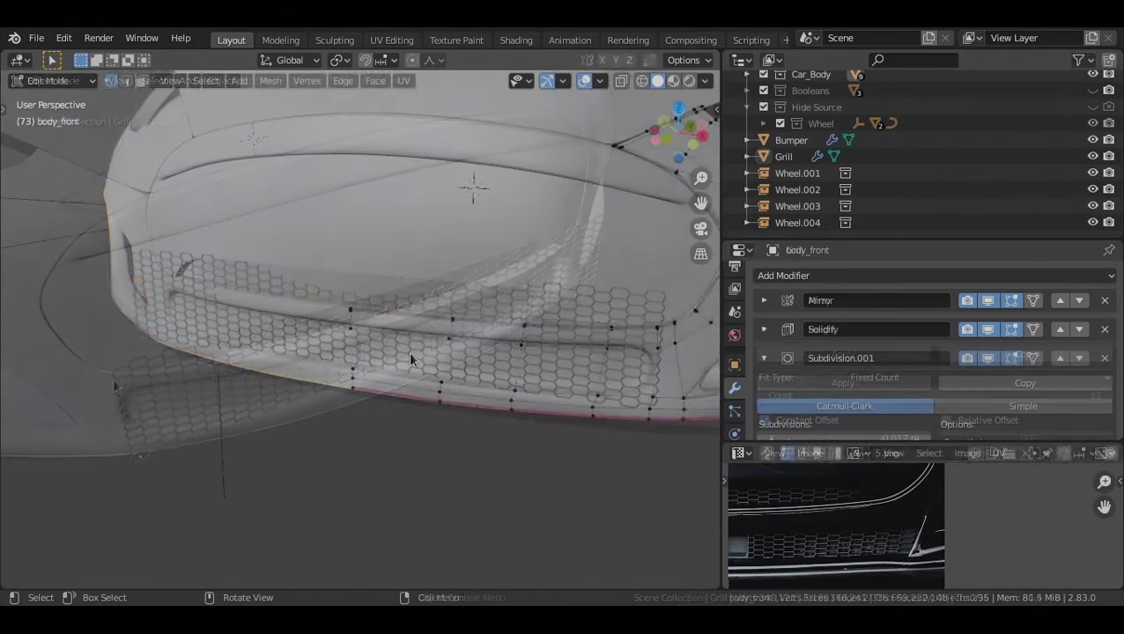
{"action": "key", "text": "Tab"}
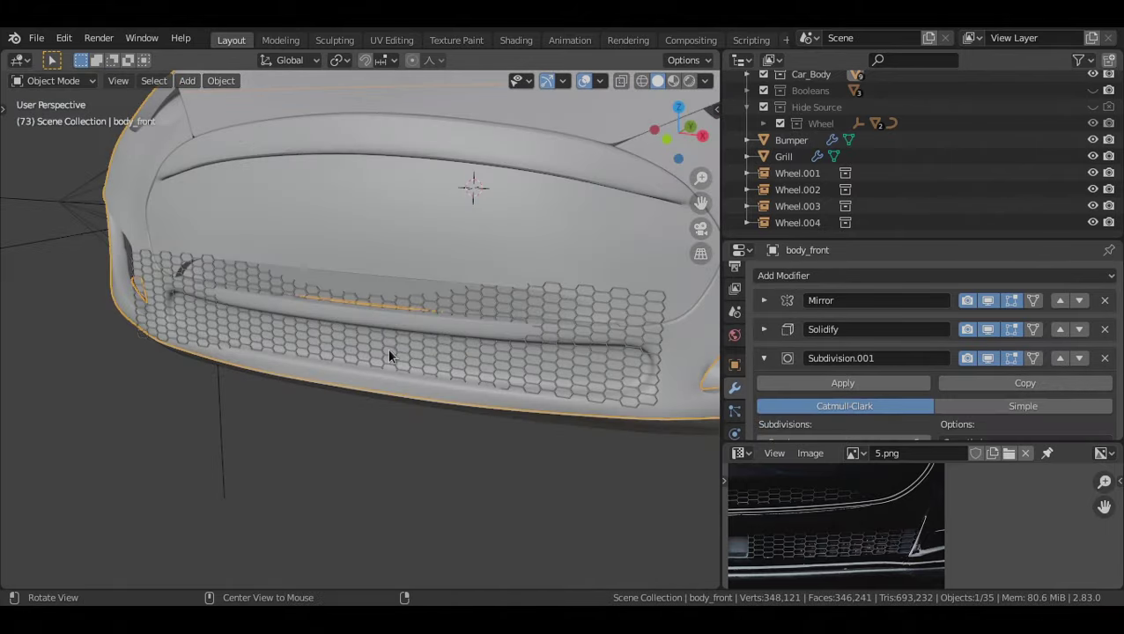
{"action": "left_click_drag", "start_coordinate": [388, 349], "coordinate": [418, 358], "text": "alt"}
{"action": "mouse_move", "coordinate": [417, 363]}
{"action": "middle_mouse_down"}
{"action": "mouse_move", "coordinate": [351, 377]}
{"action": "mouse_move", "coordinate": [474, 368]}
{"action": "mouse_move", "coordinate": [412, 365]}
{"action": "middle_mouse_up"}
{"action": "key", "text": "Tab"}
{"action": "mouse_move", "coordinate": [868, 442]}
{"action": "left_mouse_down"}
{"action": "mouse_move", "coordinate": [869, 526]}
{"action": "mouse_move", "coordinate": [853, 459]}
{"action": "left_mouse_up"}
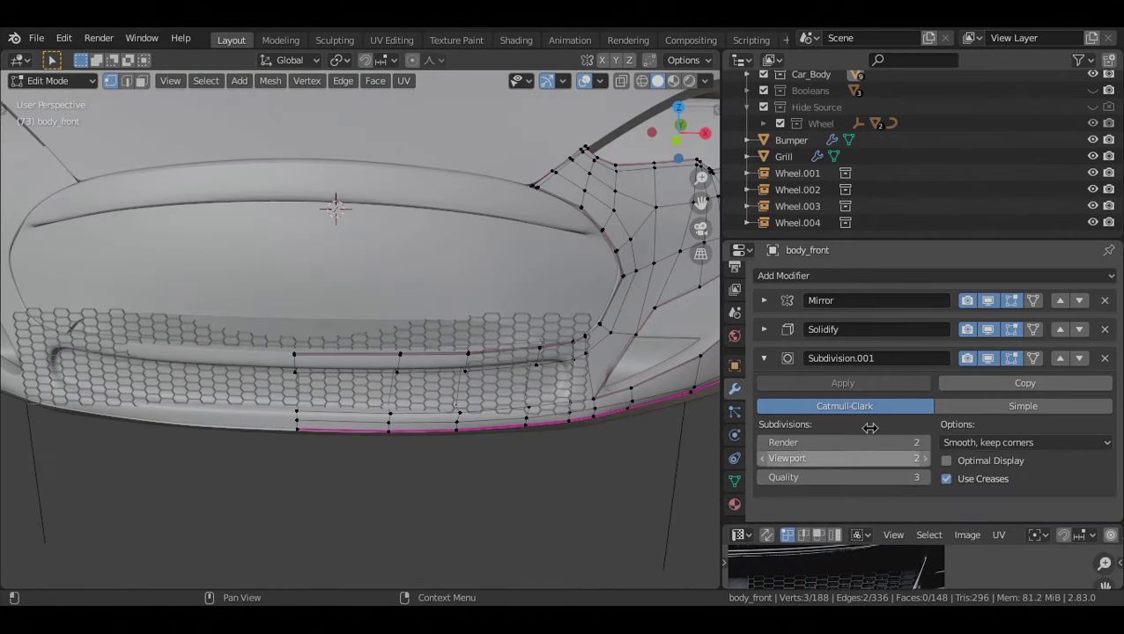
{"action": "left_click", "coordinate": [764, 358]}
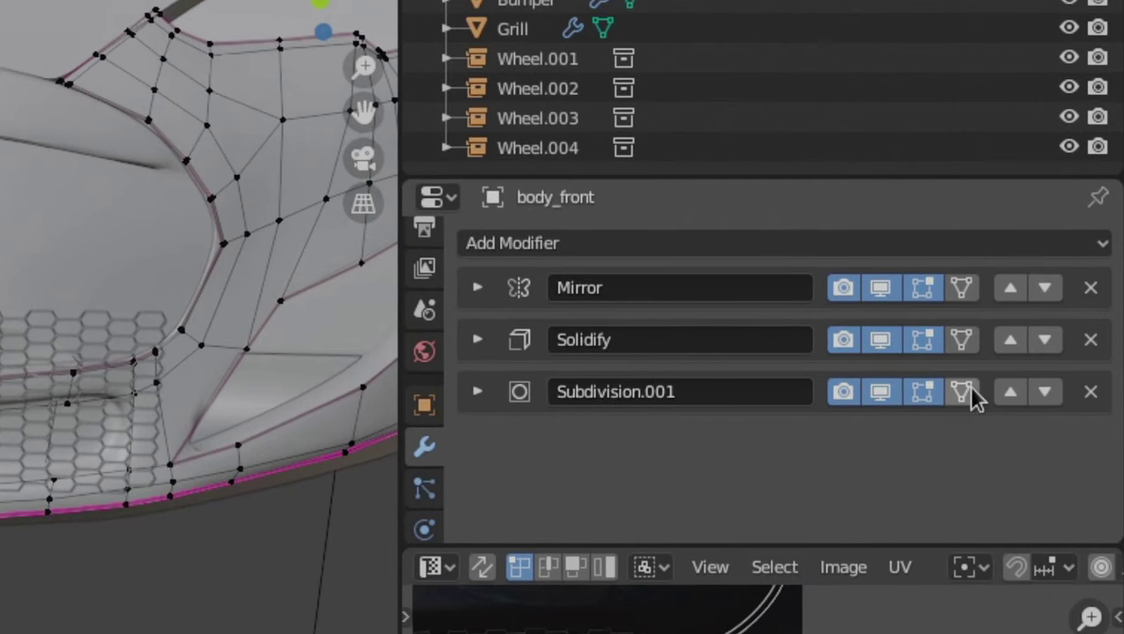
{"action": "left_click", "coordinate": [959, 396]}
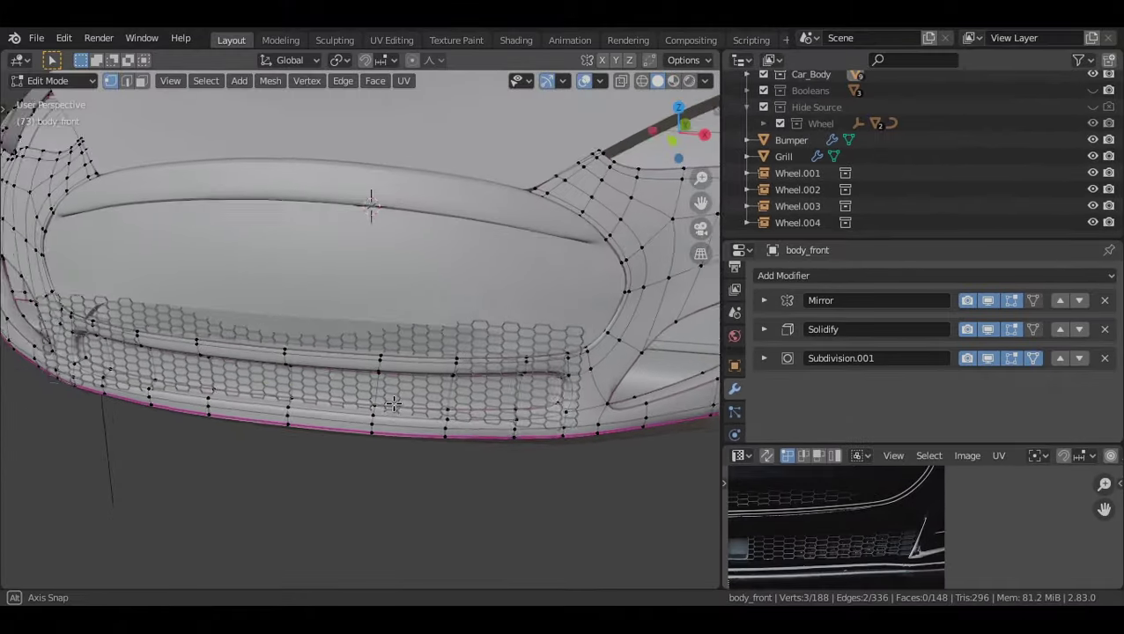
Duplicate body_front's four-edge strip above the lower opening in place and separate it into its own object
{"action": "left_click_drag", "start_coordinate": [394, 404], "coordinate": [400, 404], "text": "alt"}
{"action": "key", "text": "2"}
{"action": "left_click_drag", "start_coordinate": [27, 341], "coordinate": [130, 357], "text": "alt"}
{"action": "middle_click_drag", "start_coordinate": [213, 343], "coordinate": [186, 354]}
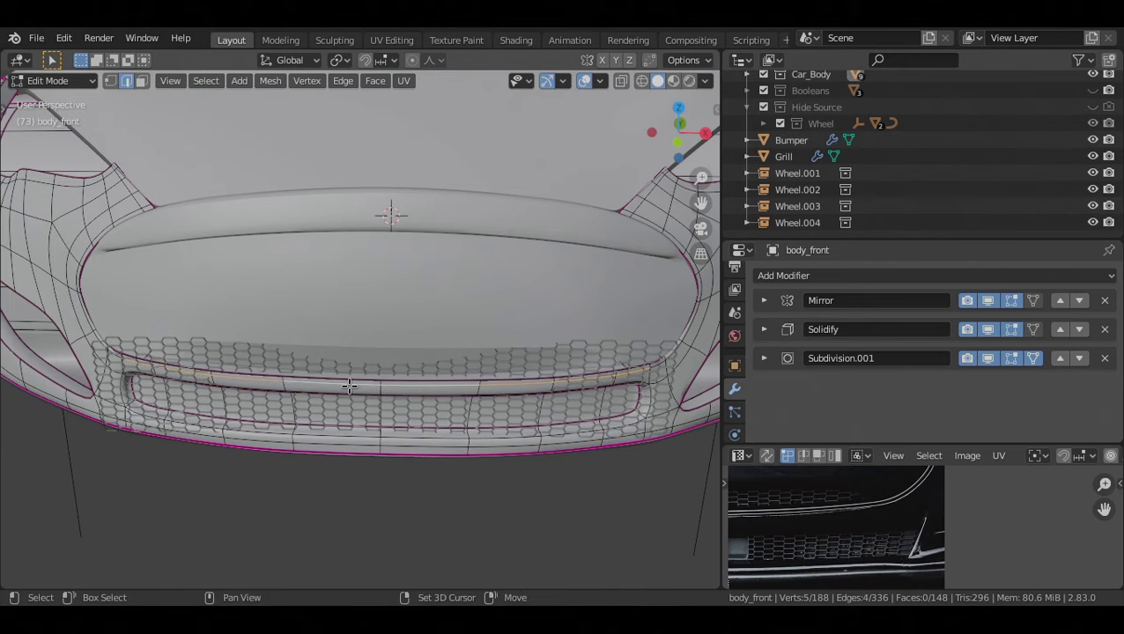
{"action": "middle_click_drag", "start_coordinate": [445, 395], "coordinate": [194, 381]}
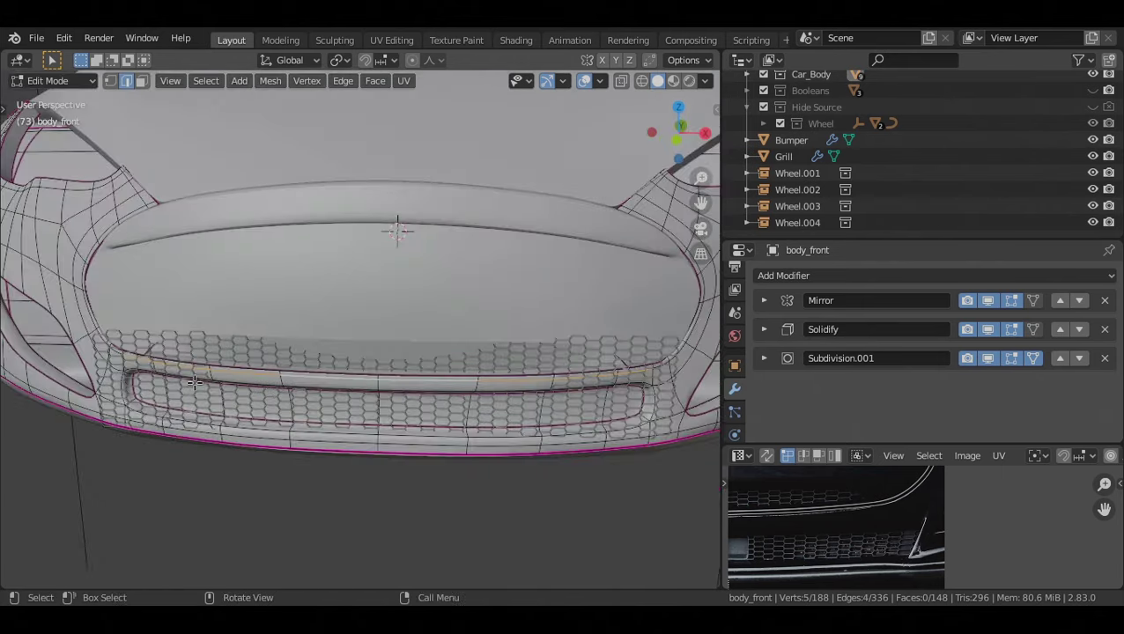
{"action": "middle_click_drag", "start_coordinate": [653, 390], "coordinate": [536, 368]}
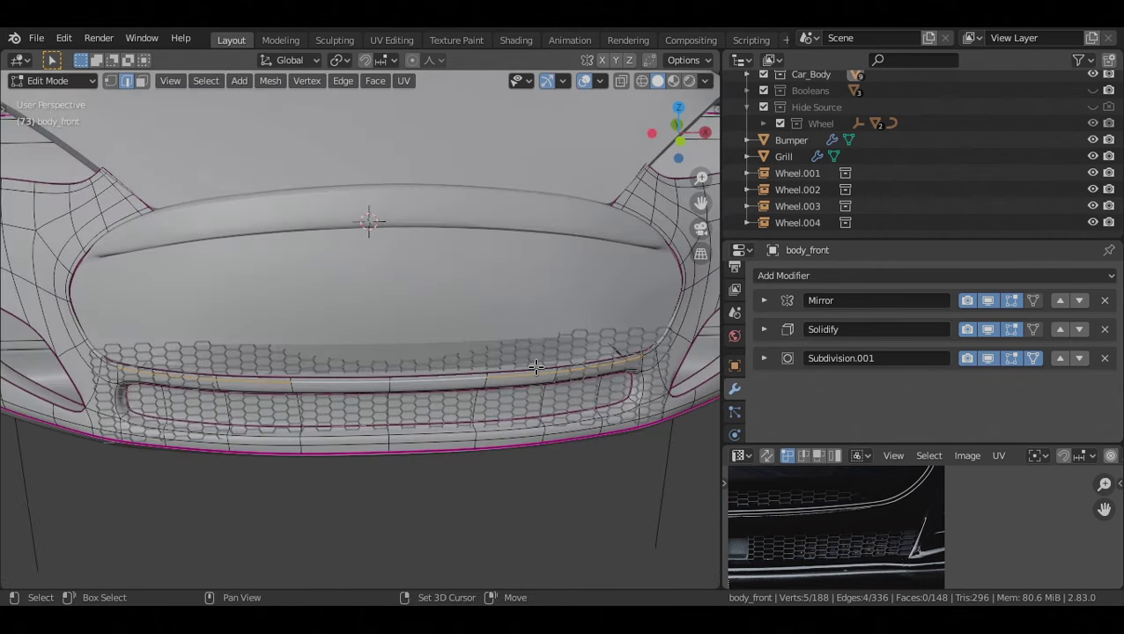
{"action": "key", "text": "shift+d"}
{"action": "key", "text": "Escape"}
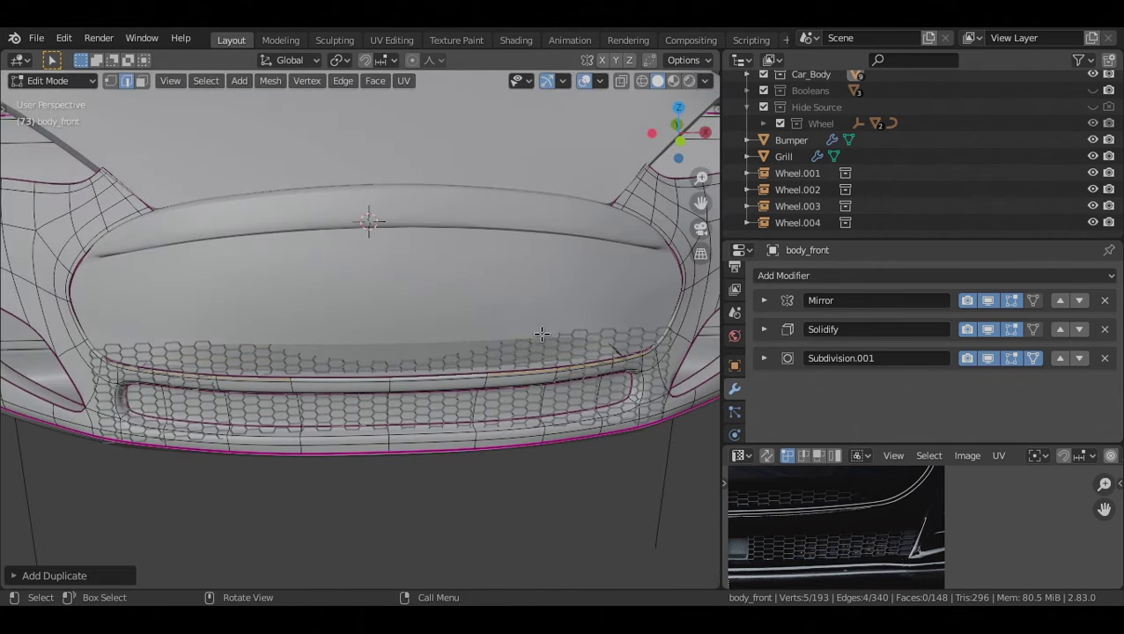
{"action": "key", "text": "p"}
{"action": "key", "text": "Tab"}
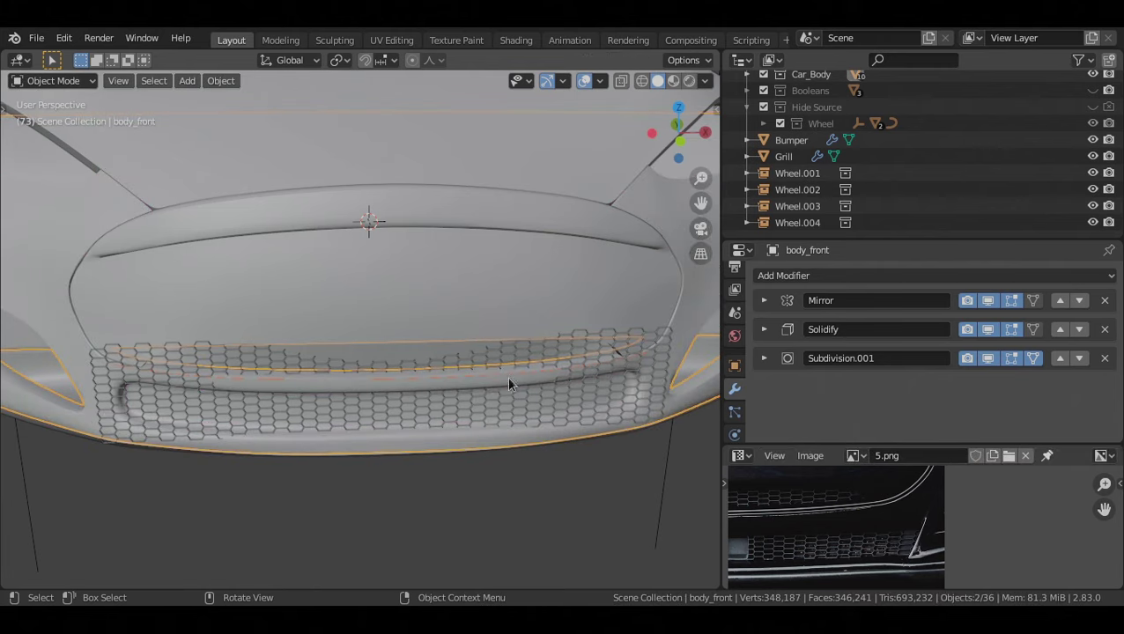
Move the separated edge strip forward so it sits in front of the bumper
{"action": "left_click", "coordinate": [502, 372]}
{"action": "middle_click_drag", "start_coordinate": [503, 371], "coordinate": [447, 404]}
{"action": "key", "text": "g"}
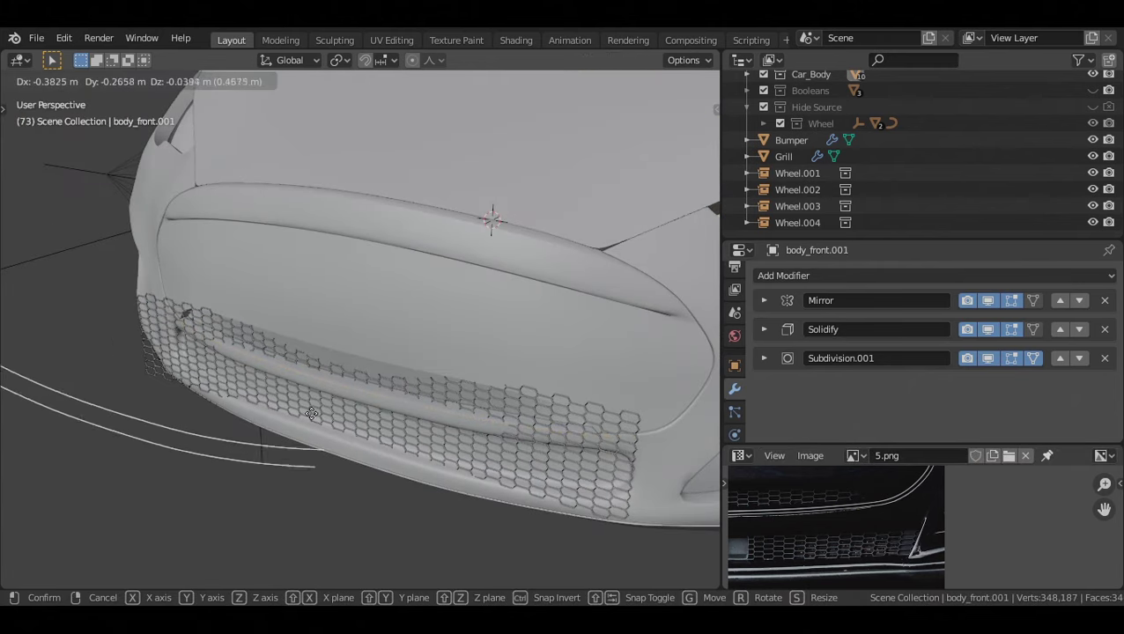
{"action": "right_click", "coordinate": [384, 448]}
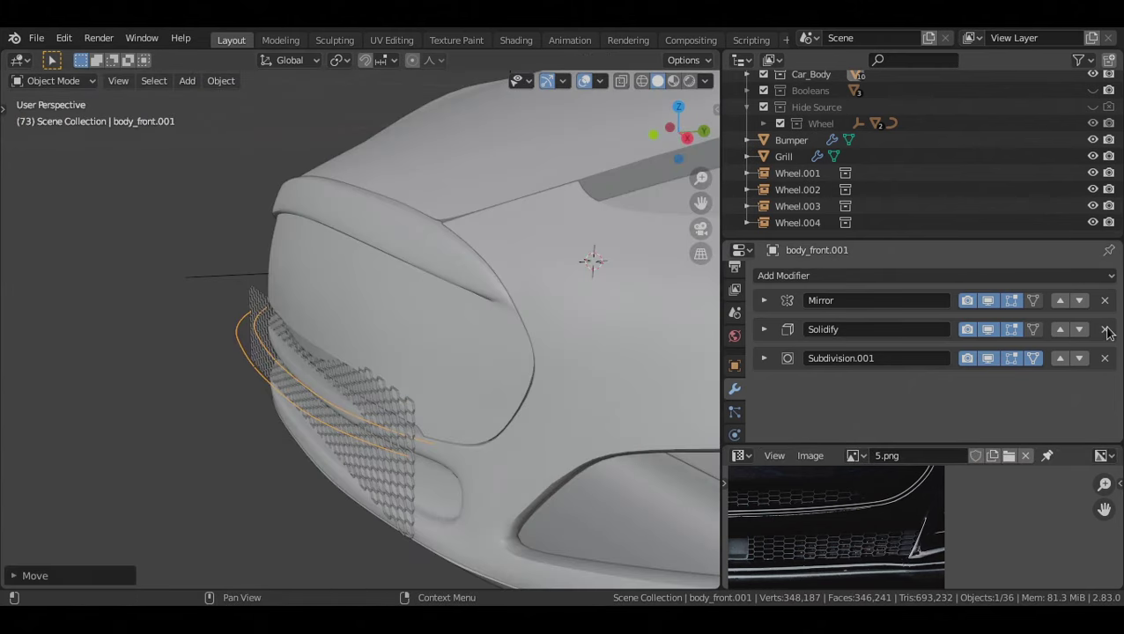
Clear the modifier stack of body_front.001 by applying Mirror and deleting Solidify and Subdivision.001
{"action": "left_click", "coordinate": [1105, 328]}
{"action": "middle_click_drag", "start_coordinate": [388, 298], "coordinate": [574, 305]}
{"action": "left_click", "coordinate": [764, 300]}
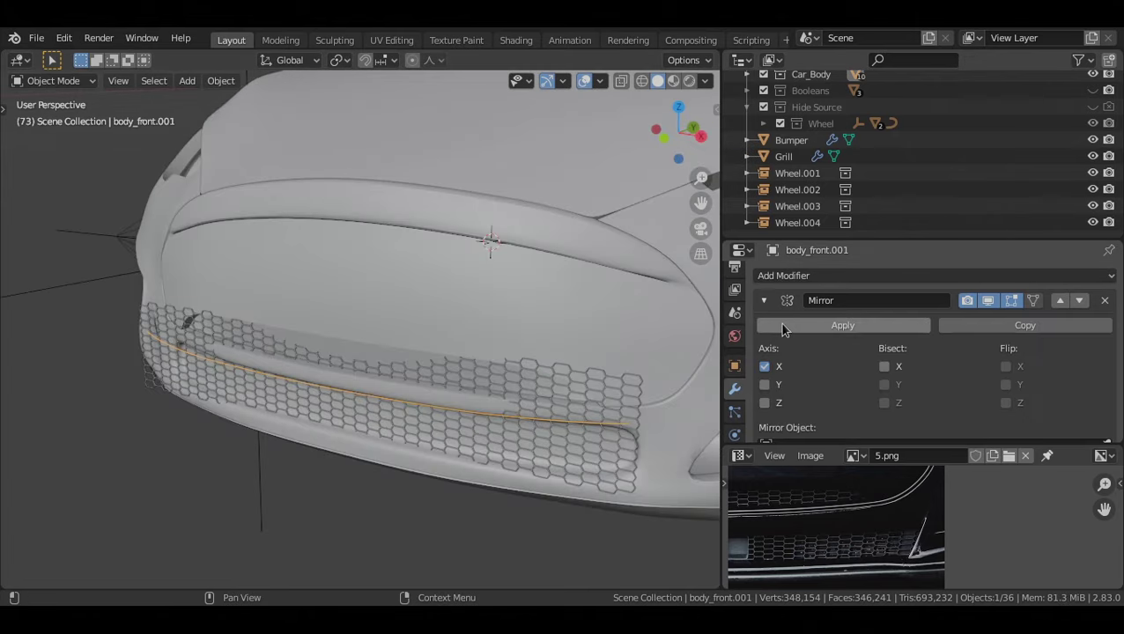
{"action": "left_click", "coordinate": [784, 325]}
{"action": "left_click_drag", "start_coordinate": [526, 302], "coordinate": [510, 305], "text": "alt"}
{"action": "left_click", "coordinate": [1105, 301]}
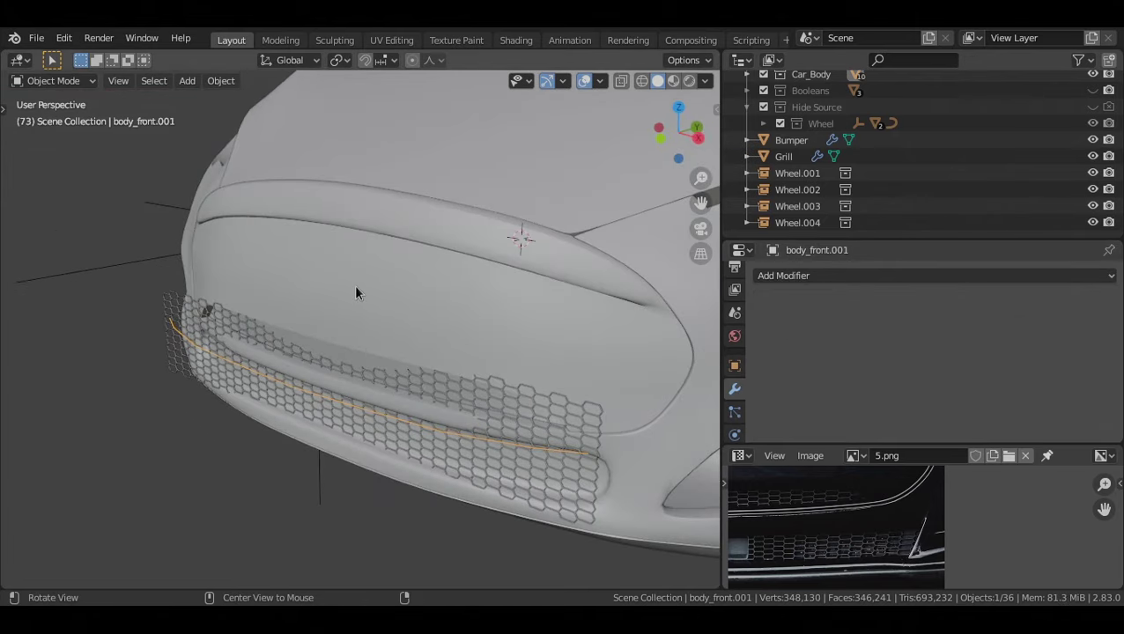
Examine the edge strip's shape and vertices in Edit Mode from above and from the front
{"action": "left_click_drag", "start_coordinate": [354, 287], "coordinate": [424, 307], "text": "alt"}
{"action": "key", "text": "grave"}
{"action": "left_click", "coordinate": [423, 225]}
{"action": "middle_click_drag", "start_coordinate": [476, 370], "coordinate": [498, 246]}
{"action": "key", "text": "Tab"}
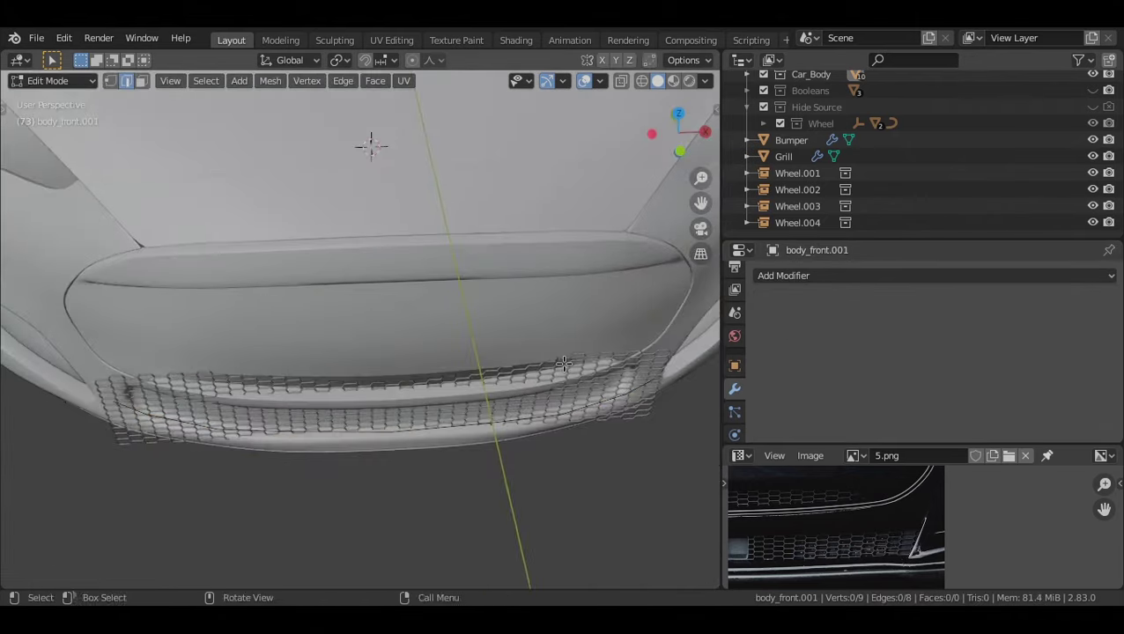
{"action": "mouse_move", "coordinate": [546, 365]}
{"action": "middle_mouse_down"}
{"action": "mouse_move", "coordinate": [447, 319]}
{"action": "mouse_move", "coordinate": [509, 371]}
{"action": "mouse_move", "coordinate": [538, 362]}
{"action": "mouse_move", "coordinate": [528, 354]}
{"action": "middle_mouse_up"}
{"action": "key", "text": "1"}
{"action": "key", "text": "Tab"}
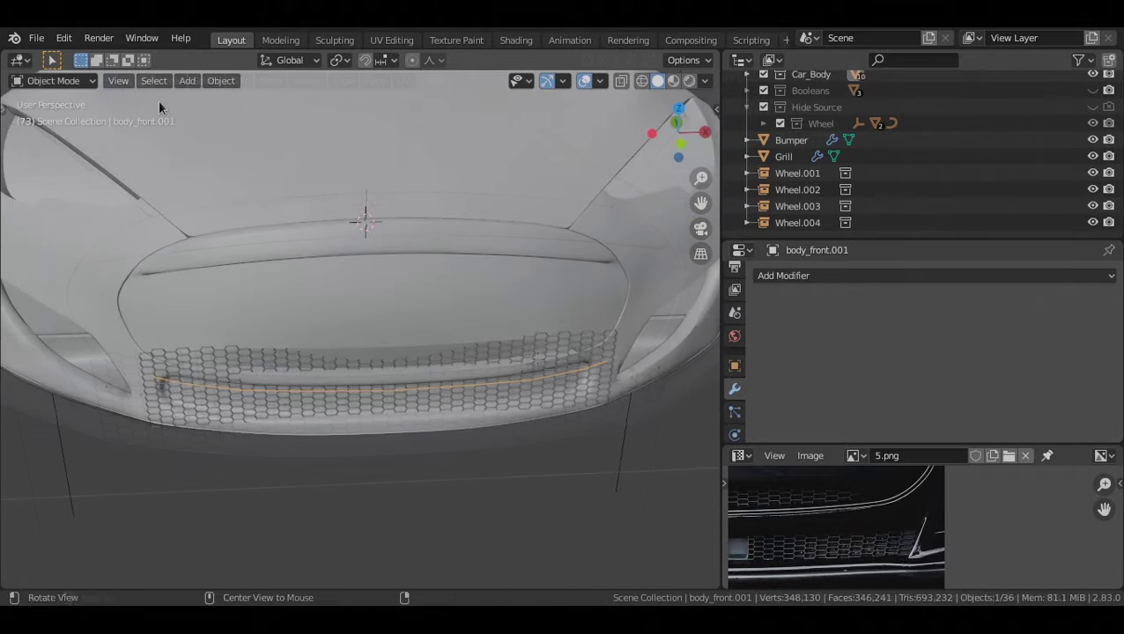
Convert the body_front.001 edge strip from a mesh to a curve and inspect its control points
{"action": "left_click", "coordinate": [216, 81]}
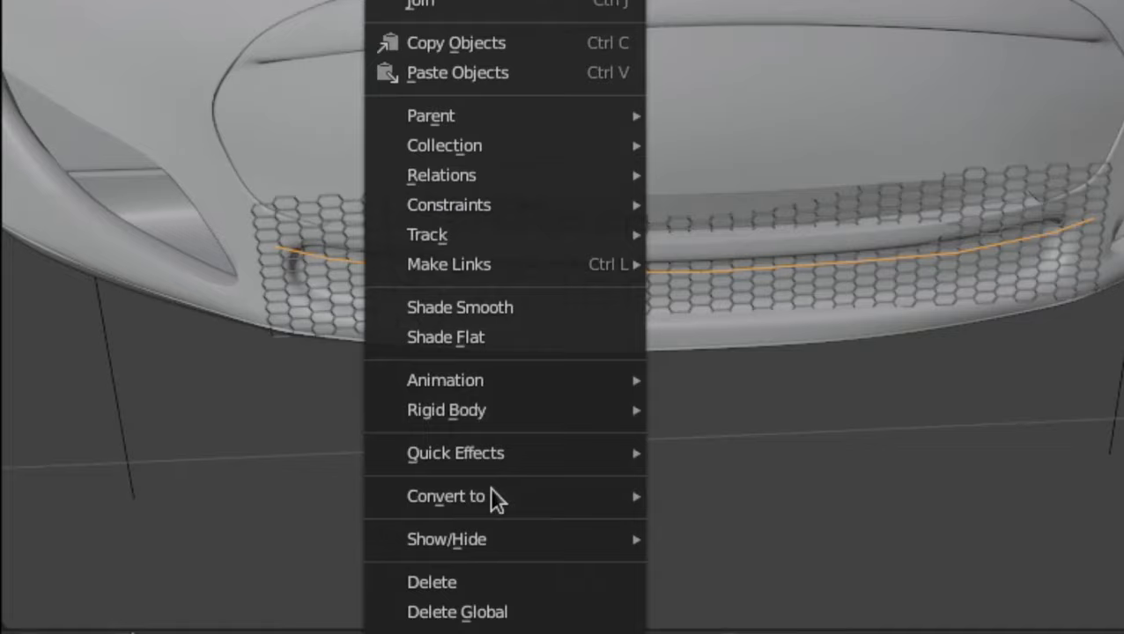
{"action": "mouse_move", "coordinate": [485, 498]}
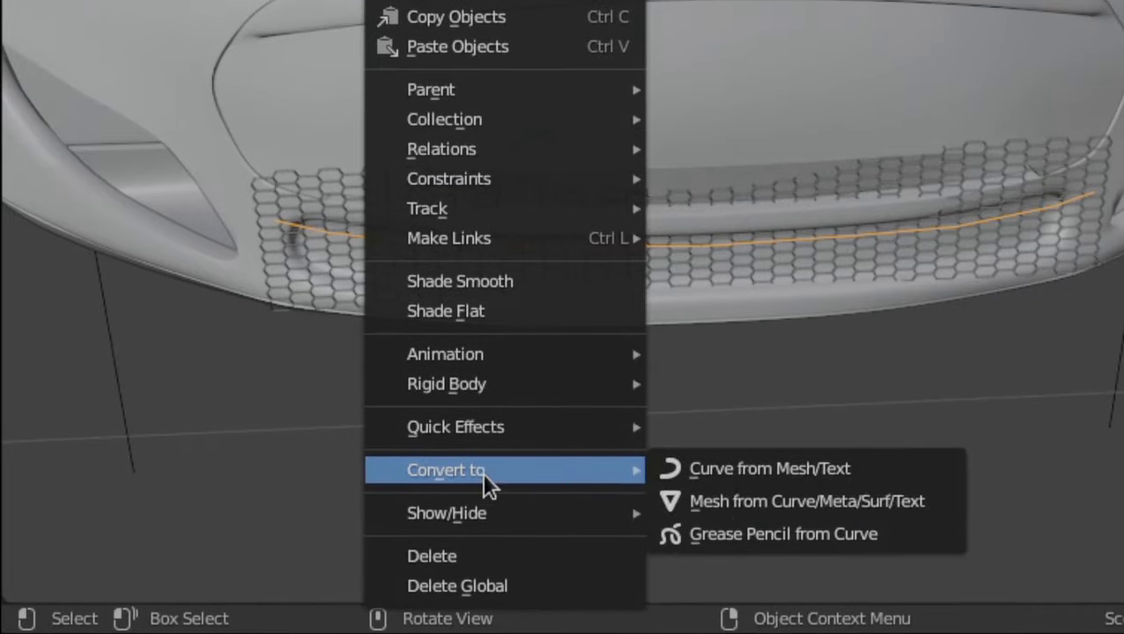
{"action": "left_click", "coordinate": [929, 471]}
{"action": "key", "text": "Tab"}
{"action": "middle_click_drag", "start_coordinate": [444, 402], "coordinate": [354, 479]}
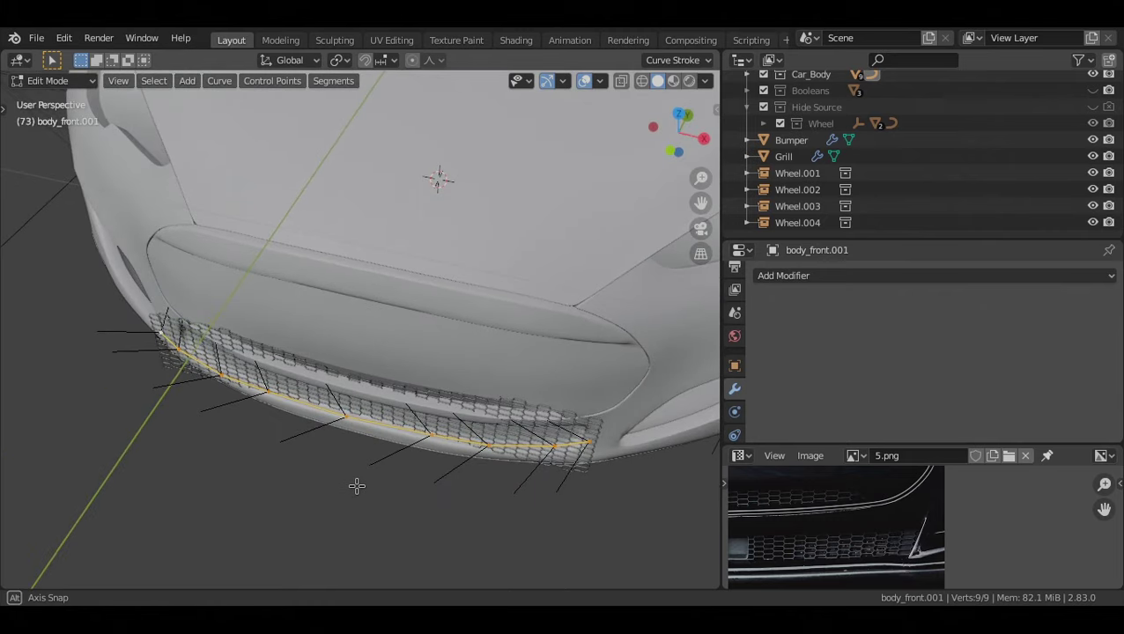
{"action": "key", "text": "Tab"}
Add a Subdivision Surface modifier to the body_front.001 curve to smooth it in top view
{"action": "key", "text": "KP_7"}
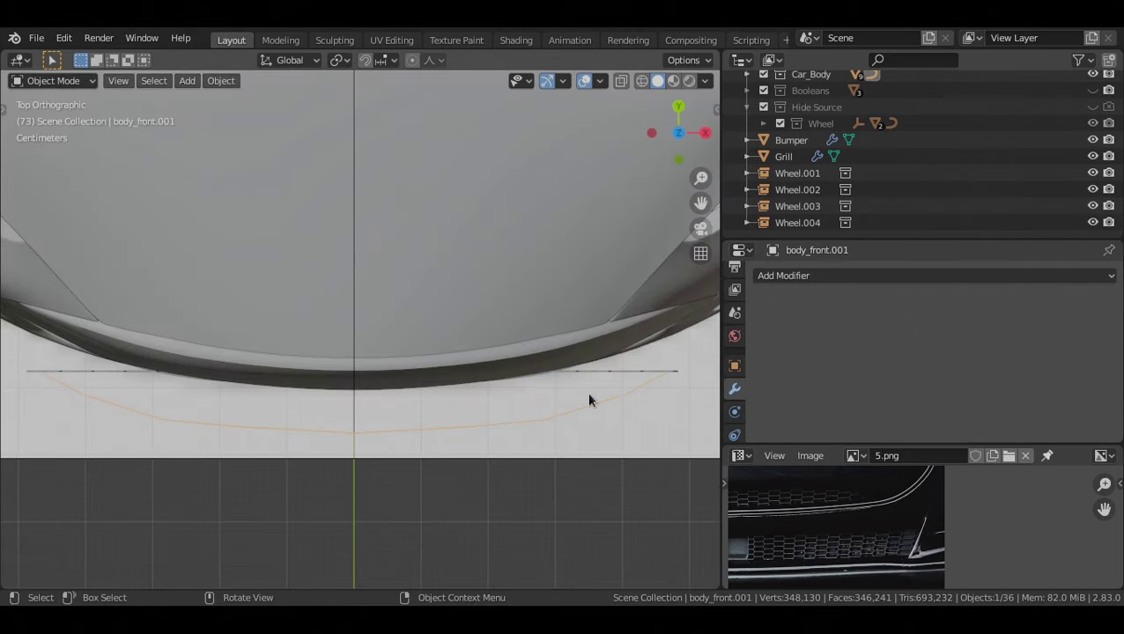
{"action": "left_click", "coordinate": [834, 278]}
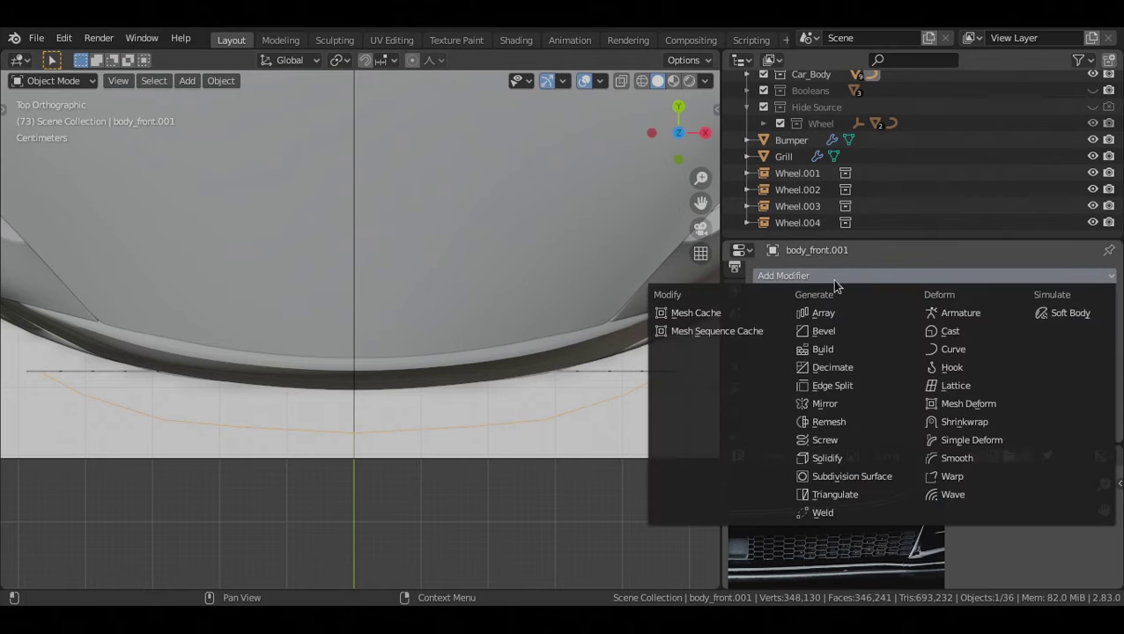
{"action": "left_click", "coordinate": [841, 476]}
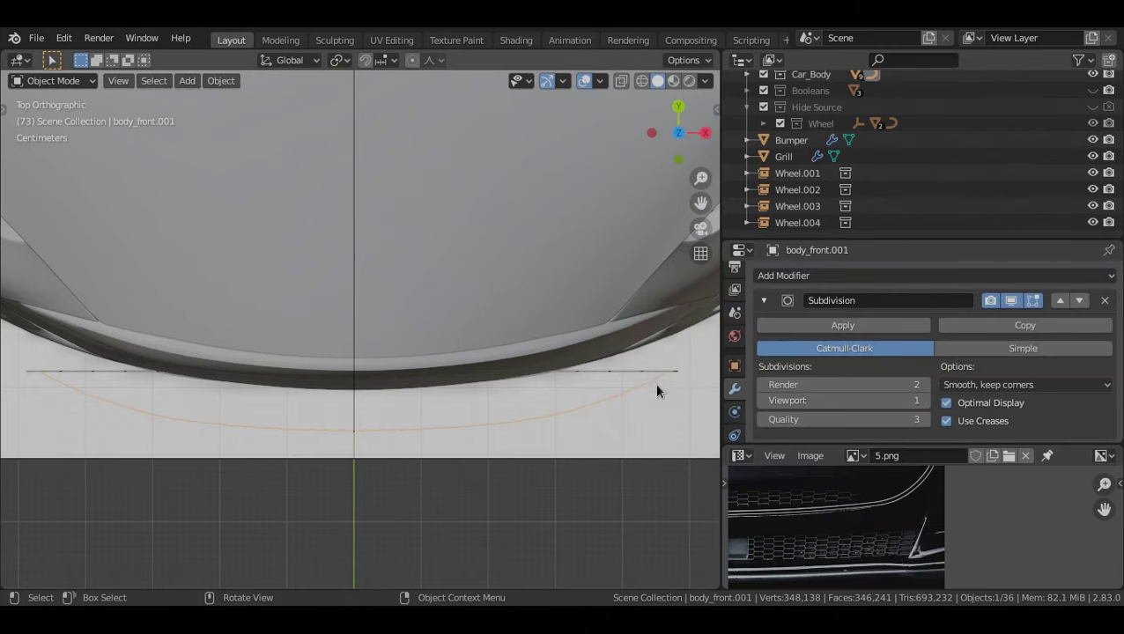
Add a Curve modifier to the Grill, place it above Solidify, and start picking its deform object
{"action": "middle_click_drag", "start_coordinate": [35, 408], "coordinate": [442, 250]}
{"action": "left_click", "coordinate": [404, 399]}
{"action": "middle_click_drag", "start_coordinate": [459, 359], "coordinate": [422, 376]}
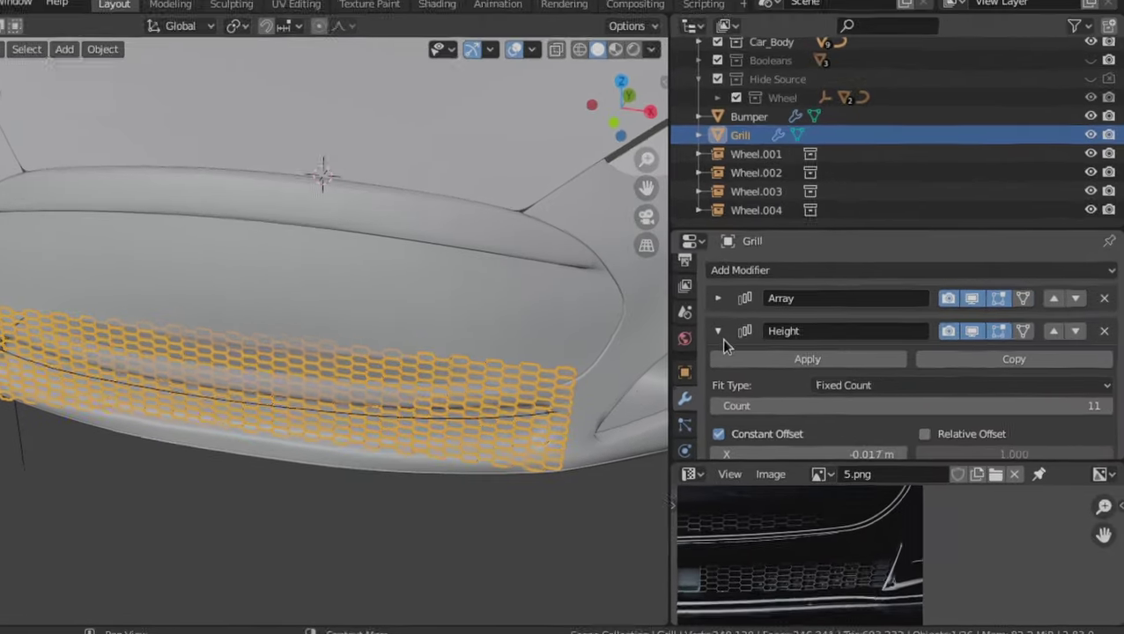
{"action": "left_click", "coordinate": [764, 329]}
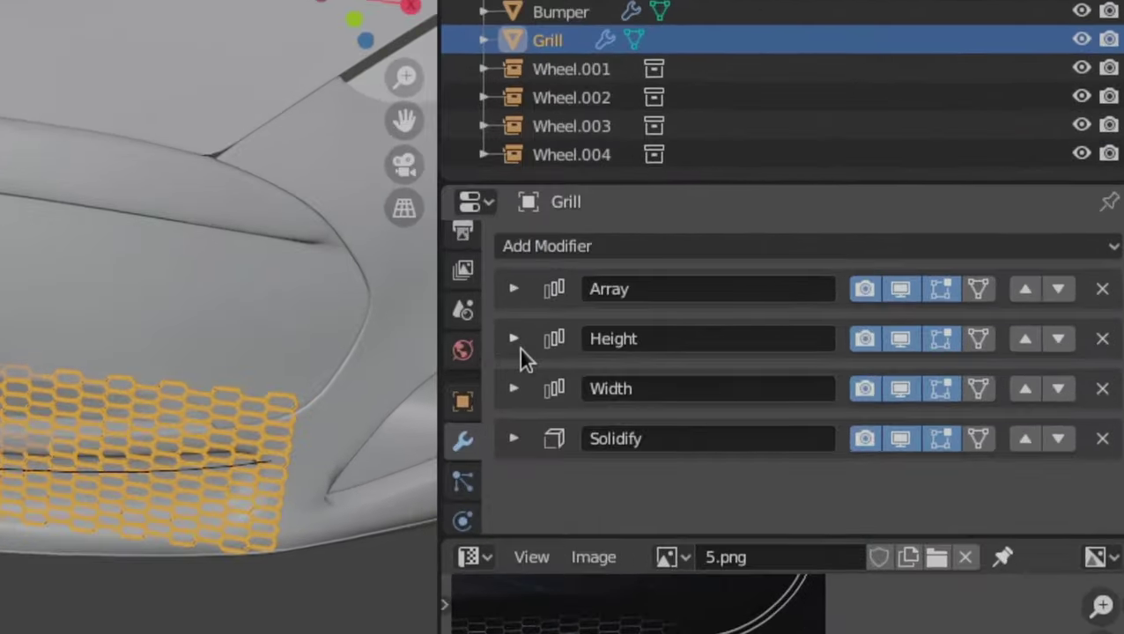
{"action": "left_click", "coordinate": [562, 245]}
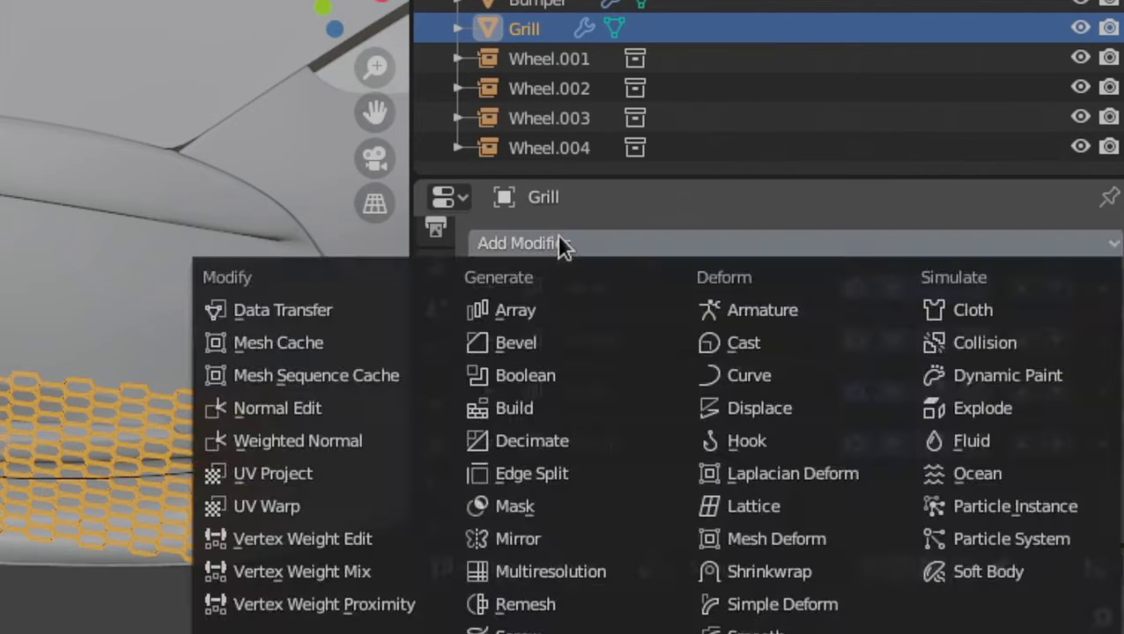
{"action": "left_click", "coordinate": [712, 373]}
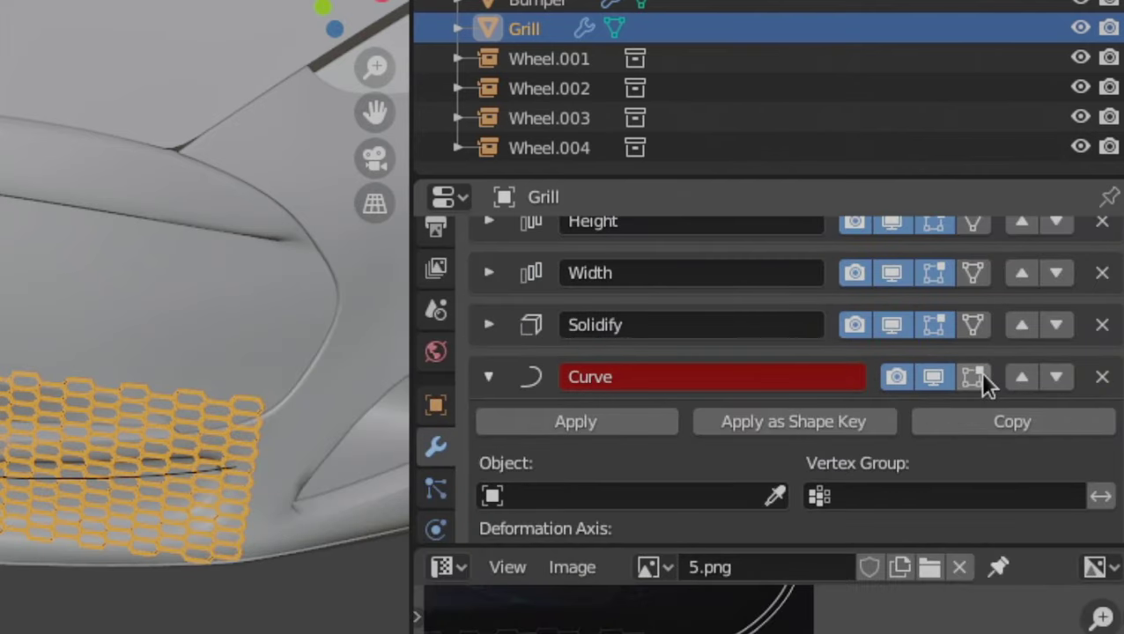
{"action": "left_click", "coordinate": [1034, 379]}
{"action": "left_click", "coordinate": [777, 444]}
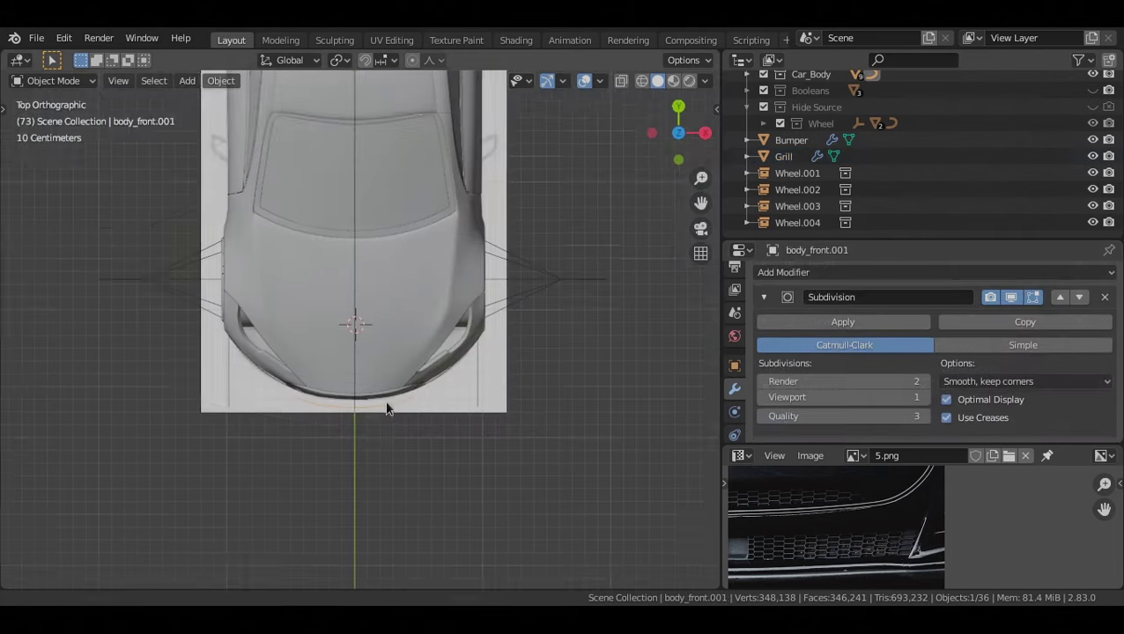
Snap the 3D cursor to the middle control point of the body_front.001 guide curve
{"action": "scroll", "coordinate": [392, 406], "scroll_direction": "up", "scroll_amount": 5}
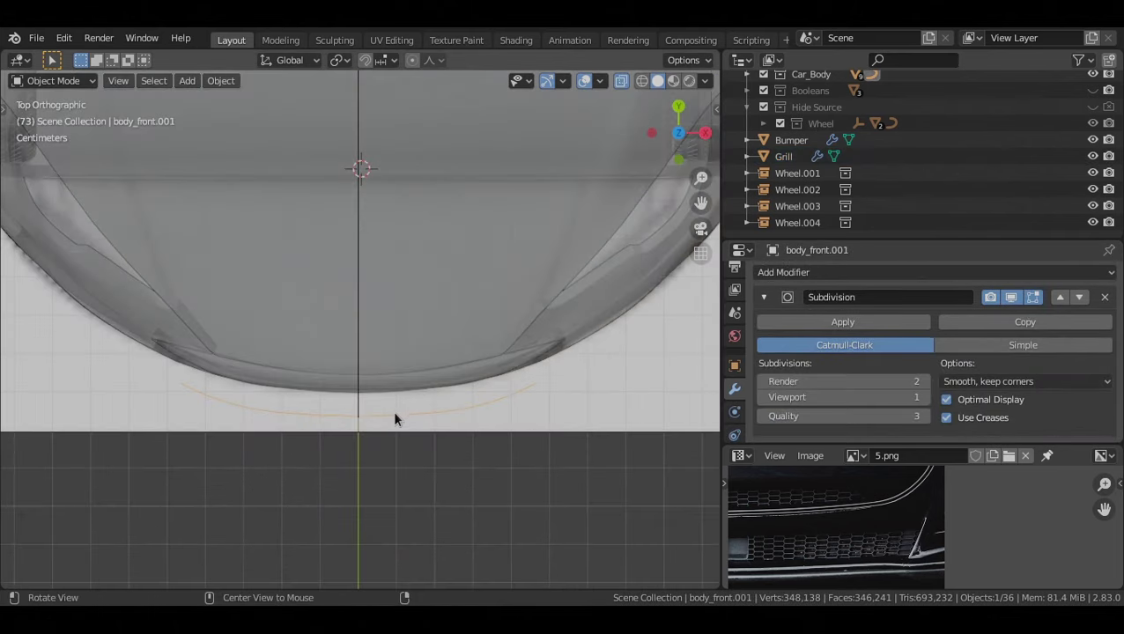
{"action": "scroll", "coordinate": [419, 430], "scroll_direction": "down", "scroll_amount": 4}
{"action": "middle_click_drag", "start_coordinate": [402, 92], "coordinate": [391, 454], "text": "shift"}
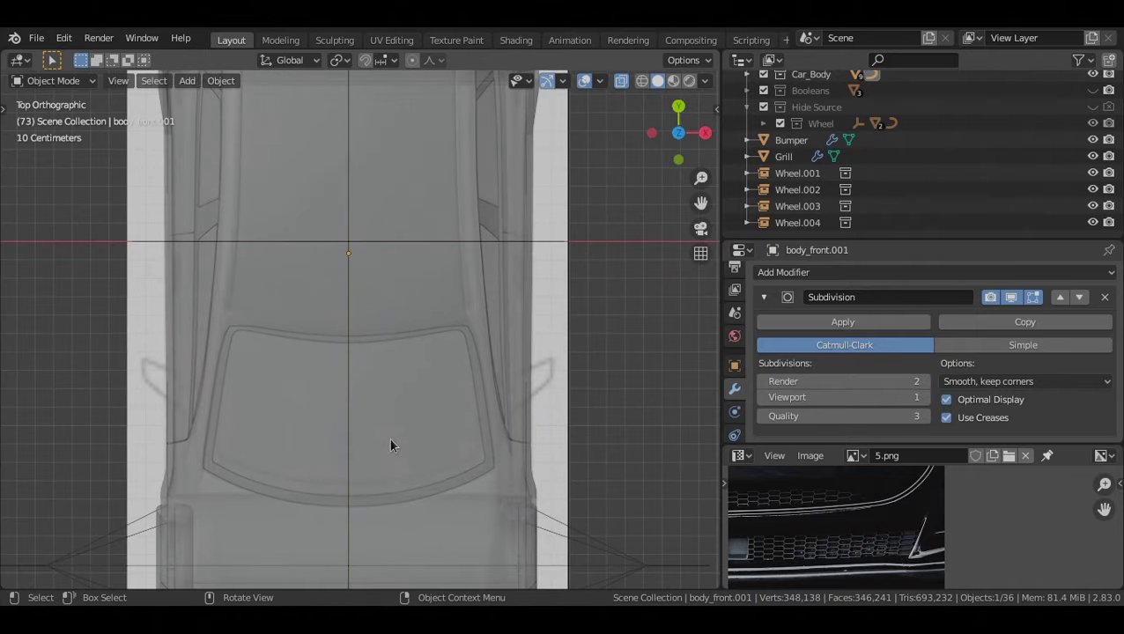
{"action": "scroll", "coordinate": [432, 402], "scroll_direction": "down", "scroll_amount": 4}
{"action": "middle_click", "coordinate": [405, 401], "text": "alt"}
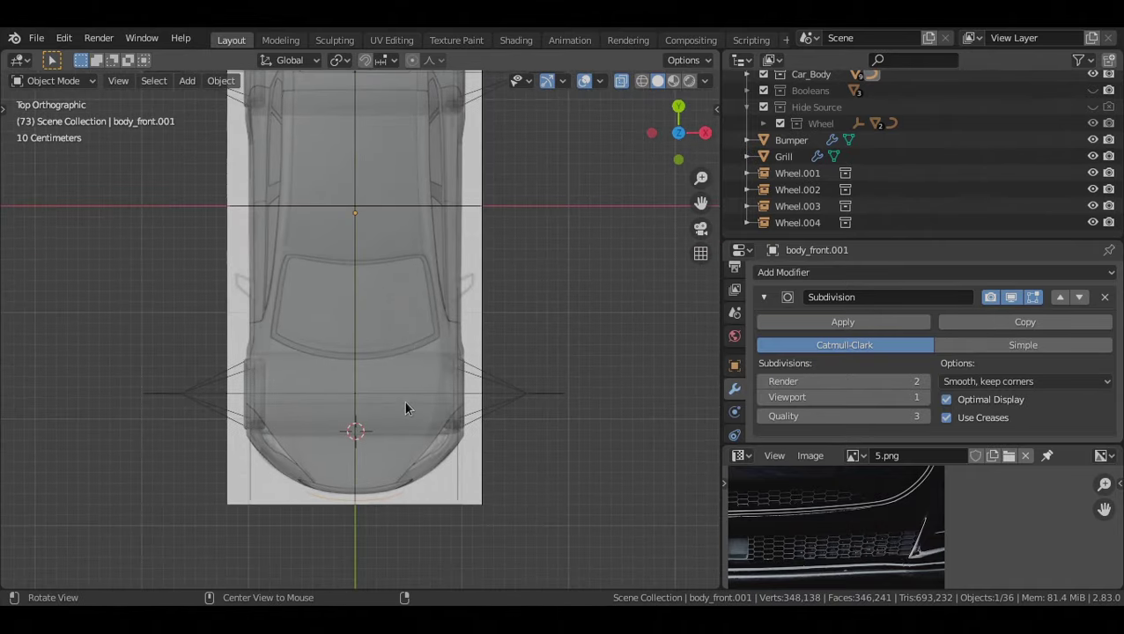
{"action": "middle_click_drag", "start_coordinate": [405, 402], "coordinate": [384, 236]}
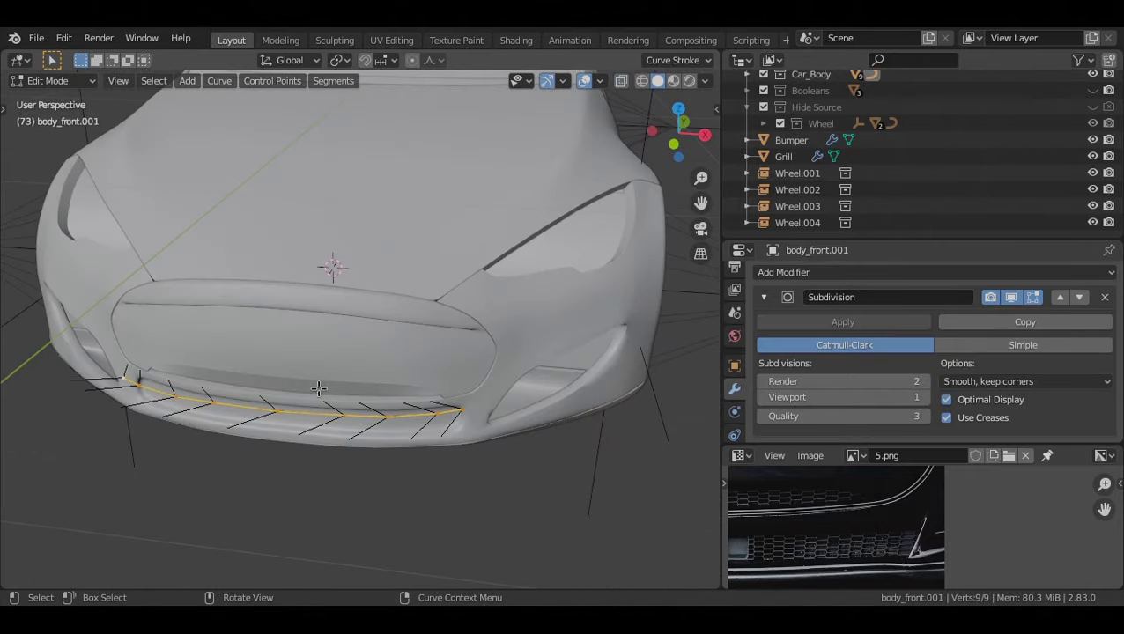
{"action": "middle_click_drag", "start_coordinate": [318, 389], "coordinate": [326, 412]}
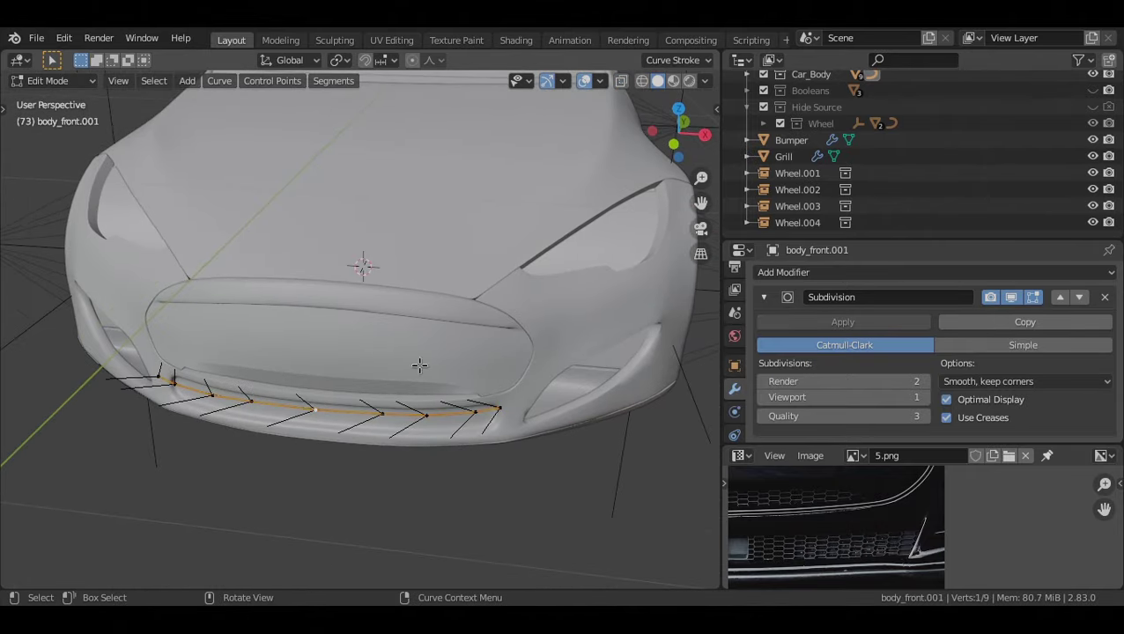
{"action": "key", "text": "shift+s"}
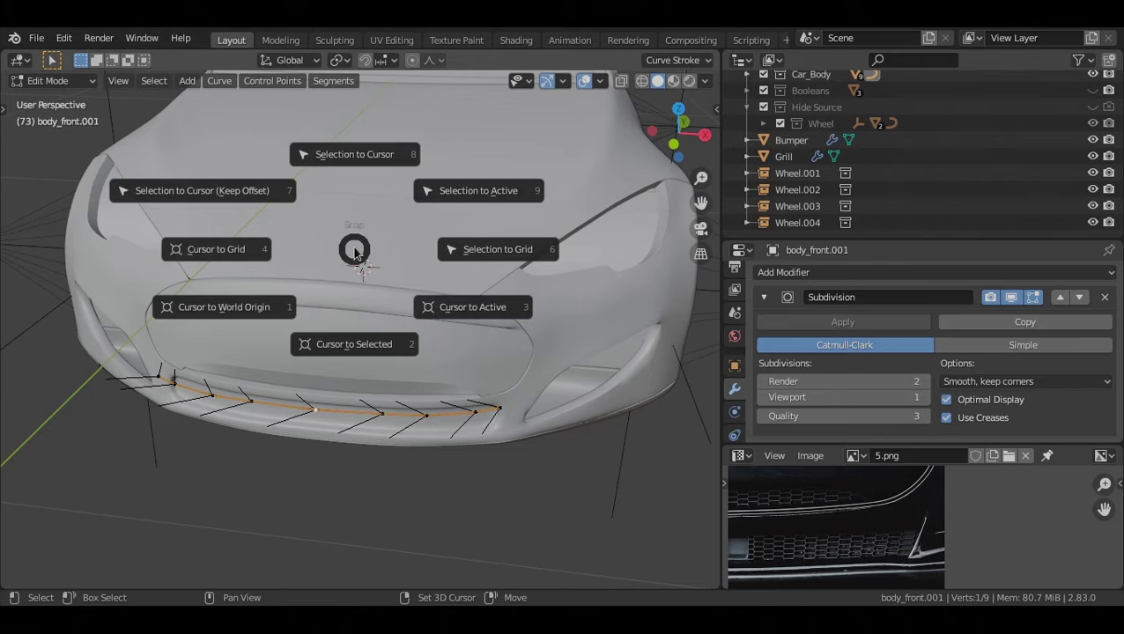
{"action": "left_click", "coordinate": [347, 350]}
{"action": "key", "text": "Tab"}
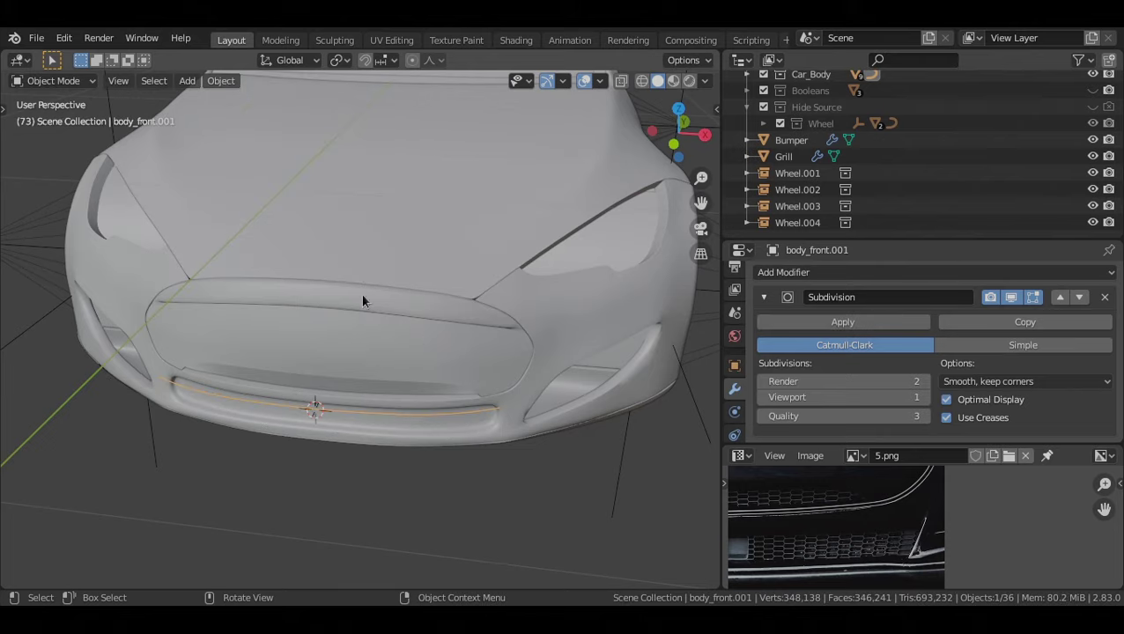
Set the guide curve's origin to the 3D cursor
{"action": "right_click", "coordinate": [376, 257]}
{"action": "mouse_move", "coordinate": [338, 363]}
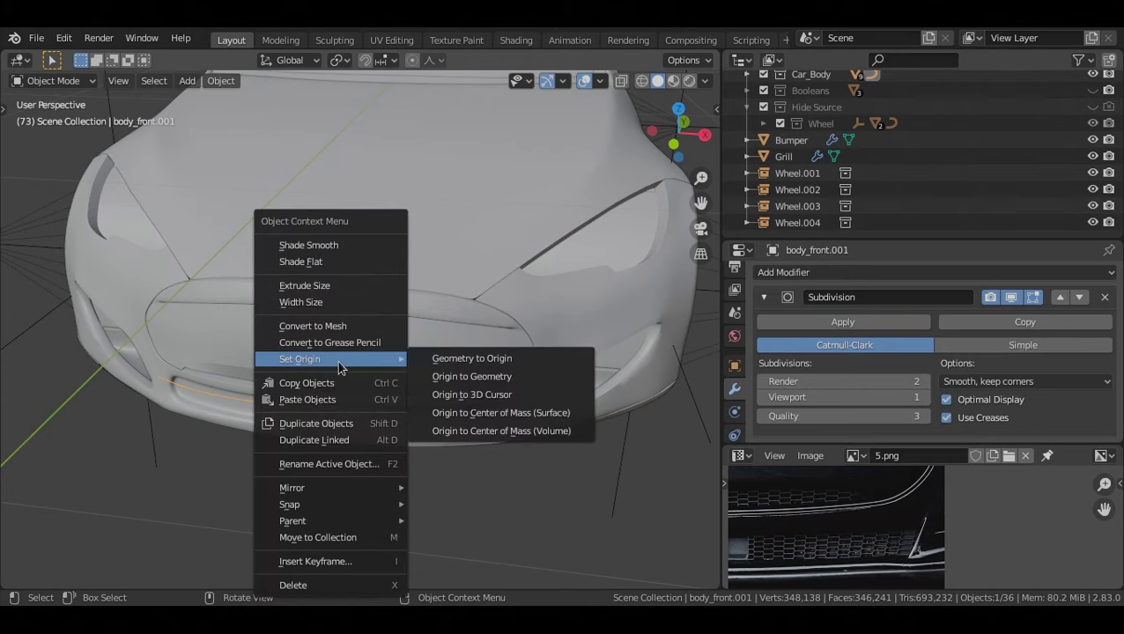
{"action": "left_click", "coordinate": [546, 393]}
{"action": "middle_click_drag", "start_coordinate": [526, 392], "coordinate": [462, 339]}
Move the Grill about -0.02 m along the global Y axis to seat it in the bumper openings
{"action": "key", "text": "alt+a"}
{"action": "key", "text": "KP_1"}
{"action": "scroll", "coordinate": [348, 370], "scroll_direction": "up", "scroll_amount": 3}
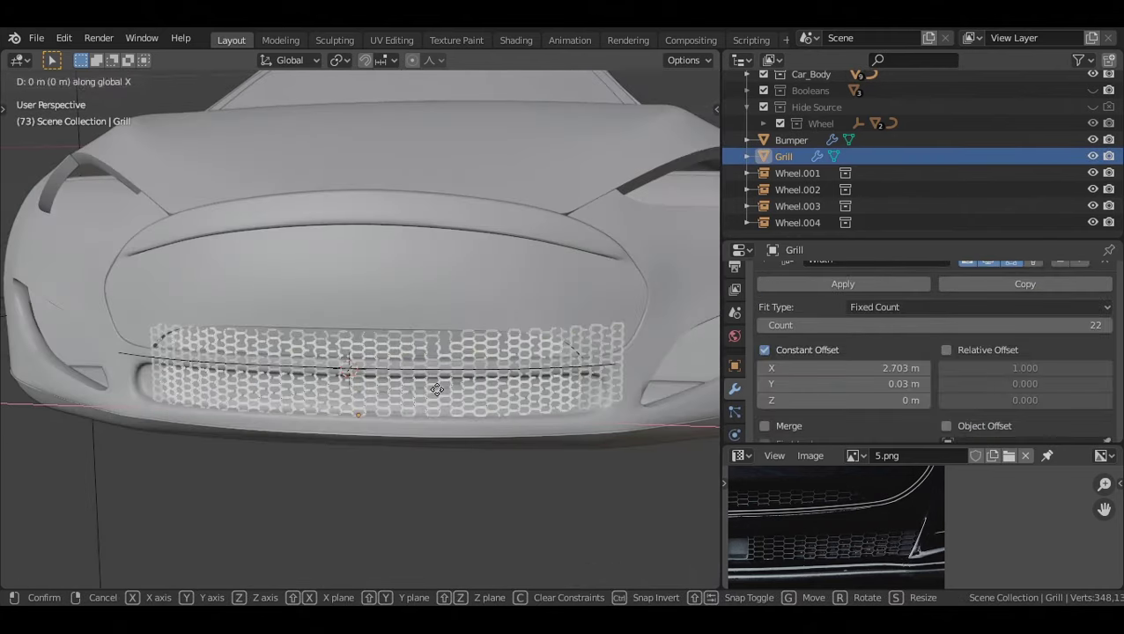
{"action": "key", "text": "y"}
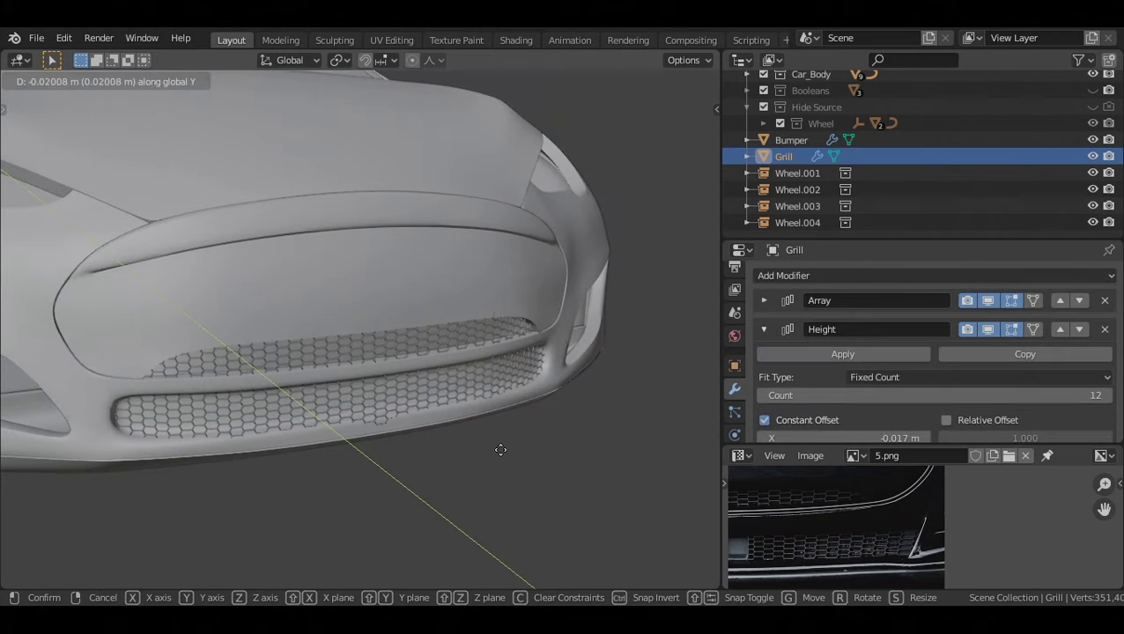
{"action": "middle_click_drag", "start_coordinate": [453, 350], "coordinate": [393, 395]}
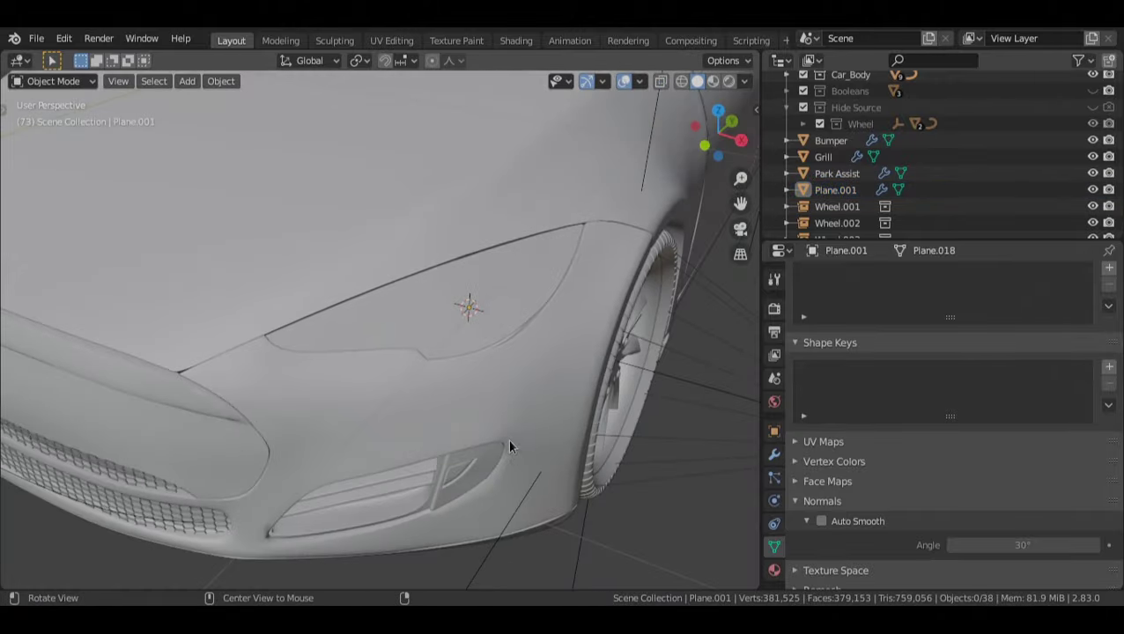
Extrude the end edge of the Light rim by about 0.029 m along the headlight's lower outline and adjust its position
{"action": "middle_click_drag", "start_coordinate": [509, 439], "coordinate": [582, 420]}
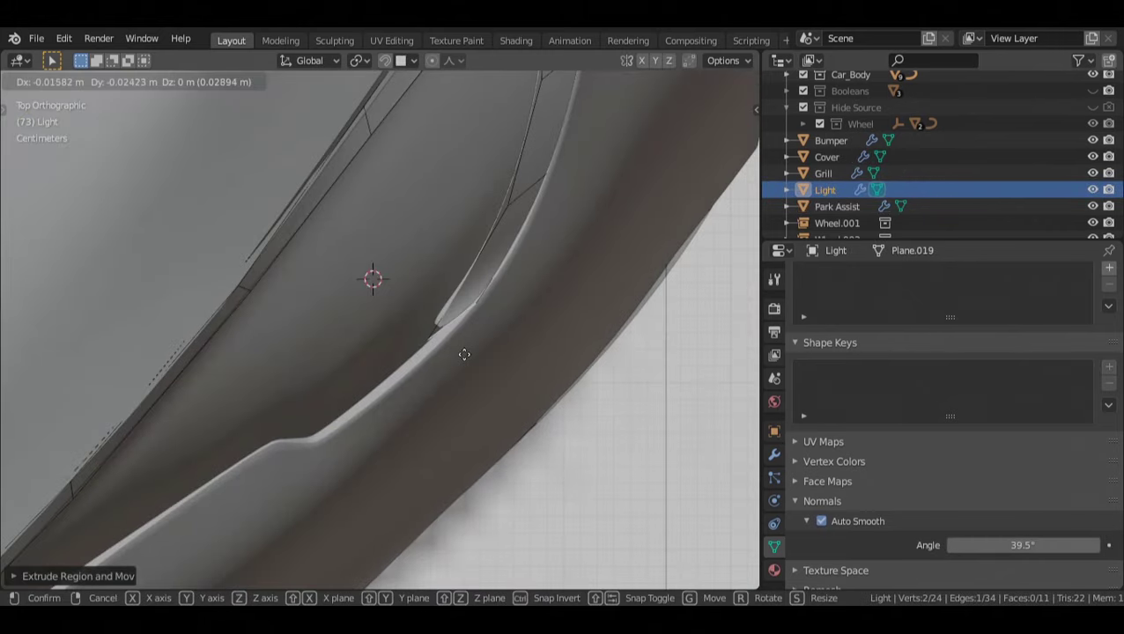
{"action": "left_click", "coordinate": [396, 419]}
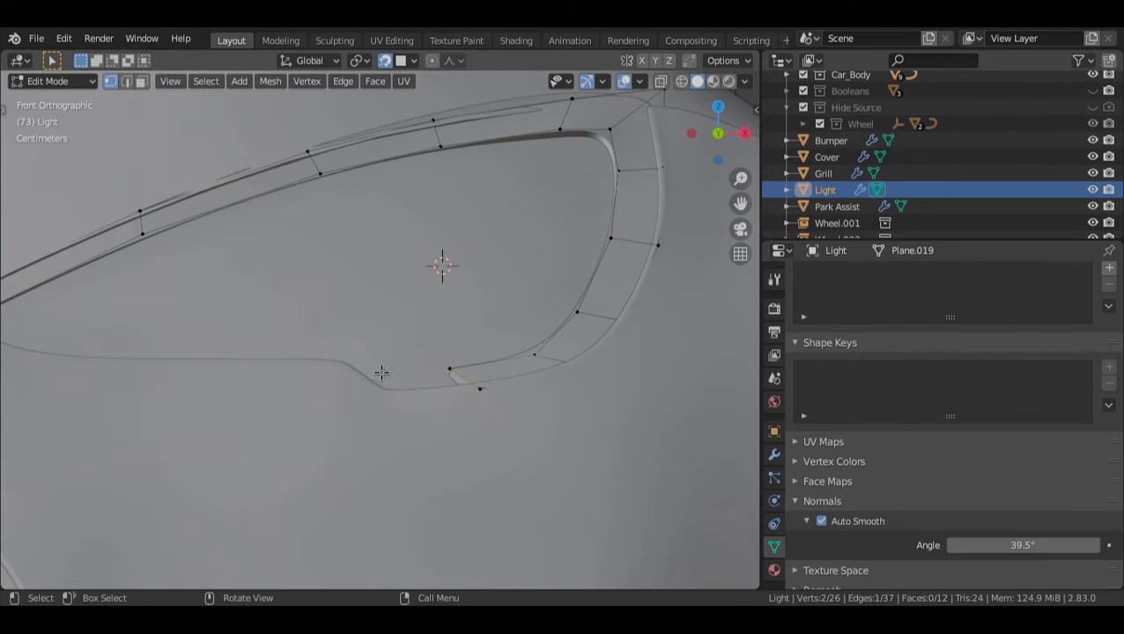
{"action": "key", "text": "g"}
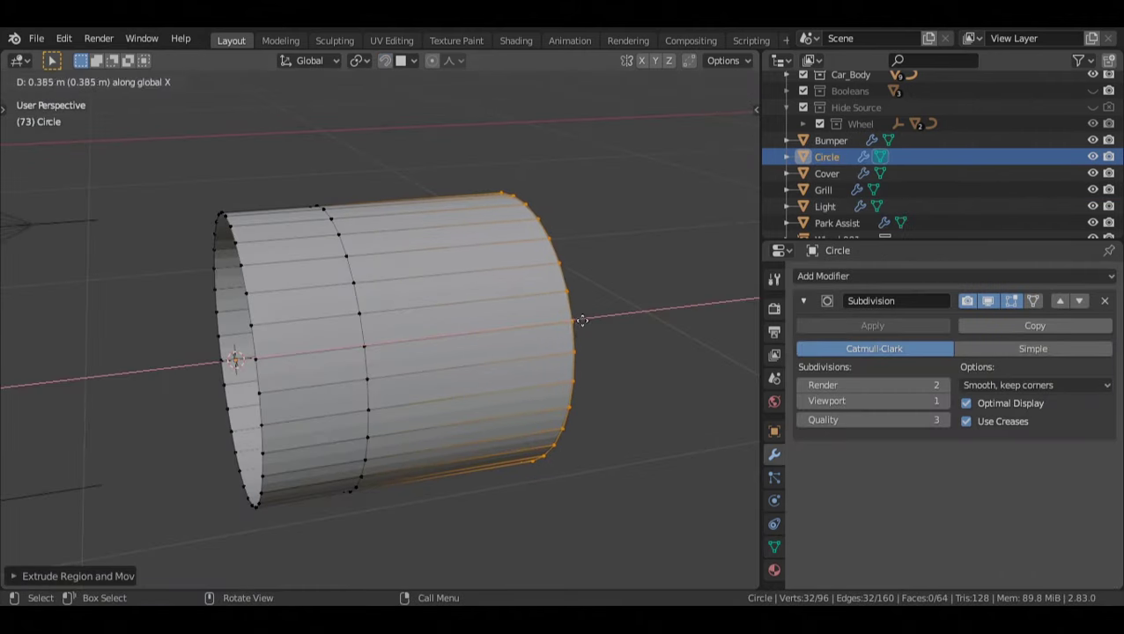
Extrude the Circle's end ring along X into two further tube sections and preview seven loop cuts on the middle section
{"action": "left_click", "coordinate": [582, 321]}
{"action": "middle_click_drag", "start_coordinate": [583, 320], "coordinate": [440, 310], "text": "shift"}
{"action": "key", "text": "e"}
{"action": "key", "text": "x"}
{"action": "left_click", "coordinate": [680, 308]}
{"action": "key", "text": "ctrl+r"}
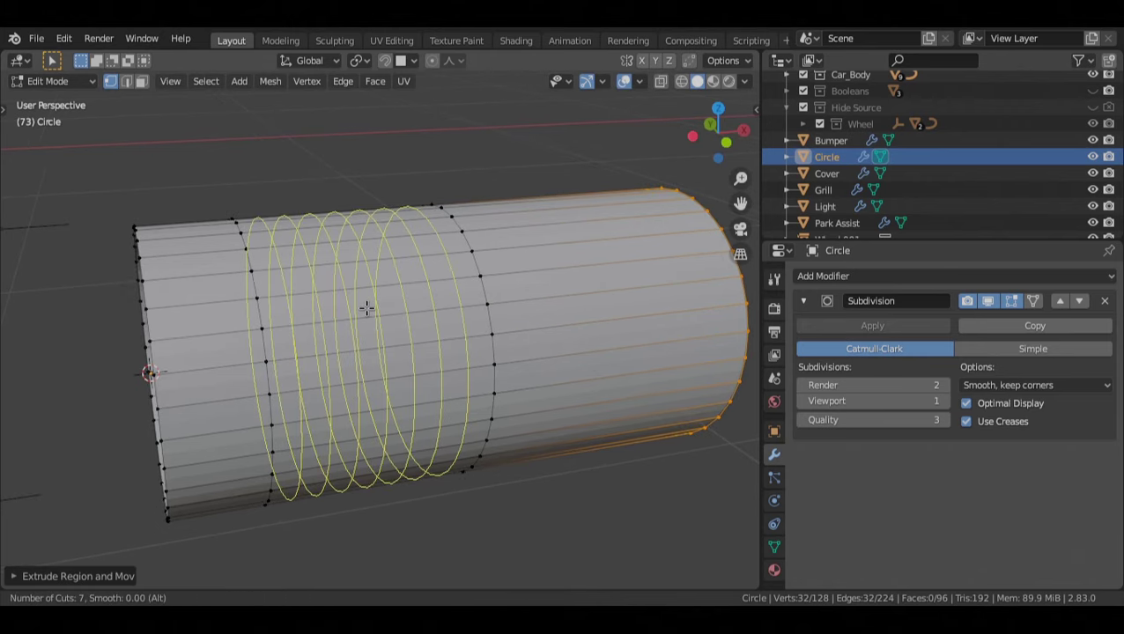
Crease the three groove edge loops around the tube and bevel them into narrow bands
{"action": "key", "text": "shift+e"}
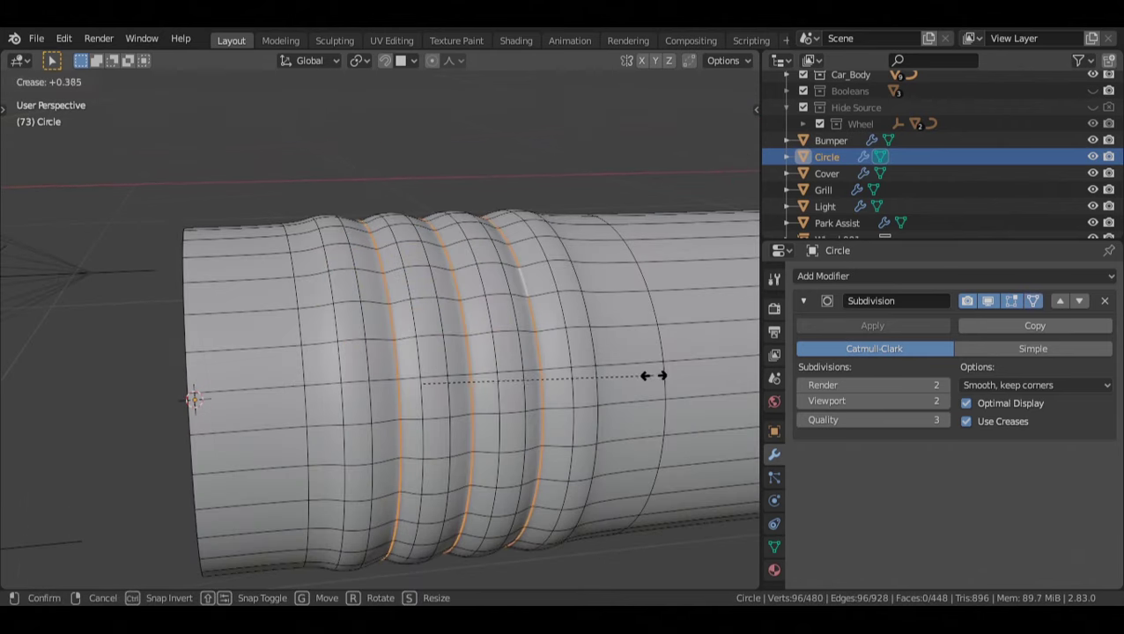
{"action": "left_click", "coordinate": [671, 373]}
{"action": "middle_click_drag", "start_coordinate": [671, 372], "coordinate": [595, 195]}
{"action": "key", "text": "ctrl+b"}
{"action": "left_click", "coordinate": [668, 326]}
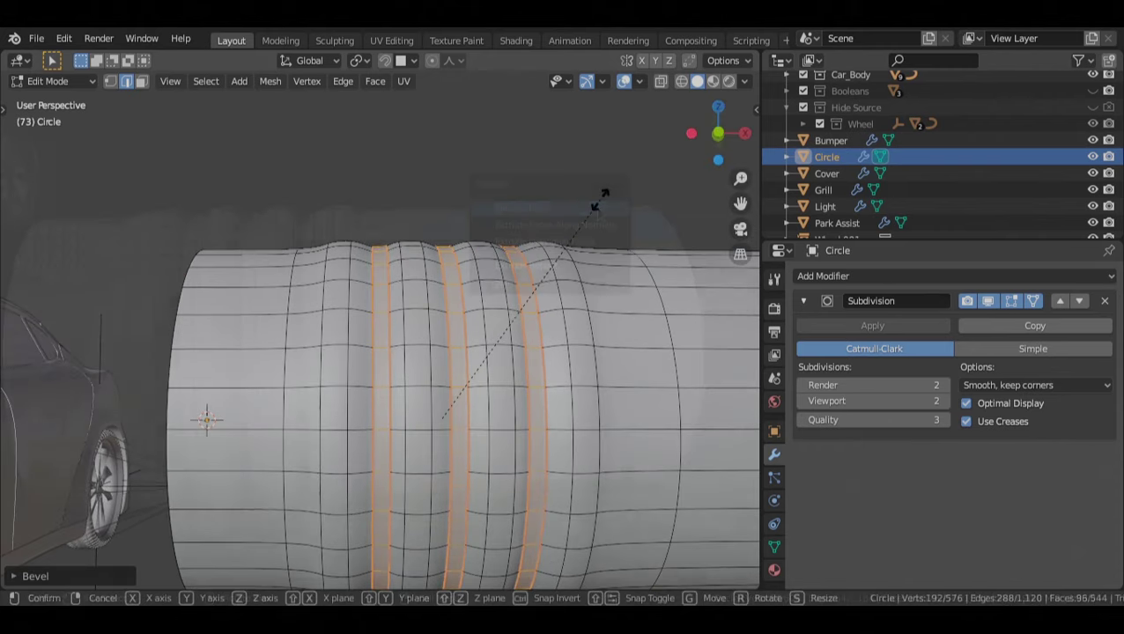
Extrude the alternating faces of the section beside the grooves along their normals
{"action": "key", "text": "alt+e"}
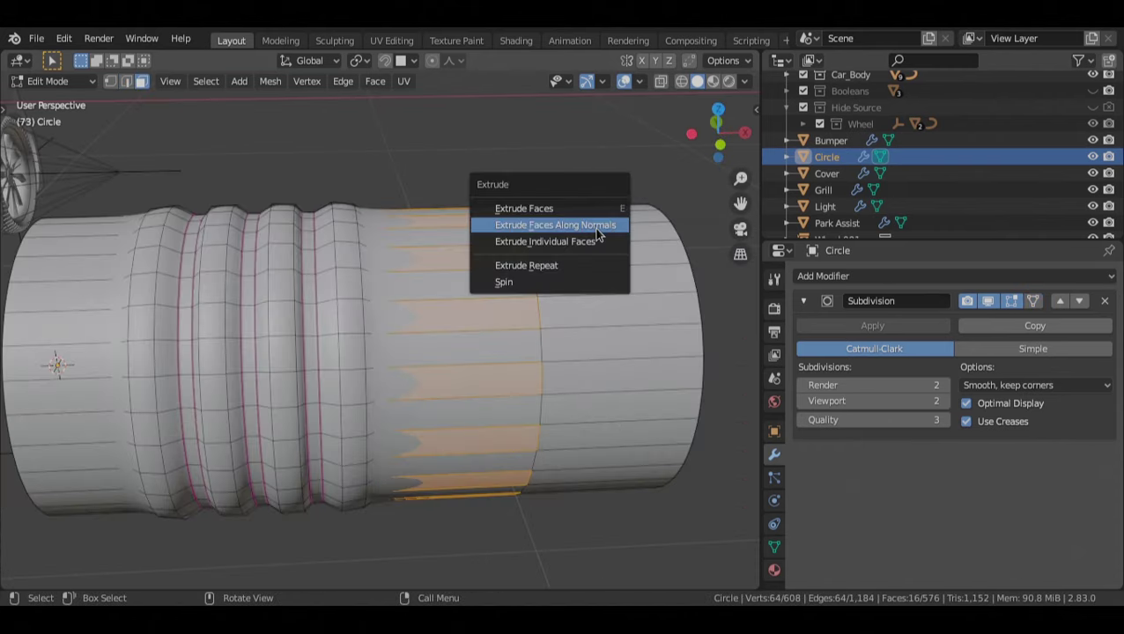
{"action": "left_click", "coordinate": [598, 227]}
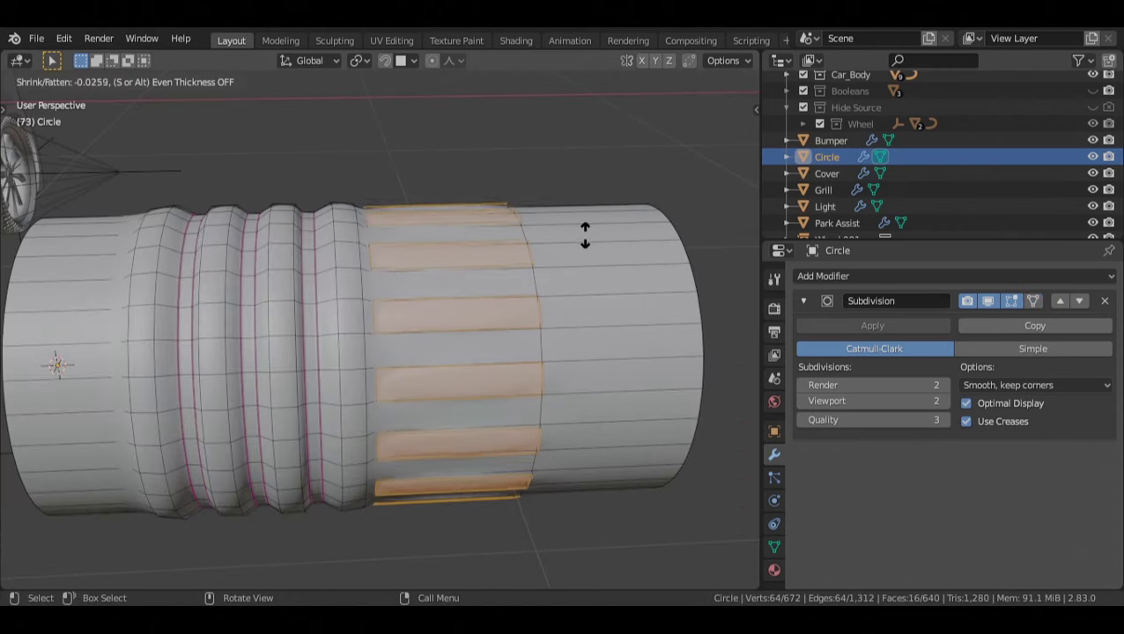
{"action": "left_click", "coordinate": [590, 245]}
Scale and crease the edge ring at the tube's open end and extrude it again
{"action": "middle_click_drag", "start_coordinate": [591, 246], "coordinate": [520, 228]}
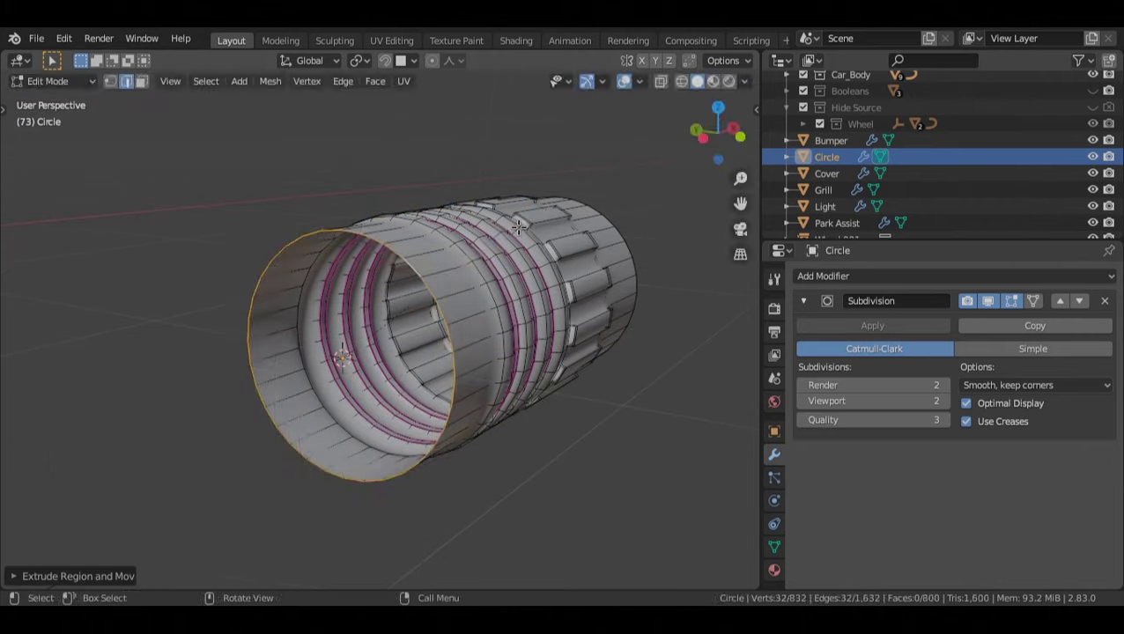
{"action": "key", "text": "s"}
{"action": "left_click", "coordinate": [507, 222]}
{"action": "key", "text": "shift+e"}
{"action": "left_click", "coordinate": [557, 187]}
{"action": "key", "text": "e"}
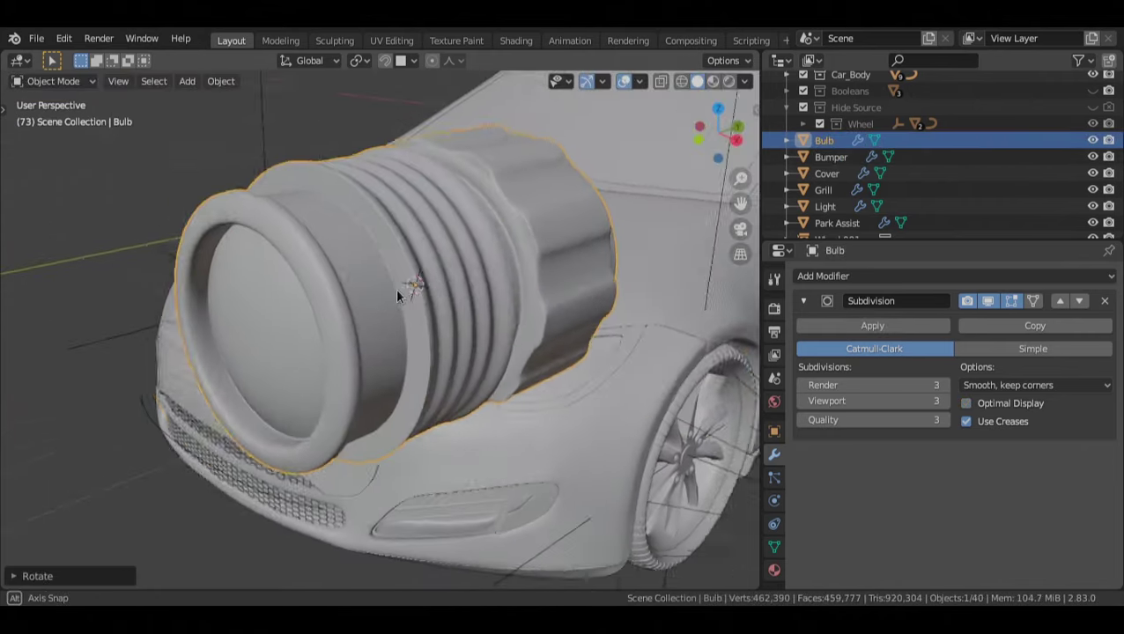
Open the Bulb mesh for editing and clear its selection
{"action": "mouse_move", "coordinate": [396, 288]}
{"action": "middle_mouse_down"}
{"action": "mouse_move", "coordinate": [286, 299]}
{"action": "mouse_move", "coordinate": [240, 286]}
{"action": "mouse_move", "coordinate": [411, 273]}
{"action": "mouse_move", "coordinate": [397, 293]}
{"action": "middle_mouse_up"}
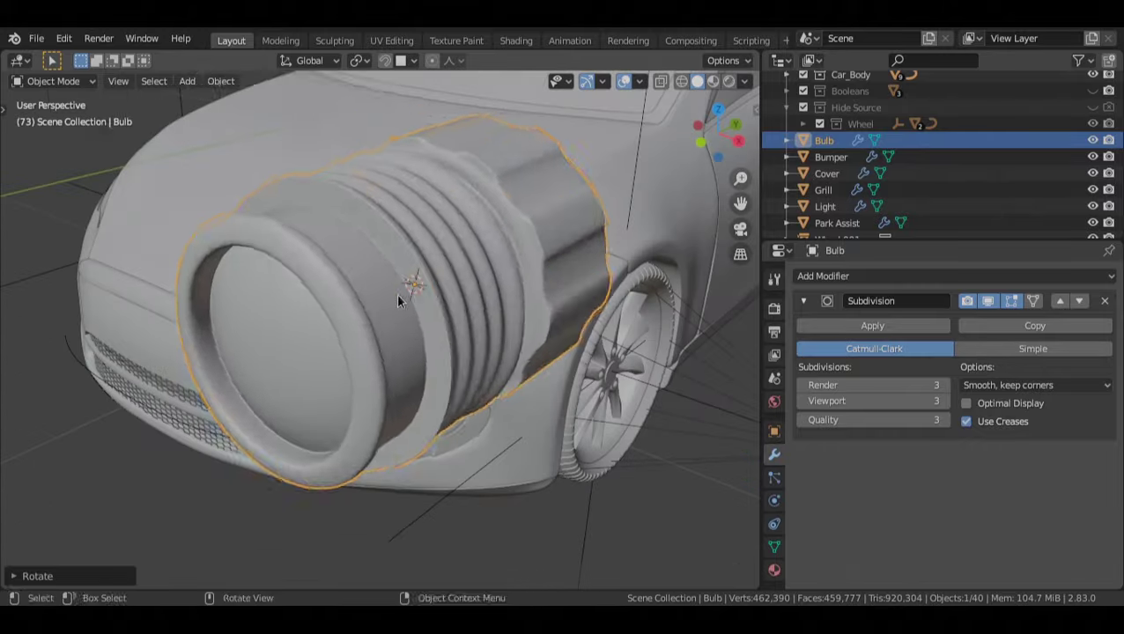
{"action": "key", "text": "Tab"}
{"action": "middle_click_drag", "start_coordinate": [663, 299], "coordinate": [519, 313]}
{"action": "key", "text": "alt+a"}
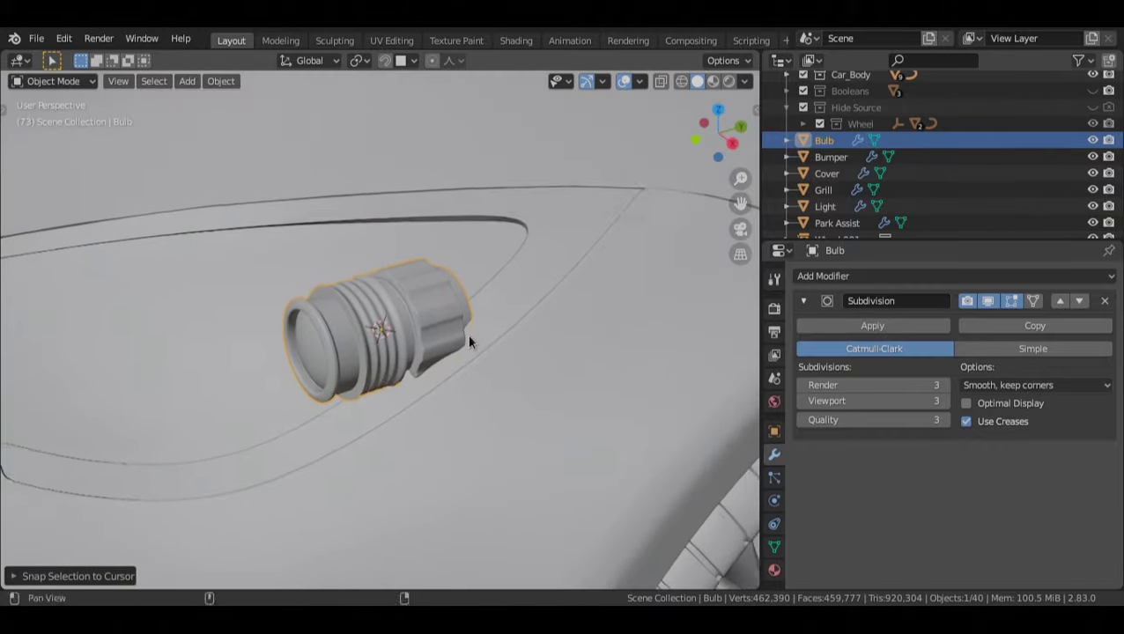
Move the Bulb along Z within the headlight, and reposition and rotate it in the right side view
{"action": "middle_click_drag", "start_coordinate": [467, 334], "coordinate": [509, 251]}
{"action": "key", "text": "g"}
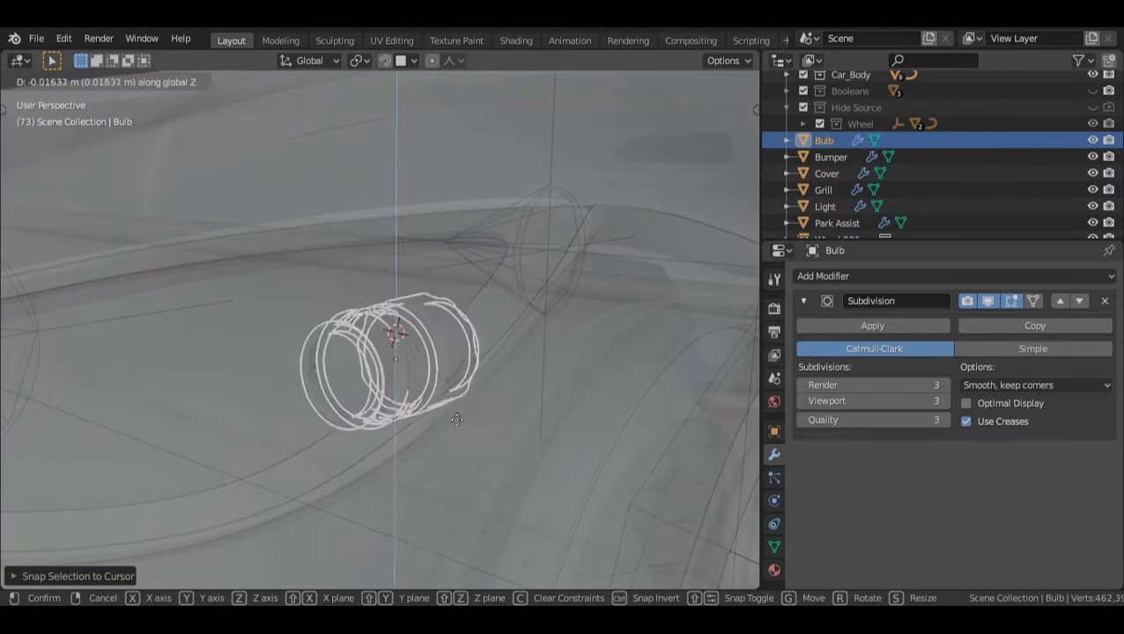
{"action": "left_click", "coordinate": [469, 334]}
{"action": "key", "text": "g"}
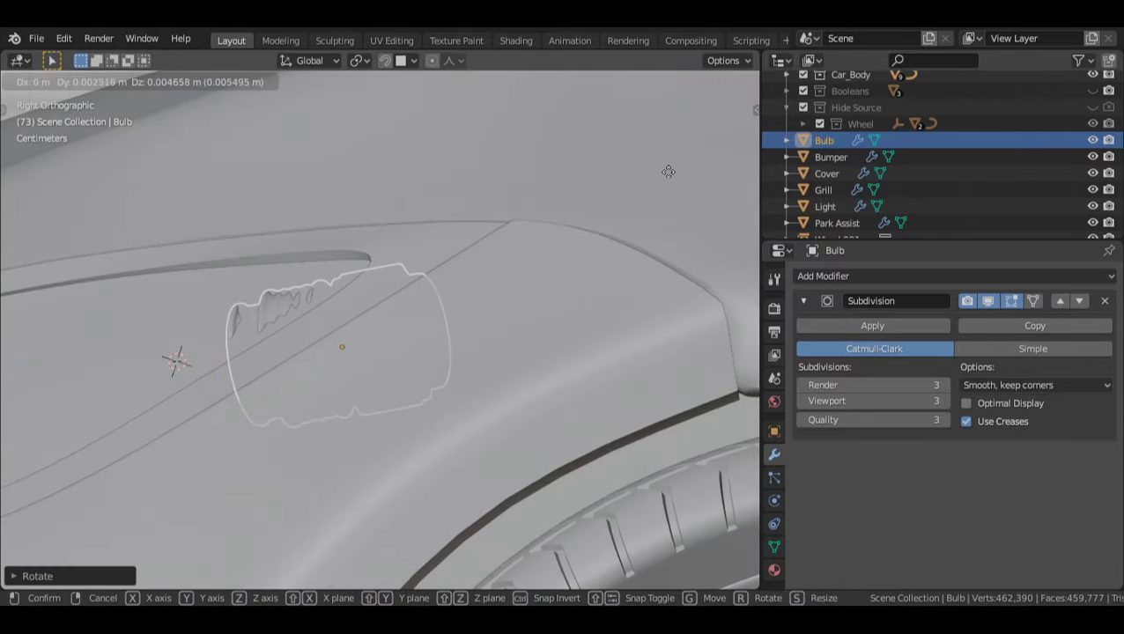
{"action": "left_click", "coordinate": [284, 303]}
{"action": "key", "text": "r"}
{"action": "left_click", "coordinate": [333, 236]}
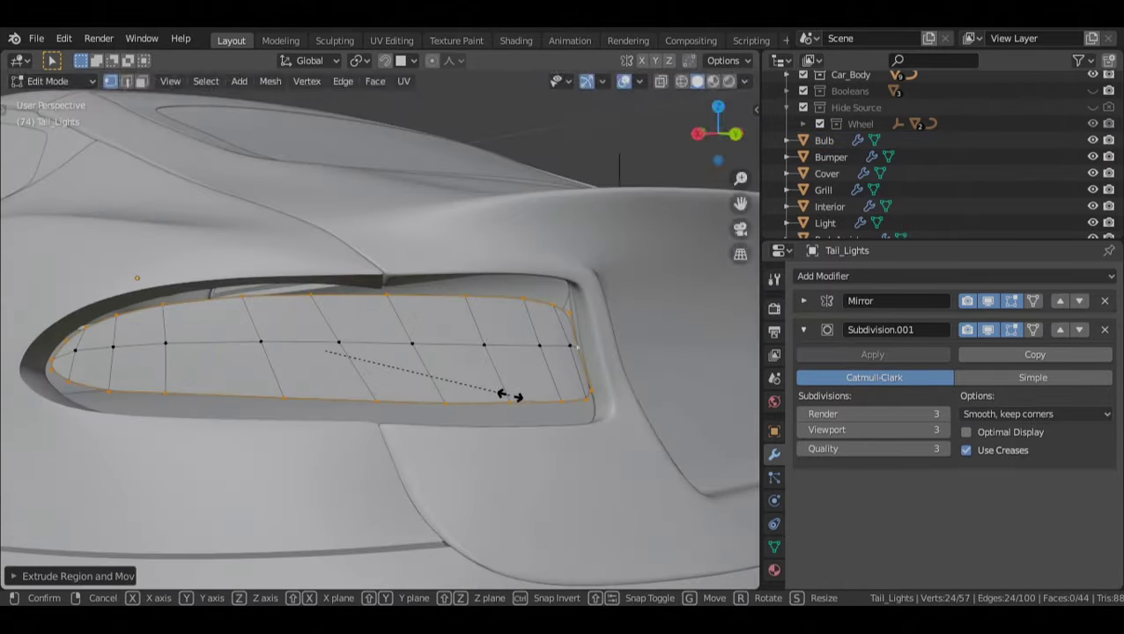
Scale the extruded Tail_Lights border and set a full crease of 1.000 on its outer edge loop
{"action": "left_click", "coordinate": [515, 401]}
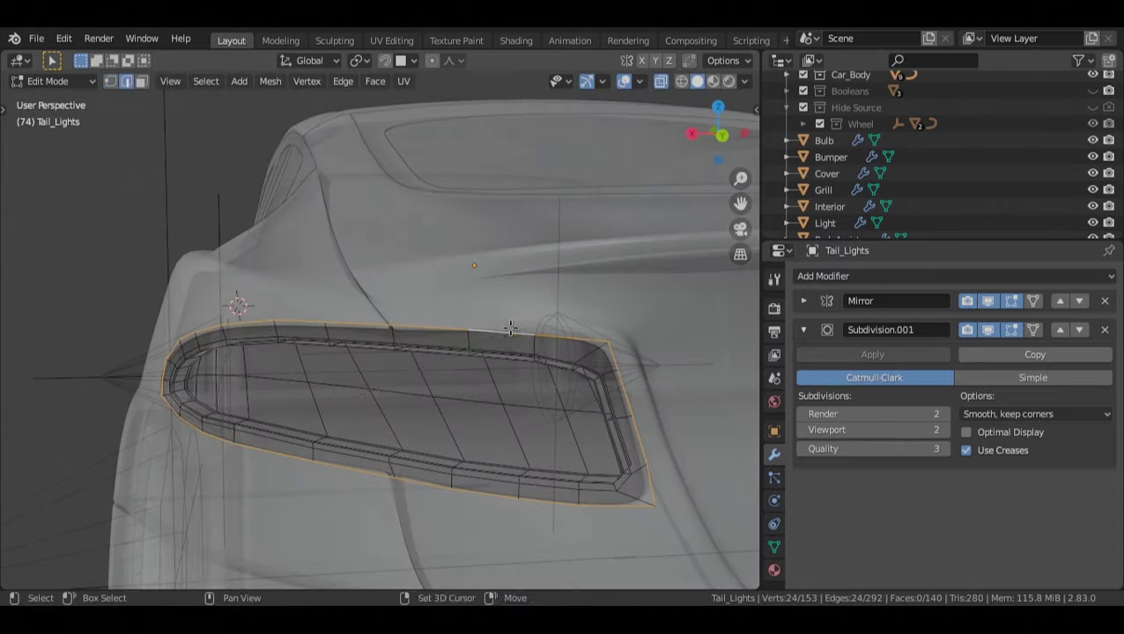
{"action": "key", "text": "shift+e"}
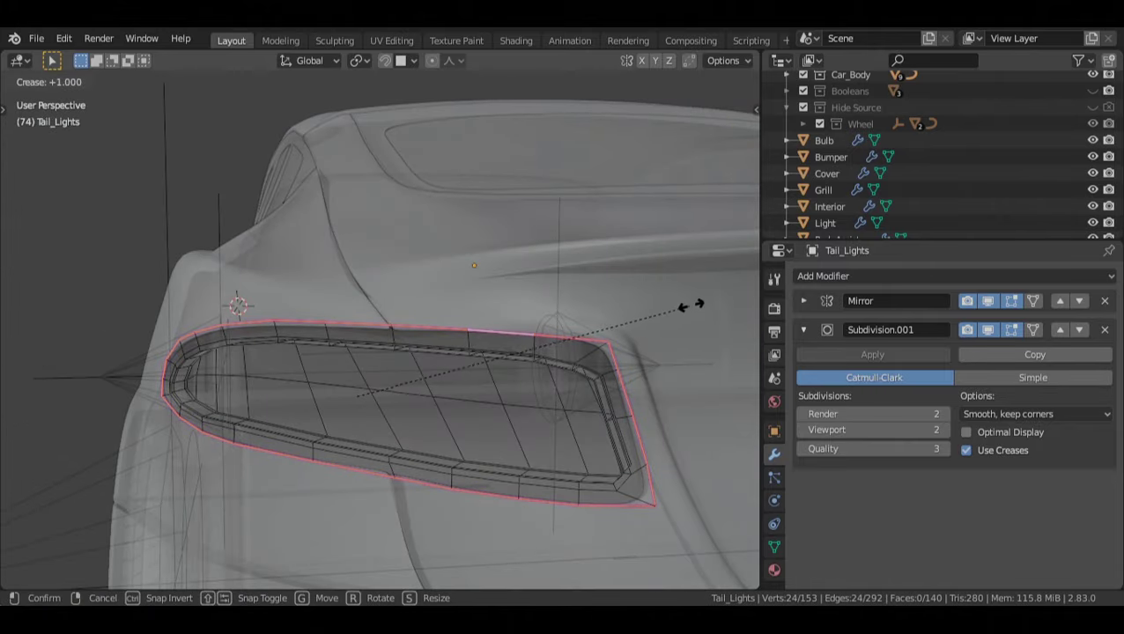
{"action": "left_click", "coordinate": [691, 304]}
{"action": "key", "text": "alt+a"}
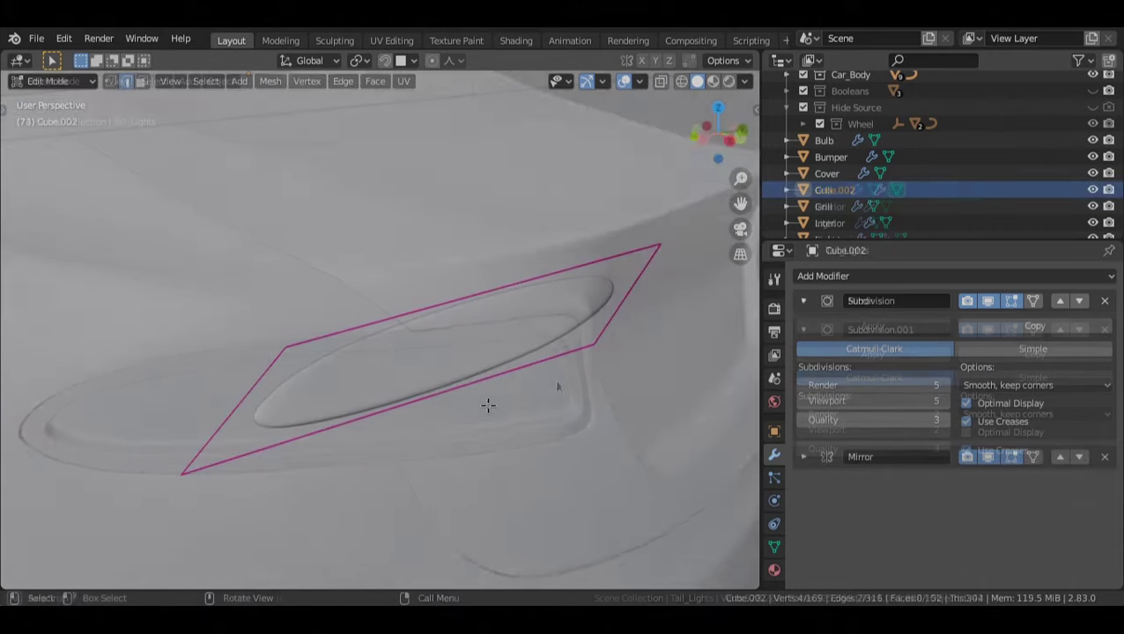
Crease the edges at the two pointed opposite corners of the door handle mesh Cube.002
{"action": "key", "text": "s"}
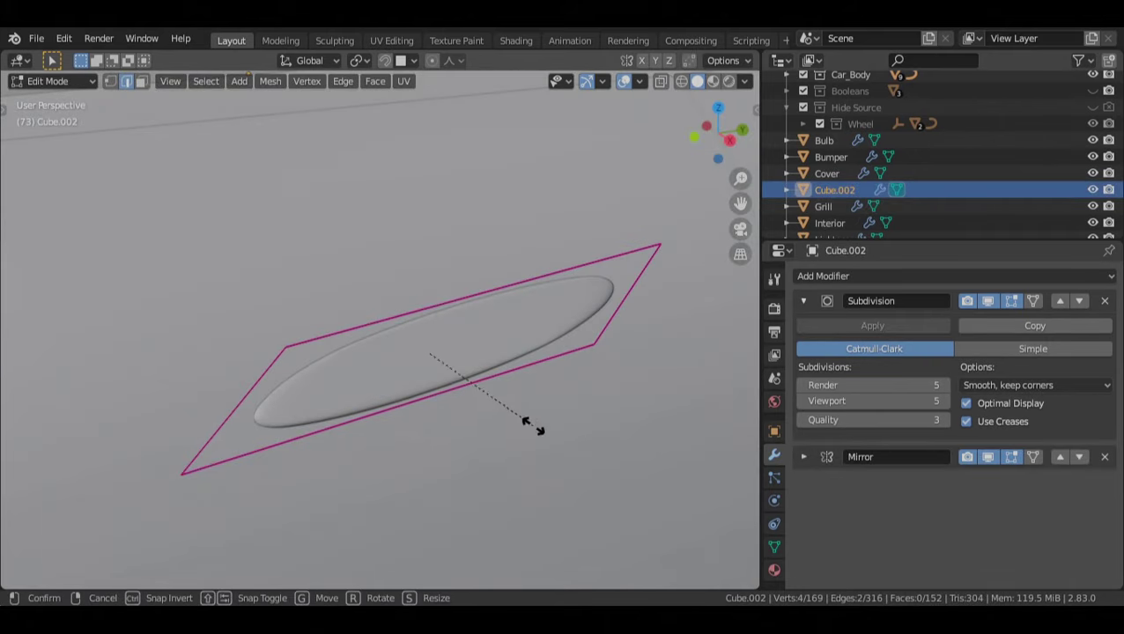
{"action": "left_click", "coordinate": [592, 450]}
{"action": "key", "text": "alt+z"}
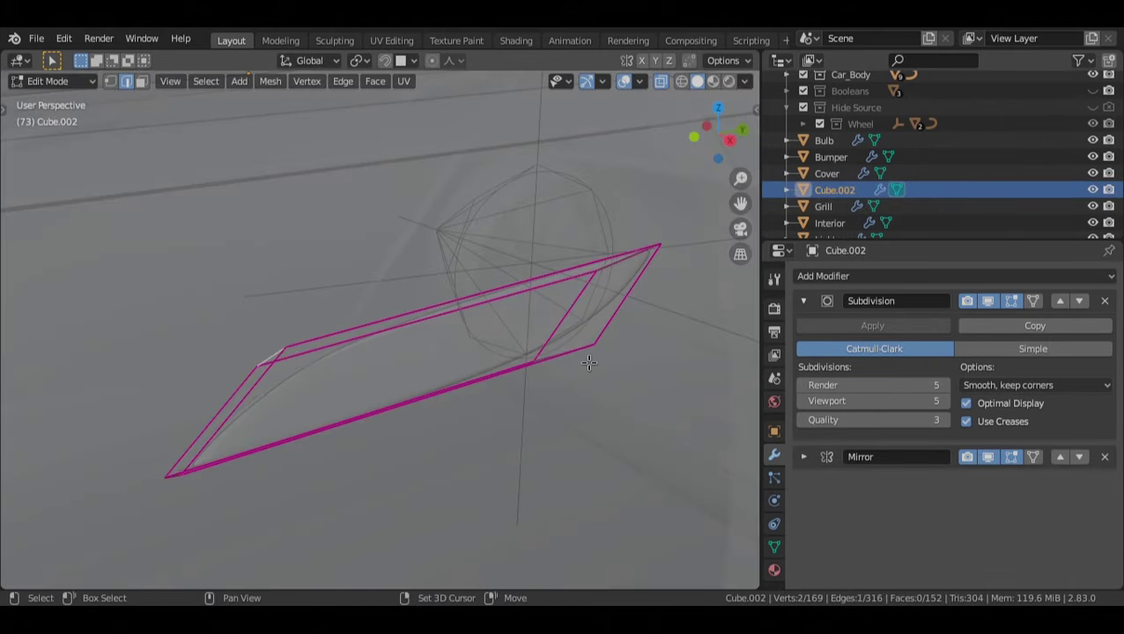
{"action": "middle_click_drag", "start_coordinate": [589, 363], "coordinate": [558, 346]}
Add a crease of about 0.284 to the edges at the door handle's two remaining corners and leave mesh editing
{"action": "key", "text": "alt+z"}
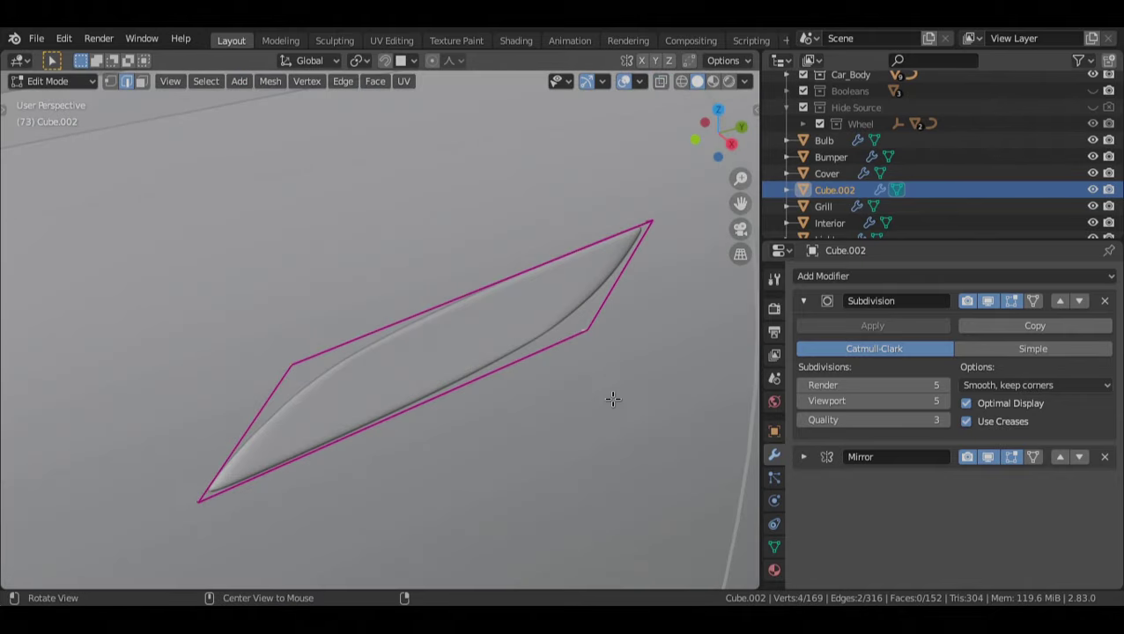
{"action": "key", "text": "shift+e"}
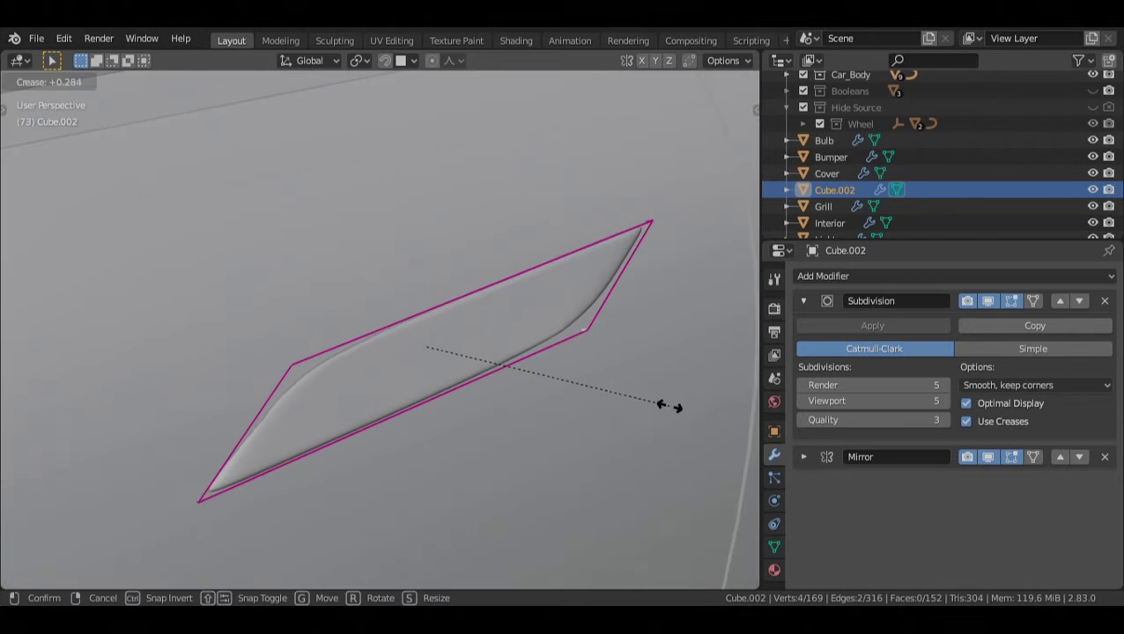
{"action": "left_click", "coordinate": [670, 406]}
{"action": "key", "text": "Tab"}
{"action": "left_click", "coordinate": [541, 375]}
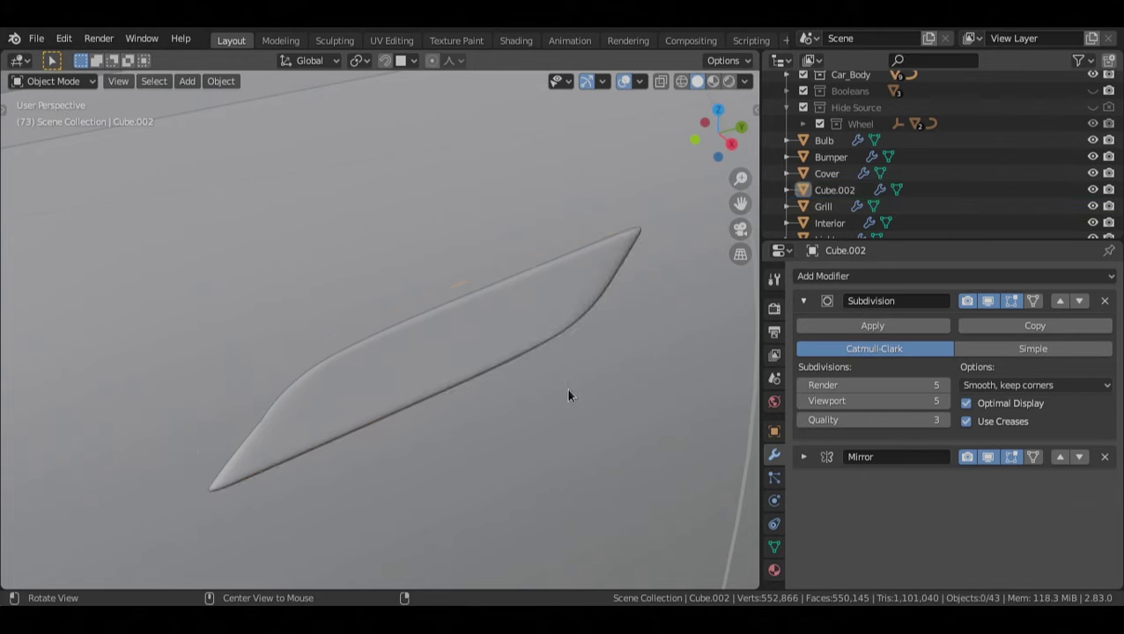
{"action": "middle_click_drag", "start_coordinate": [572, 394], "coordinate": [509, 387]}
{"action": "scroll", "coordinate": [508, 380], "scroll_direction": "down", "scroll_amount": 10}
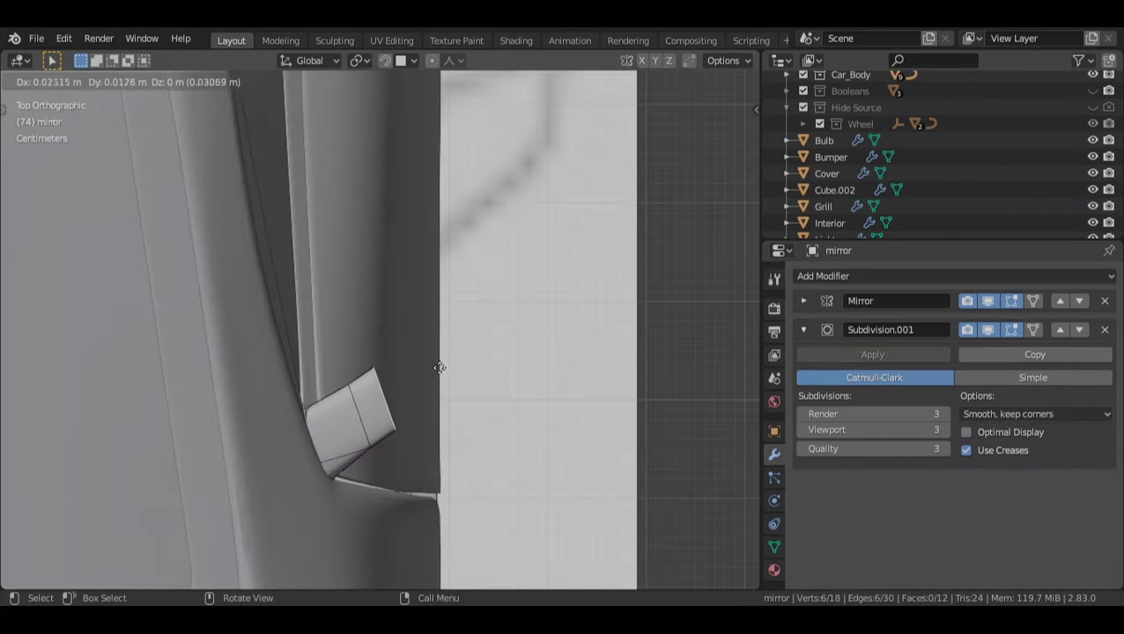
Extrude the side mirror's open end outward in the top view and reposition the extruded end
{"action": "left_click", "coordinate": [463, 350]}
{"action": "middle_click_drag", "start_coordinate": [464, 351], "coordinate": [466, 364], "text": "shift"}
{"action": "key", "text": "g"}
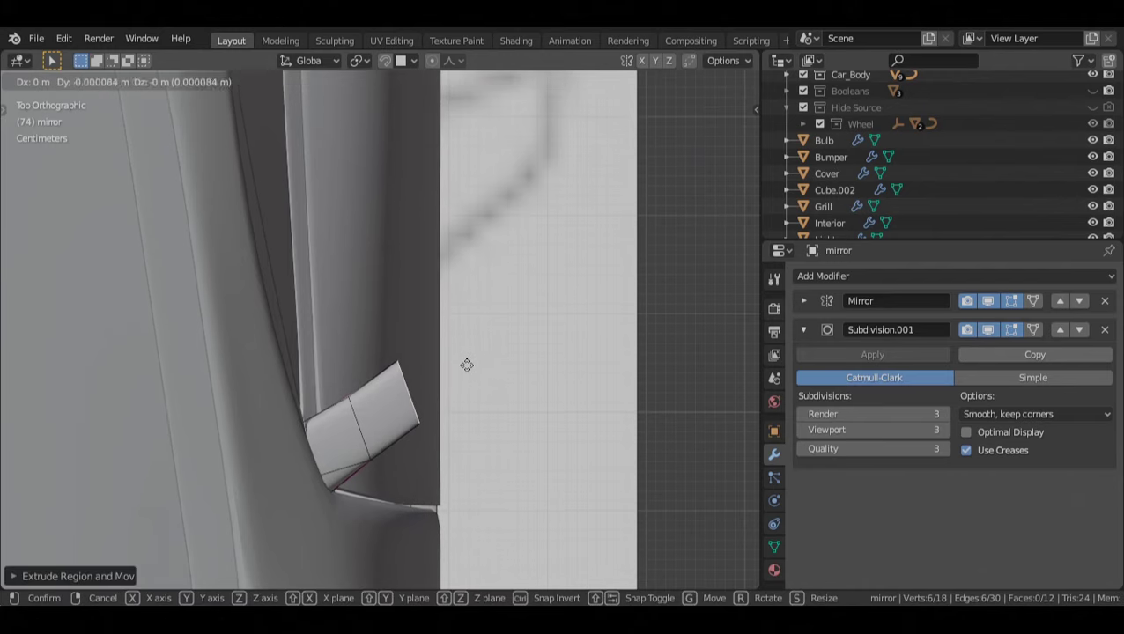
{"action": "left_click", "coordinate": [481, 382]}
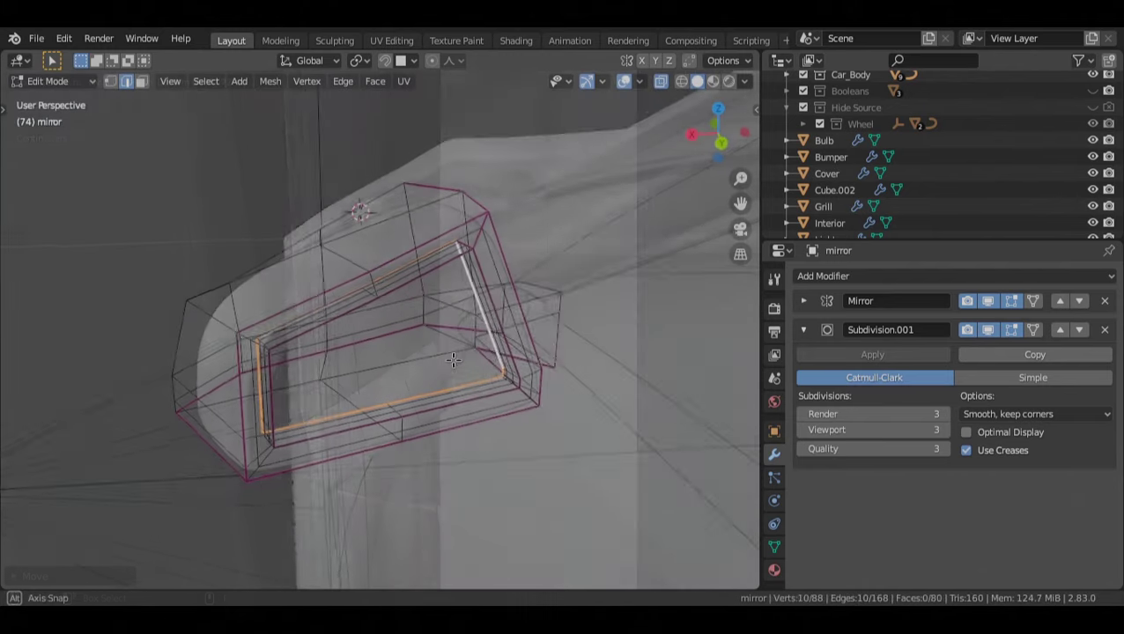
Isolate the edge loop inside the mirror housing's opening by hiding the rest of the mesh
{"action": "middle_click_drag", "start_coordinate": [460, 369], "coordinate": [456, 361]}
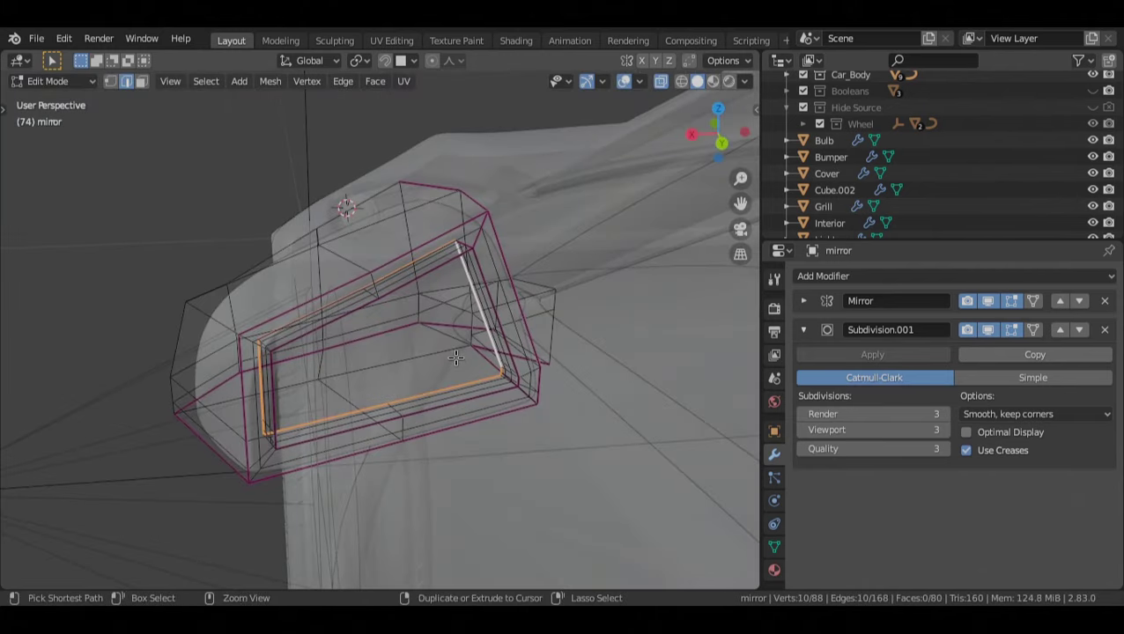
{"action": "key", "text": "a"}
{"action": "key", "text": "h"}
{"action": "scroll", "coordinate": [297, 310], "scroll_direction": "up", "scroll_amount": 2}
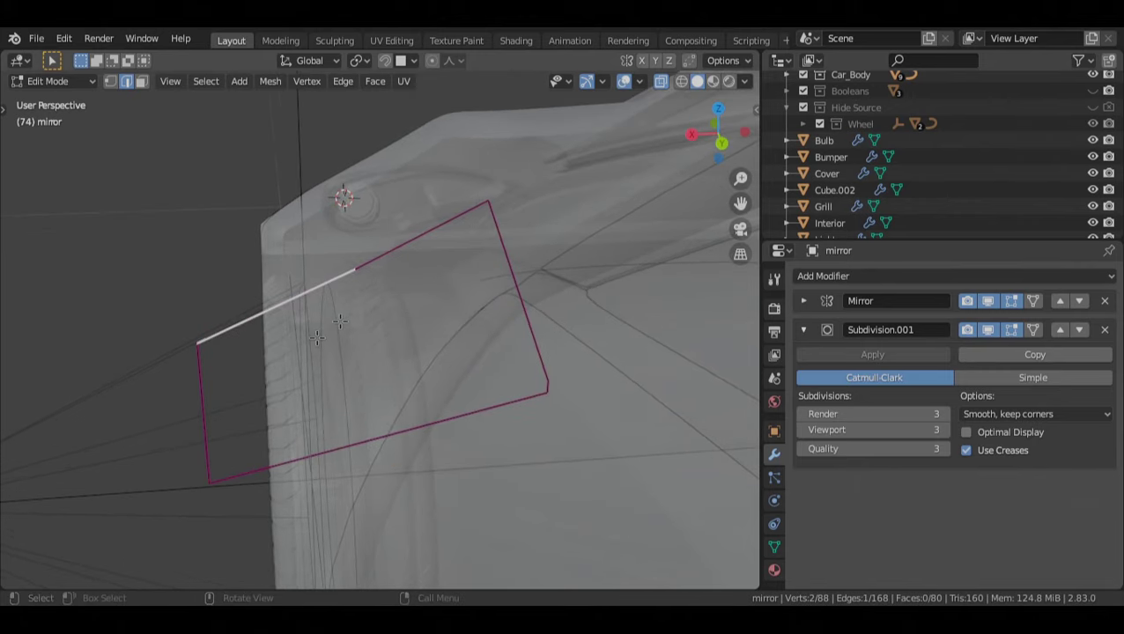
Fill the mirror opening with cross edges and slide the central vertex down close to the lower border
{"action": "key", "text": "1"}
{"action": "scroll", "coordinate": [133, 416], "scroll_direction": "up", "scroll_amount": 3}
{"action": "scroll", "coordinate": [133, 416], "scroll_direction": "down", "scroll_amount": 2}
{"action": "left_click", "coordinate": [231, 448]}
{"action": "left_click", "coordinate": [461, 279]}
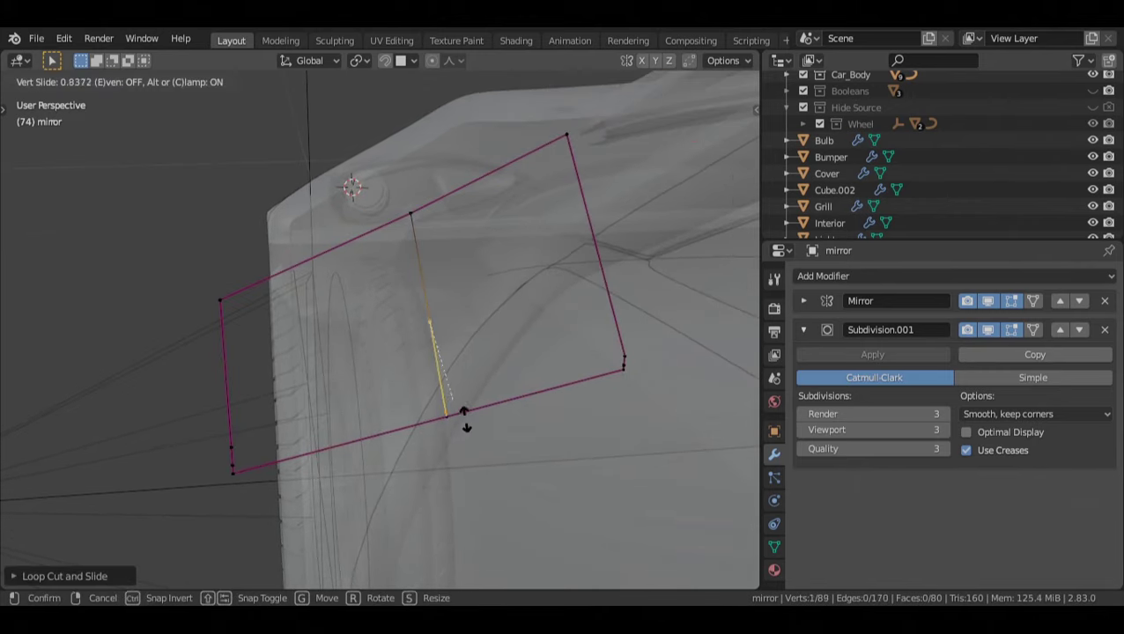
{"action": "left_click", "coordinate": [469, 434]}
{"action": "left_click", "coordinate": [623, 356]}
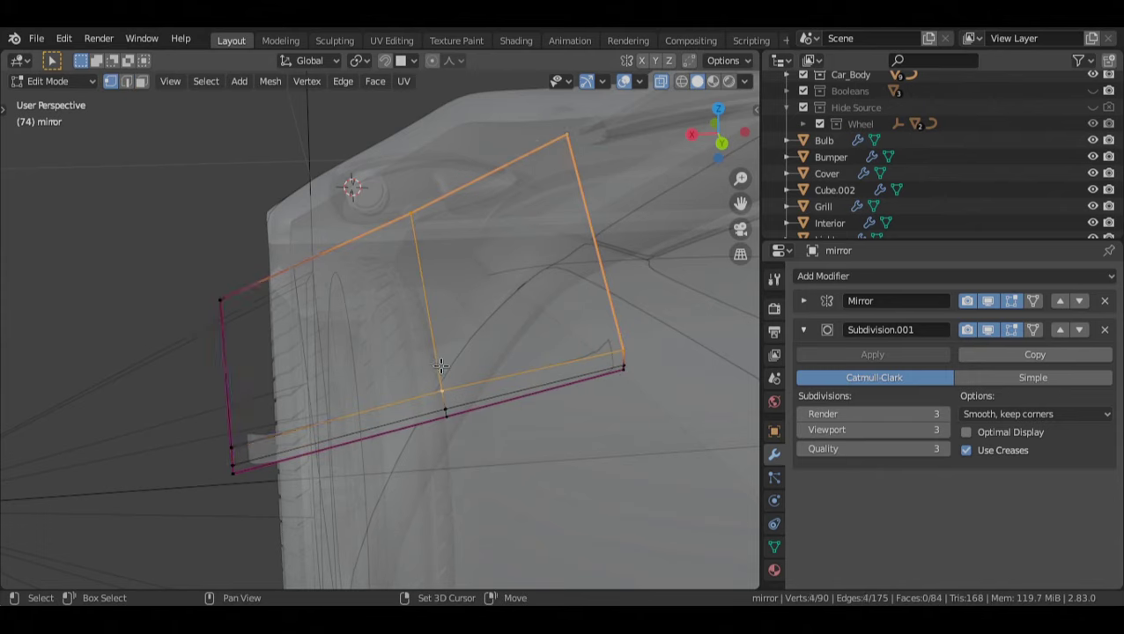
Reveal the hidden mirror geometry, clear the selection and return to Object Mode
{"action": "key", "text": "alt+h"}
{"action": "key", "text": "alt+a"}
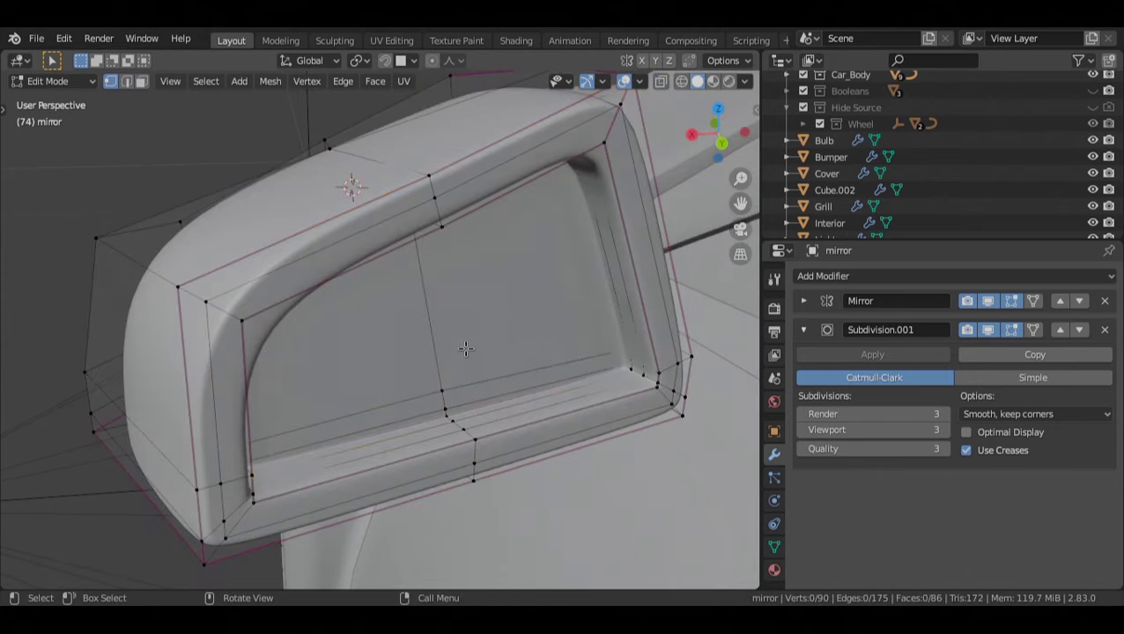
{"action": "scroll", "coordinate": [466, 349], "scroll_direction": "down", "scroll_amount": 1}
{"action": "key", "text": "Tab"}
{"action": "mouse_move", "coordinate": [494, 332]}
{"action": "left_mouse_down", "text": "alt"}
{"action": "mouse_move", "coordinate": [435, 330]}
{"action": "mouse_move", "coordinate": [438, 292]}
{"action": "mouse_move", "coordinate": [494, 320]}
{"action": "left_mouse_up", "text": "alt"}
{"action": "key", "text": "alt+a"}
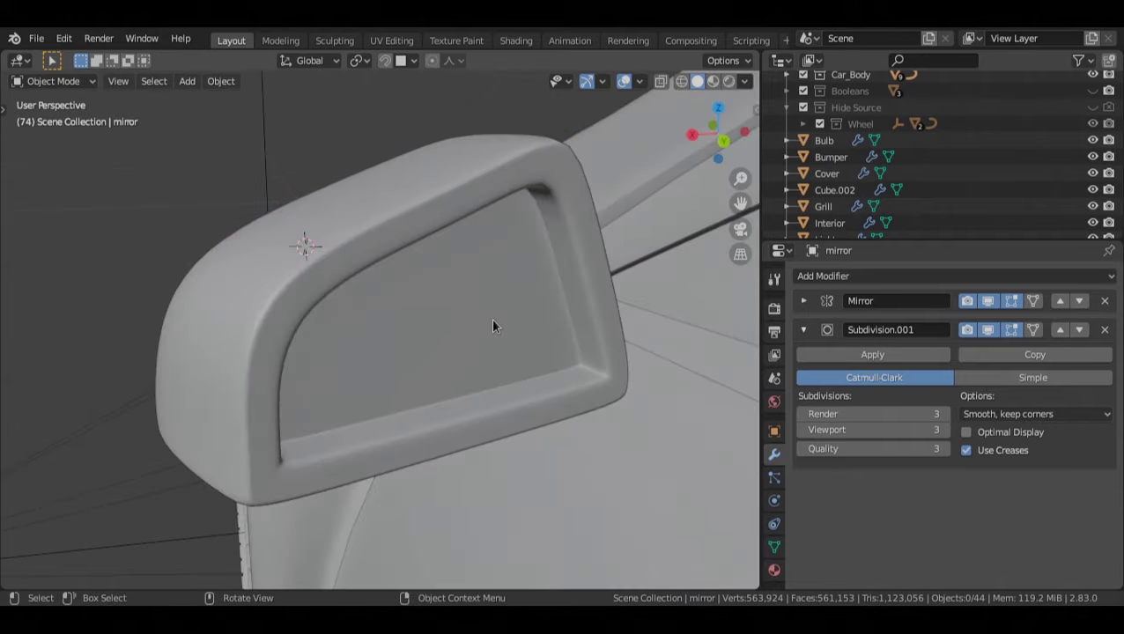
{"action": "middle_click_drag", "start_coordinate": [494, 320], "coordinate": [623, 327]}
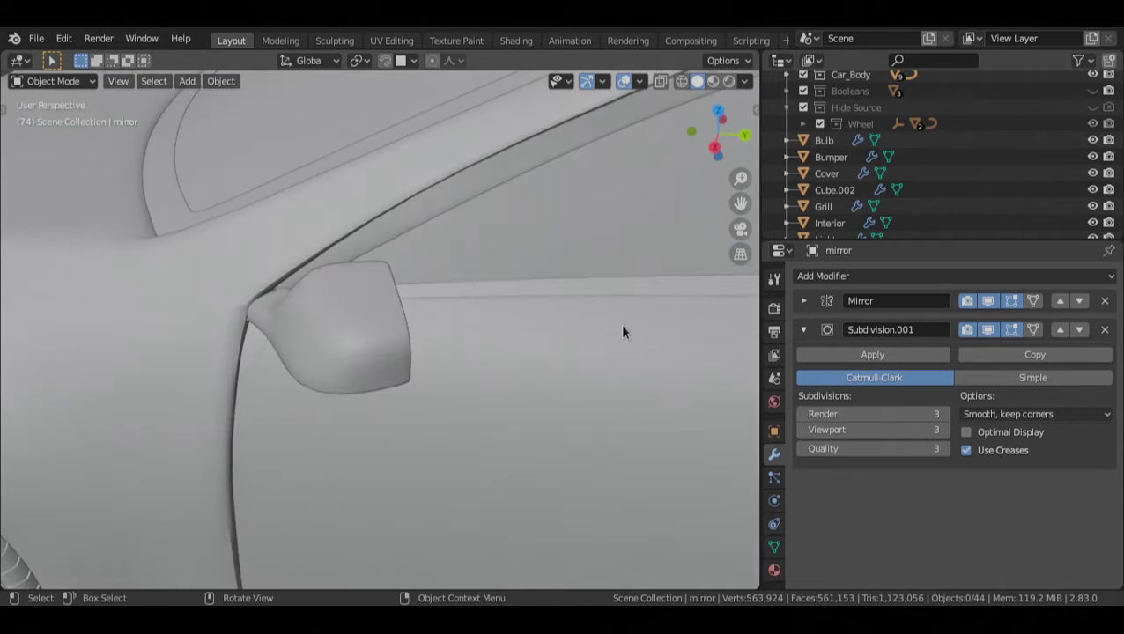
{"action": "scroll", "coordinate": [431, 240], "scroll_direction": "down", "scroll_amount": 10}
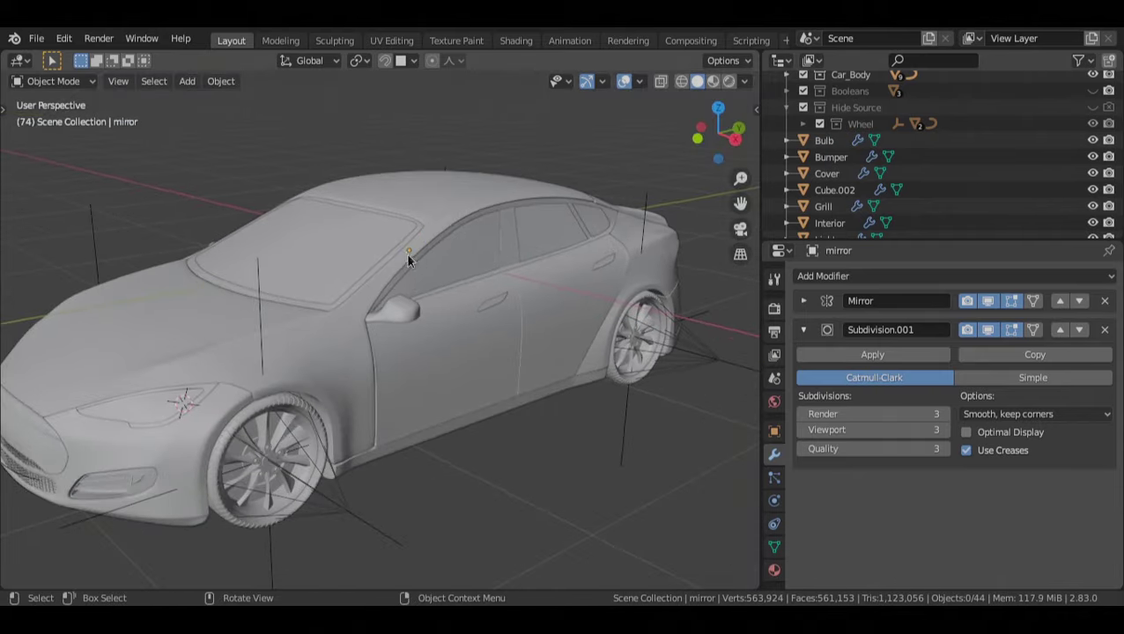
{"action": "left_click_drag", "start_coordinate": [408, 255], "coordinate": [466, 237], "text": "alt+shift"}
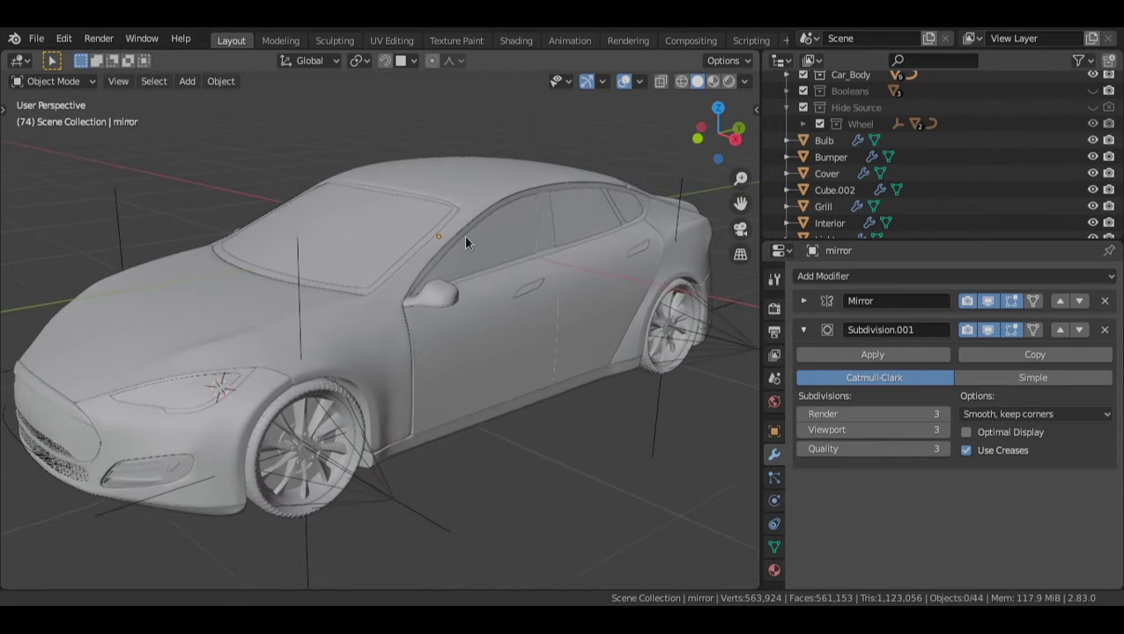
{"action": "middle_click_drag", "start_coordinate": [465, 242], "coordinate": [467, 256]}
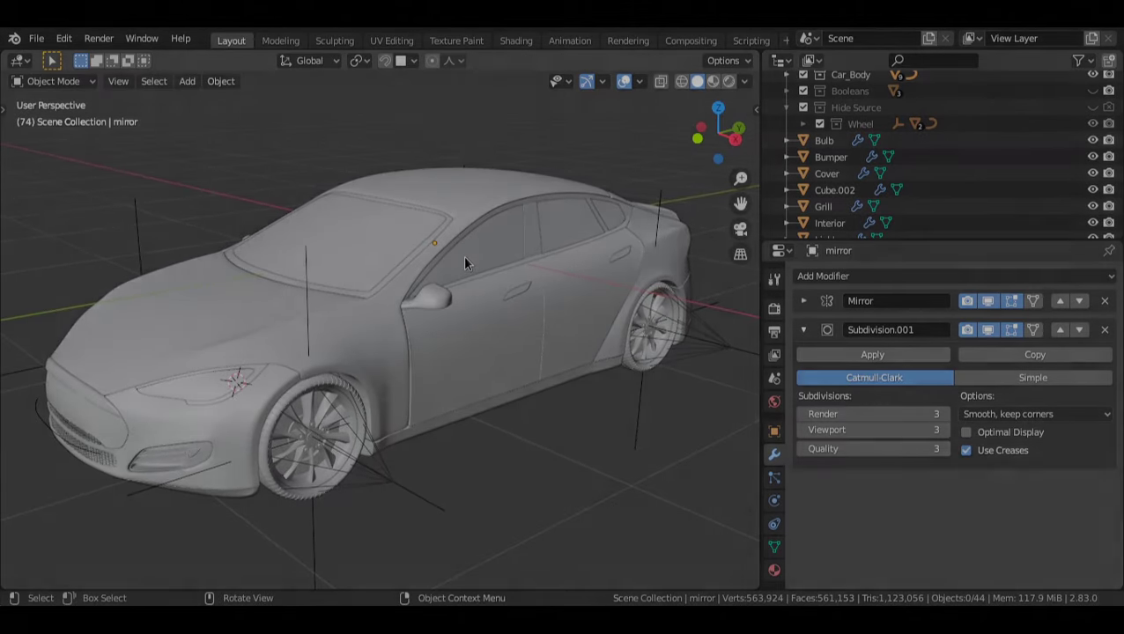